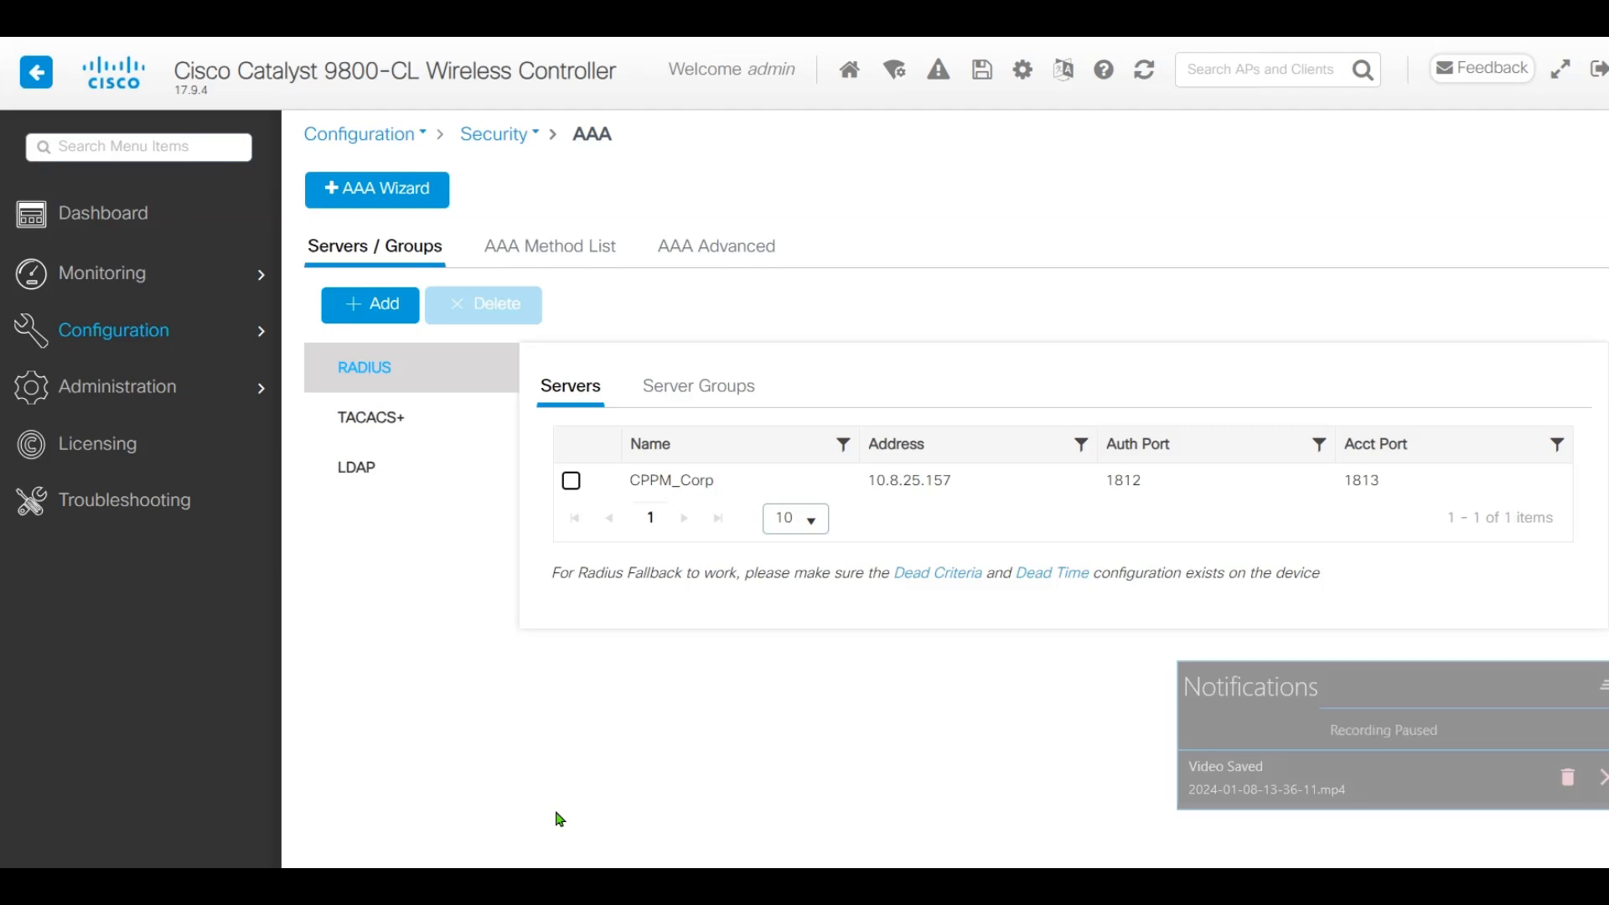
# Review the CPPM_Corp RADIUS server and AAA_Group_Corp group, then view the AAA method lists
pyautogui.click(682, 485)
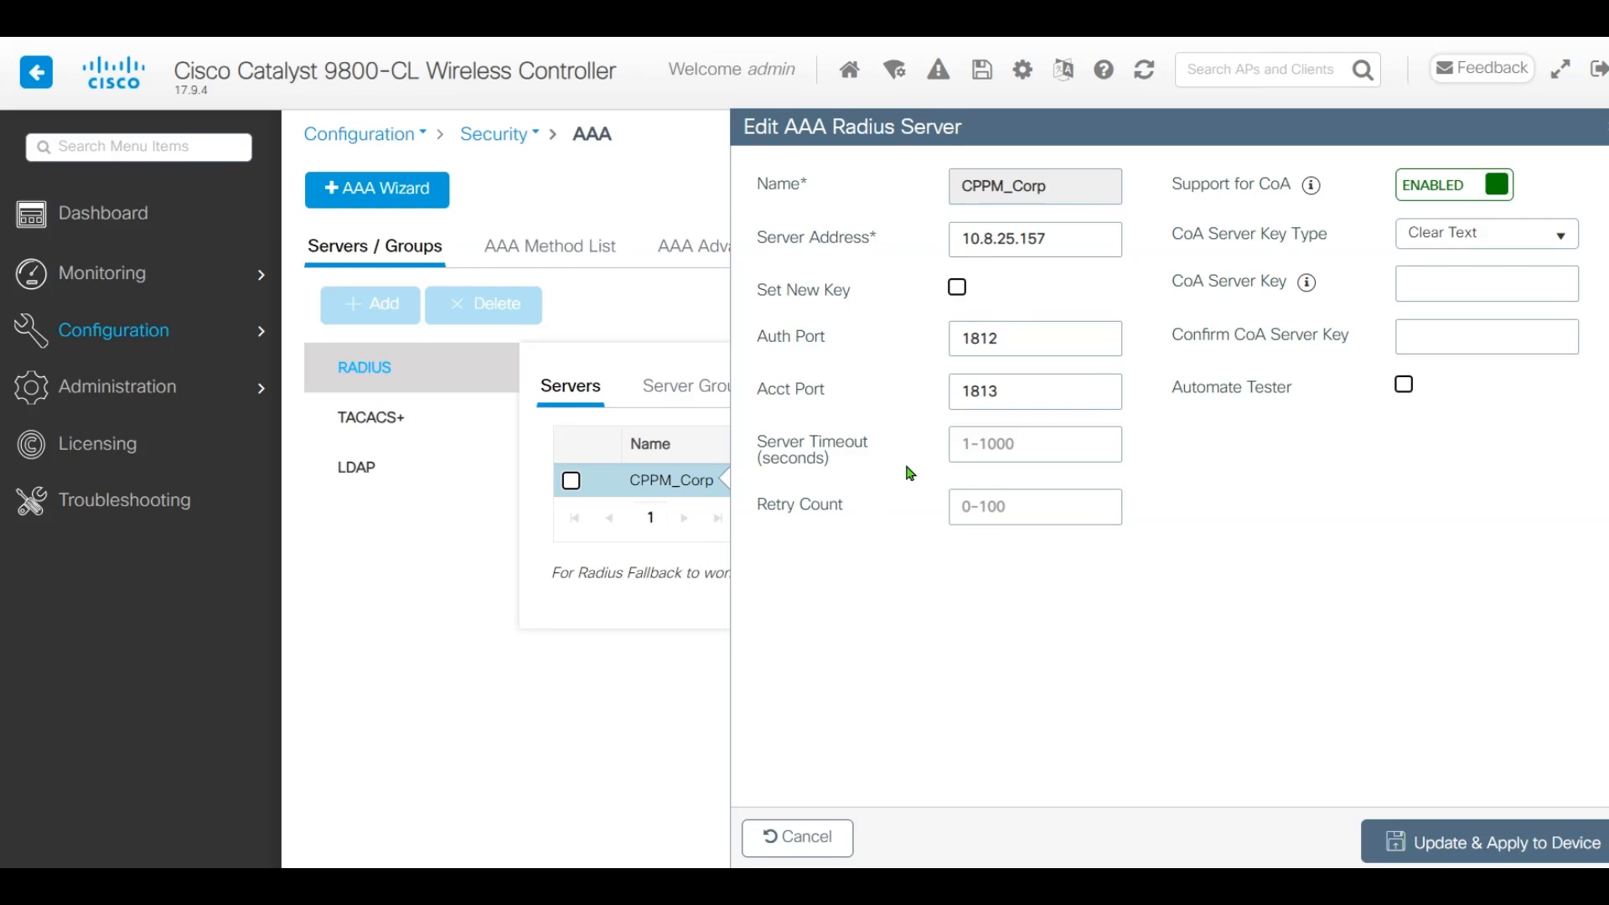
pyautogui.click(830, 838)
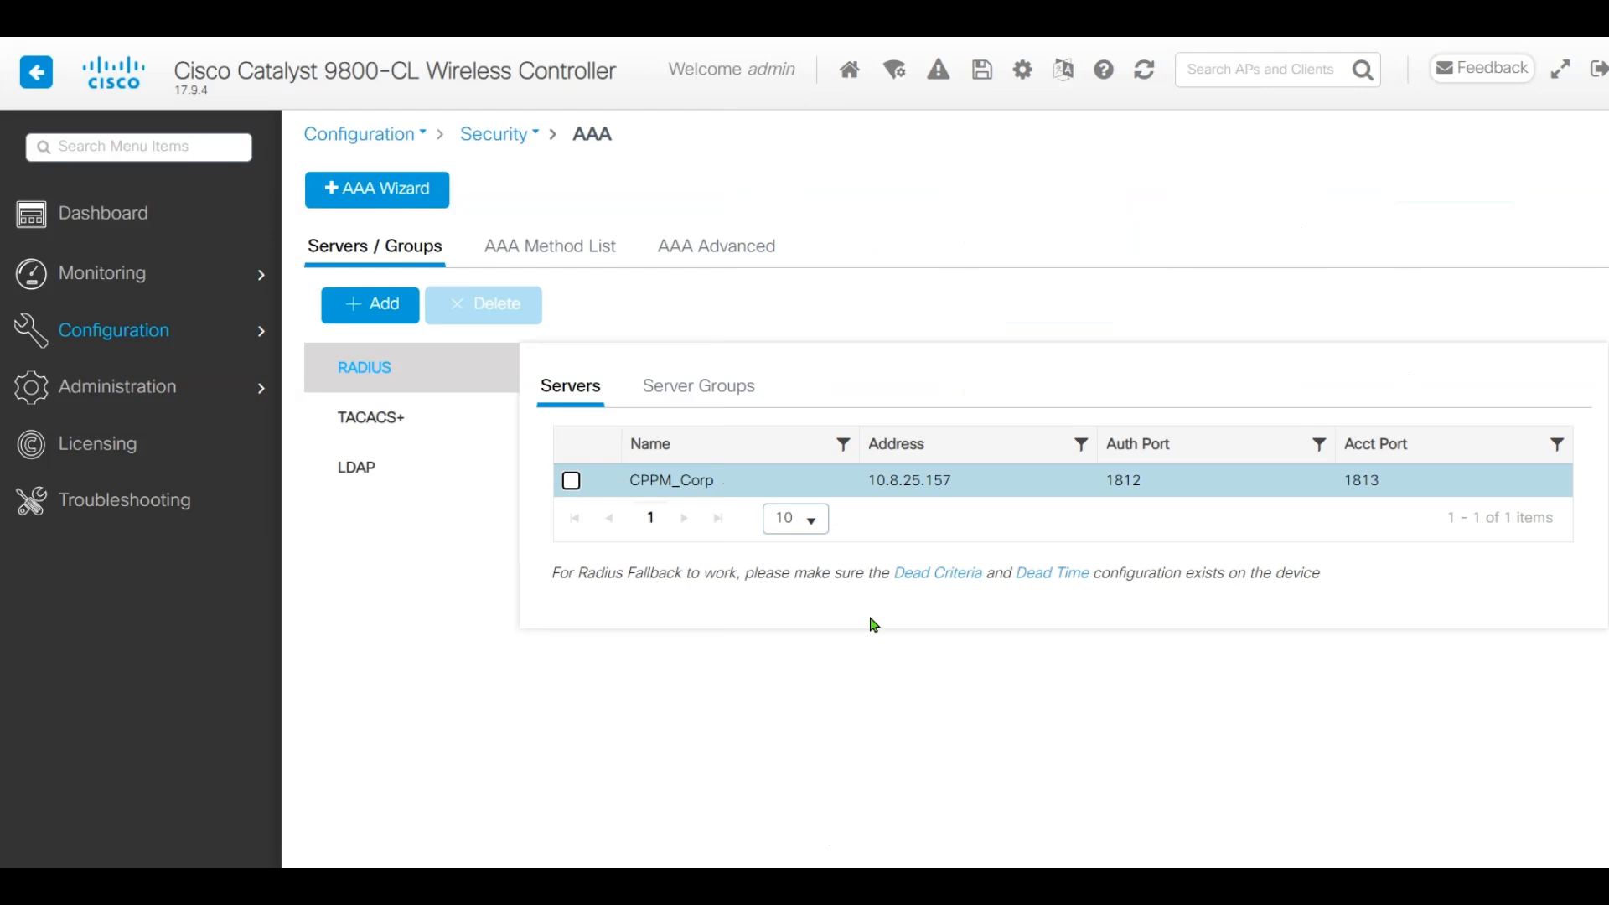
pyautogui.click(713, 384)
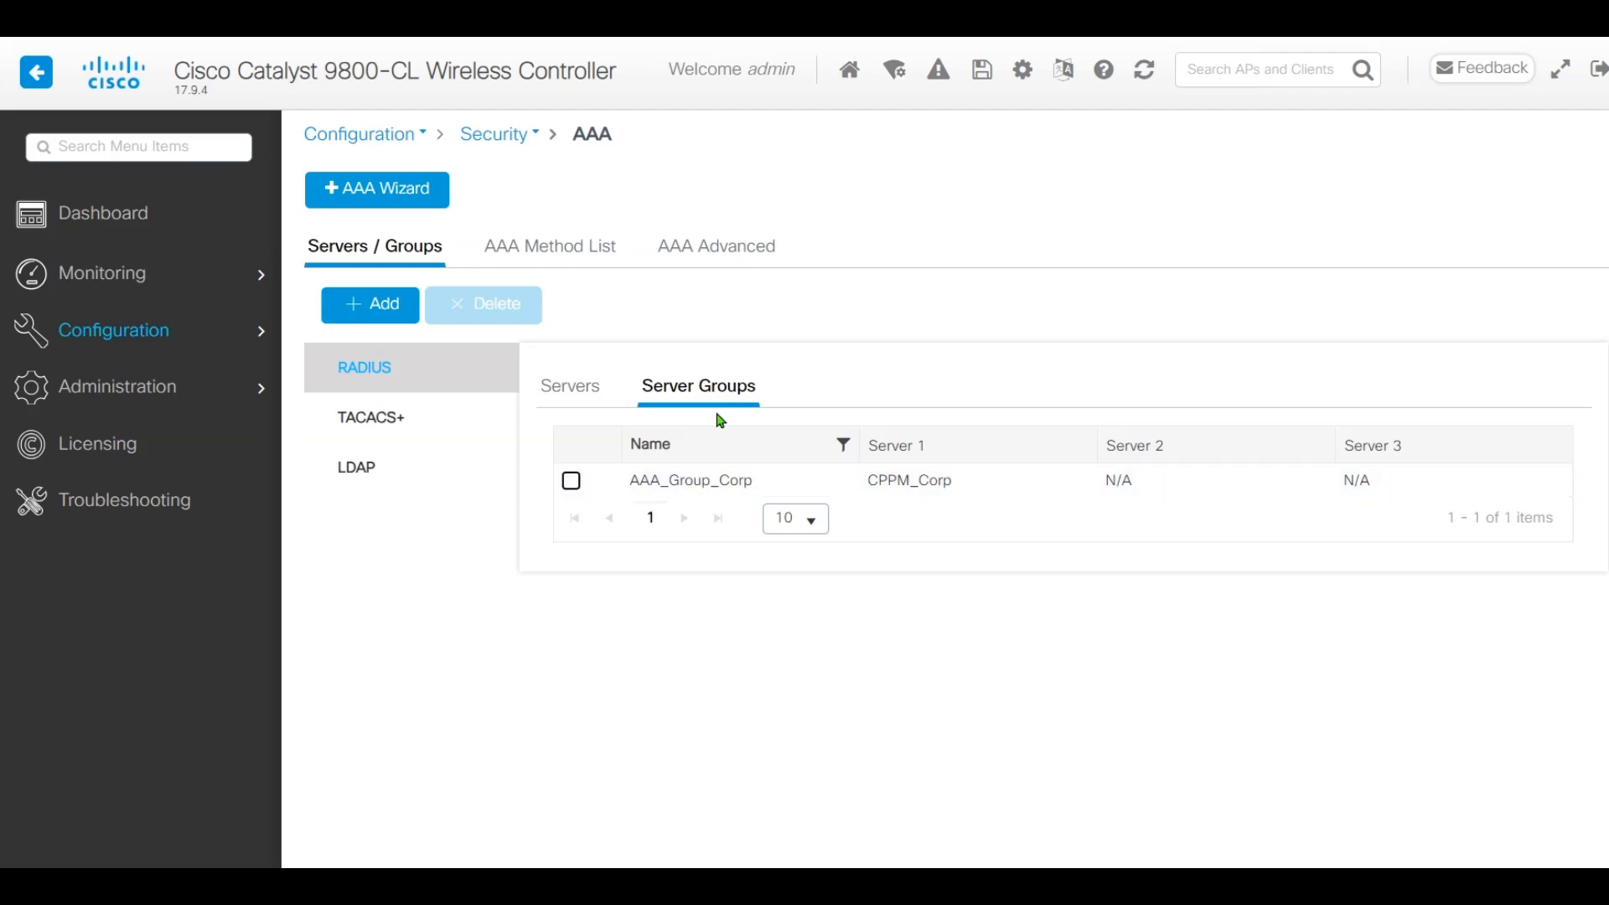
pyautogui.click(538, 257)
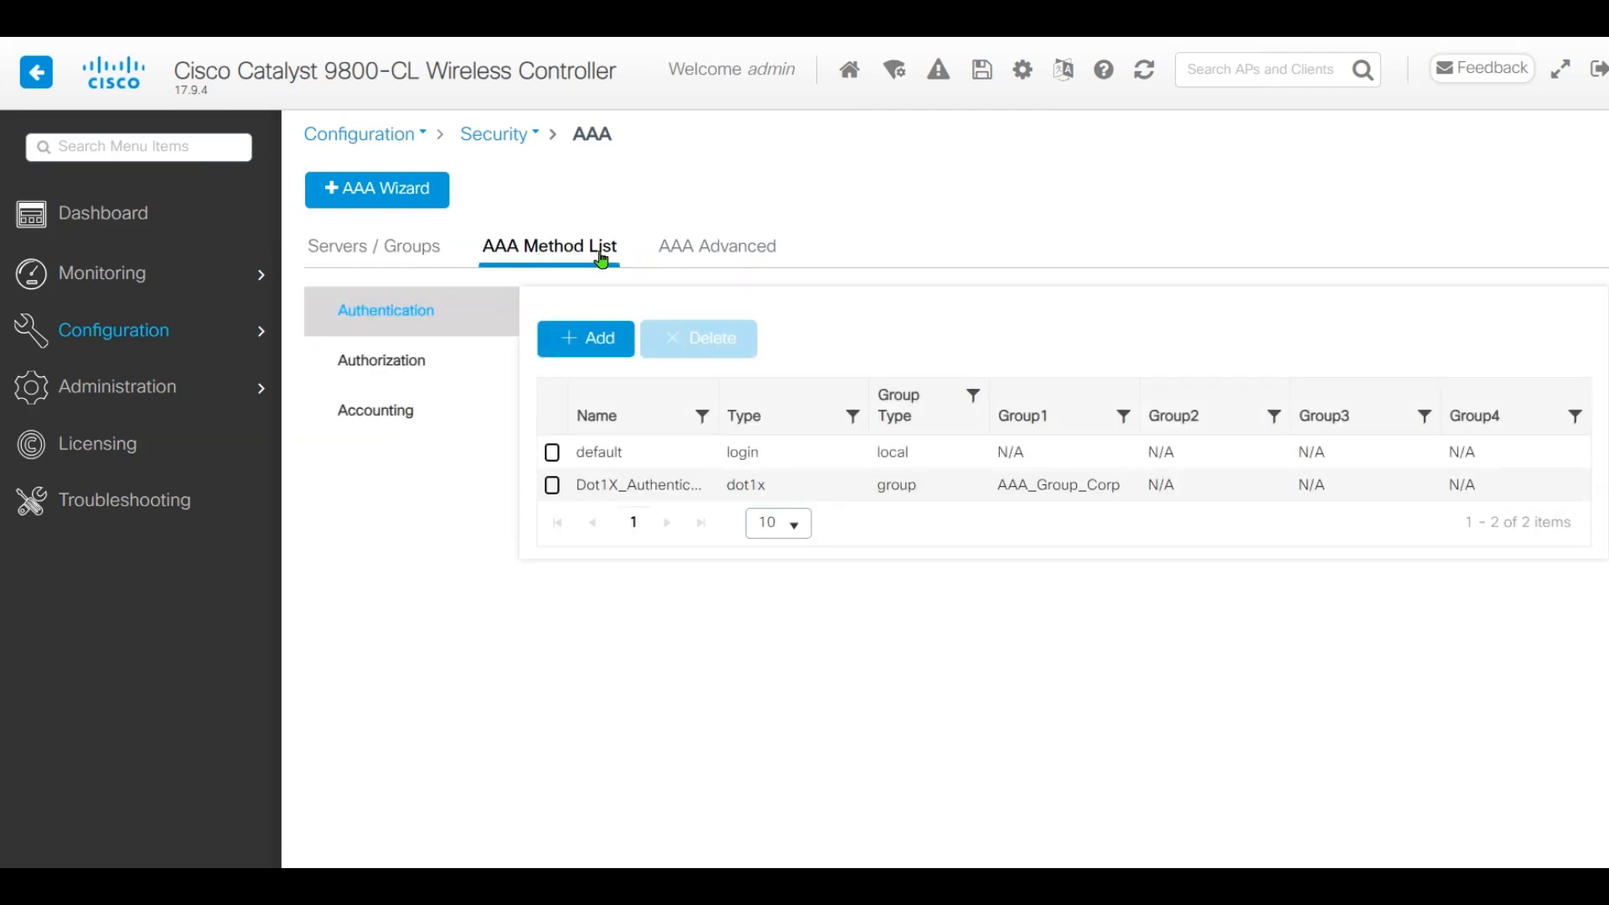
# Add a 'default' network authorization method list with AAA_Group_Corp assigned and apply it
pyautogui.click(425, 369)
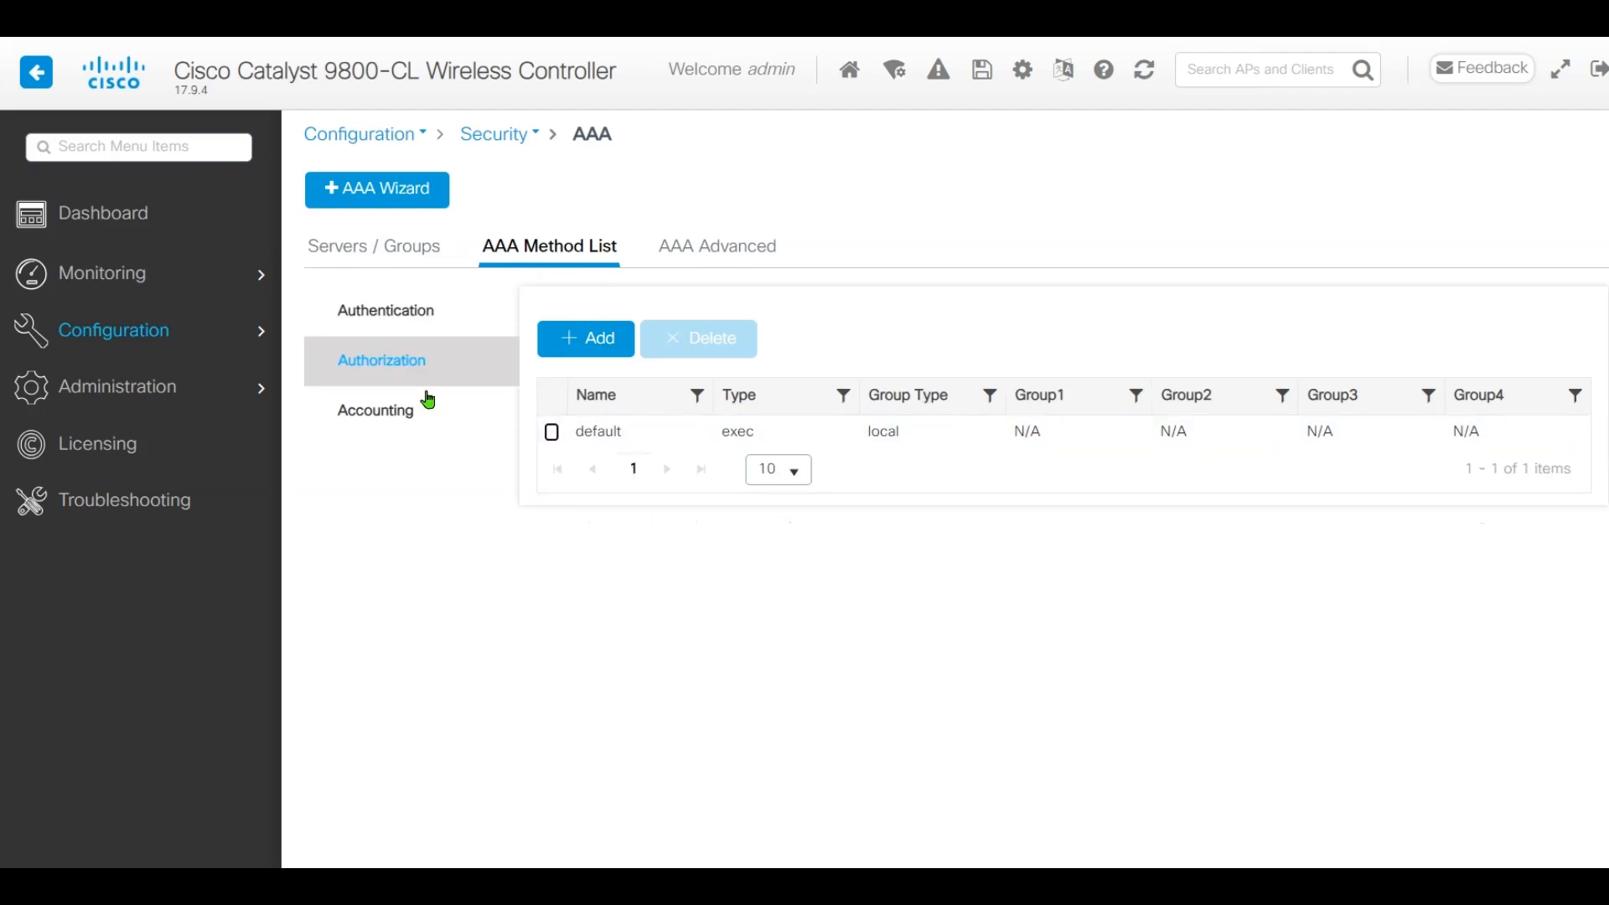
pyautogui.click(602, 351)
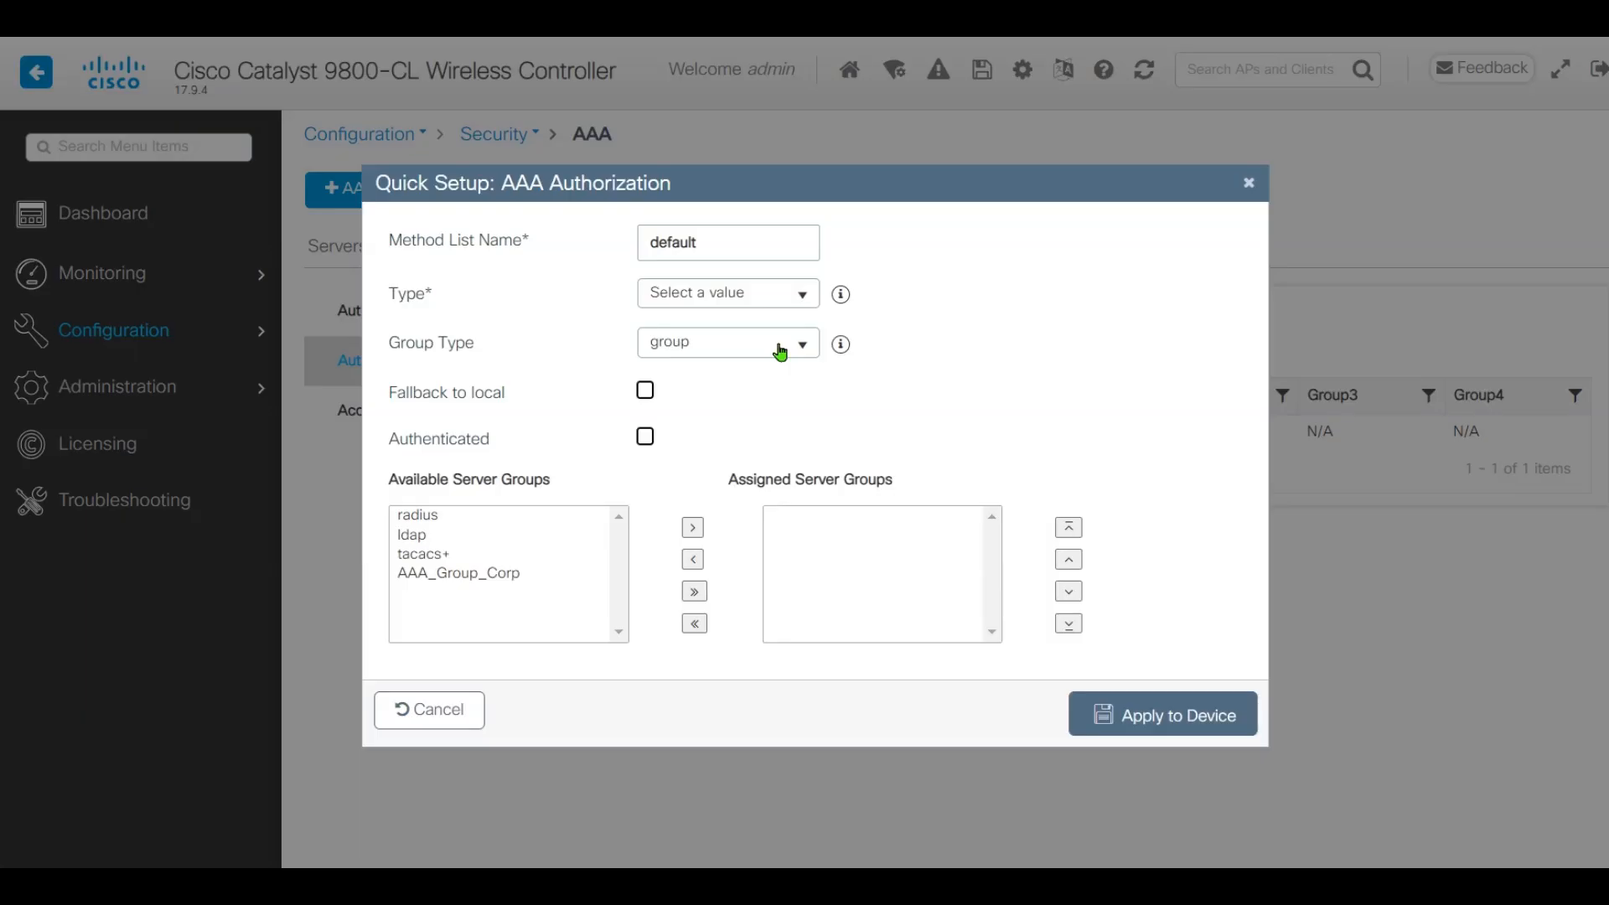
pyautogui.doubleClick(754, 241)
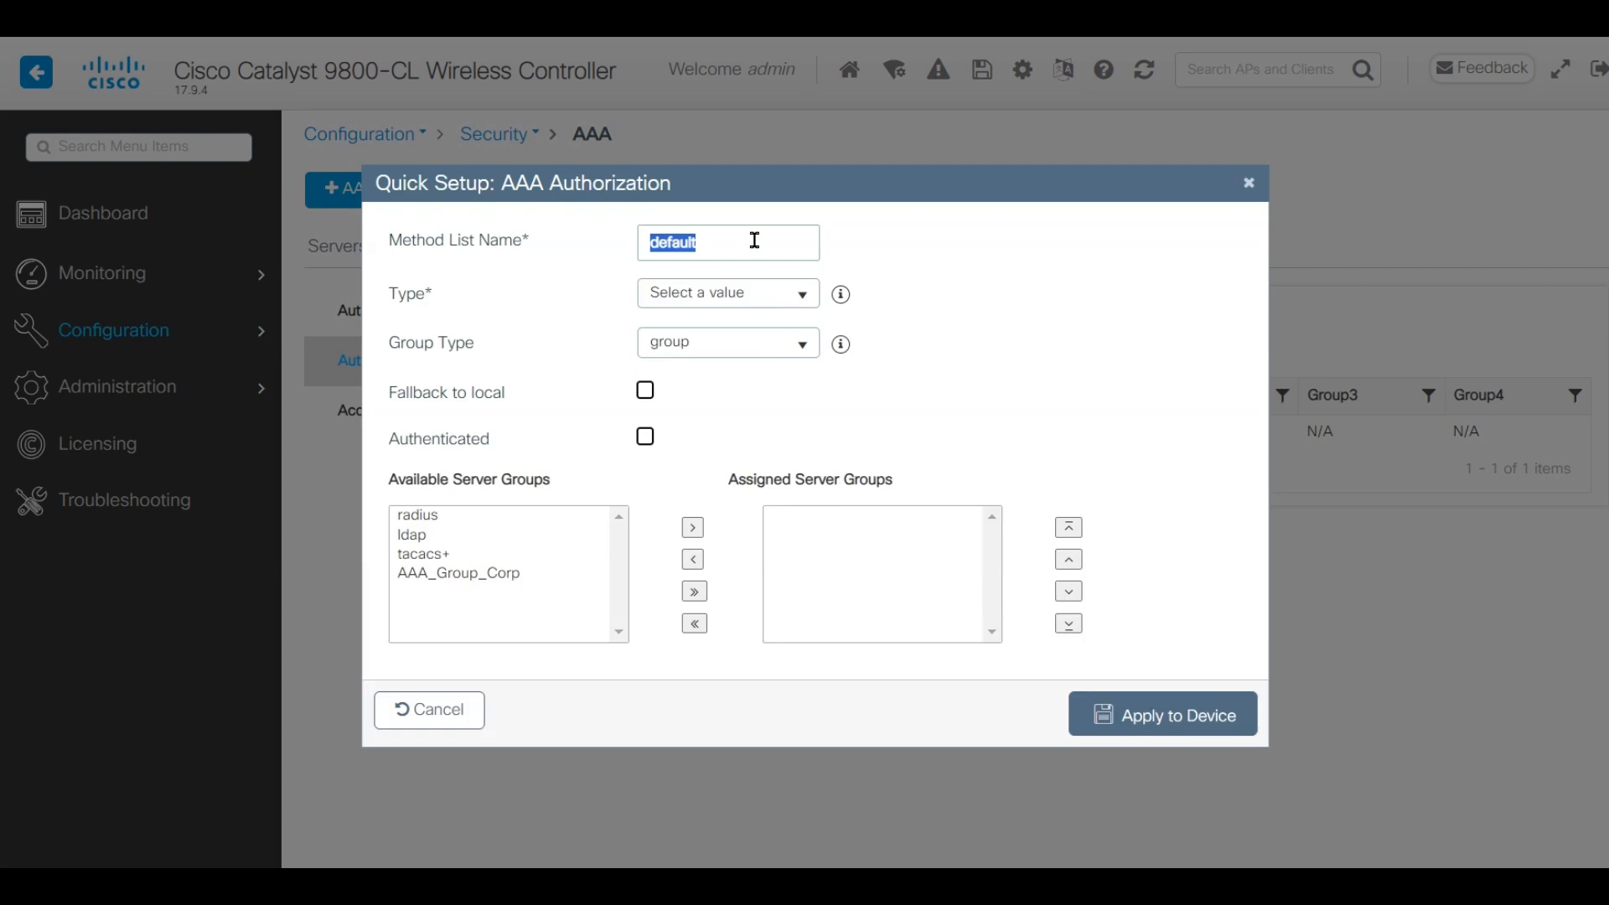
pyautogui.click(755, 240)
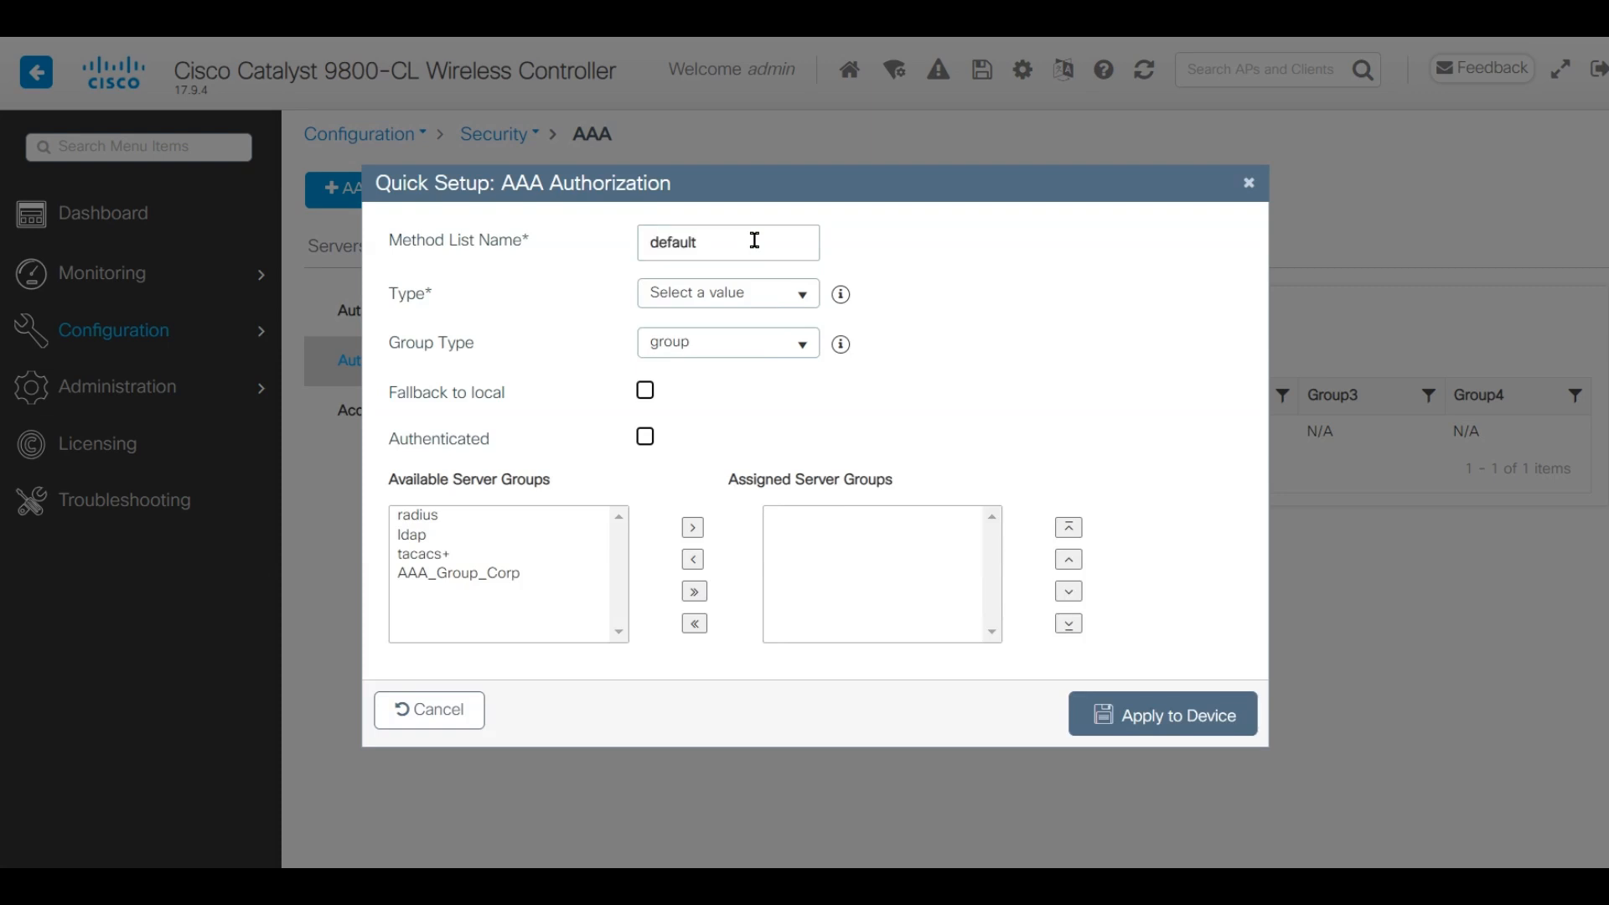
pyautogui.click(765, 290)
pyautogui.click(729, 351)
pyautogui.click(436, 577)
pyautogui.click(692, 527)
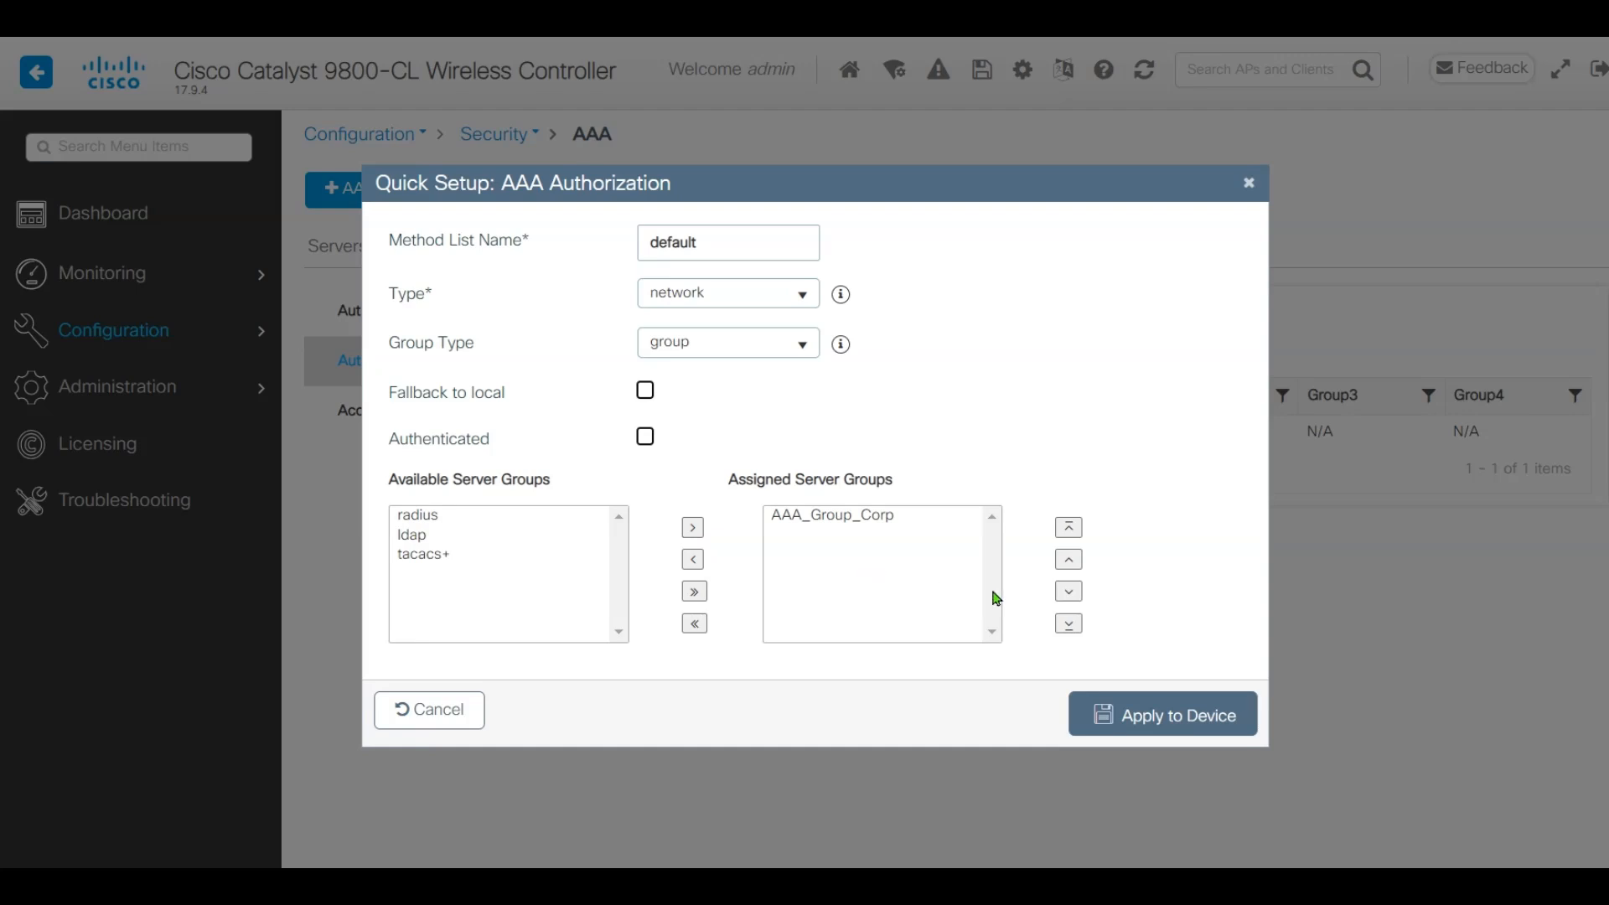
pyautogui.click(1171, 730)
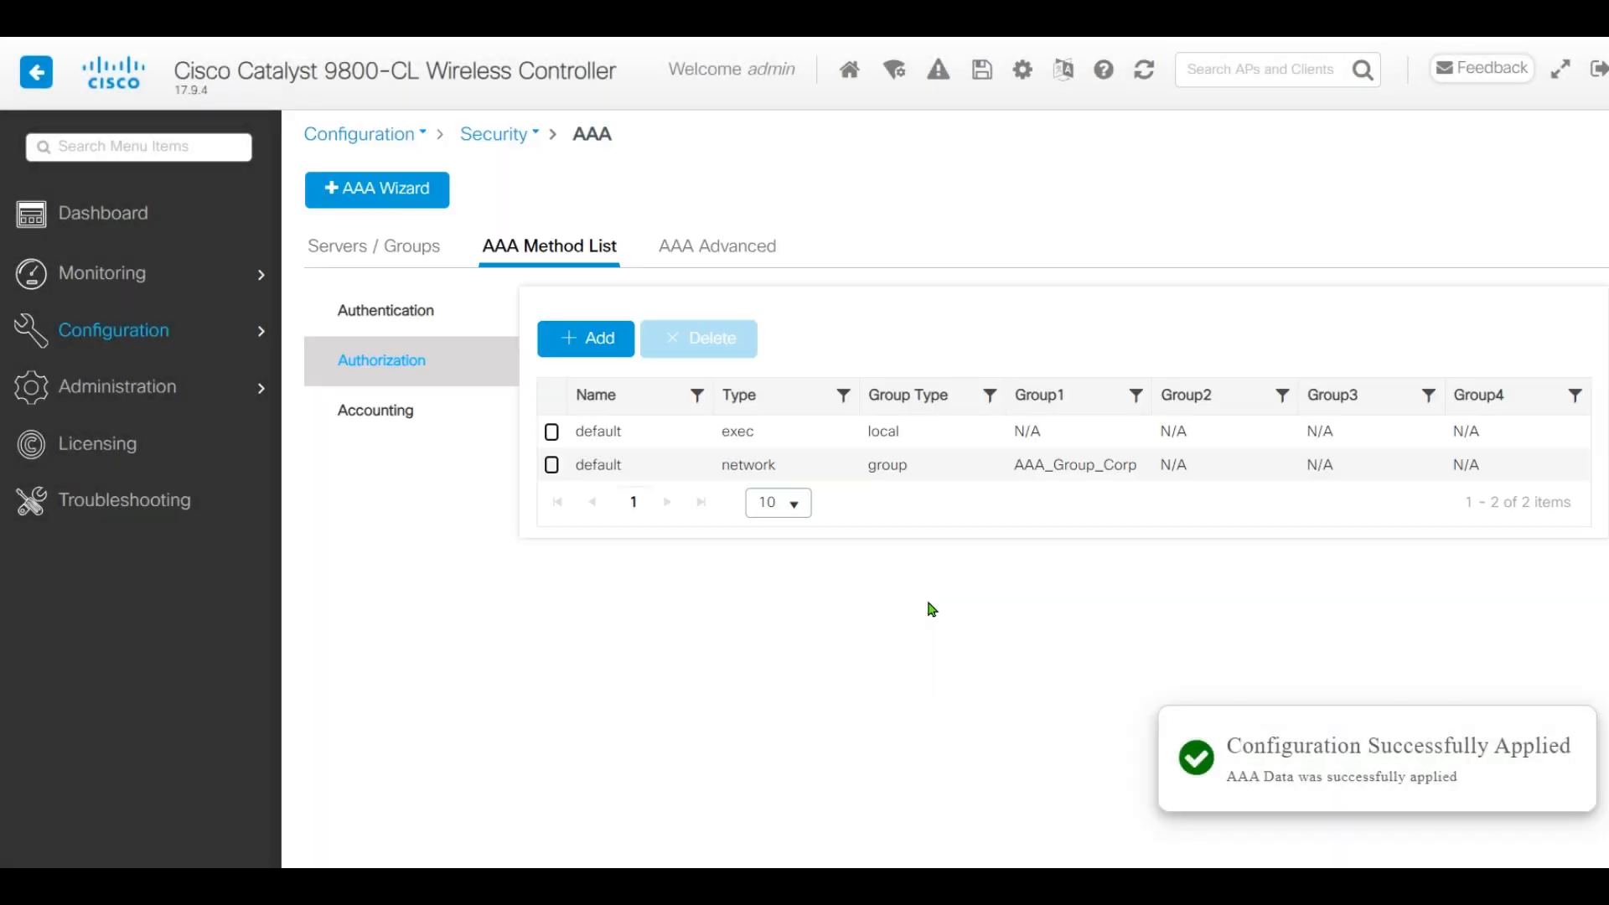
pyautogui.click(392, 418)
# Create identity accounting list AAA_Accounting_CPPM with AAA_Group_Corp assigned and apply it to the device
pyautogui.click(584, 343)
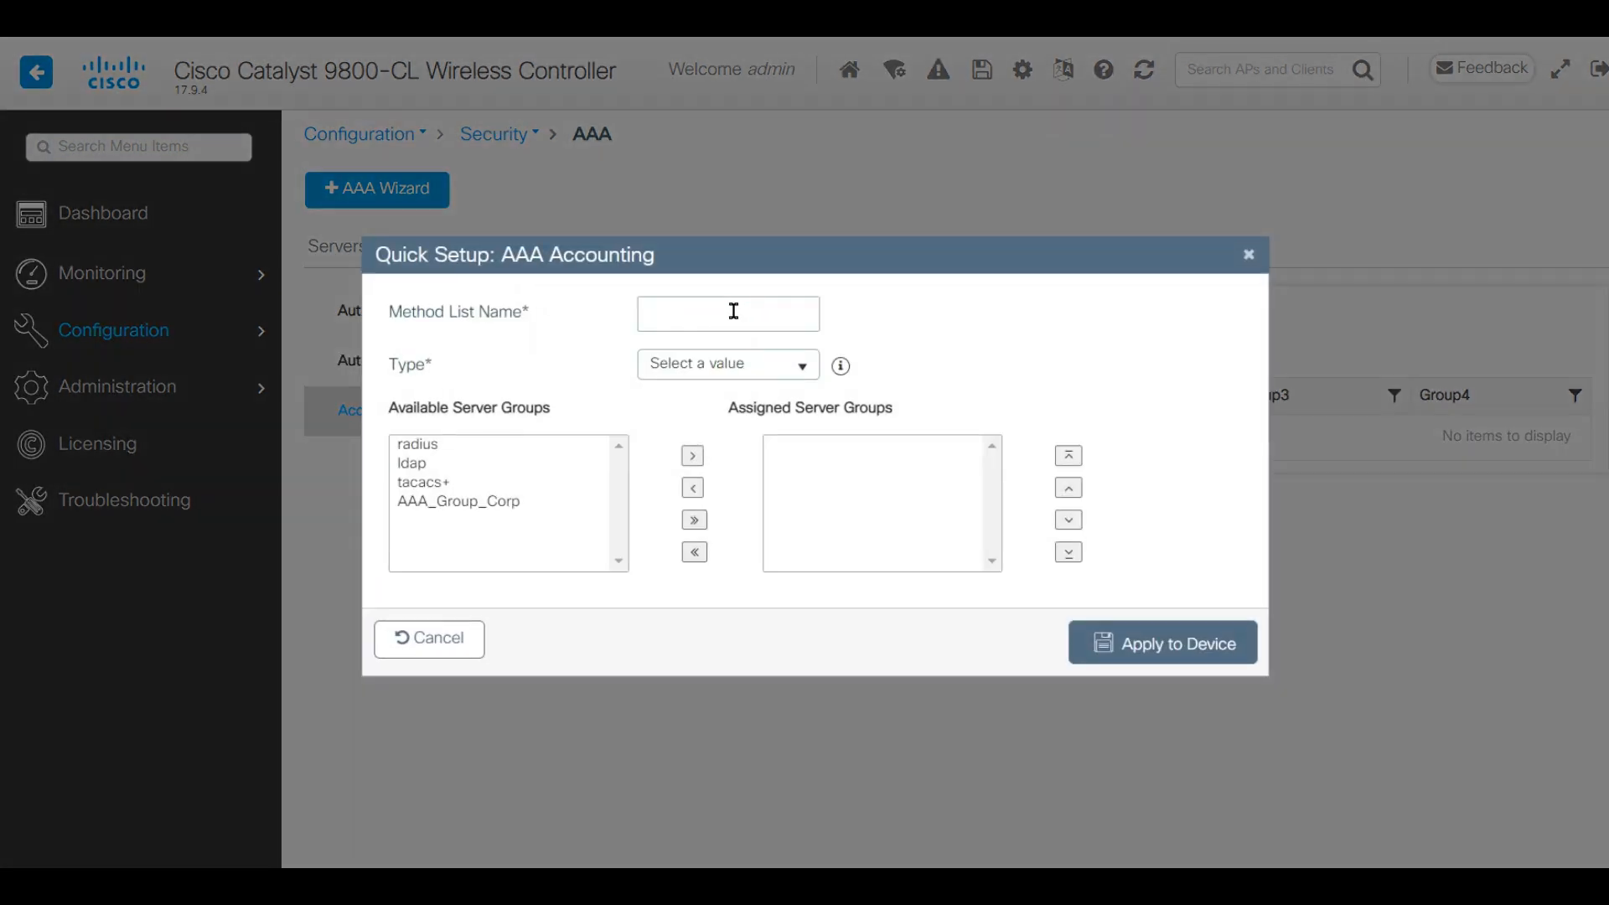
pyautogui.click(733, 311)
pyautogui.write('AAA_Accounting_CPPM')
pyautogui.click(754, 370)
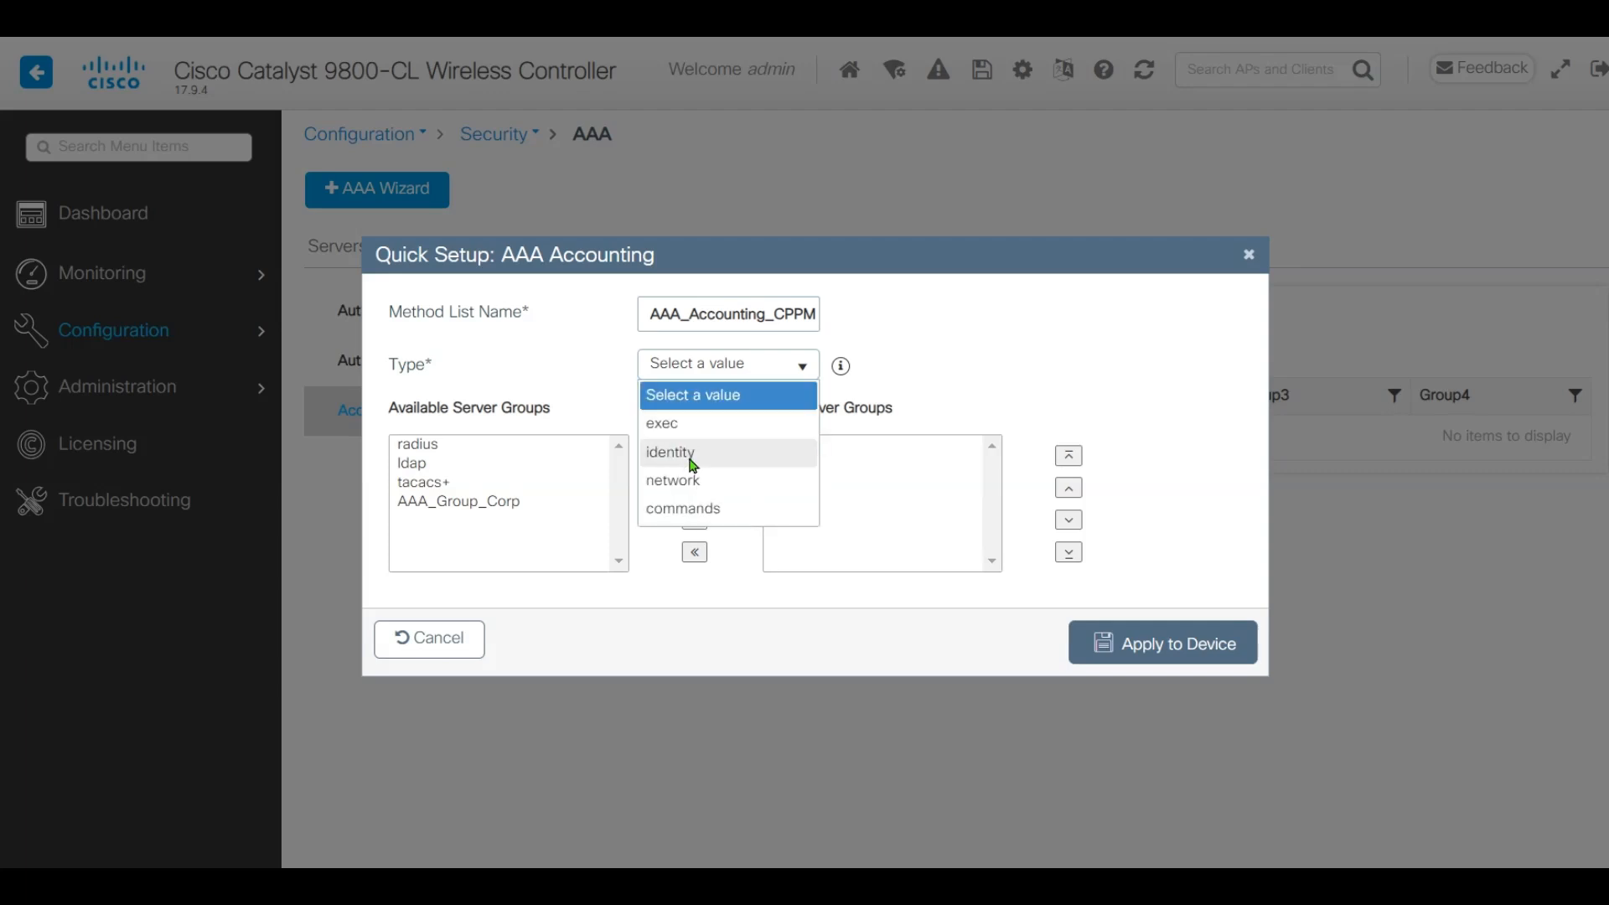
pyautogui.click(692, 461)
pyautogui.click(488, 509)
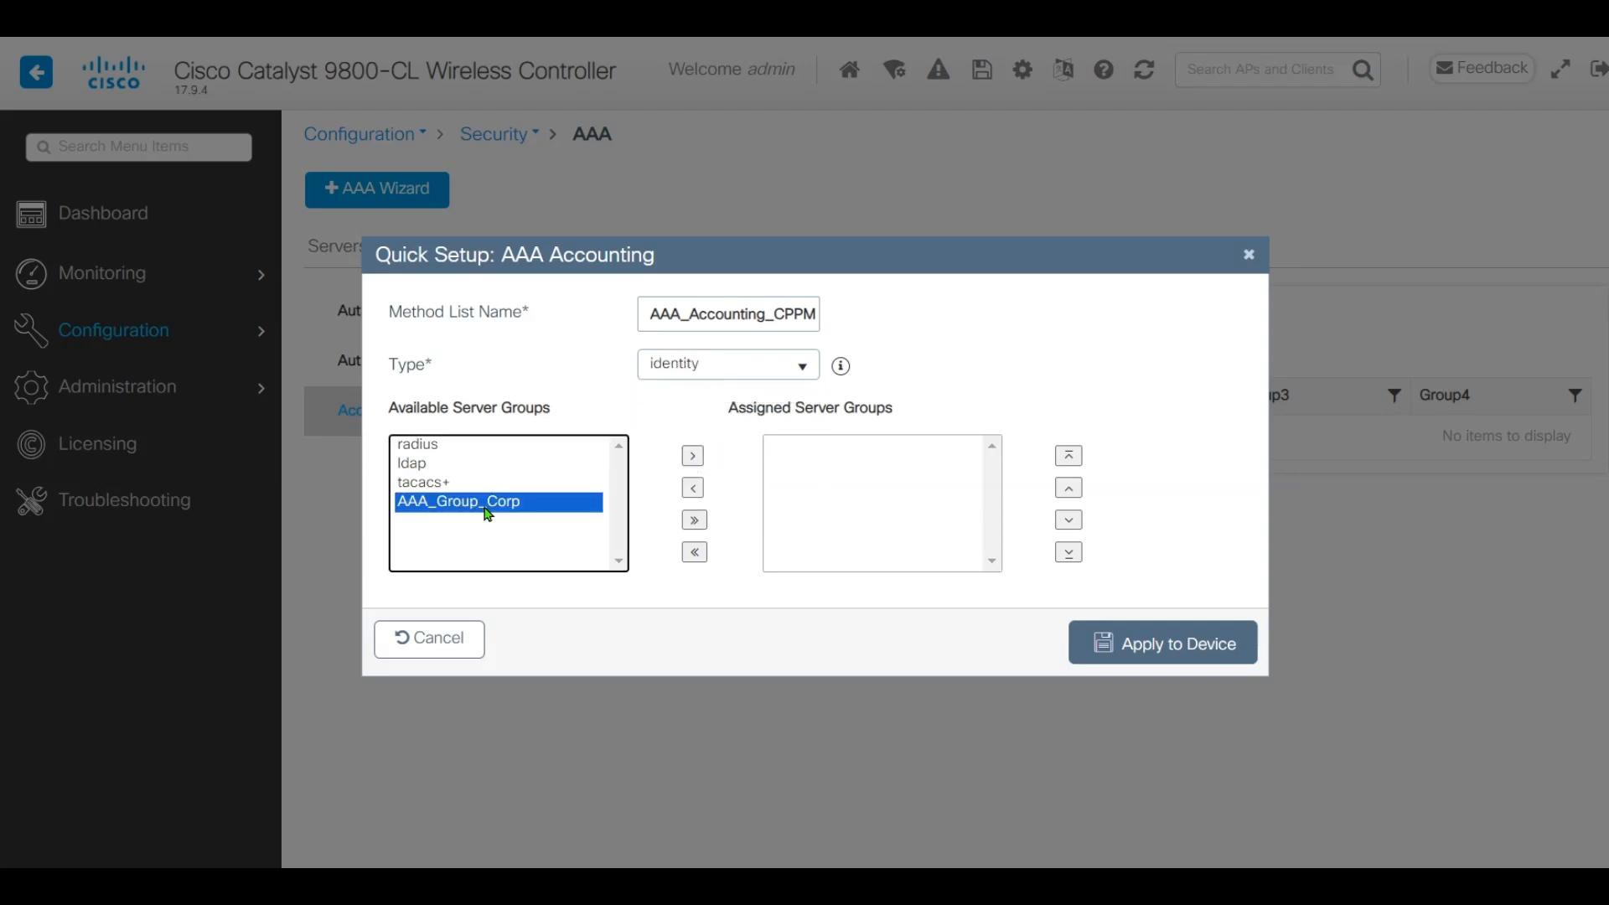
pyautogui.click(692, 458)
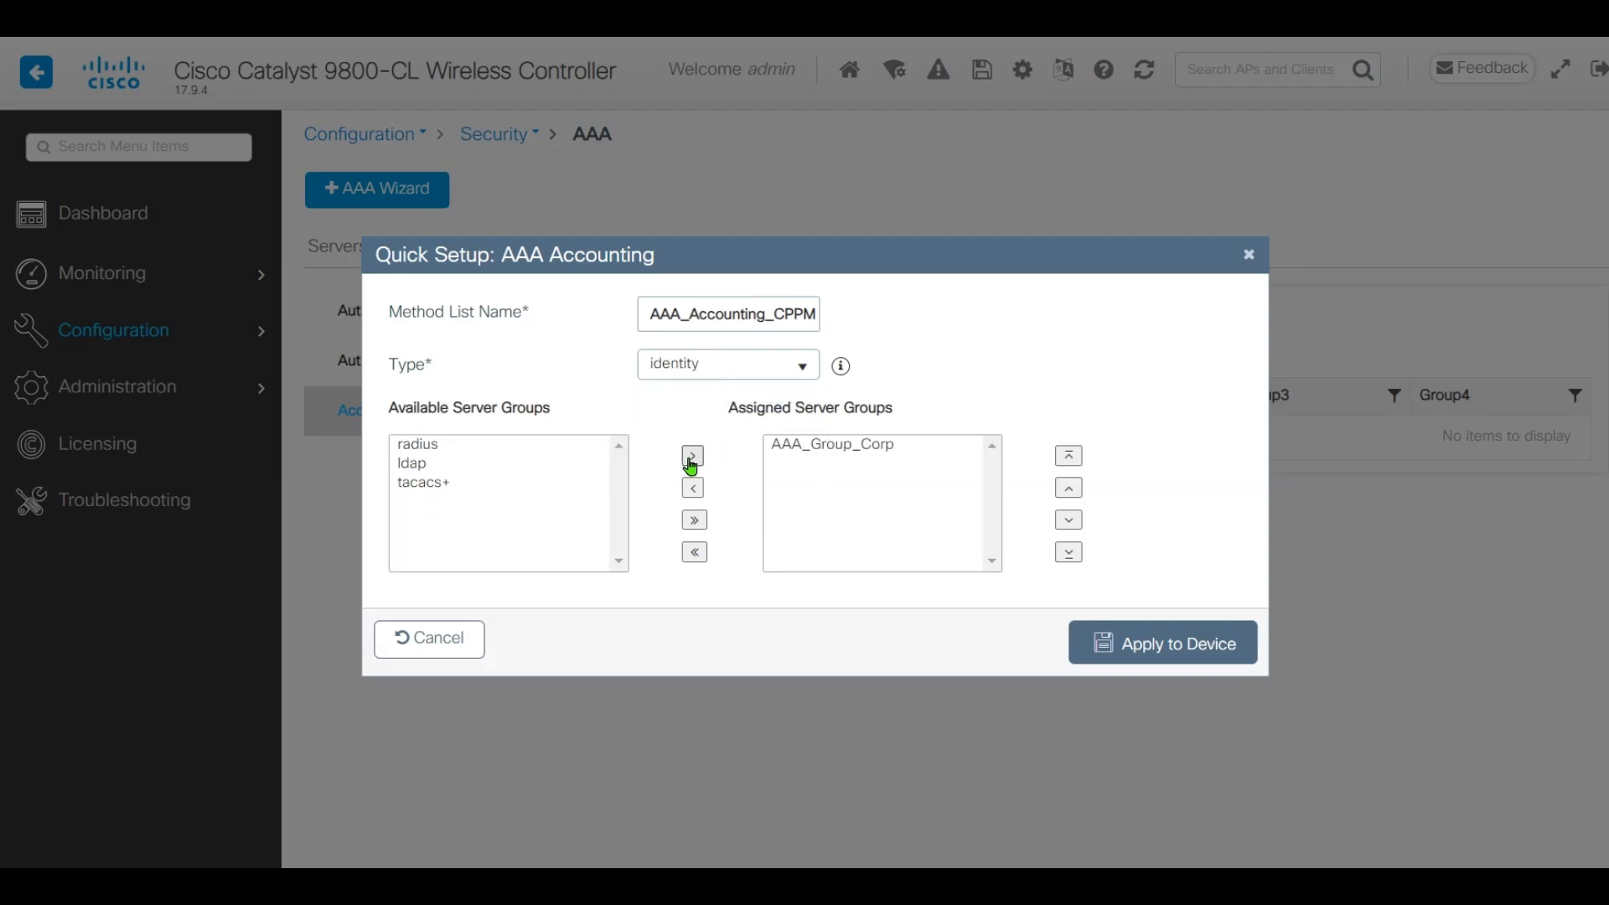
pyautogui.click(1175, 647)
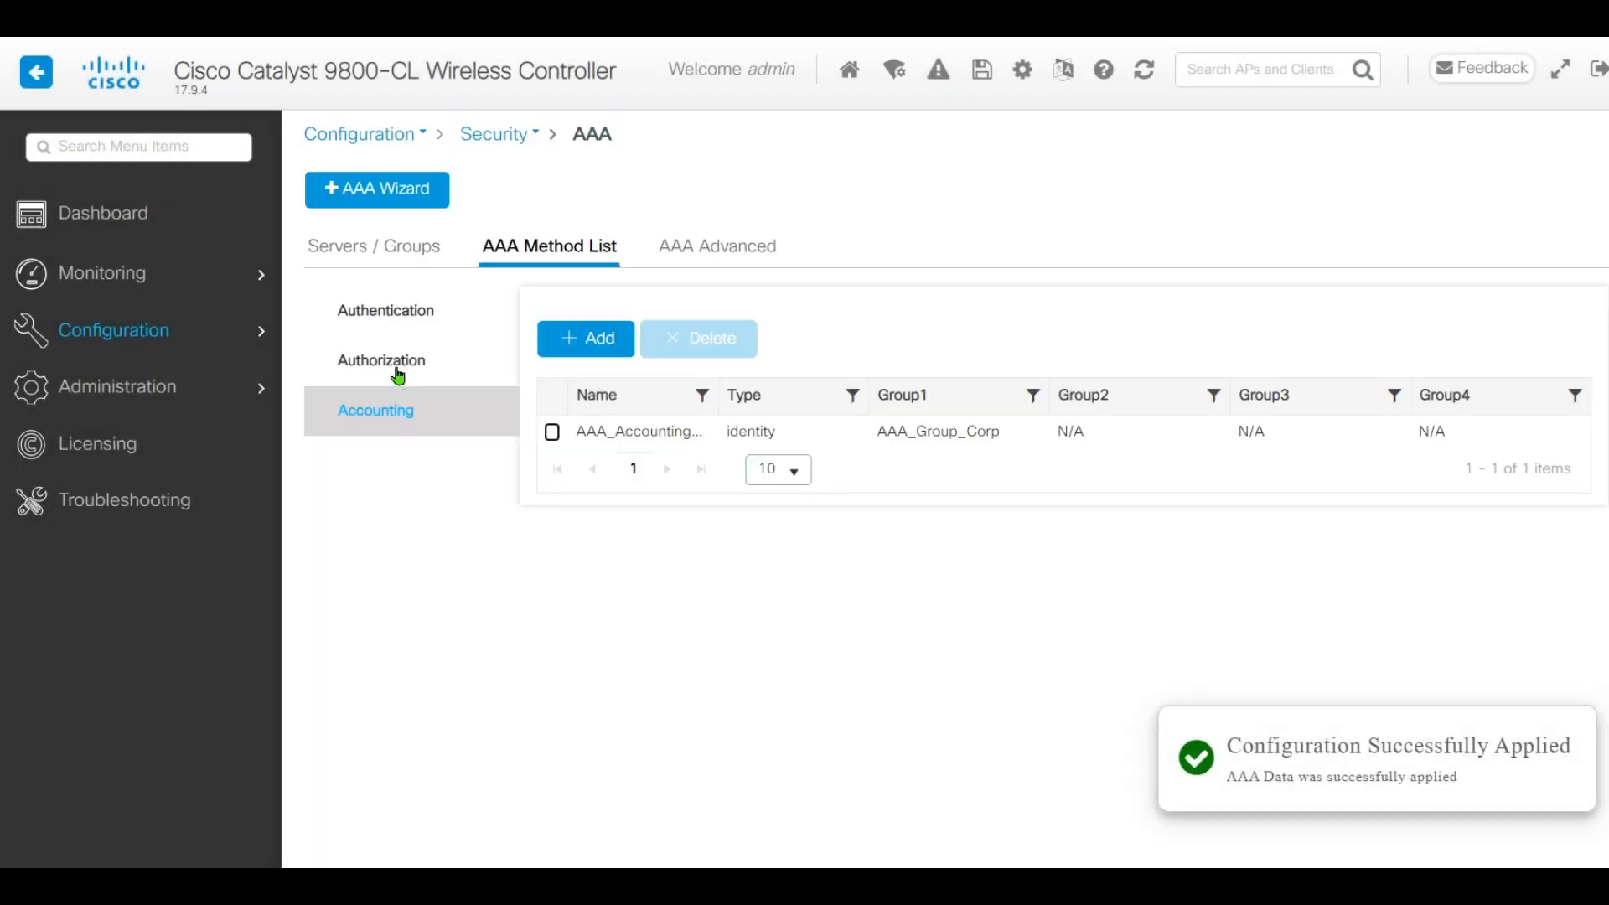
# Review and then delete the network 'default' authorization method list
pyautogui.click(398, 377)
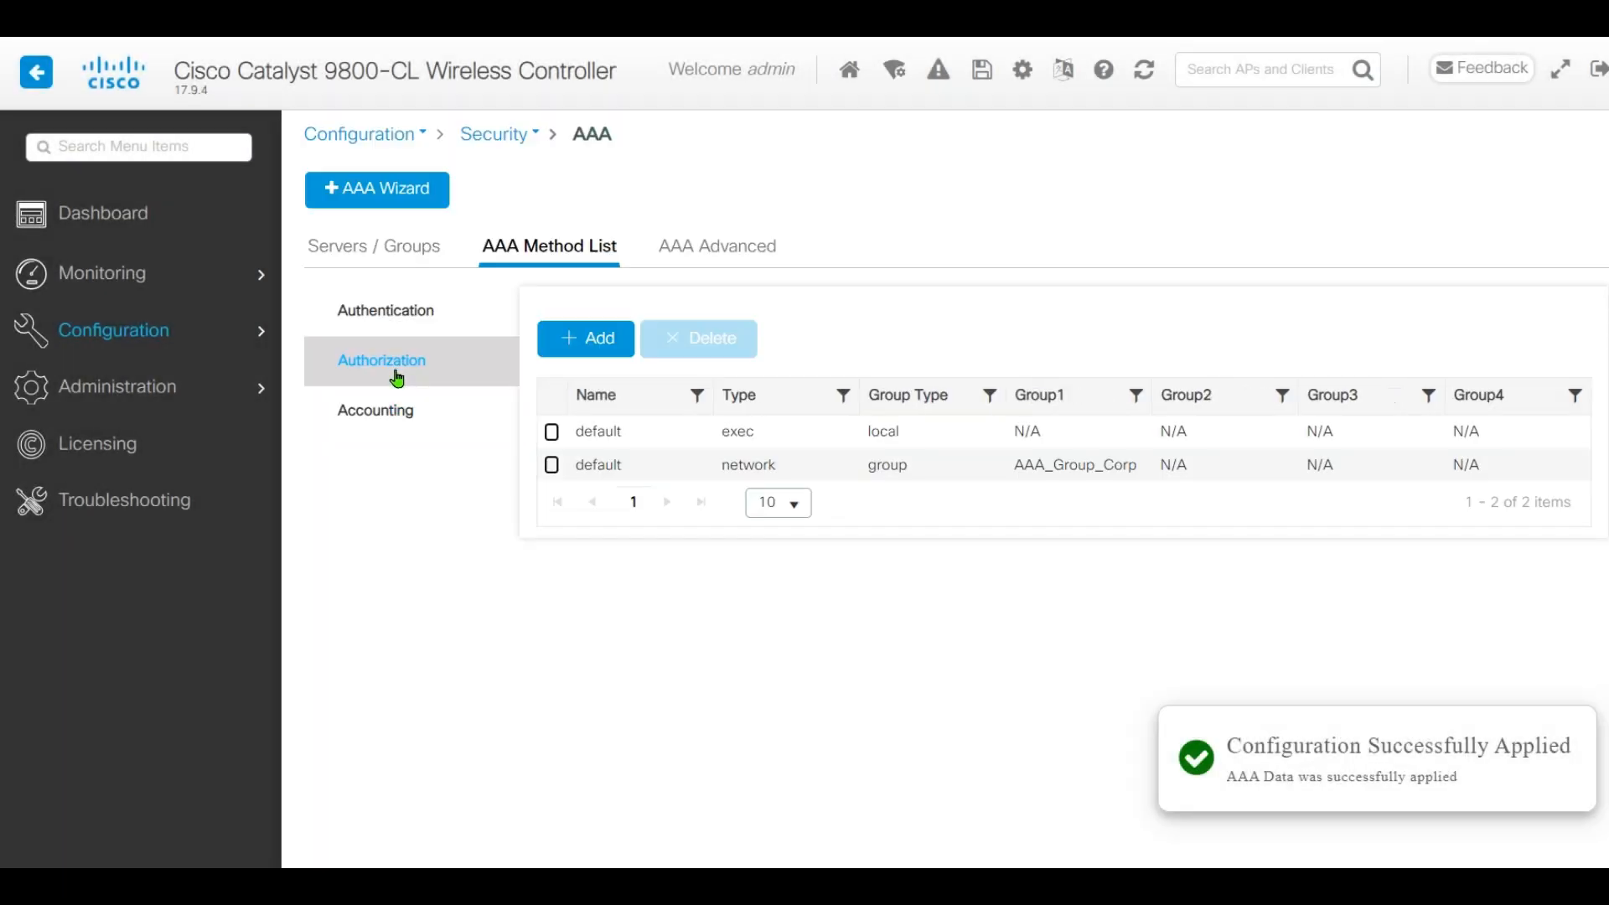
pyautogui.click(650, 467)
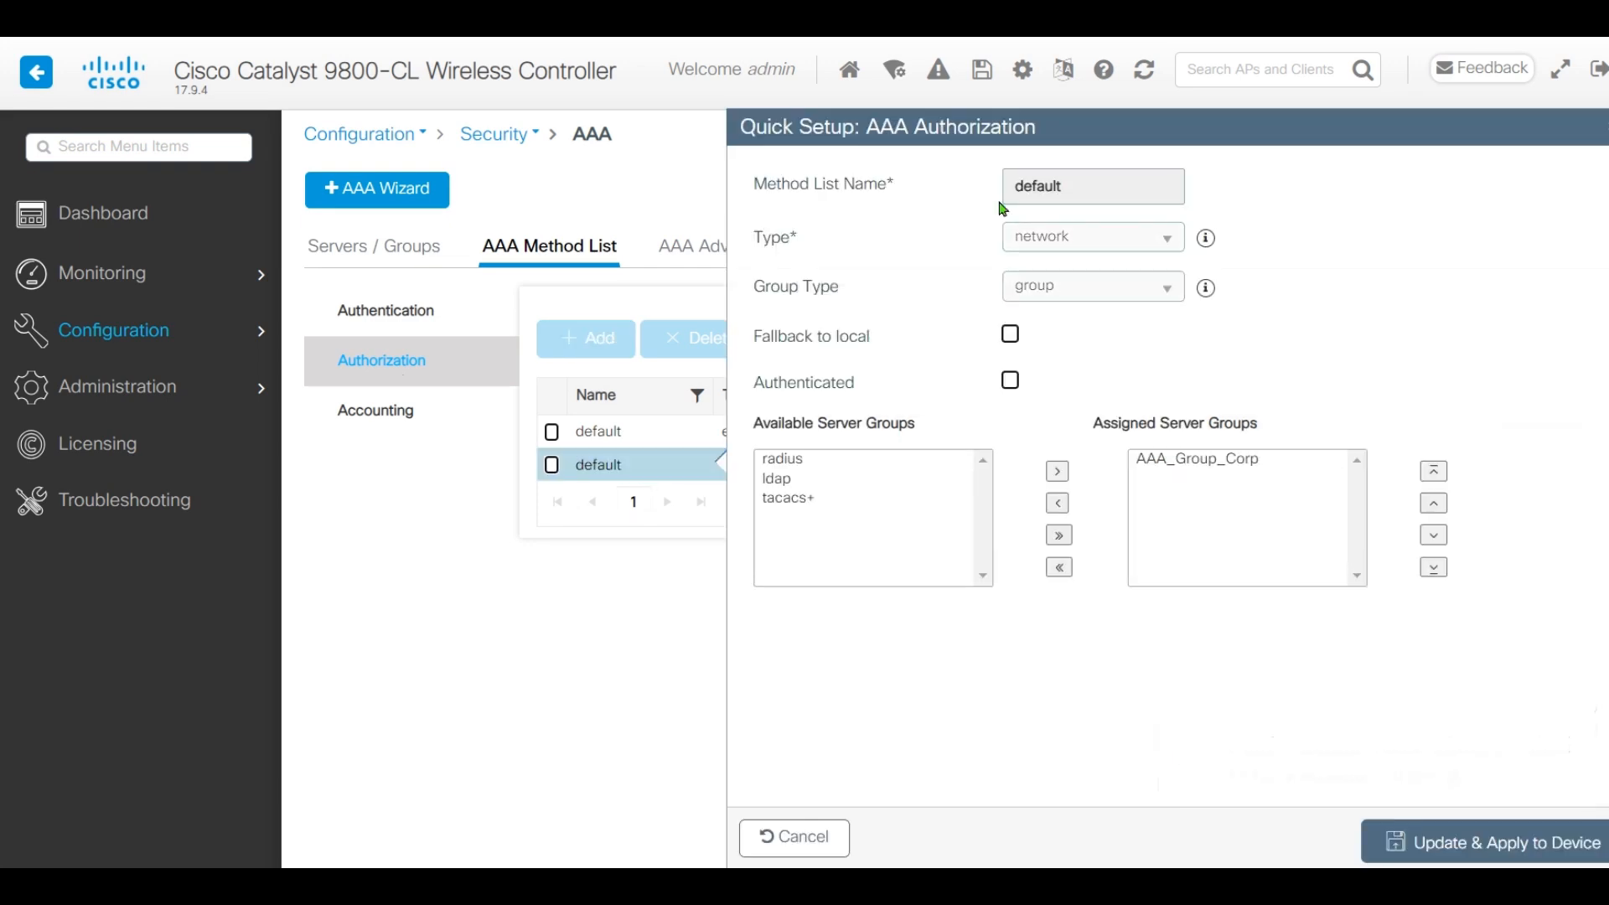
pyautogui.click(792, 837)
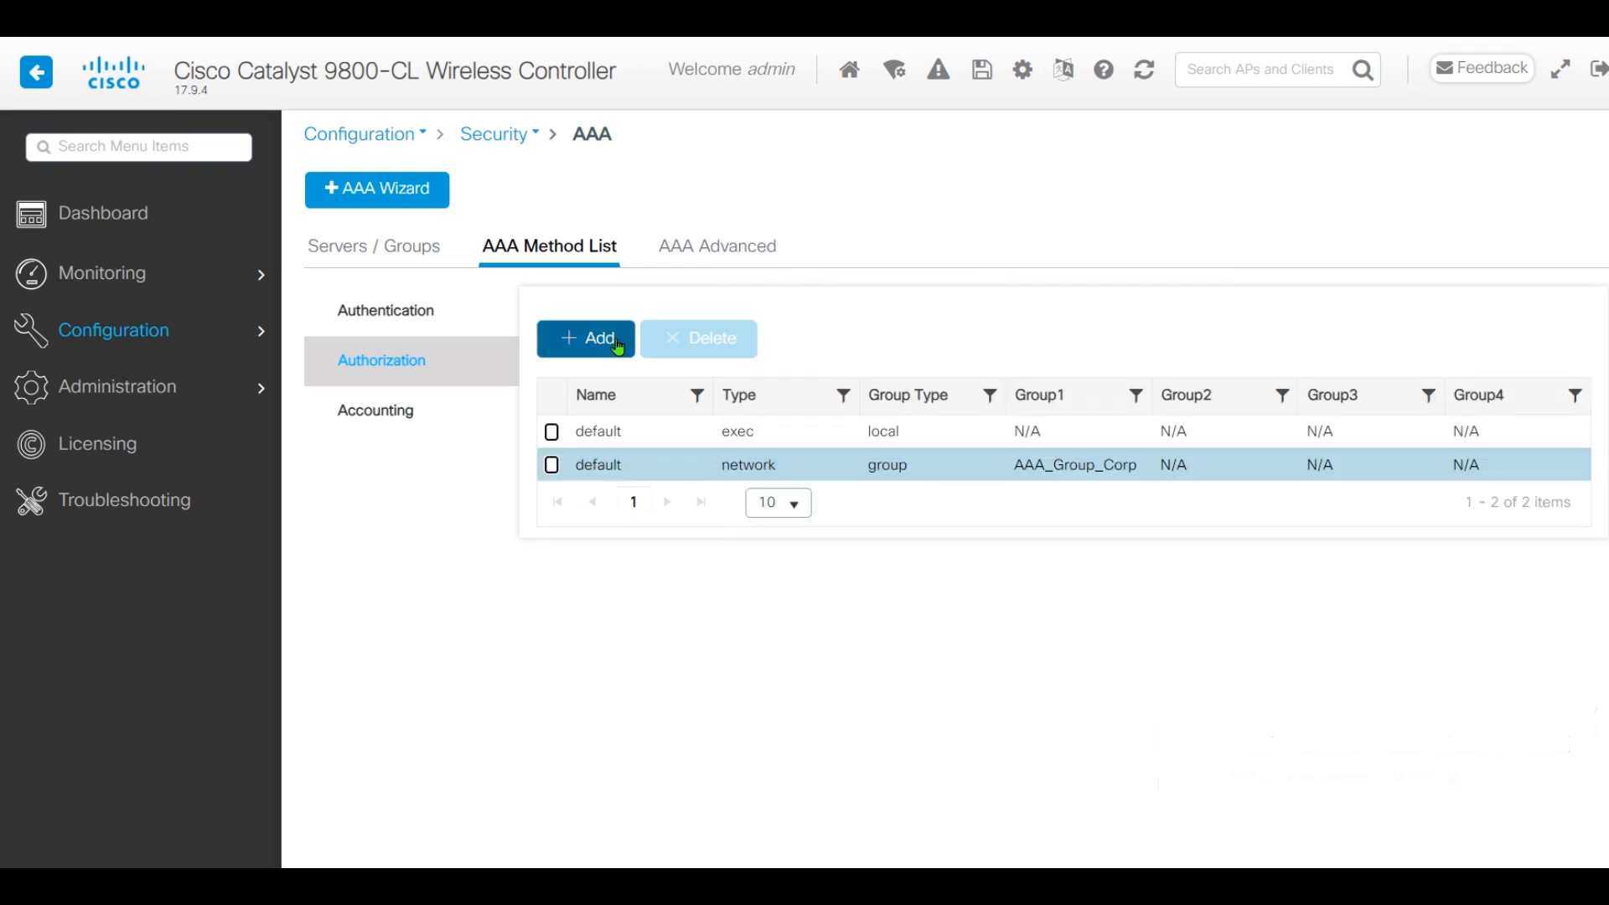
pyautogui.click(711, 471)
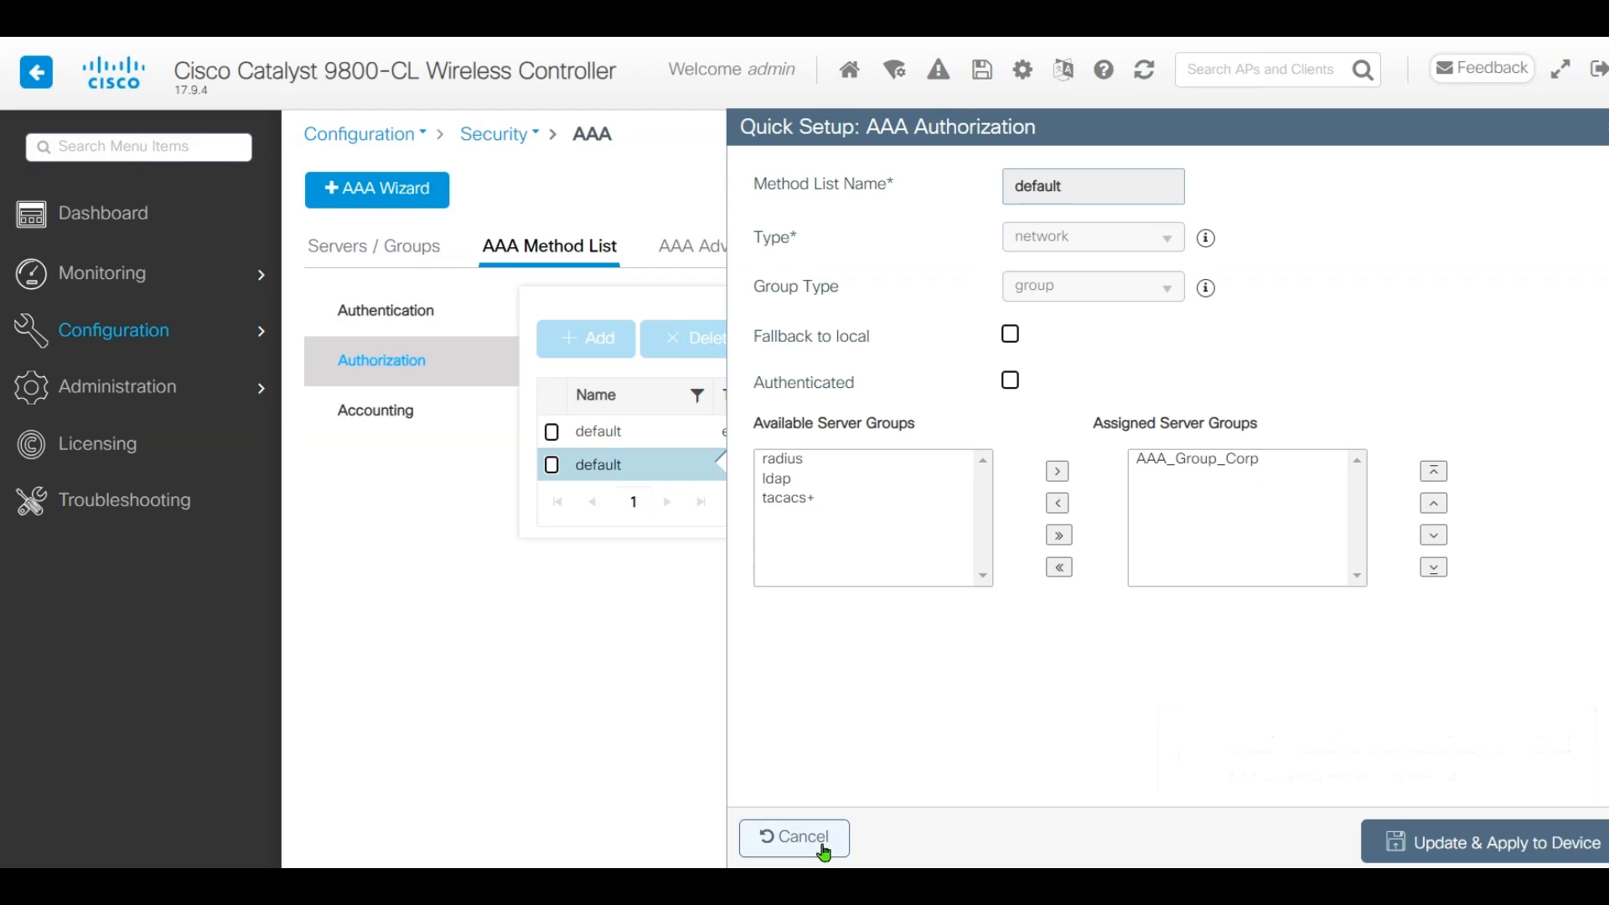
pyautogui.click(825, 852)
pyautogui.click(552, 464)
pyautogui.click(698, 339)
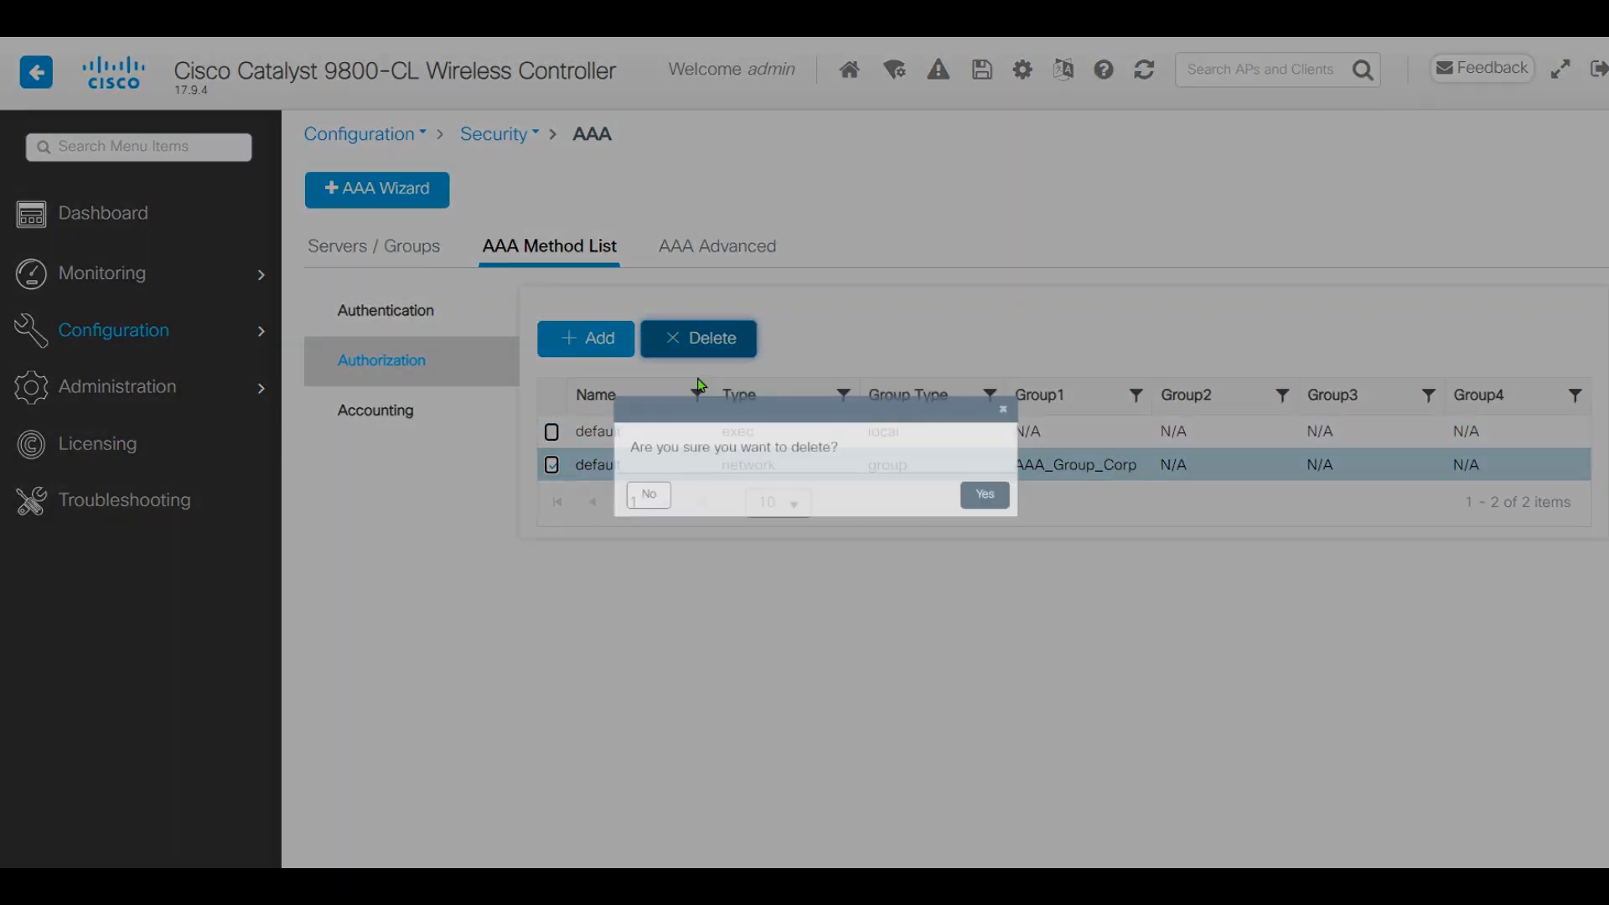
pyautogui.click(1048, 510)
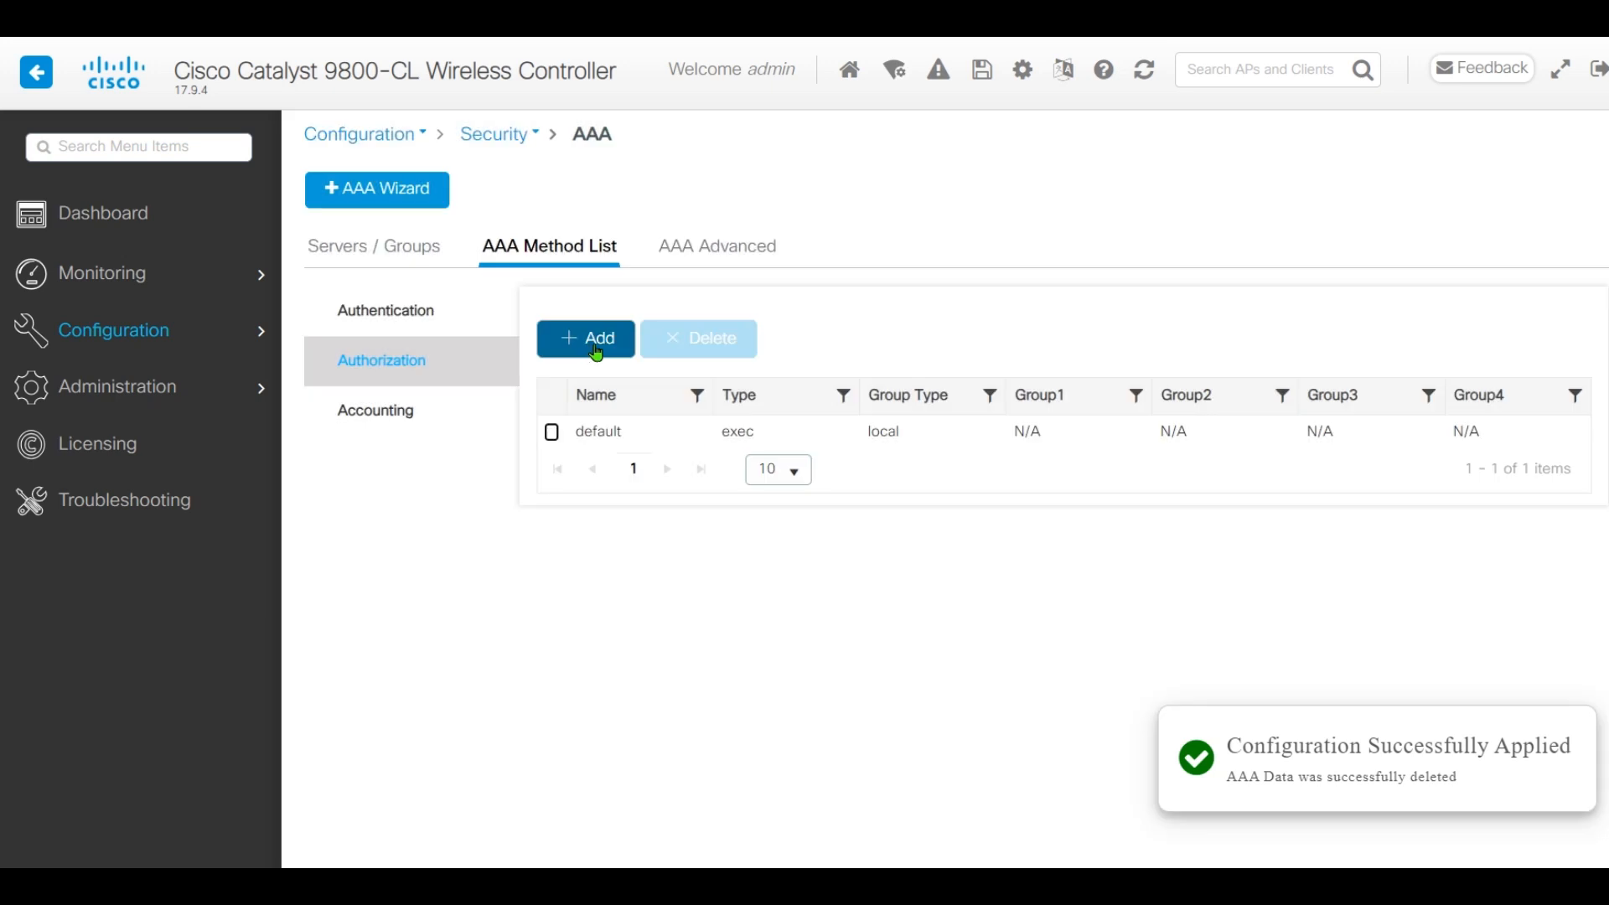
# Create network authorization list AAA_Authz_CPPM using AAA_Group_Corp and apply it to the device
pyautogui.click(595, 348)
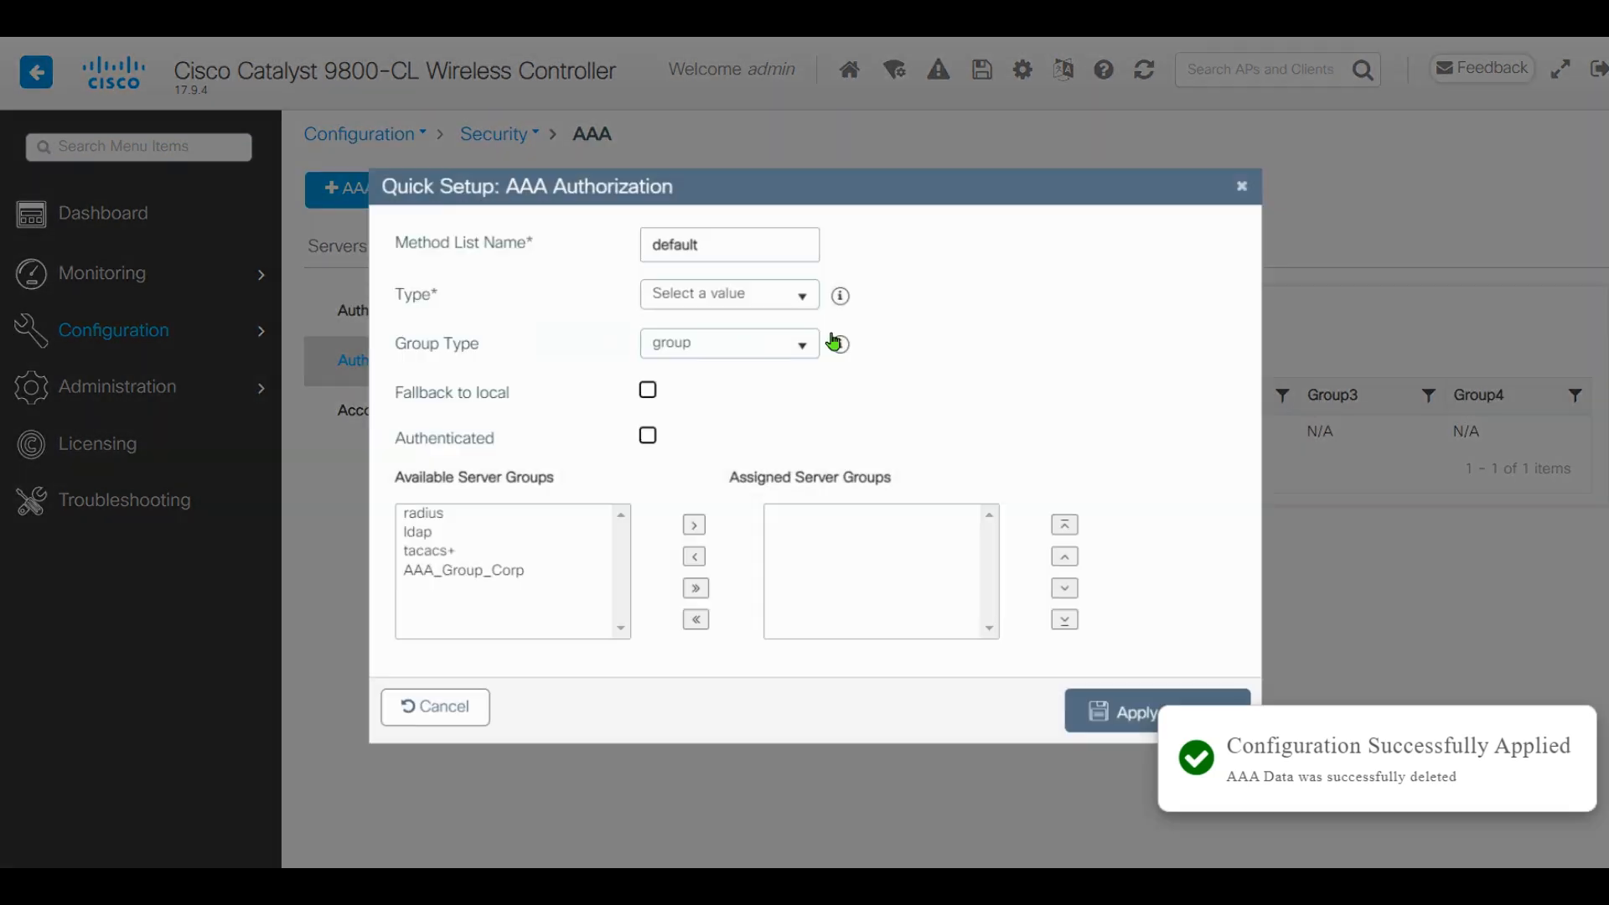
pyautogui.doubleClick(729, 240)
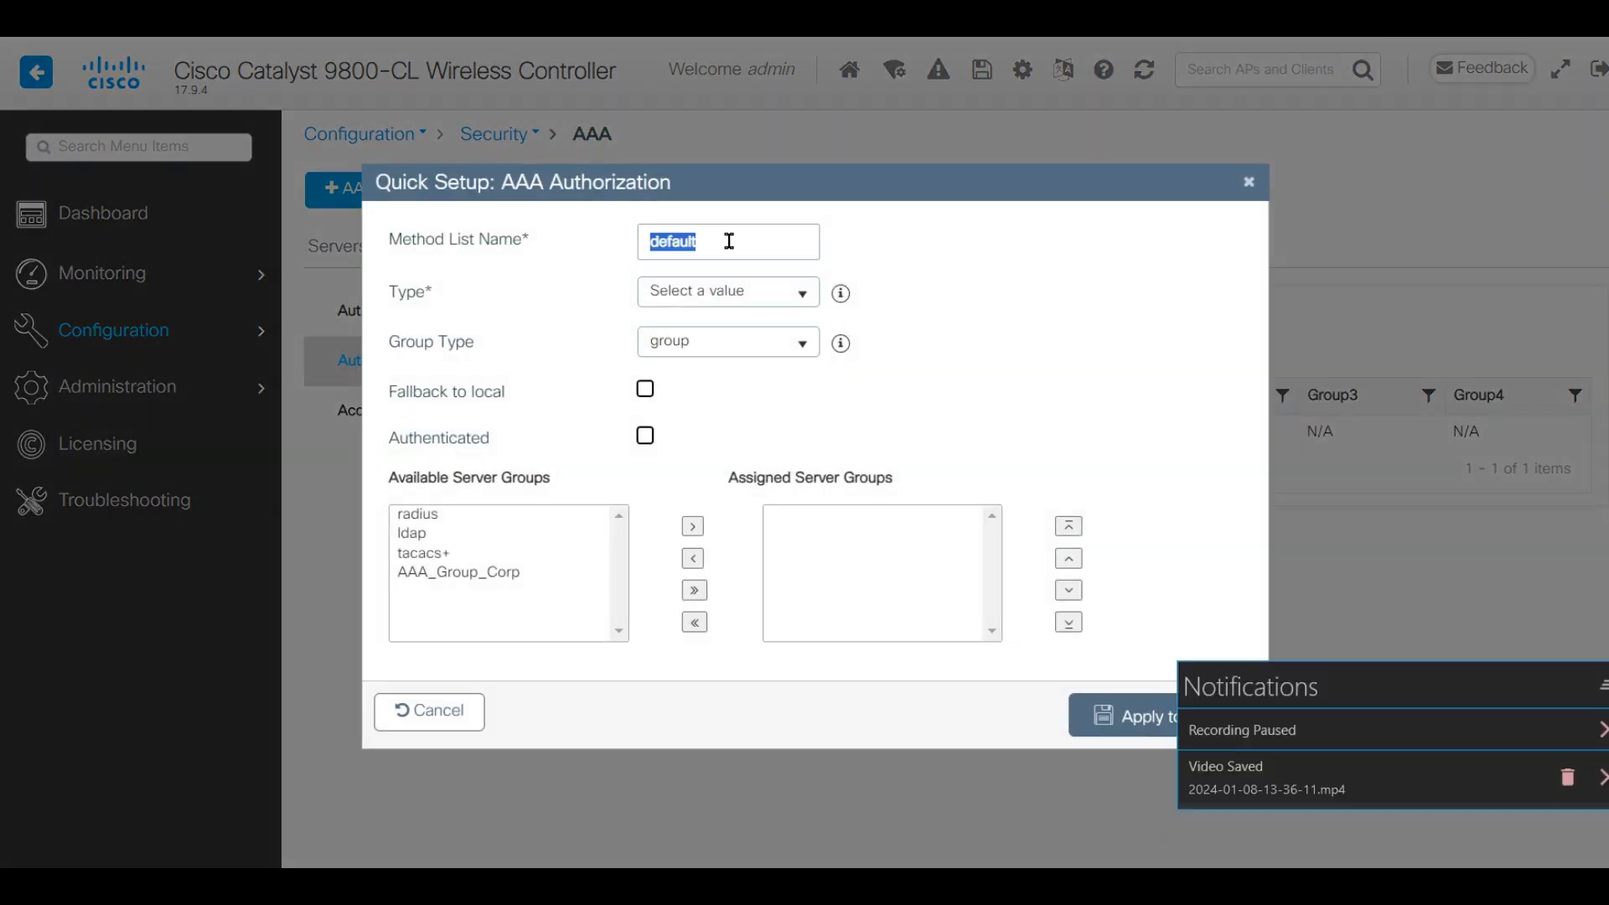
pyautogui.write('aaa')
pyautogui.press('BackSpace')
pyautogui.press('BackSpace')
pyautogui.press('BackSpace')
pyautogui.write('A')
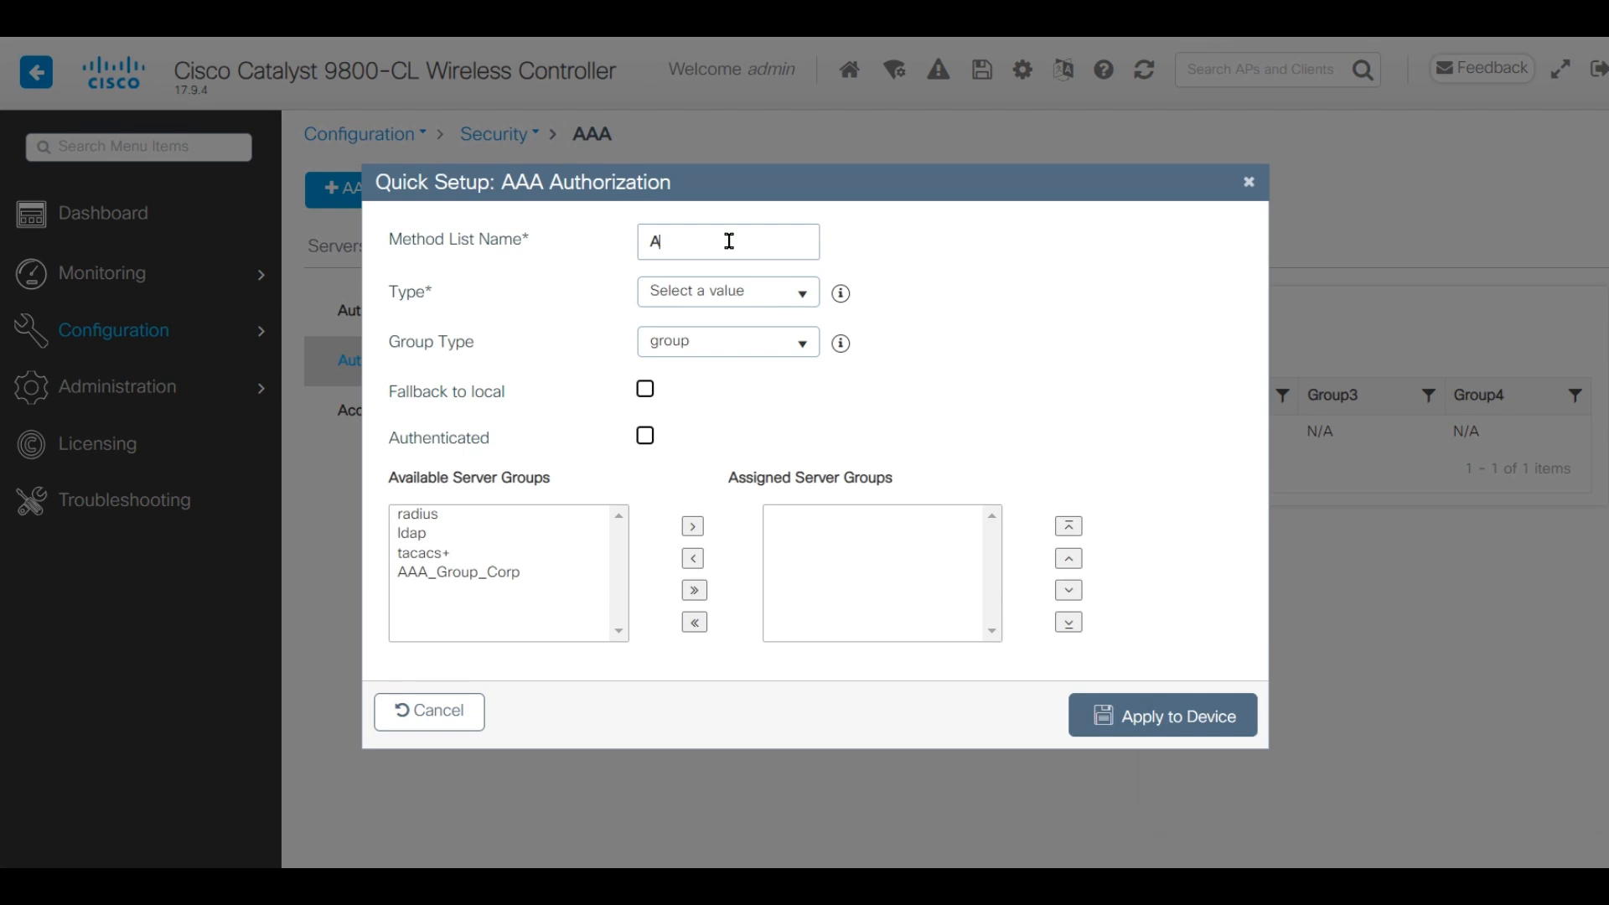
pyautogui.write('AA_Authz_CPPM')
pyautogui.click(707, 298)
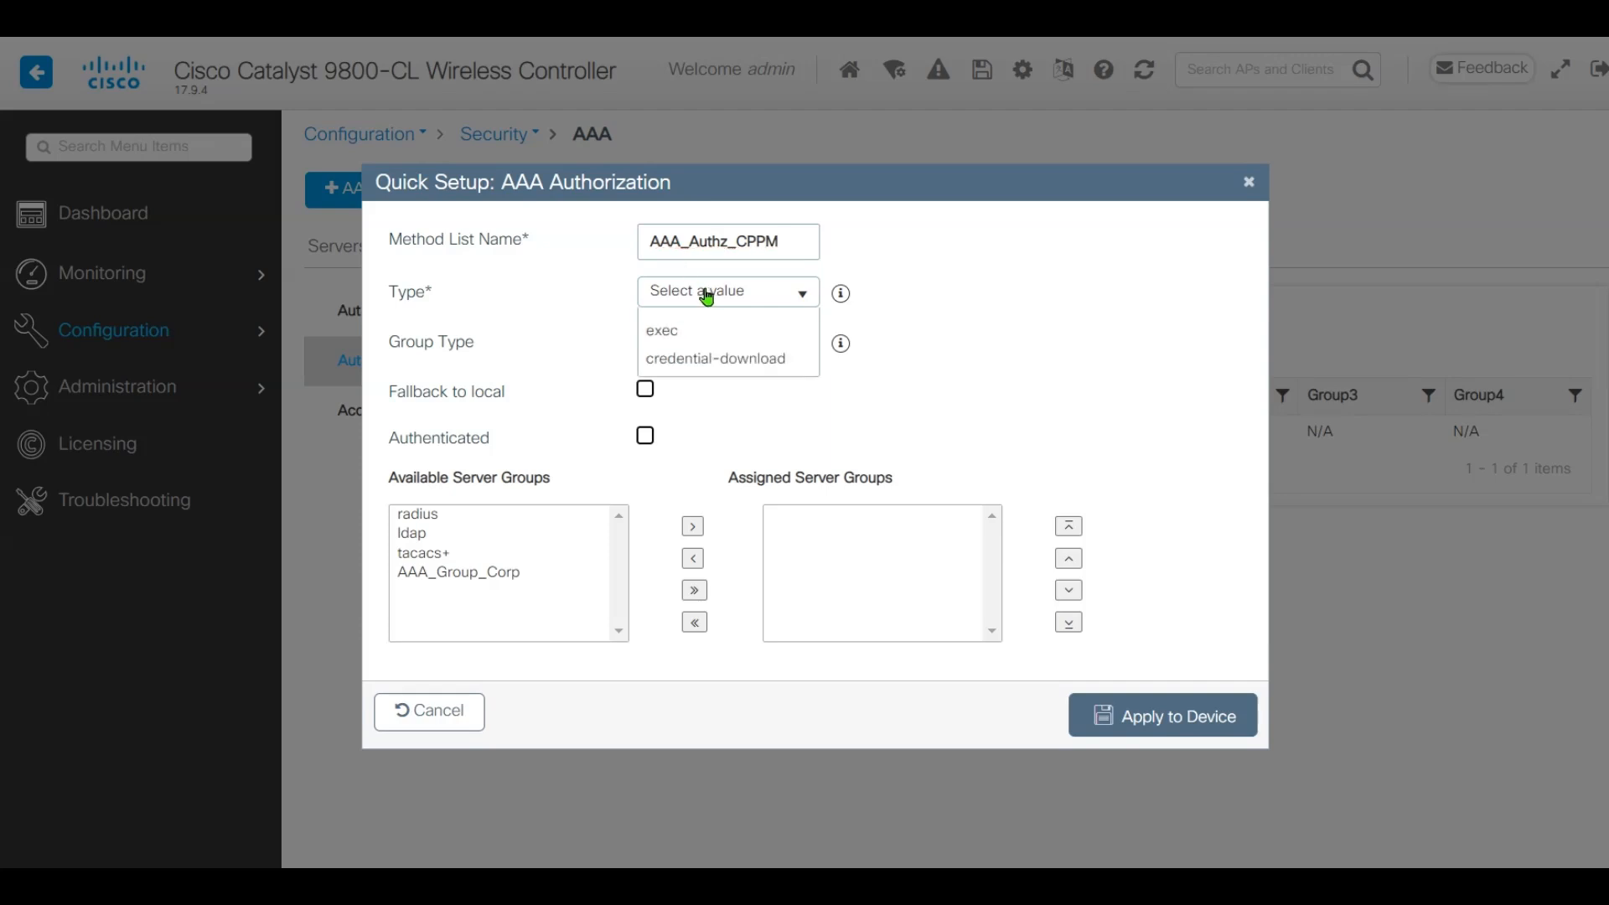
pyautogui.click(727, 351)
pyautogui.click(533, 576)
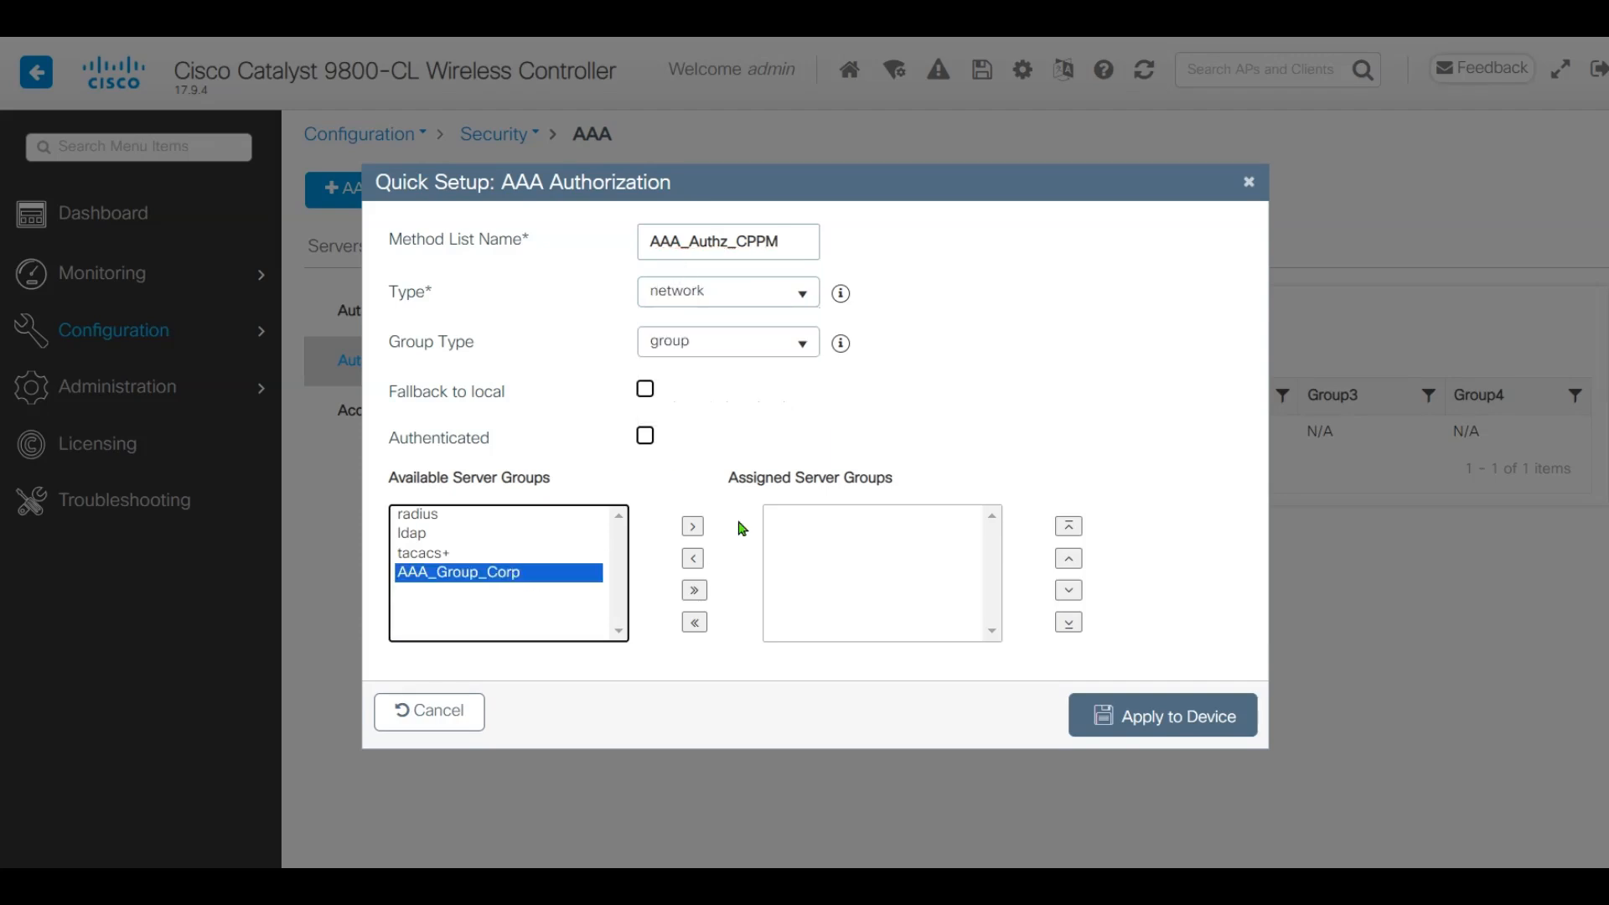
pyautogui.click(692, 526)
pyautogui.click(1172, 725)
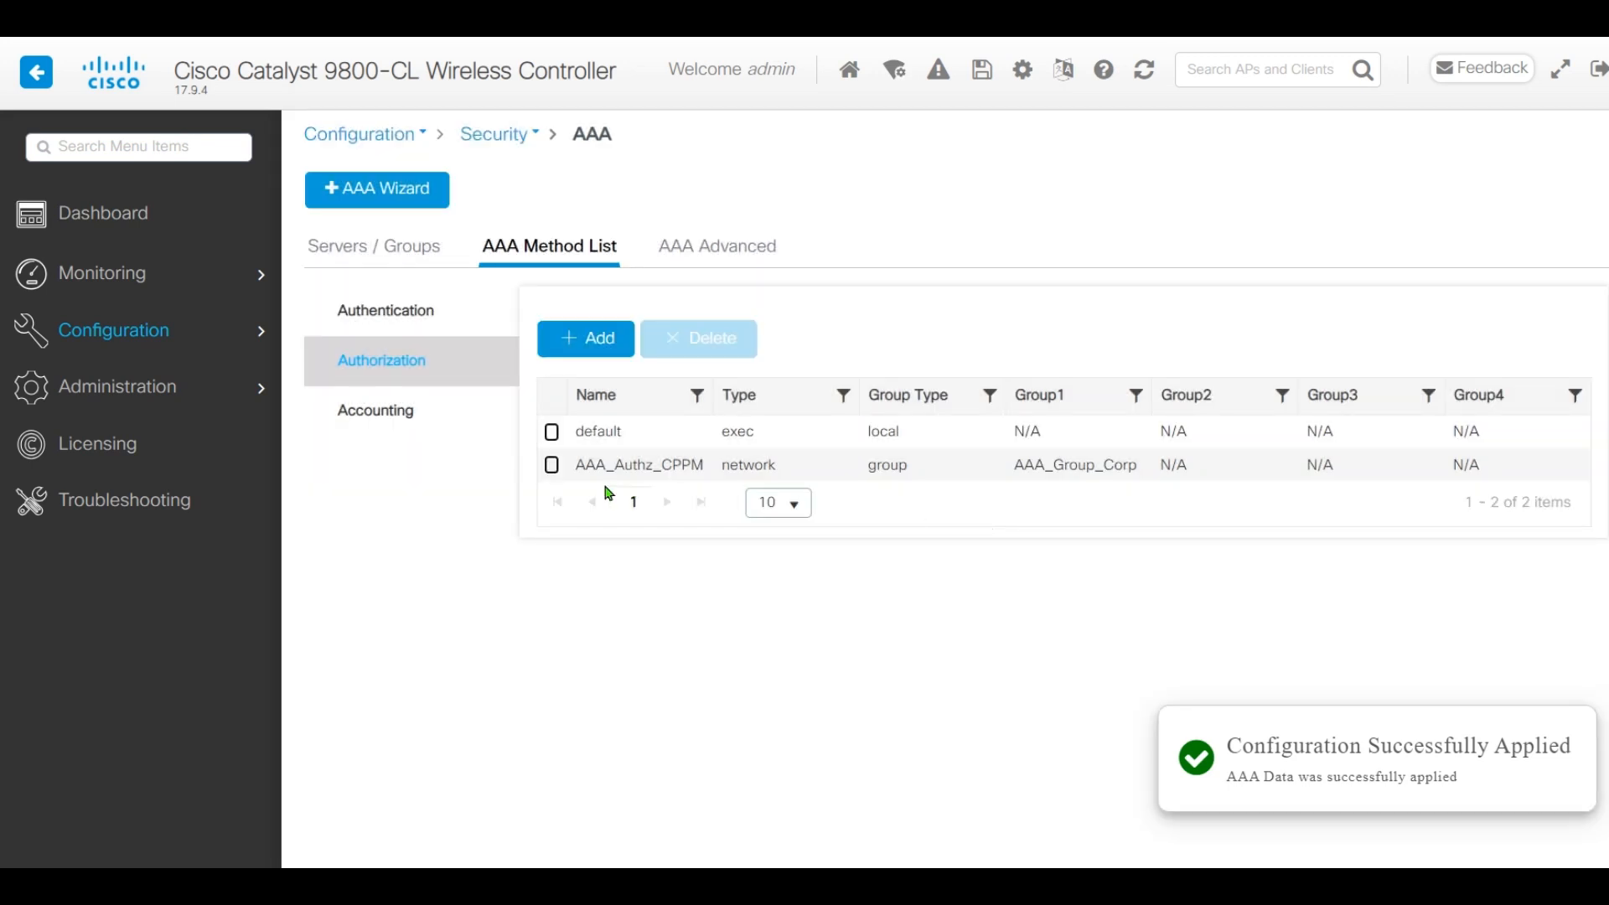
pyautogui.click(402, 410)
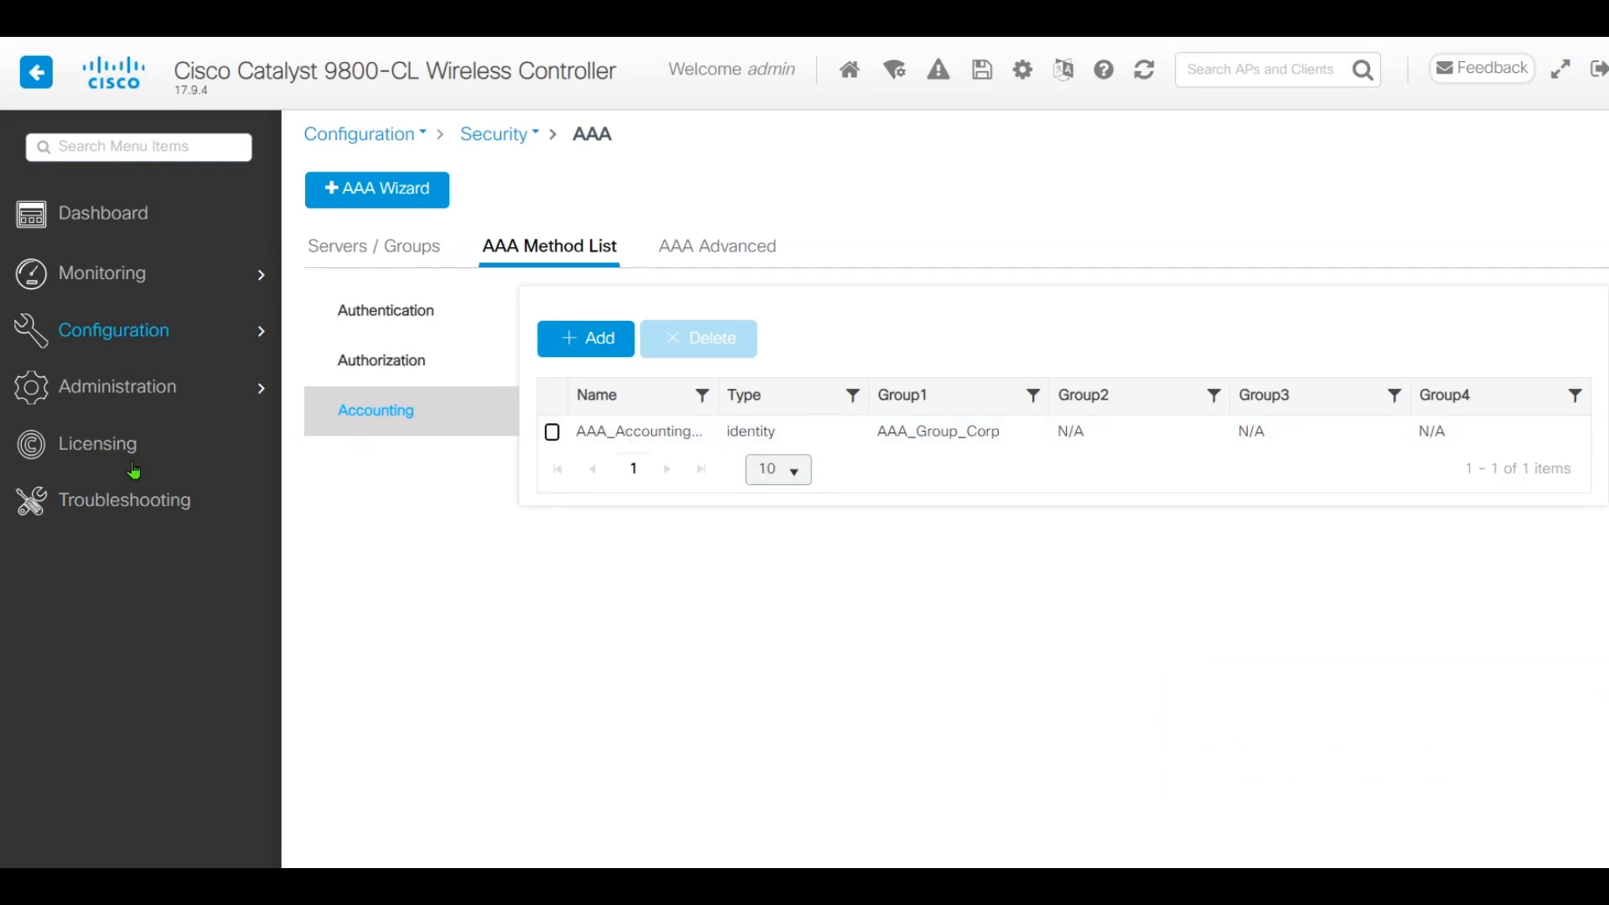
# Open the CAPTIVE_PORTAL_REDIRECT ACL and review its first three rules
pyautogui.moveTo(130, 332)
pyautogui.click(378, 741)
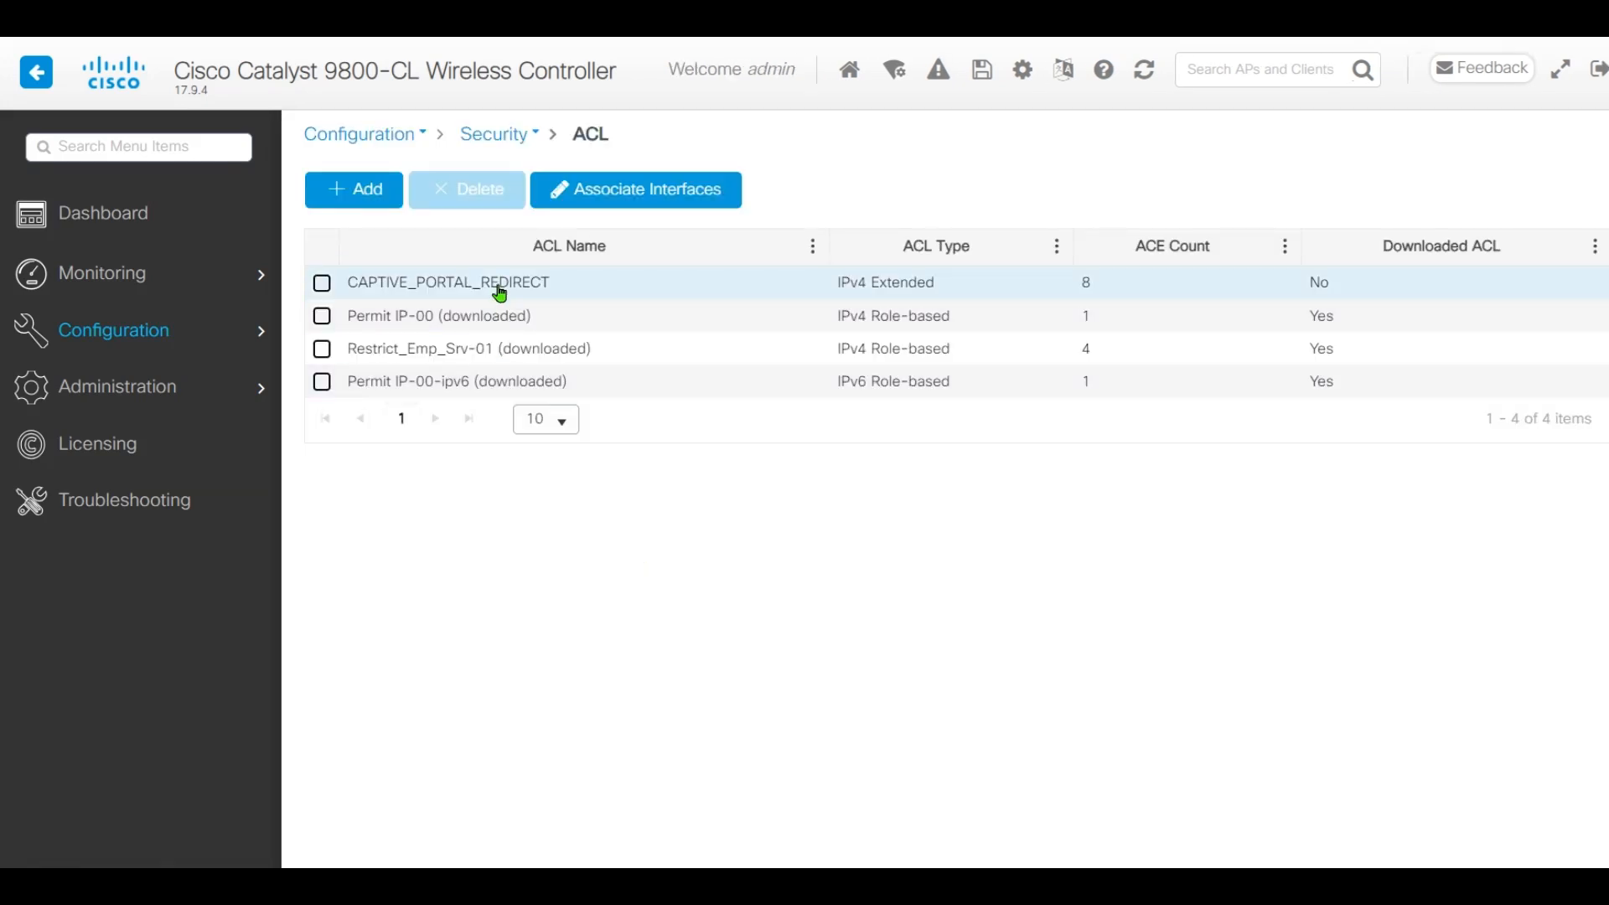
pyautogui.click(500, 292)
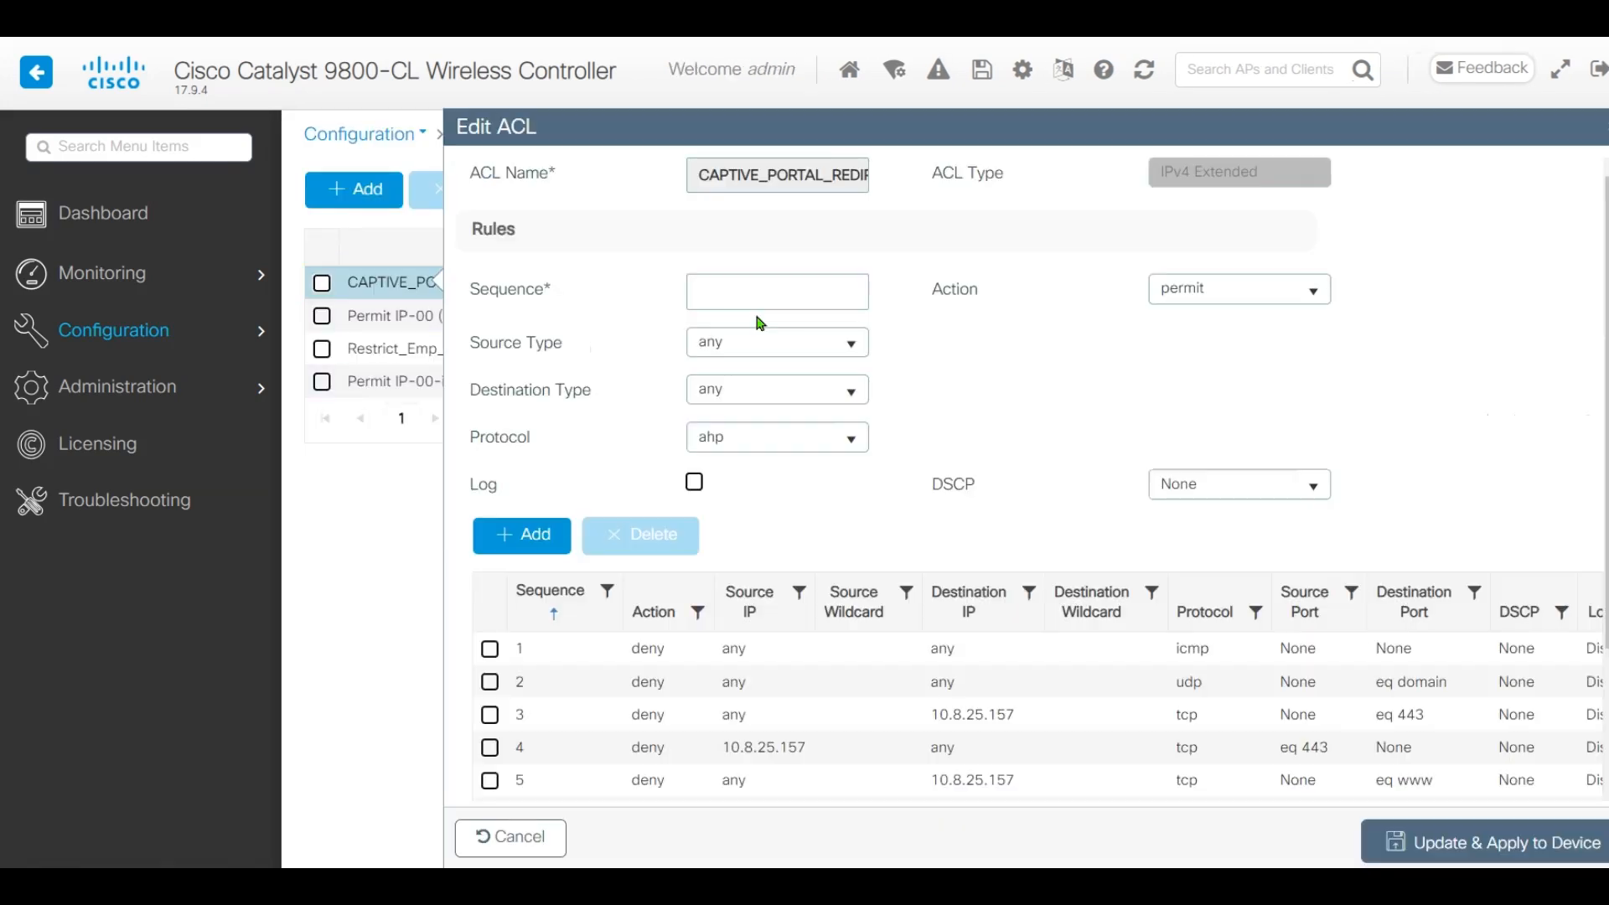
pyautogui.moveTo(702, 175); pyautogui.dragTo(887, 198)
pyautogui.click(909, 298)
pyautogui.scroll(-2, 1049, 540)
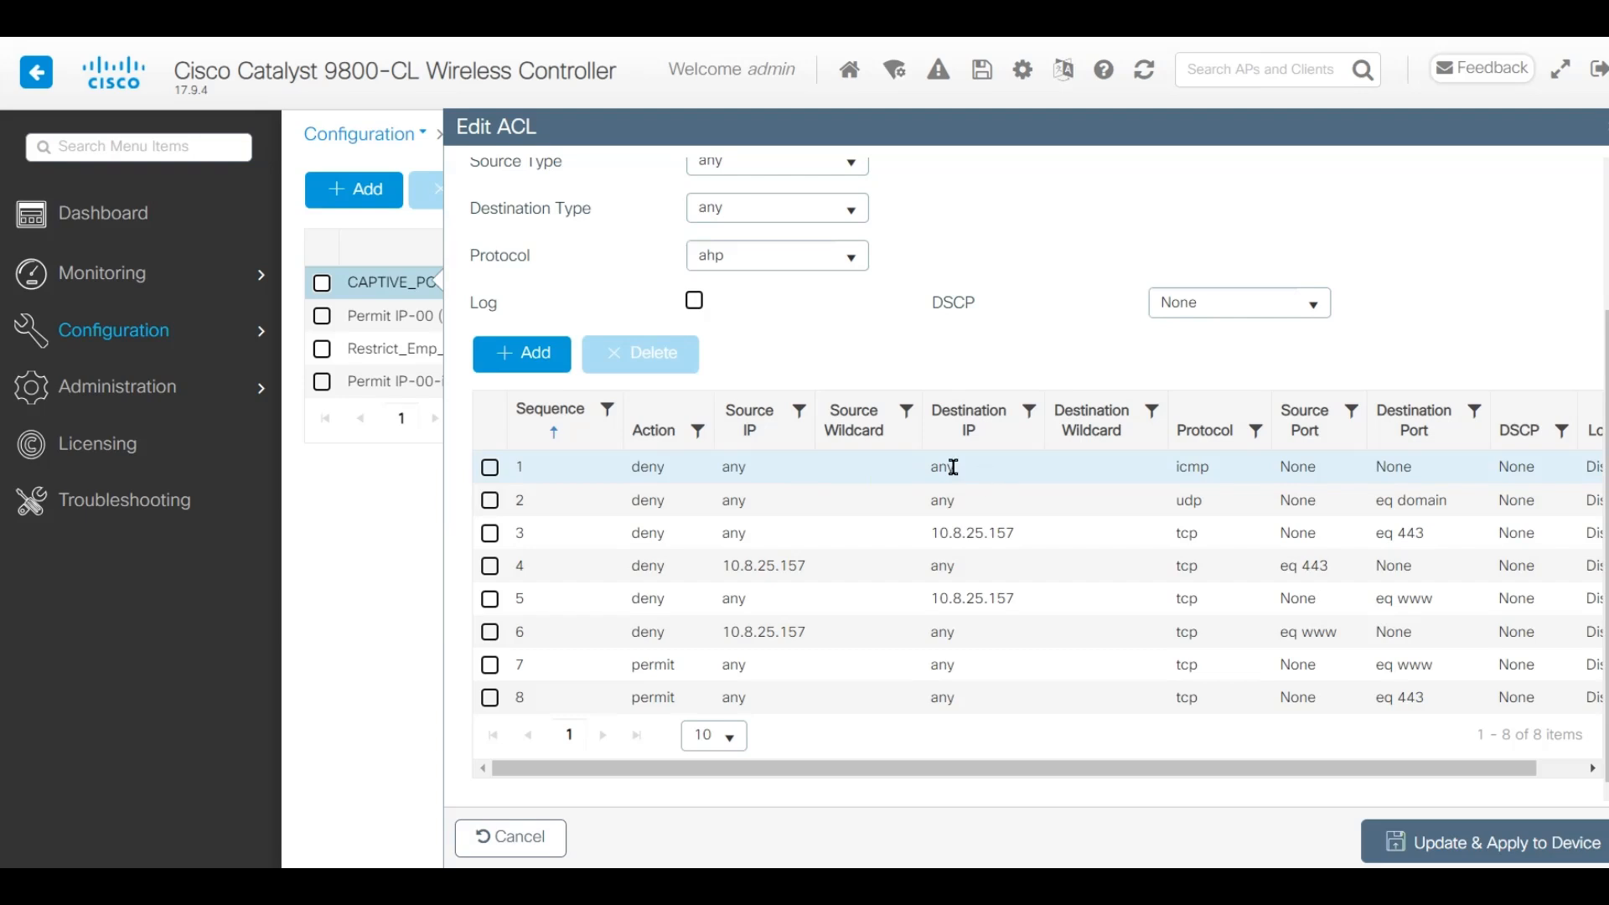
pyautogui.moveTo(1052, 765); pyautogui.dragTo(1010, 767)
pyautogui.moveTo(1189, 774); pyautogui.dragTo(1251, 774)
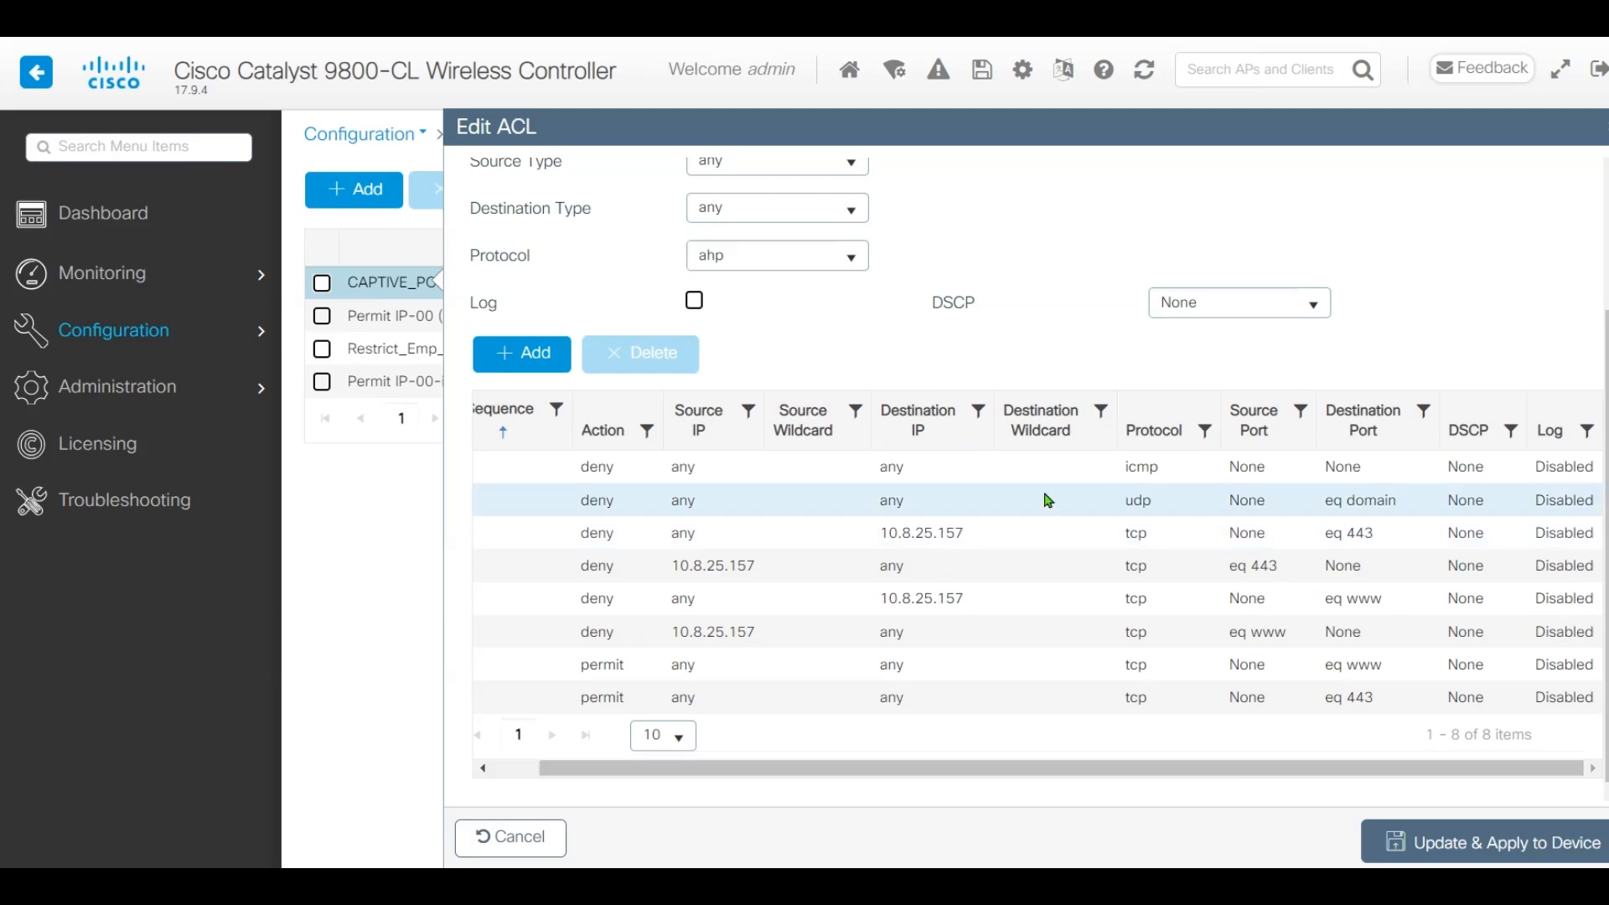
pyautogui.moveTo(1195, 768); pyautogui.dragTo(1059, 765)
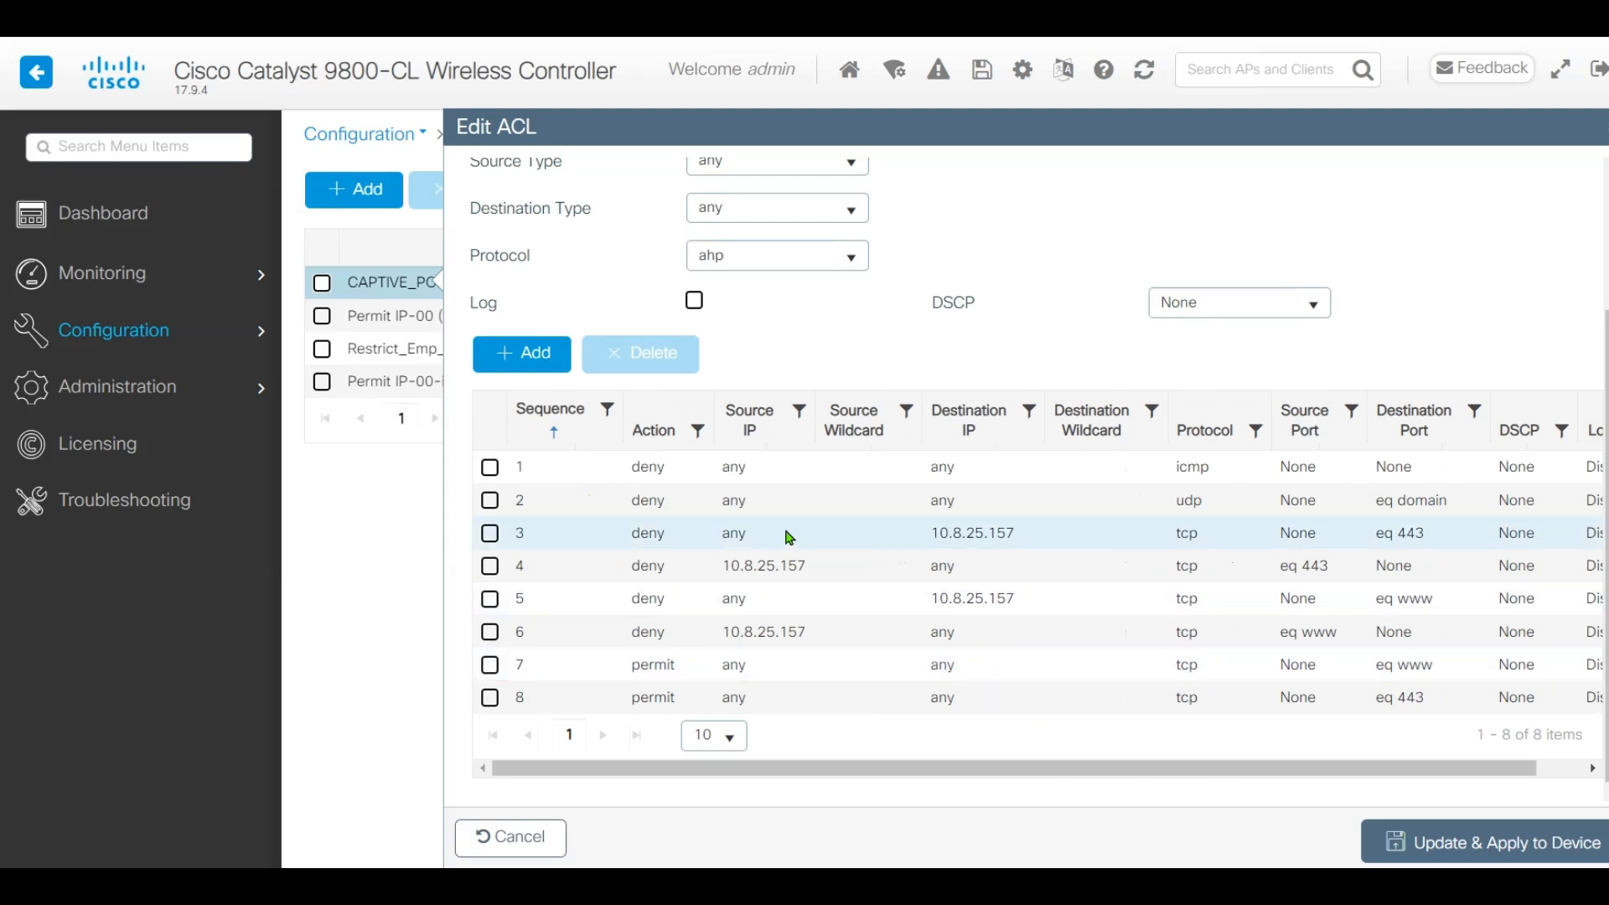
pyautogui.moveTo(1030, 543); pyautogui.dragTo(894, 545)
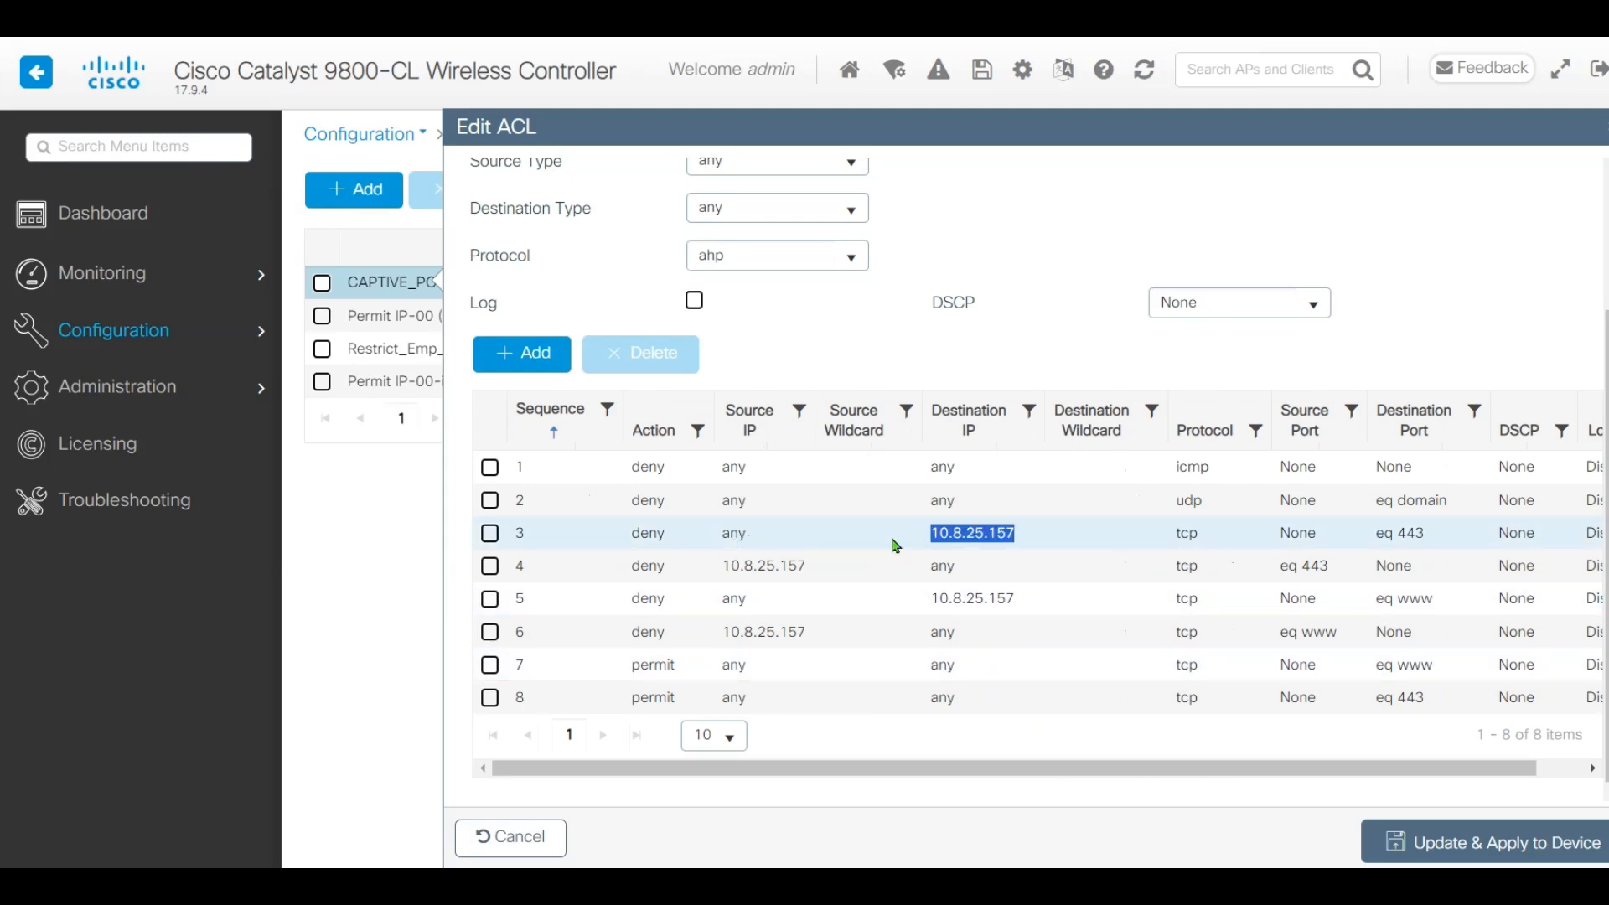
pyautogui.scroll(-2, 1123, 667)
pyautogui.moveTo(1310, 767); pyautogui.dragTo(1275, 772)
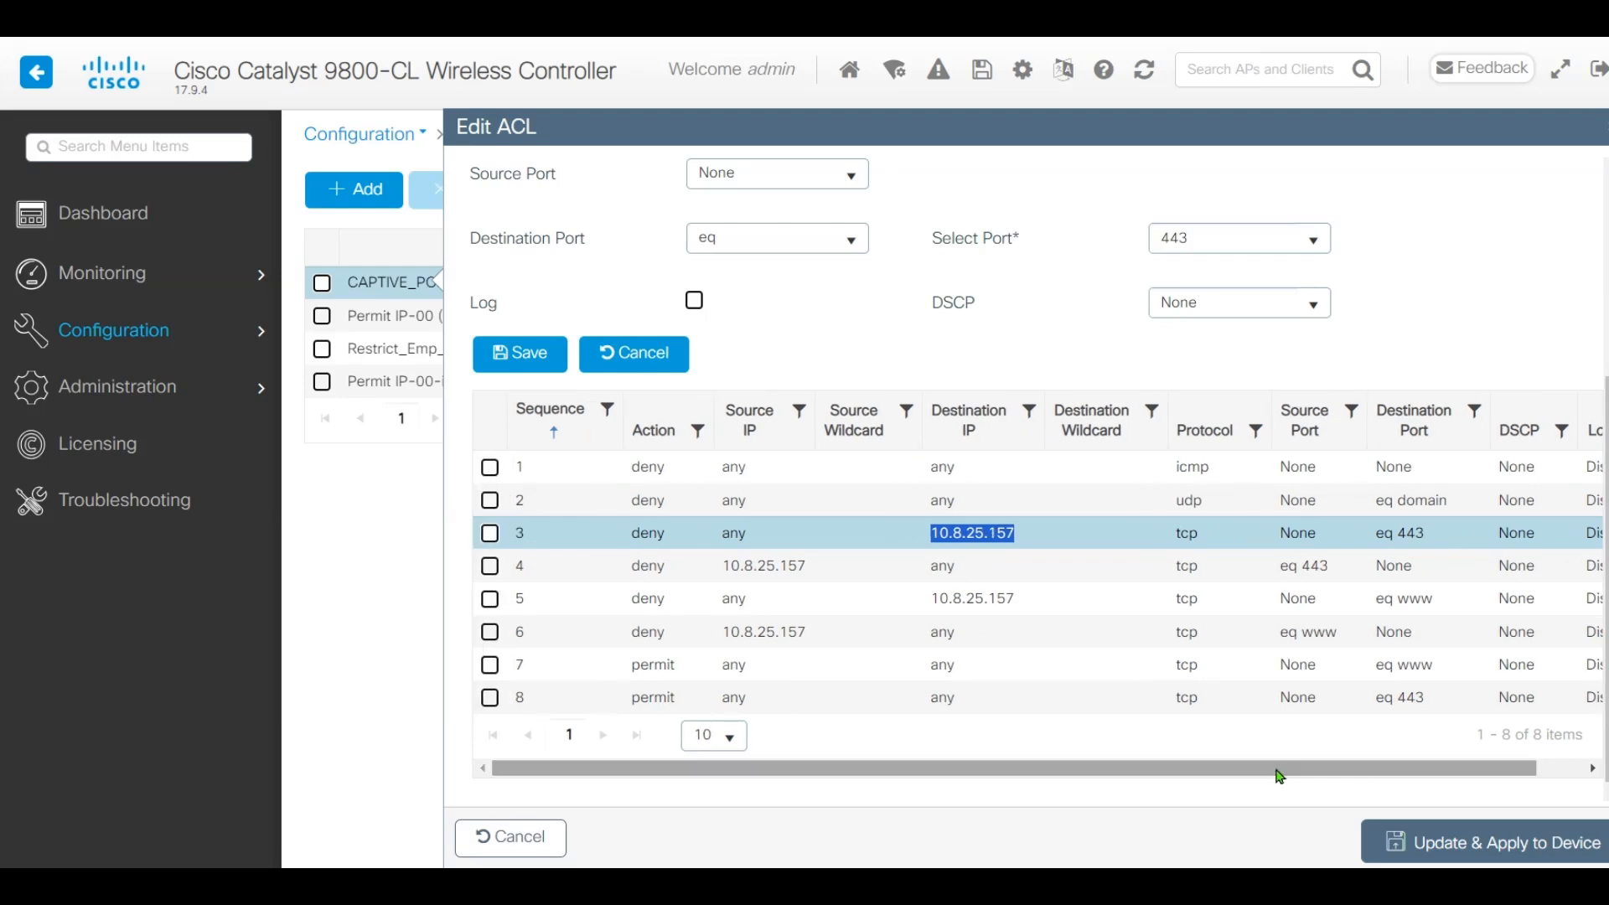
# Inspect rules 4 through 8 of CAPTIVE_PORTAL_REDIRECT, including rule 7's destination and ports
pyautogui.click(1084, 578)
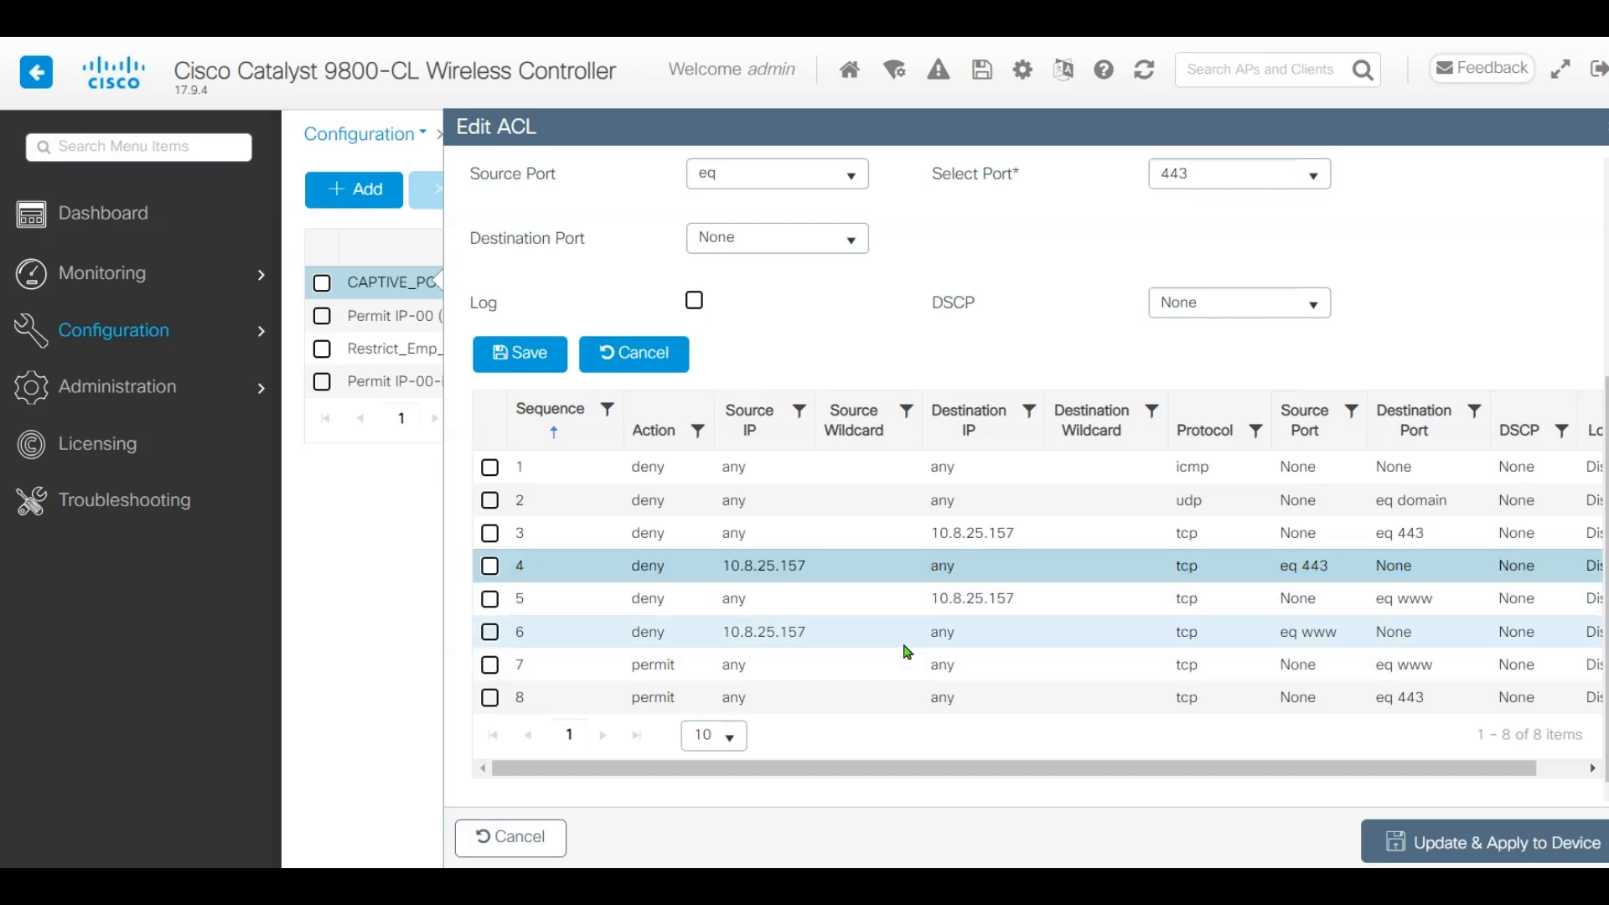
pyautogui.moveTo(712, 605); pyautogui.dragTo(1059, 614)
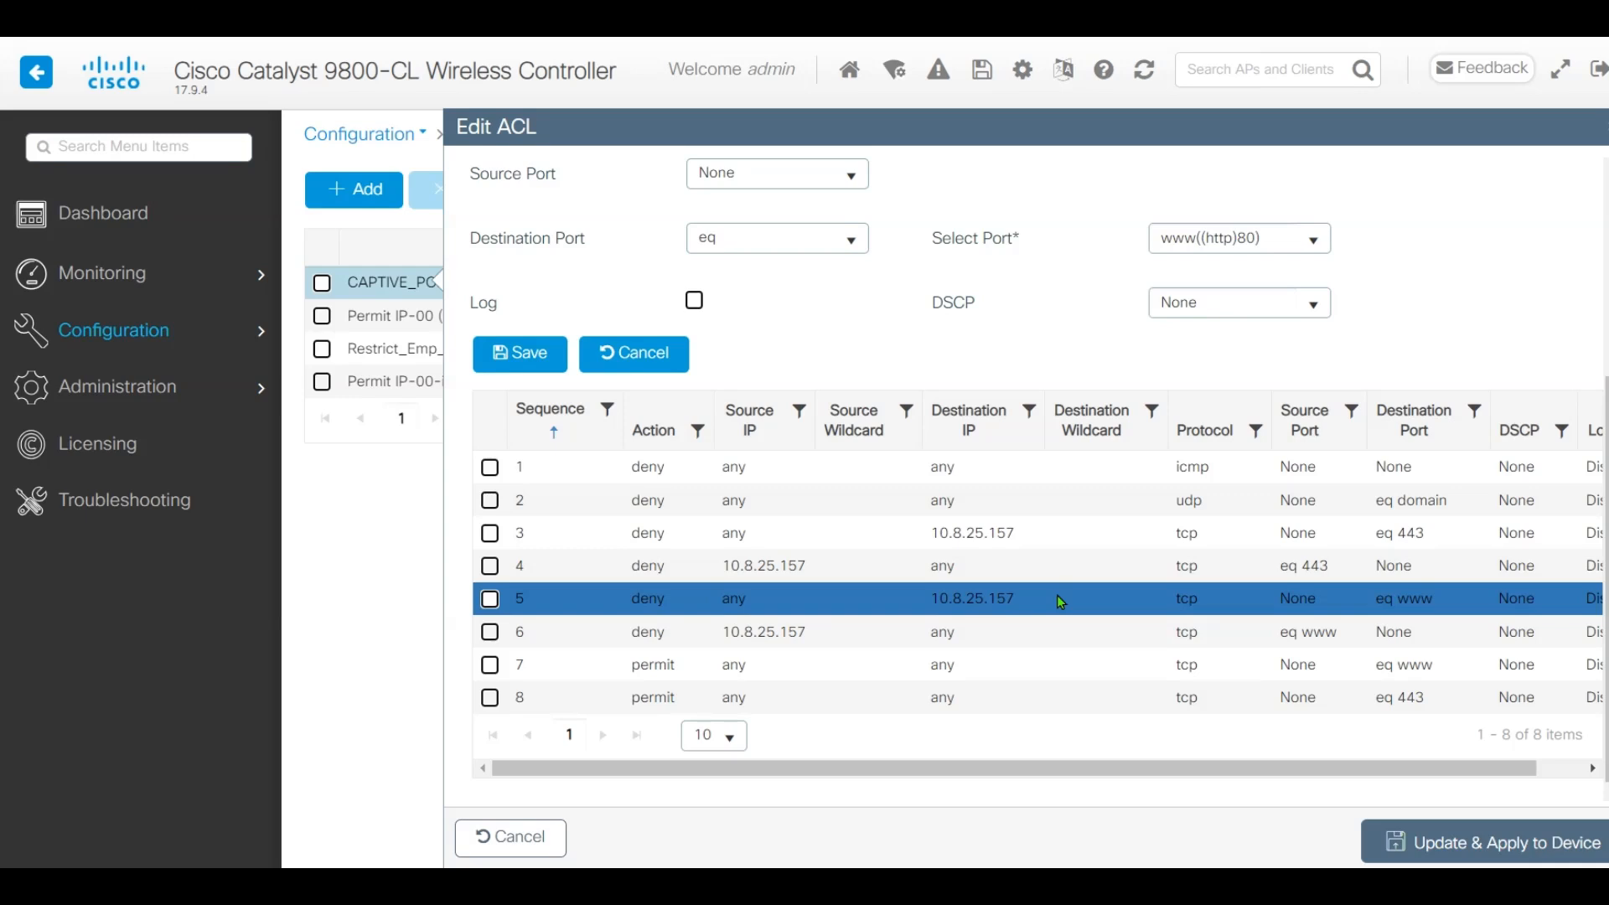
pyautogui.click(1115, 638)
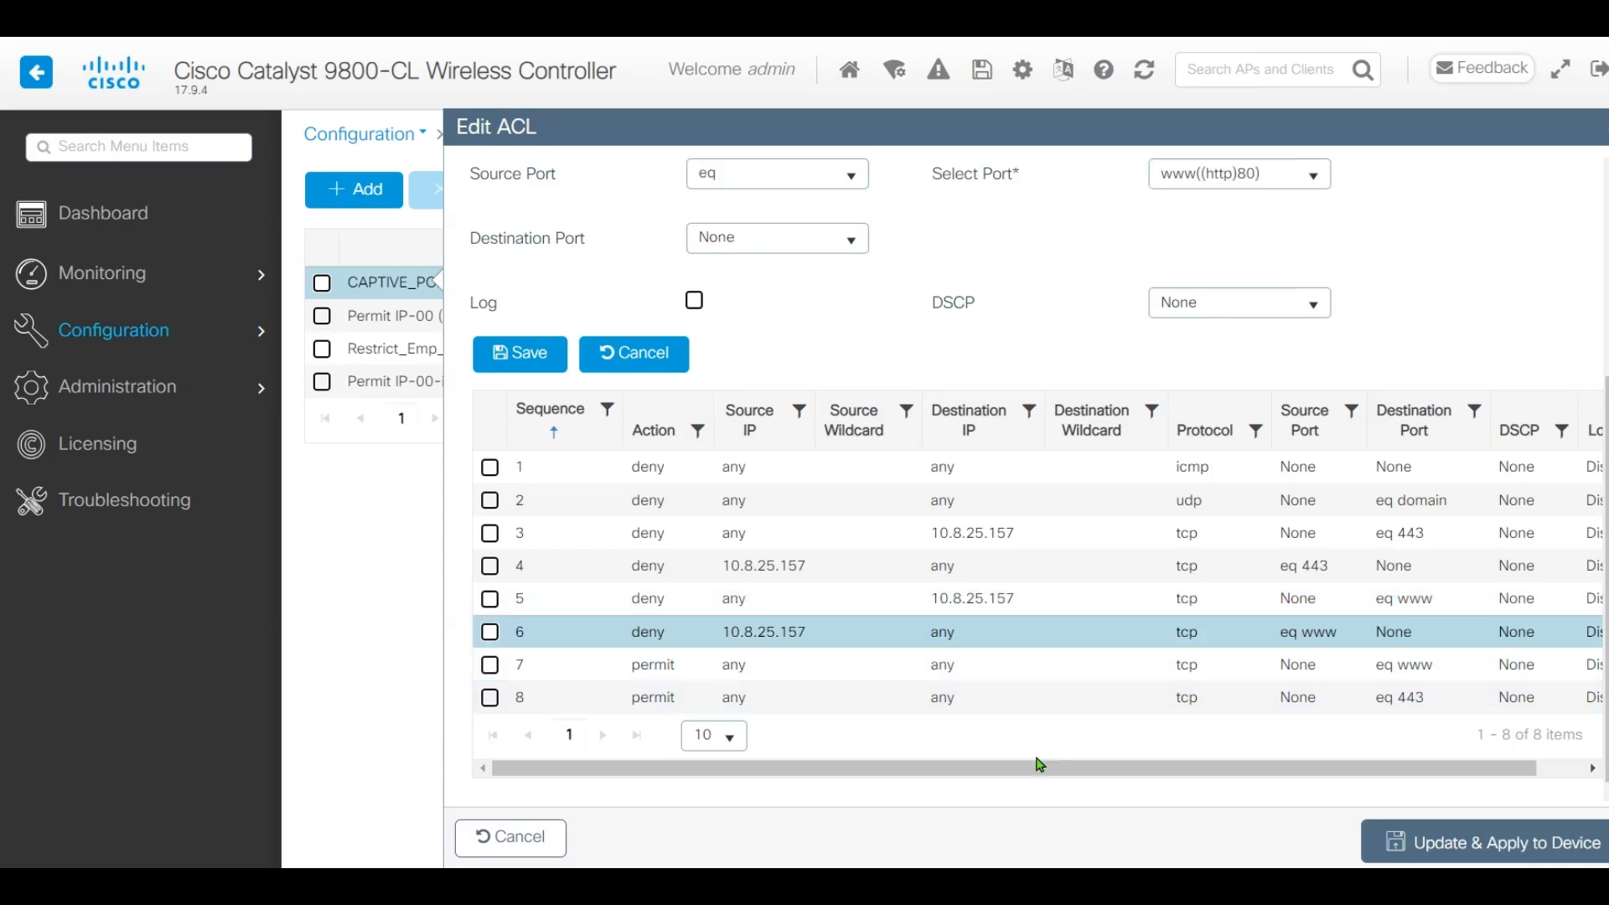
pyautogui.moveTo(1043, 769); pyautogui.dragTo(945, 767)
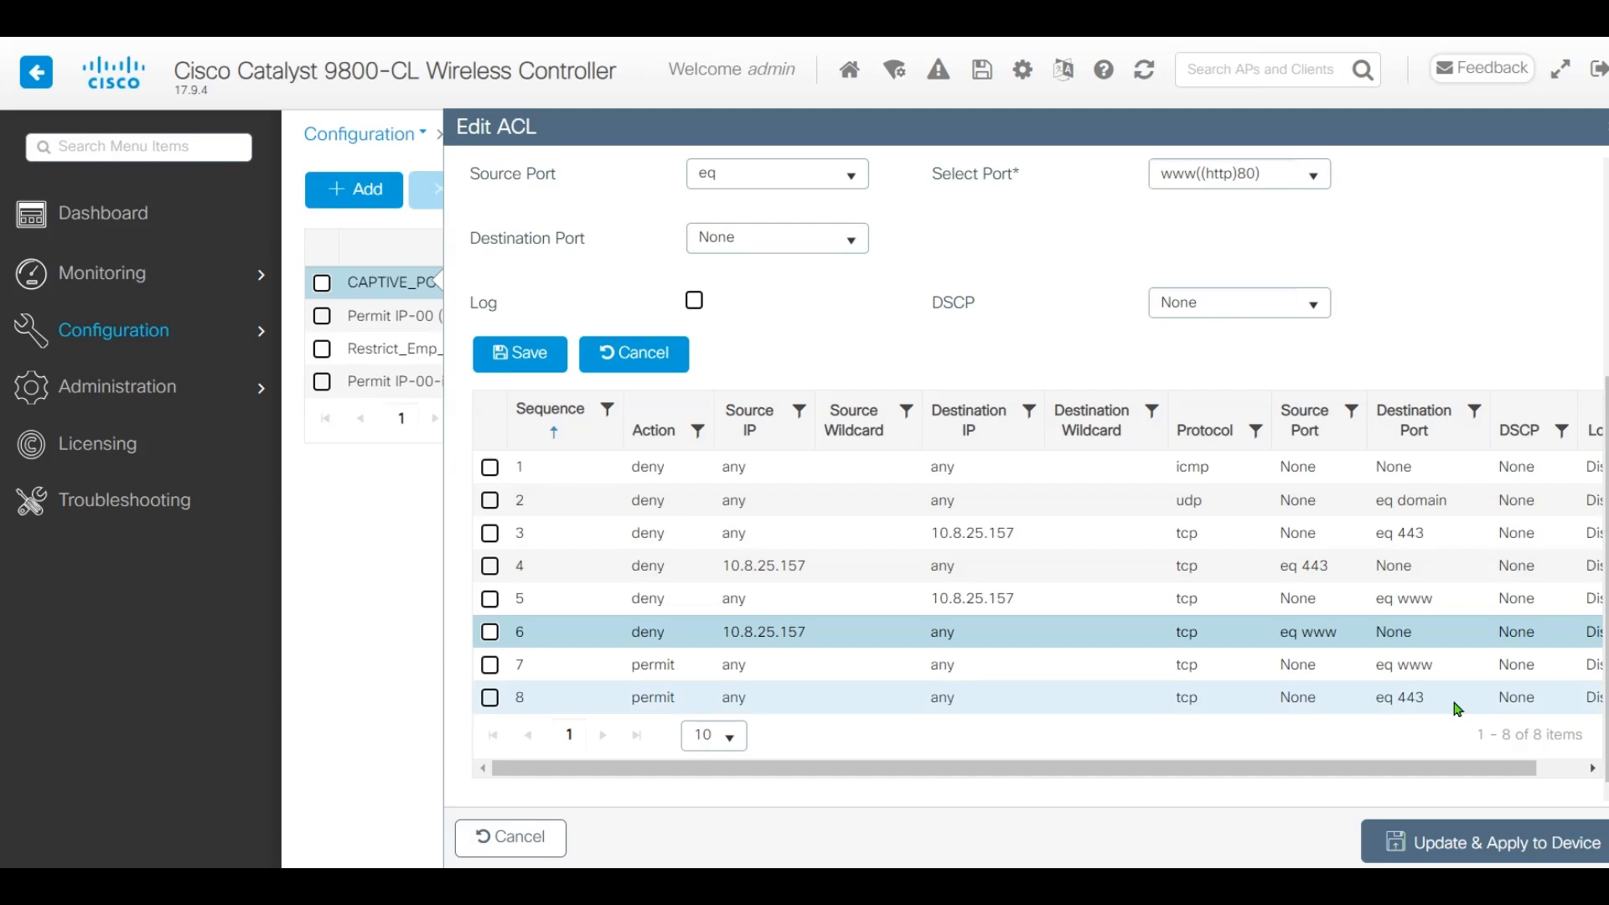
pyautogui.moveTo(887, 671); pyautogui.dragTo(1341, 683)
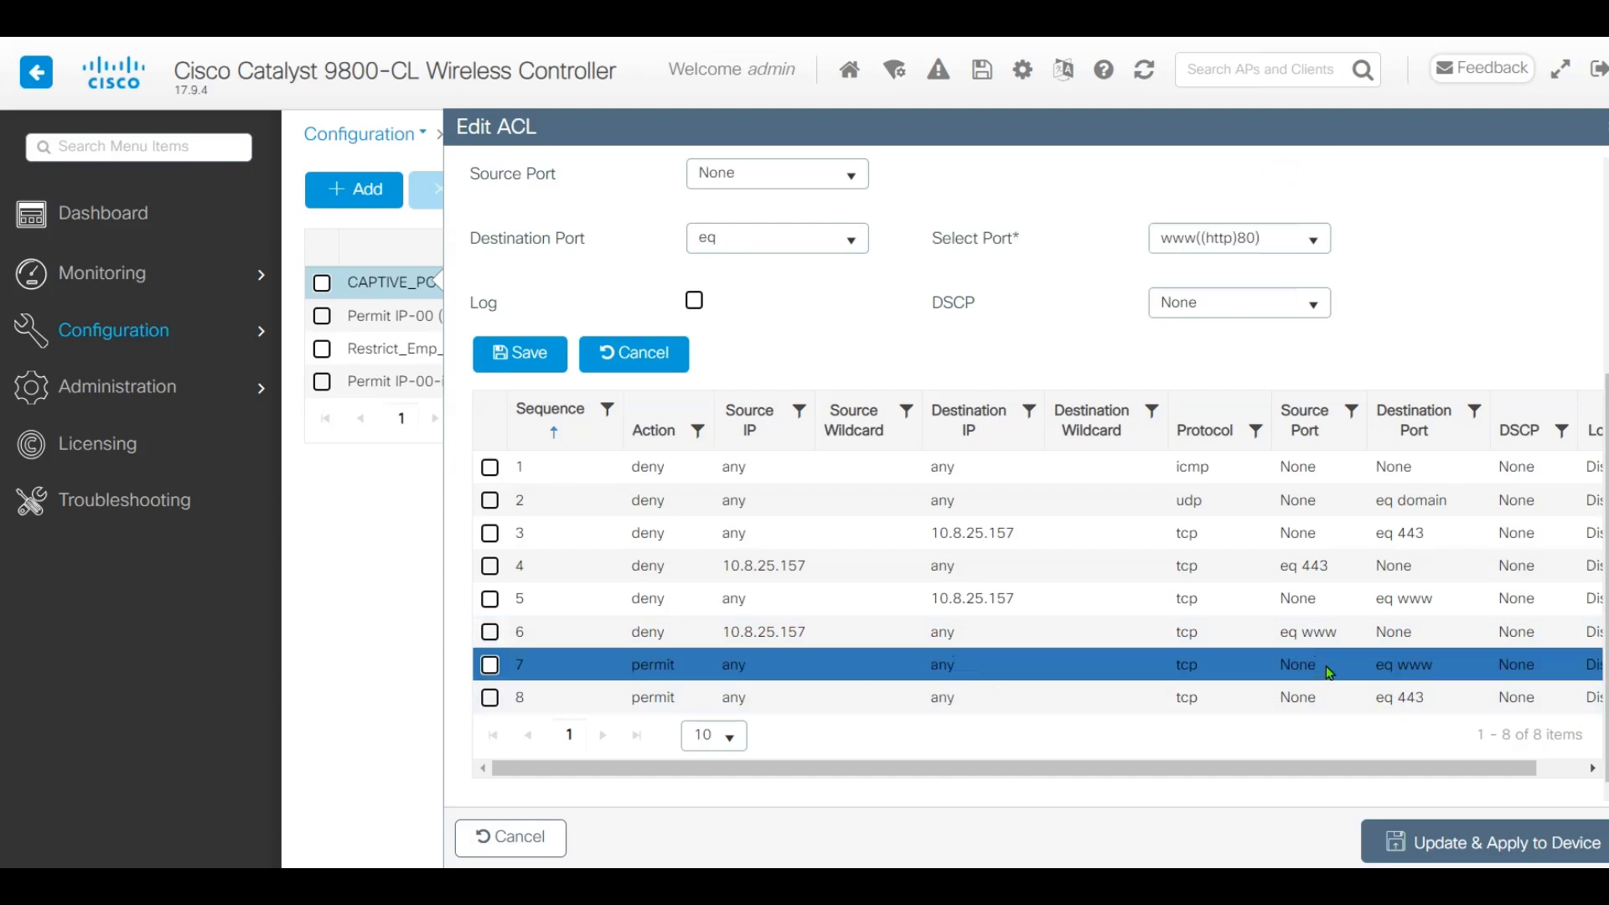
pyautogui.moveTo(899, 703); pyautogui.dragTo(1257, 697)
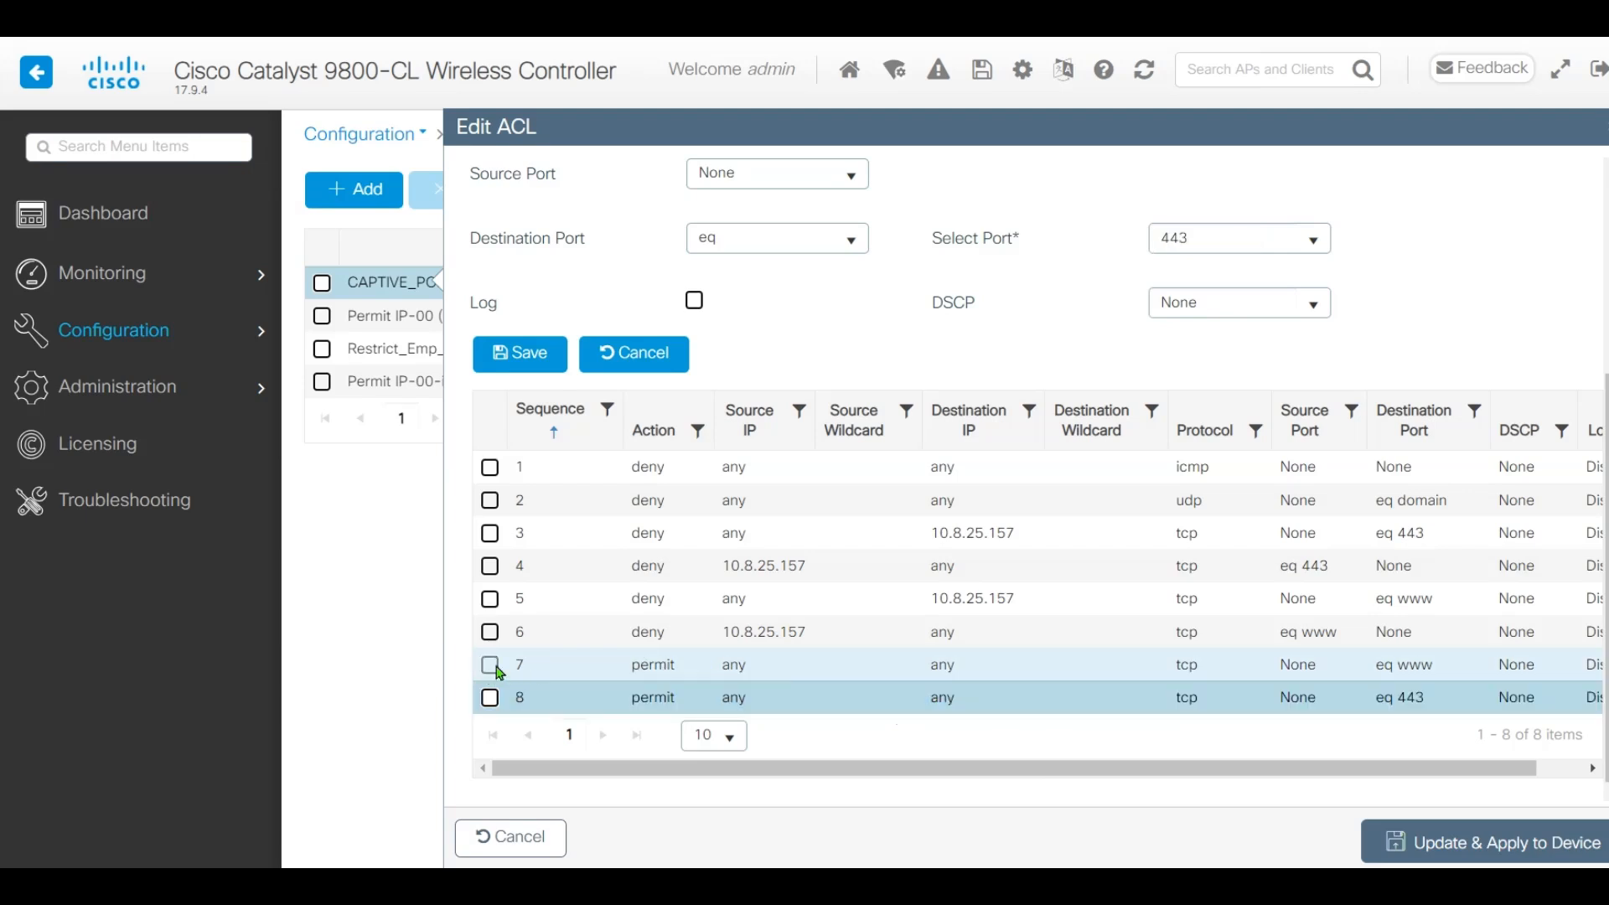
pyautogui.click(565, 668)
pyautogui.click(603, 698)
# Update and apply the eight-rule CAPTIVE_PORTAL_REDIRECT ACL to the controller, then go to WLANs
pyautogui.click(1505, 852)
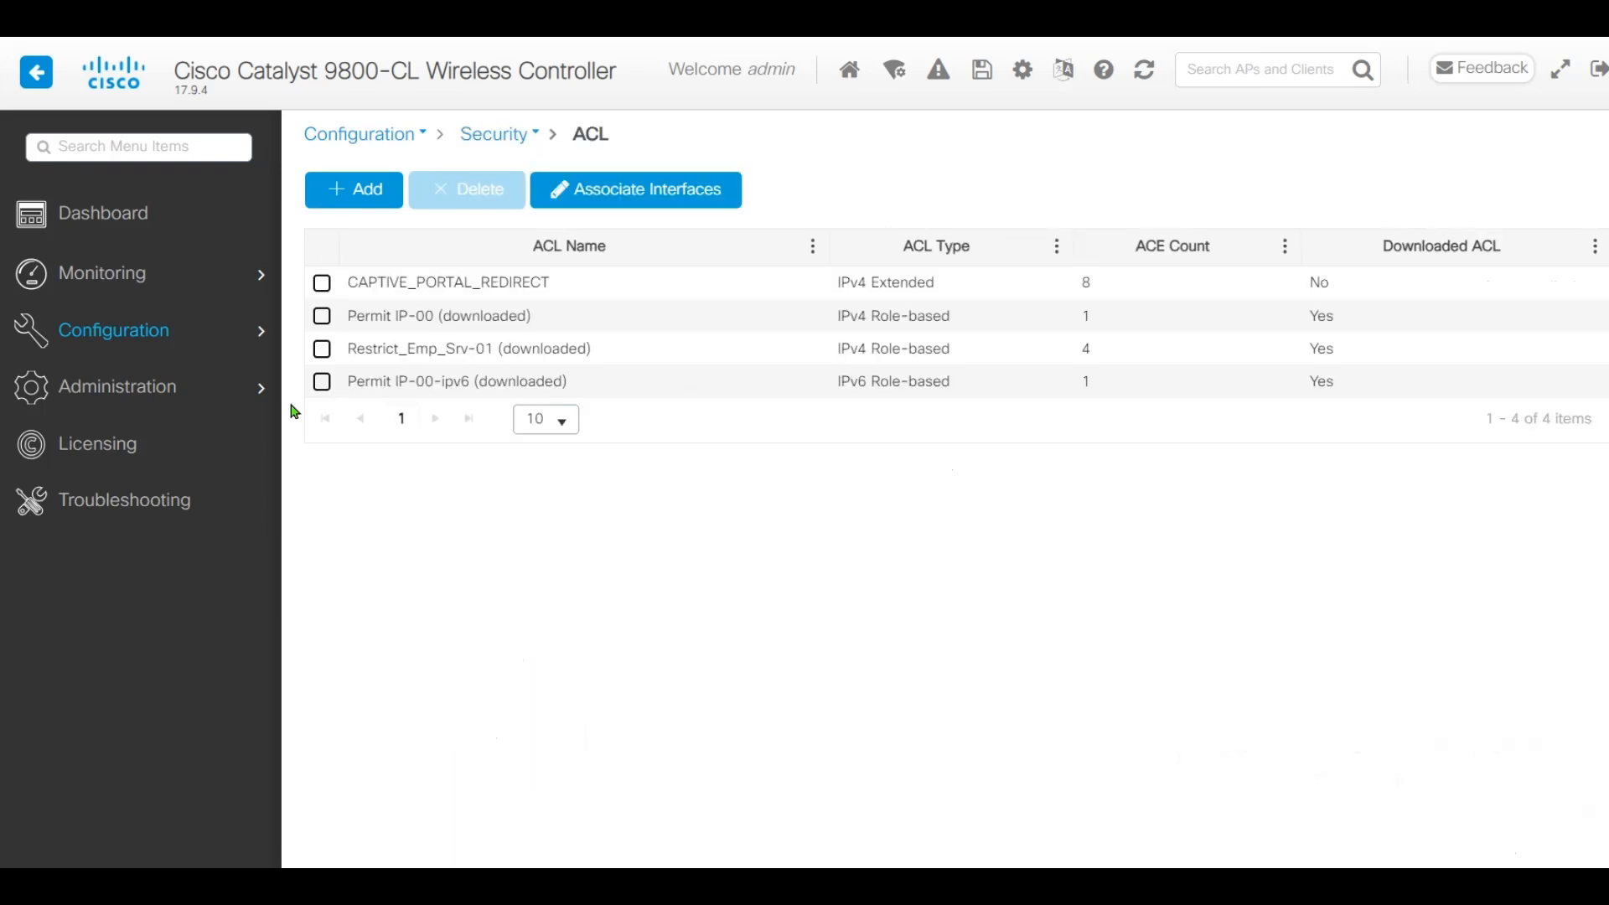
pyautogui.moveTo(109, 330)
pyautogui.click(662, 747)
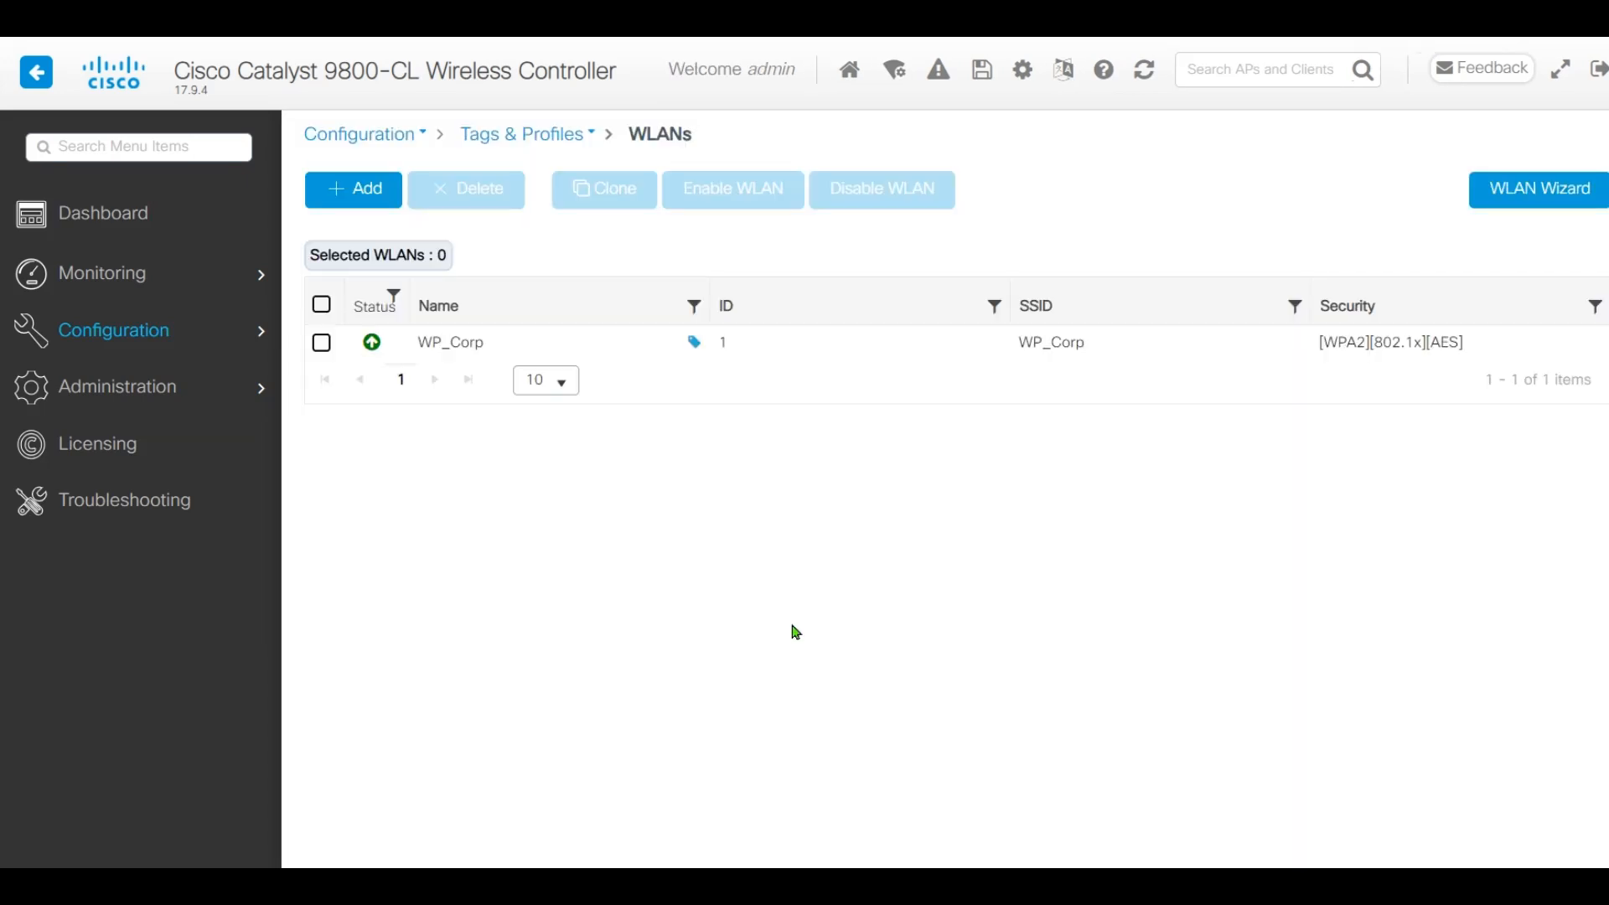
# Add an enabled WLAN with profile name WP_Guest and SSID Guest
pyautogui.click(369, 198)
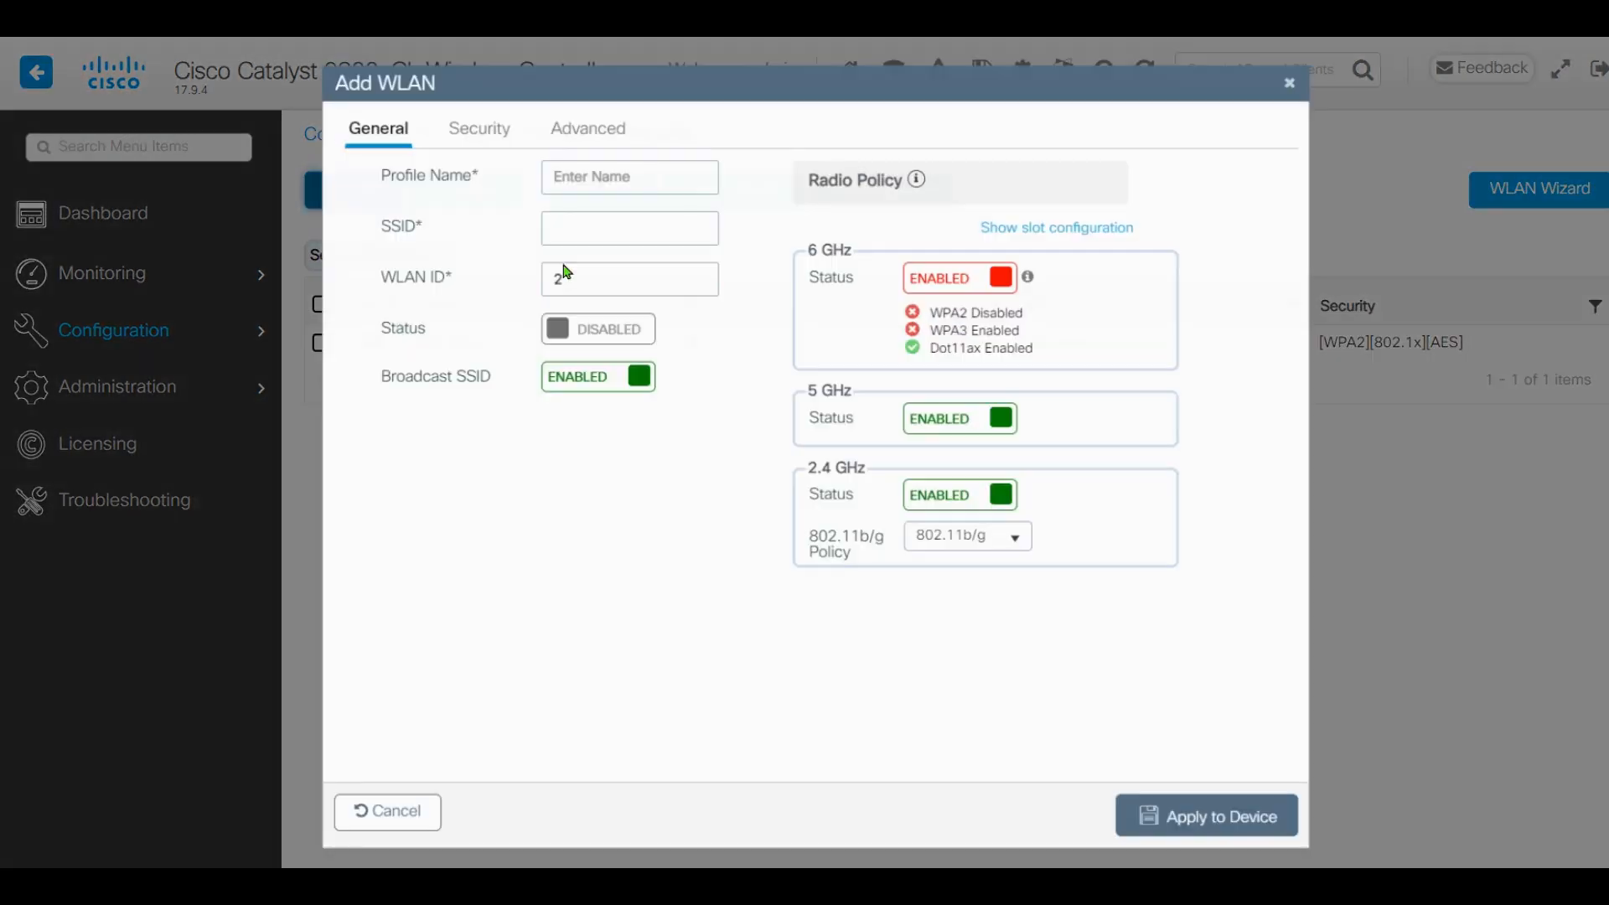
pyautogui.click(617, 174)
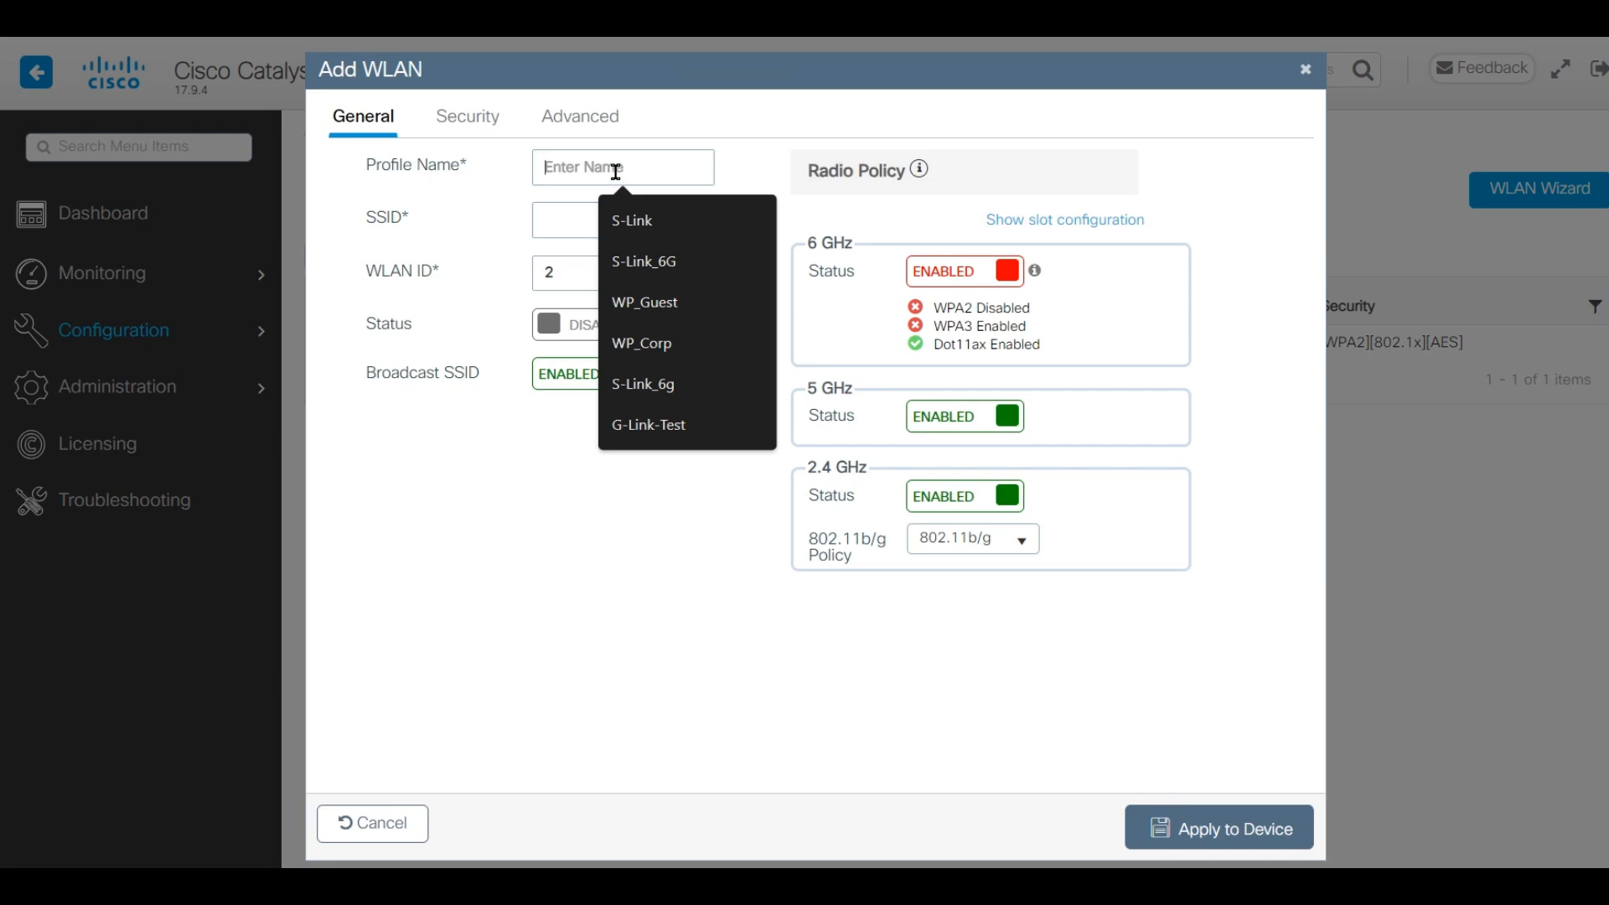
pyautogui.write('wp')
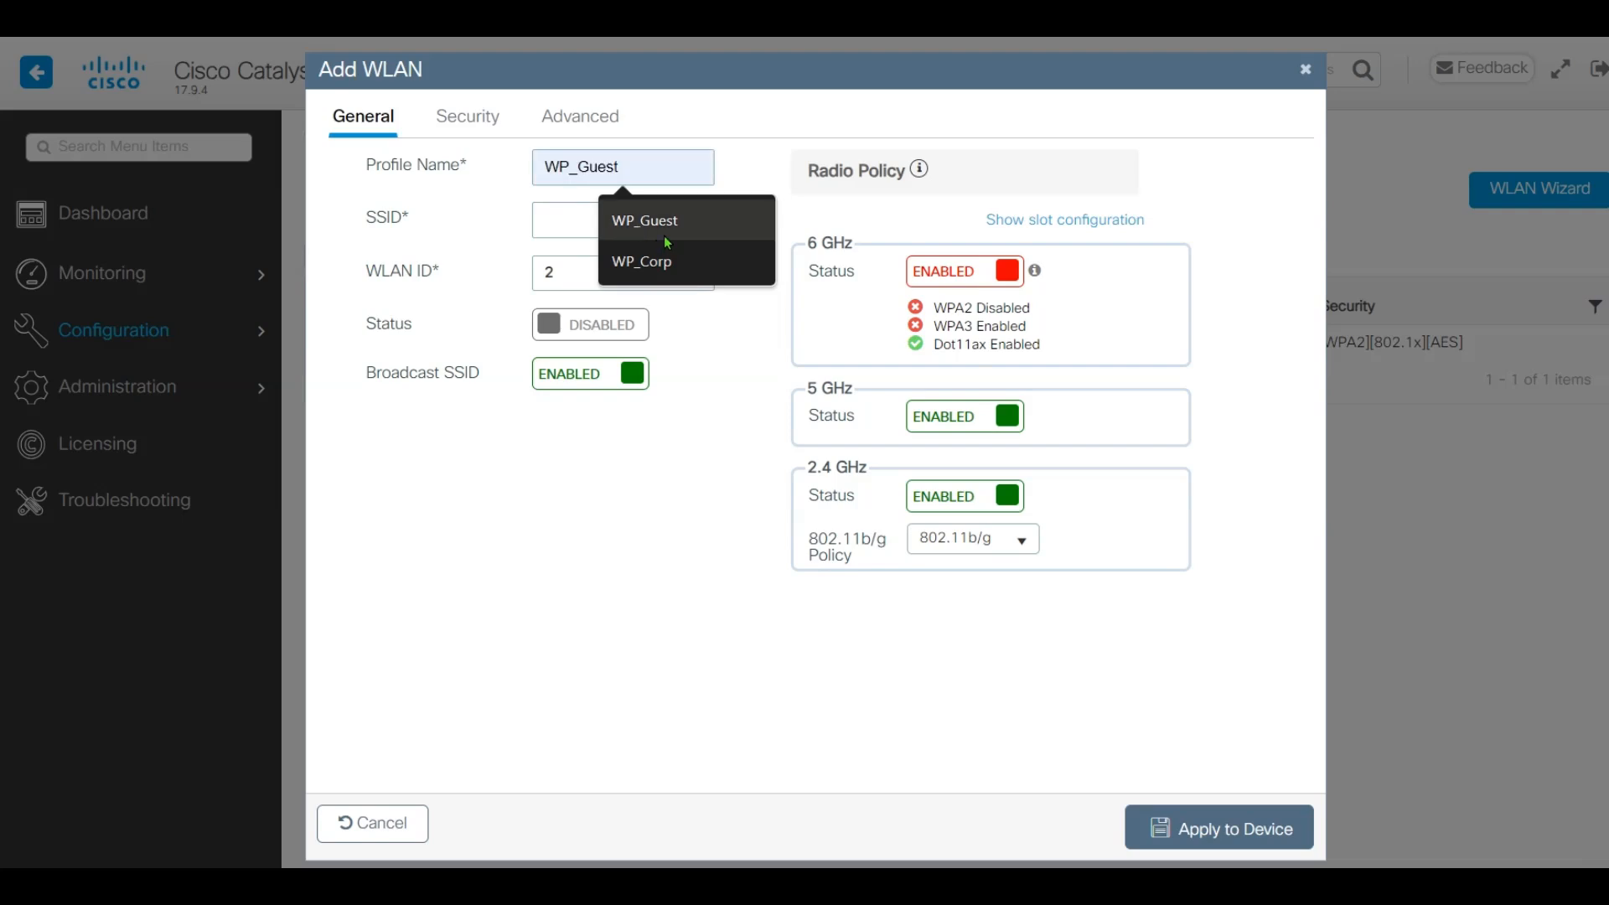
pyautogui.click(662, 222)
pyautogui.moveTo(578, 221); pyautogui.dragTo(453, 211)
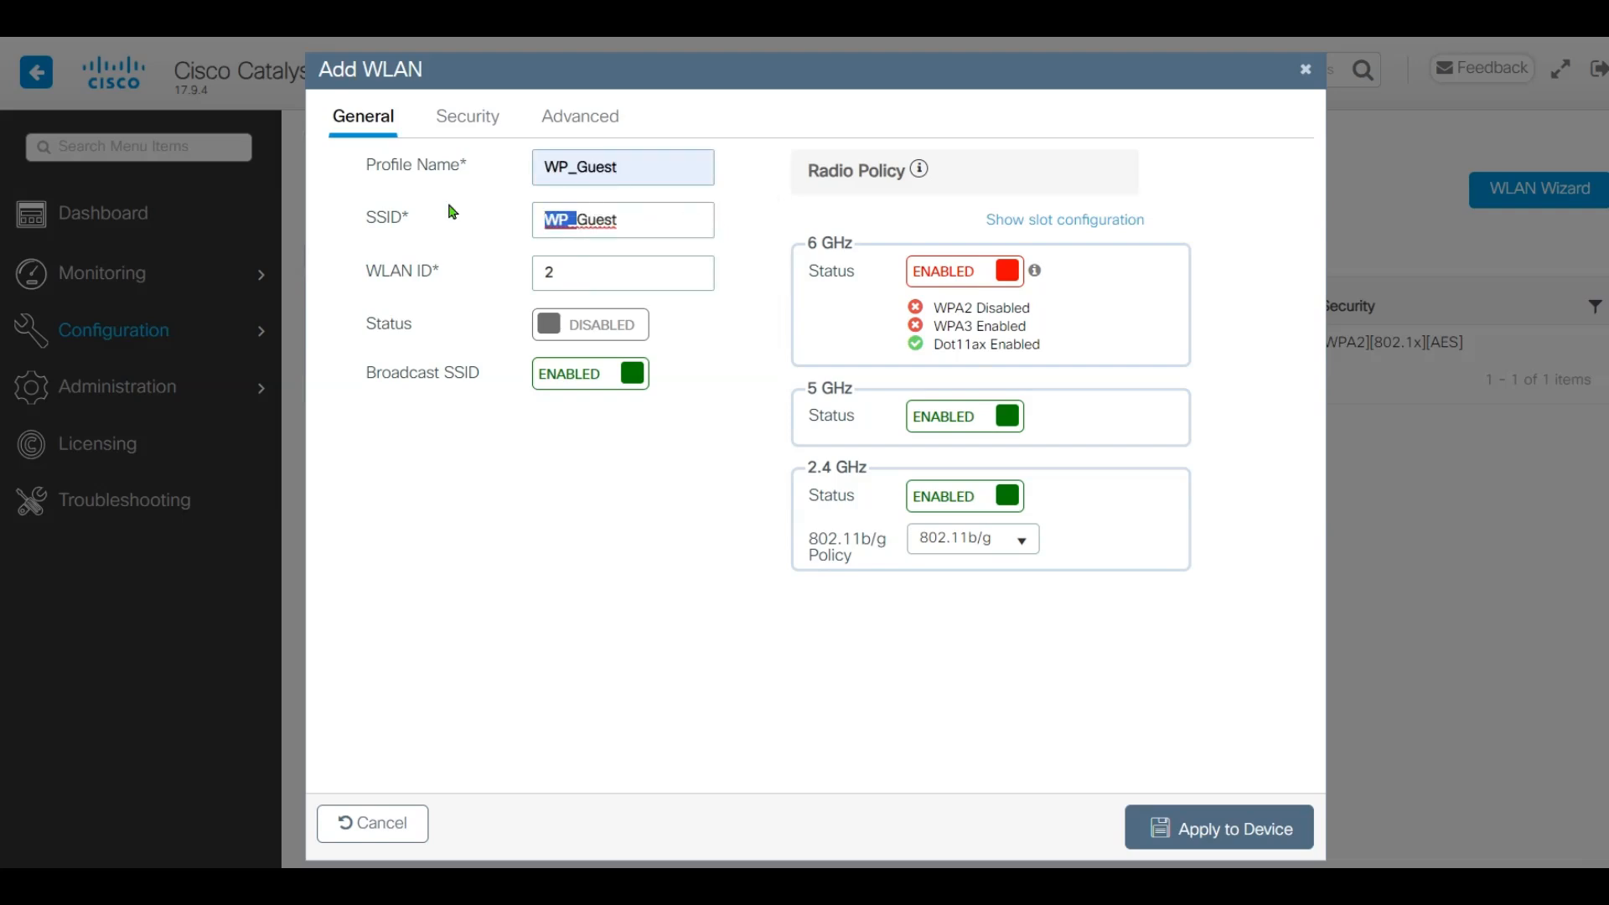
pyautogui.press('BackSpace')
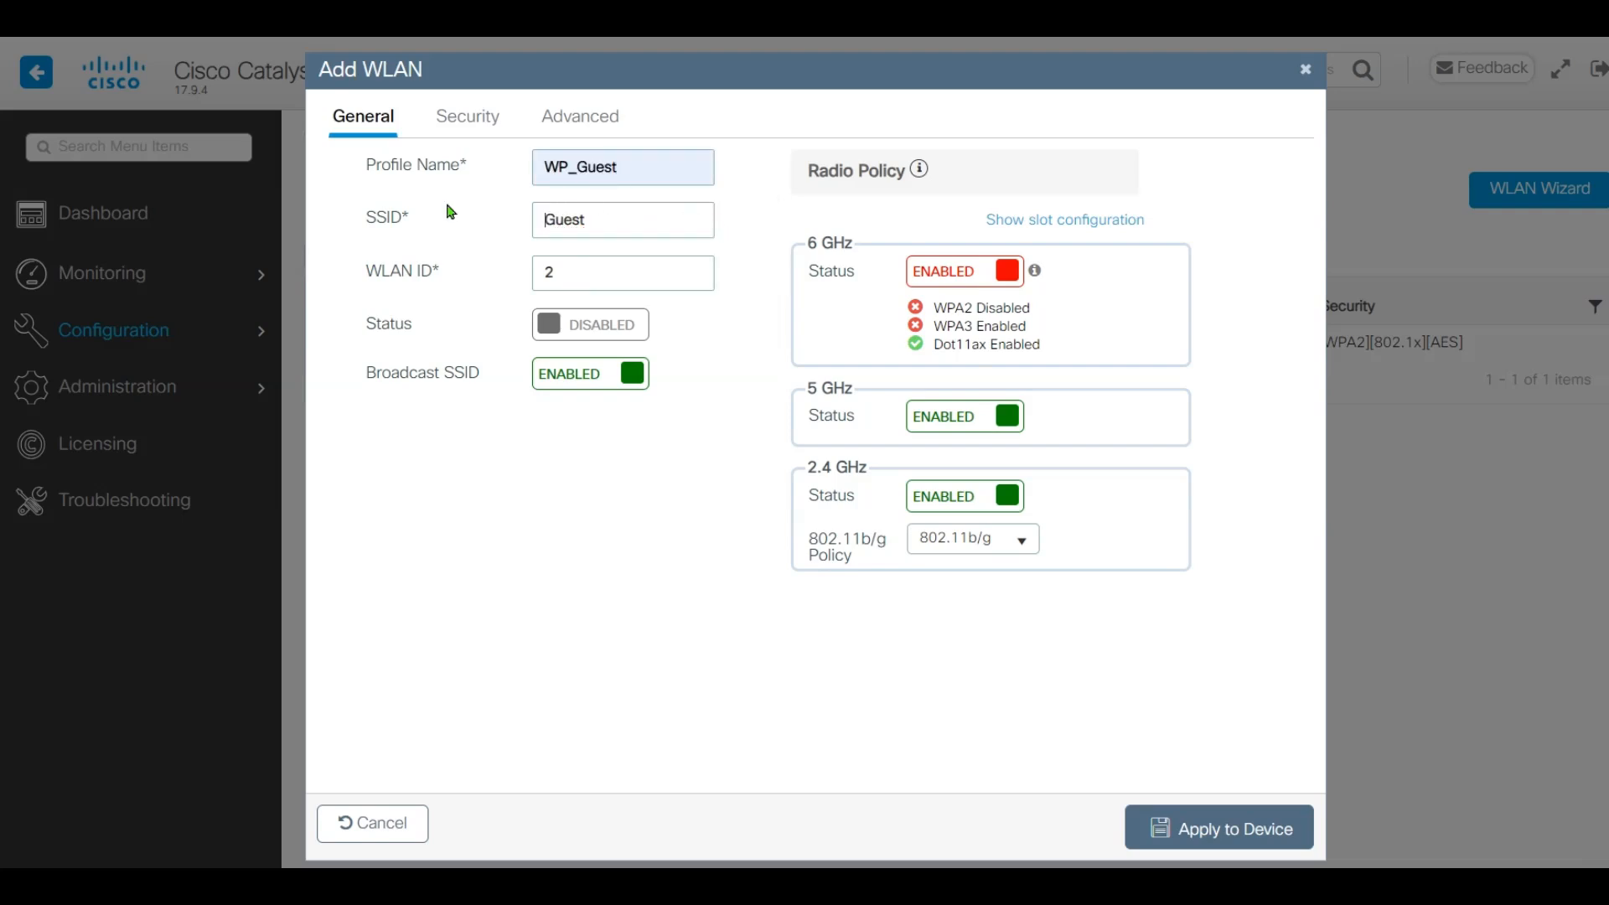
pyautogui.click(586, 335)
pyautogui.click(453, 122)
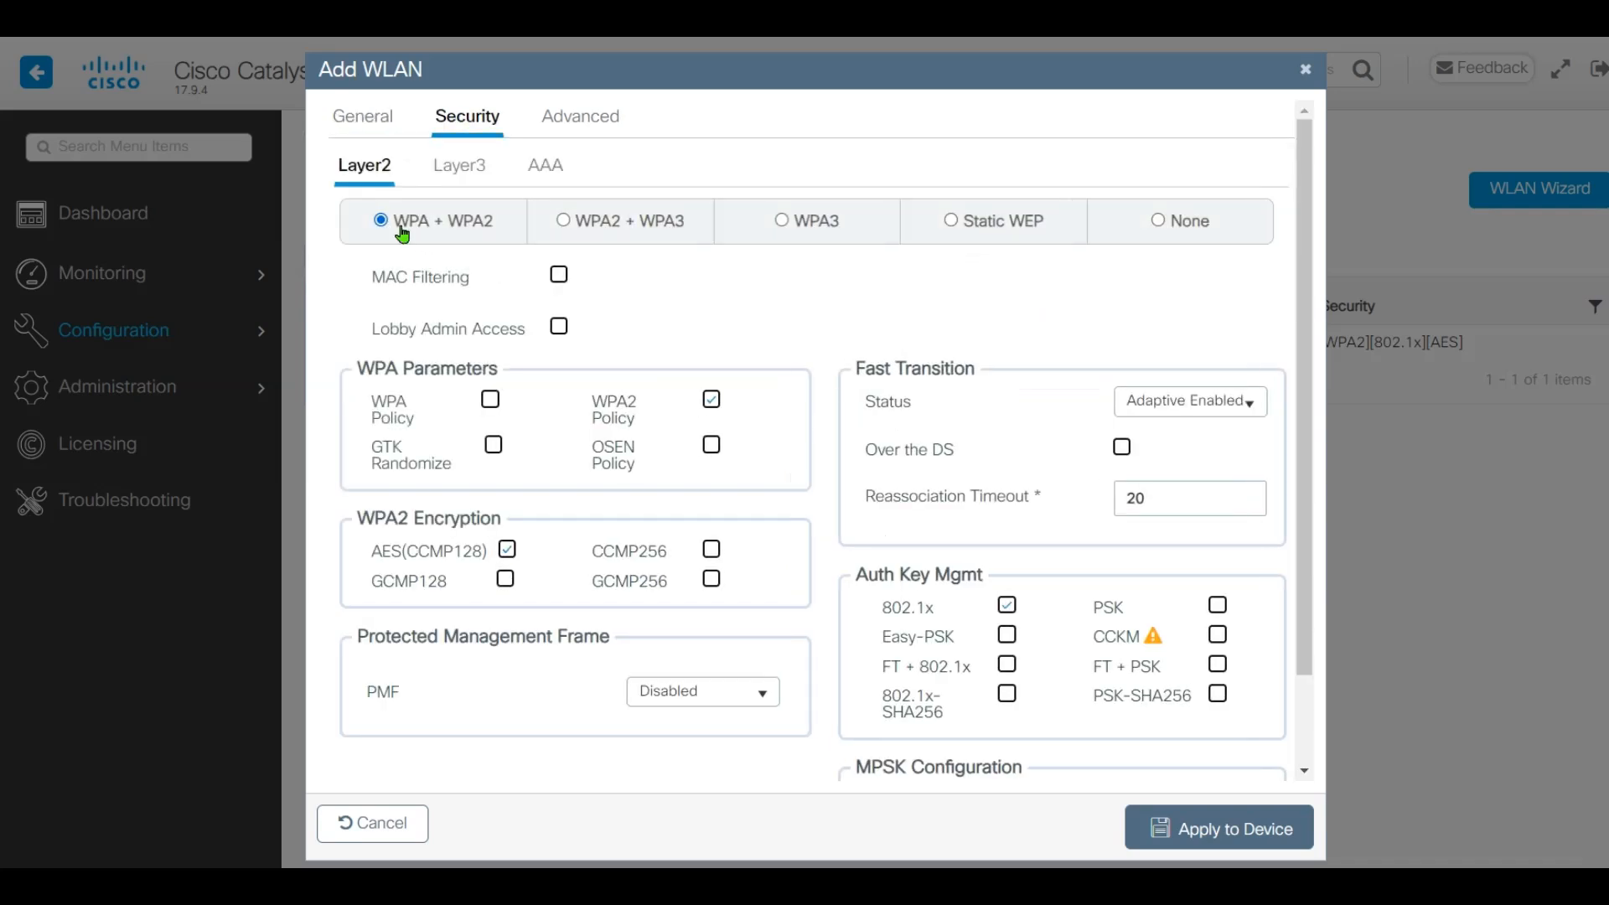
# Set layer-2 security to none and enable MAC filtering with authorization list AAA_Authz_CPPM
pyautogui.click(1188, 228)
pyautogui.click(560, 277)
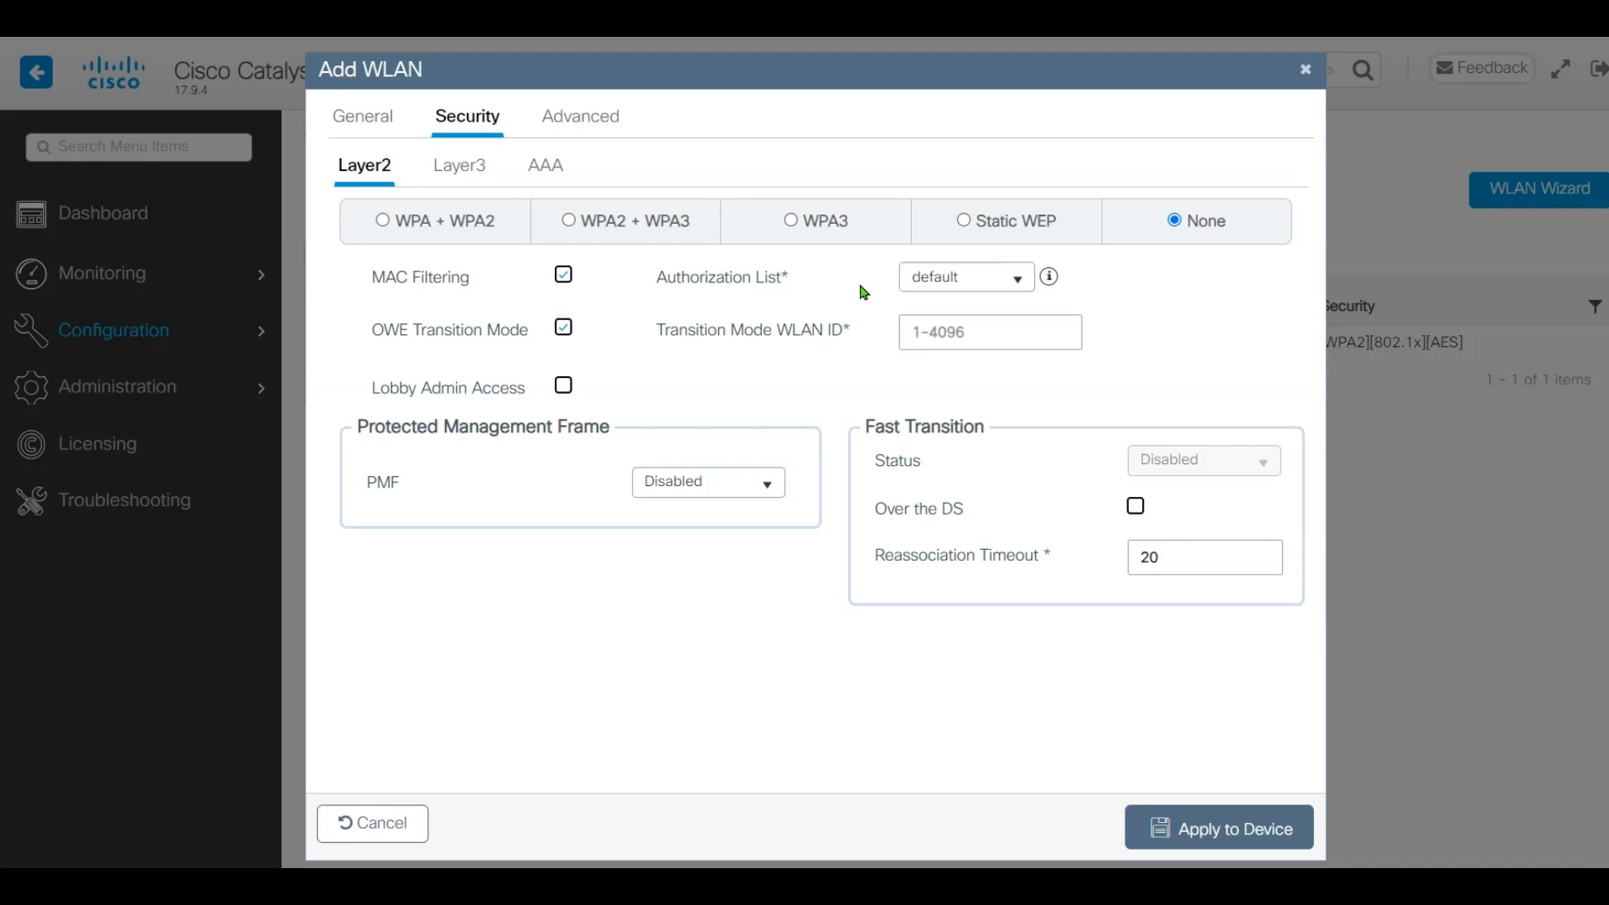
pyautogui.click(1008, 283)
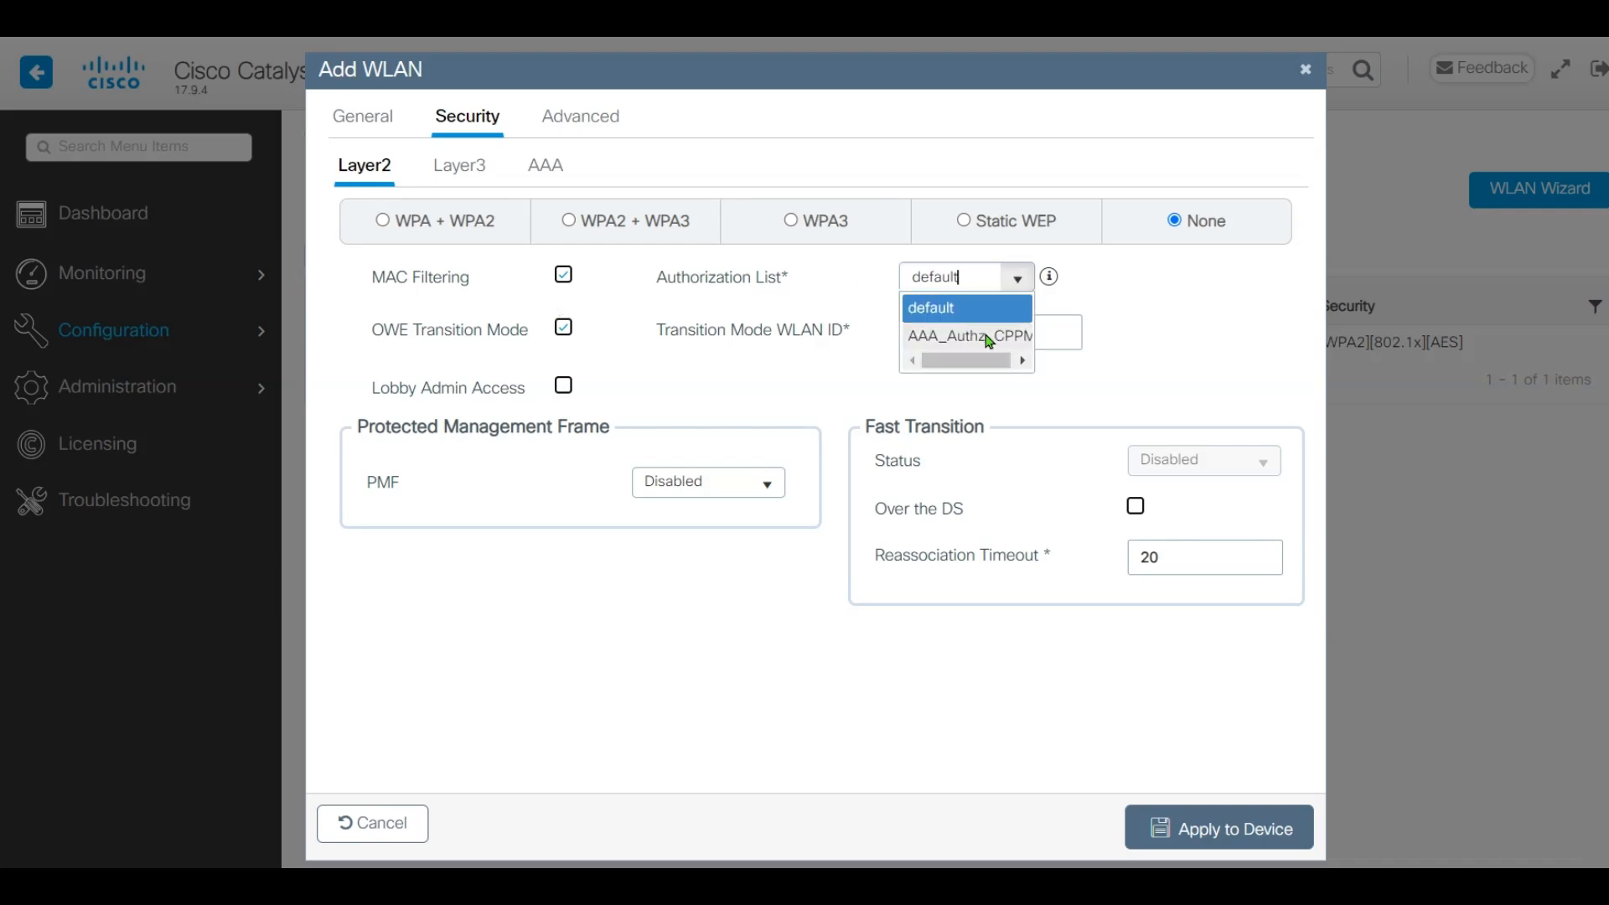
pyautogui.click(989, 338)
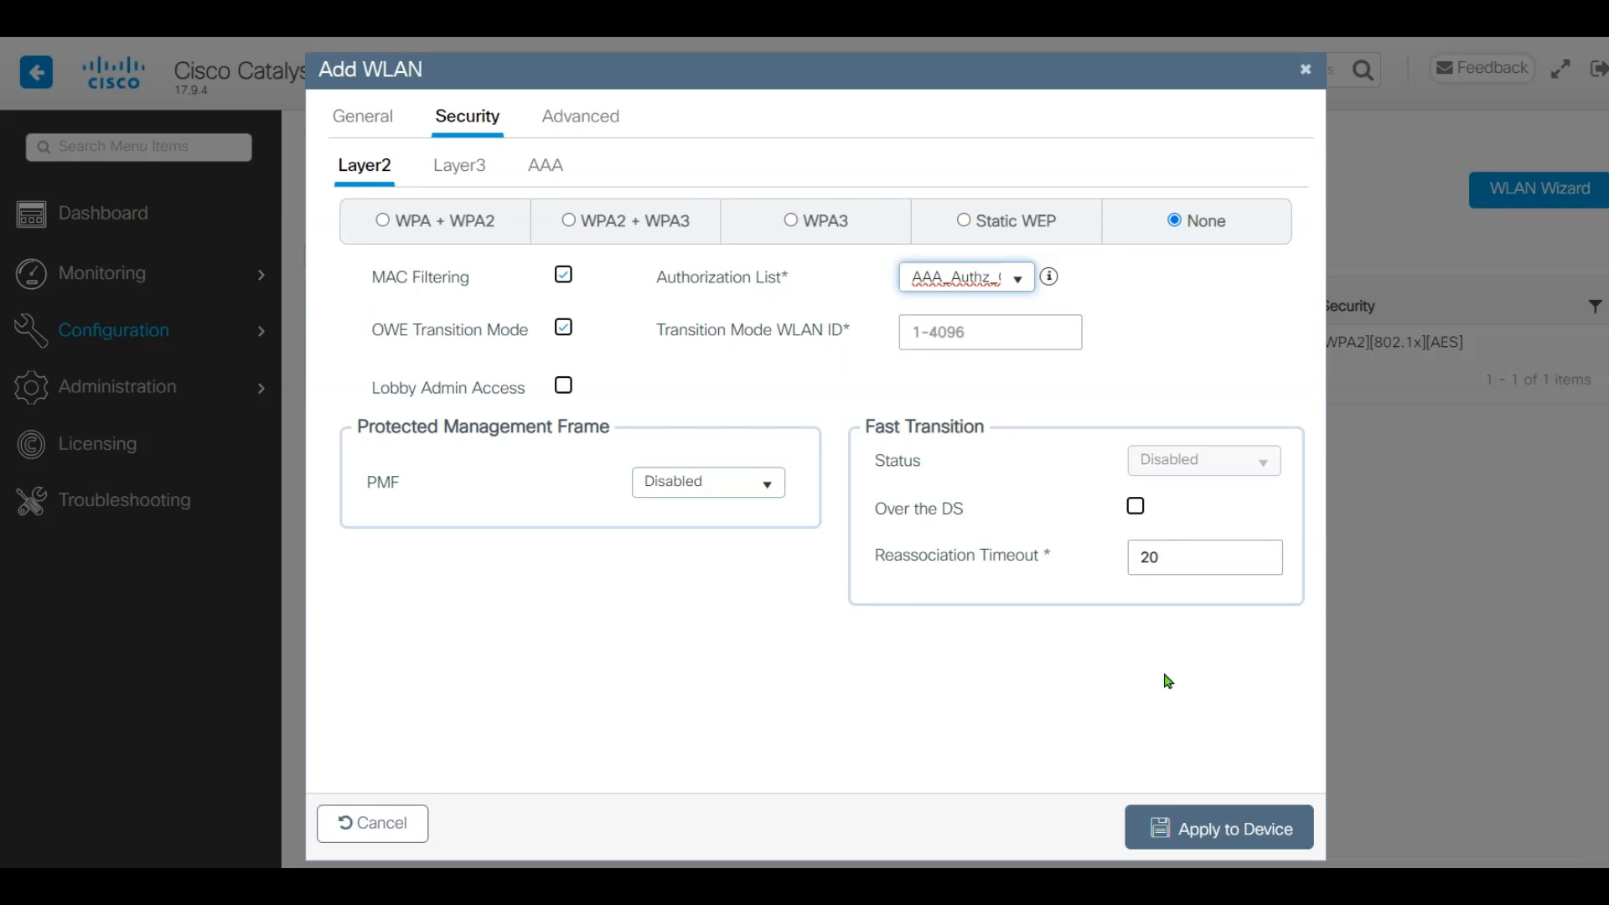
# Save the guest WLAN, entering 3 as the OWE transition mode WLAN ID
pyautogui.click(1219, 831)
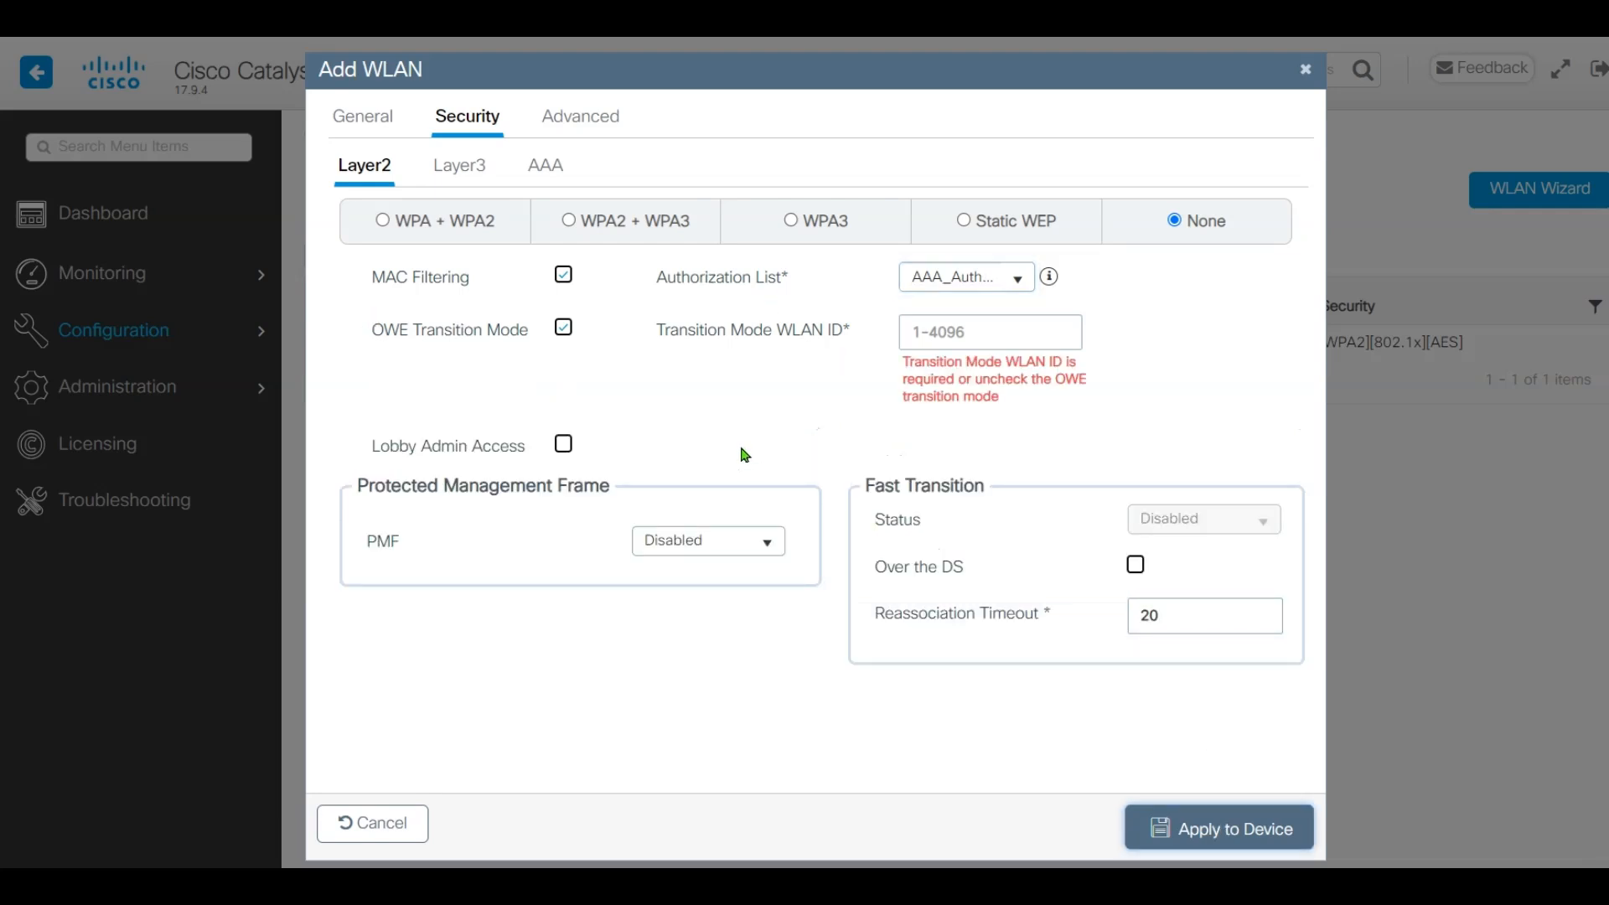
pyautogui.click(997, 337)
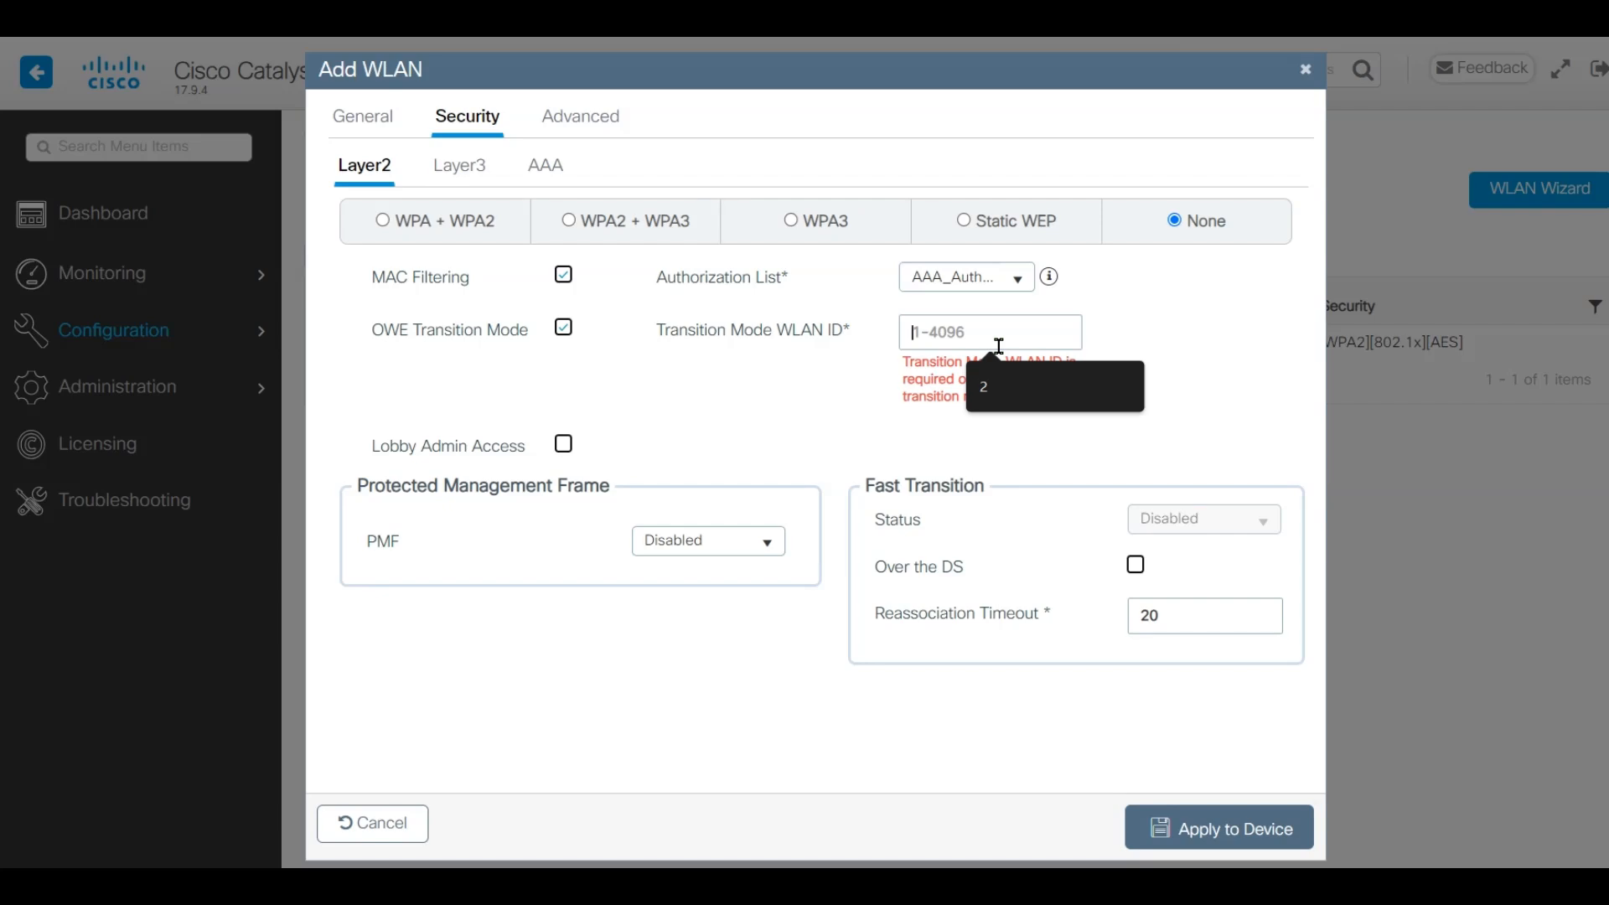
pyautogui.write('3')
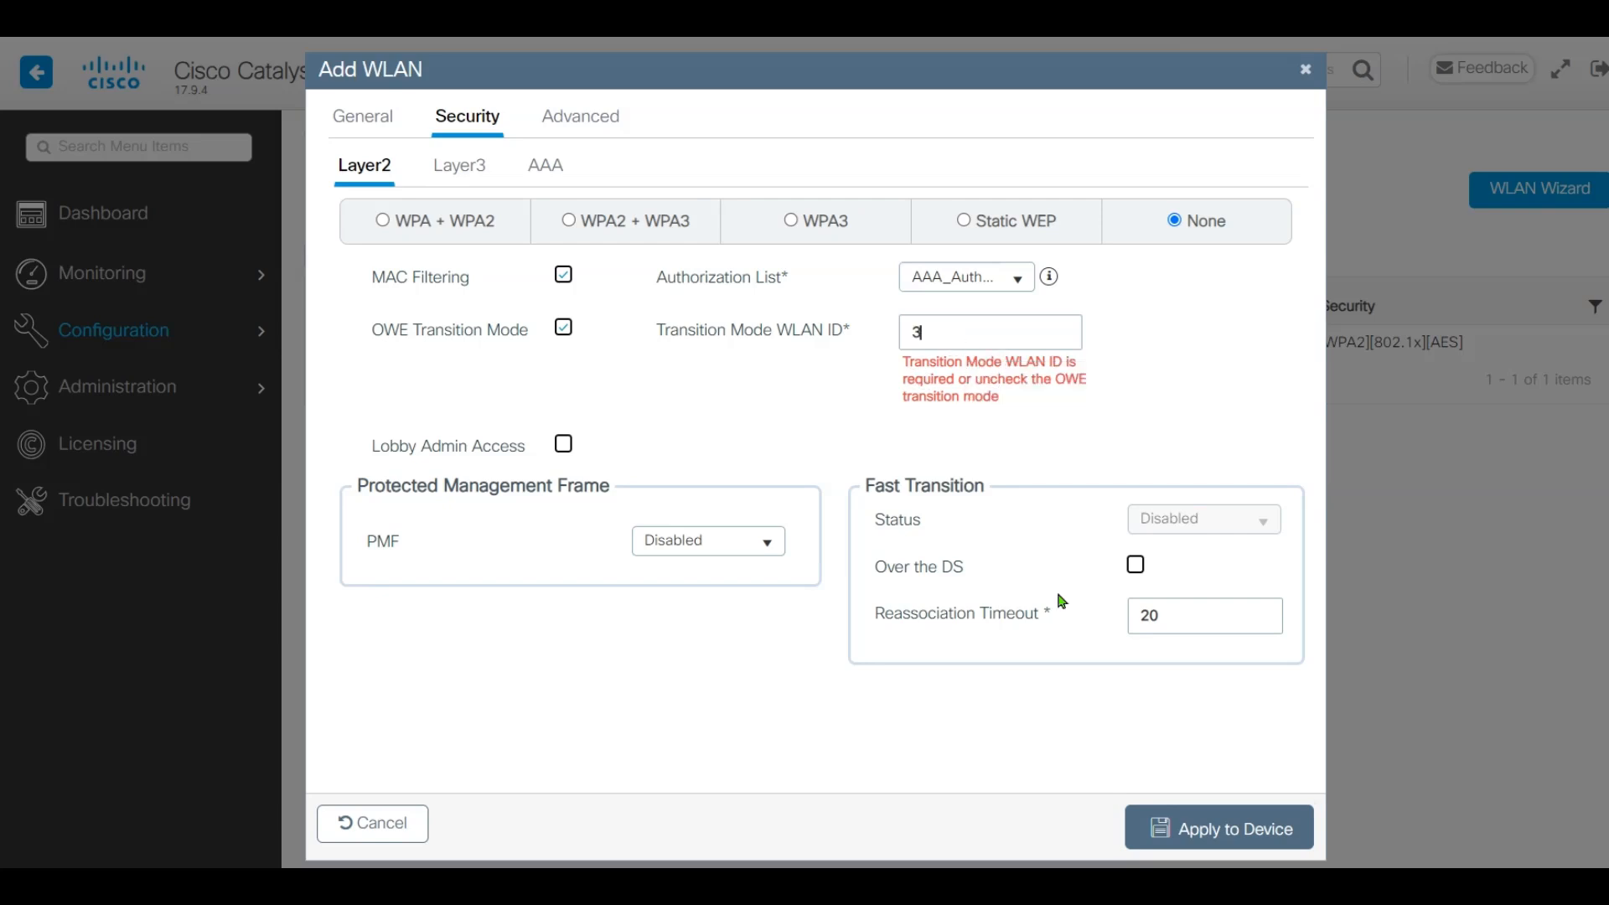
pyautogui.click(1213, 828)
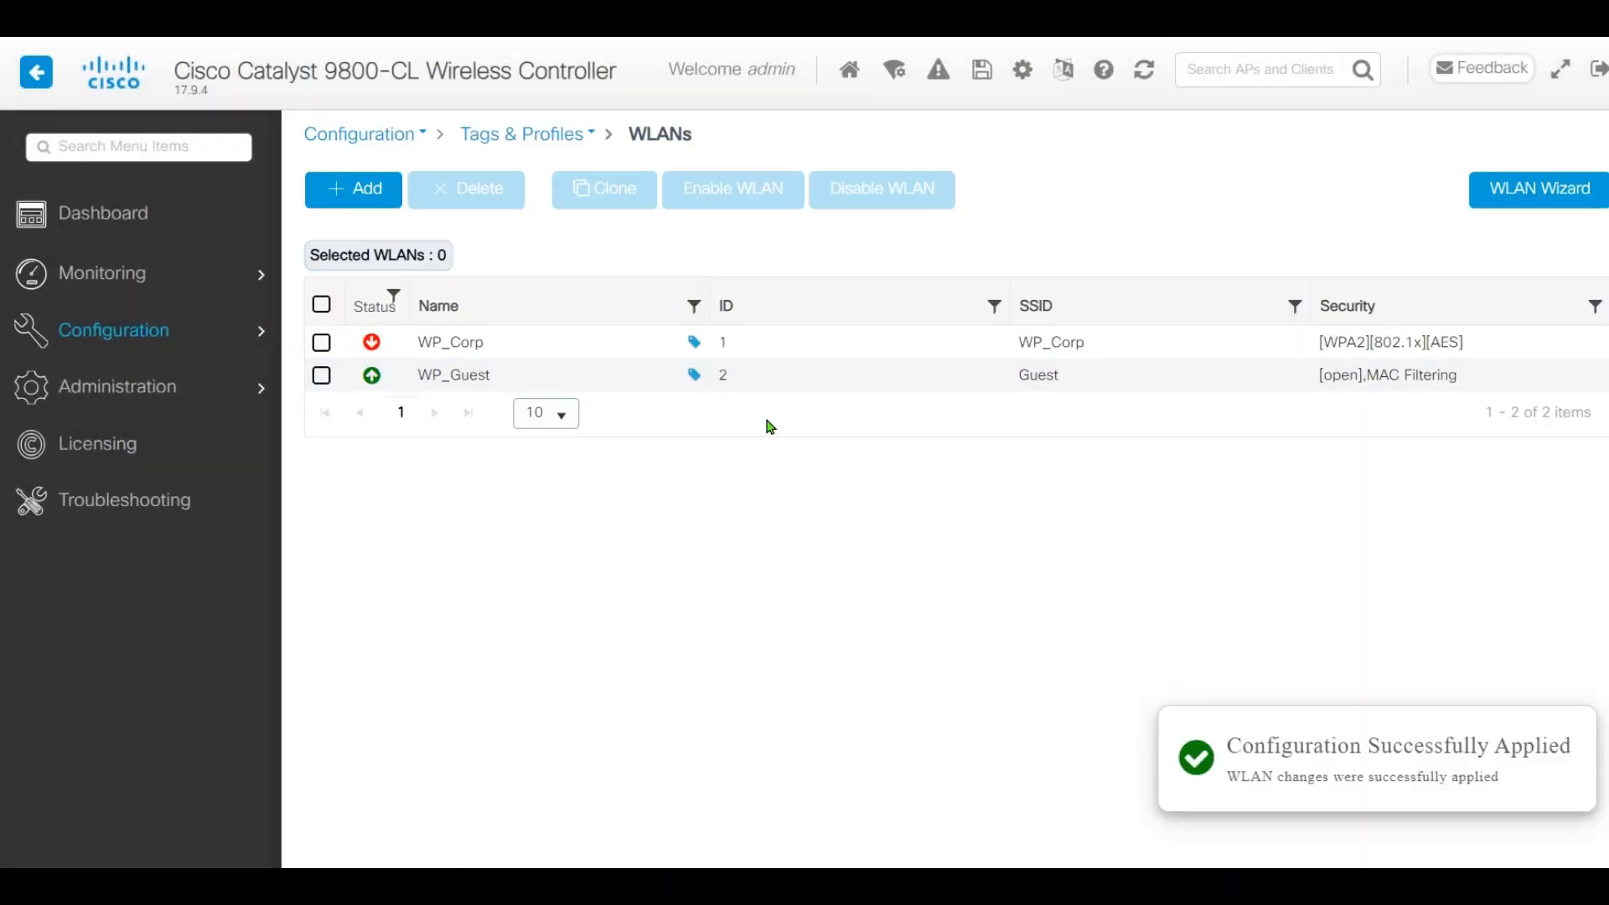
pyautogui.click(542, 379)
pyautogui.click(750, 272)
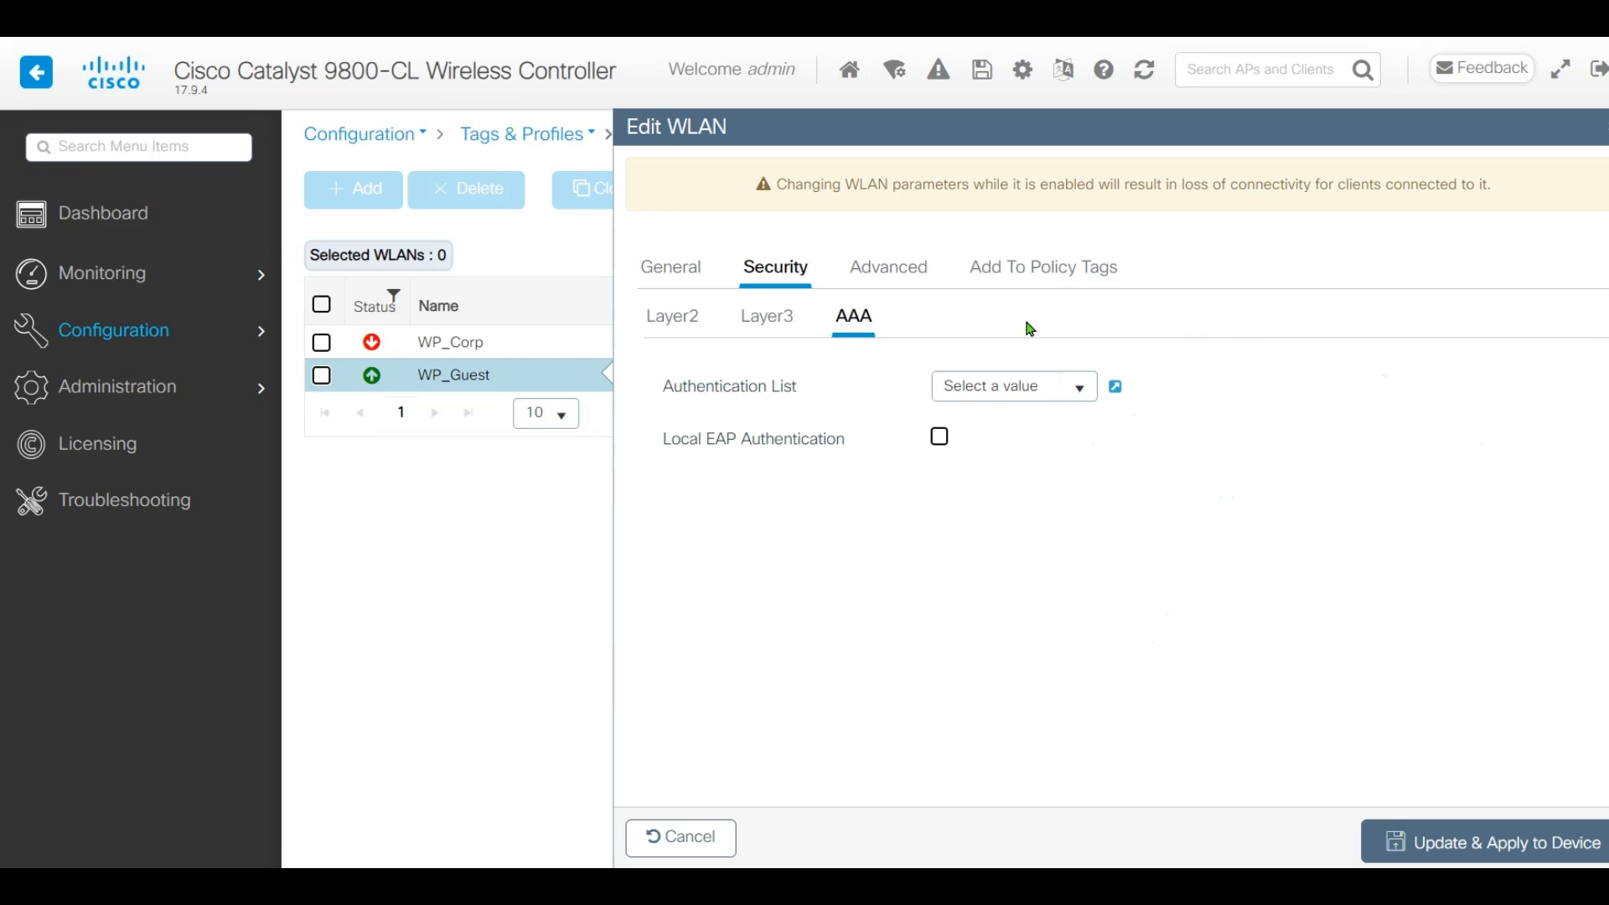
pyautogui.click(689, 319)
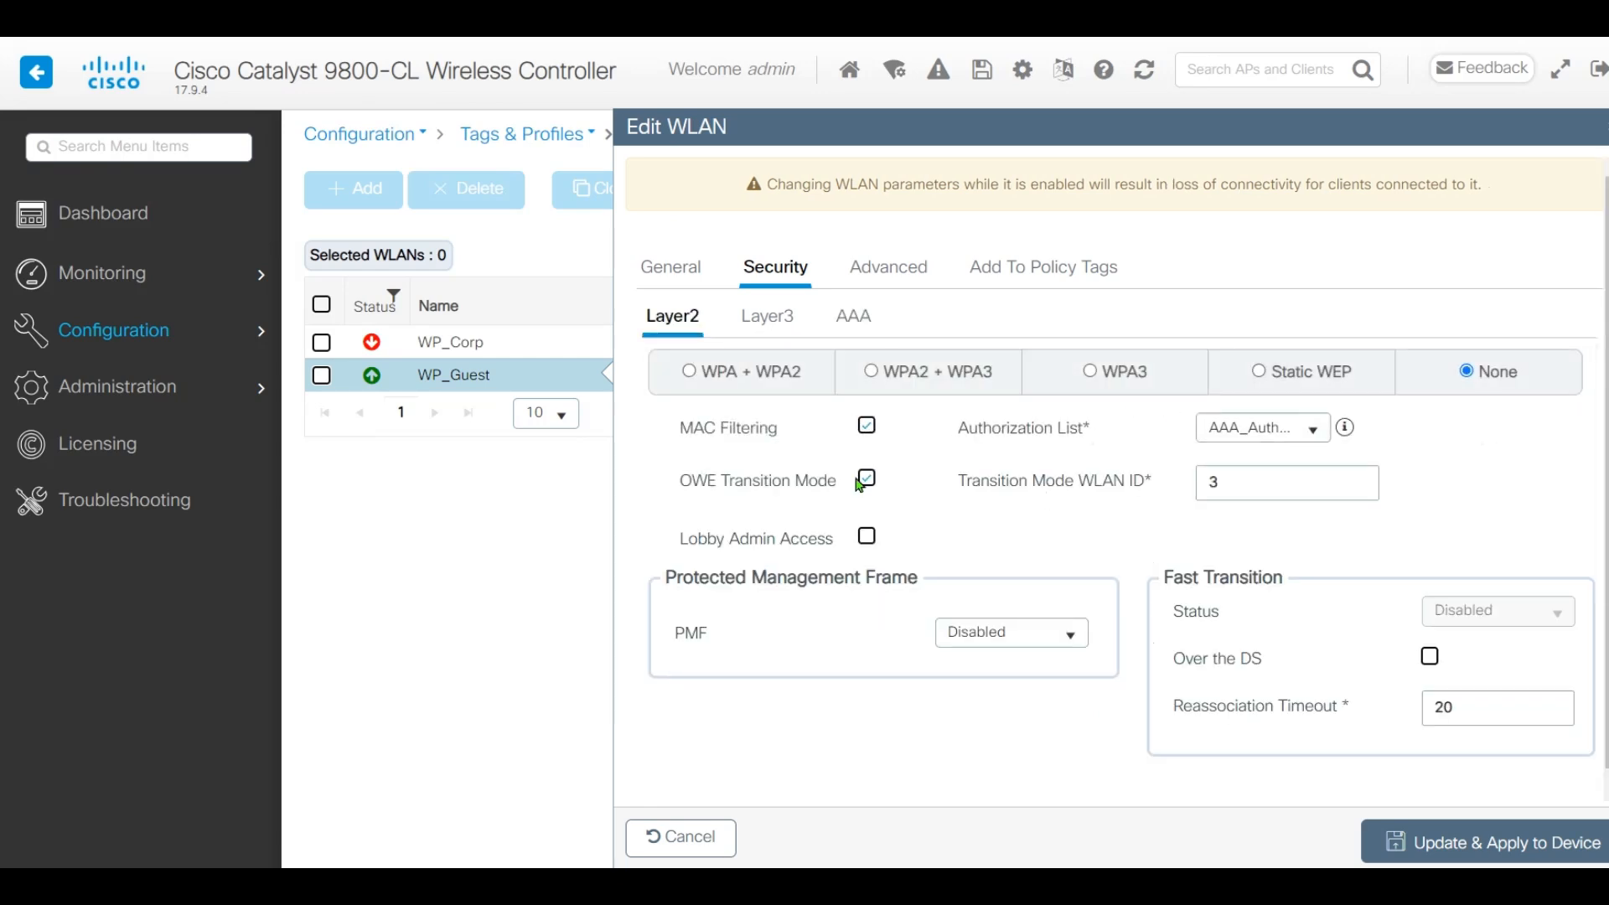
pyautogui.click(1397, 838)
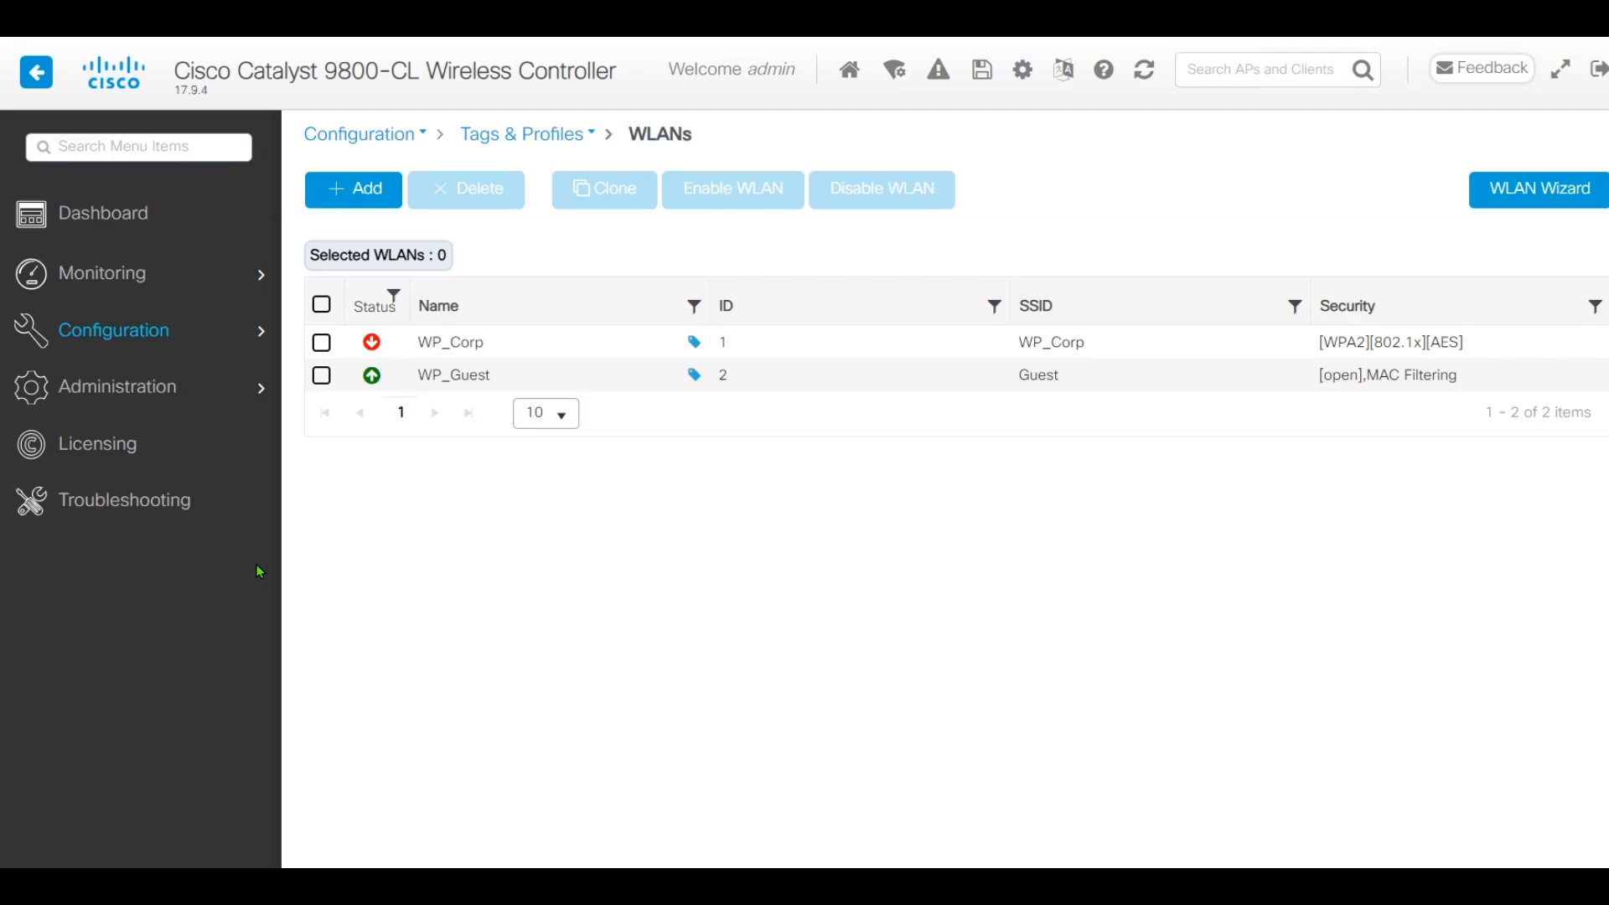
# Add enabled policy profile PP_Gust, 'Policy Profile for Guest', with central switching and central DHCP off
pyautogui.moveTo(172, 335)
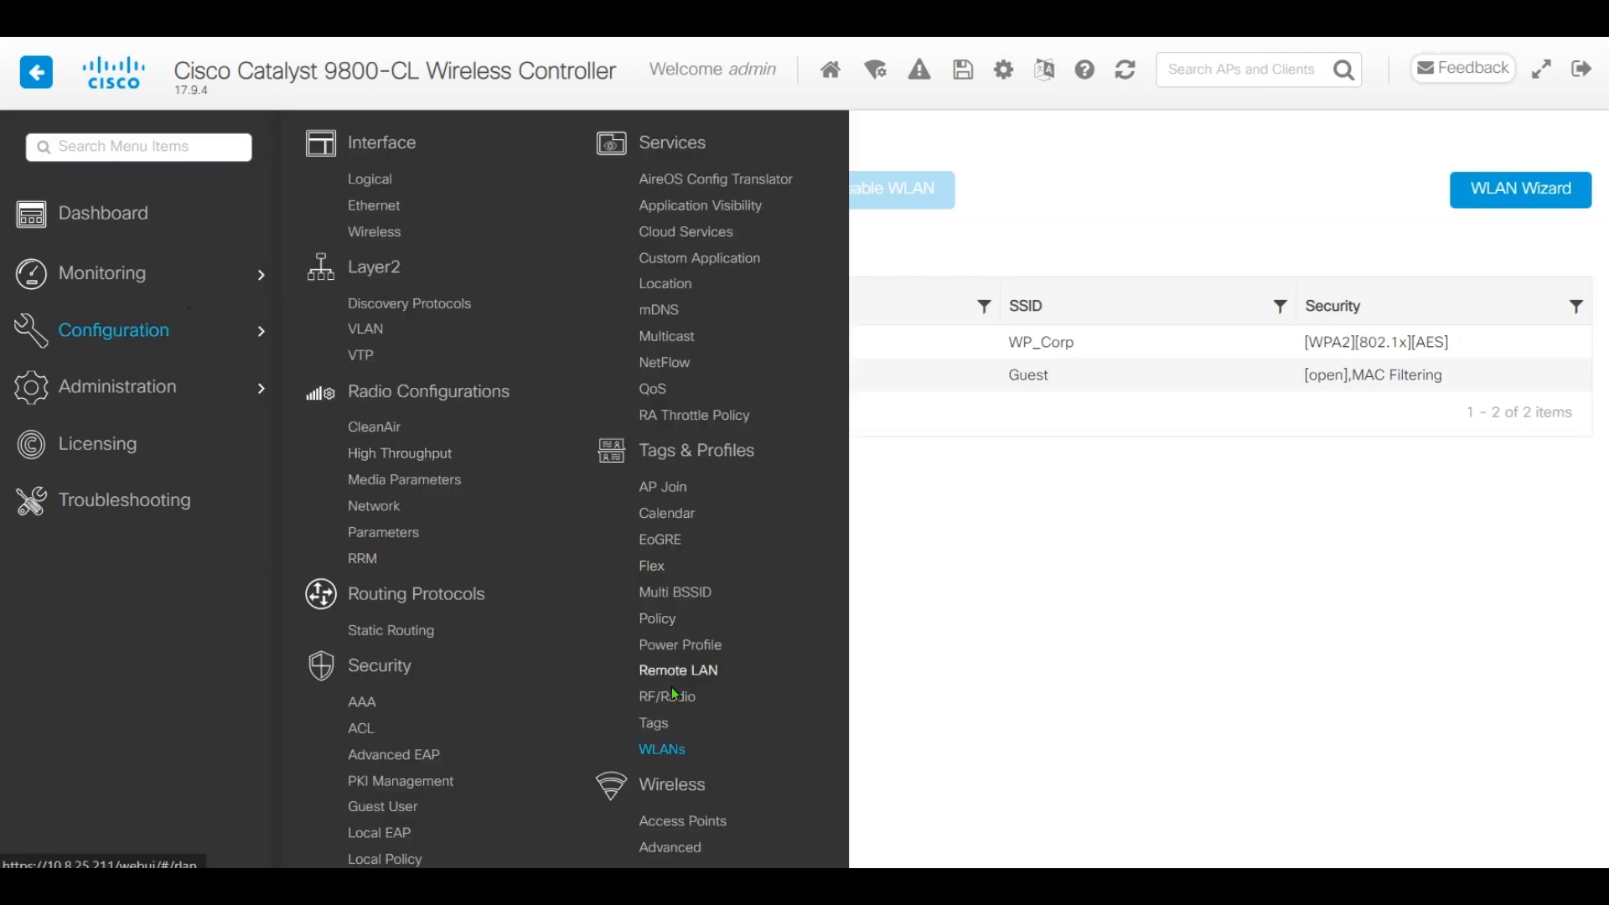
pyautogui.click(662, 619)
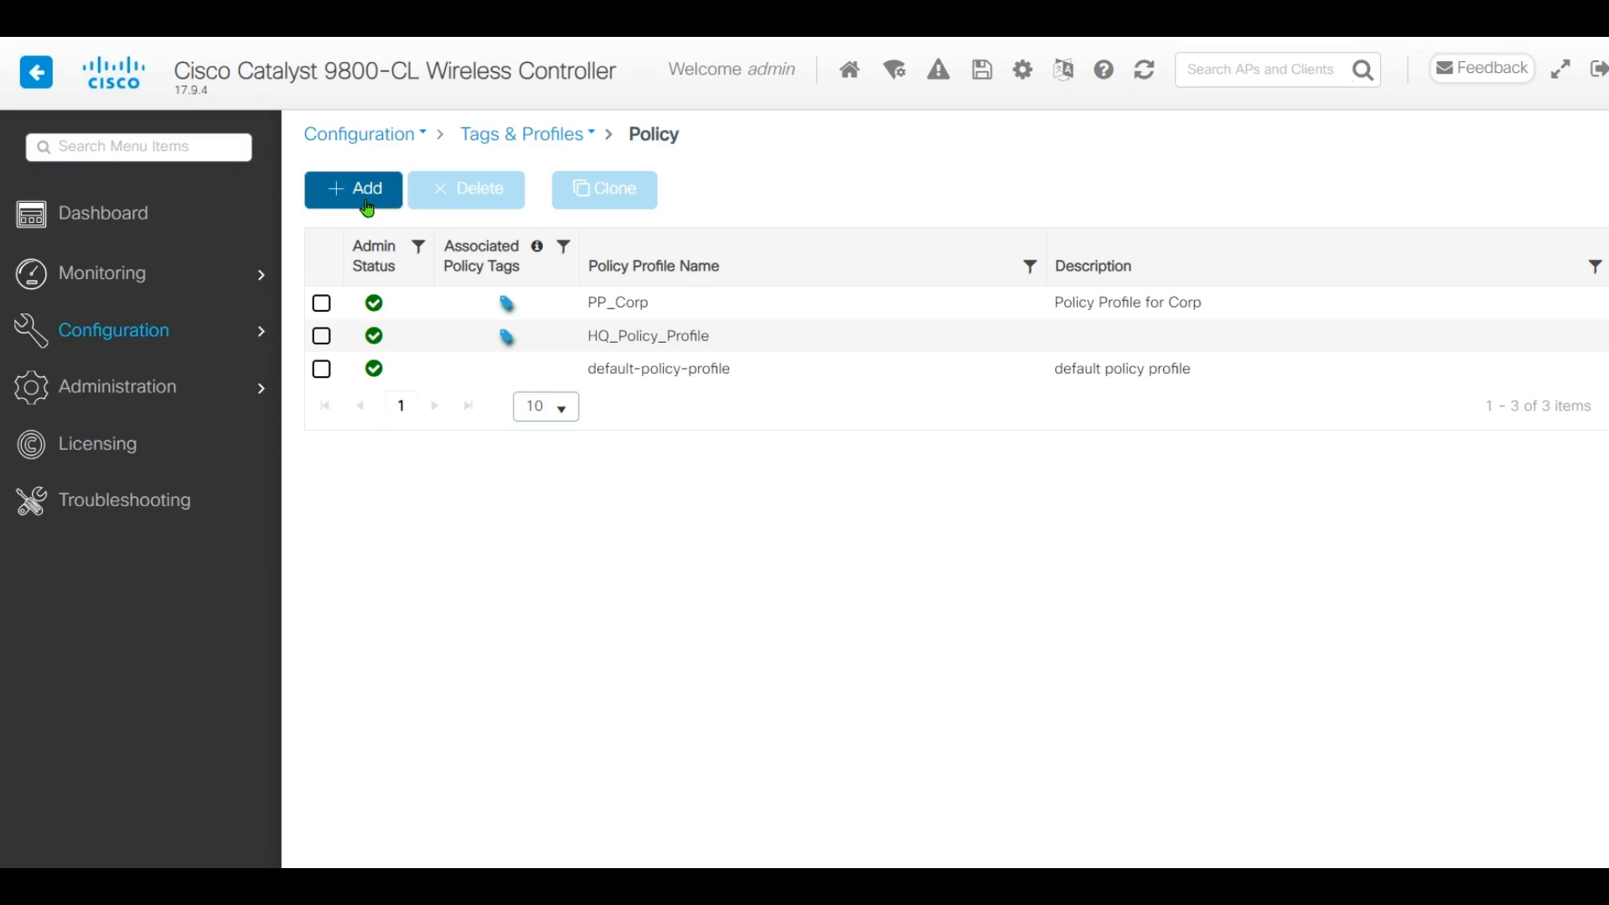
pyautogui.click(371, 202)
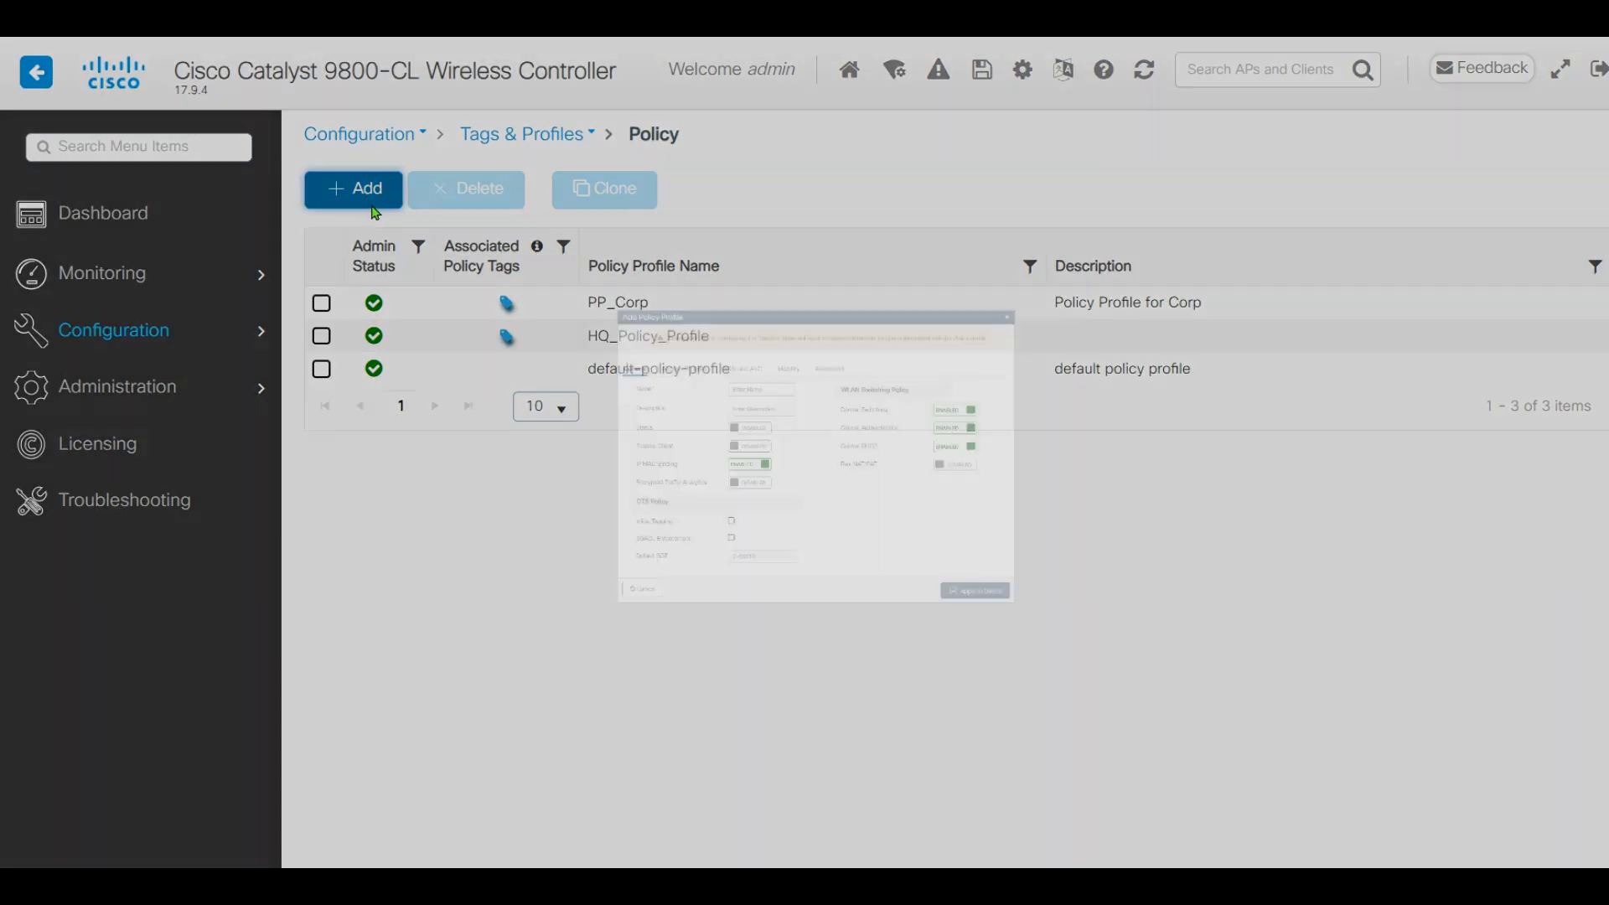
pyautogui.write('PP')
pyautogui.write('Policy Profi')
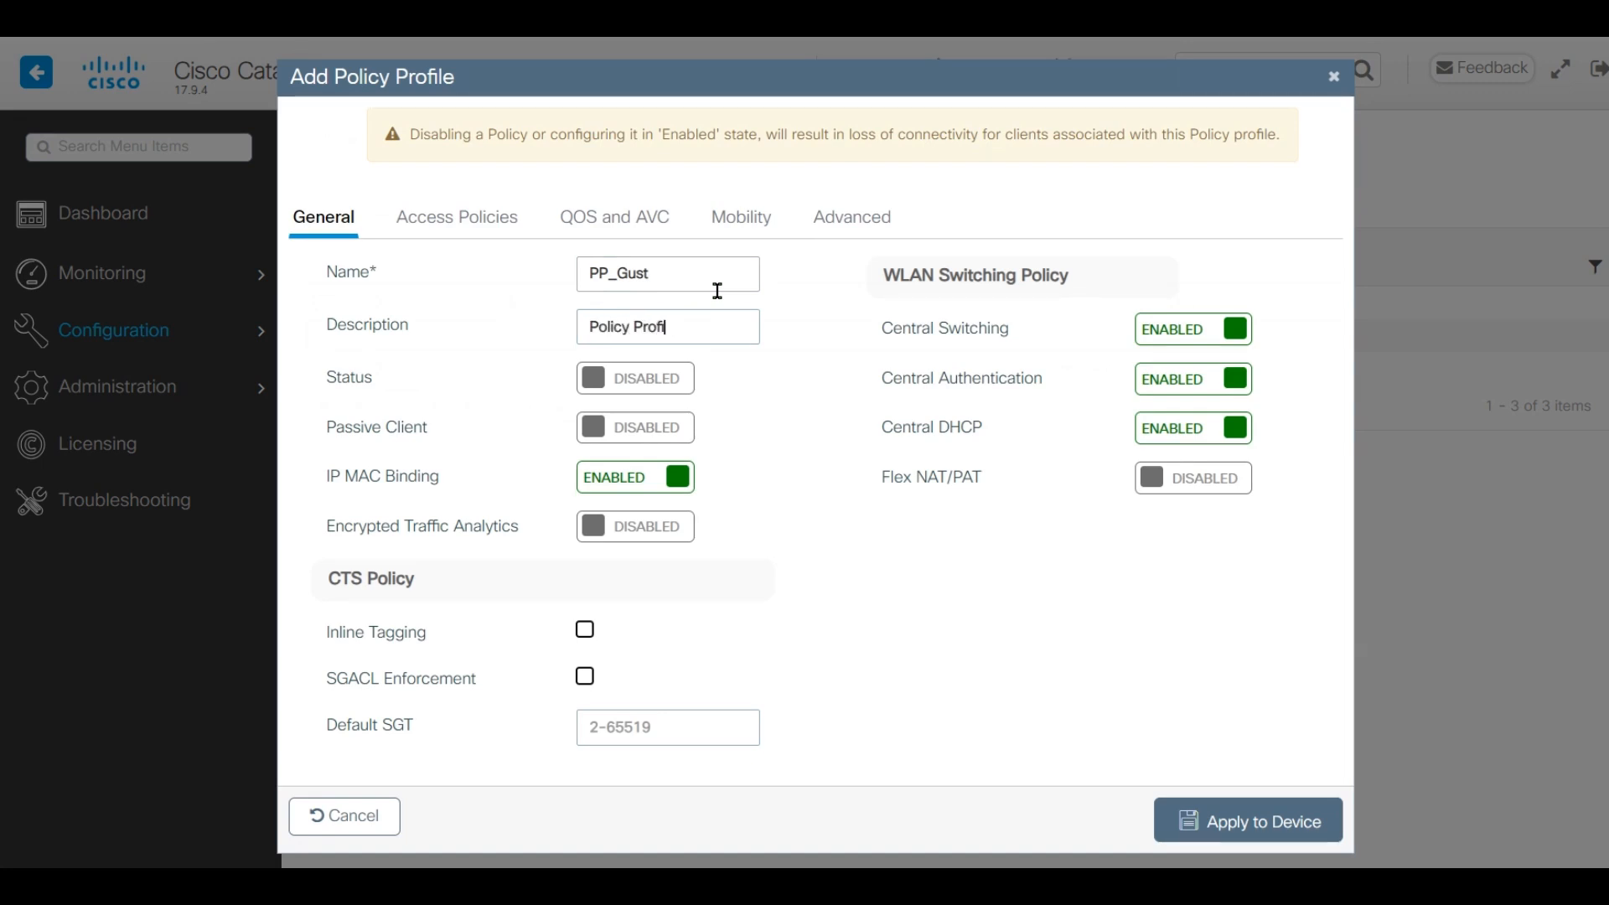
pyautogui.write('le for Guest')
pyautogui.click(679, 374)
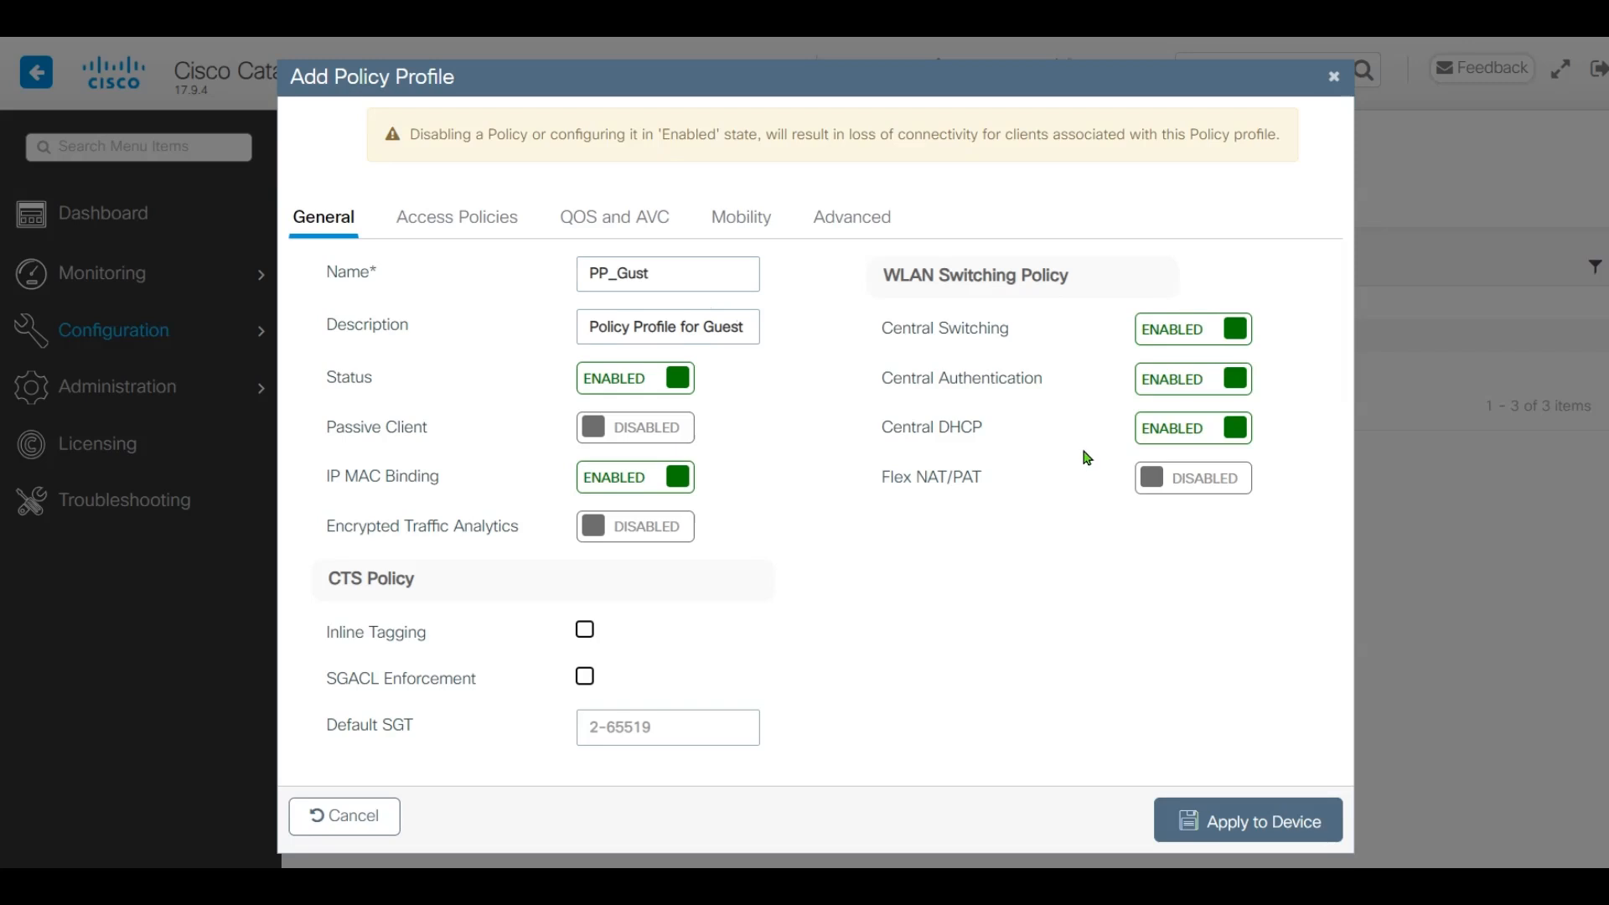
pyautogui.click(1212, 339)
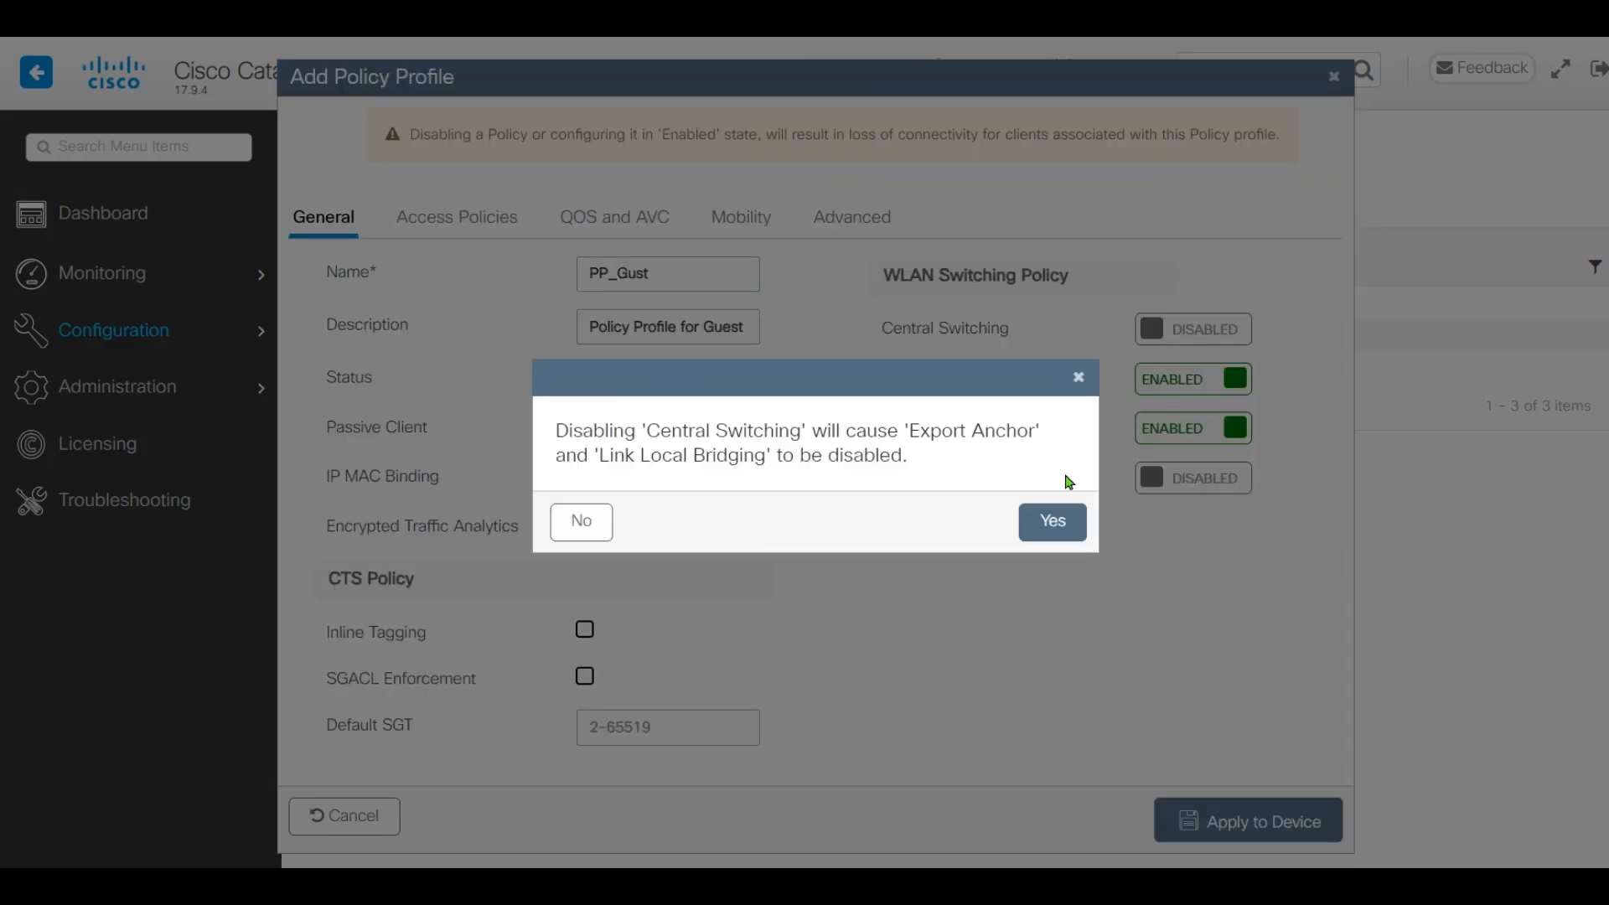
pyautogui.click(1053, 519)
pyautogui.click(1203, 435)
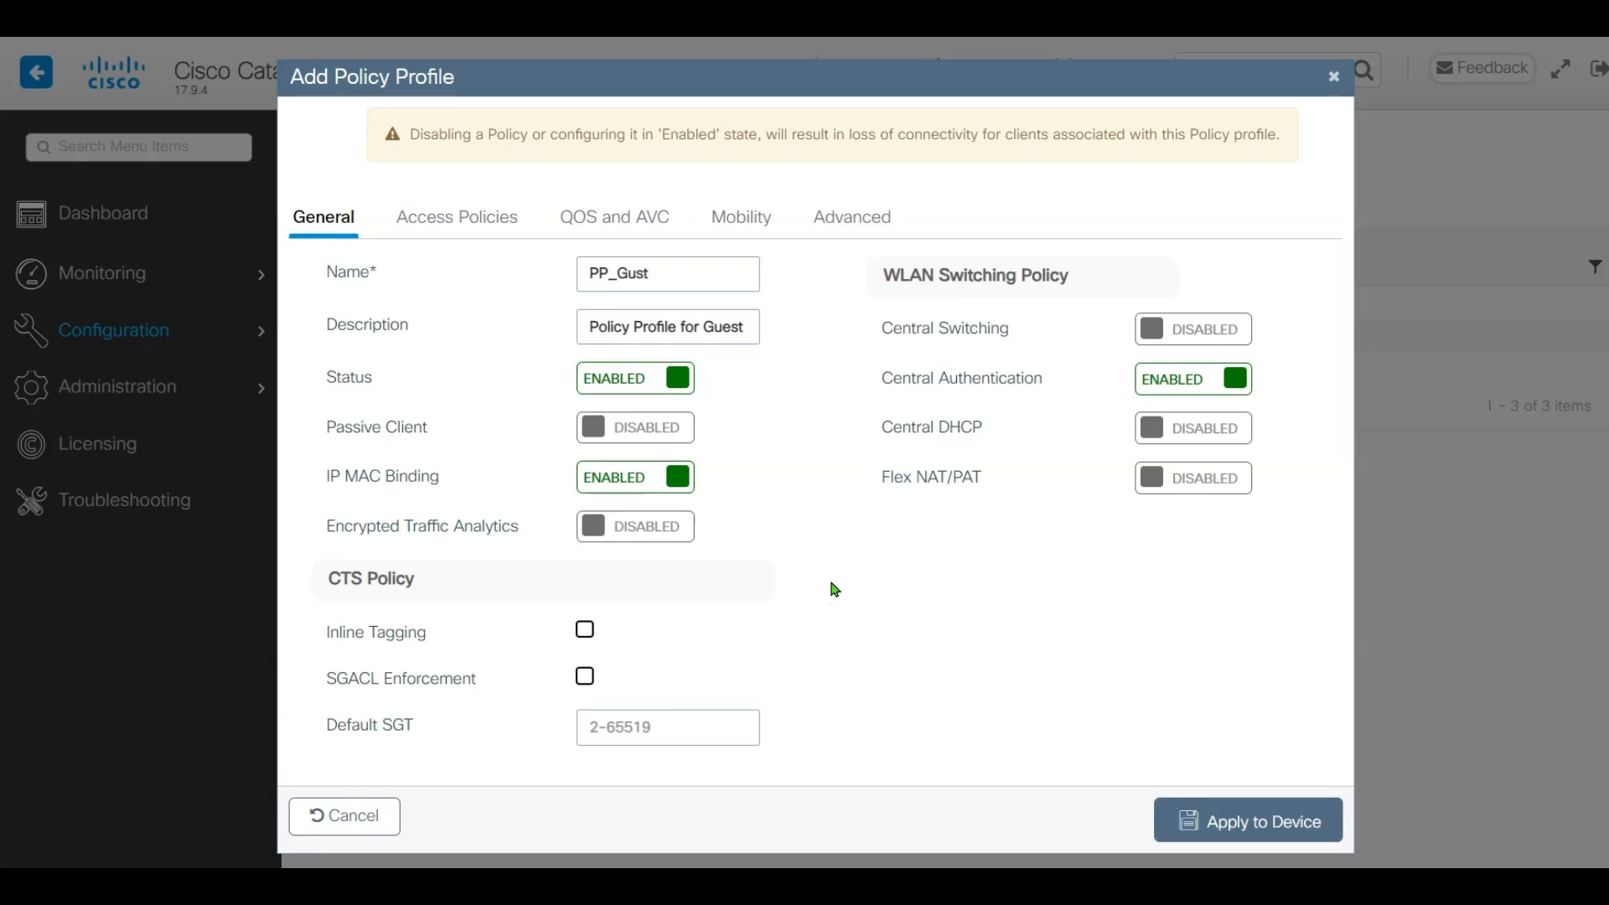
# In PP_Gust's access policies, enable RADIUS profiling and set VLAN 99
pyautogui.click(462, 220)
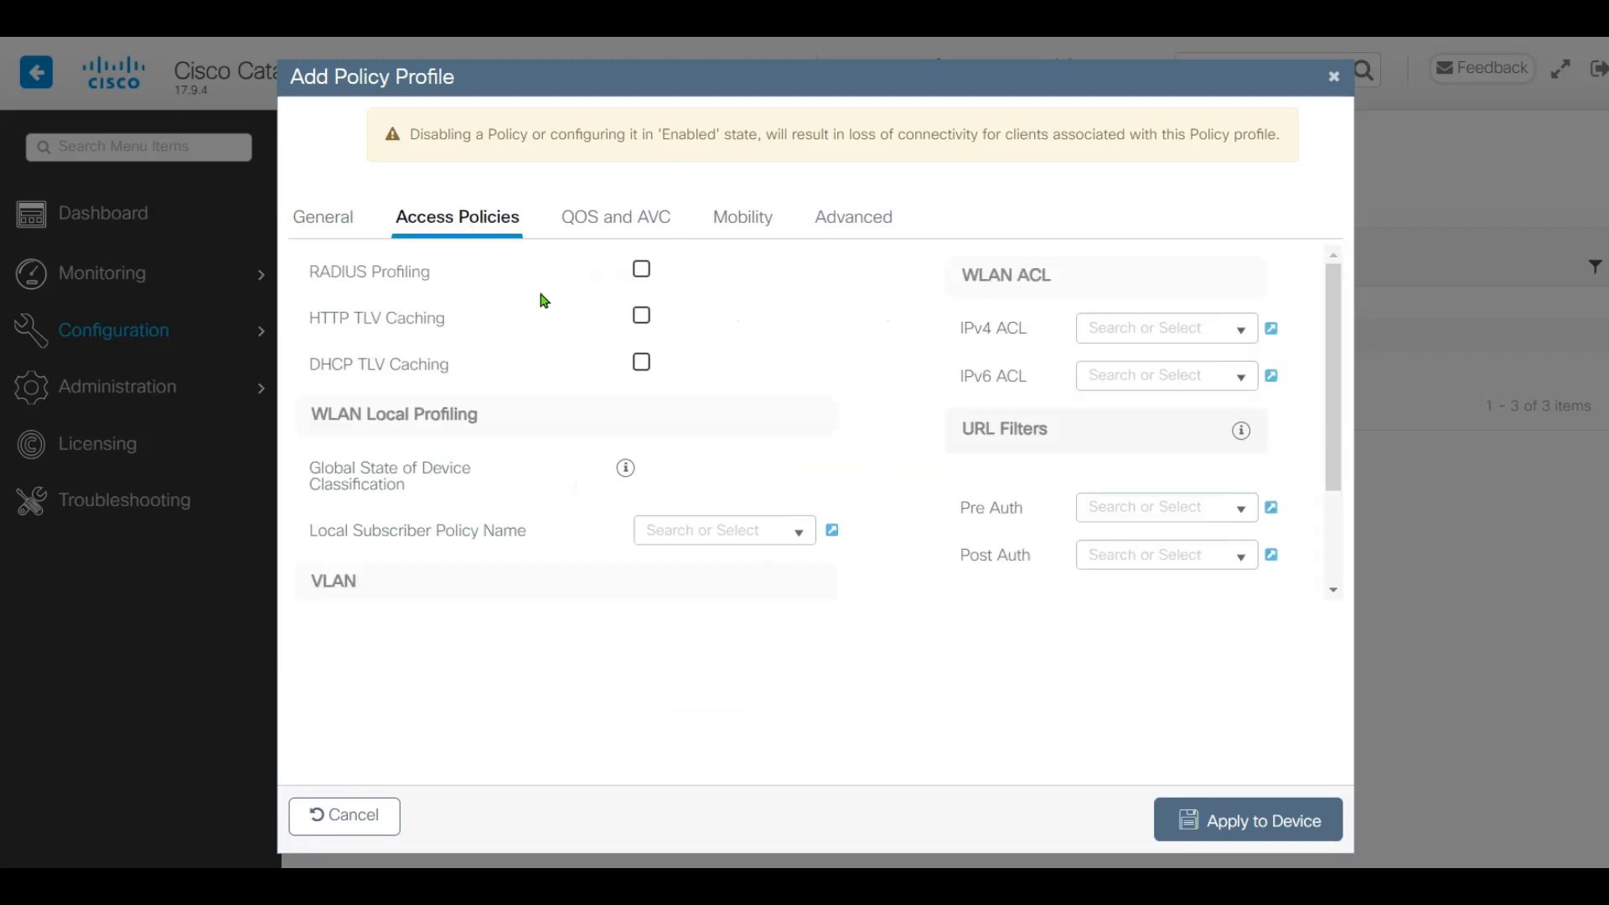
pyautogui.click(646, 269)
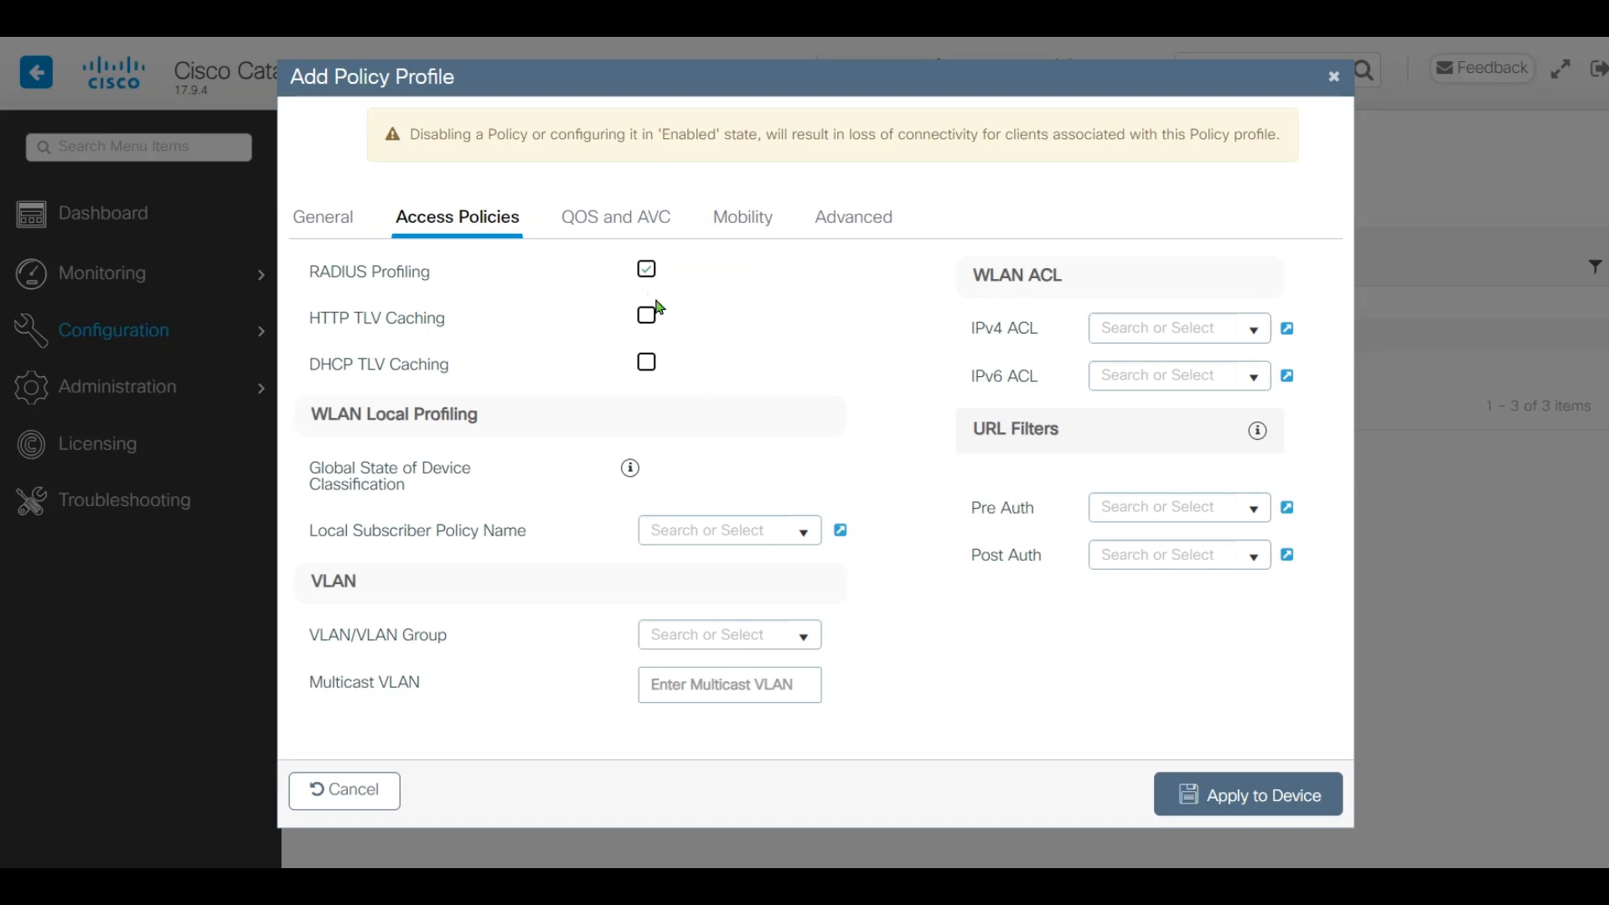
pyautogui.click(726, 637)
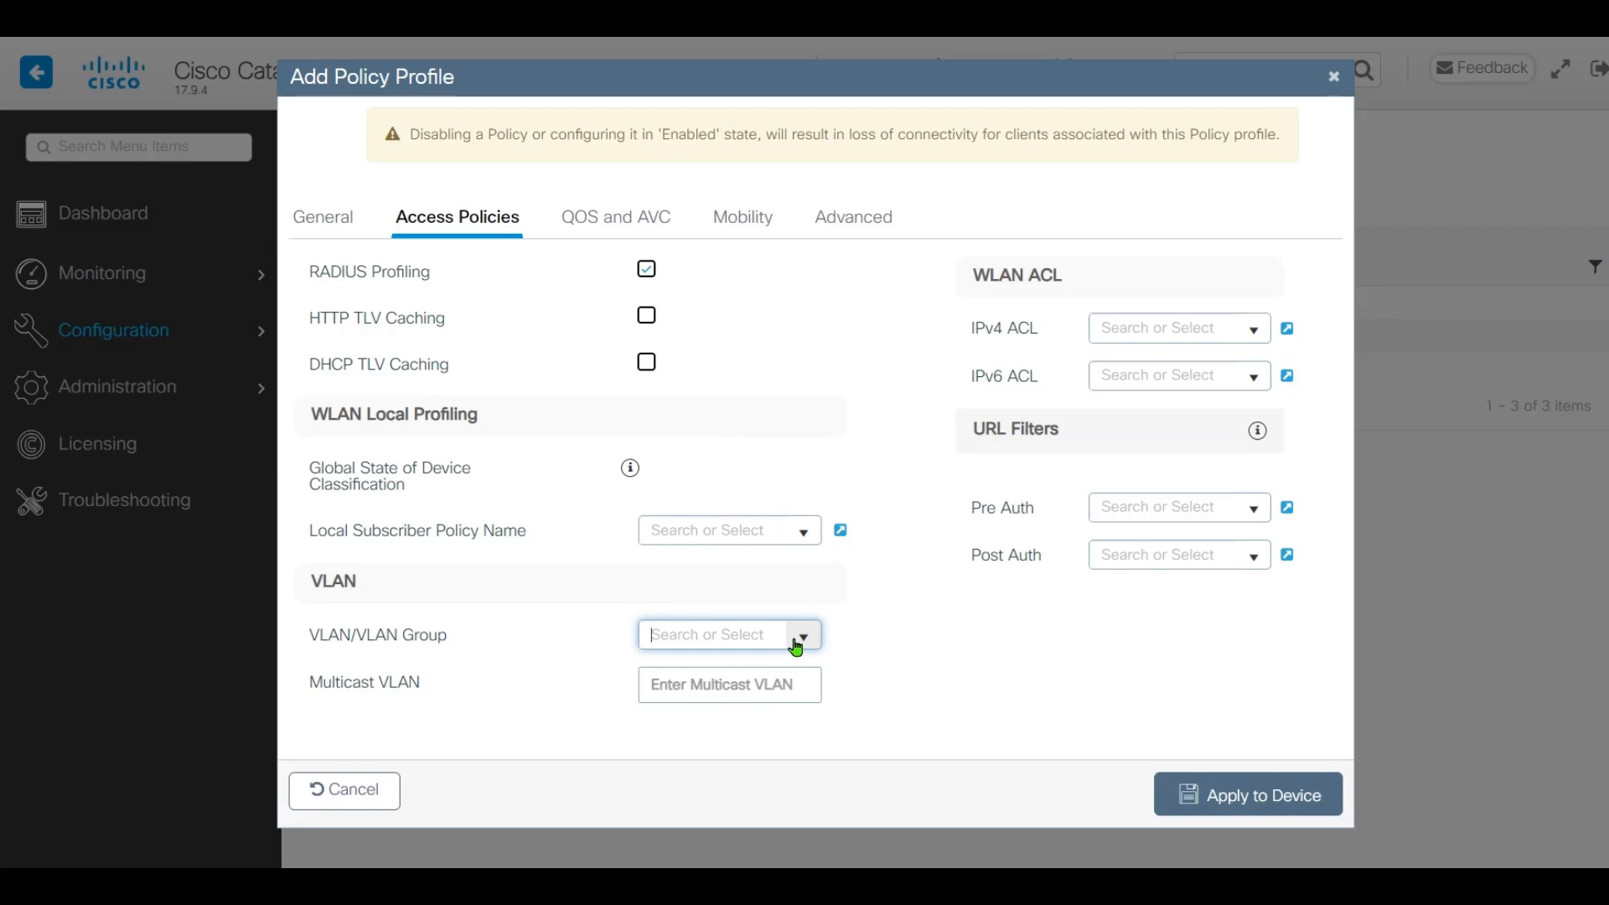
pyautogui.write('99')
pyautogui.click(829, 220)
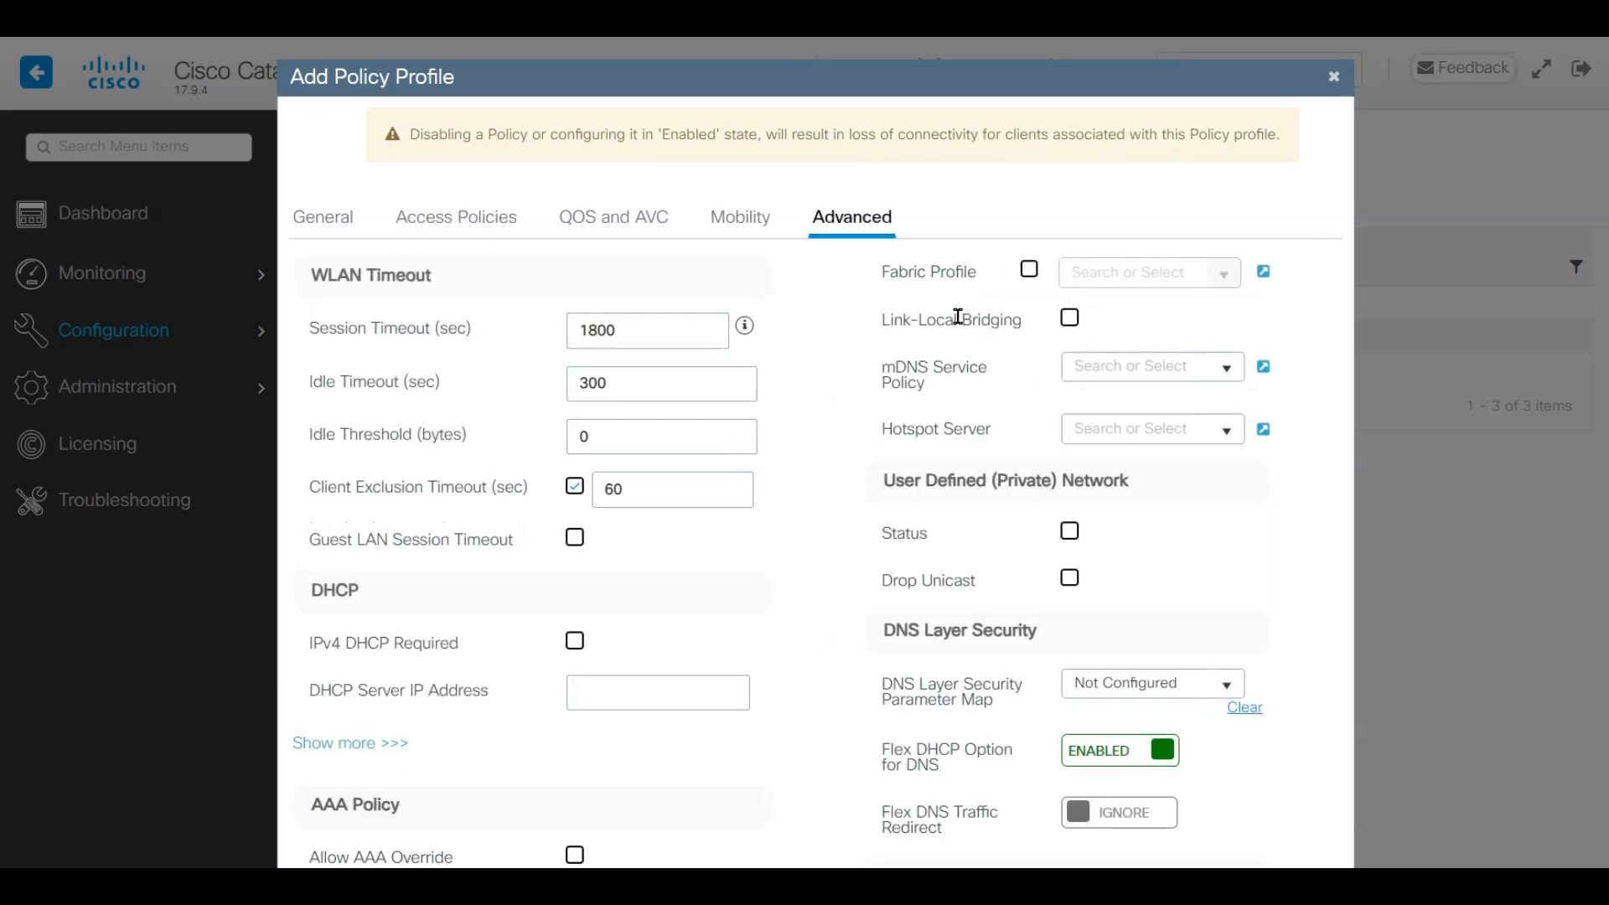
# Enable AAA override and RADIUS NAC, choose accounting list AAA_Accounting_CPPM, and apply PP_Gust
pyautogui.scroll(-5, 903, 419)
pyautogui.scroll(-2, 903, 419)
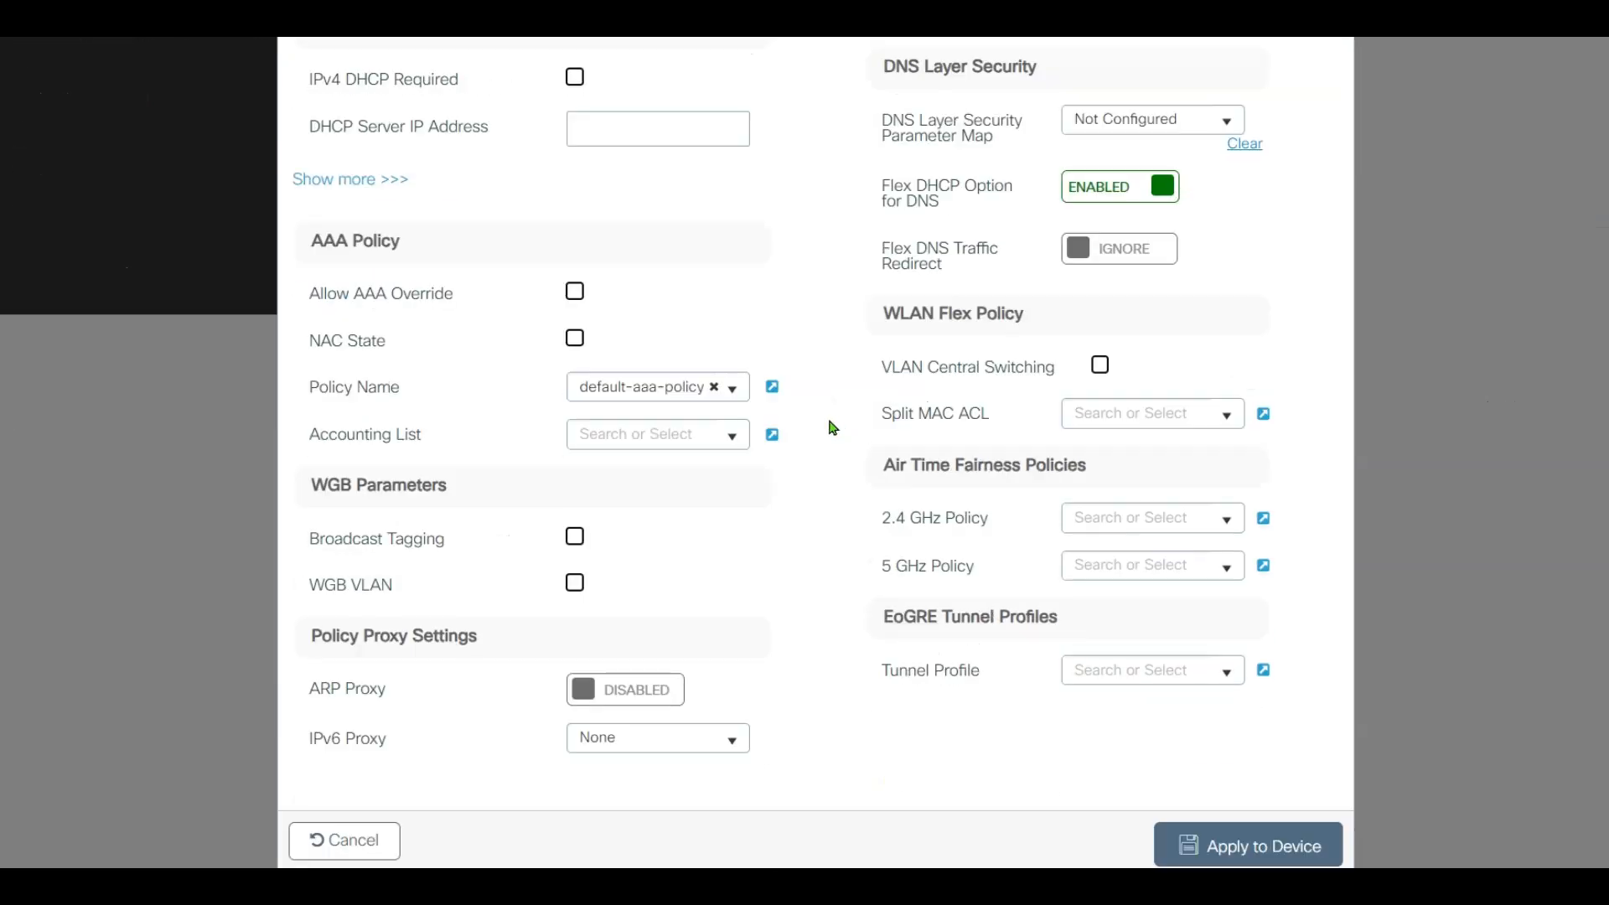
pyautogui.click(576, 292)
pyautogui.click(579, 347)
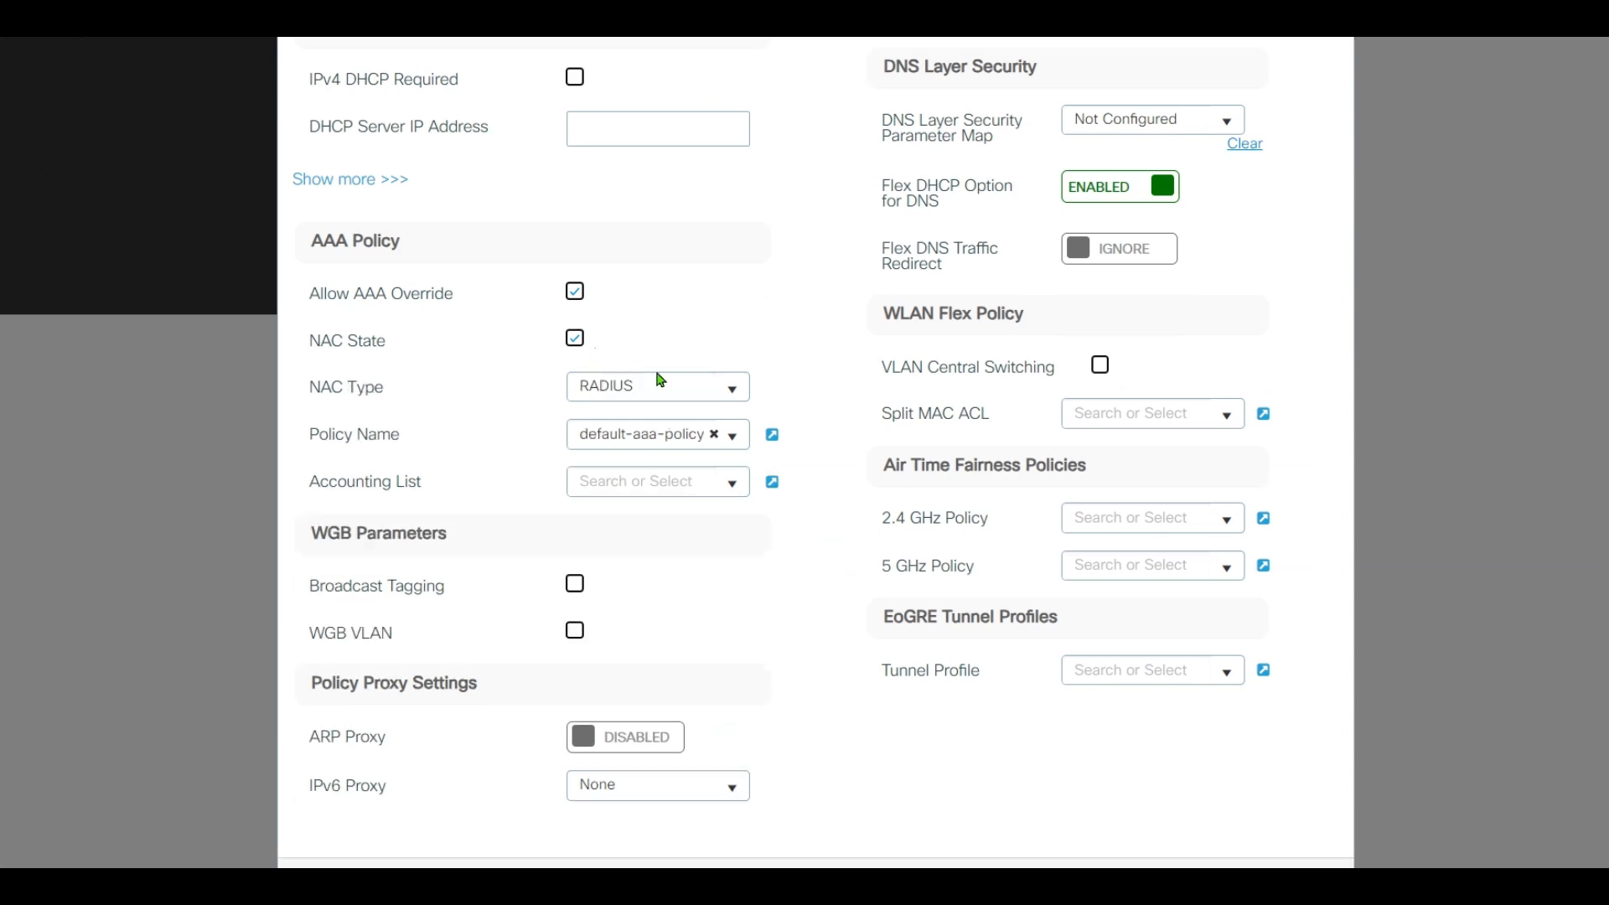
pyautogui.scroll(-1, 678, 386)
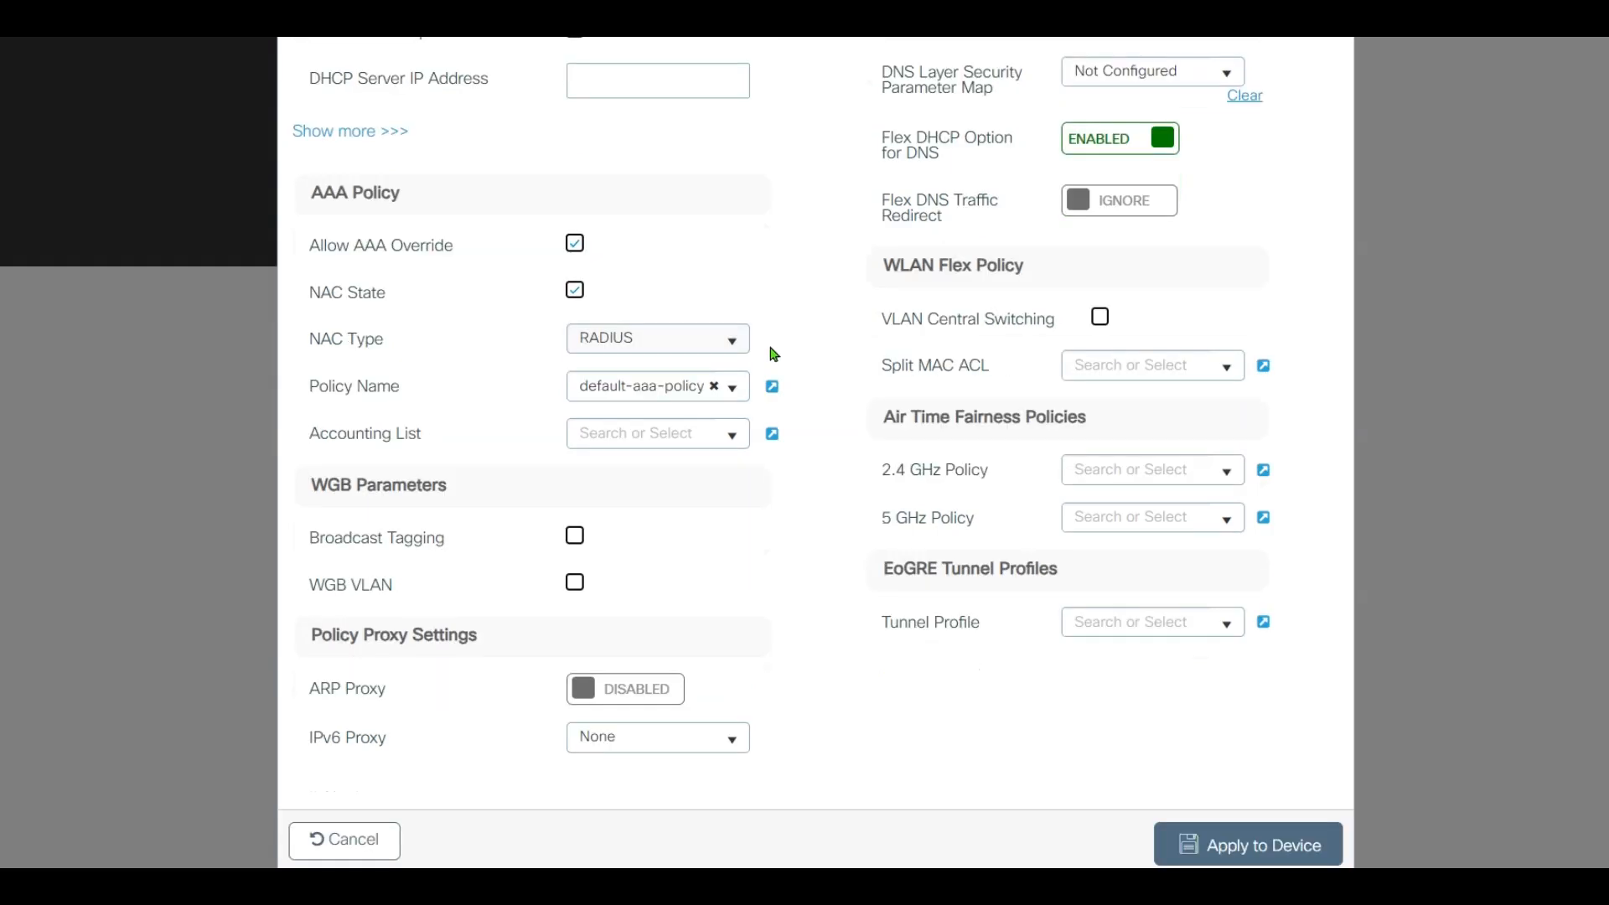
pyautogui.click(731, 433)
pyautogui.click(700, 465)
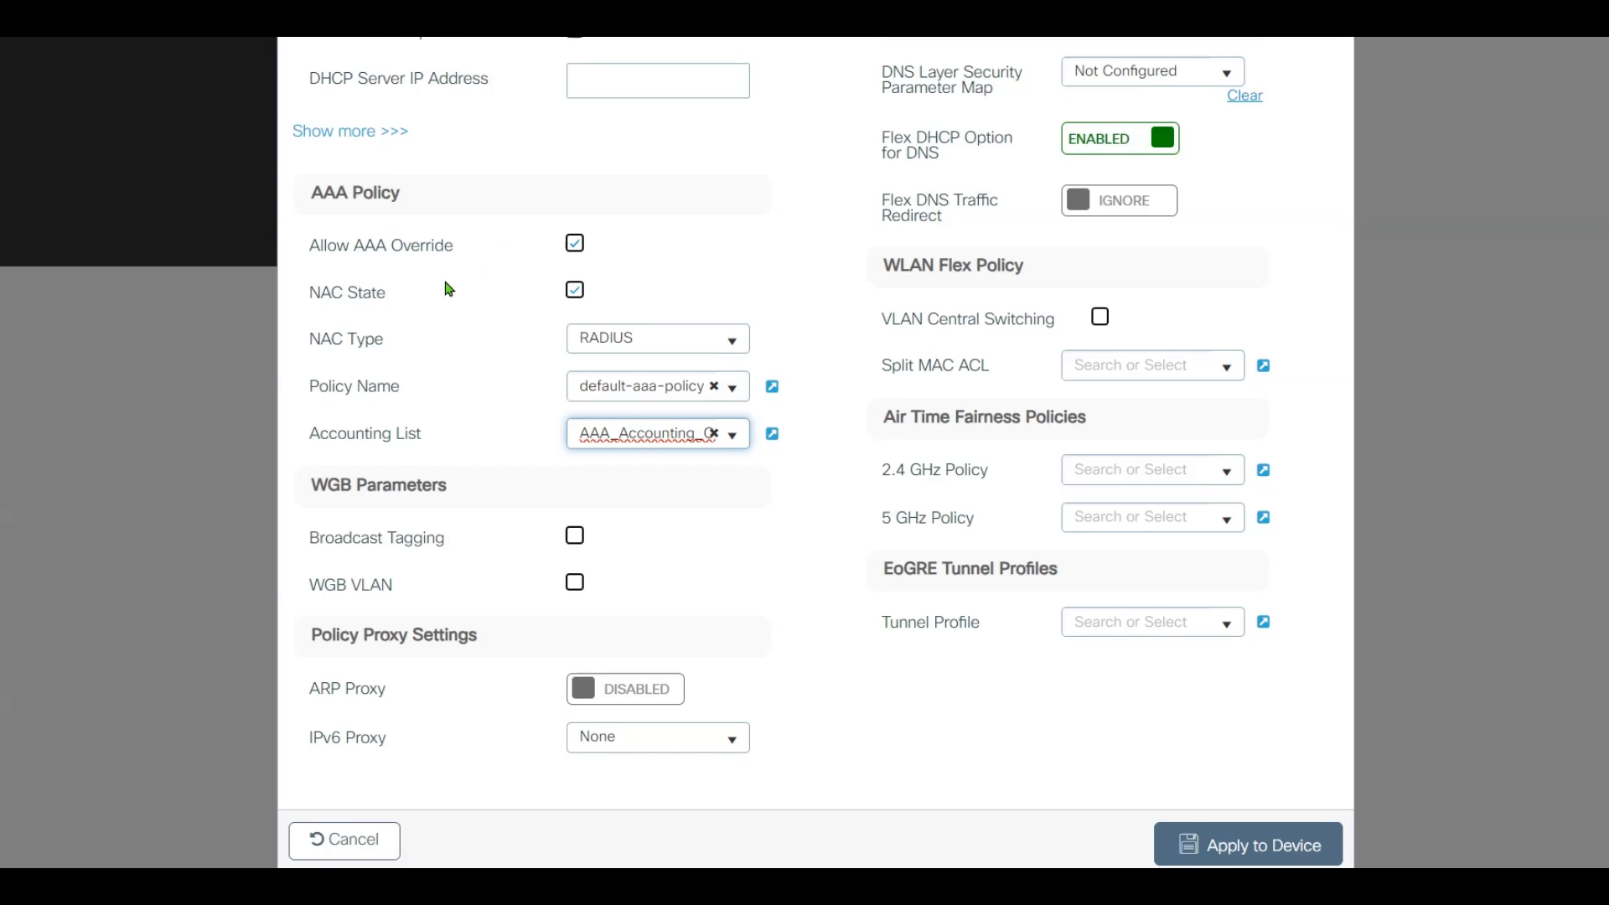
pyautogui.moveTo(311, 292); pyautogui.dragTo(404, 295)
pyautogui.click(401, 306)
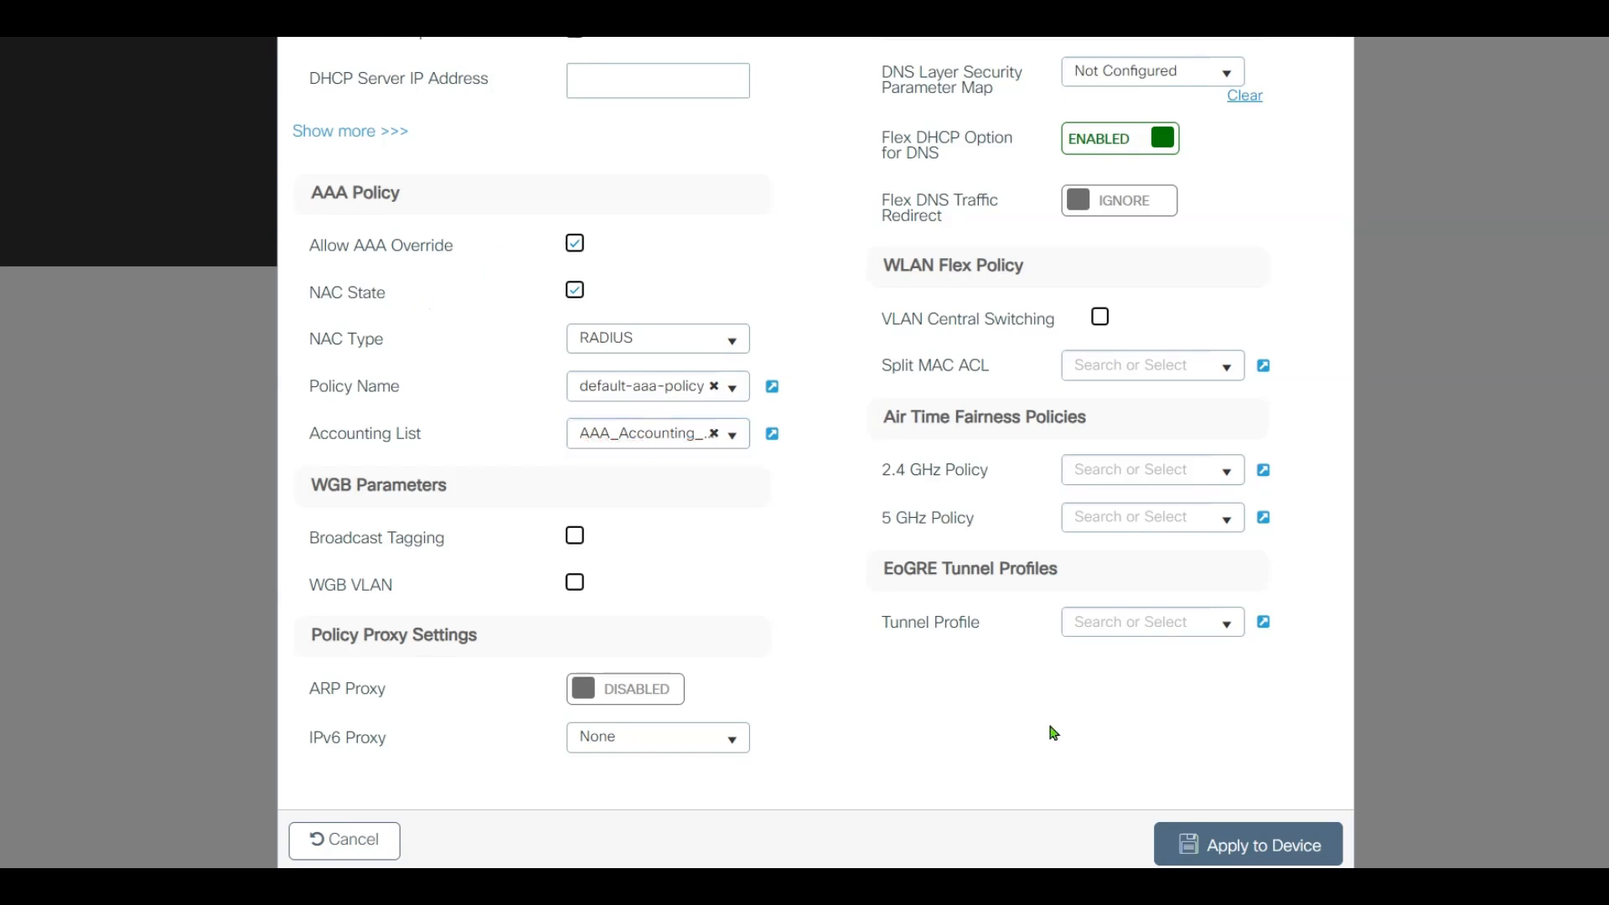
pyautogui.click(1208, 842)
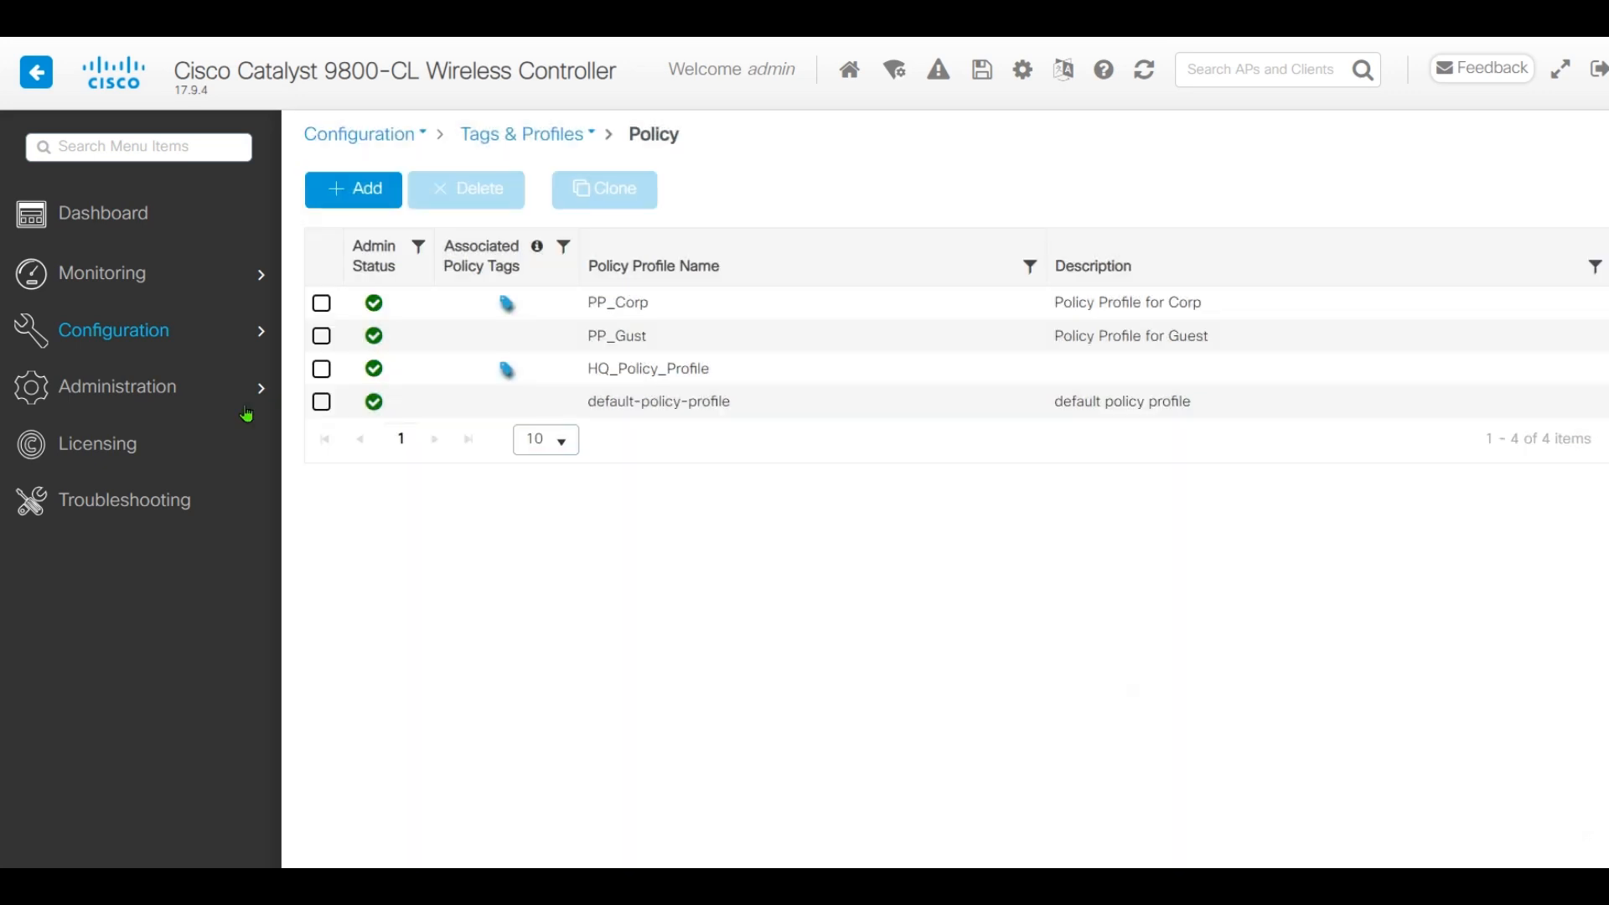
# Add a WP_Guest → PP_Gust WLAN-policy mapping to PT_Branch and apply it to the device
pyautogui.moveTo(157, 341)
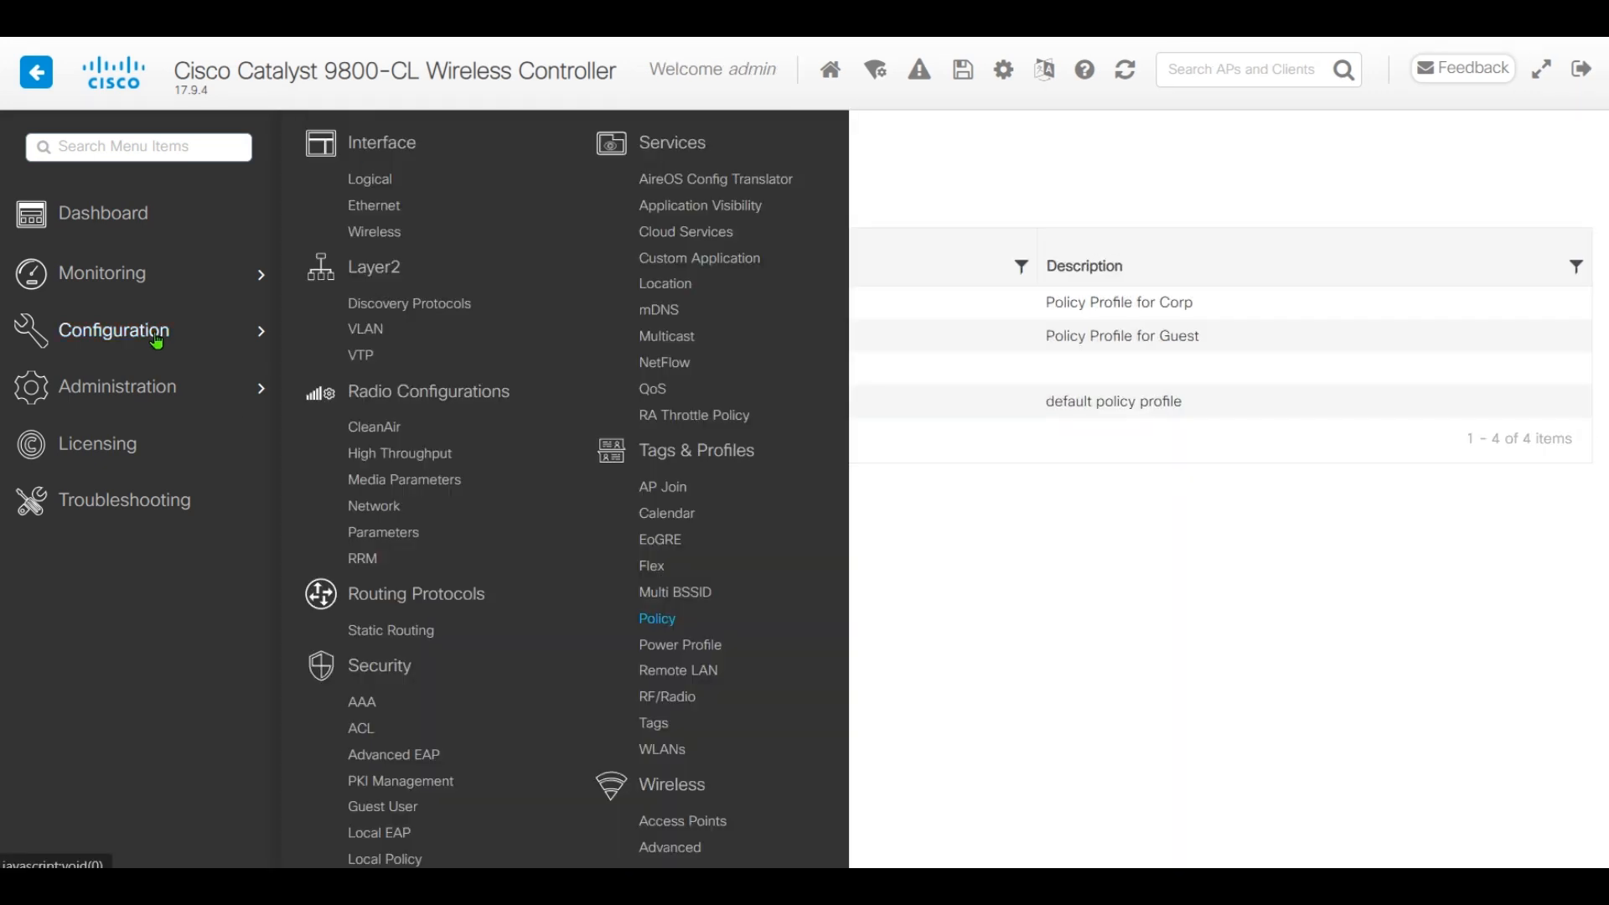
pyautogui.click(659, 723)
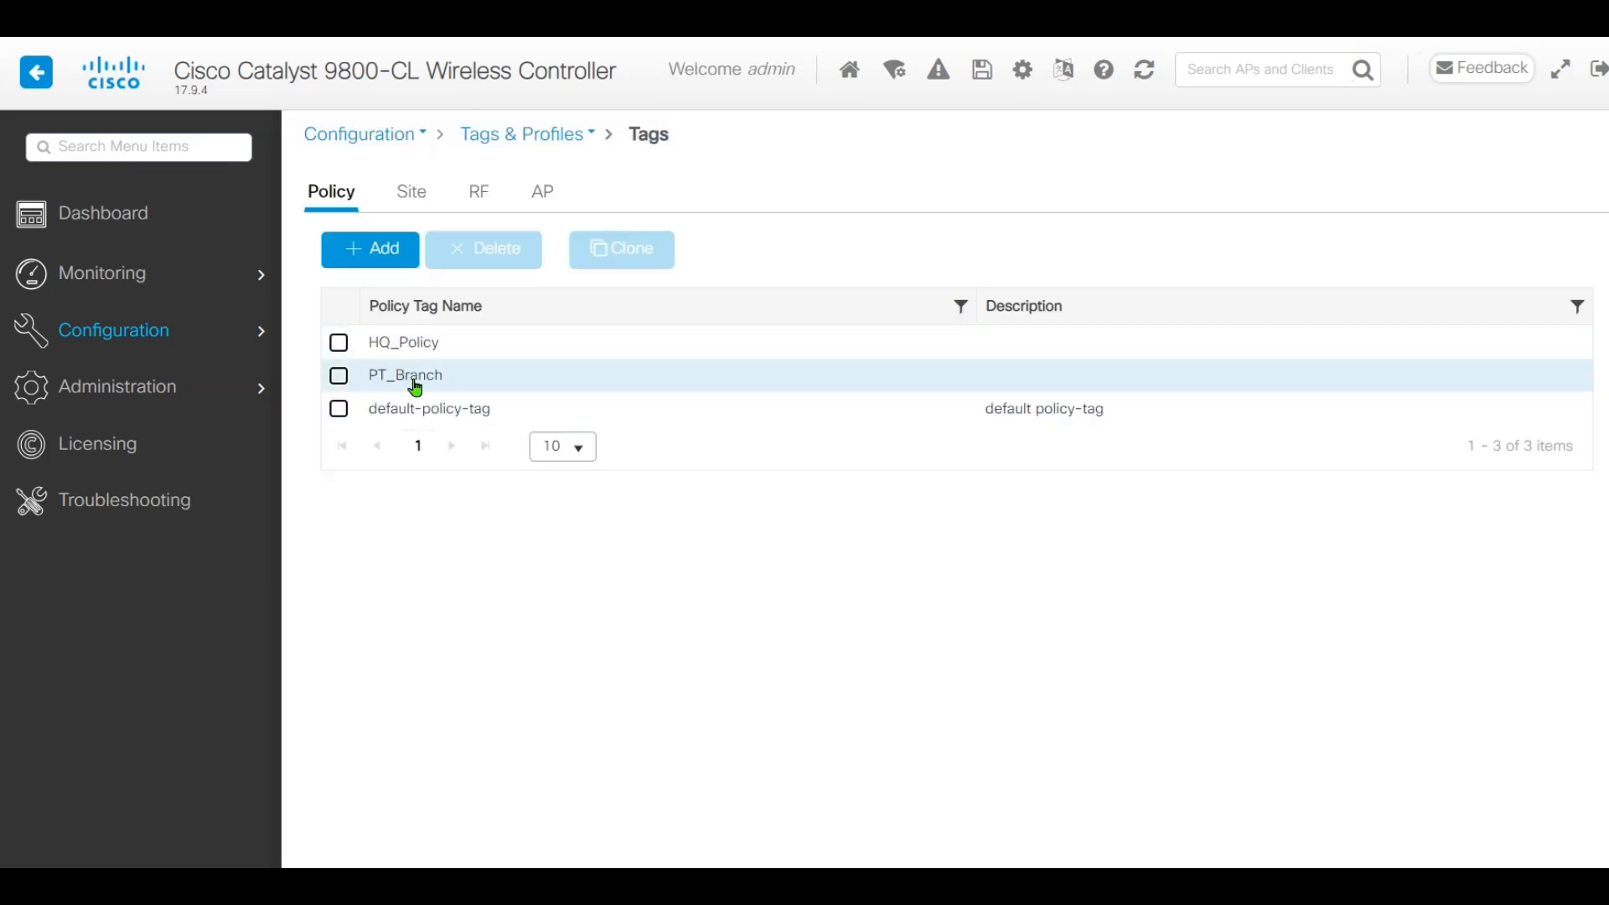
pyautogui.click(413, 377)
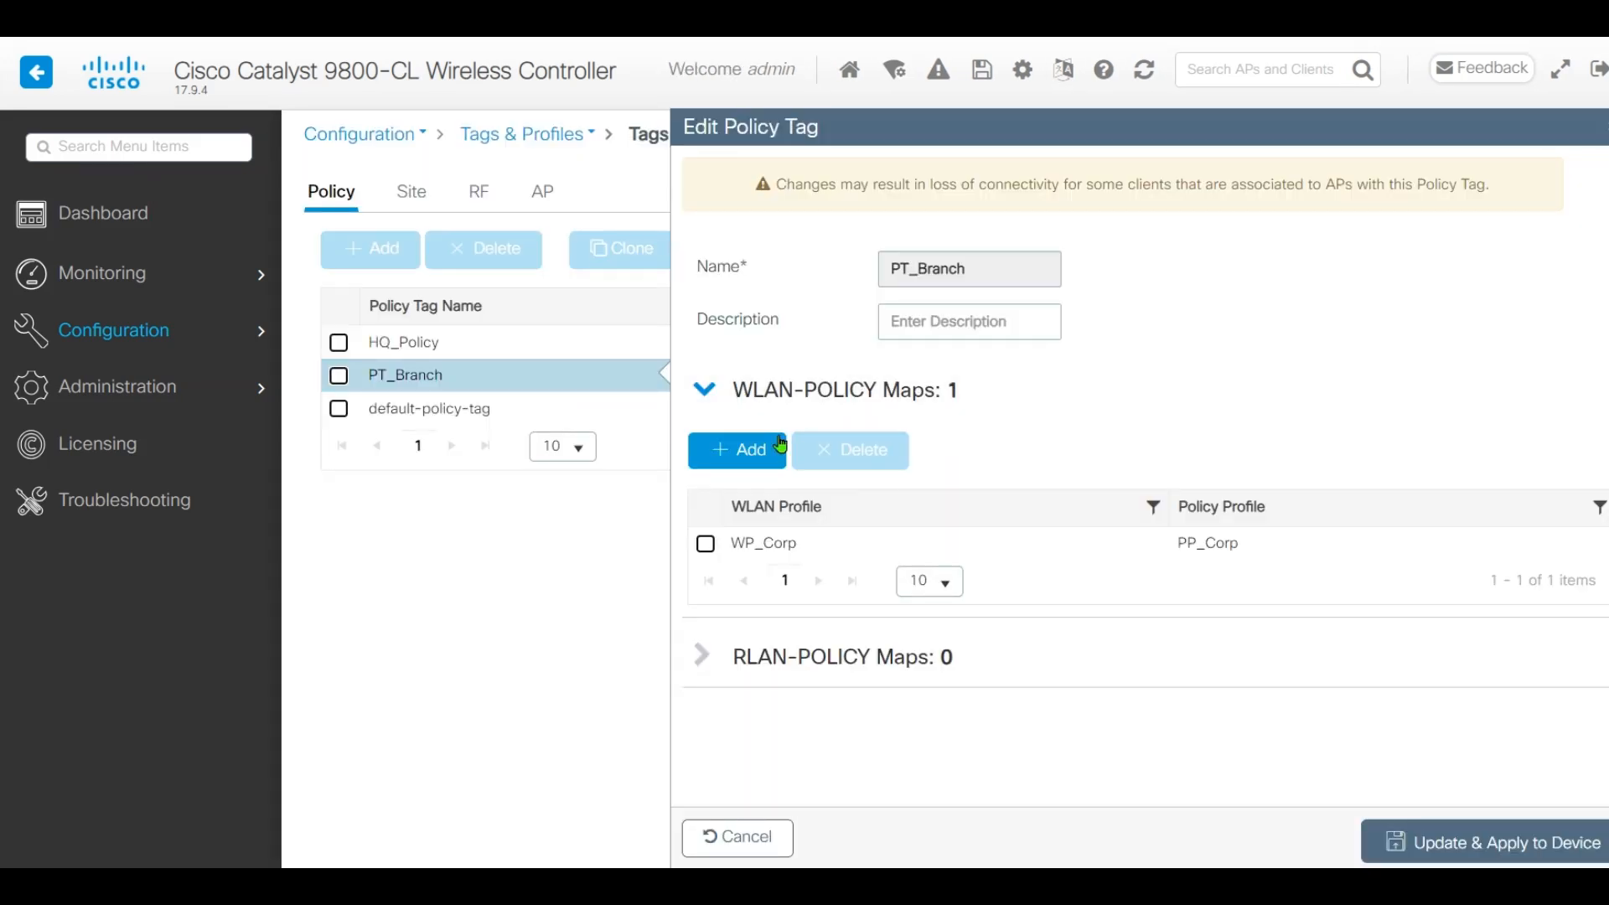
pyautogui.click(752, 454)
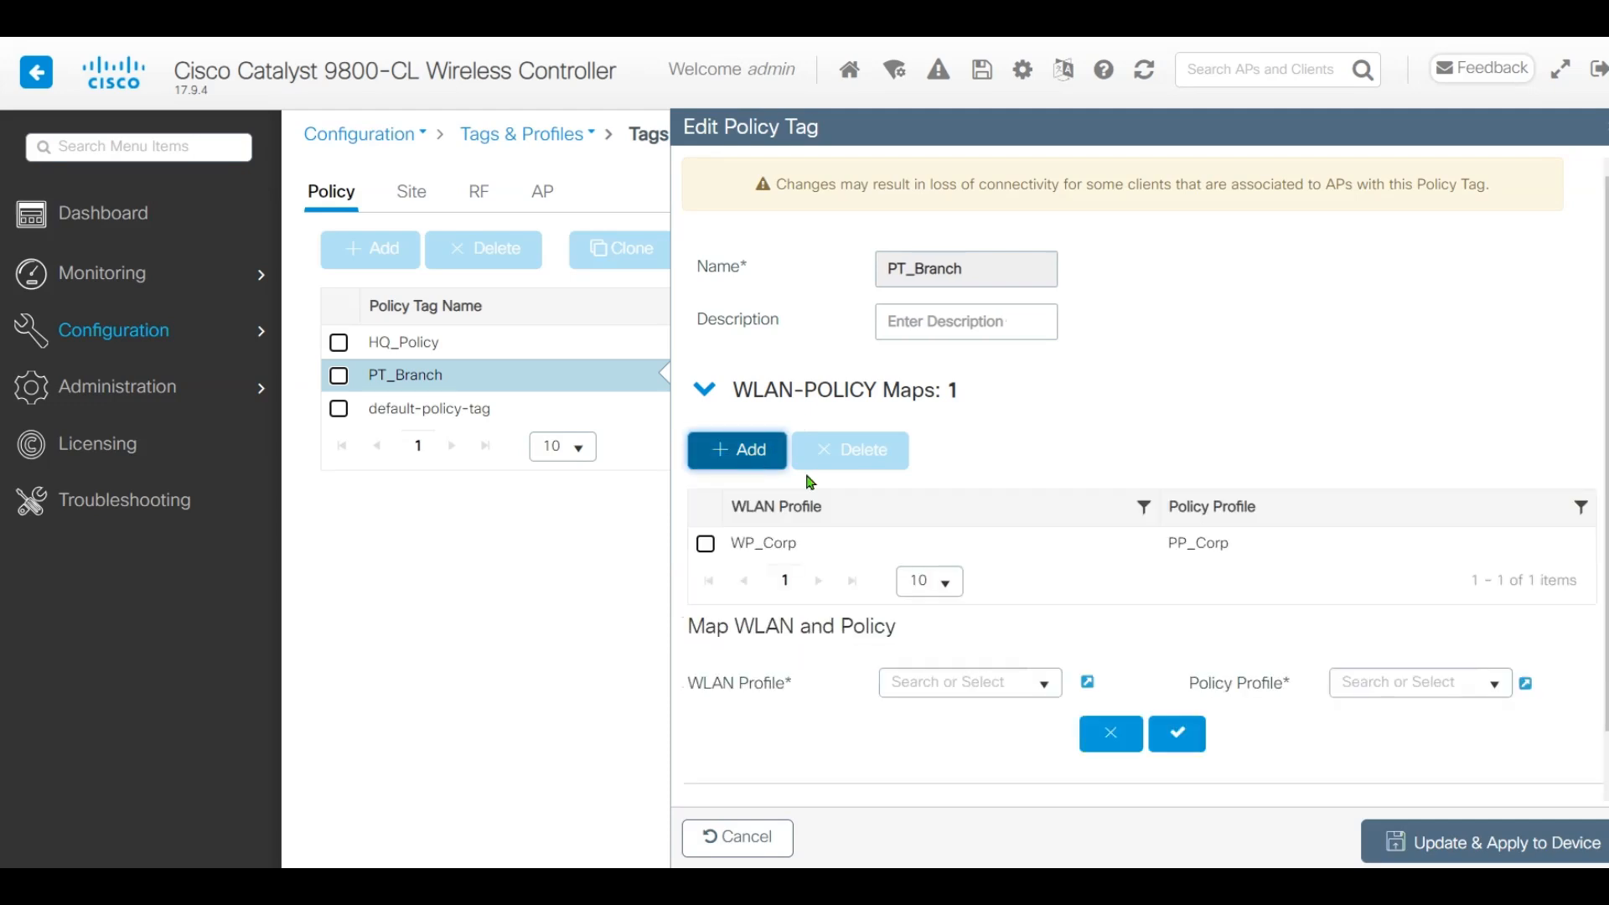
pyautogui.click(1039, 683)
pyautogui.click(1002, 715)
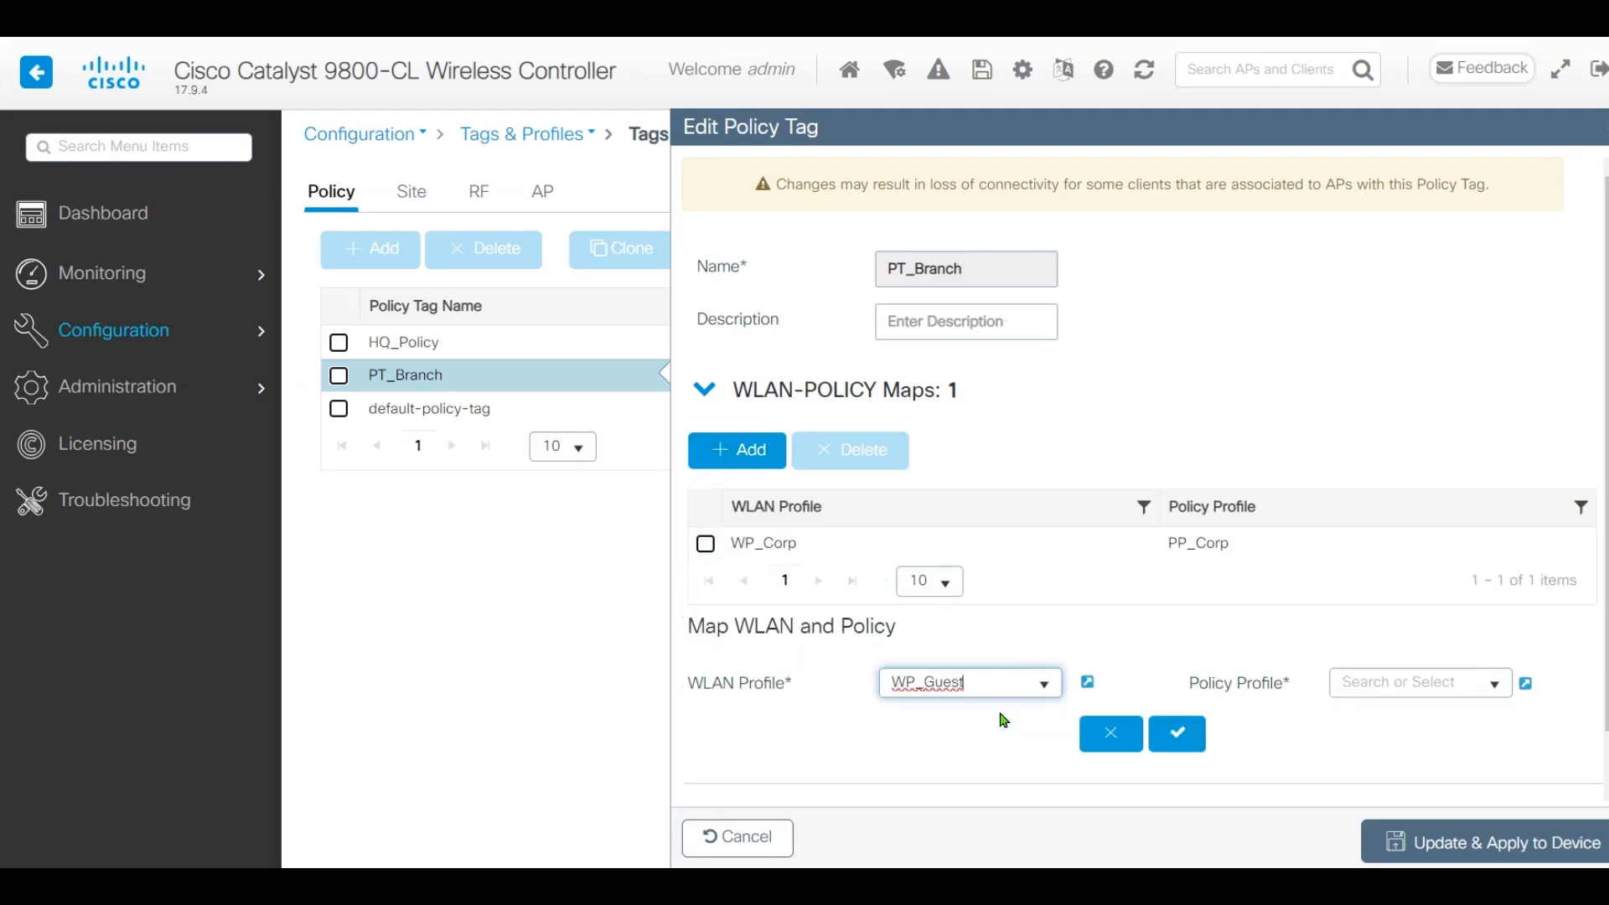
pyautogui.click(1494, 683)
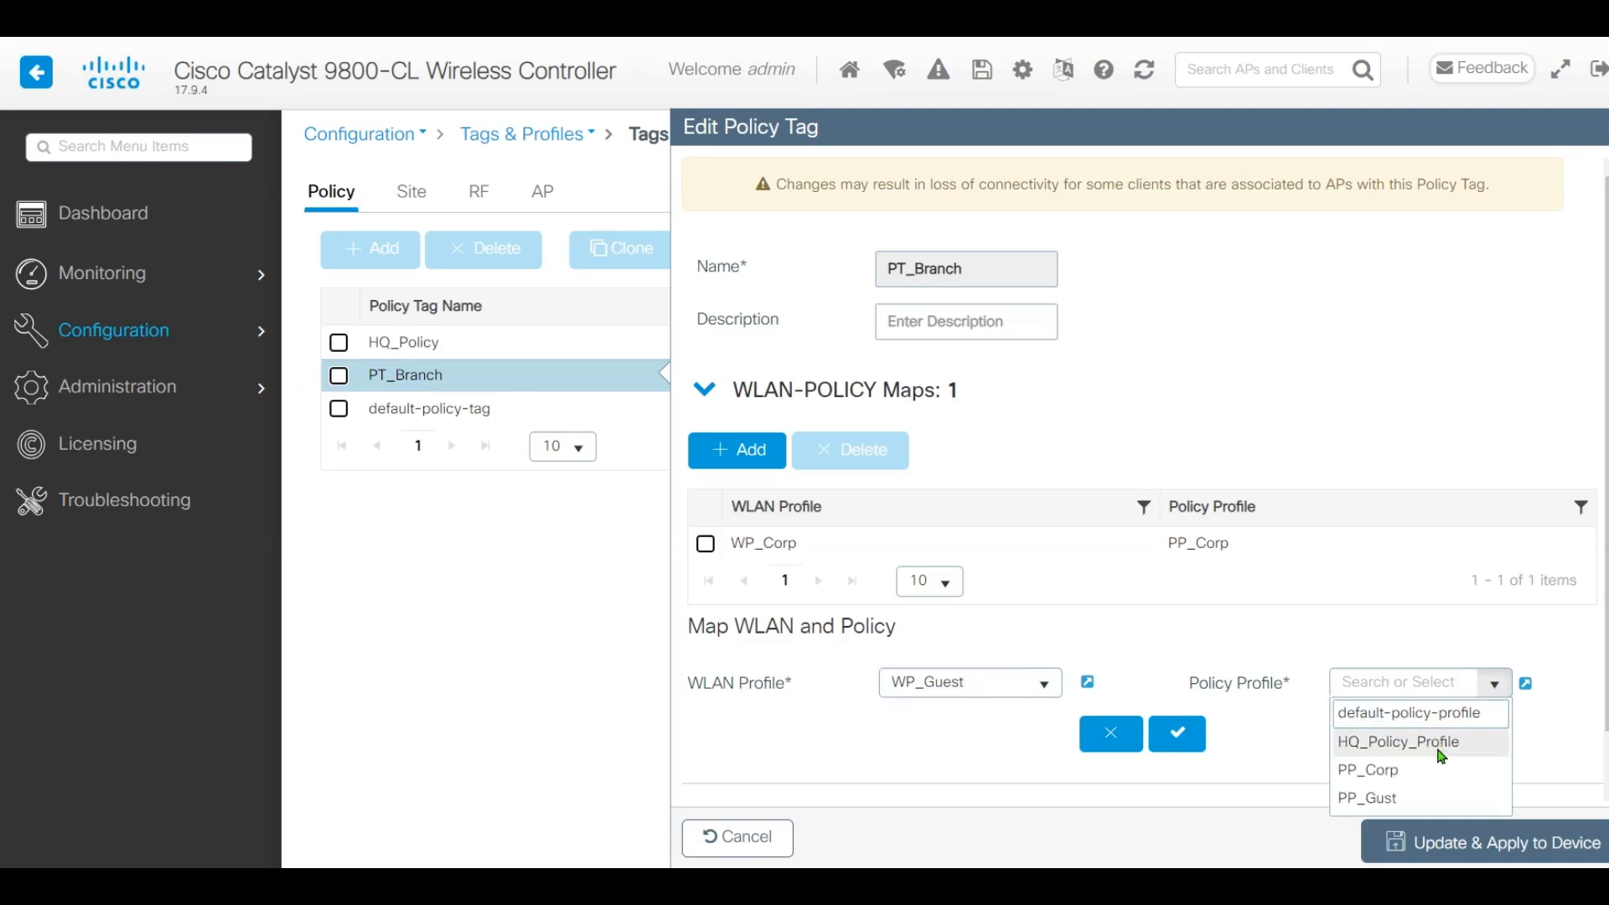
pyautogui.click(1424, 799)
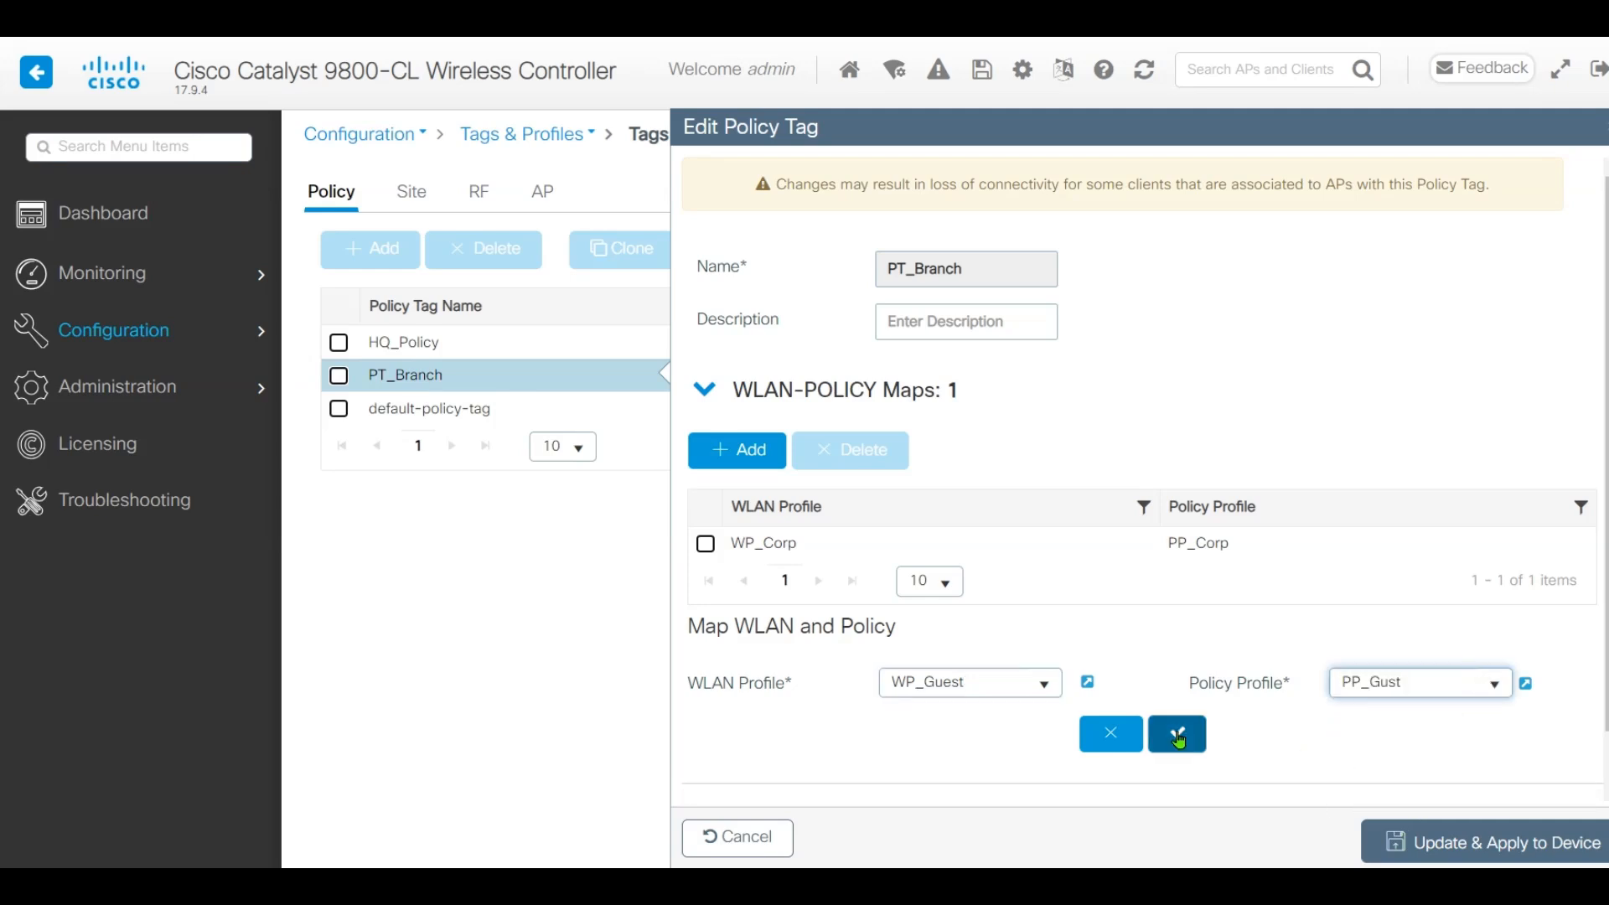
pyautogui.click(1178, 734)
pyautogui.click(1491, 842)
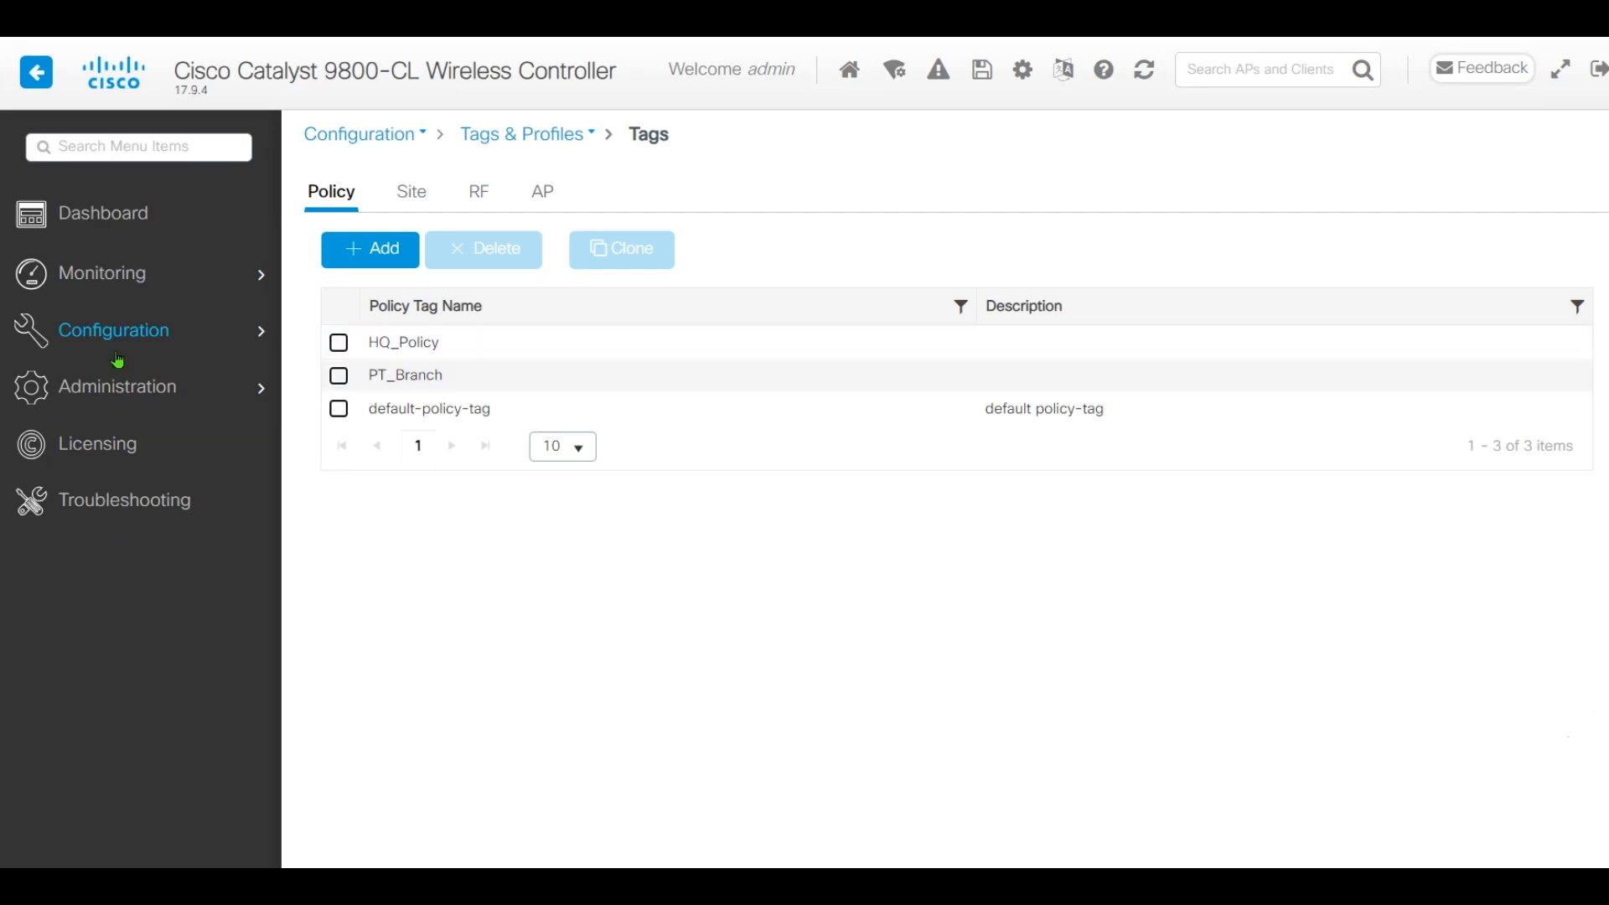
# Open the FP_Branch flex profile and go to its Policy ACL settings
pyautogui.moveTo(128, 337)
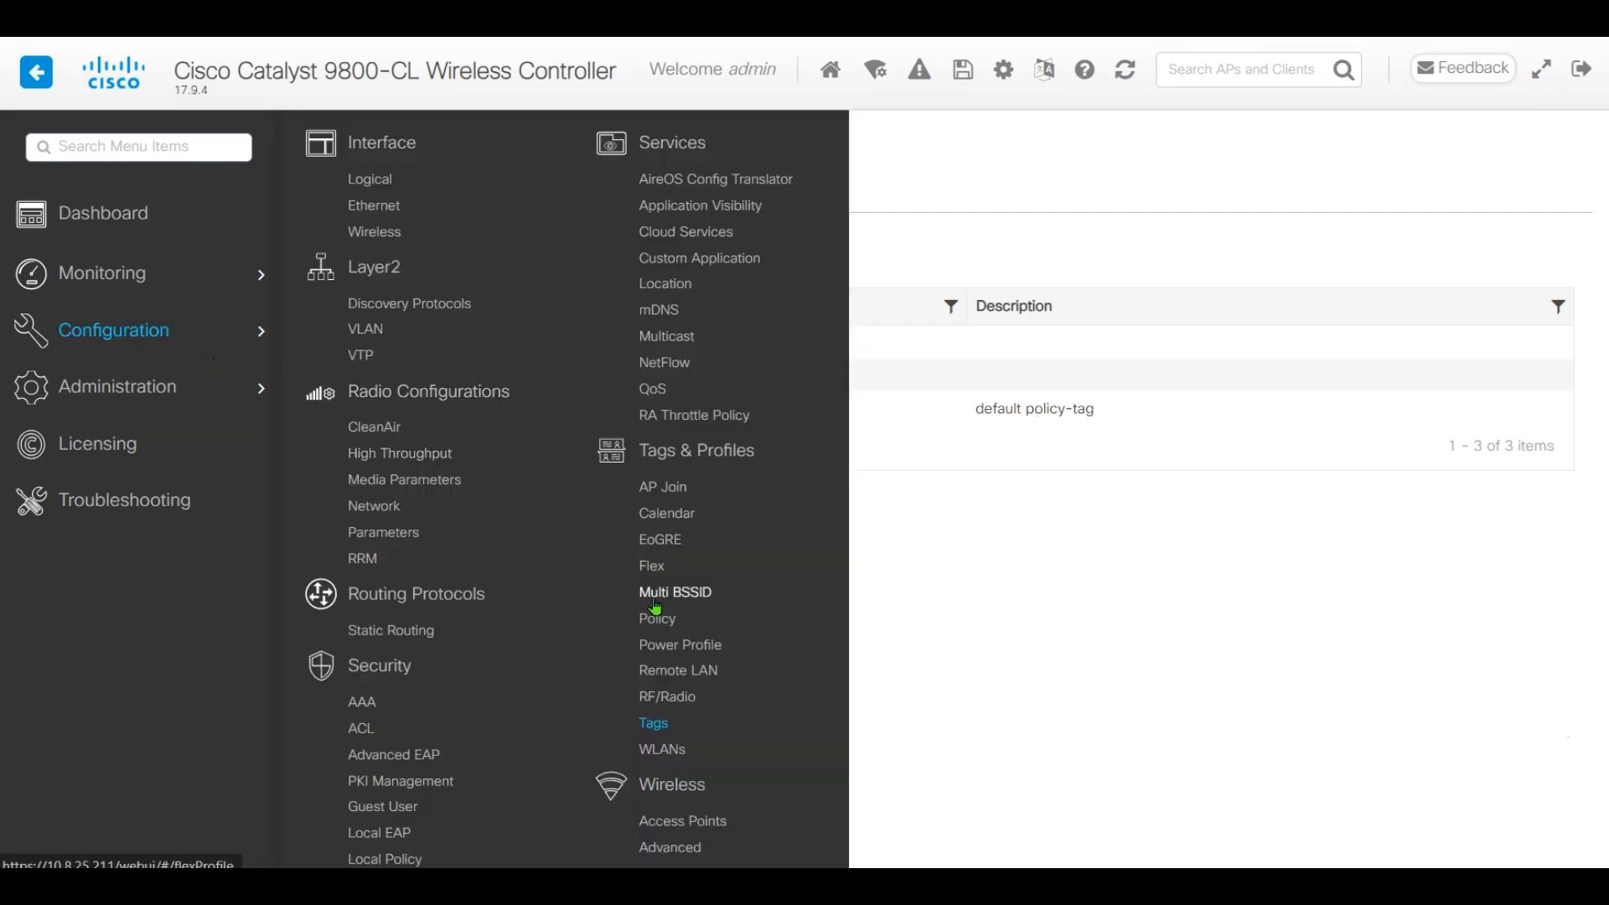
pyautogui.click(666, 566)
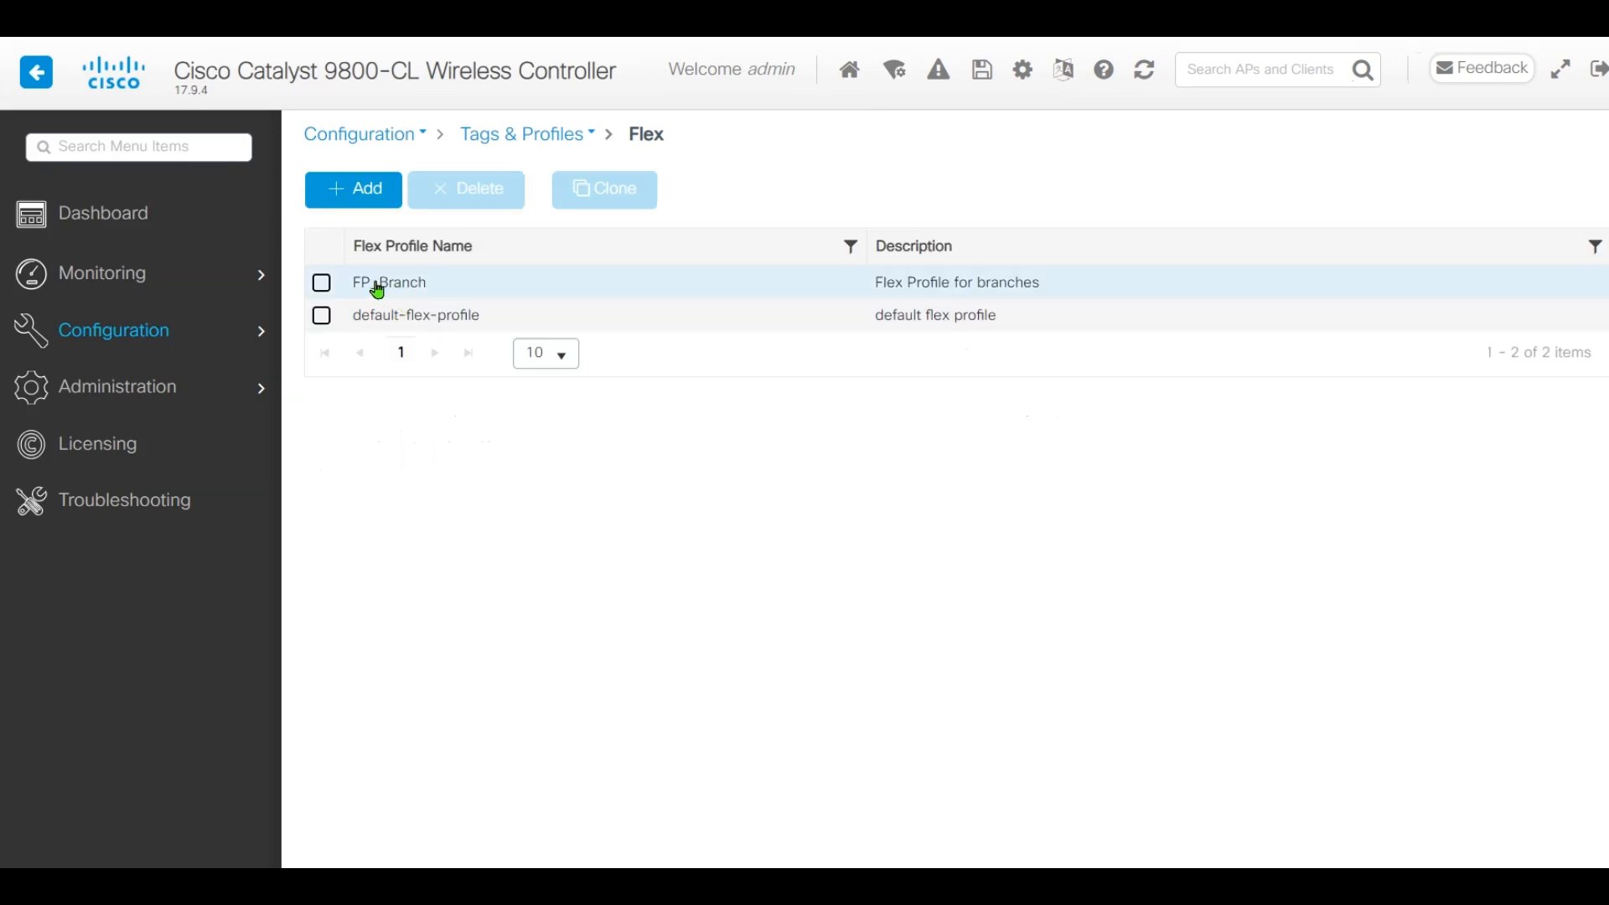
pyautogui.click(384, 285)
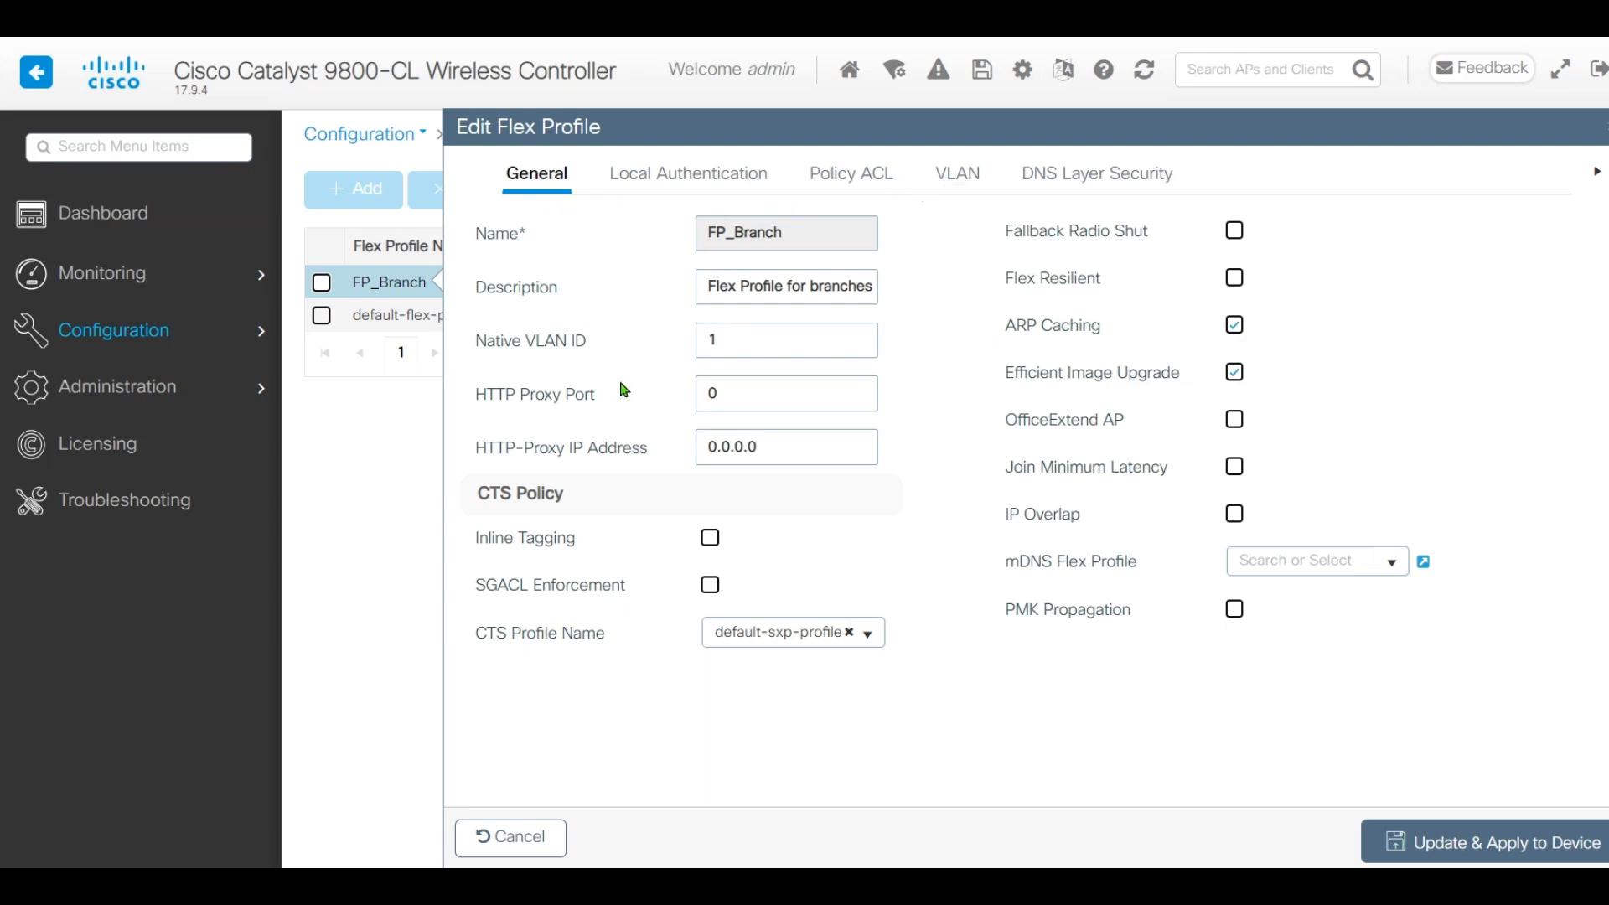
pyautogui.moveTo(475, 342); pyautogui.dragTo(622, 343)
pyautogui.click(640, 343)
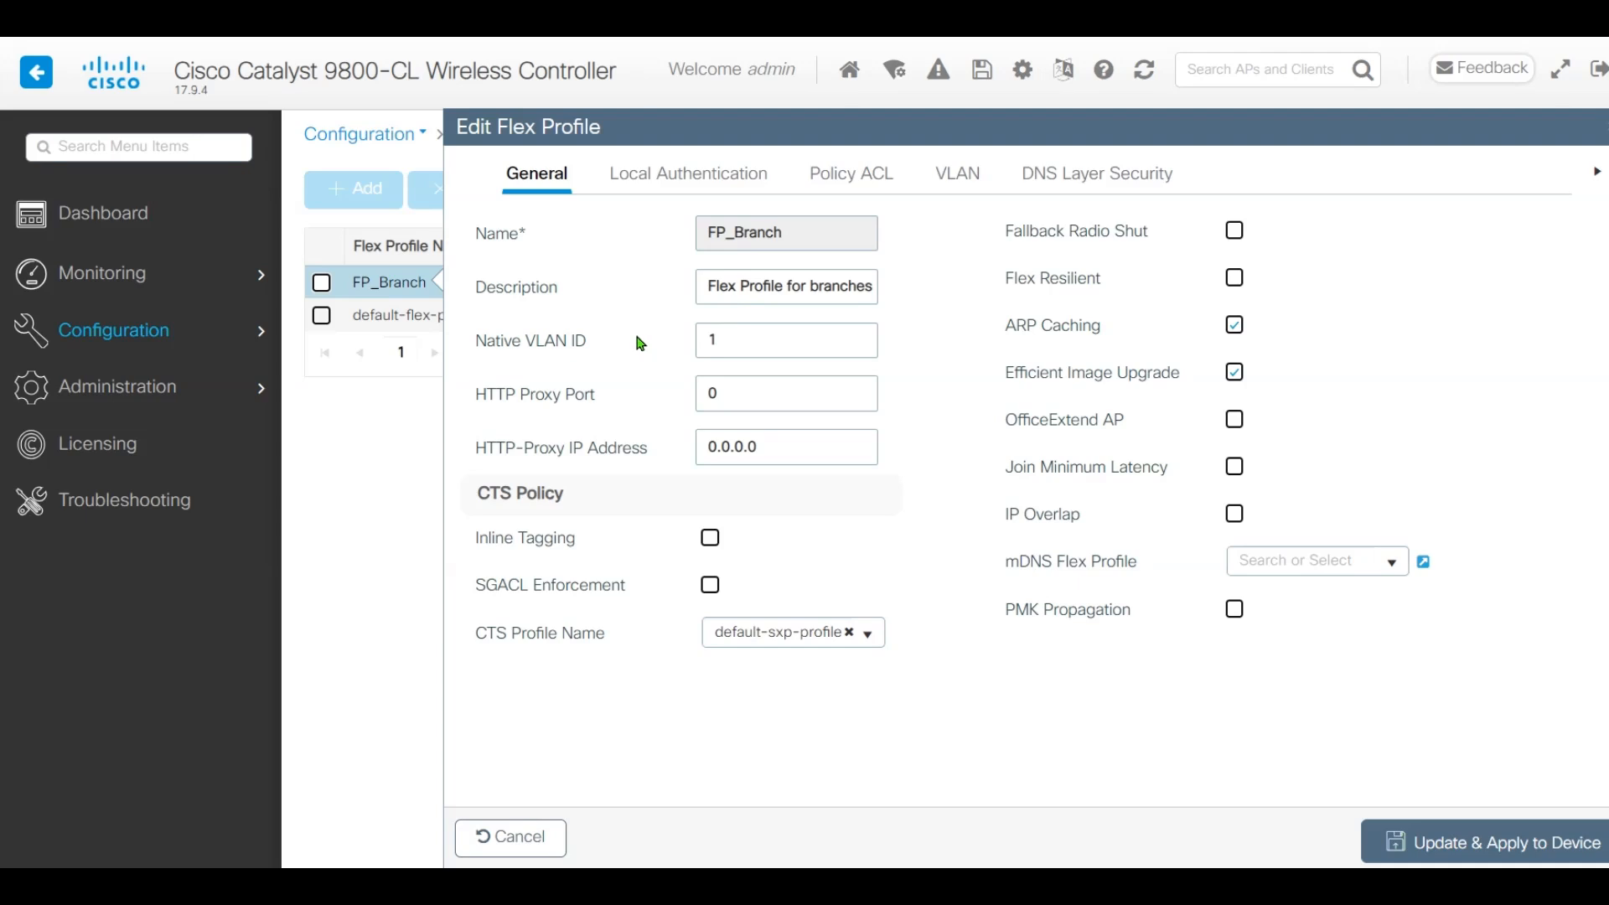
pyautogui.click(930, 173)
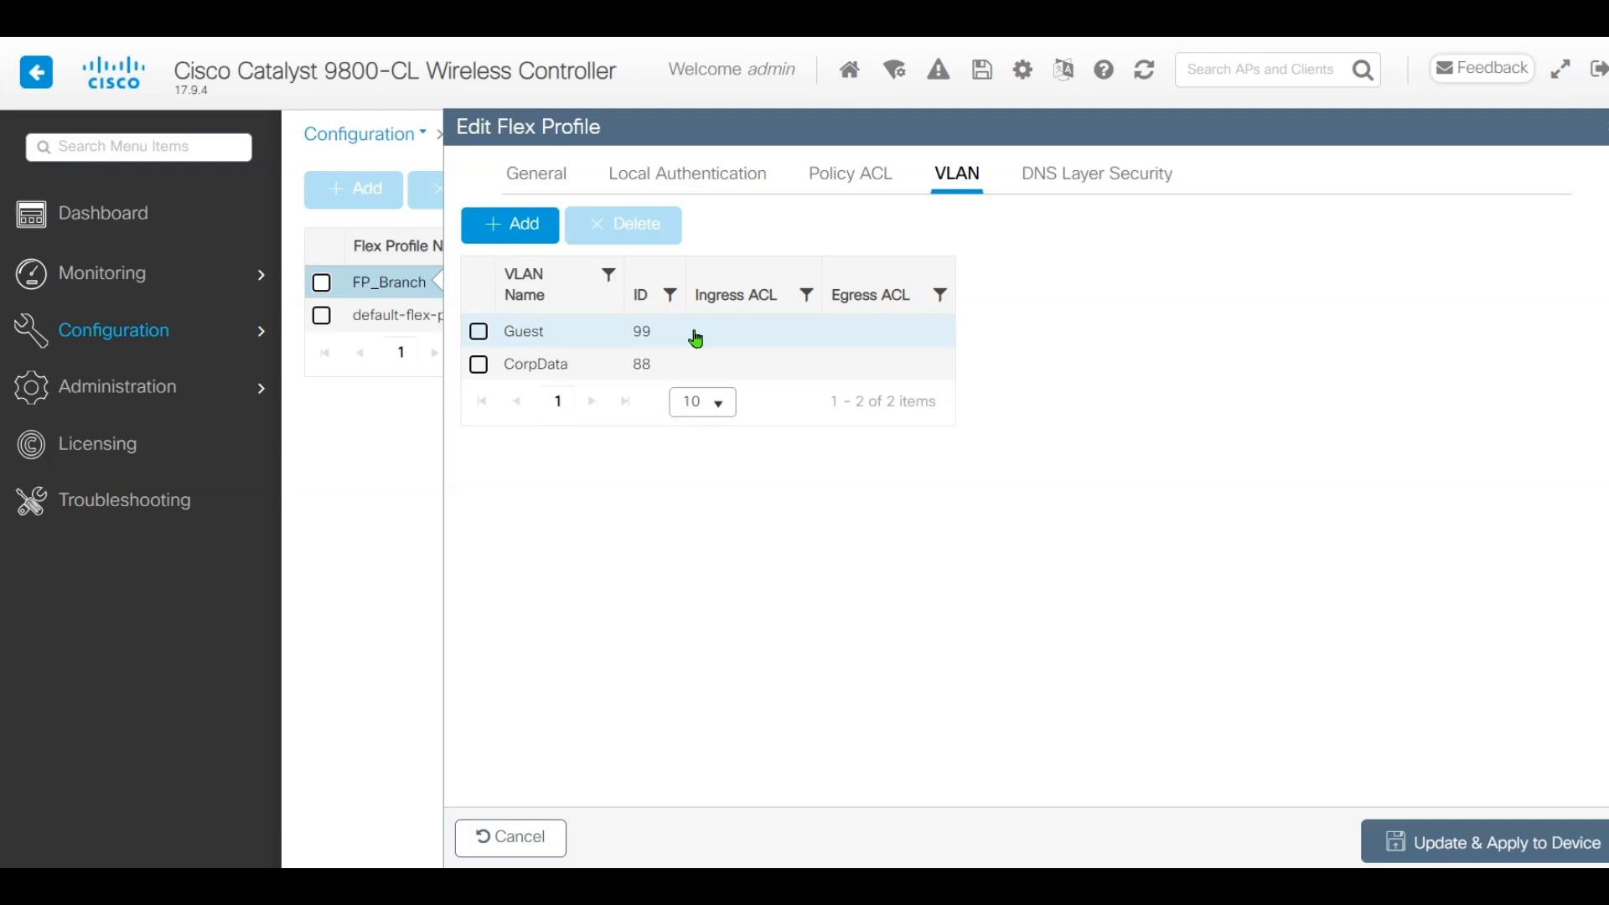
pyautogui.click(853, 177)
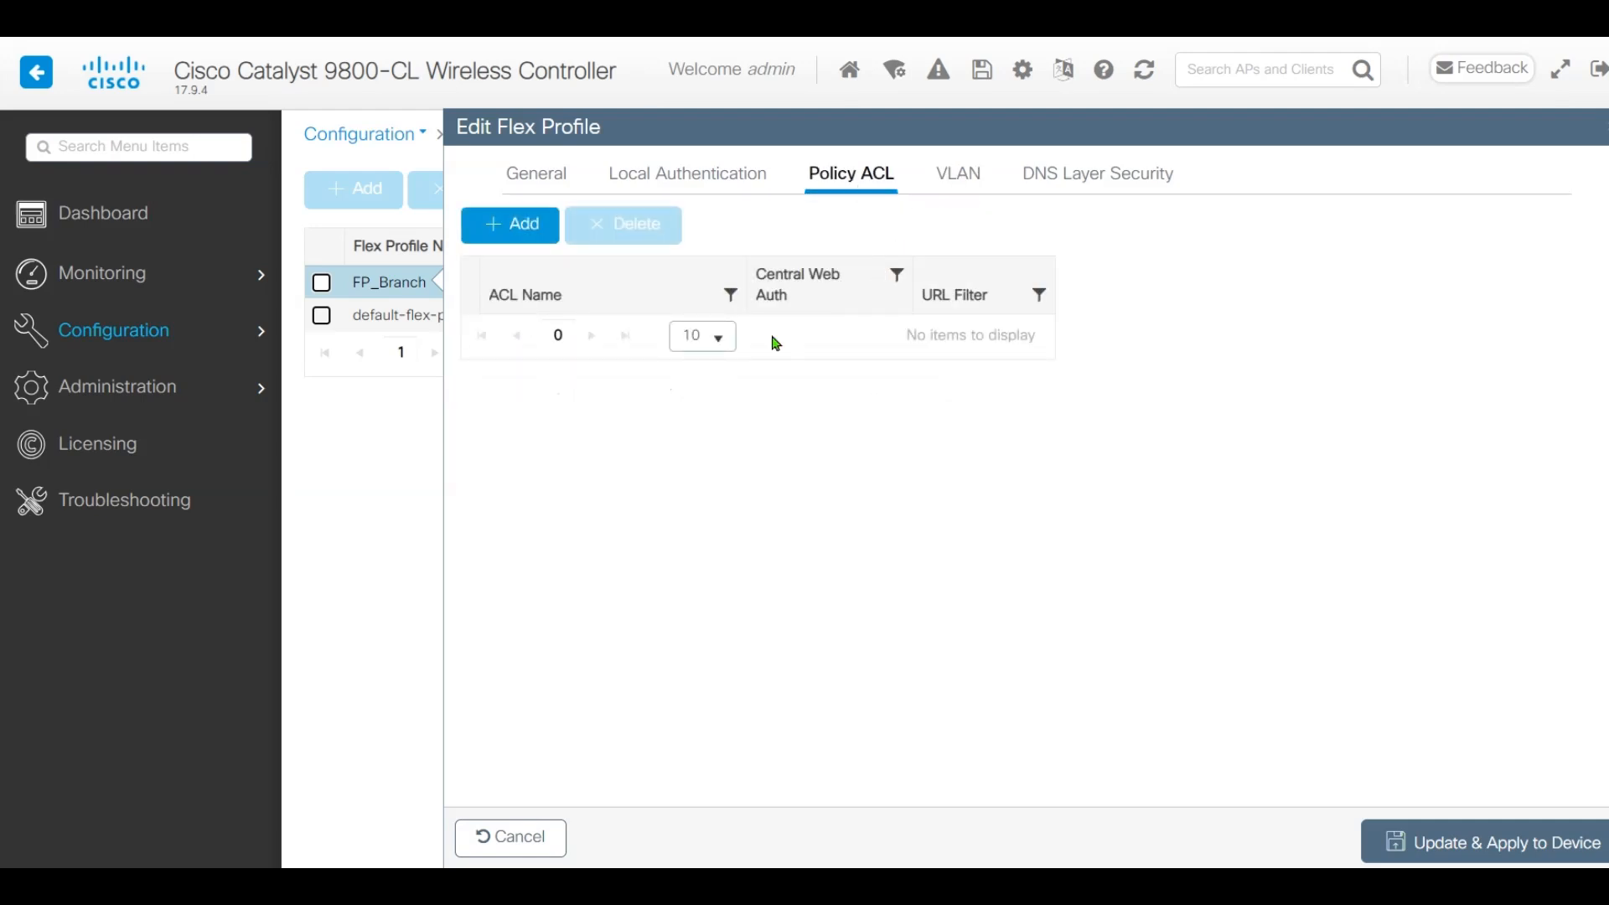
# Add CAPTIVE_PORTAL_REDIRECT as a policy ACL with Central Web Auth enabled, then apply to the device
pyautogui.click(533, 222)
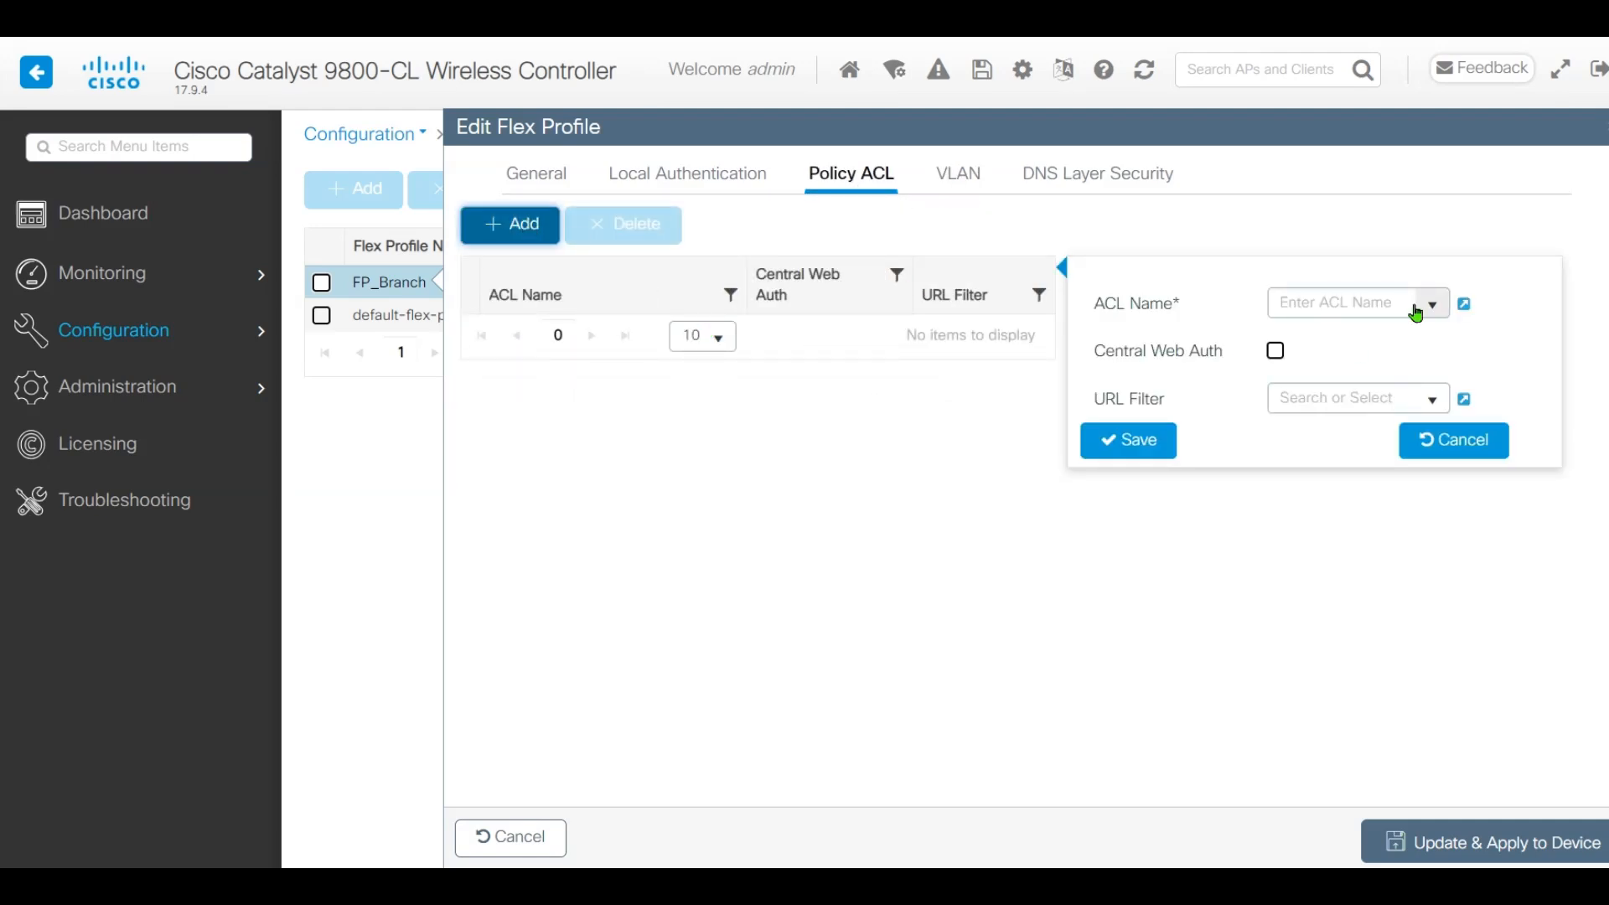
pyautogui.click(1416, 314)
pyautogui.click(1378, 329)
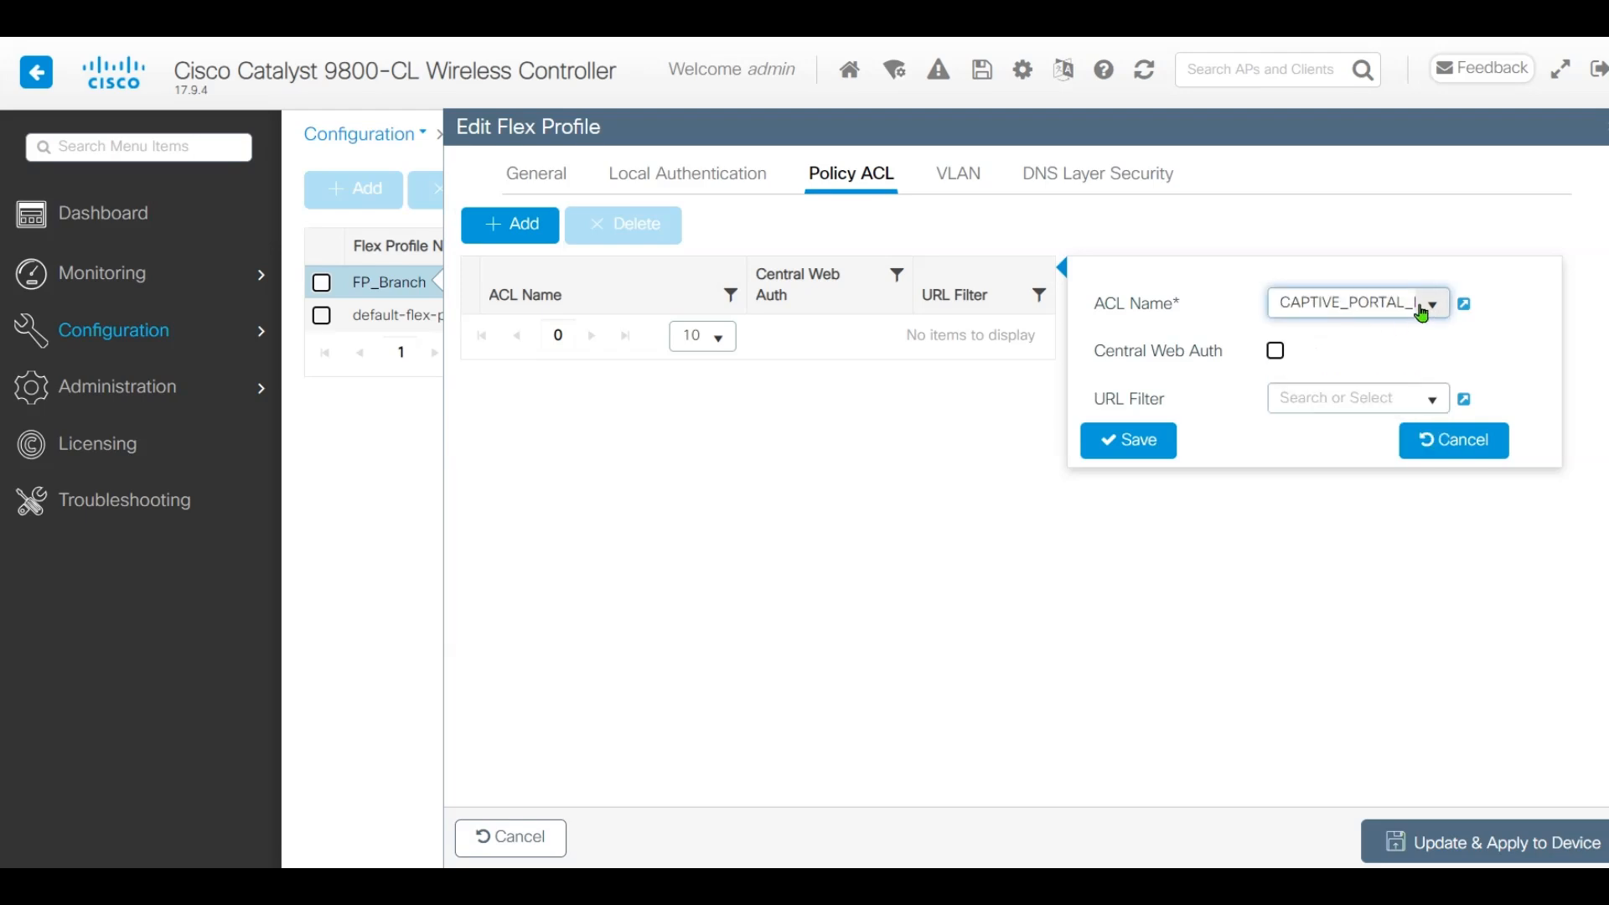
pyautogui.moveTo(1329, 302); pyautogui.dragTo(1415, 305)
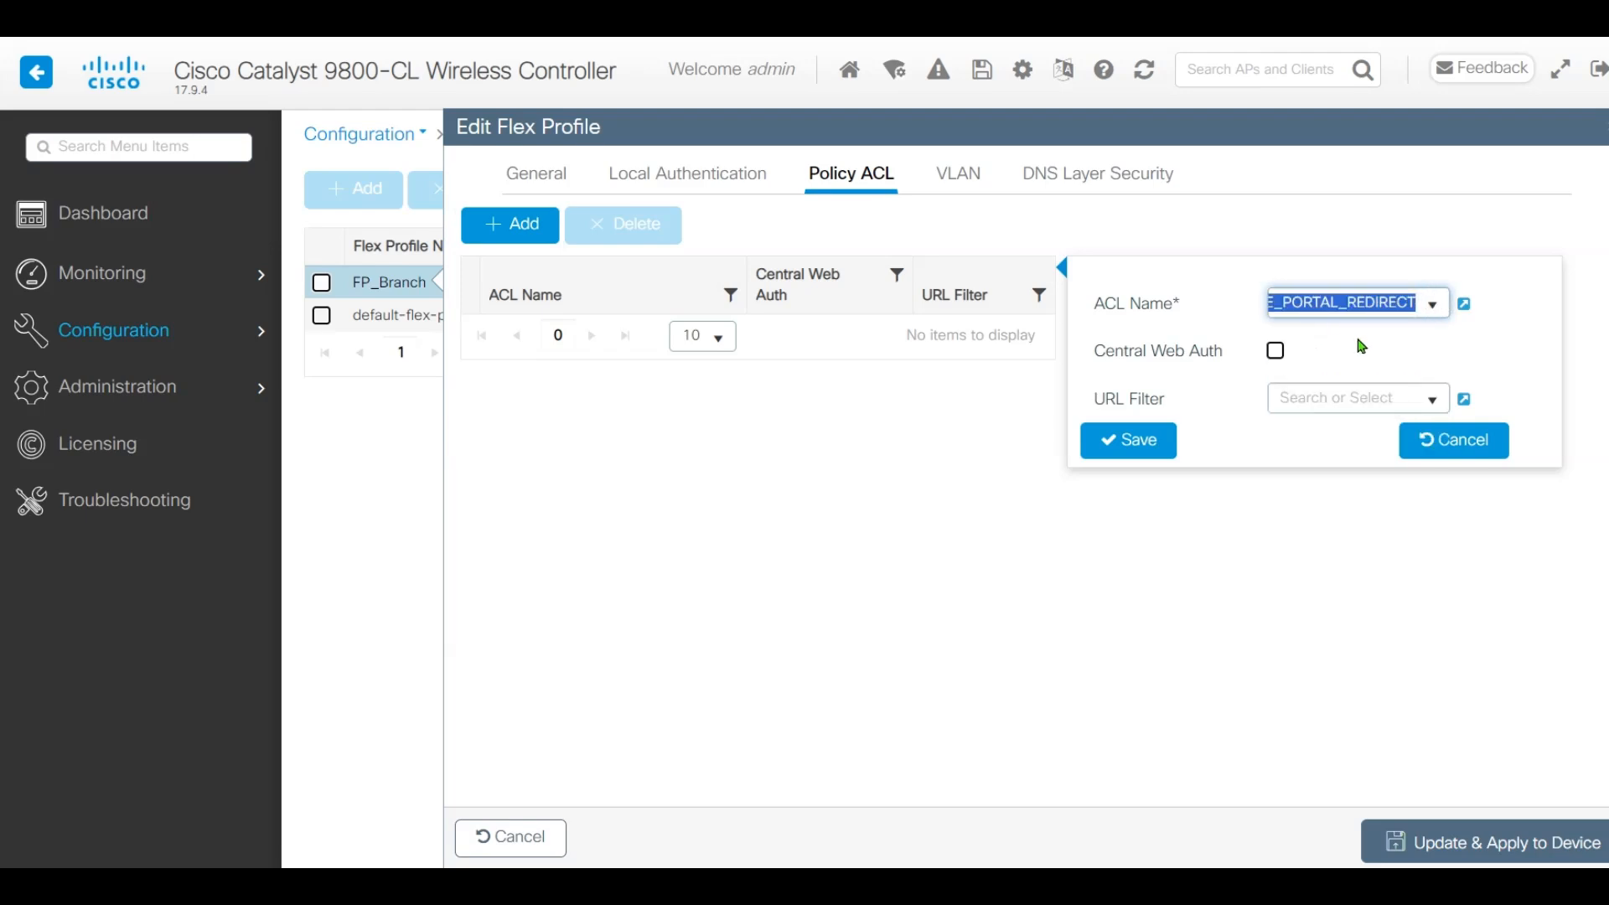
pyautogui.click(1276, 350)
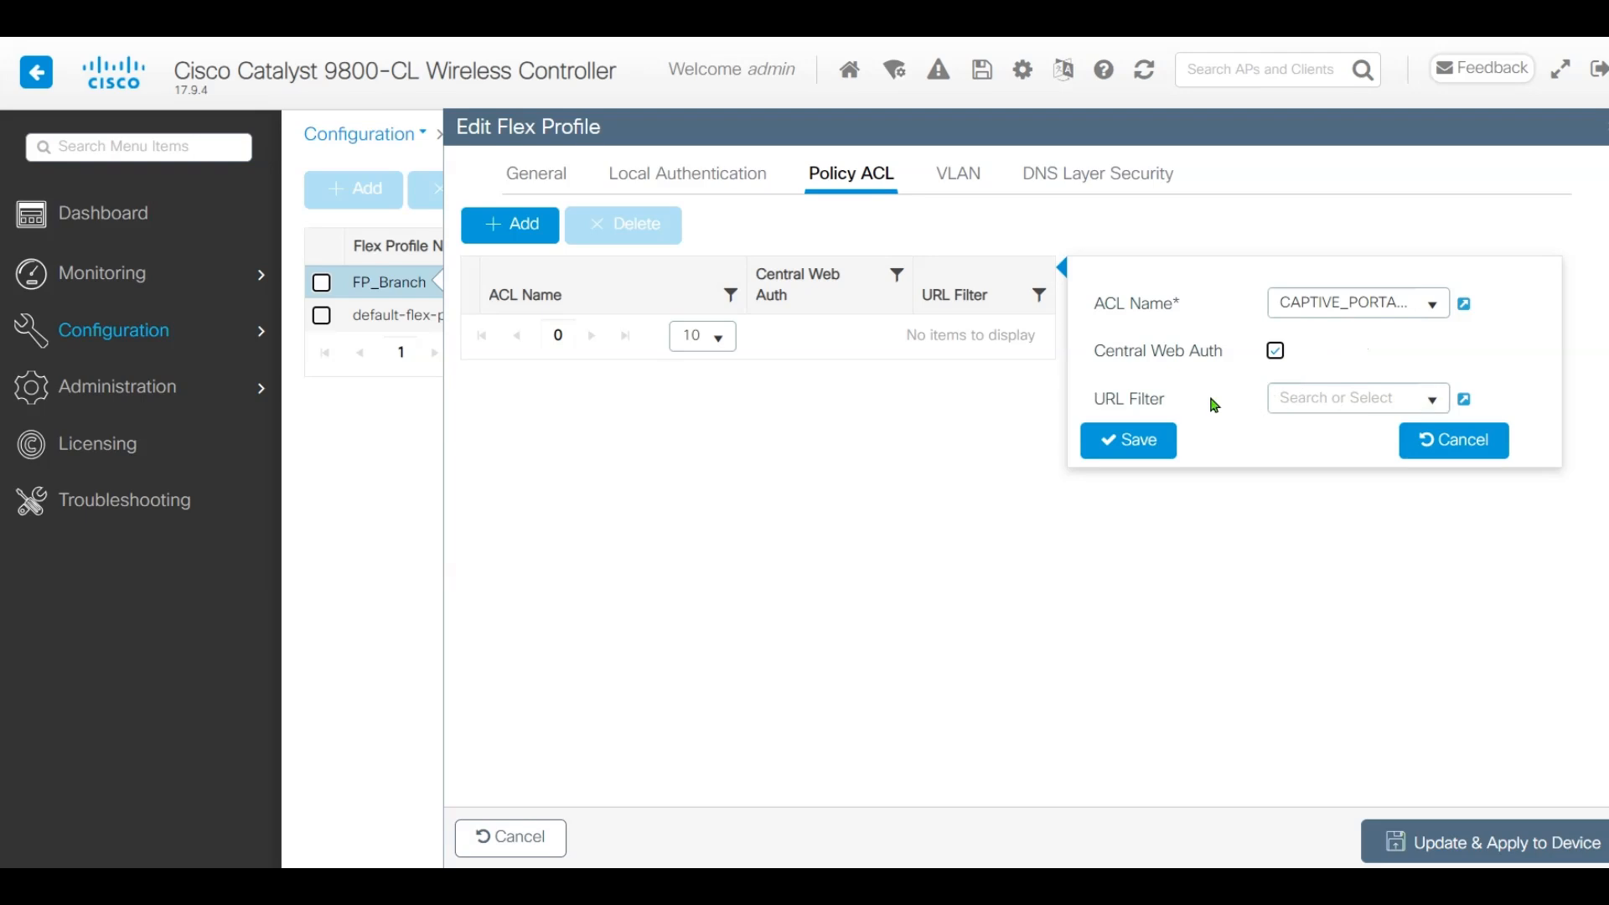
pyautogui.click(1144, 458)
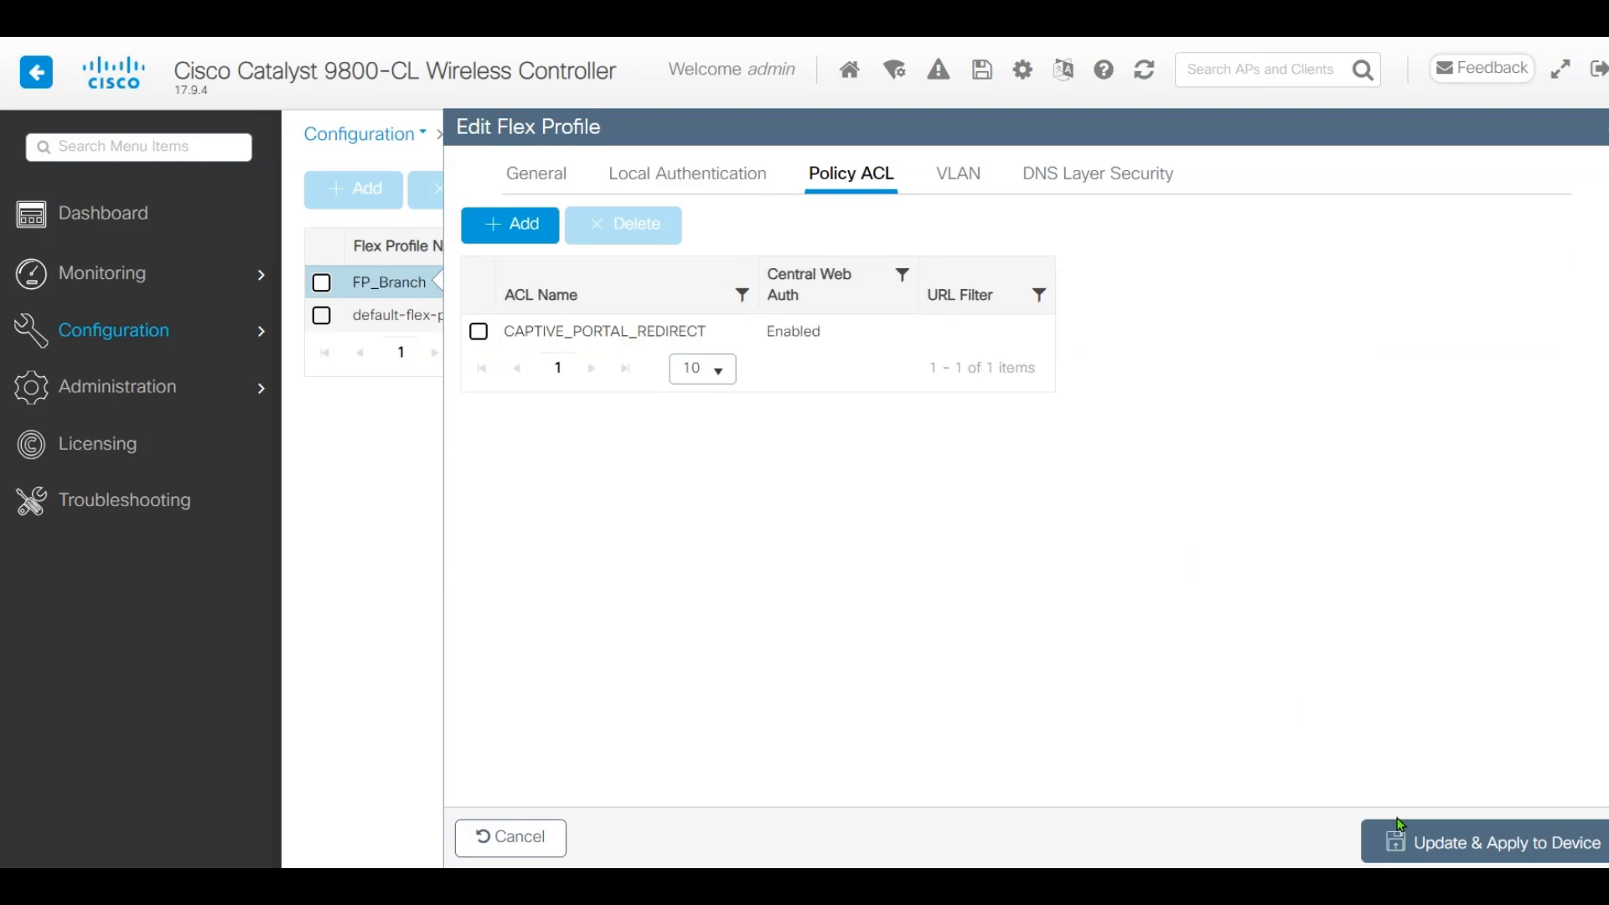
pyautogui.click(1448, 851)
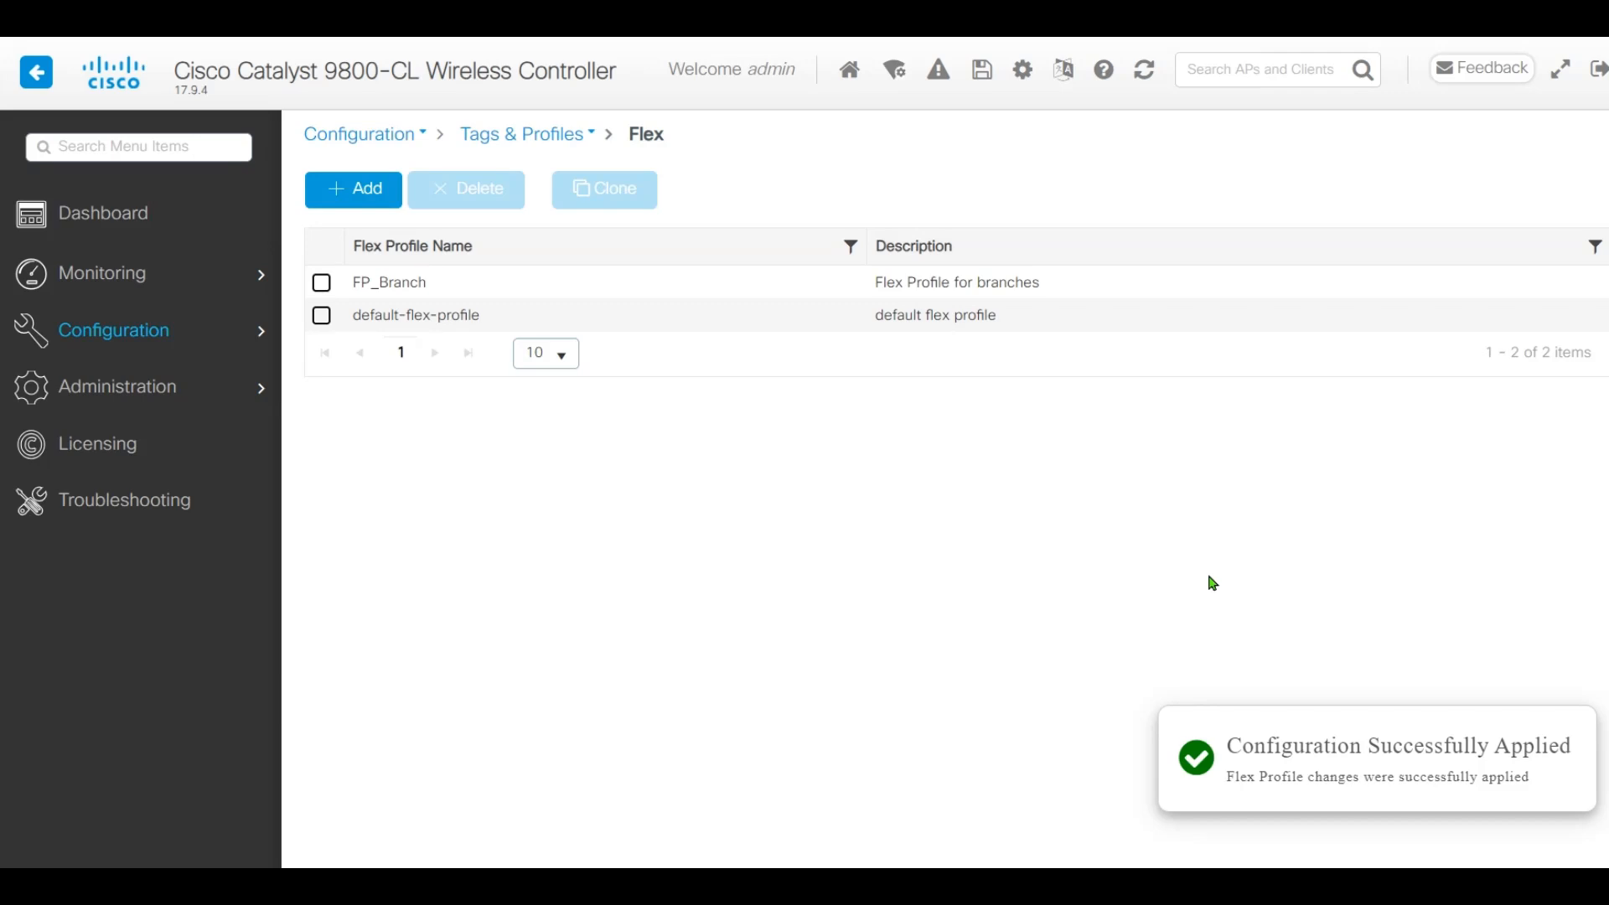
# Reapply the ST_Branch_01 site tag to the controller
pyautogui.moveTo(156, 333)
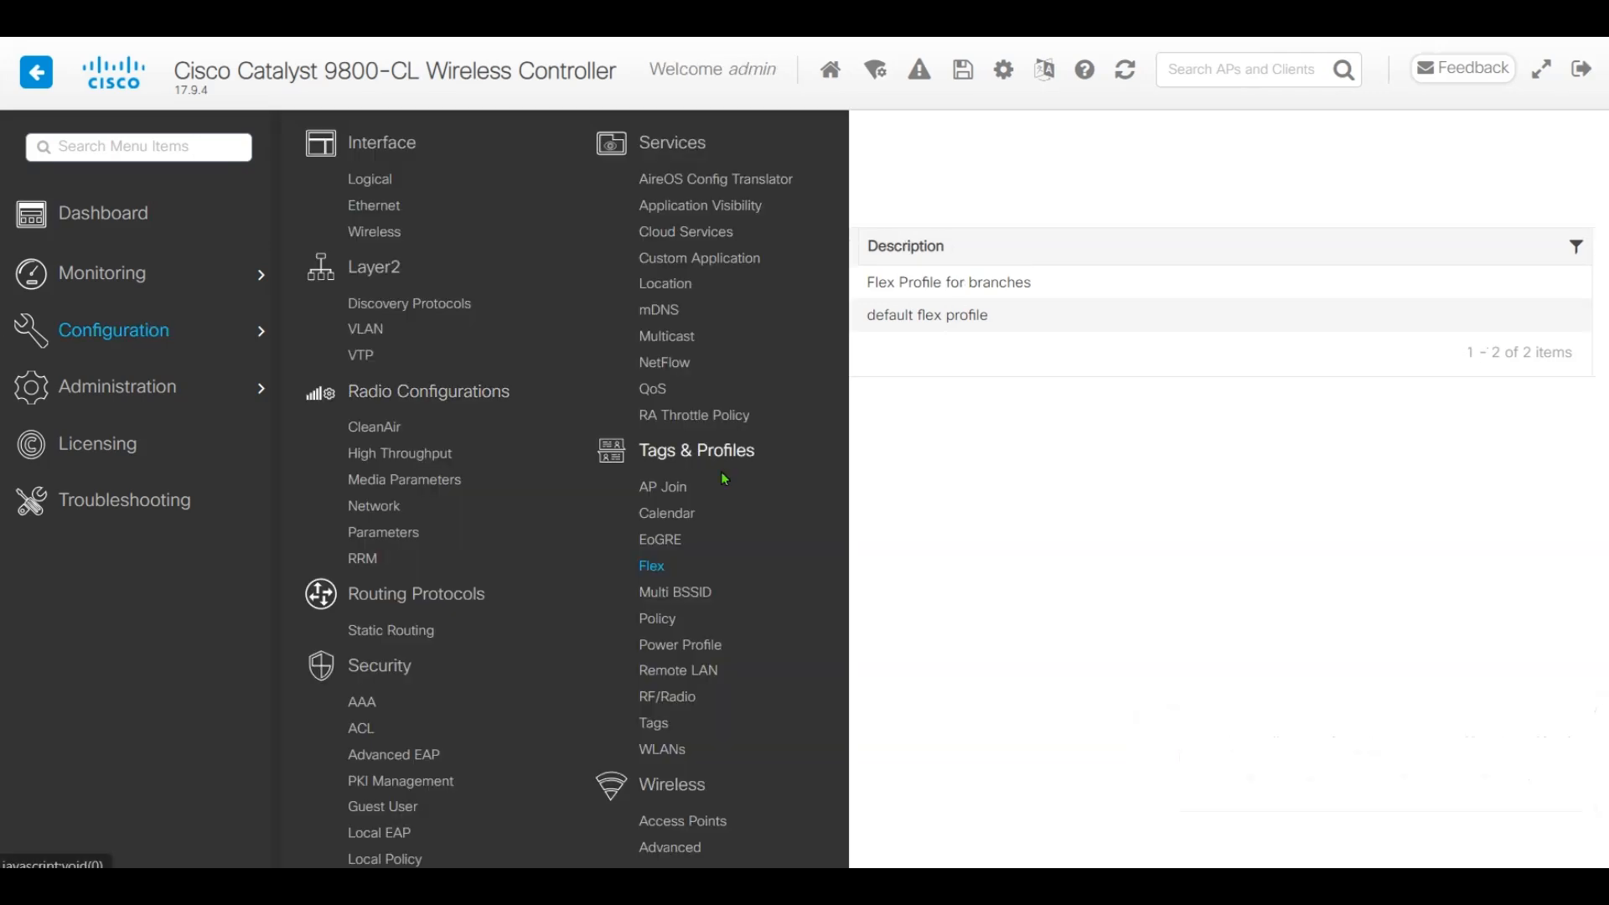
pyautogui.click(655, 723)
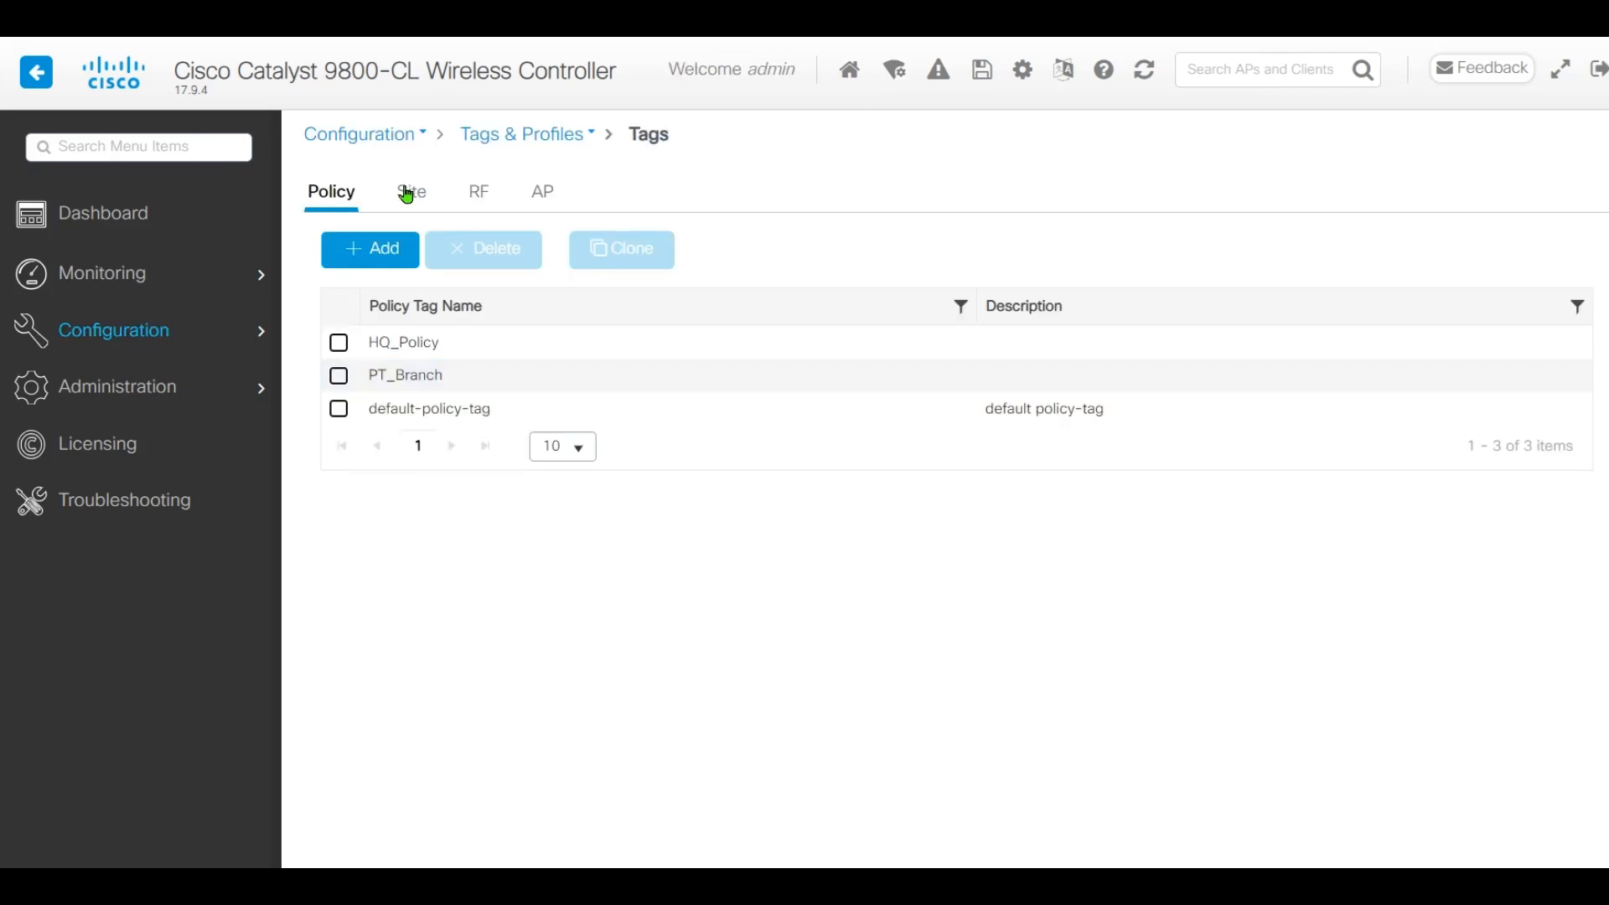
pyautogui.click(408, 195)
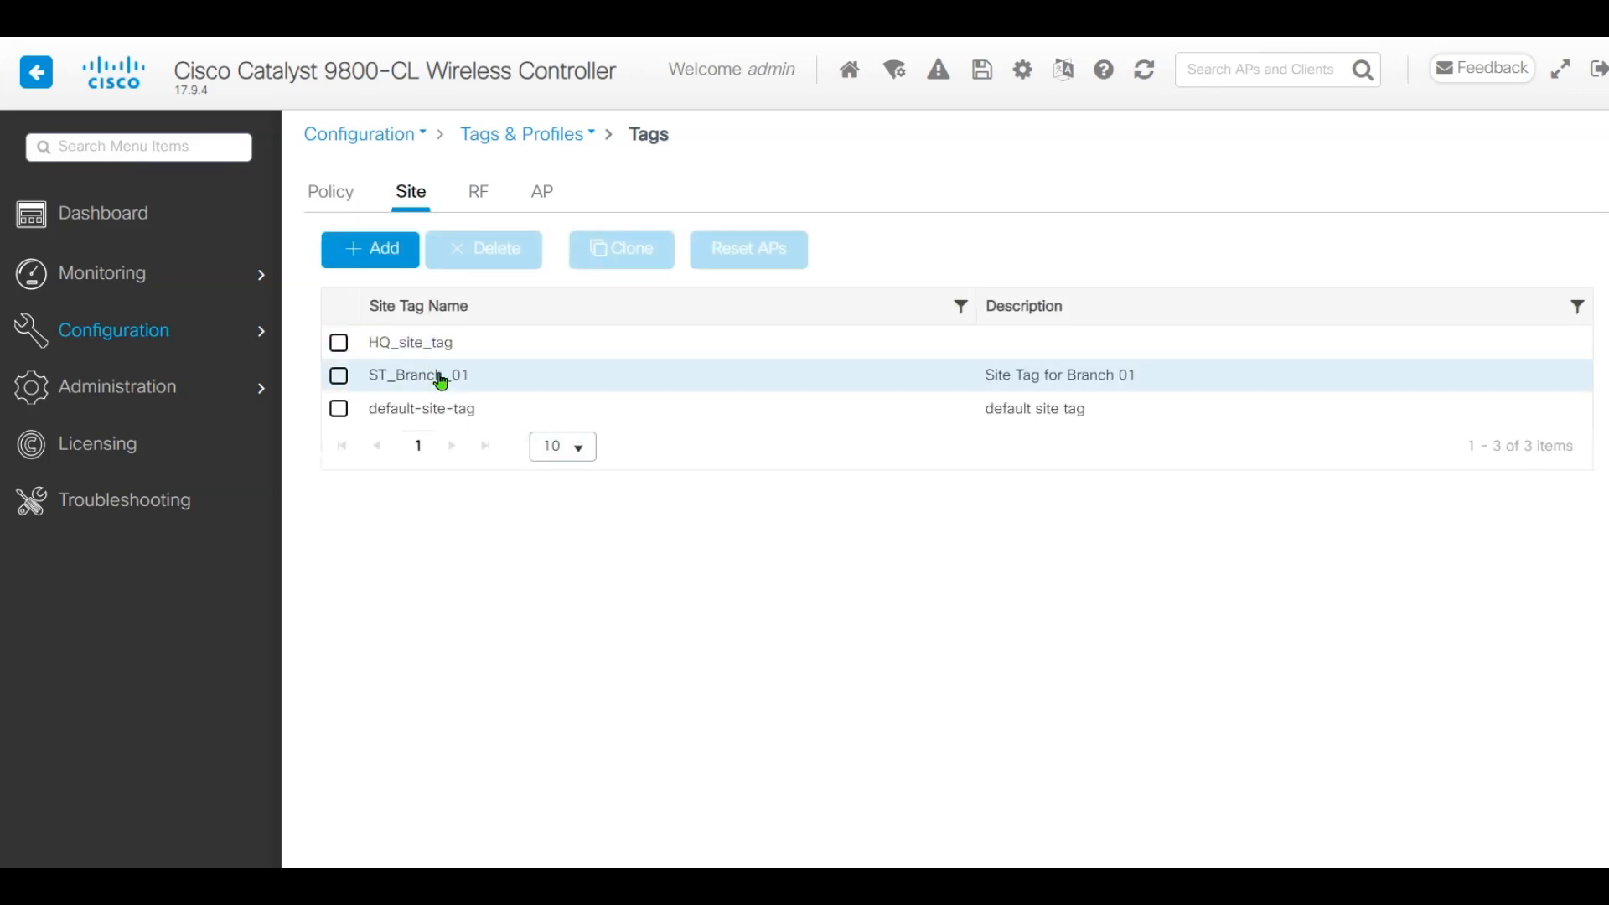
pyautogui.click(438, 375)
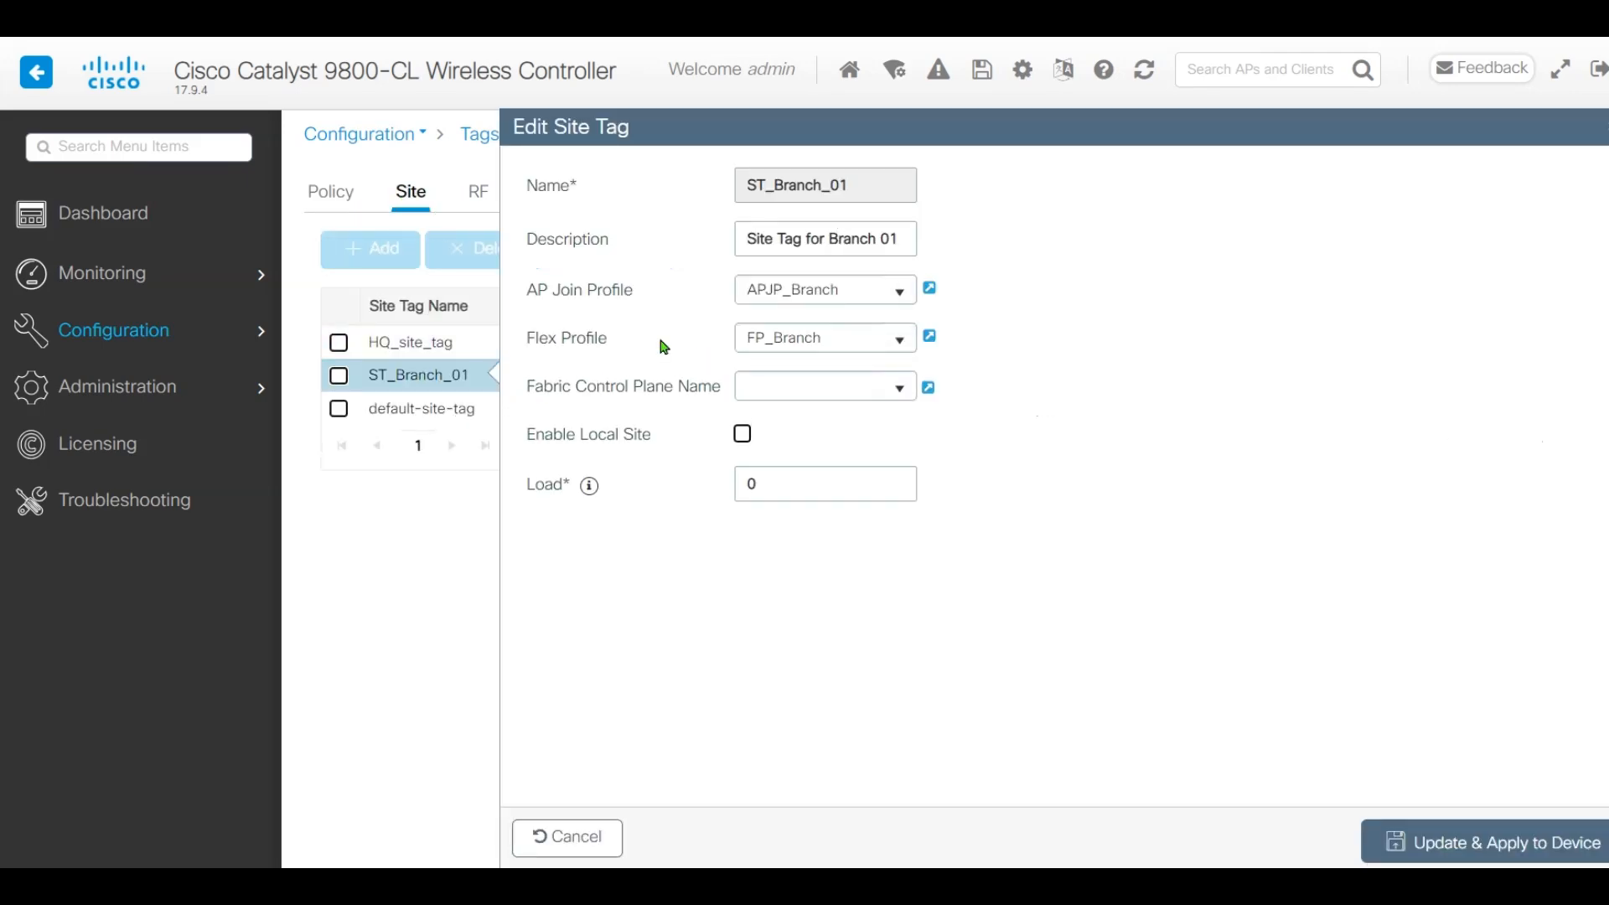
pyautogui.moveTo(542, 287); pyautogui.dragTo(630, 289)
pyautogui.click(657, 311)
pyautogui.moveTo(533, 338); pyautogui.dragTo(639, 349)
pyautogui.click(639, 350)
pyautogui.click(1478, 838)
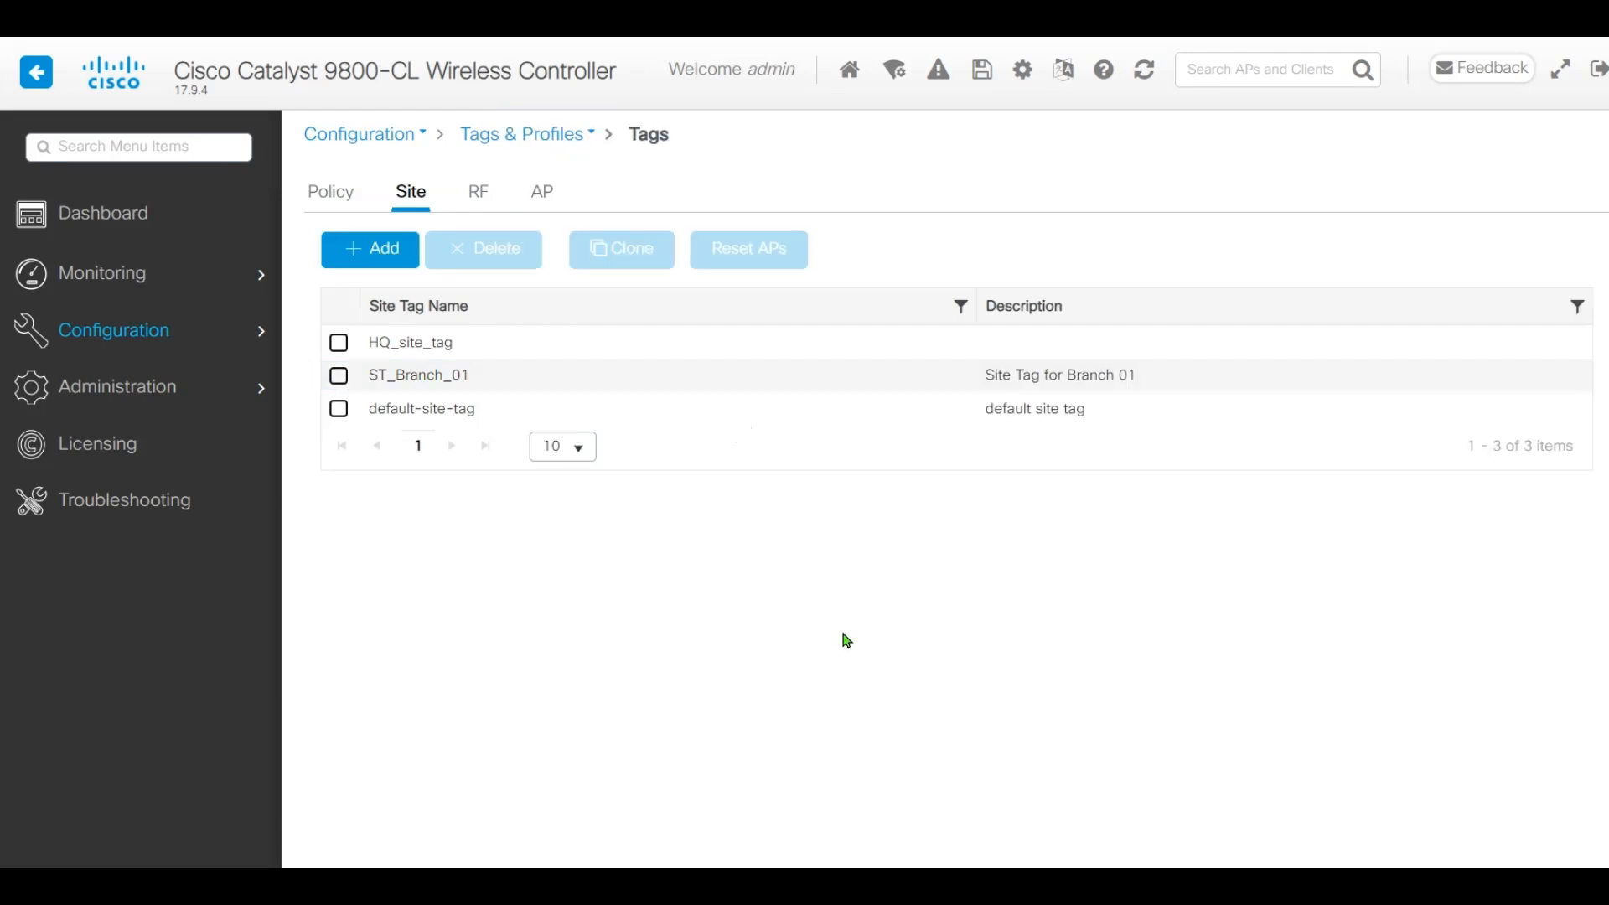
# Reapply Branch-AP-9136-1 with its PT_Branch, ST_Branch_01 and RFT_Branch tags
pyautogui.click(193, 352)
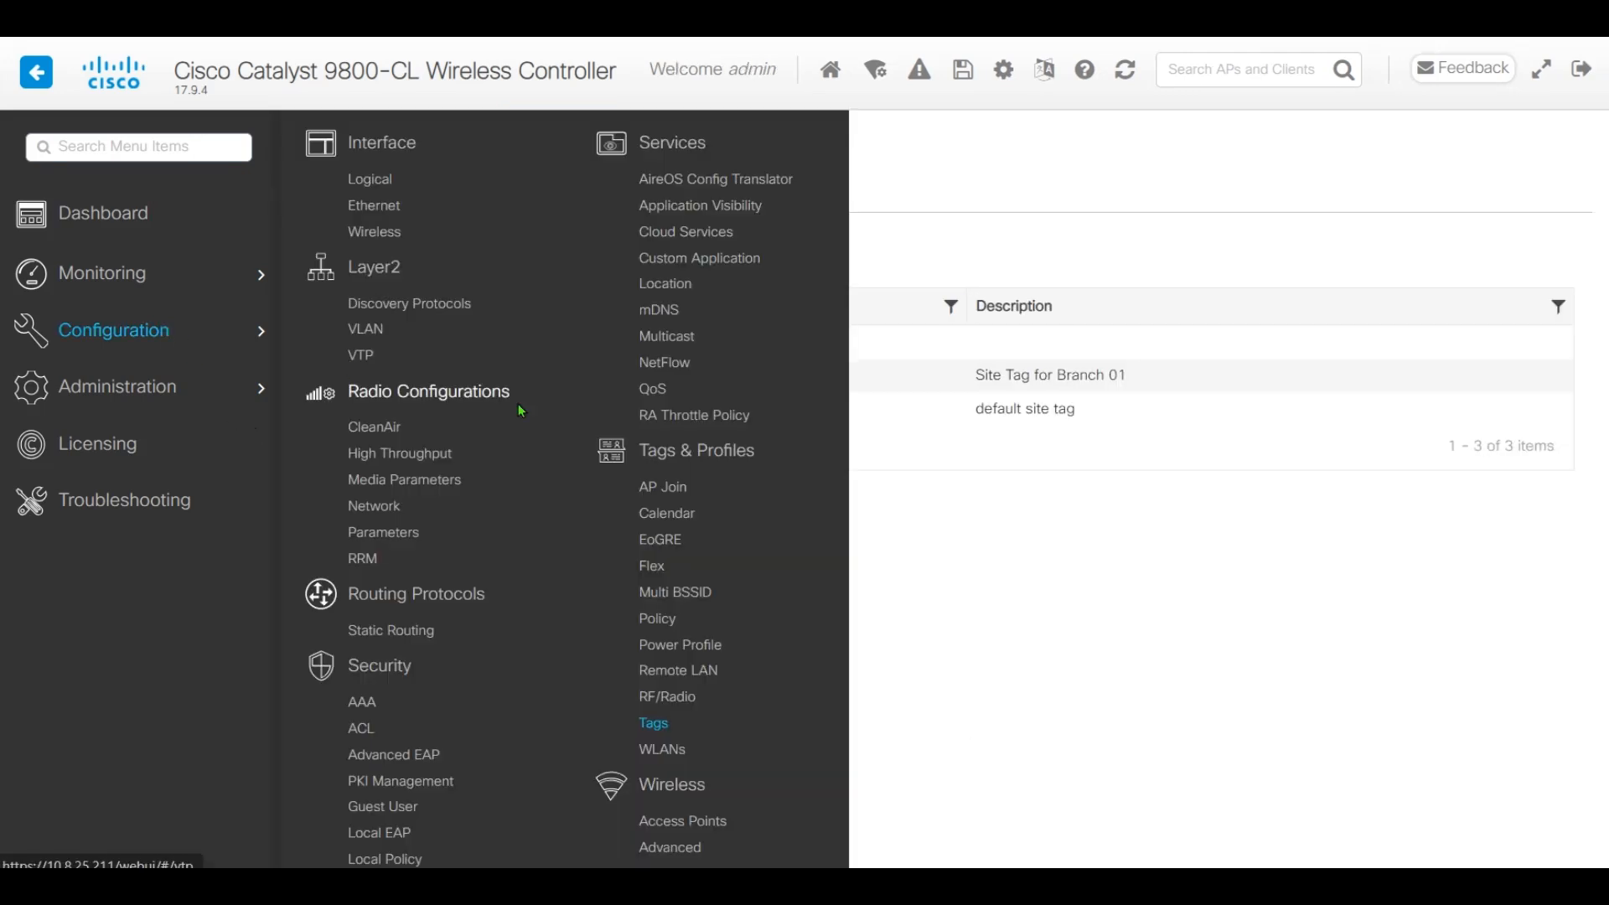
pyautogui.click(674, 821)
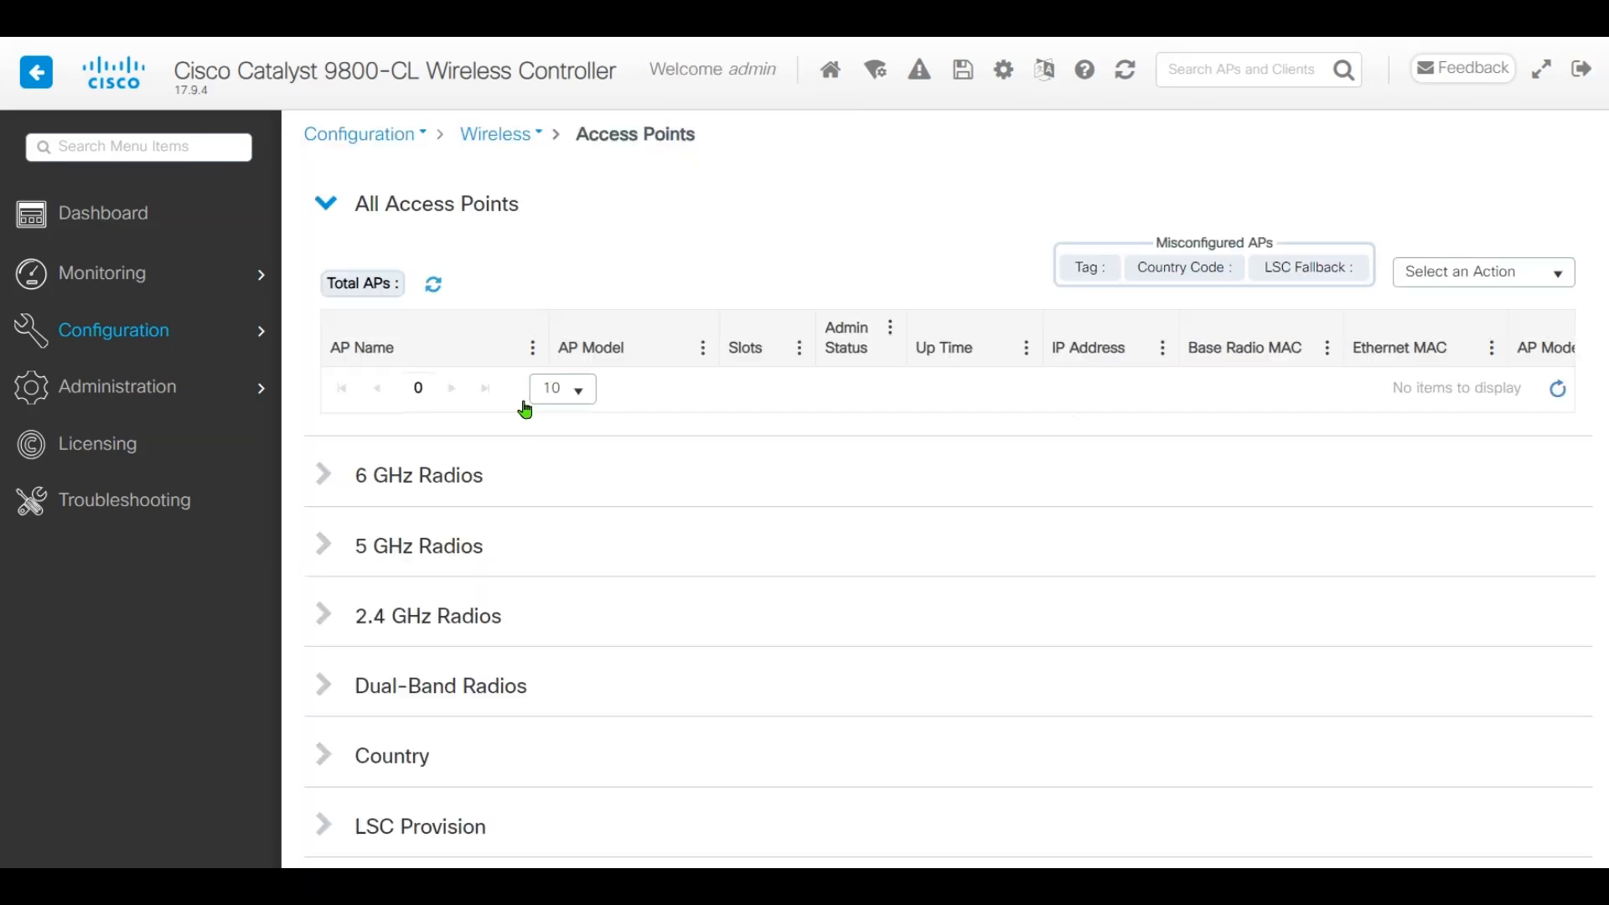
pyautogui.click(452, 401)
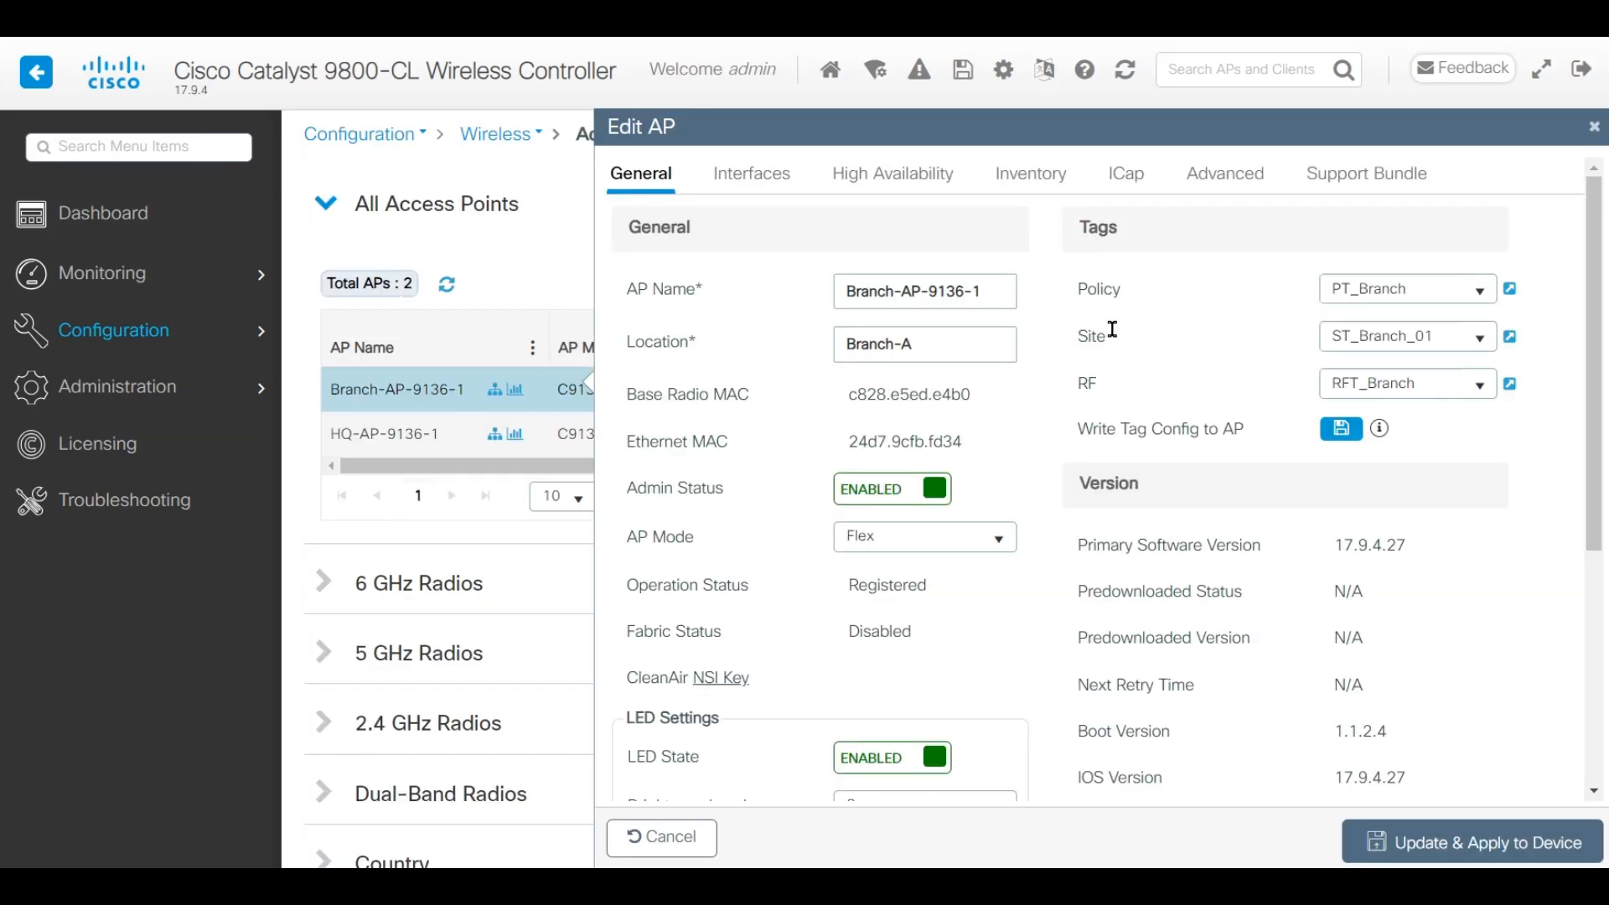
pyautogui.moveTo(1081, 291); pyautogui.dragTo(1177, 299)
pyautogui.moveTo(1074, 338); pyautogui.dragTo(1106, 387)
pyautogui.click(1128, 387)
pyautogui.click(1436, 848)
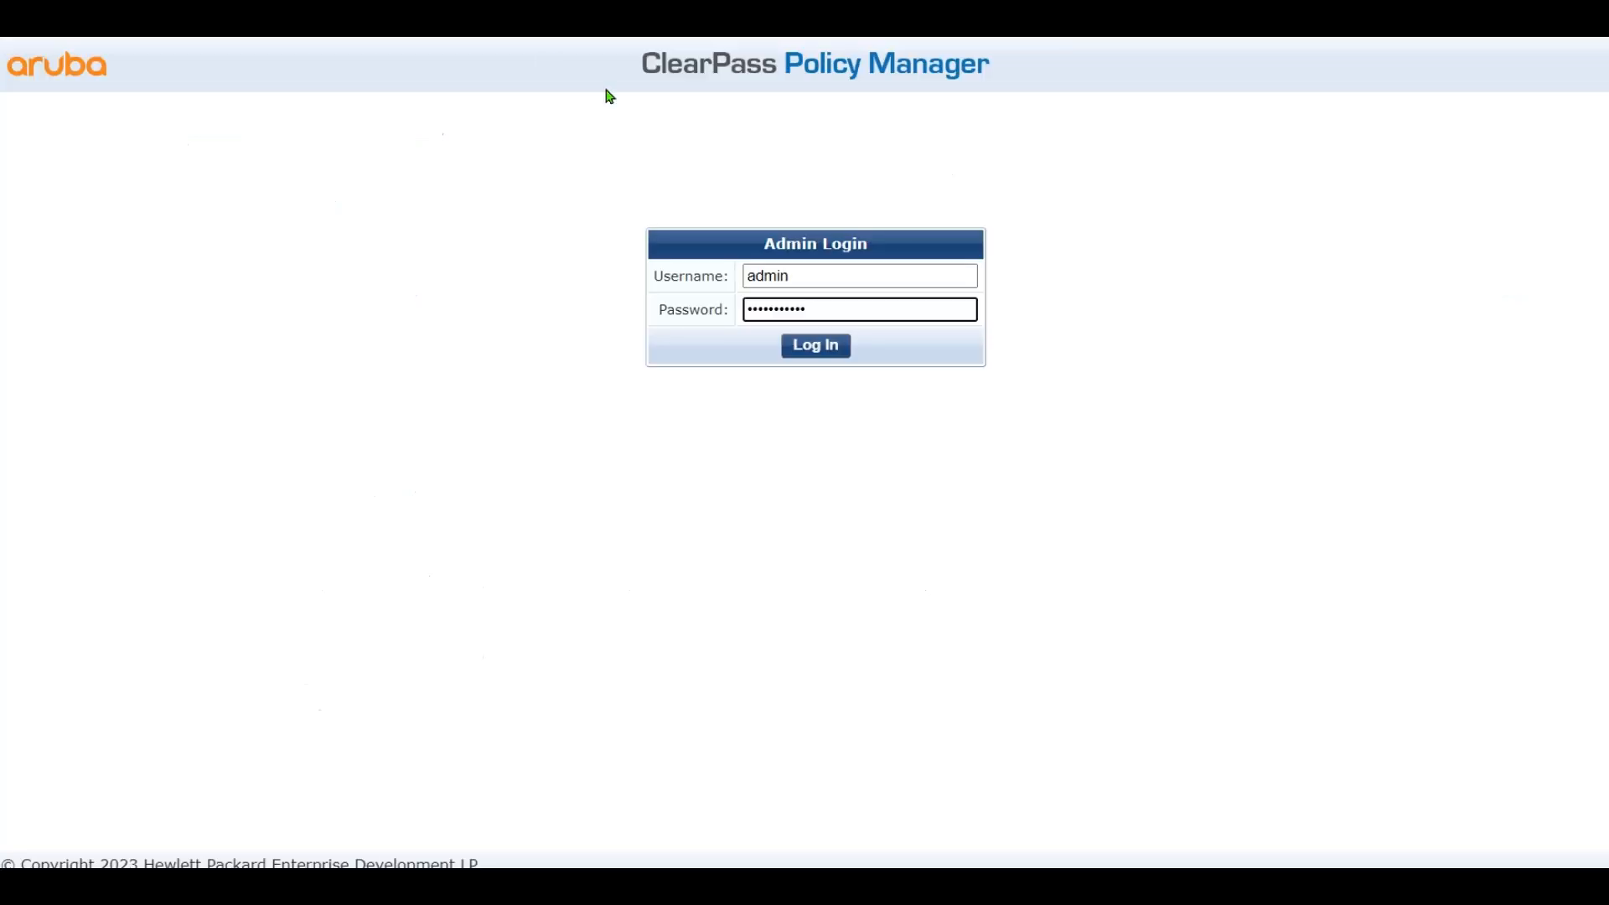
# Sign in to ClearPass and go to the Certificate Trust List
pyautogui.click(823, 352)
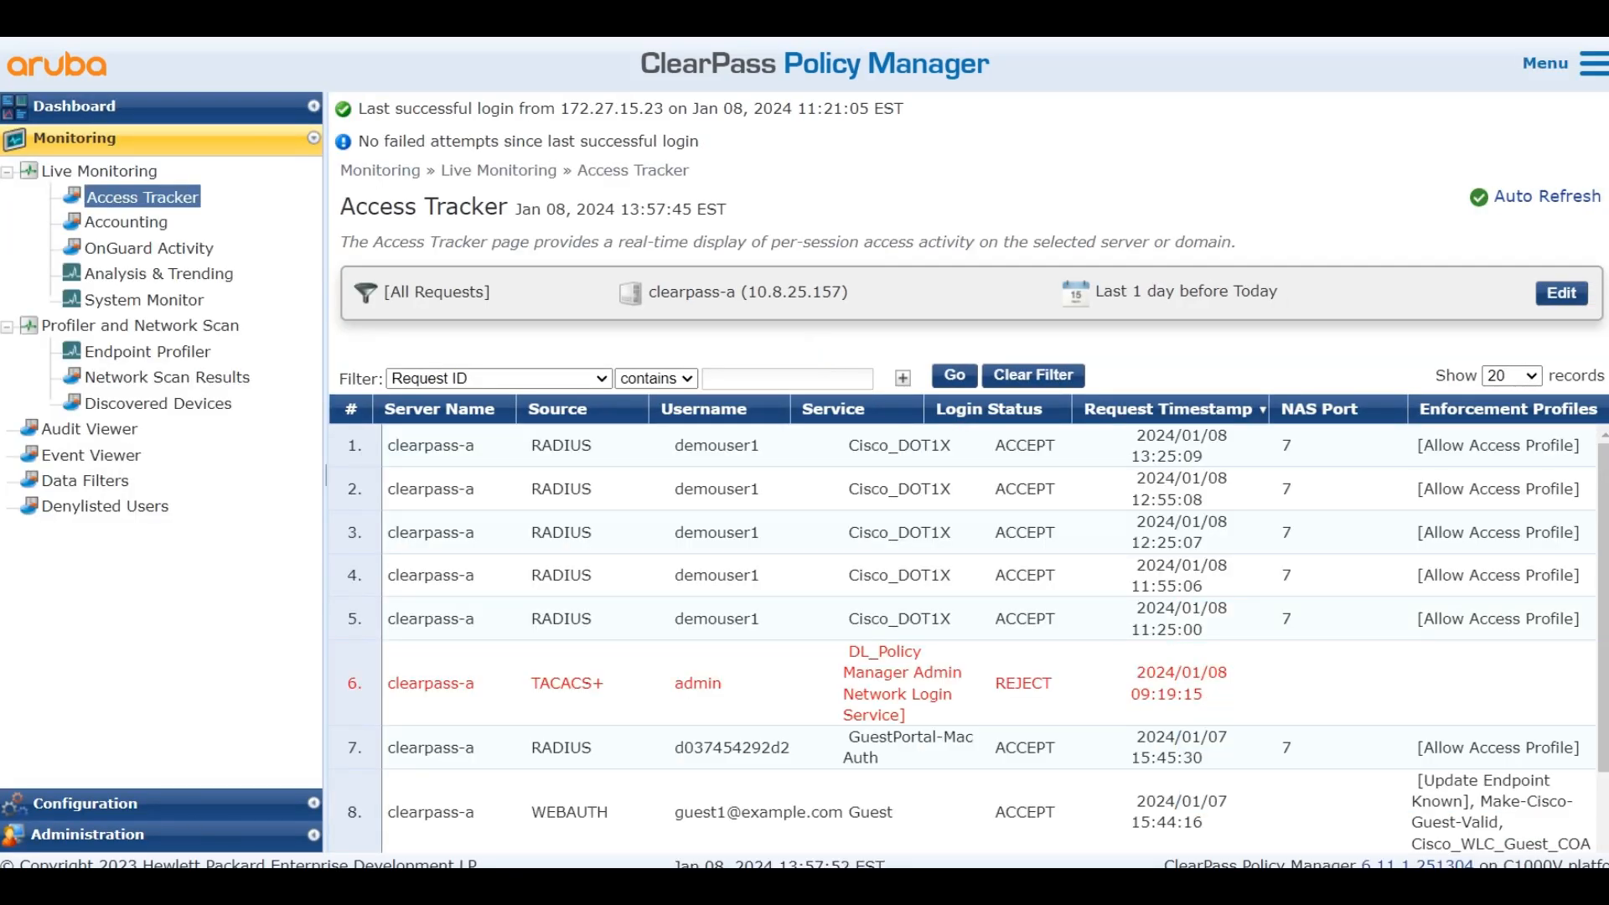
pyautogui.click(82, 837)
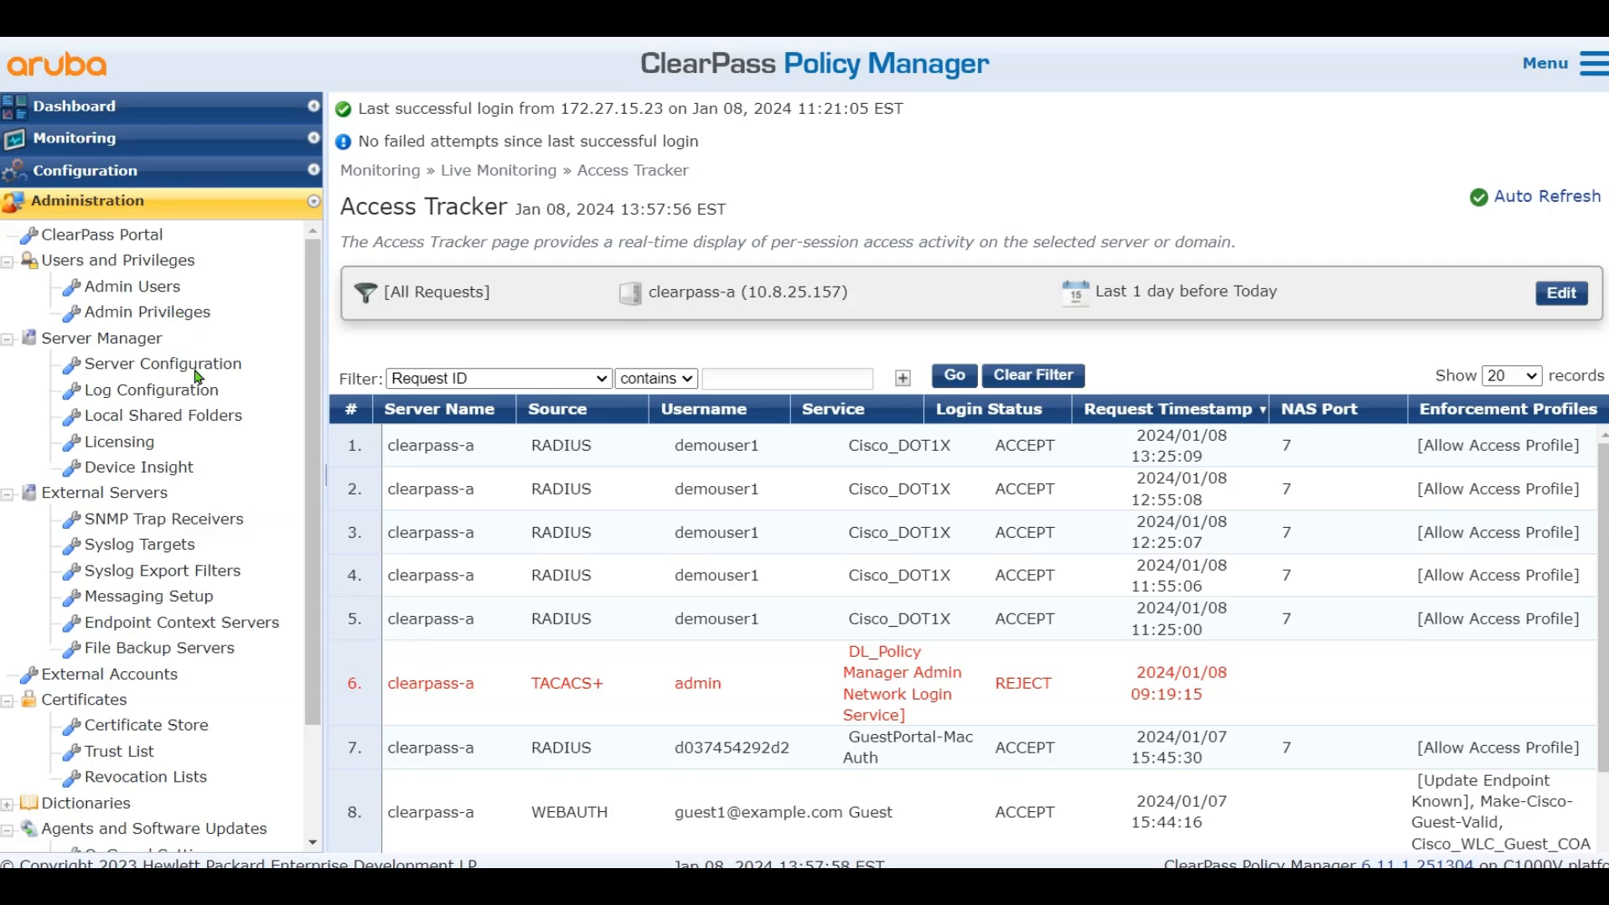
pyautogui.scroll(-3, 207, 417)
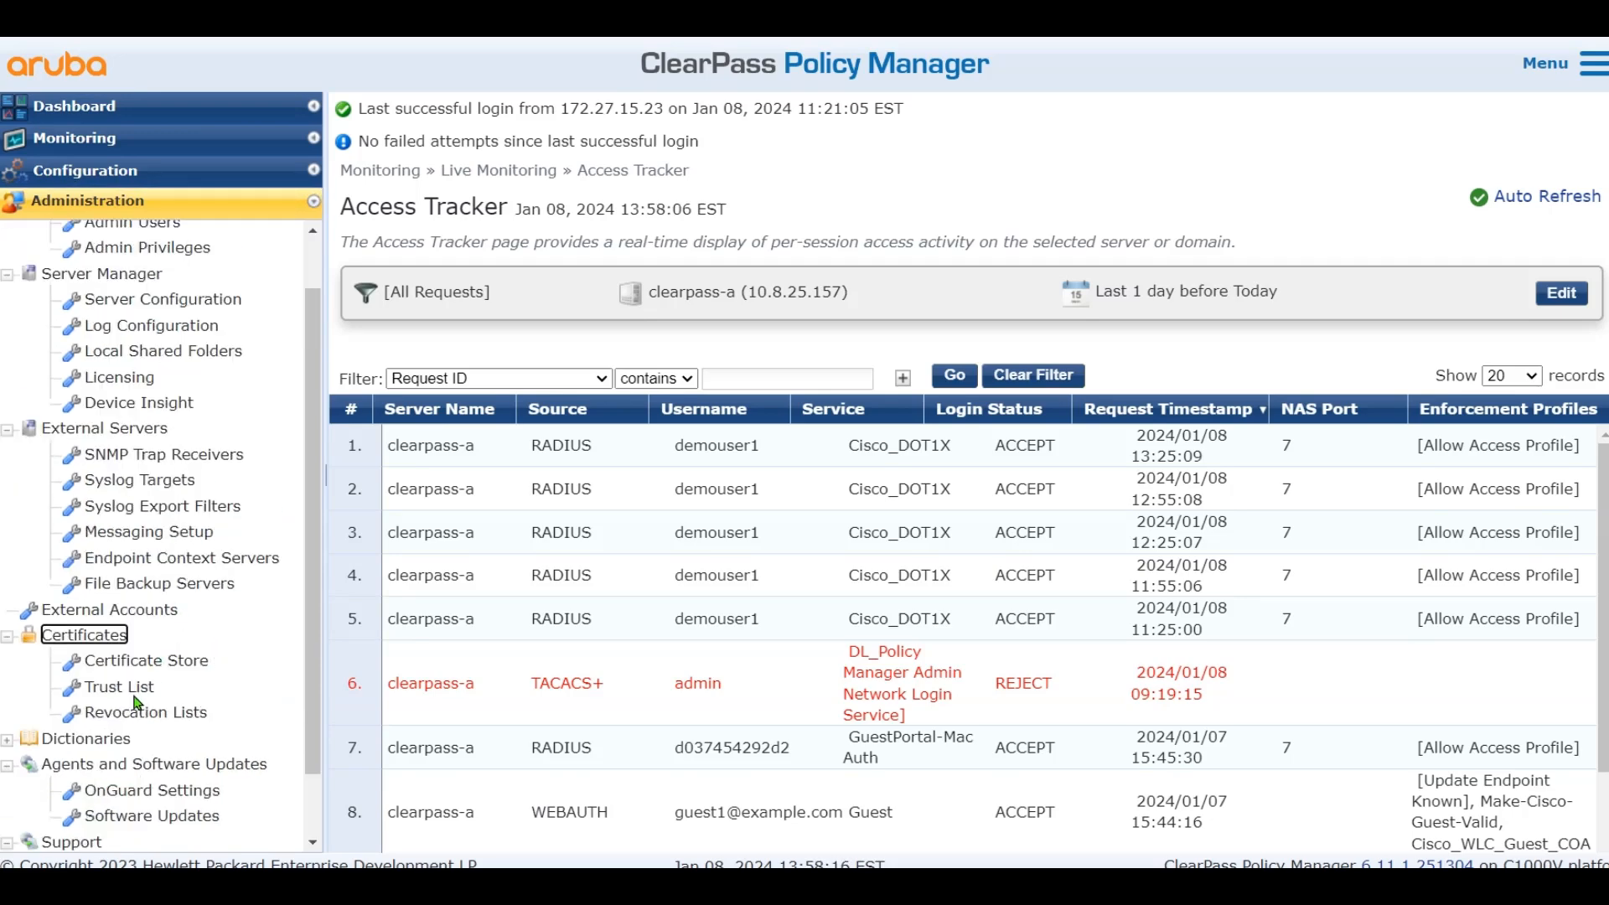
pyautogui.click(125, 689)
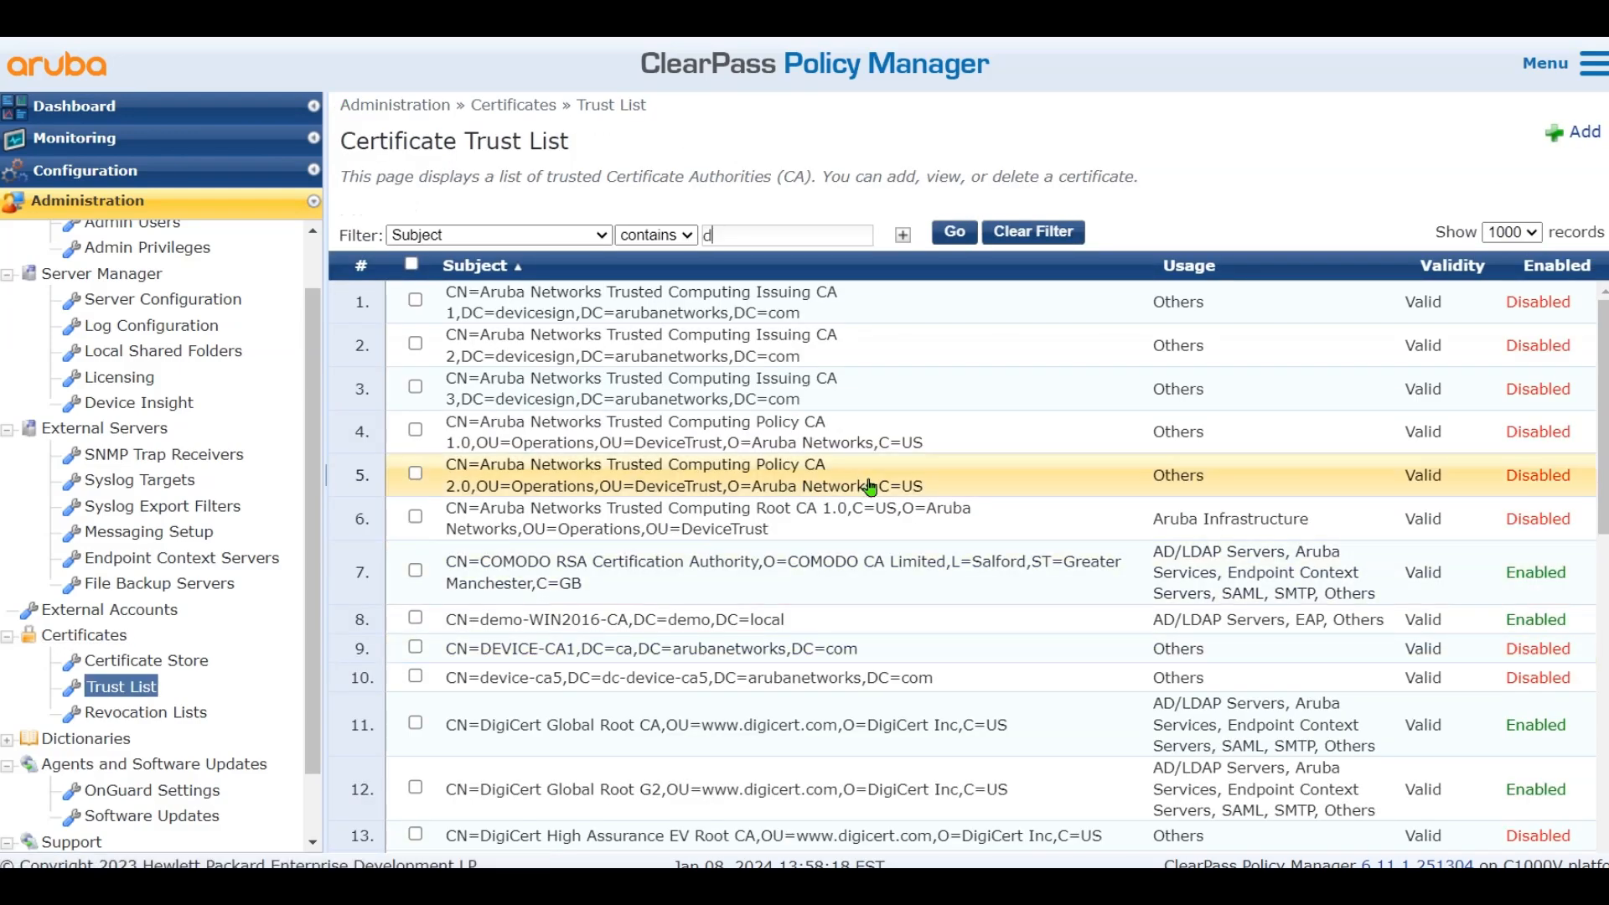
# Review the demo-WIN2016-CA certificate details, then go to the Certificate Store
pyautogui.moveTo(442, 626); pyautogui.dragTo(1345, 637)
pyautogui.click(817, 634)
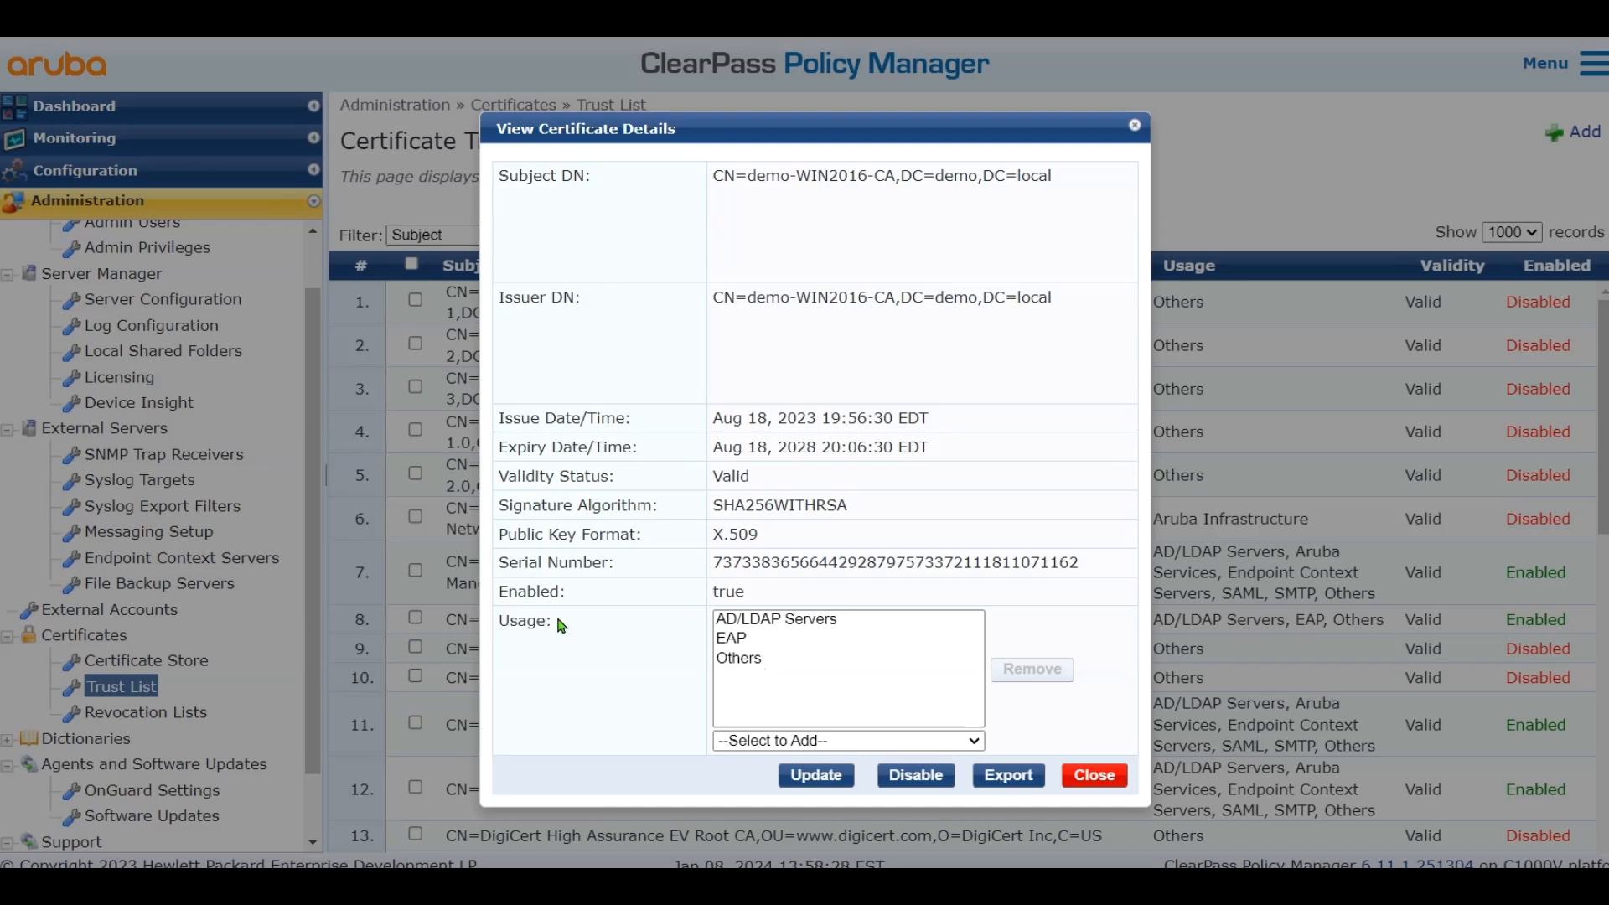
pyautogui.click(731, 660)
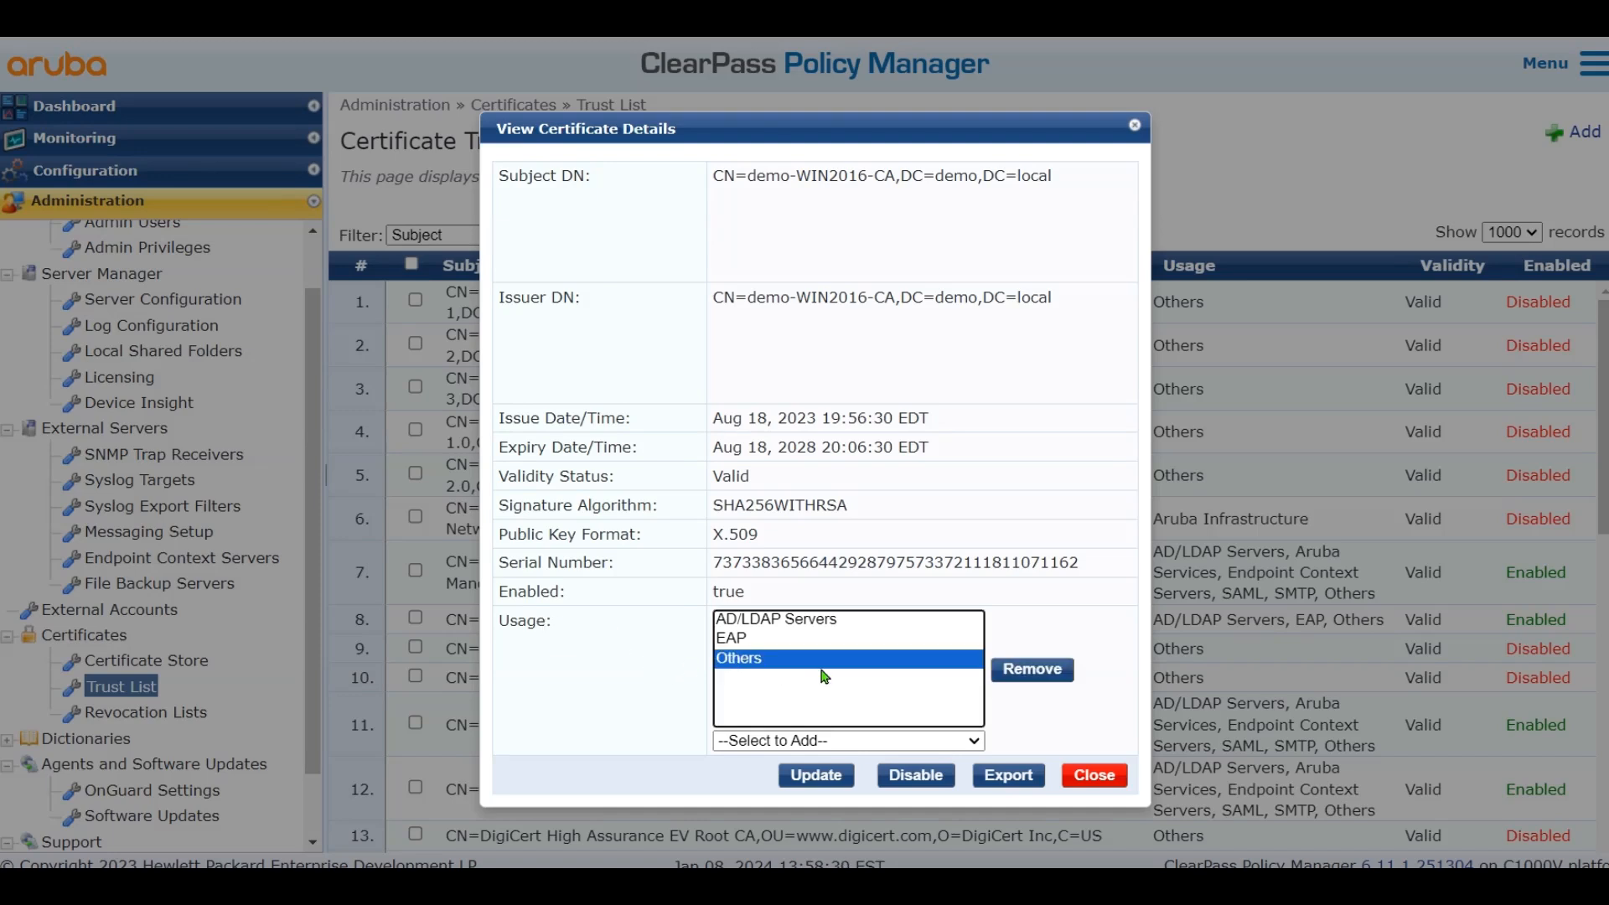
pyautogui.click(1091, 776)
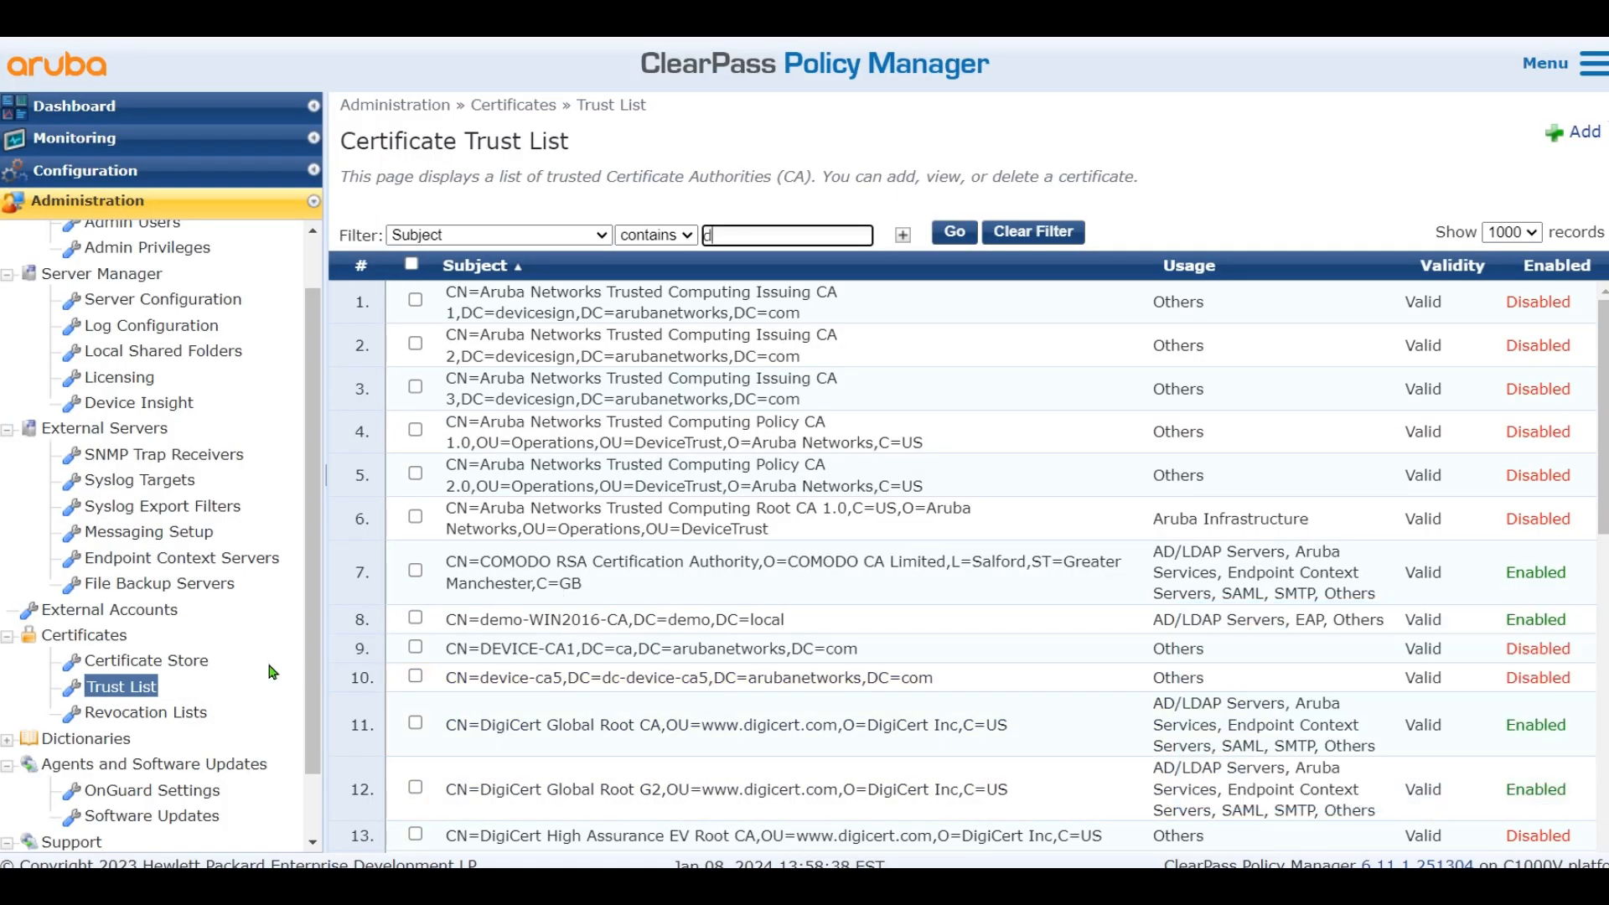
pyautogui.click(167, 668)
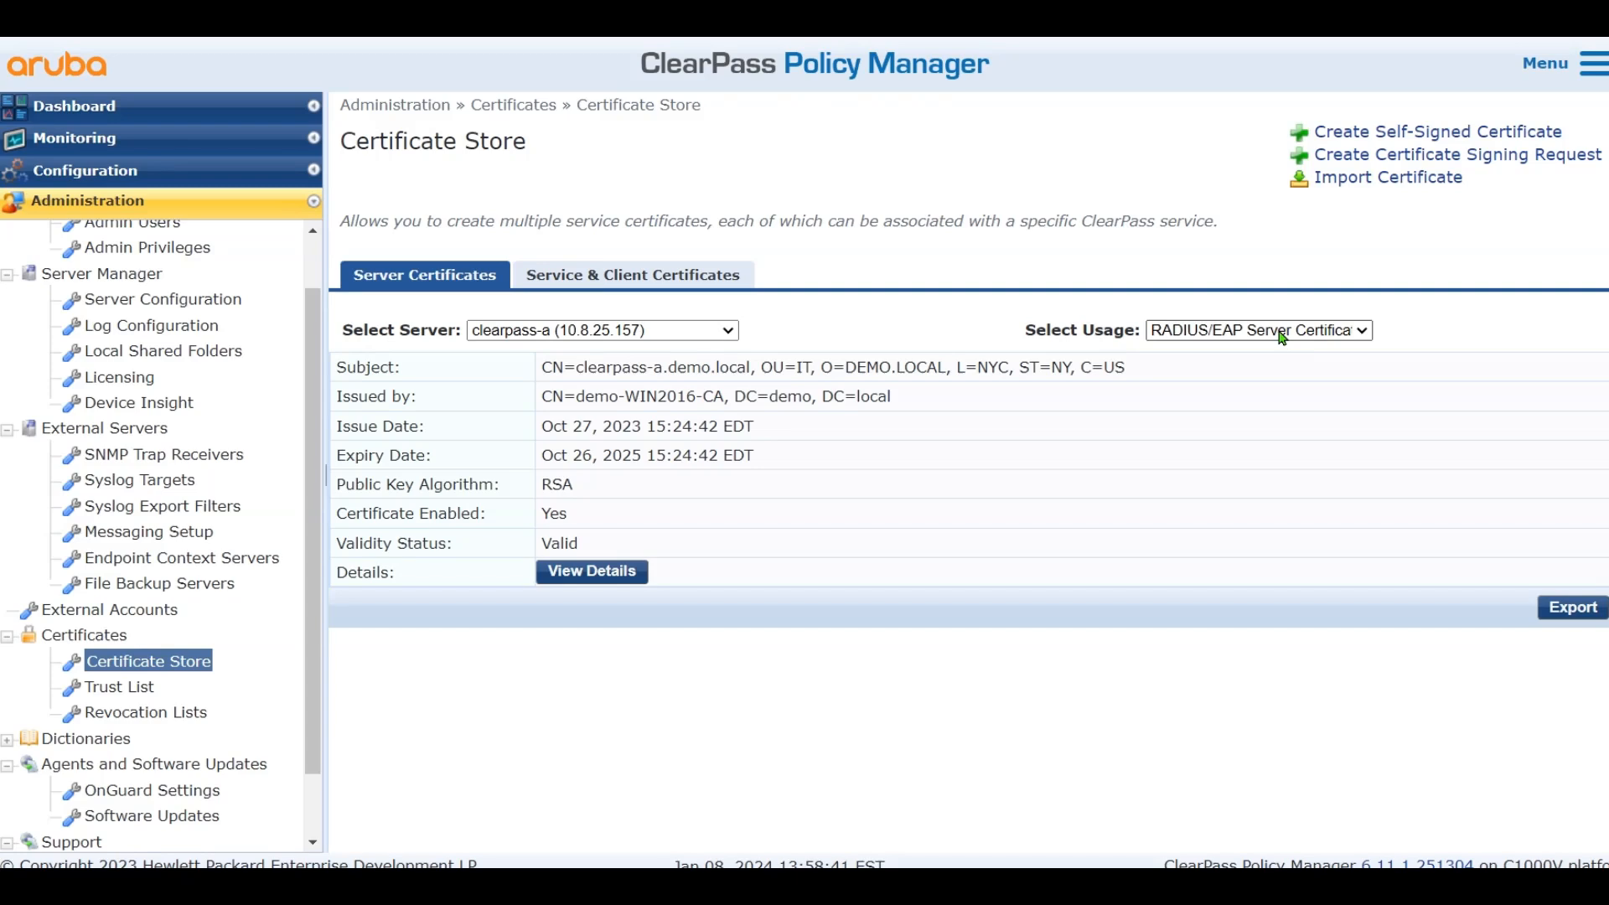
# Set the certificate store usage to HTTPS(RSA) Server Certificate to show clearpass-a's certificate
pyautogui.click(1282, 339)
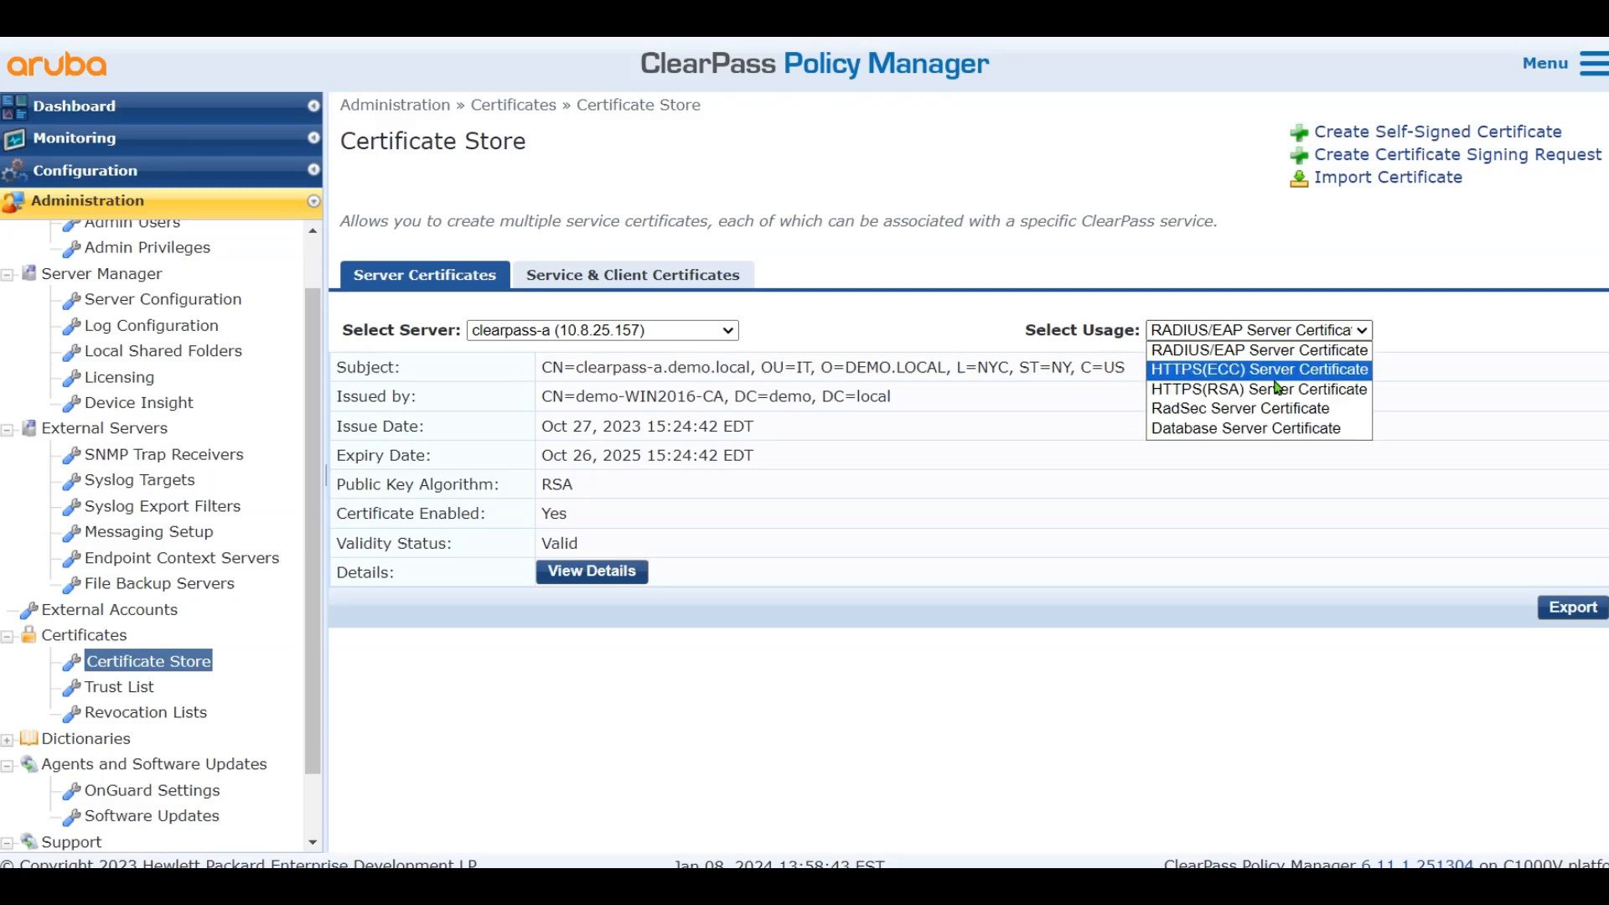
pyautogui.press('Up')
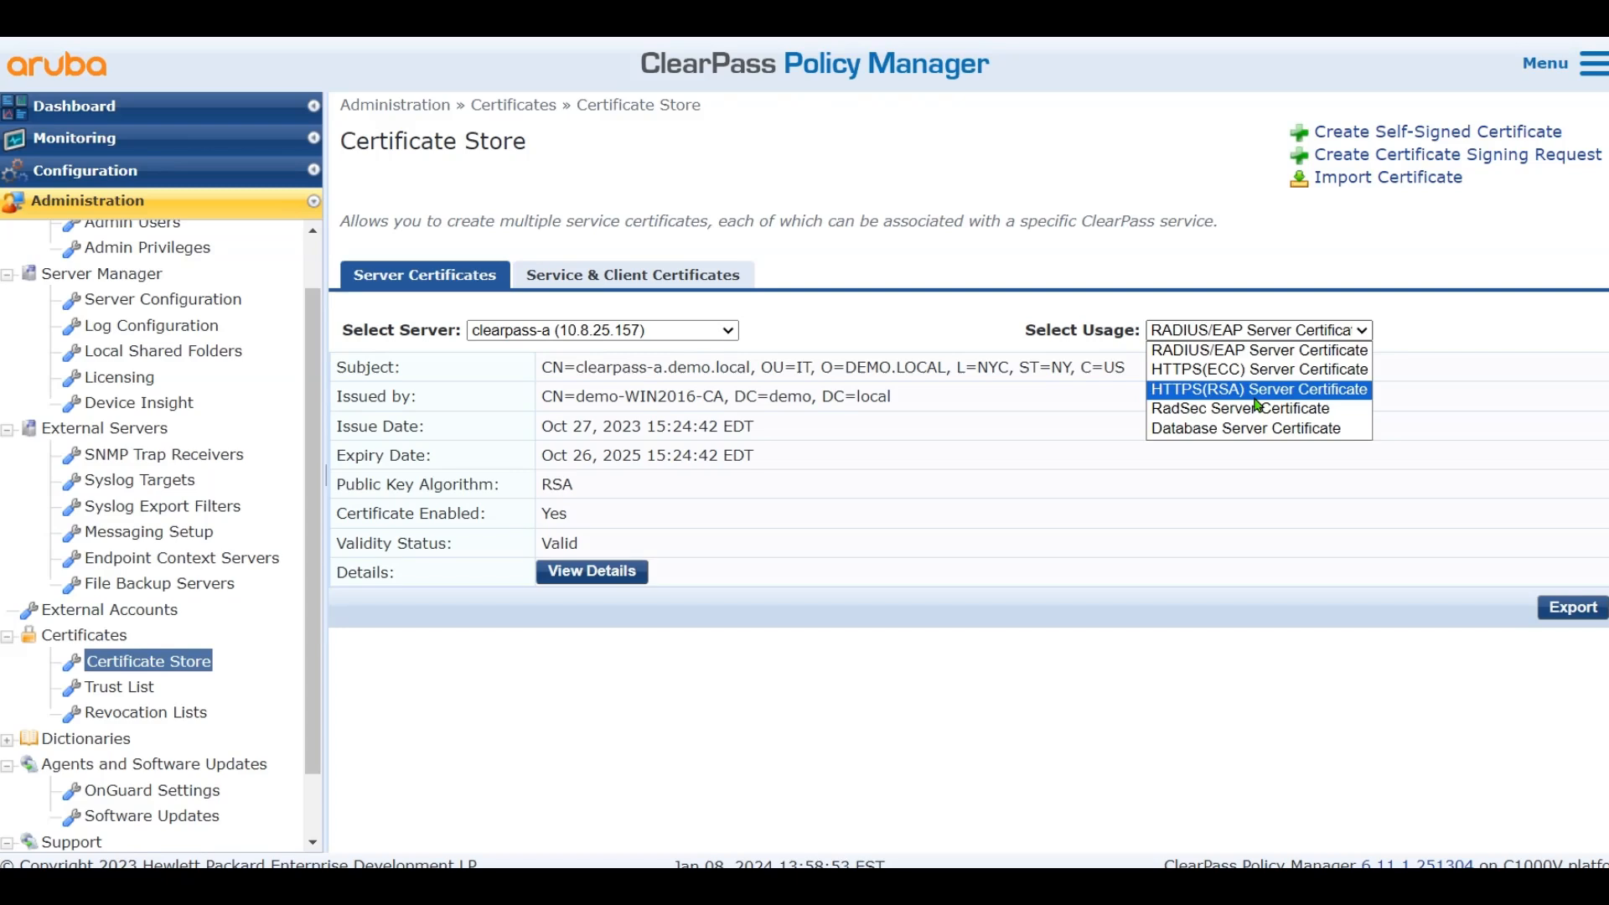
pyautogui.click(1257, 391)
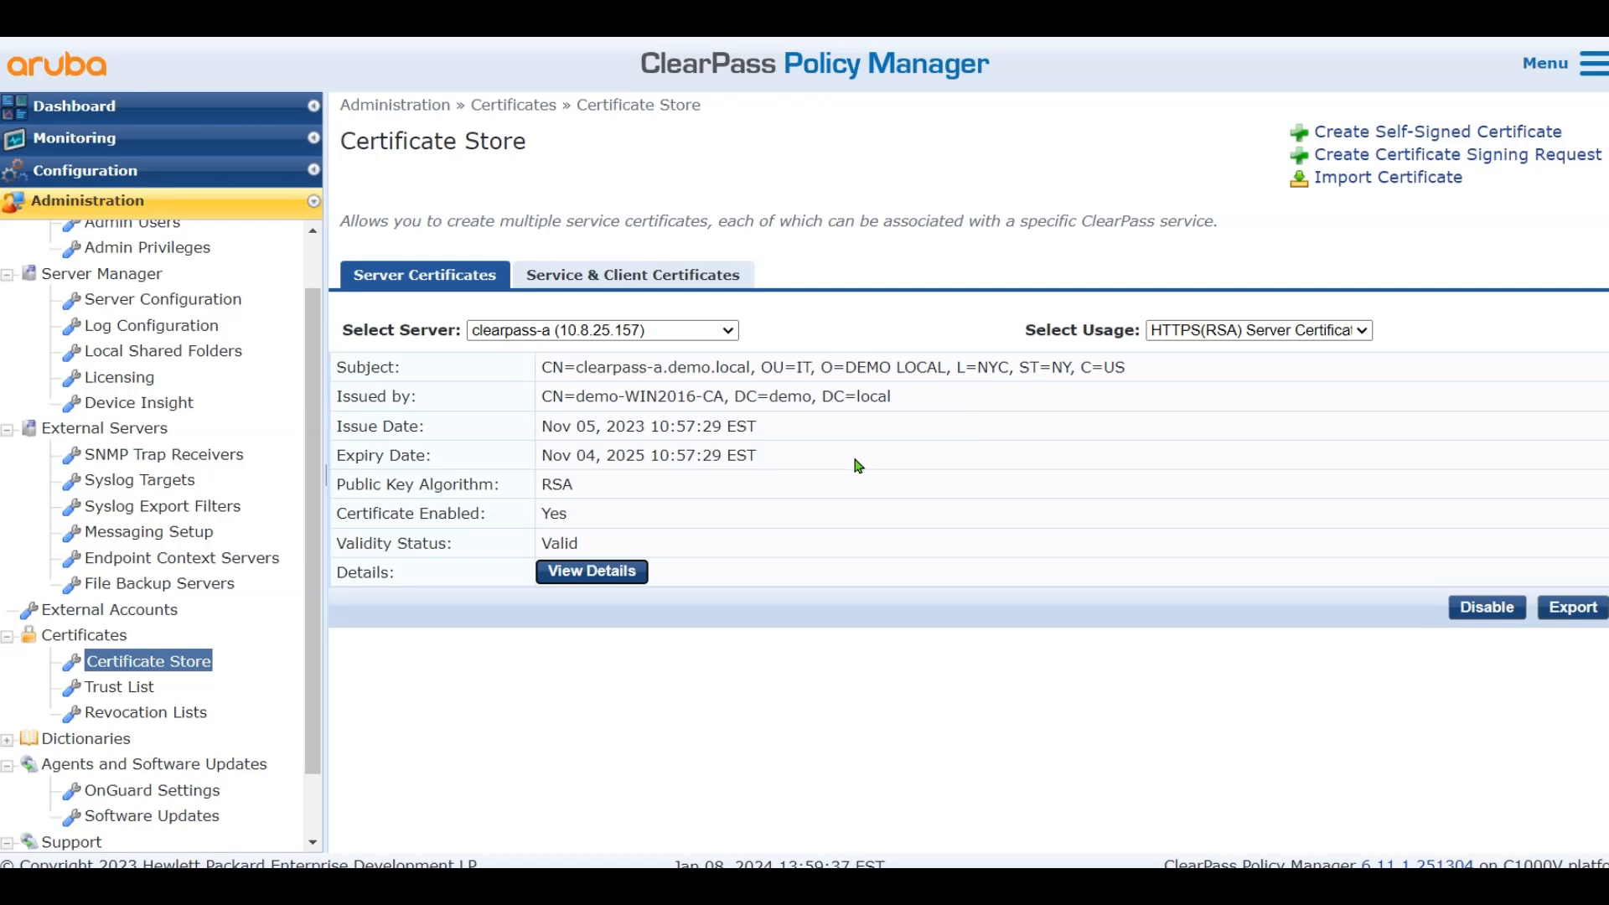
# Save network device LabWLC-10.8.25.211 with RADIUS dynamic authorization on port 1700
pyautogui.click(191, 169)
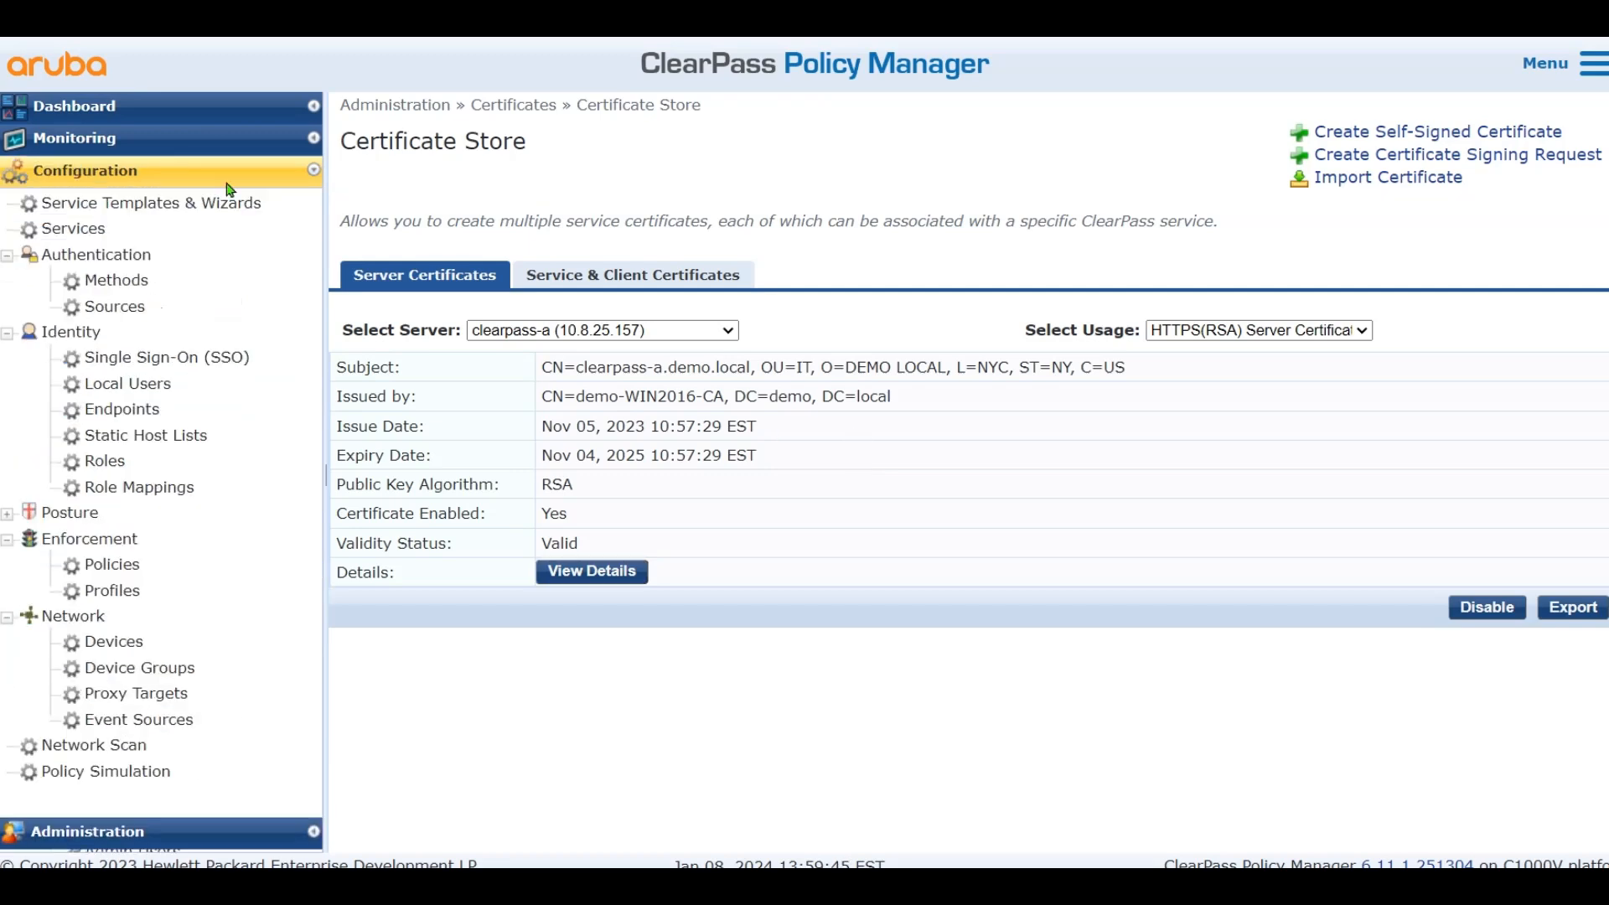
pyautogui.click(136, 647)
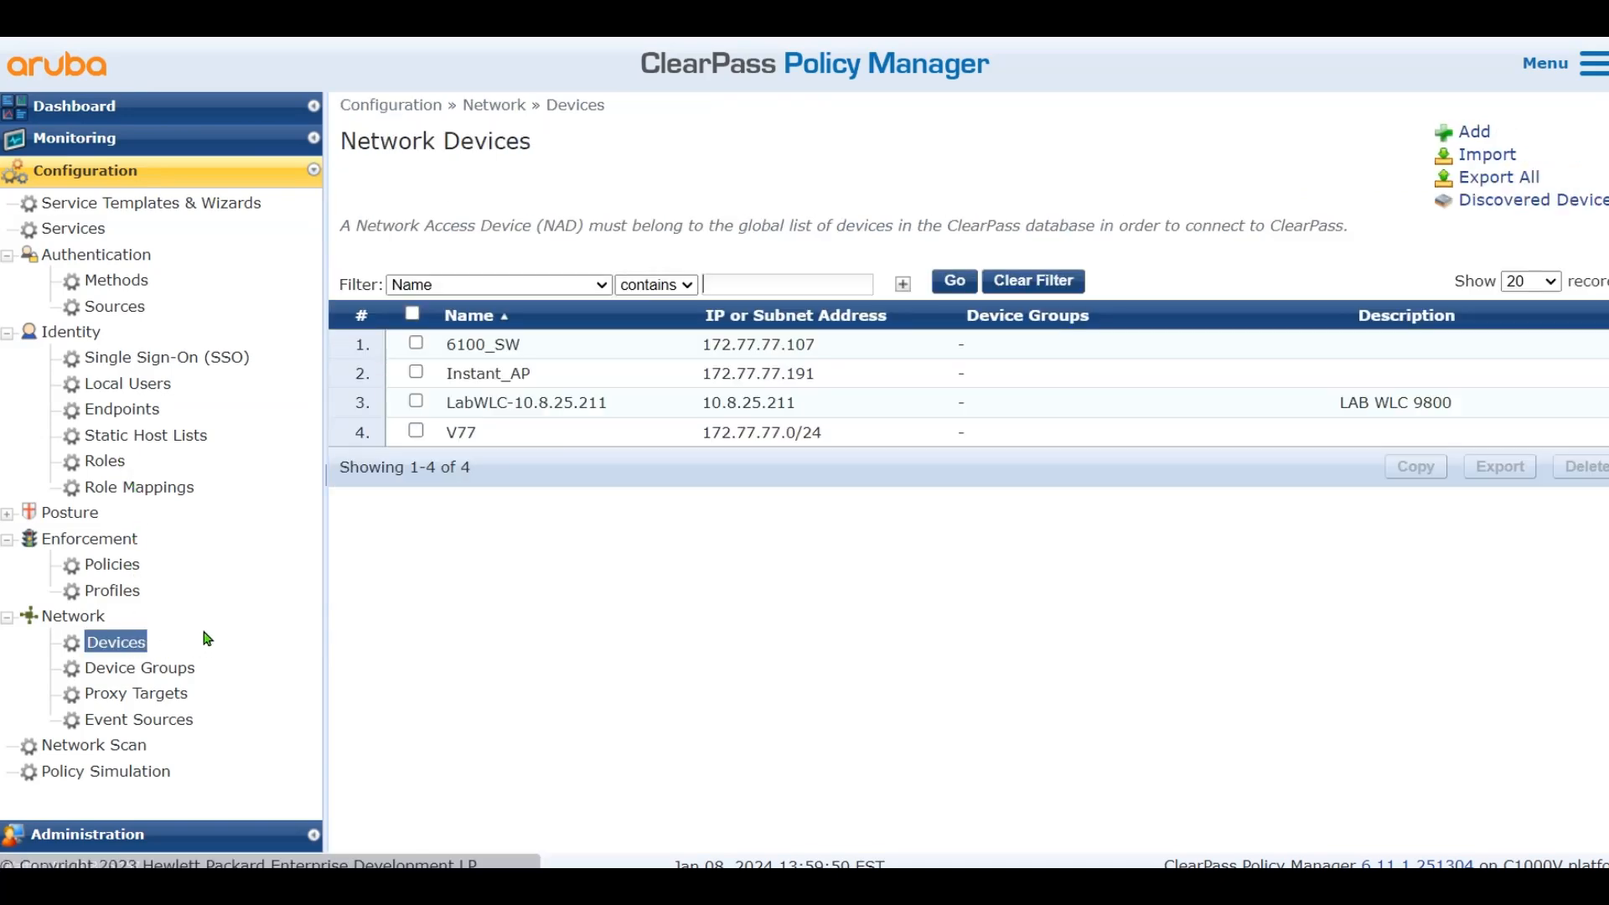
pyautogui.click(546, 409)
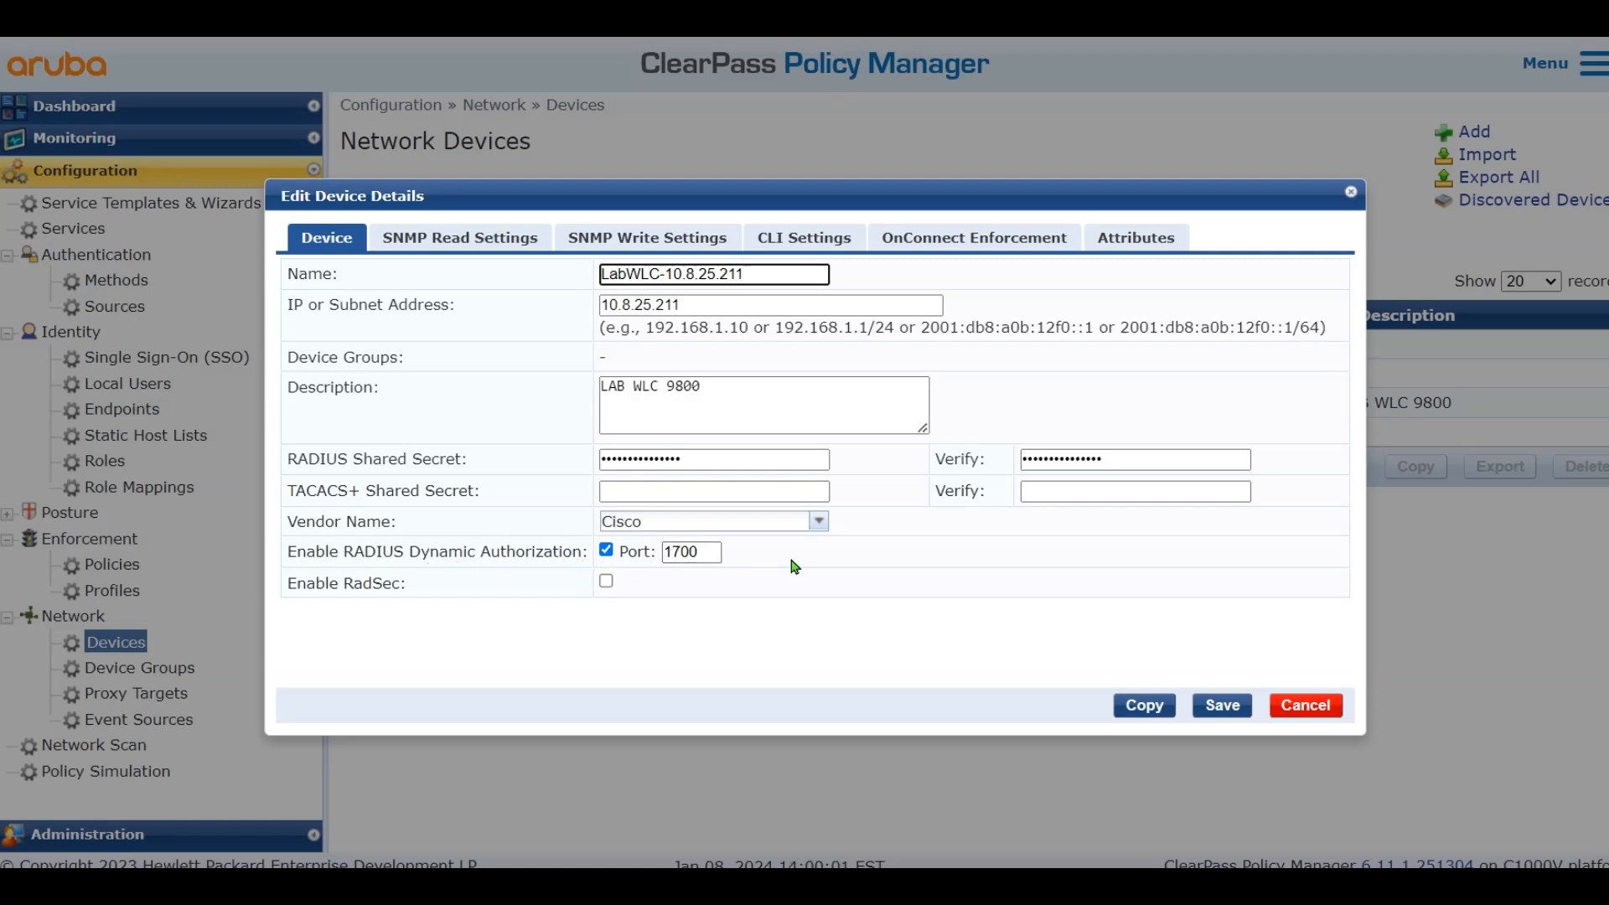
pyautogui.click(1221, 706)
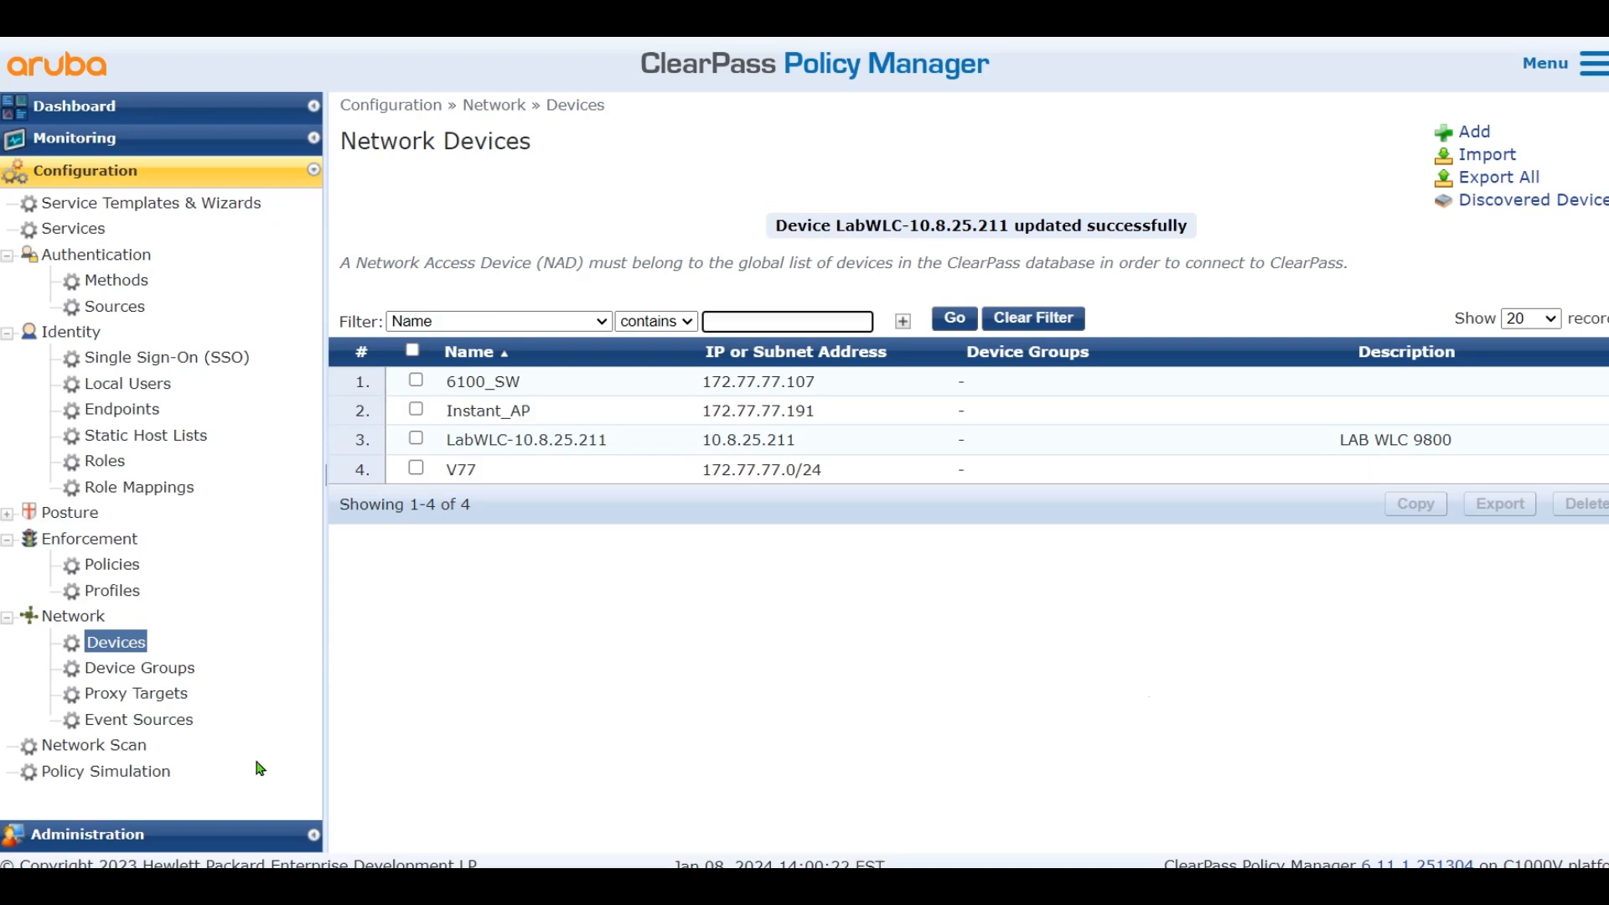
pyautogui.click(186, 834)
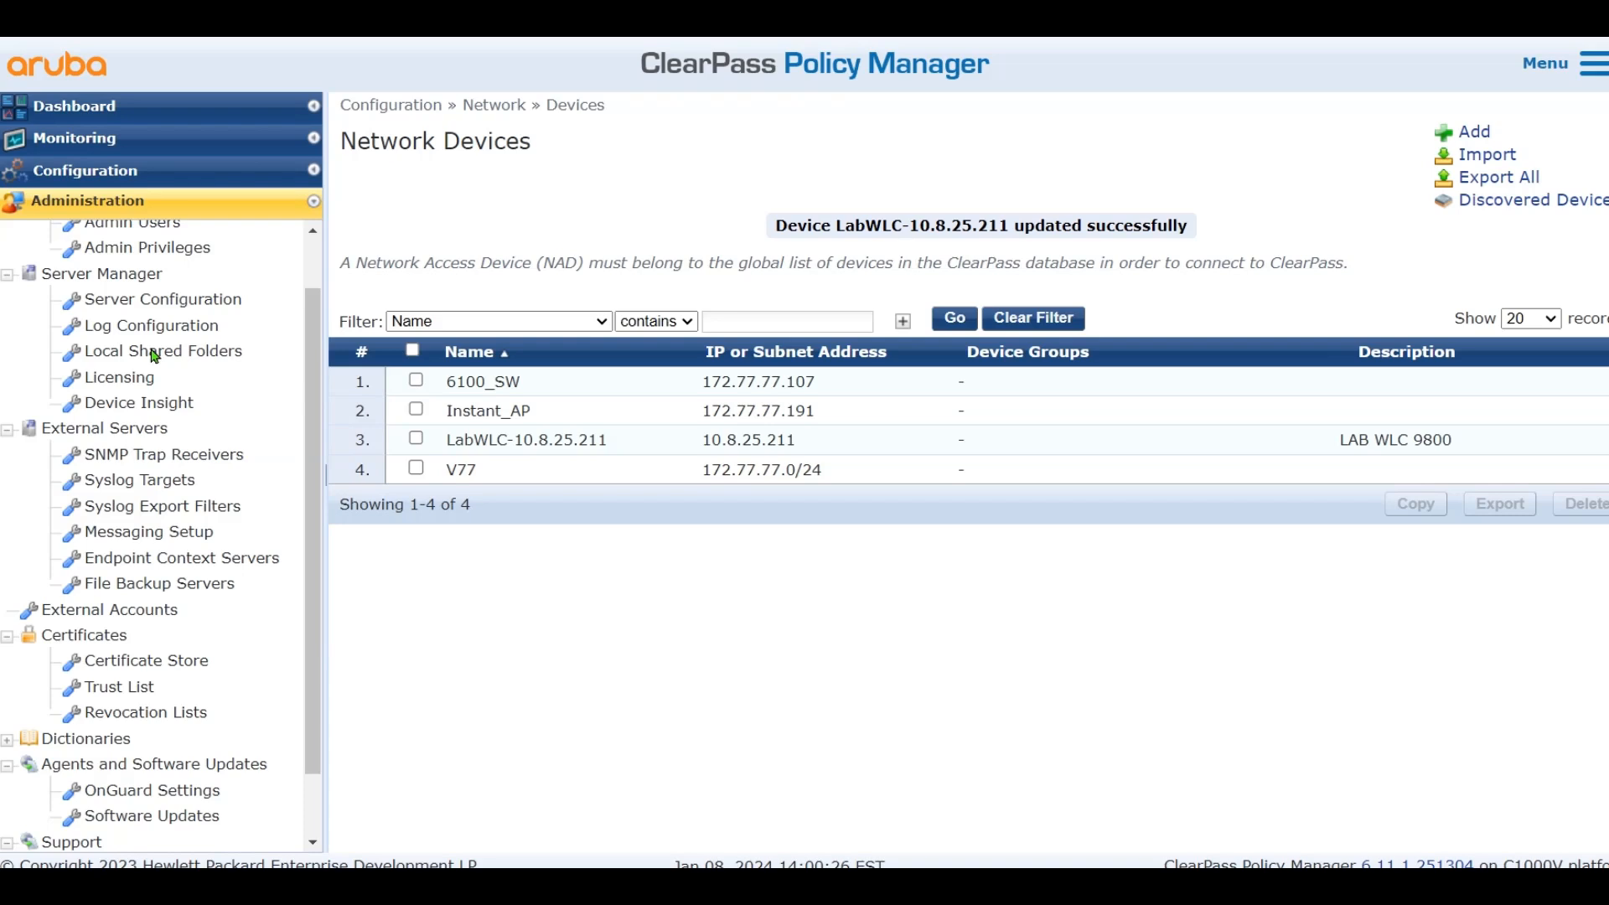
# Open the Service Parameters of server clearpass-a
pyautogui.scroll(1, 155, 356)
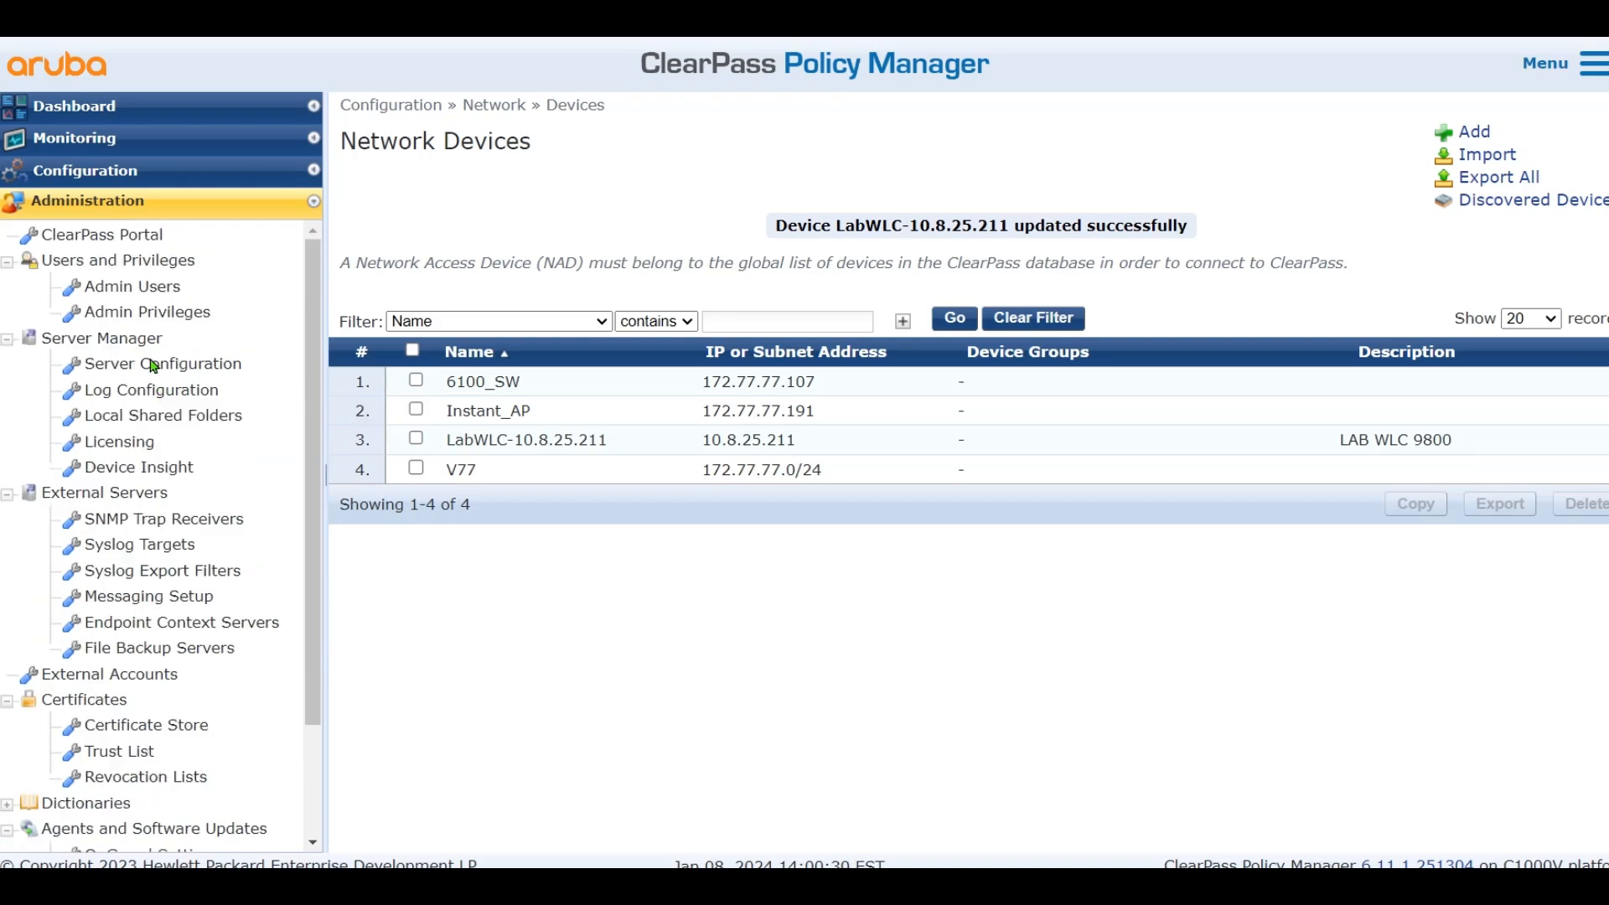
pyautogui.scroll(-2, 157, 373)
pyautogui.scroll(2, 203, 452)
pyautogui.click(143, 365)
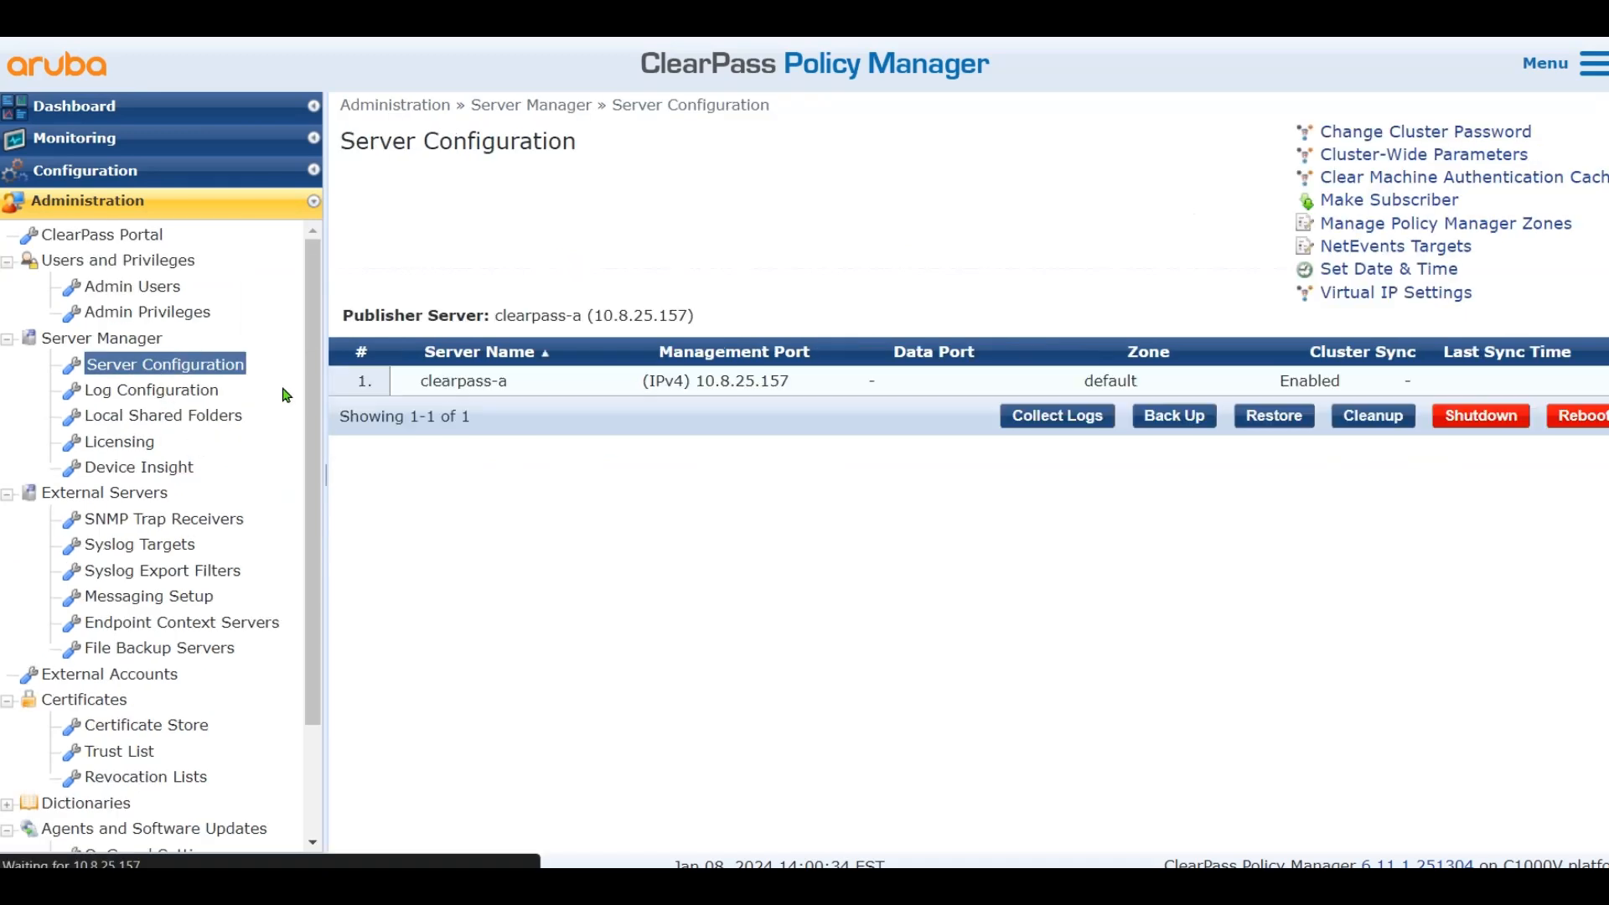
pyautogui.click(959, 387)
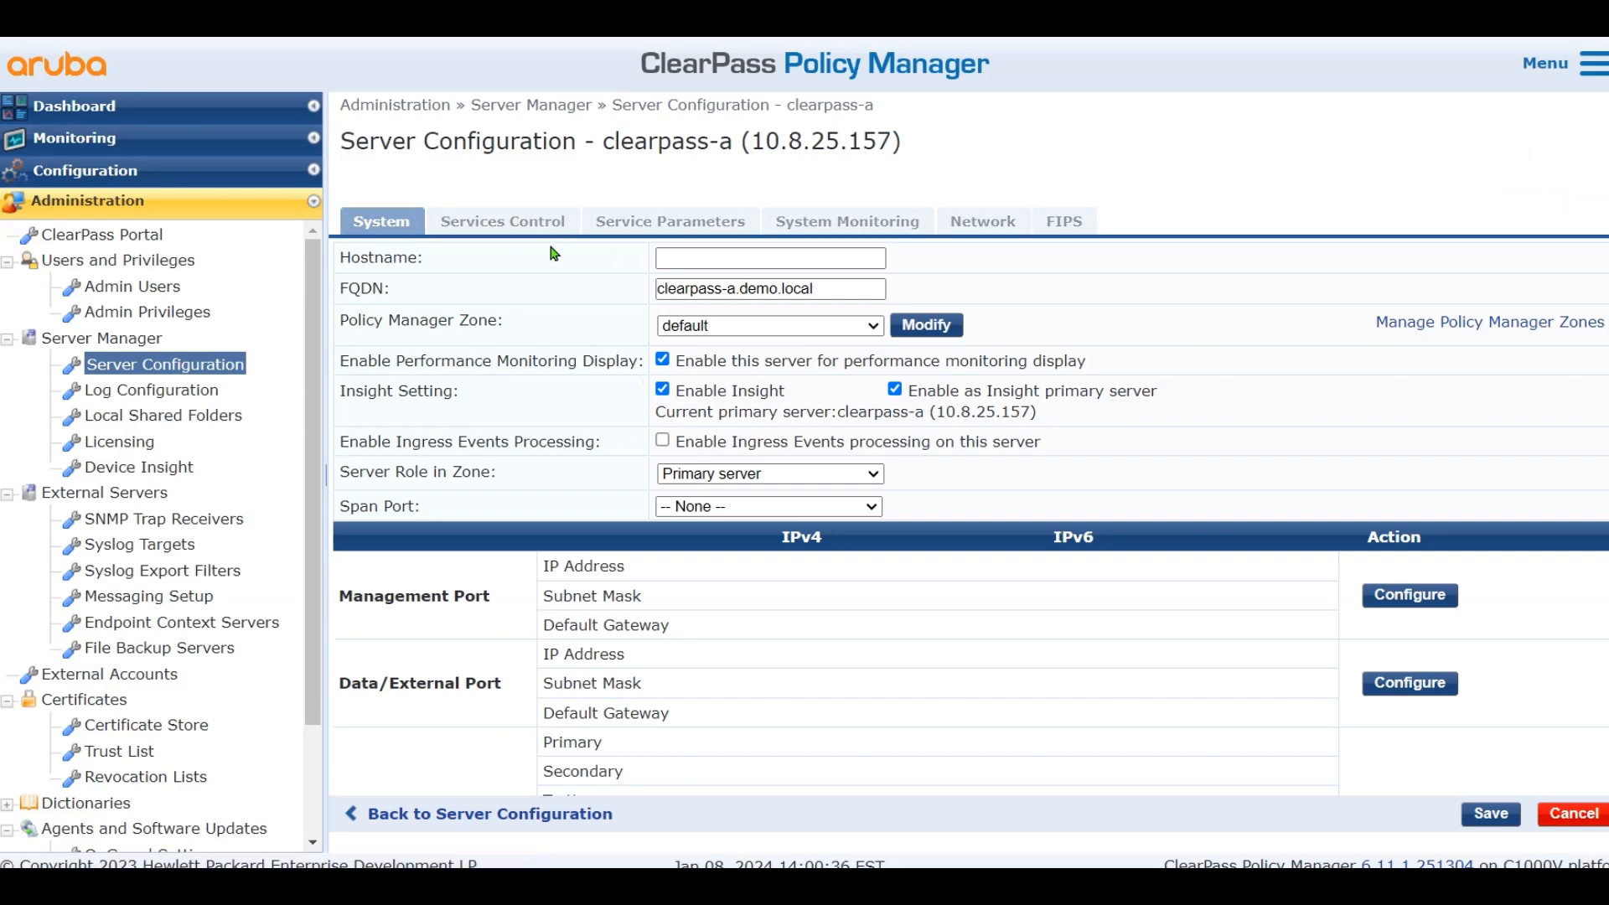
pyautogui.click(640, 225)
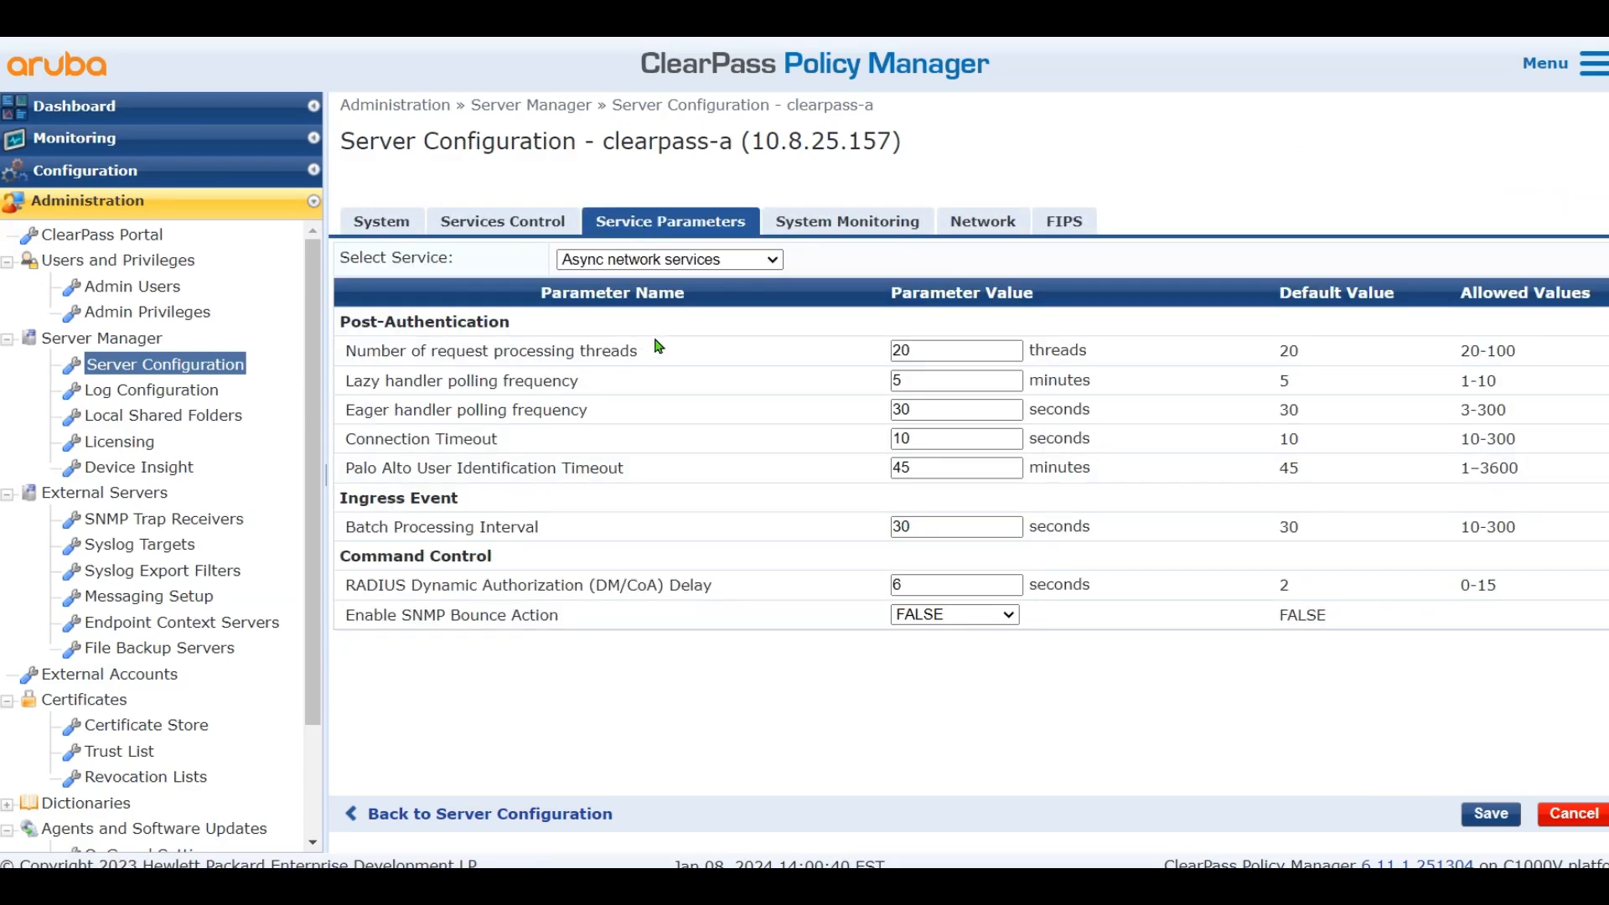
# Change the DM/CoA Delay from 6 to 10 seconds and save
pyautogui.moveTo(352, 589); pyautogui.dragTo(714, 590)
pyautogui.click(800, 593)
pyautogui.click(944, 586)
pyautogui.press('BackSpace')
pyautogui.write('10')
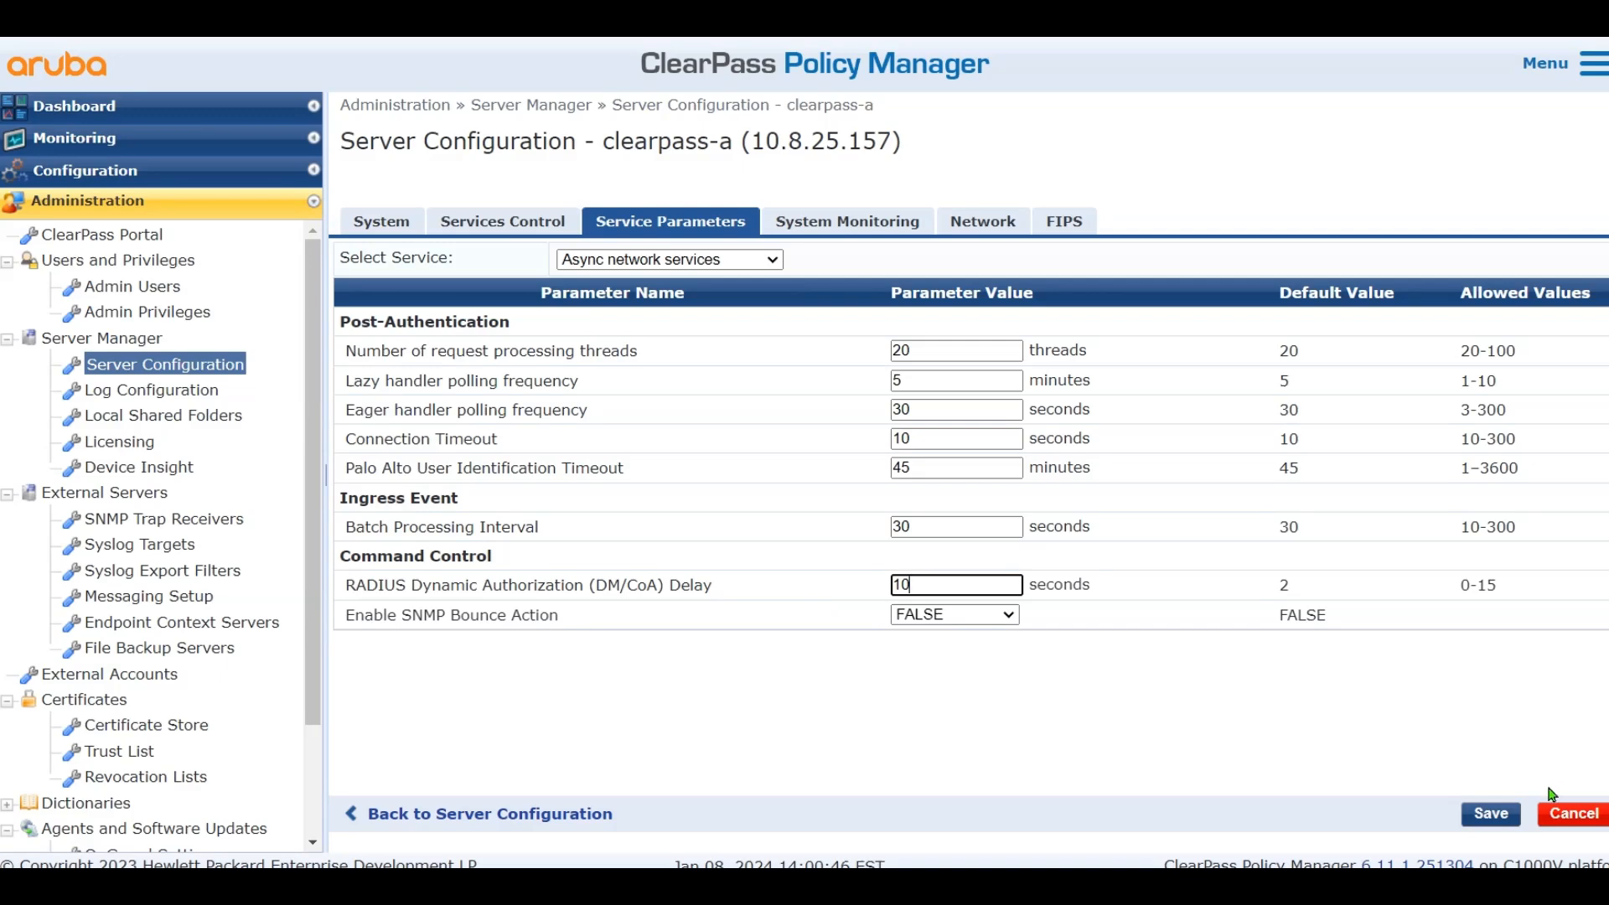
pyautogui.click(1489, 814)
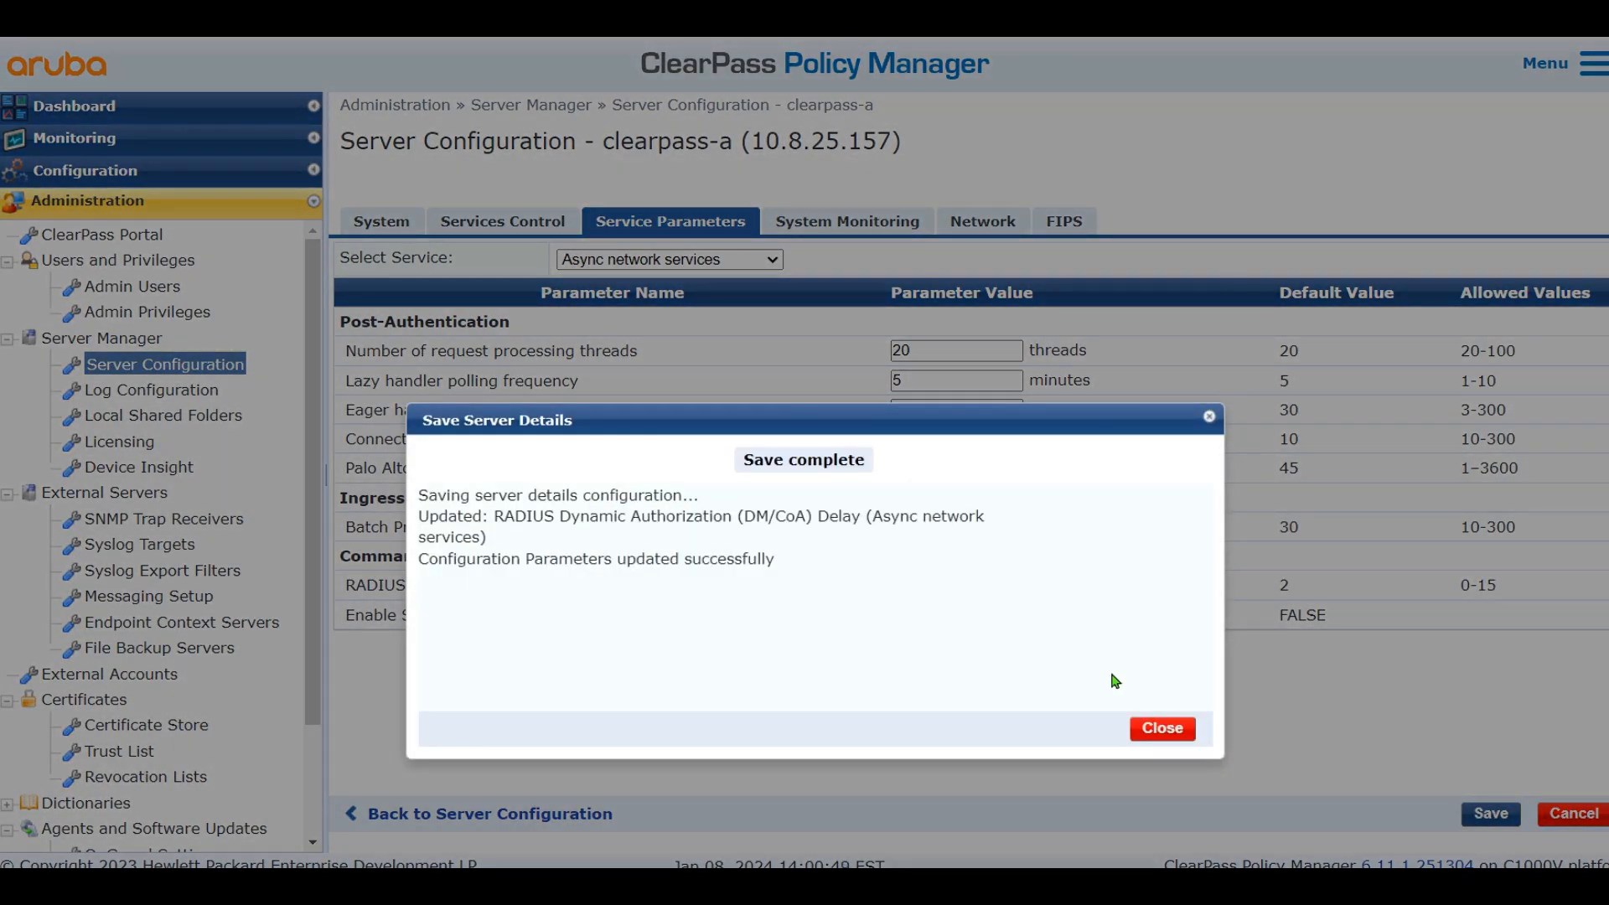
pyautogui.click(1165, 728)
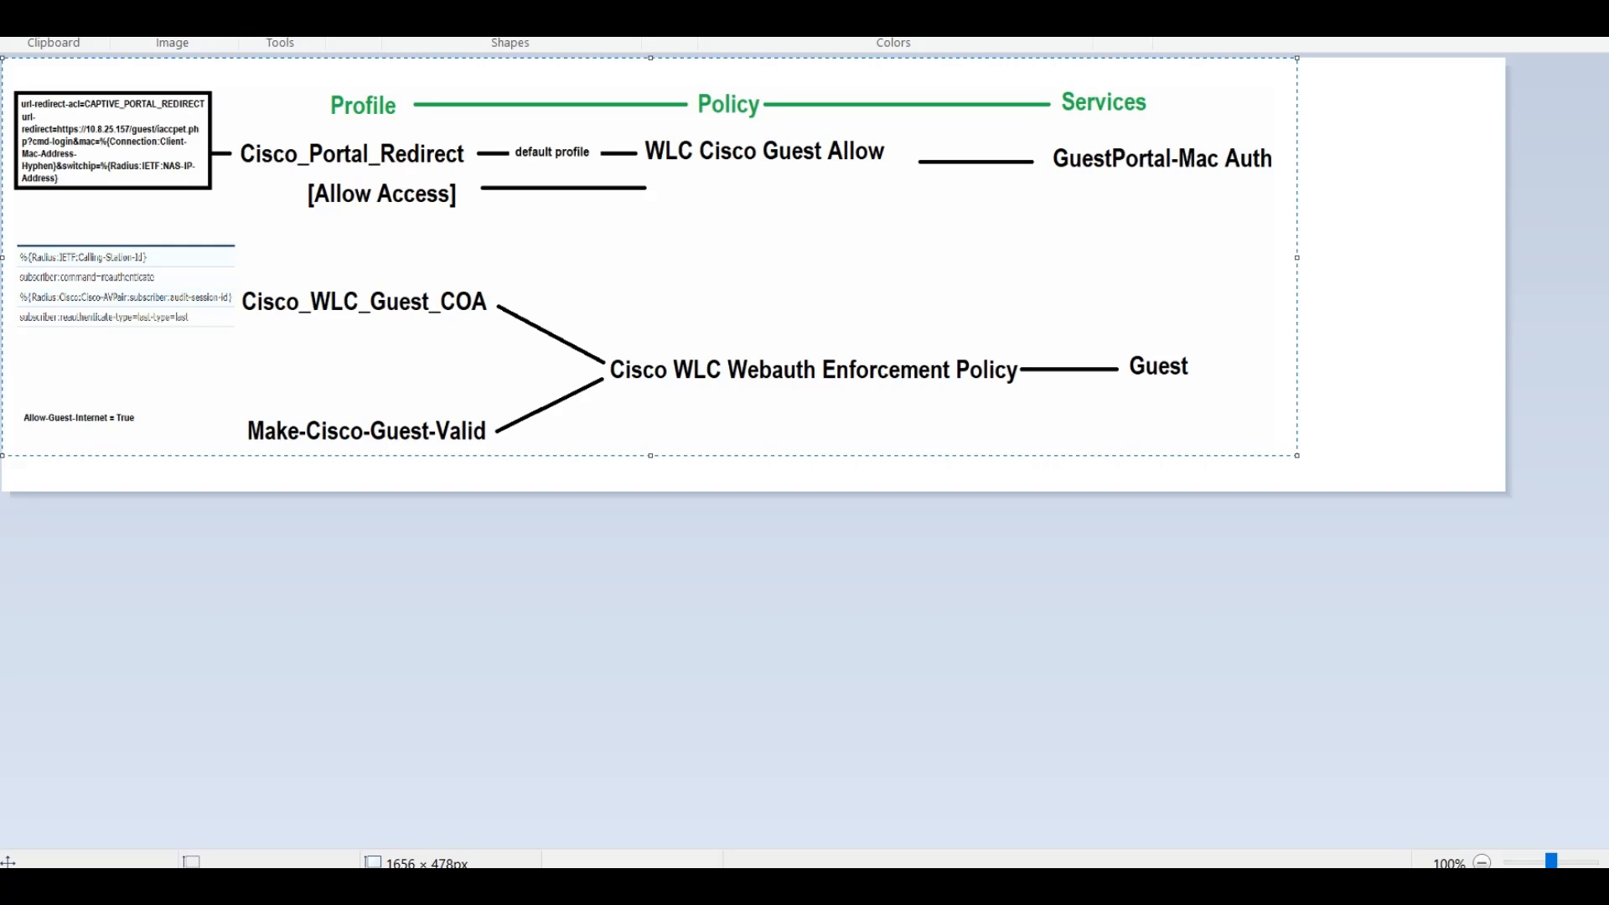
# Deselect the pasted diagram and draw a pencil underline beneath Cisco_Portal_Redirect
pyautogui.click(260, 6)
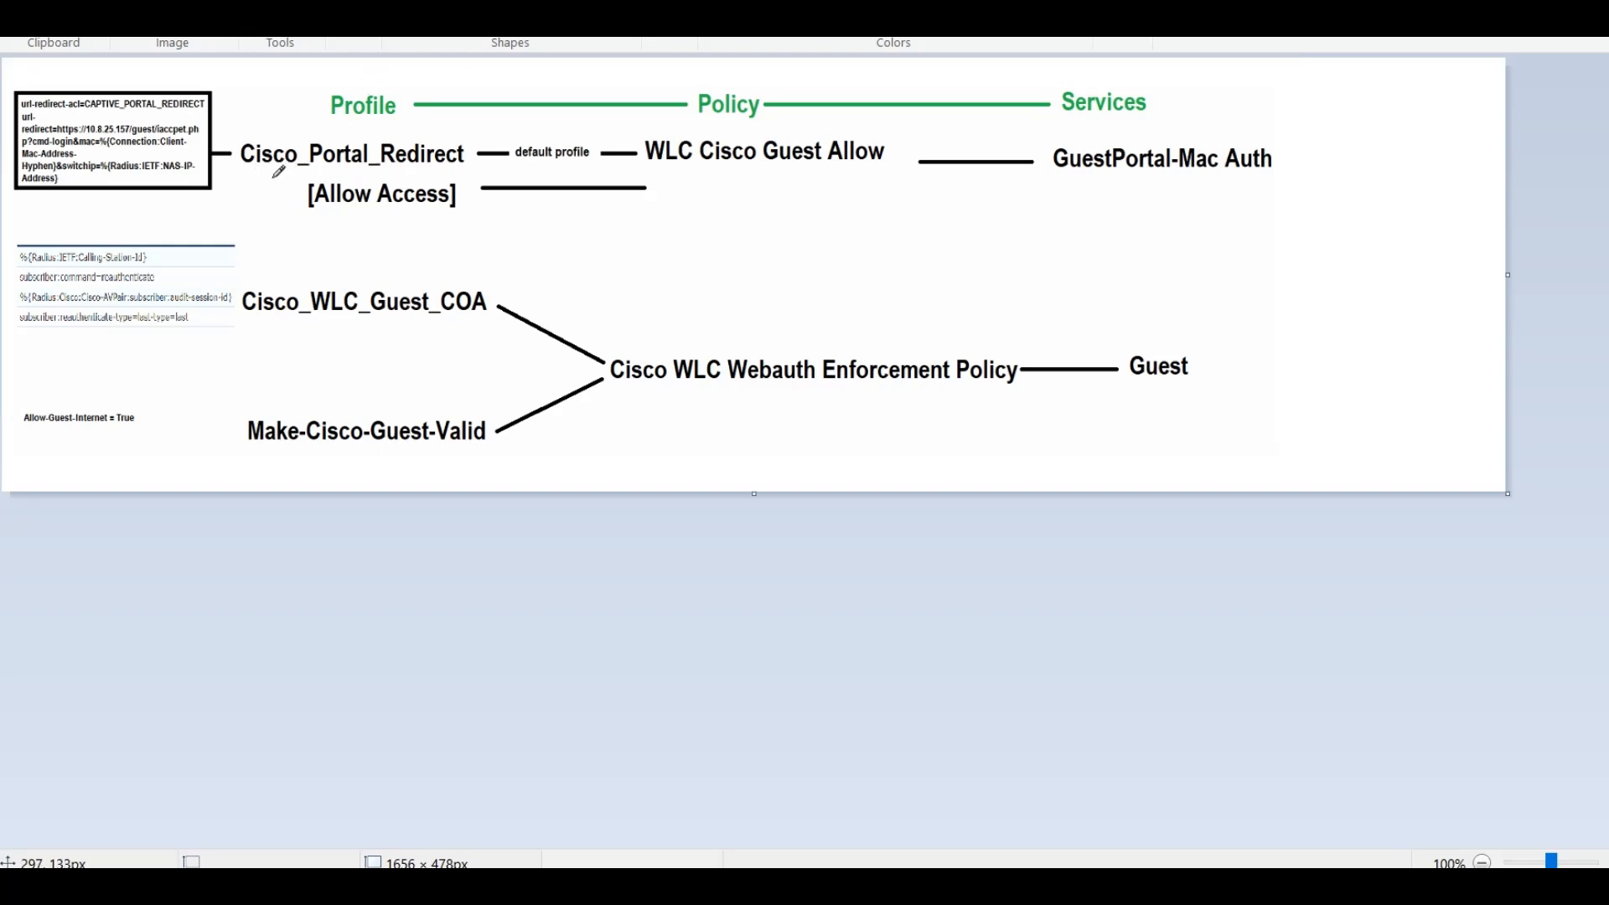
pyautogui.moveTo(250, 174); pyautogui.dragTo(457, 175)
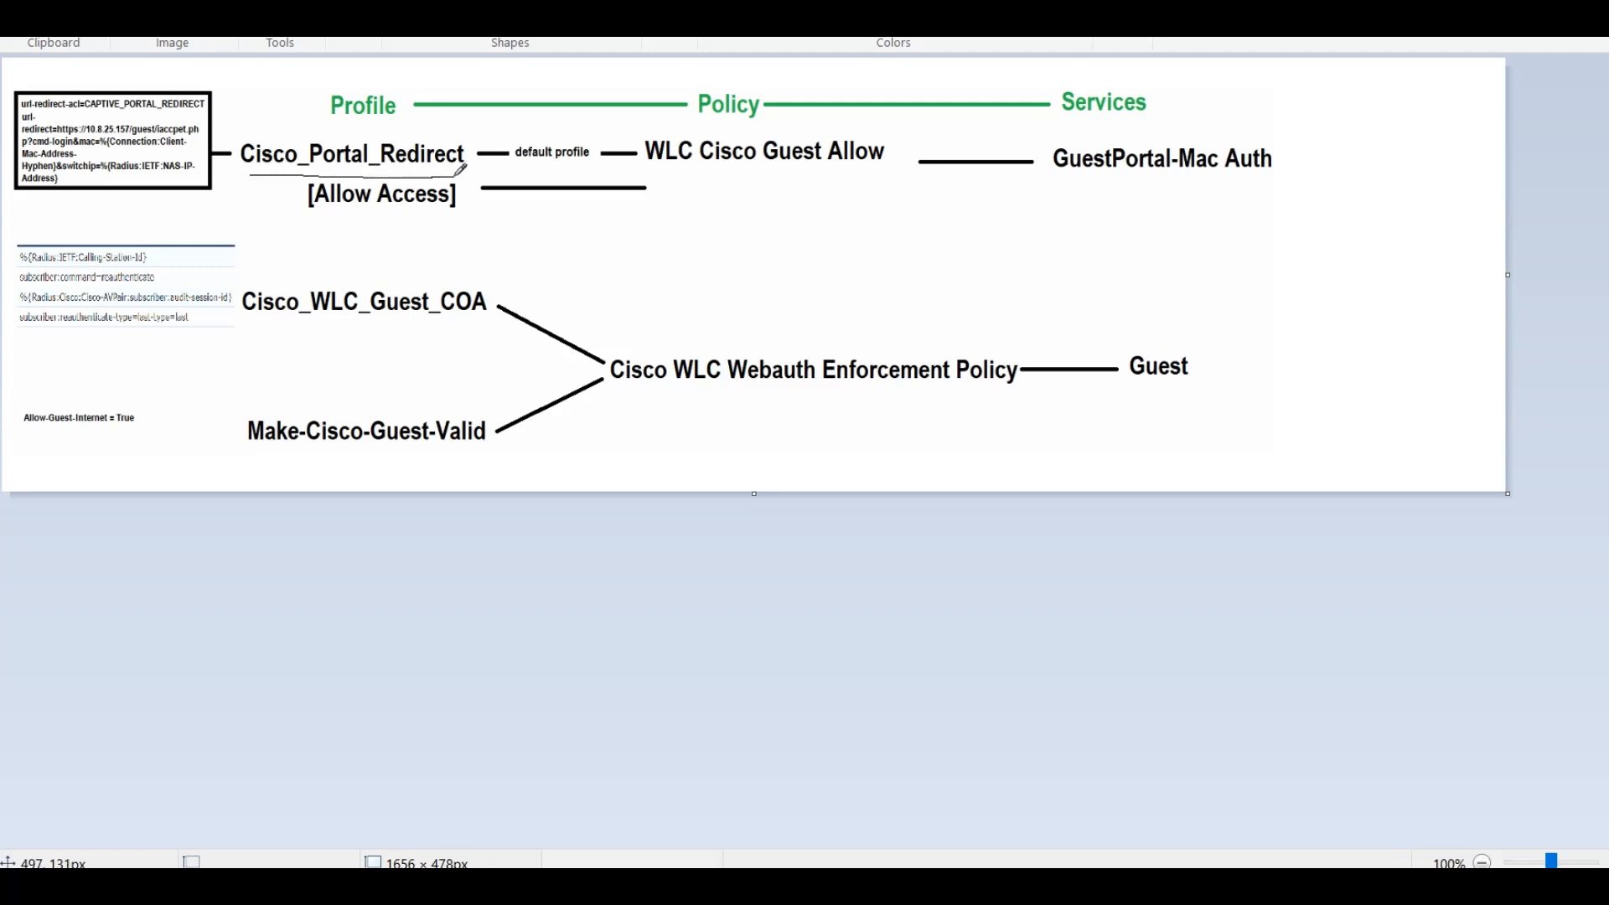
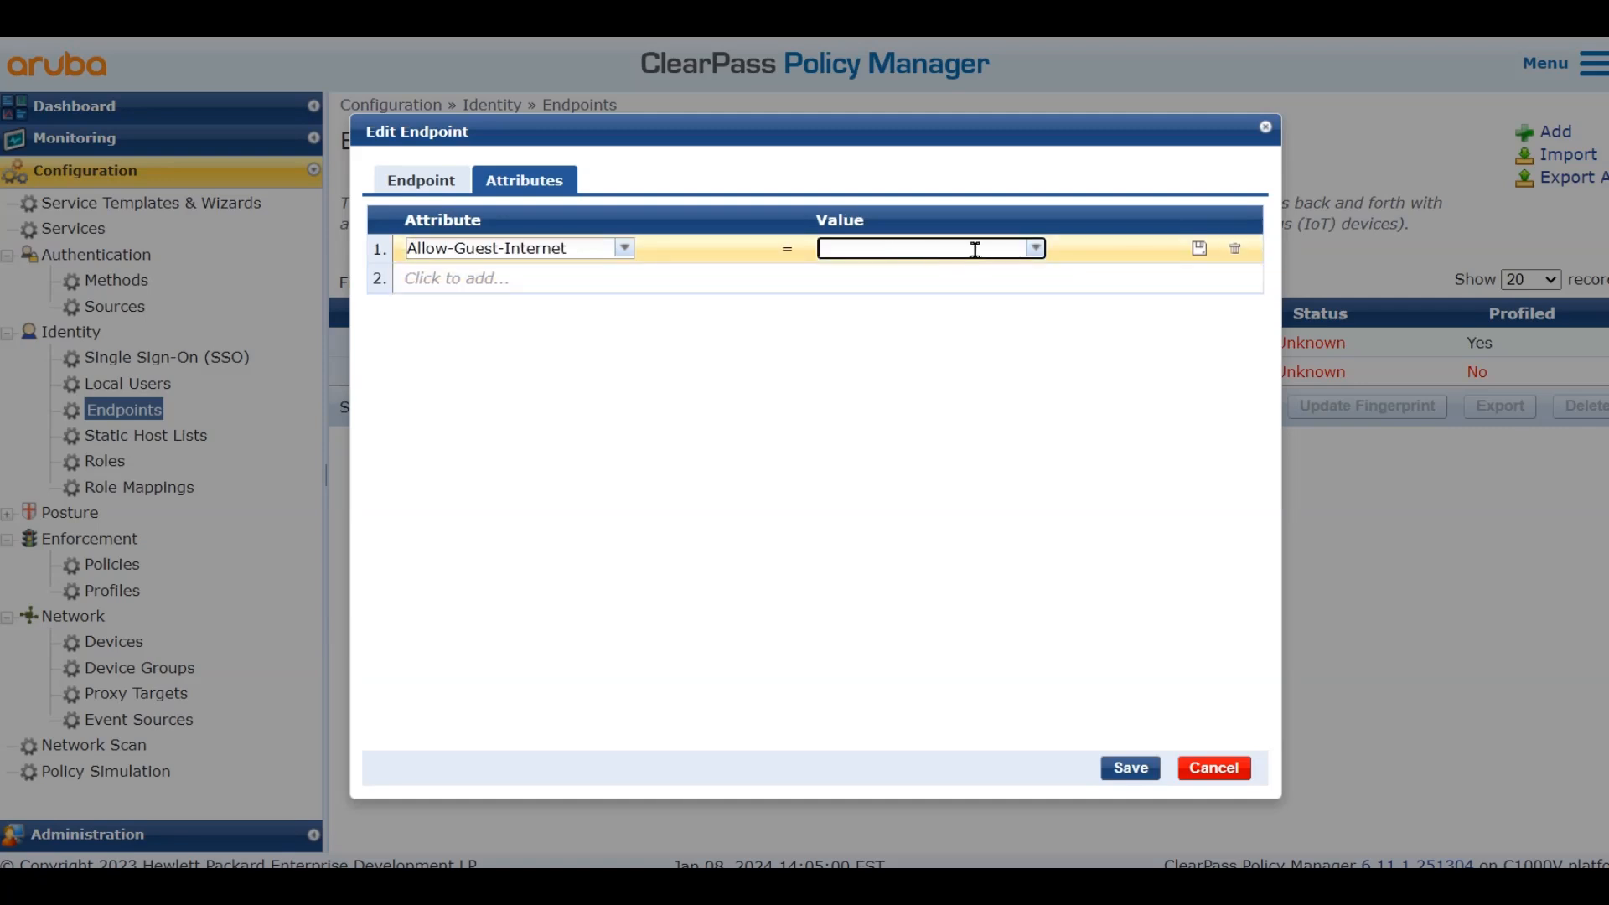
# Set the TP-Link endpoint's Allow-Guest-Internet attribute to false and save it
pyautogui.write('false')
pyautogui.click(1198, 250)
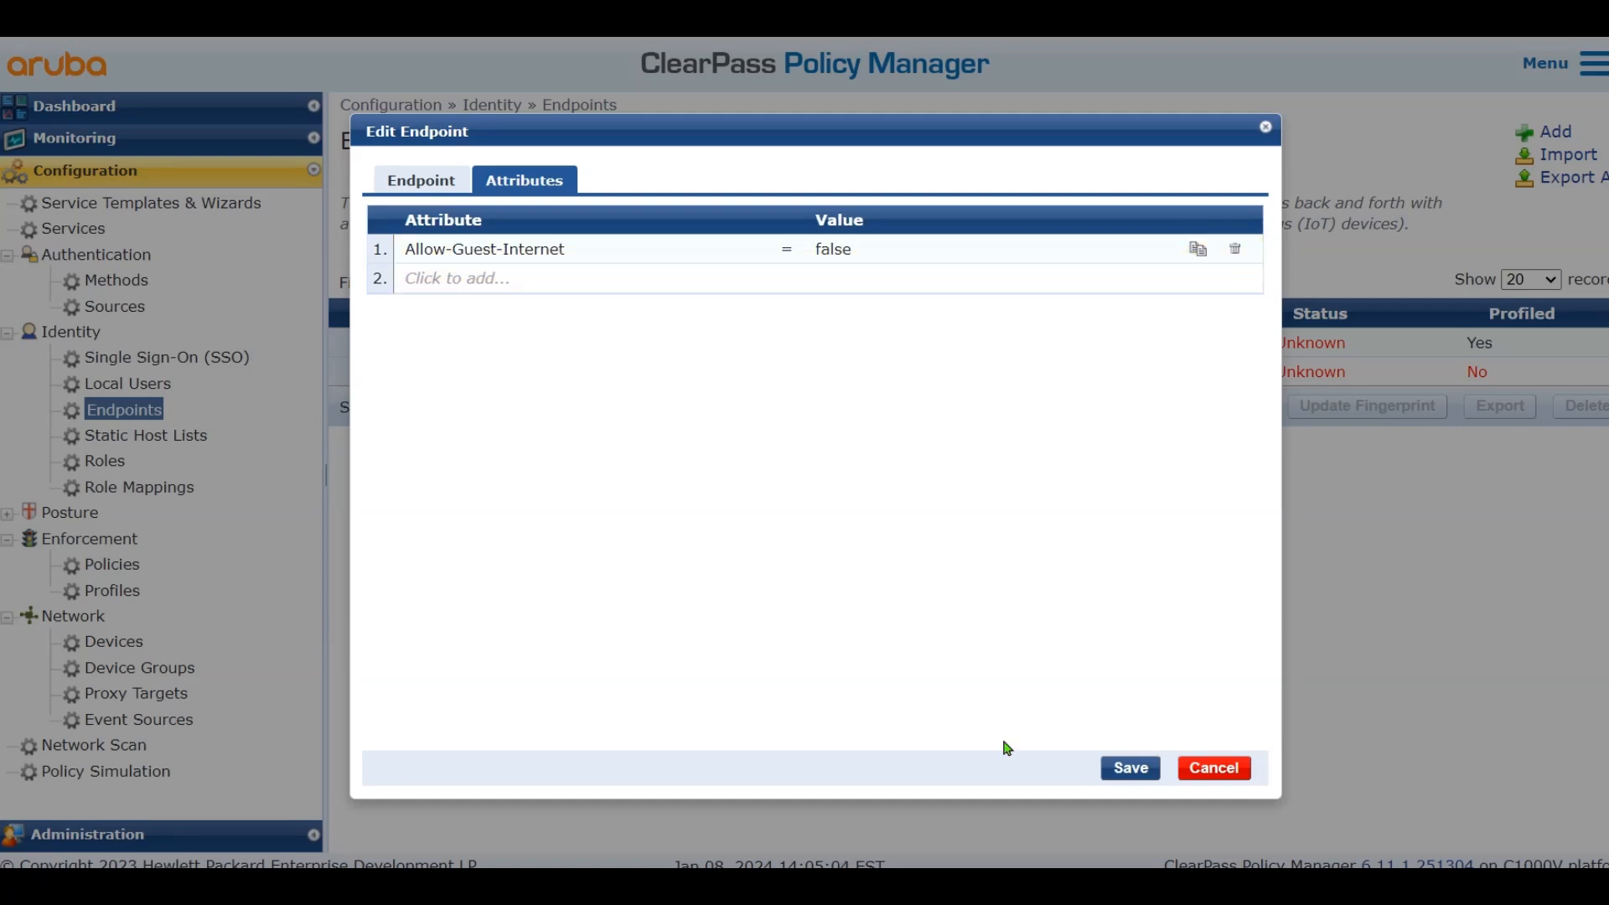
pyautogui.click(1129, 767)
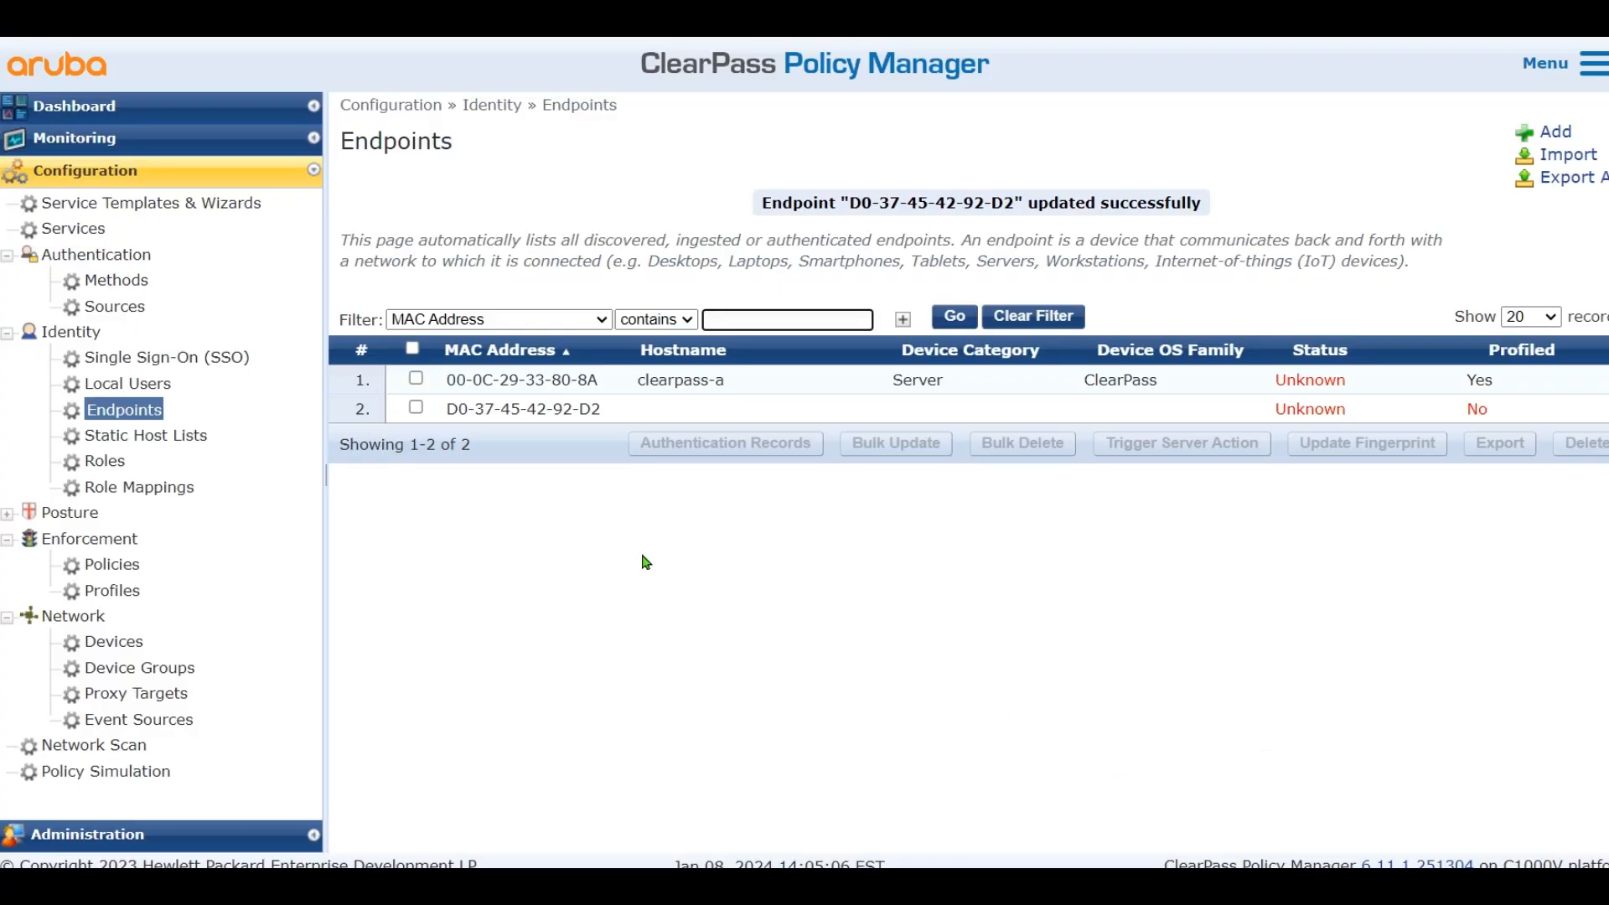
# Reopen the TP-Link endpoint to verify its attributes, close it unchanged, and go to Enforcement Policies
pyautogui.click(538, 408)
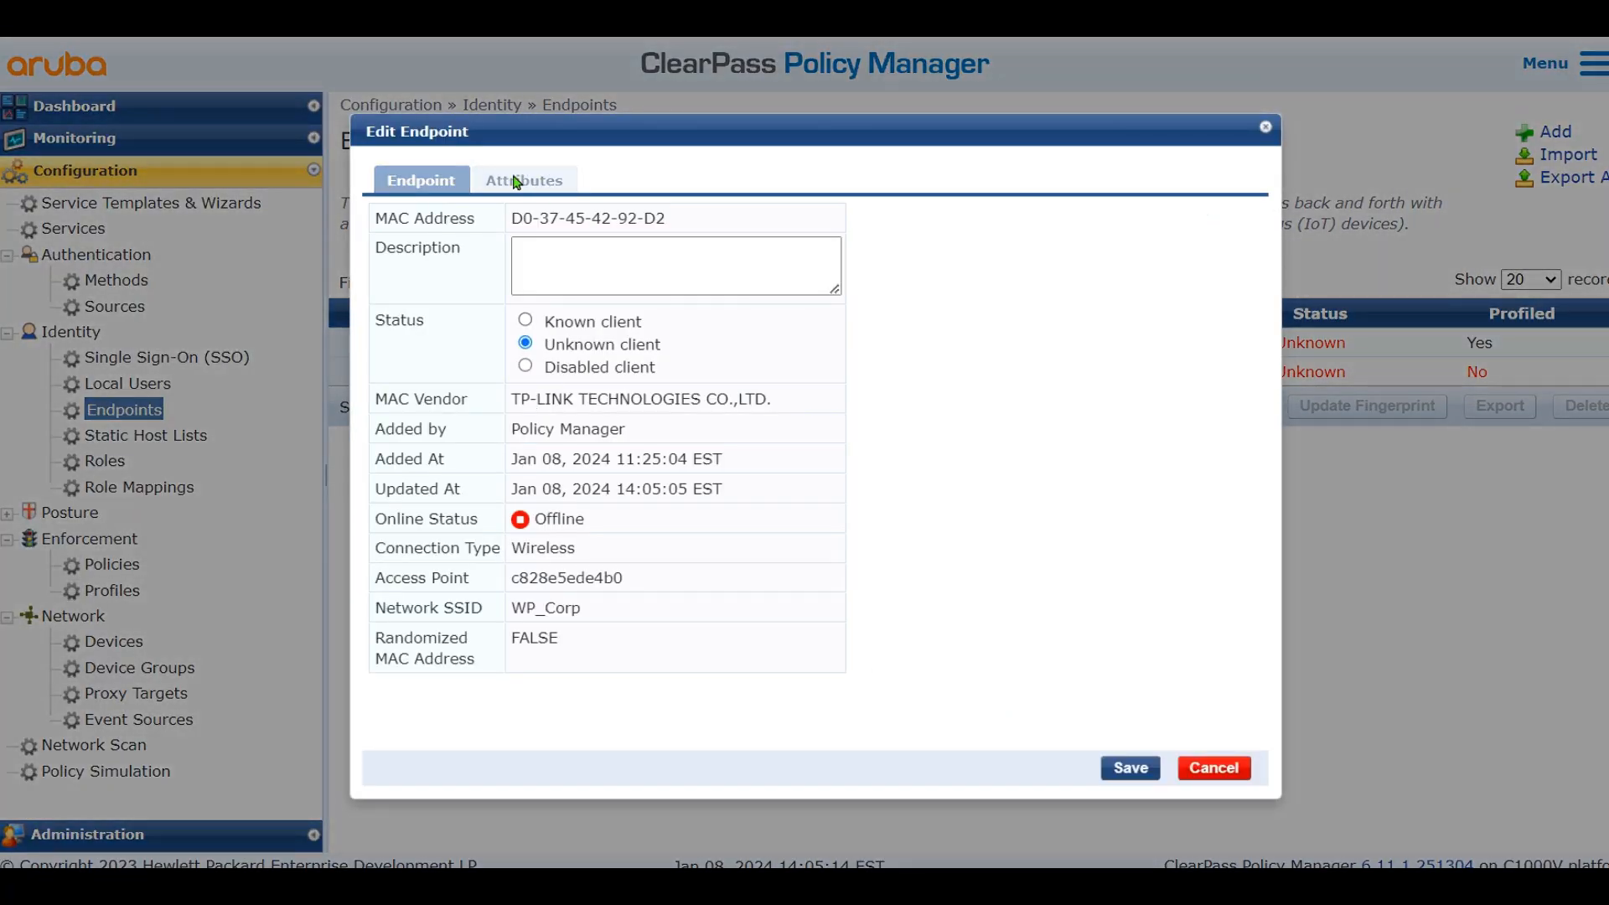
pyautogui.click(515, 182)
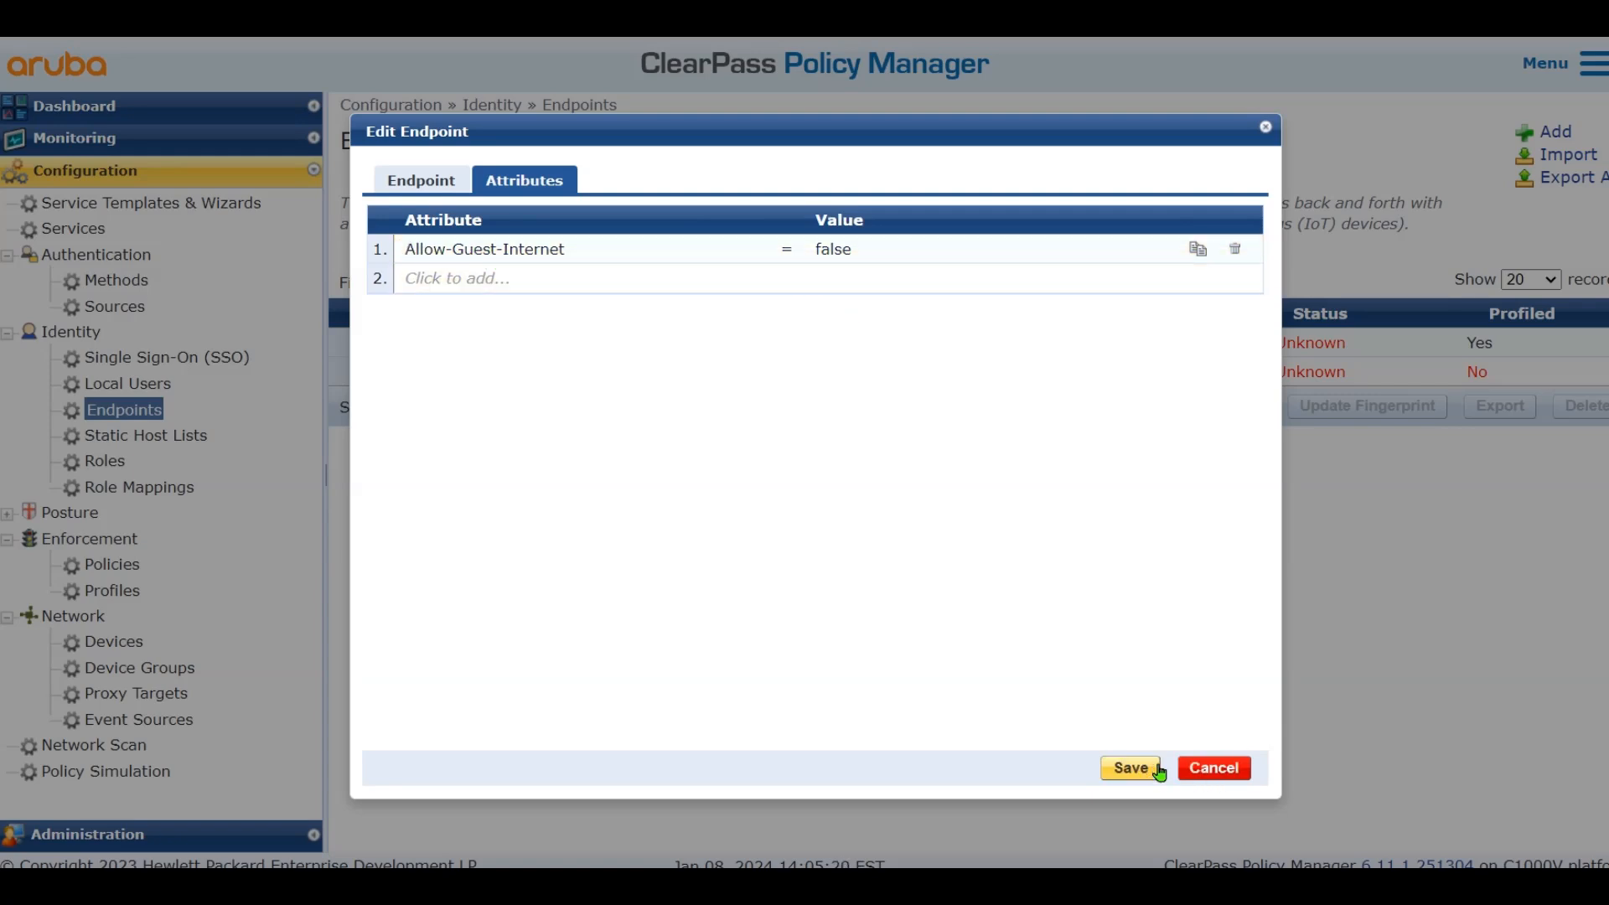
pyautogui.click(1228, 769)
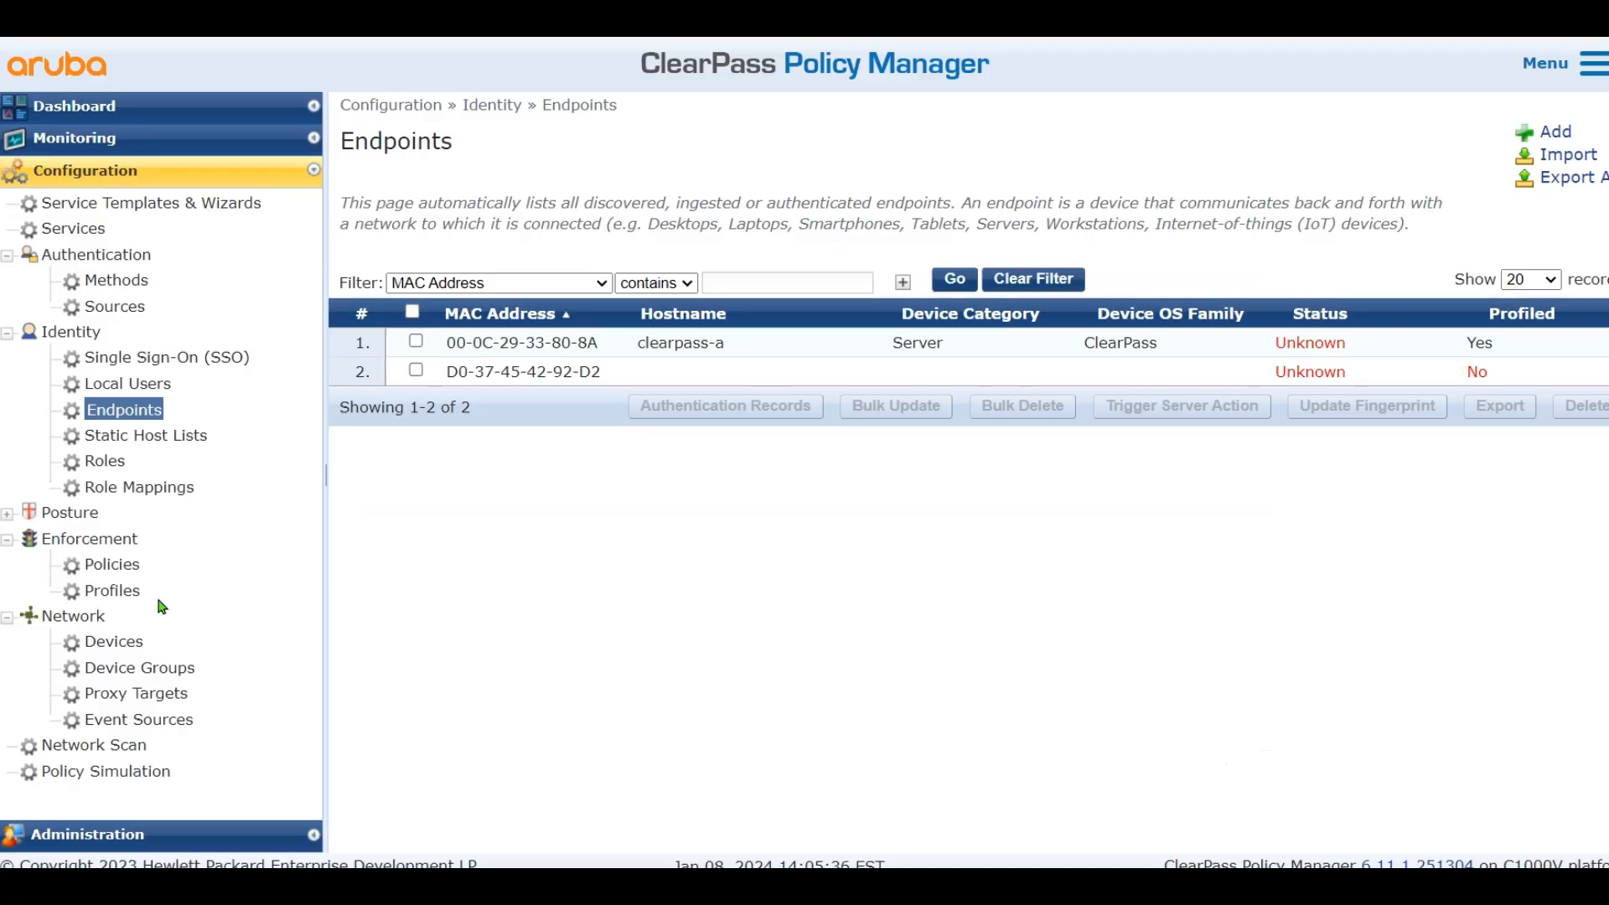
pyautogui.click(131, 573)
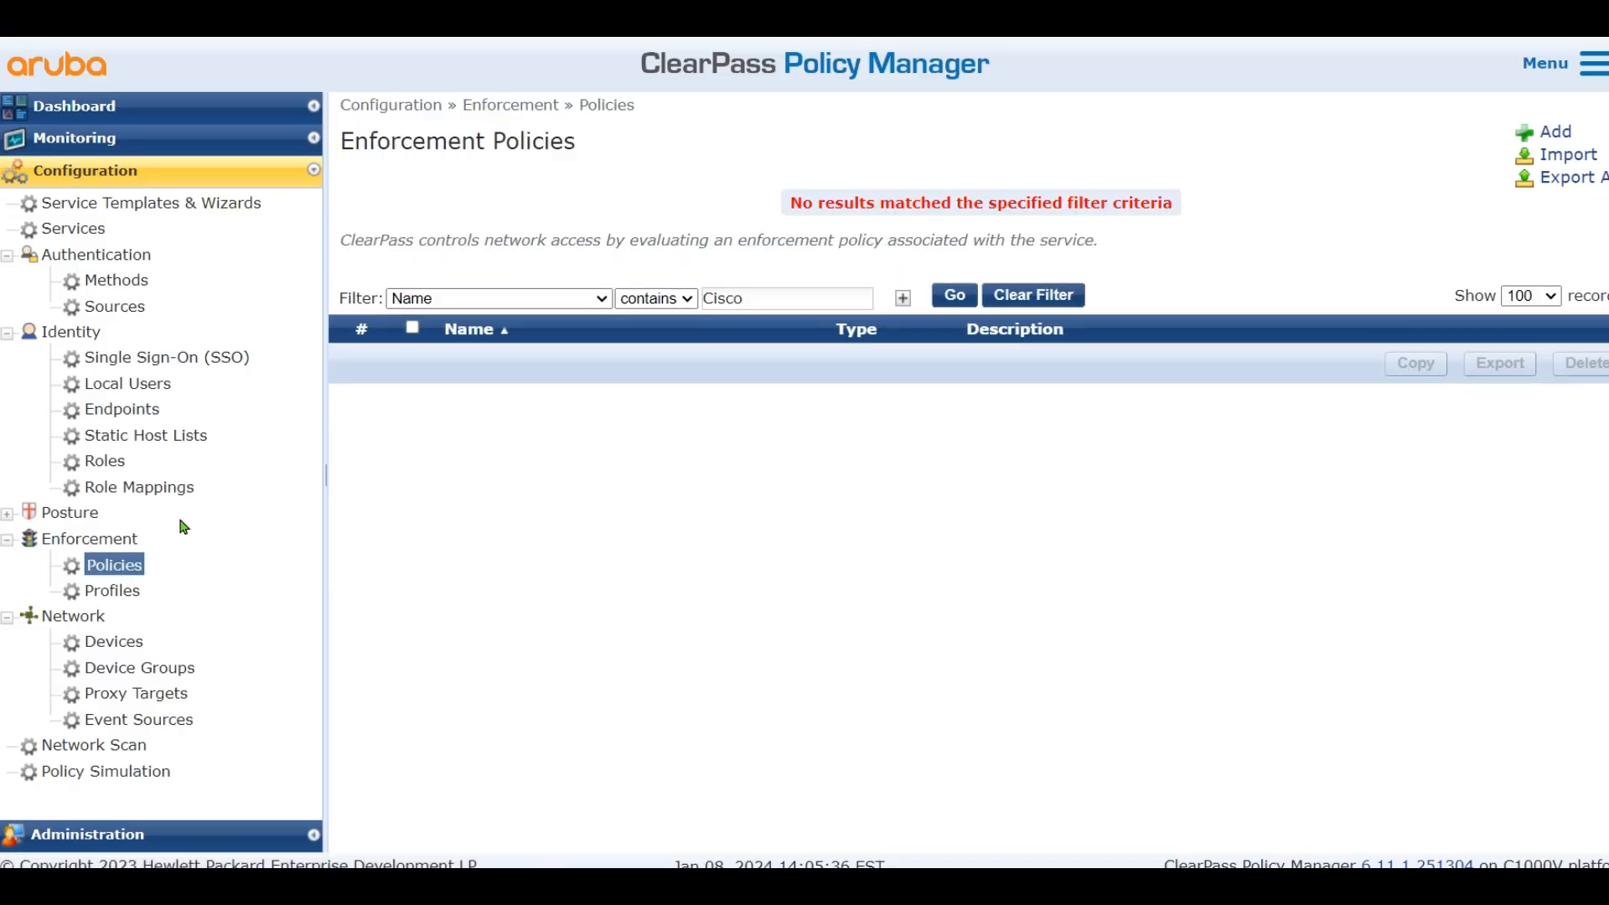
# Show the Enforcement Profiles list, then underline Cisco_WLC_Guest_COA in red on the Paint diagram
pyautogui.click(106, 590)
pyautogui.hotkey('alt', 'Tab')
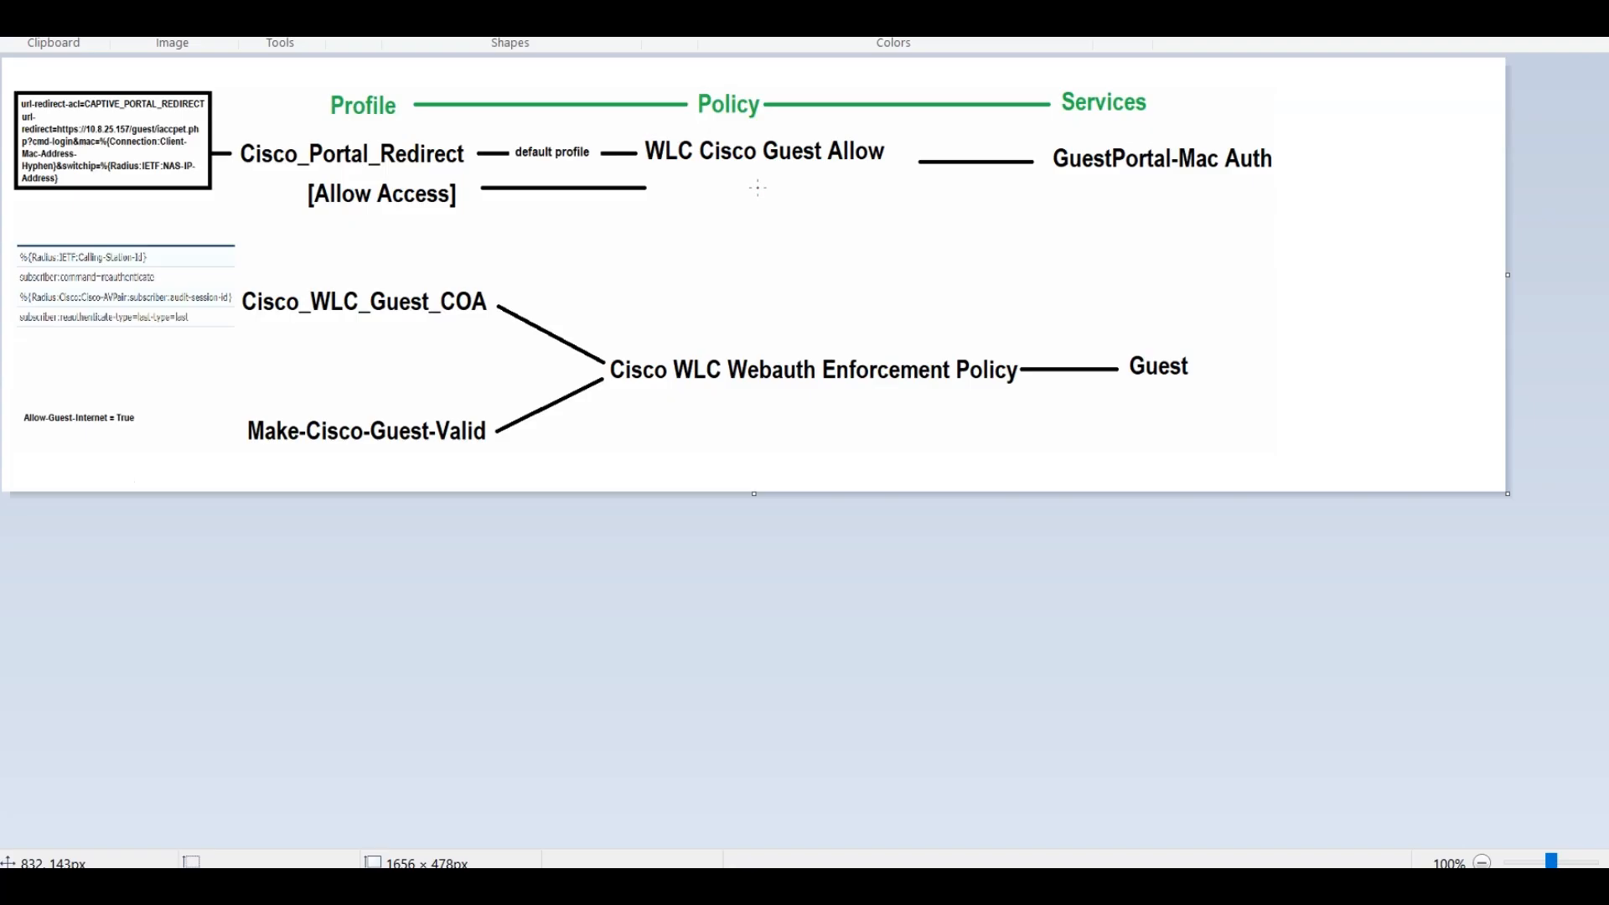
pyautogui.moveTo(240, 319); pyautogui.dragTo(458, 320)
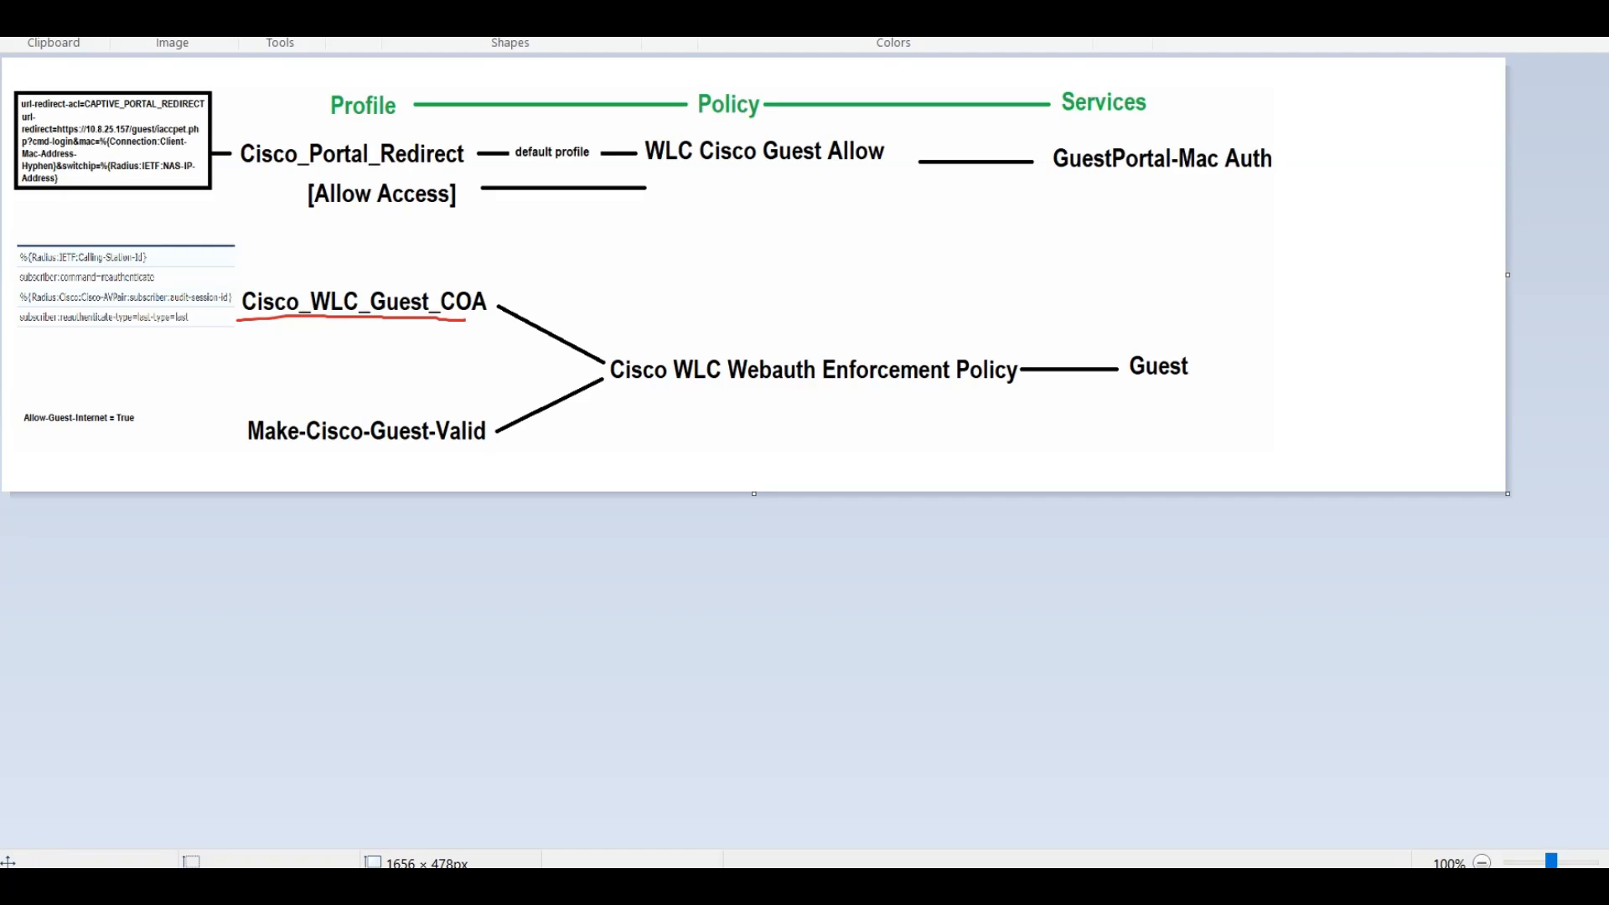
pyautogui.hotkey('alt', 'Tab')
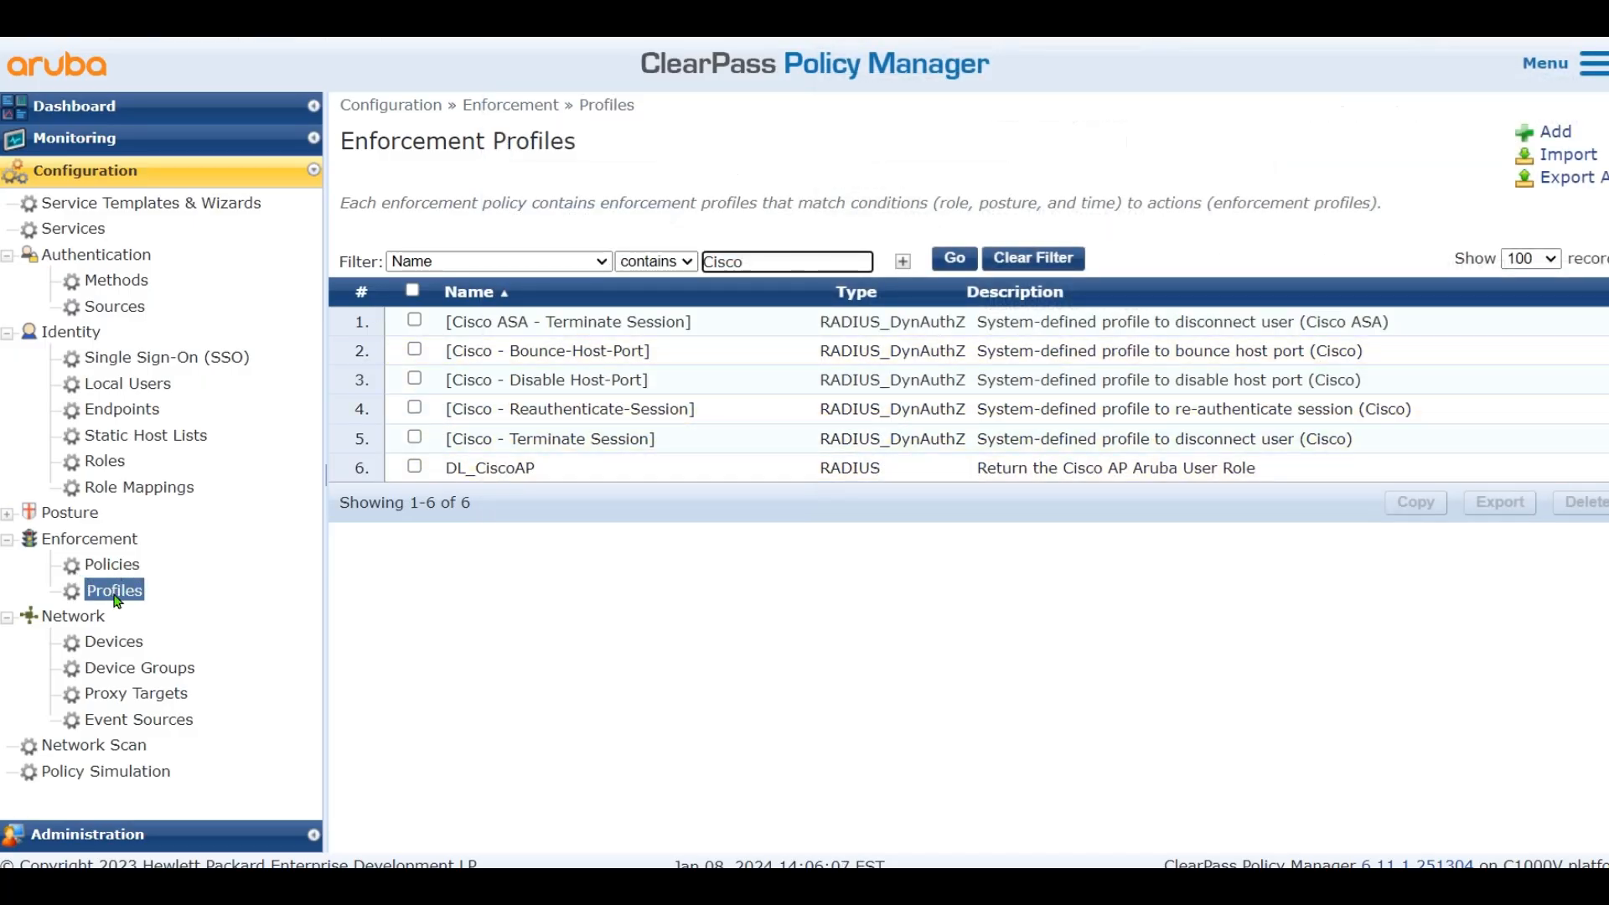
# Add a RADIUS Dynamic Authorization enforcement profile named Cisco_WLC_Guest_COA and view its attributes
pyautogui.click(1551, 133)
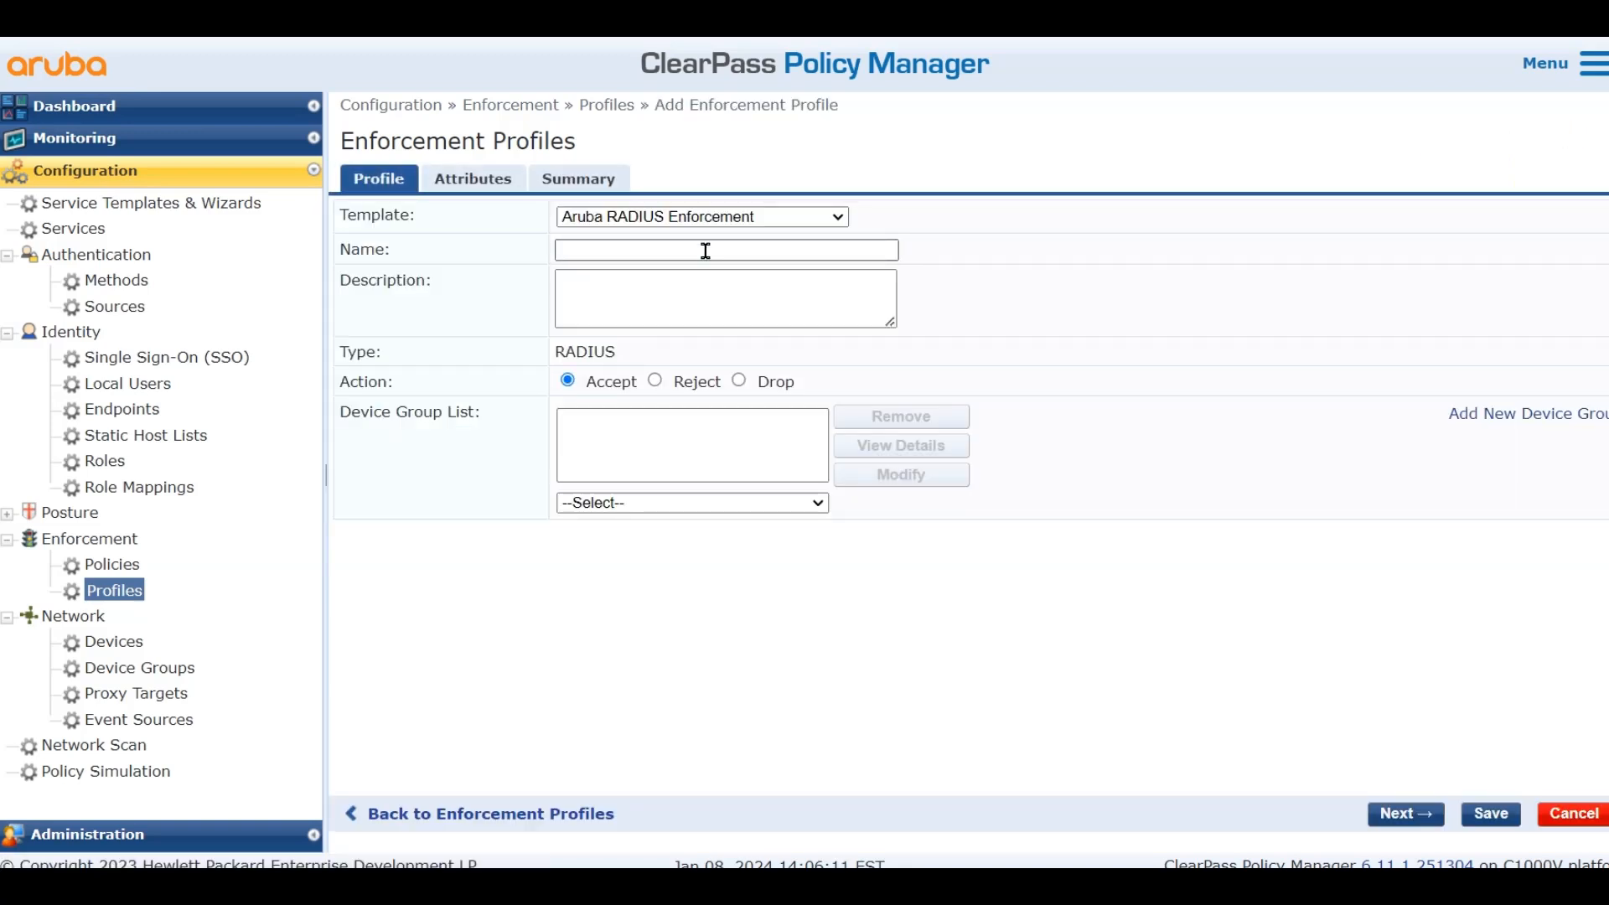
pyautogui.click(717, 218)
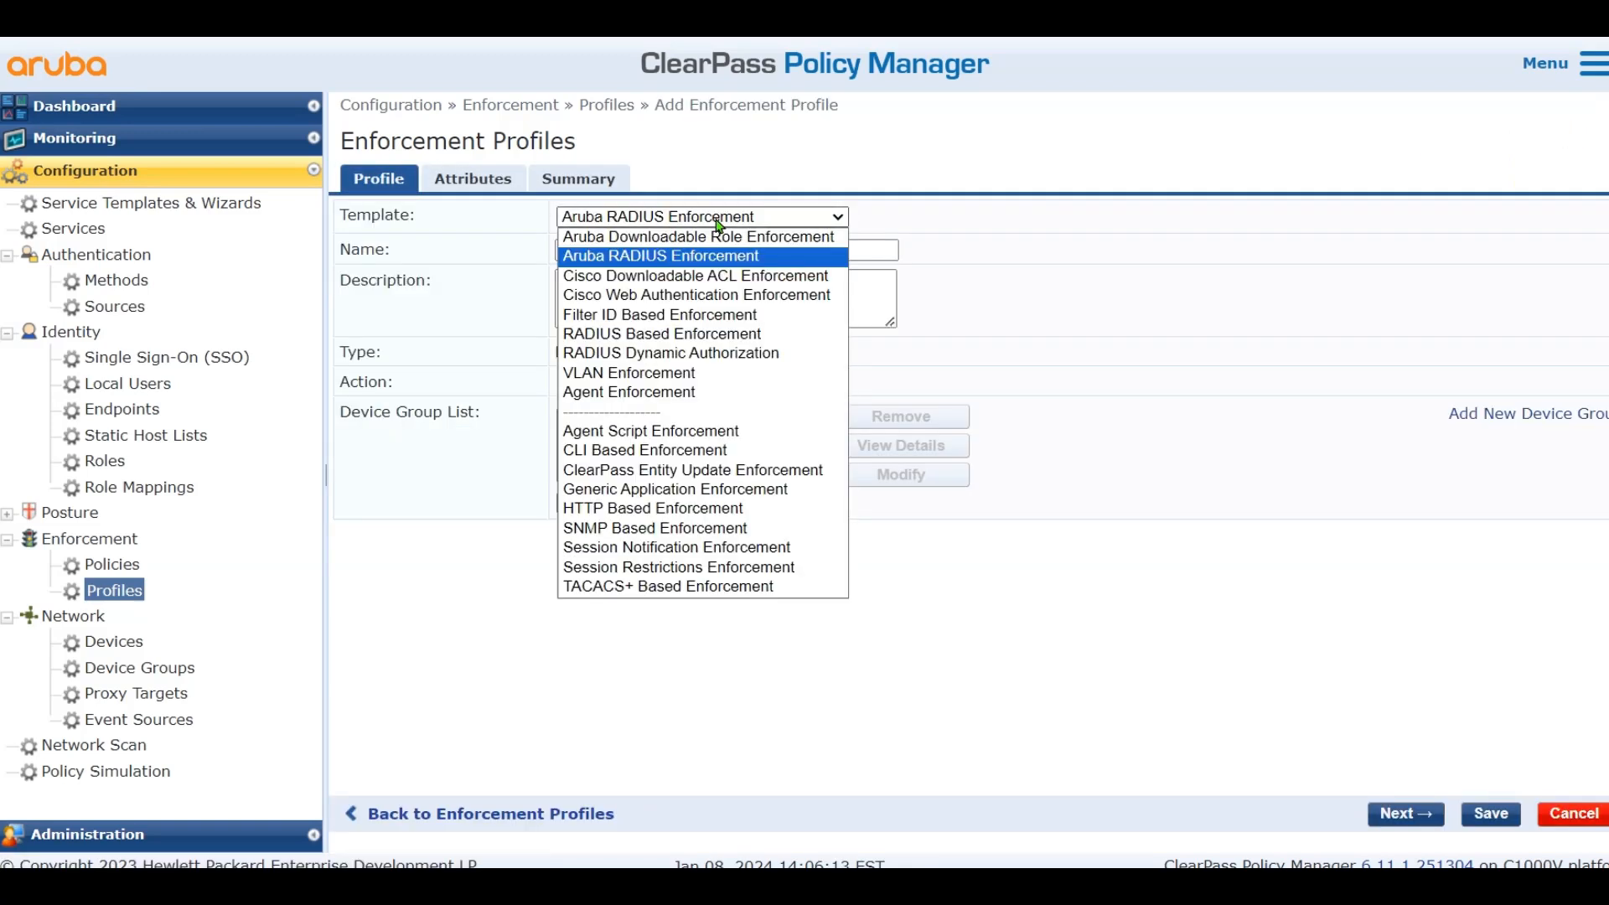
pyautogui.click(711, 353)
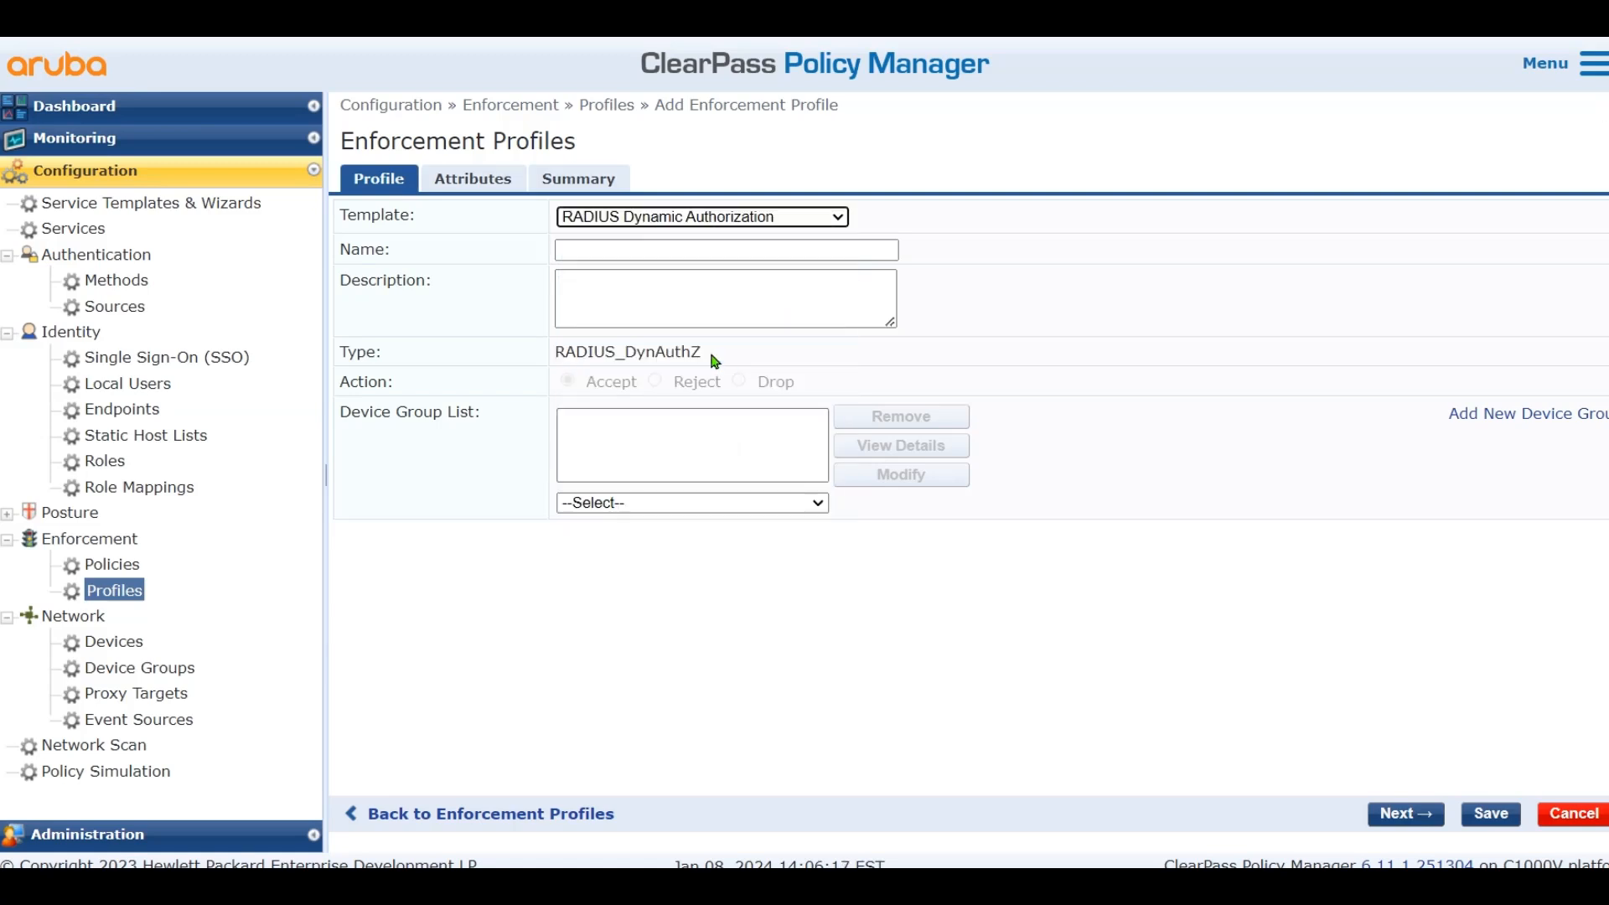
pyautogui.click(721, 251)
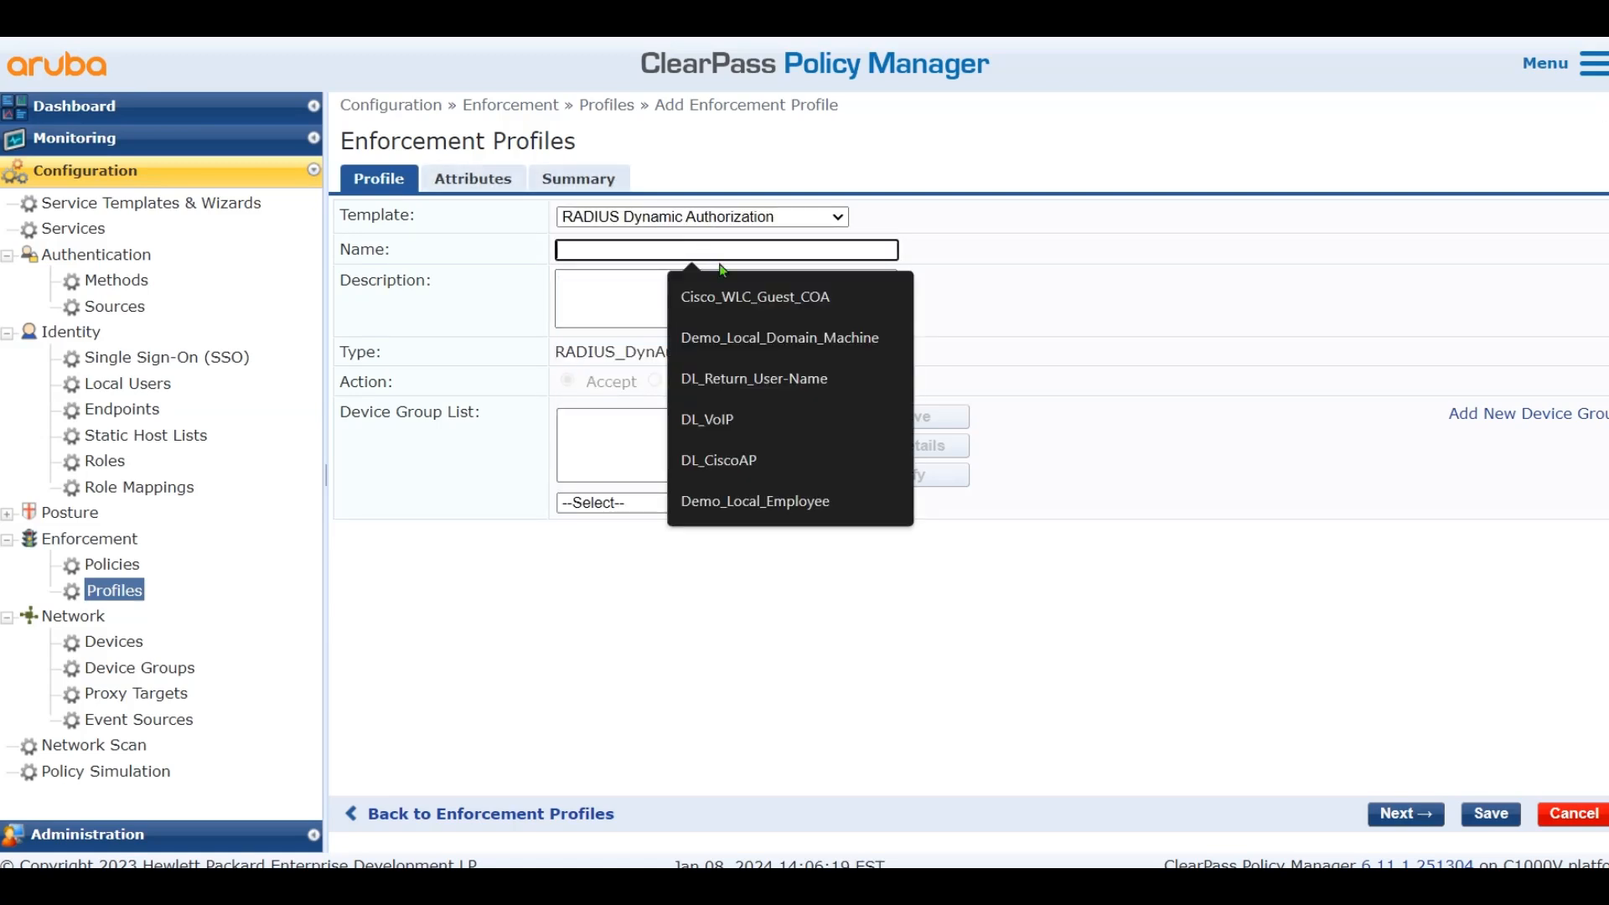
pyautogui.click(747, 300)
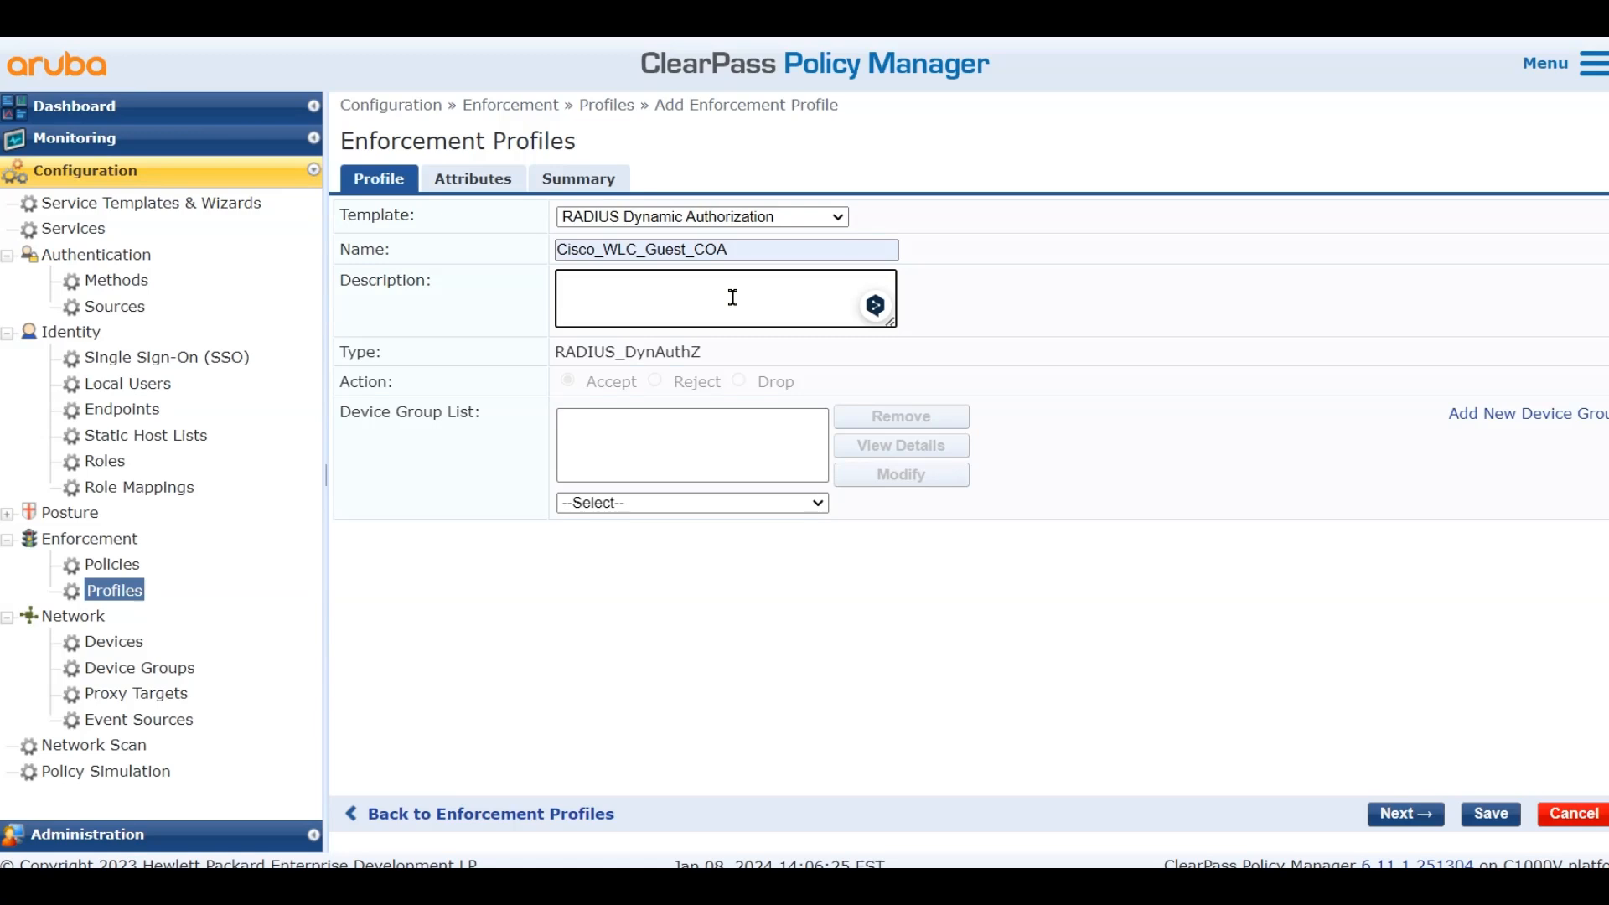
pyautogui.click(441, 177)
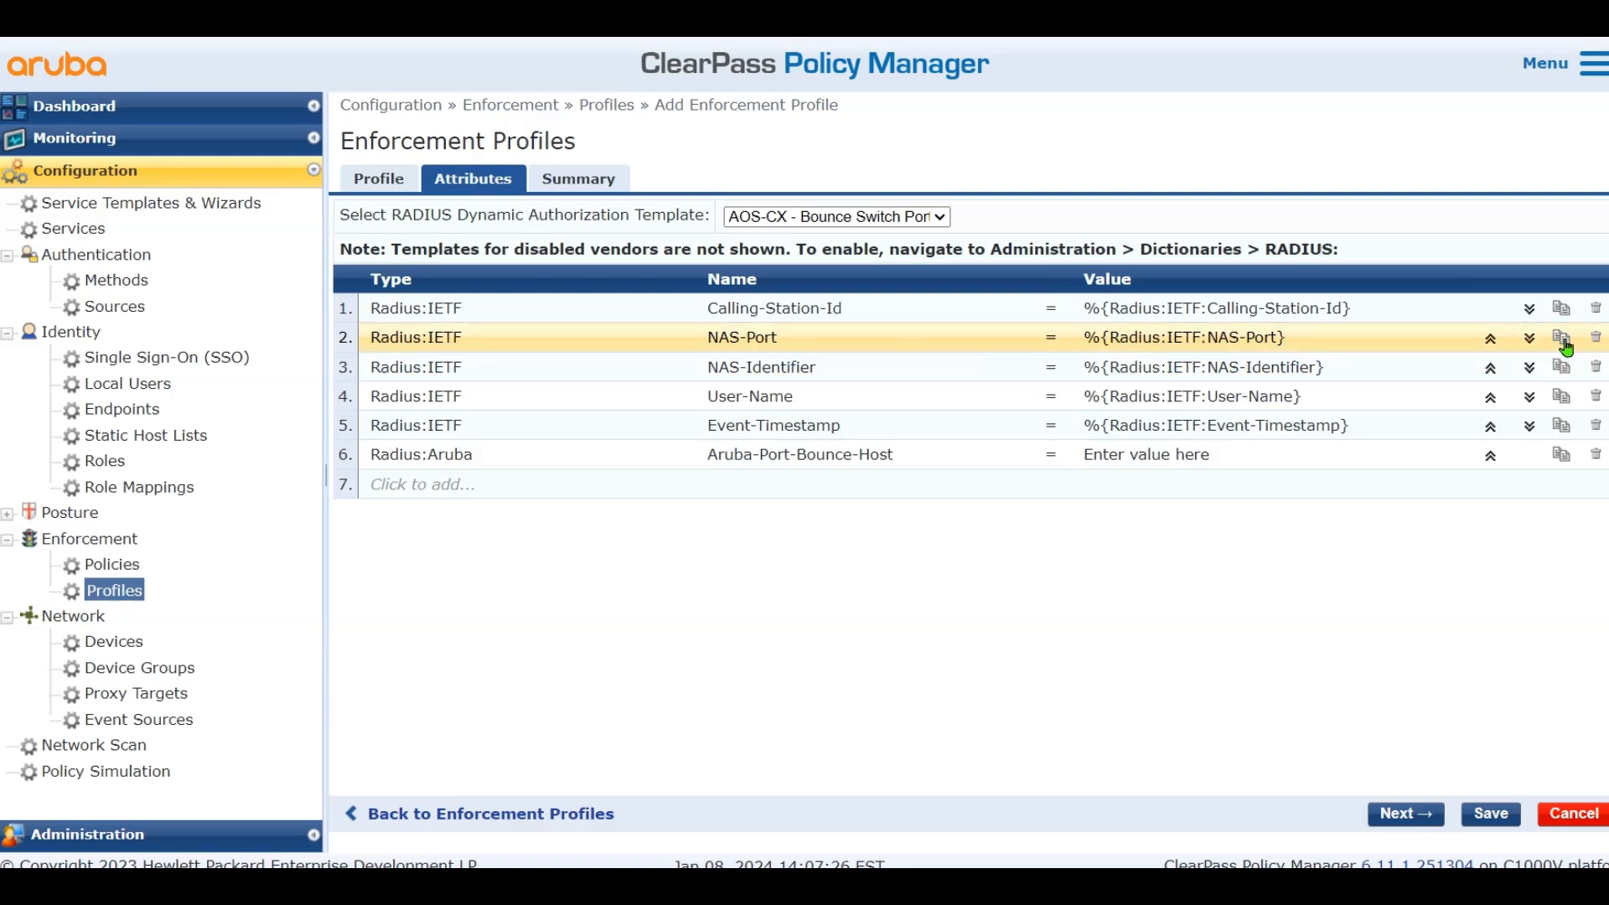
# Delete the four unneeded template attribute rows, including NAS-Port, NAS-Identifier and User-Name
pyautogui.click(1596, 339)
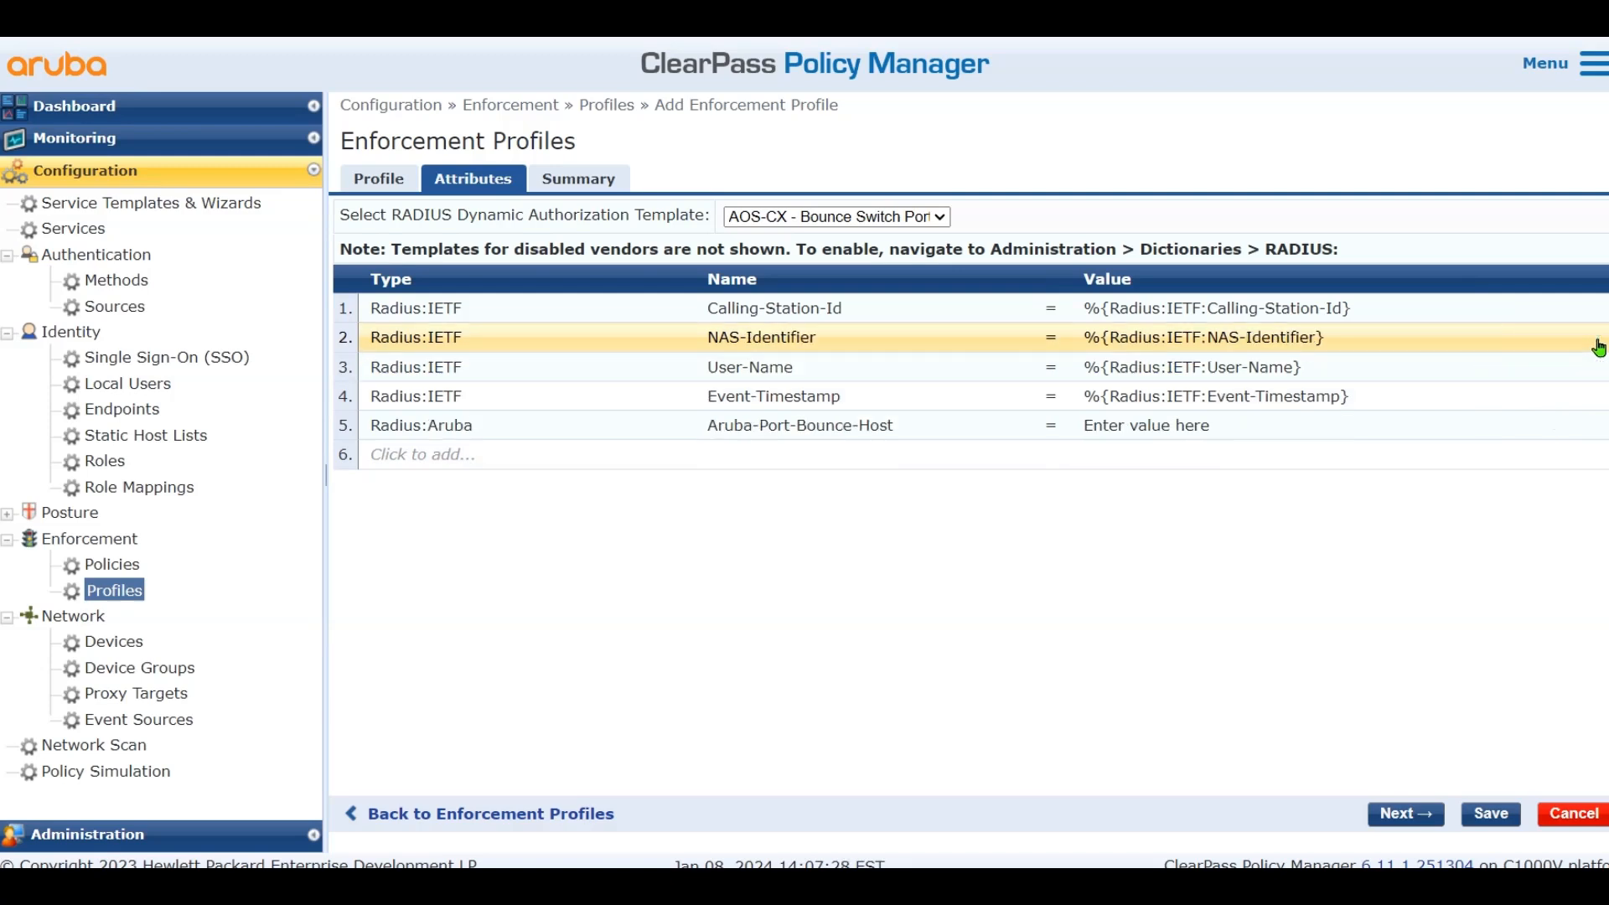
pyautogui.click(1596, 340)
pyautogui.click(1596, 339)
pyautogui.click(1596, 339)
pyautogui.click(1596, 340)
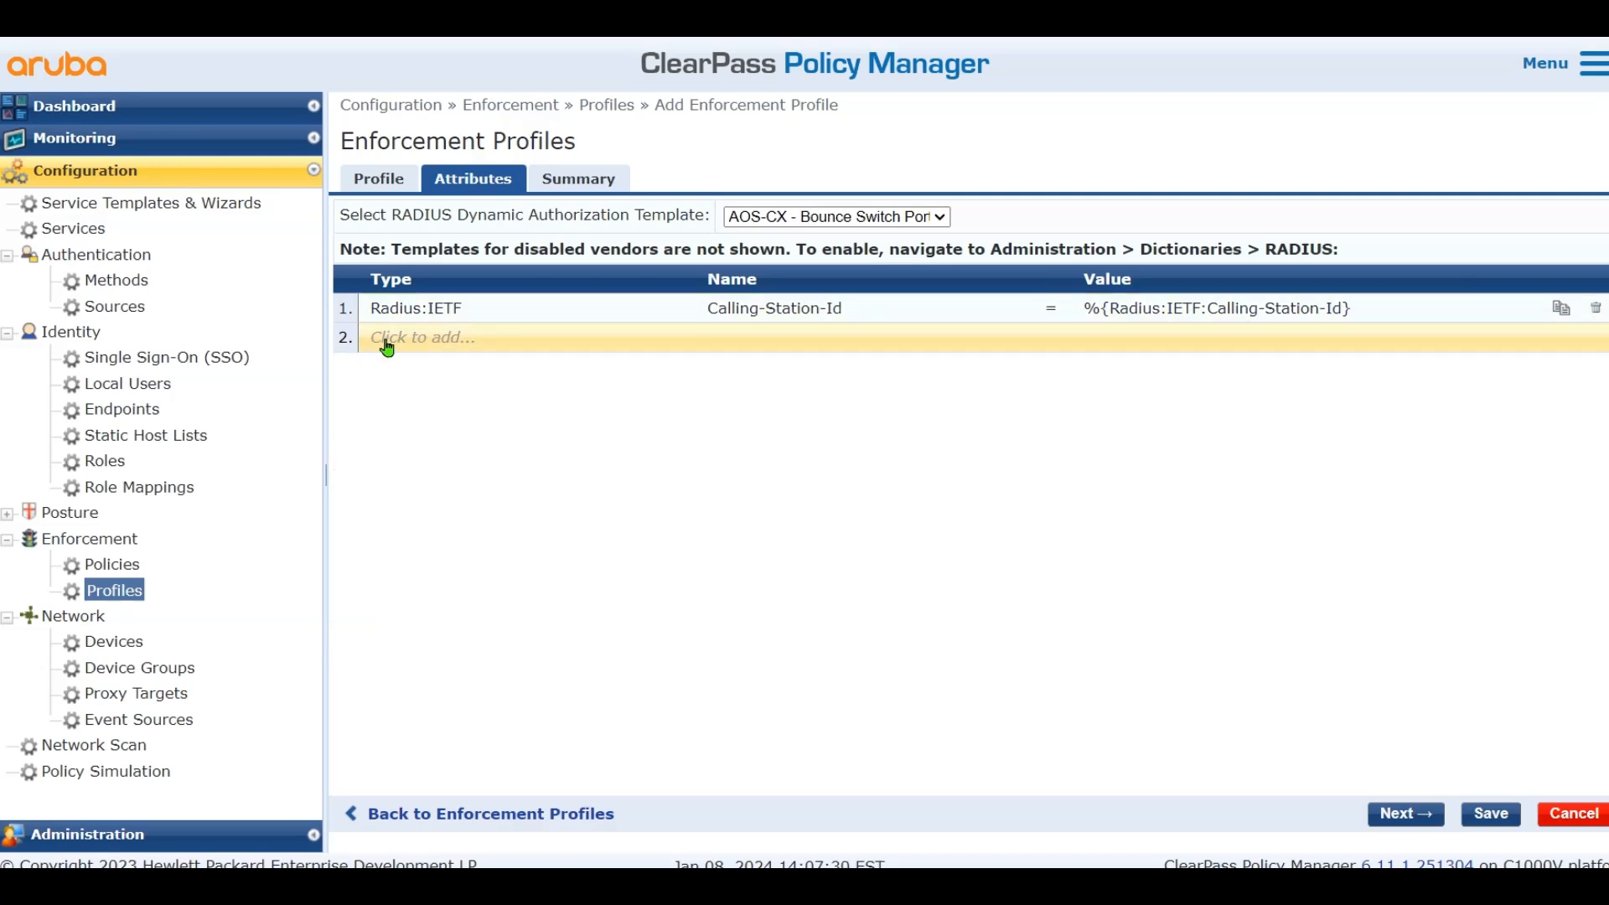
# Add a Radius:Cisco Cisco-AVPair attribute with value subscriber:command=reauthenticate
pyautogui.click(416, 337)
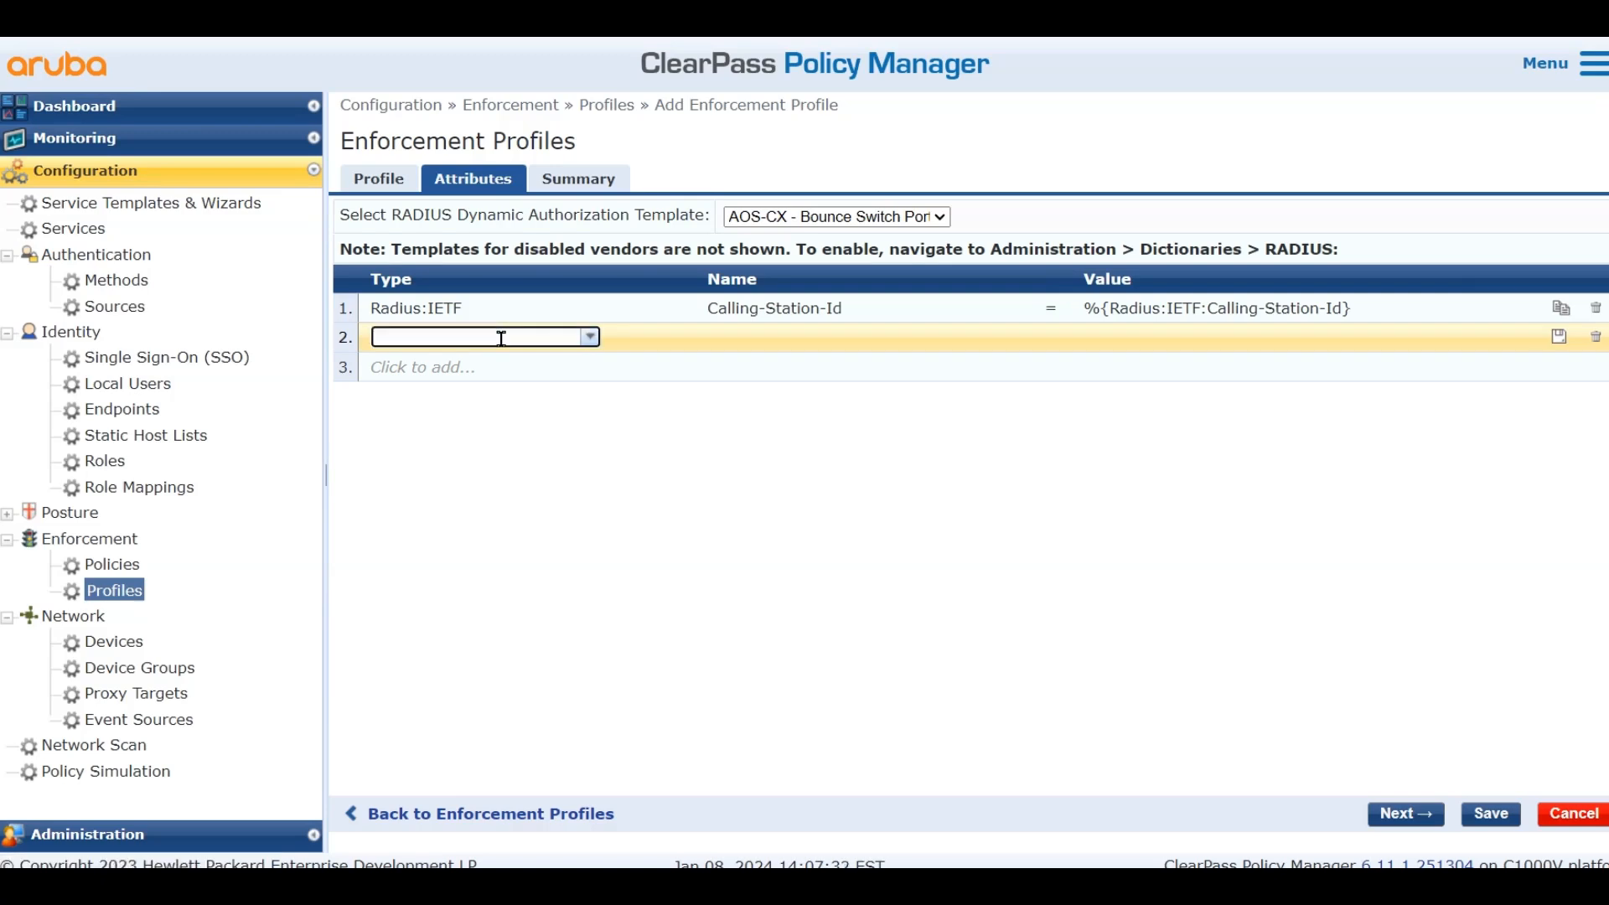
pyautogui.write('rad')
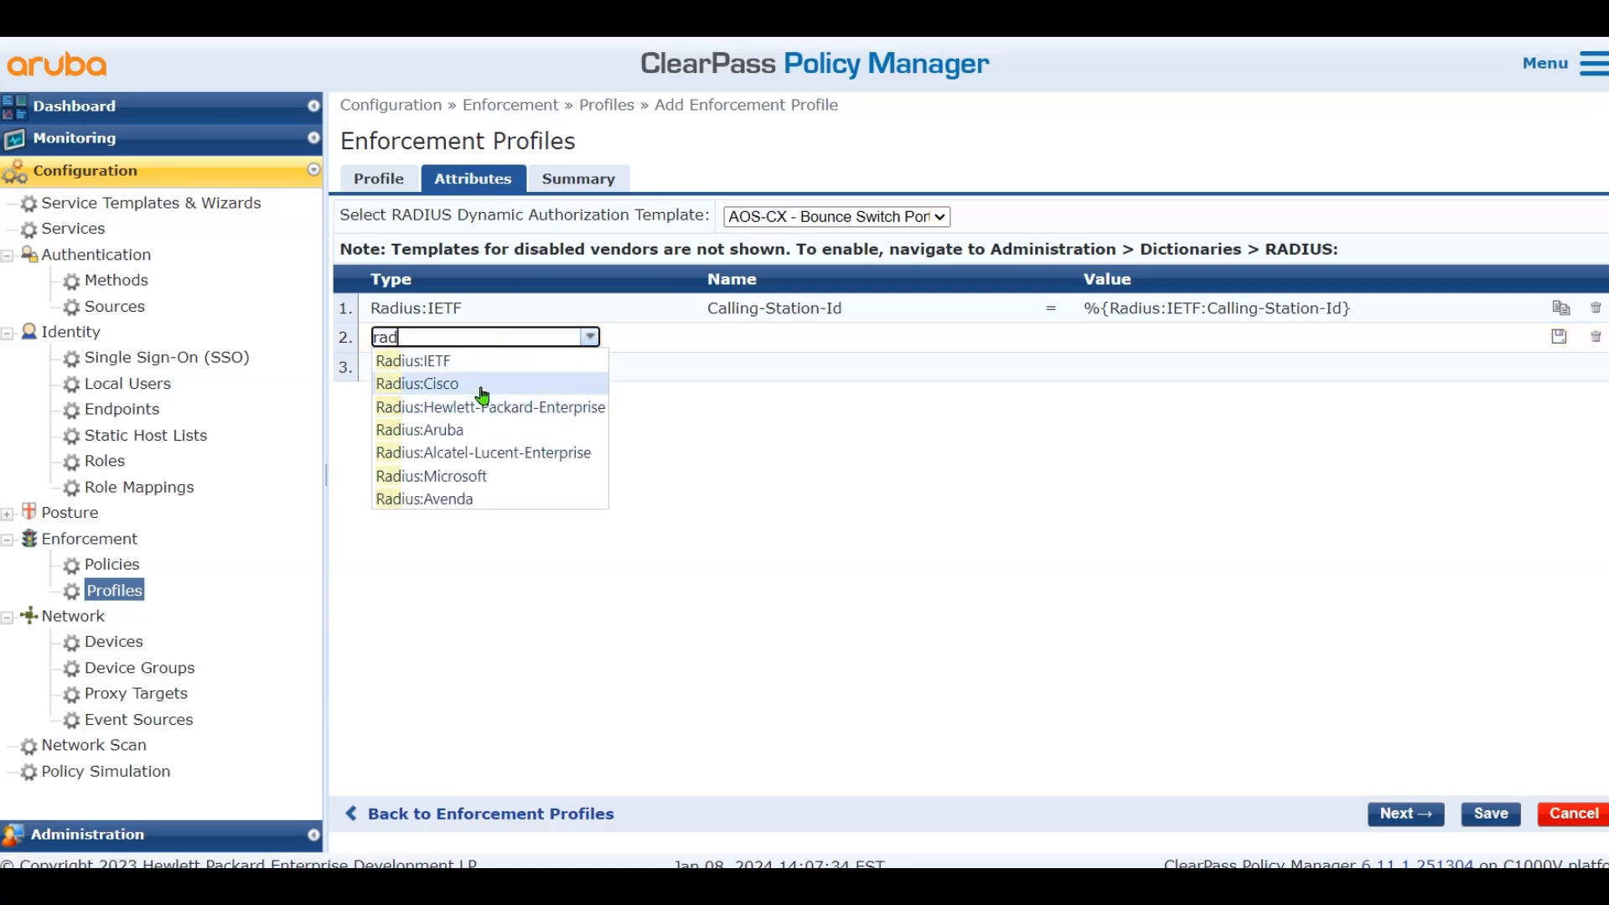
pyautogui.click(483, 386)
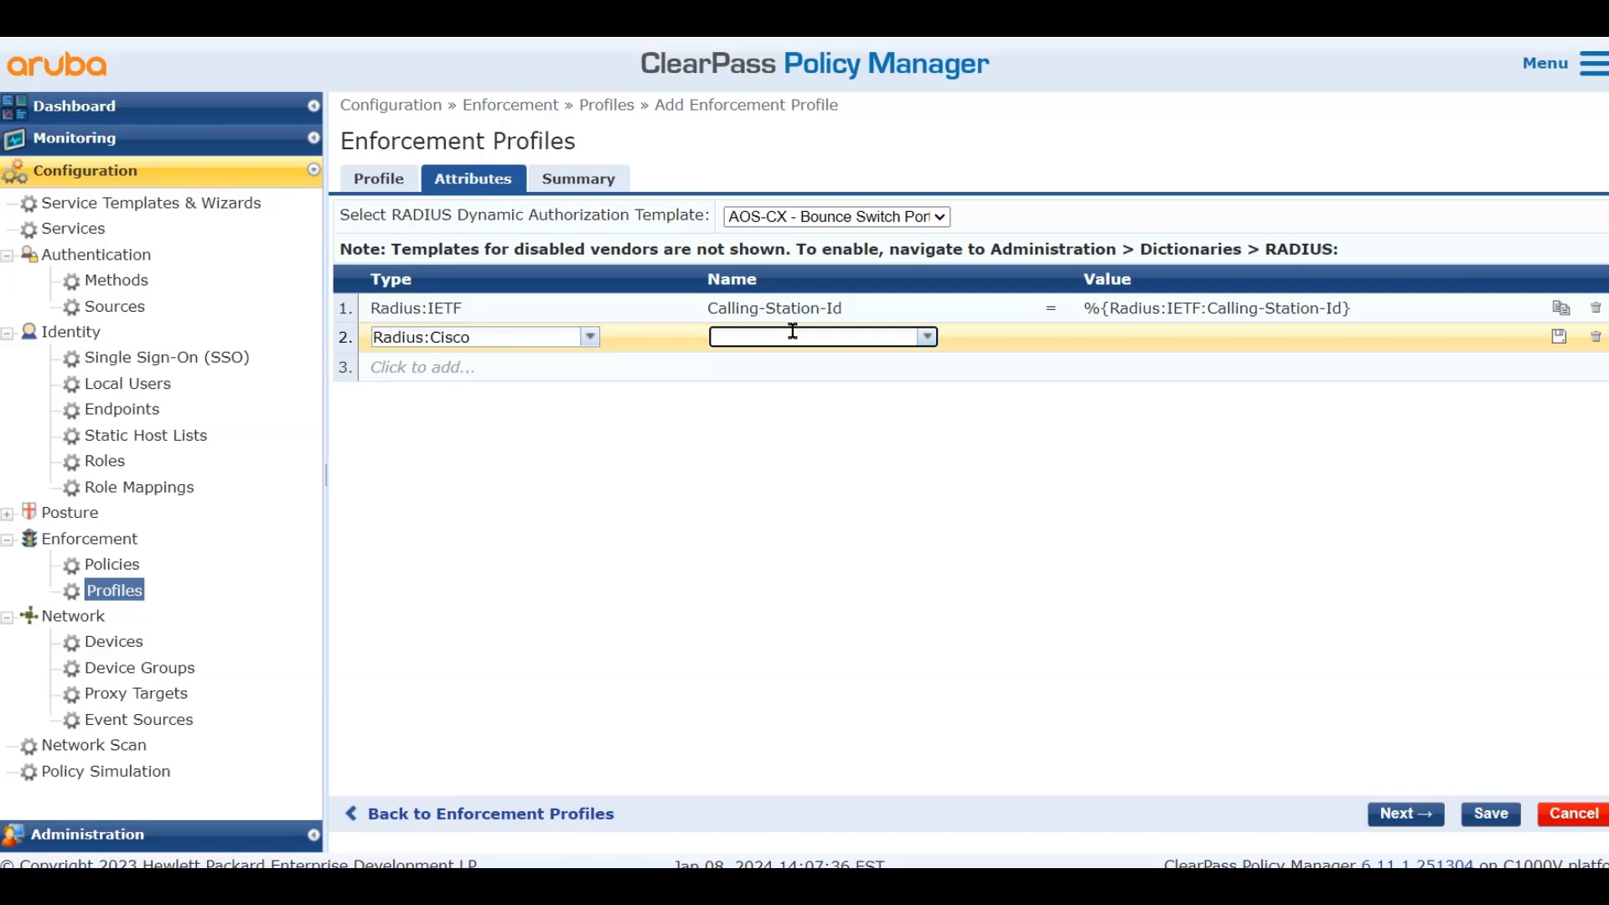
pyautogui.click(793, 334)
pyautogui.click(767, 351)
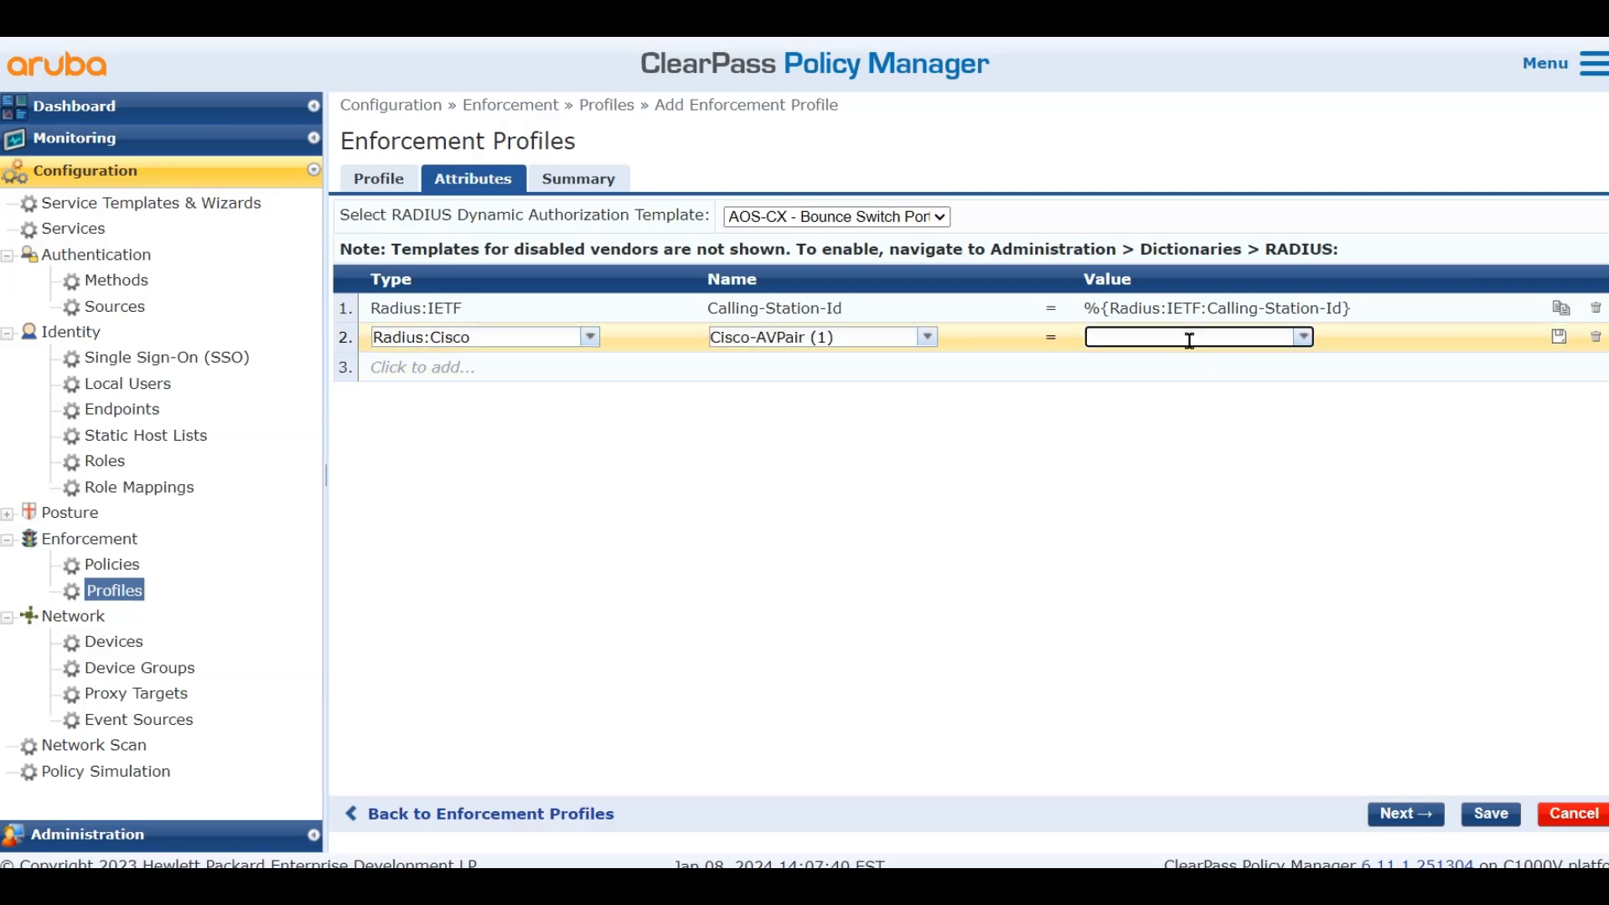
pyautogui.write('sub')
pyautogui.press('BackSpace')
pyautogui.press('BackSpace')
pyautogui.press('BackSpace')
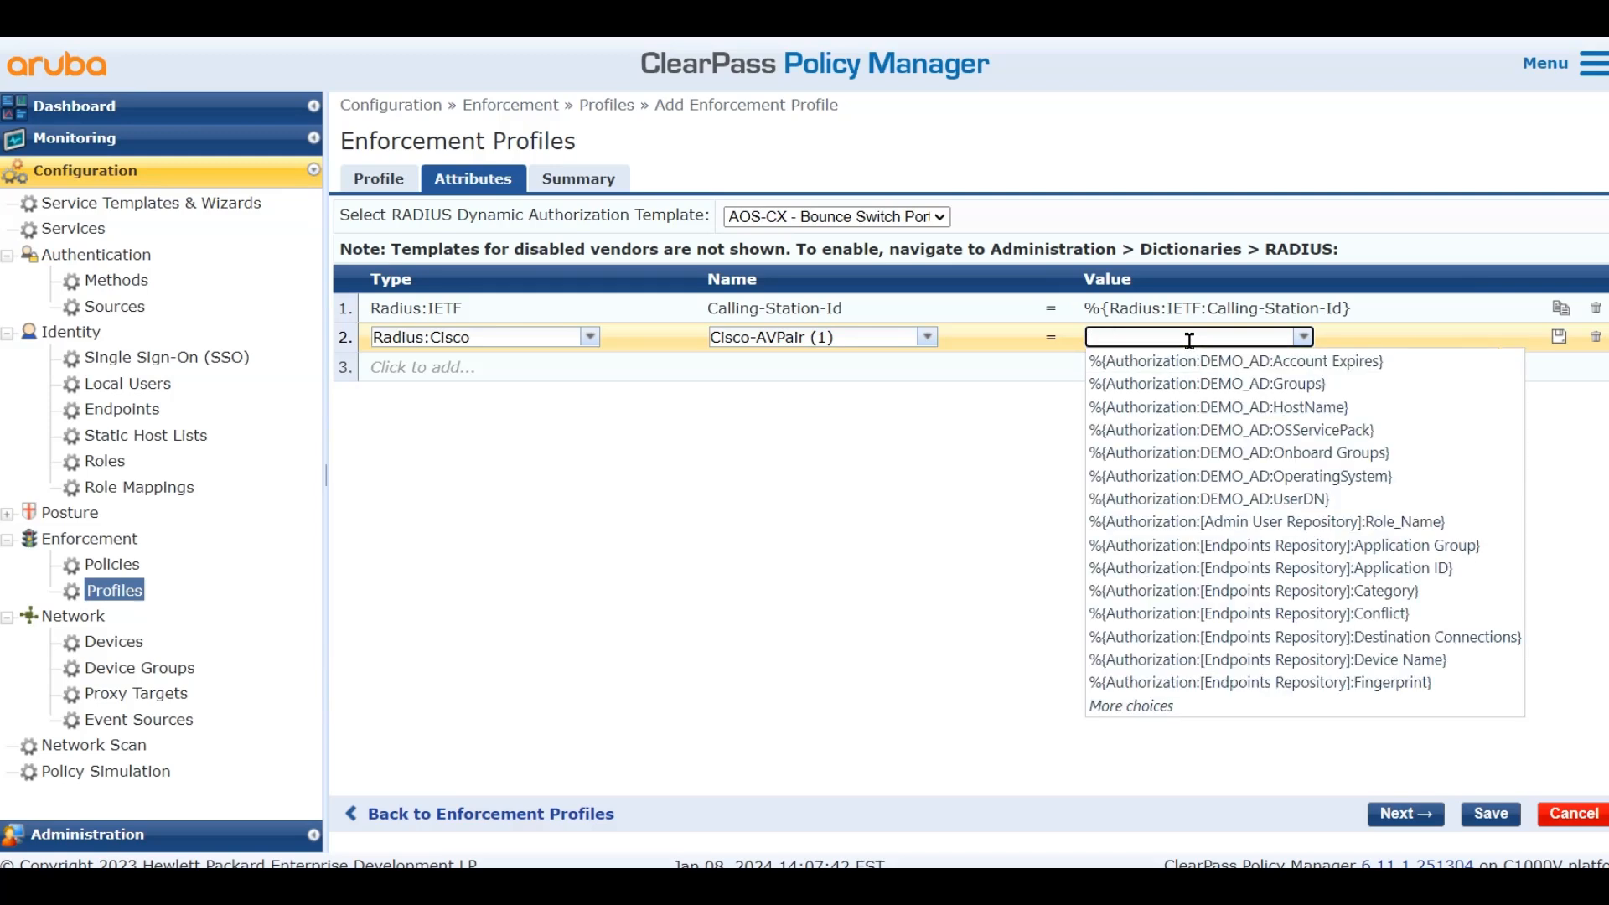
pyautogui.write('subscriber')
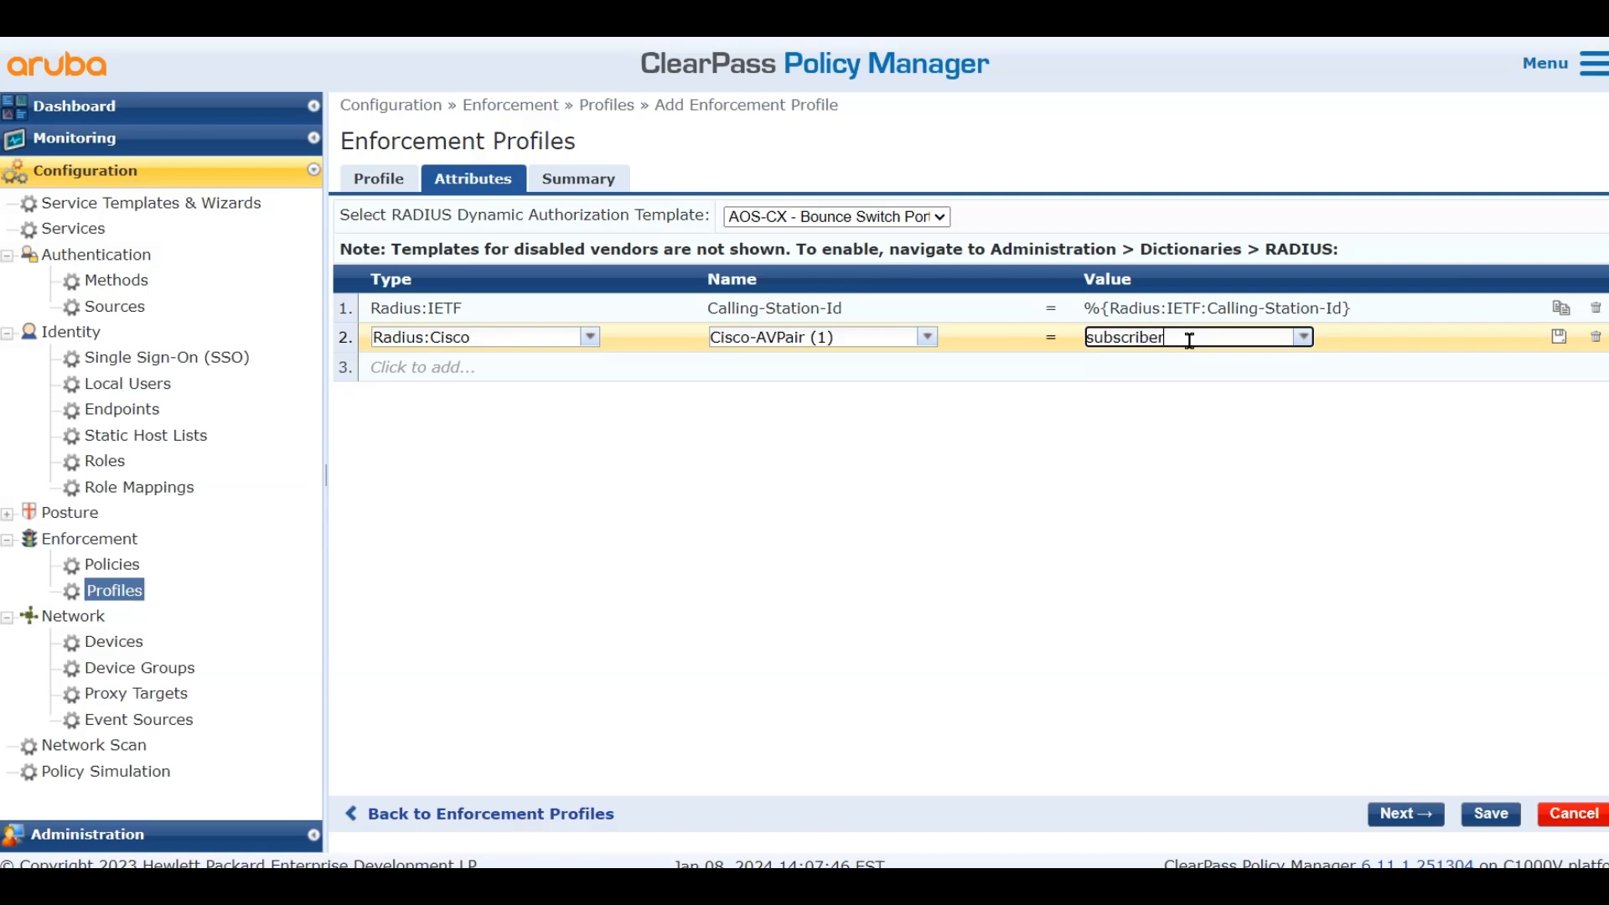
pyautogui.write(':command=')
pyautogui.write('reauthenticat')
pyautogui.write('e')
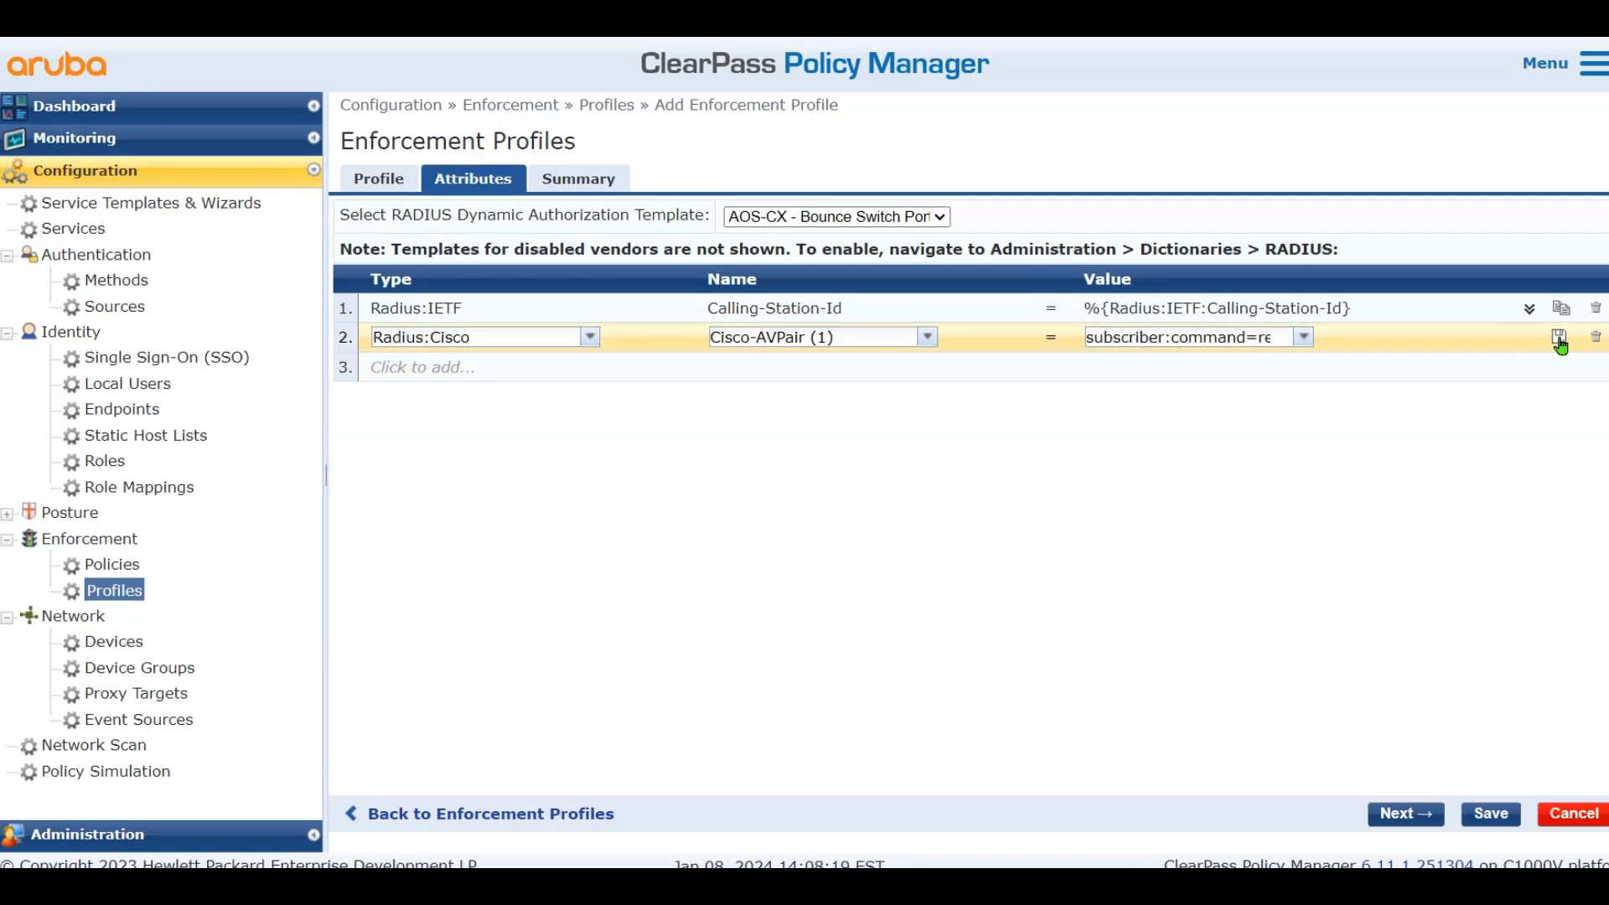
pyautogui.click(1558, 337)
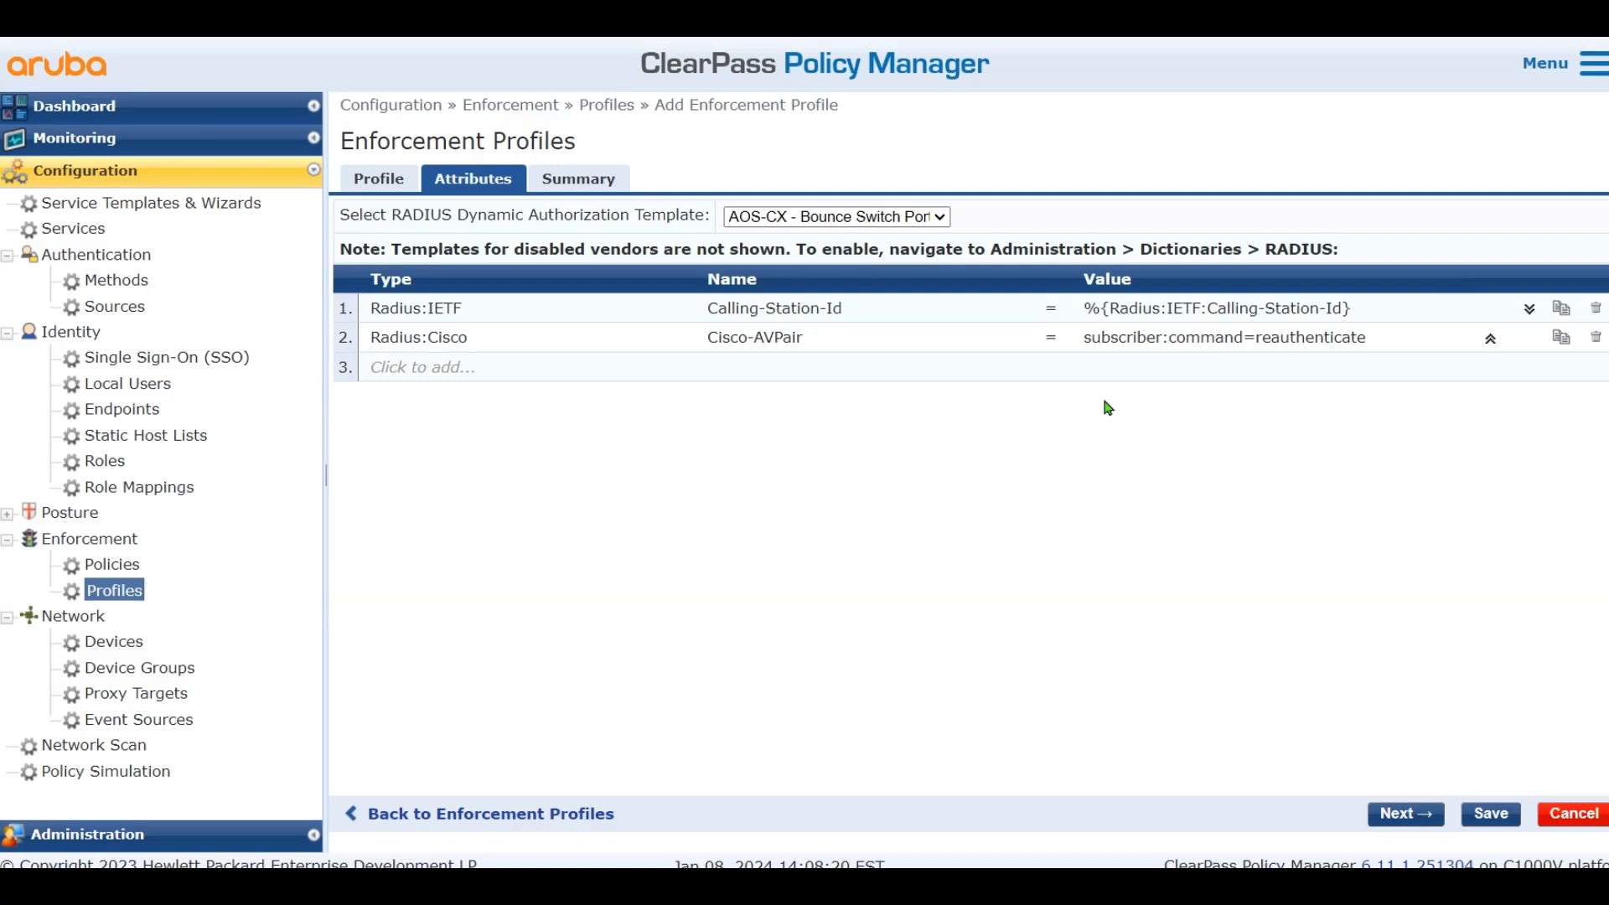
# Duplicate that row and replace its value with the pasted audit-session-id setting
pyautogui.hotkey('shift', 'F10')
pyautogui.click(1096, 451)
pyautogui.click(1560, 337)
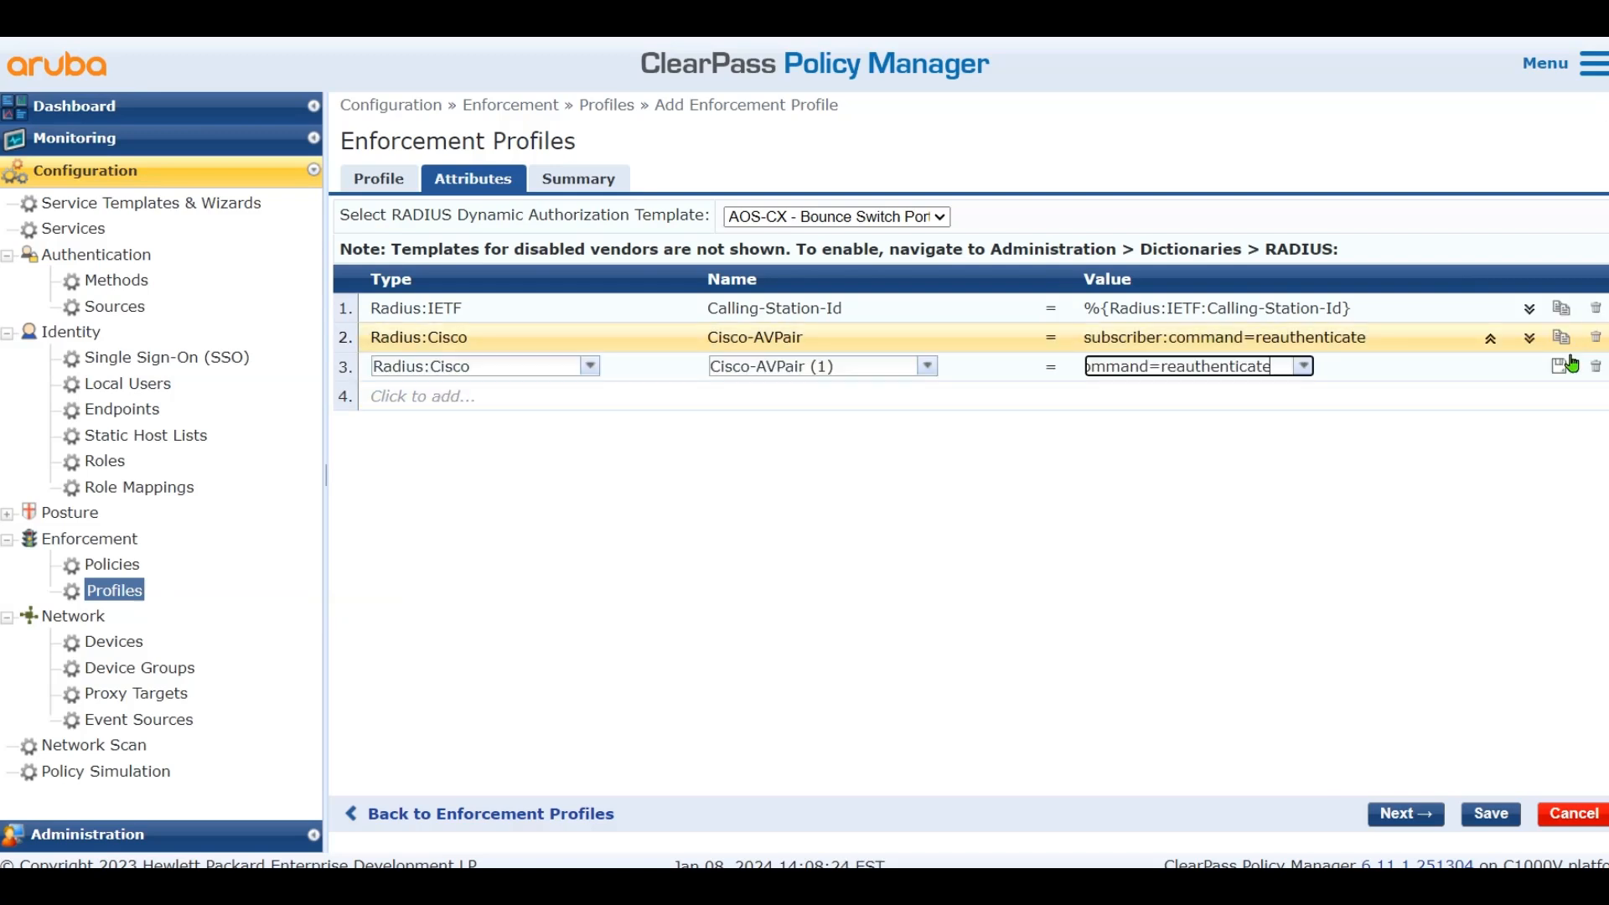
pyautogui.tripleClick(1217, 361)
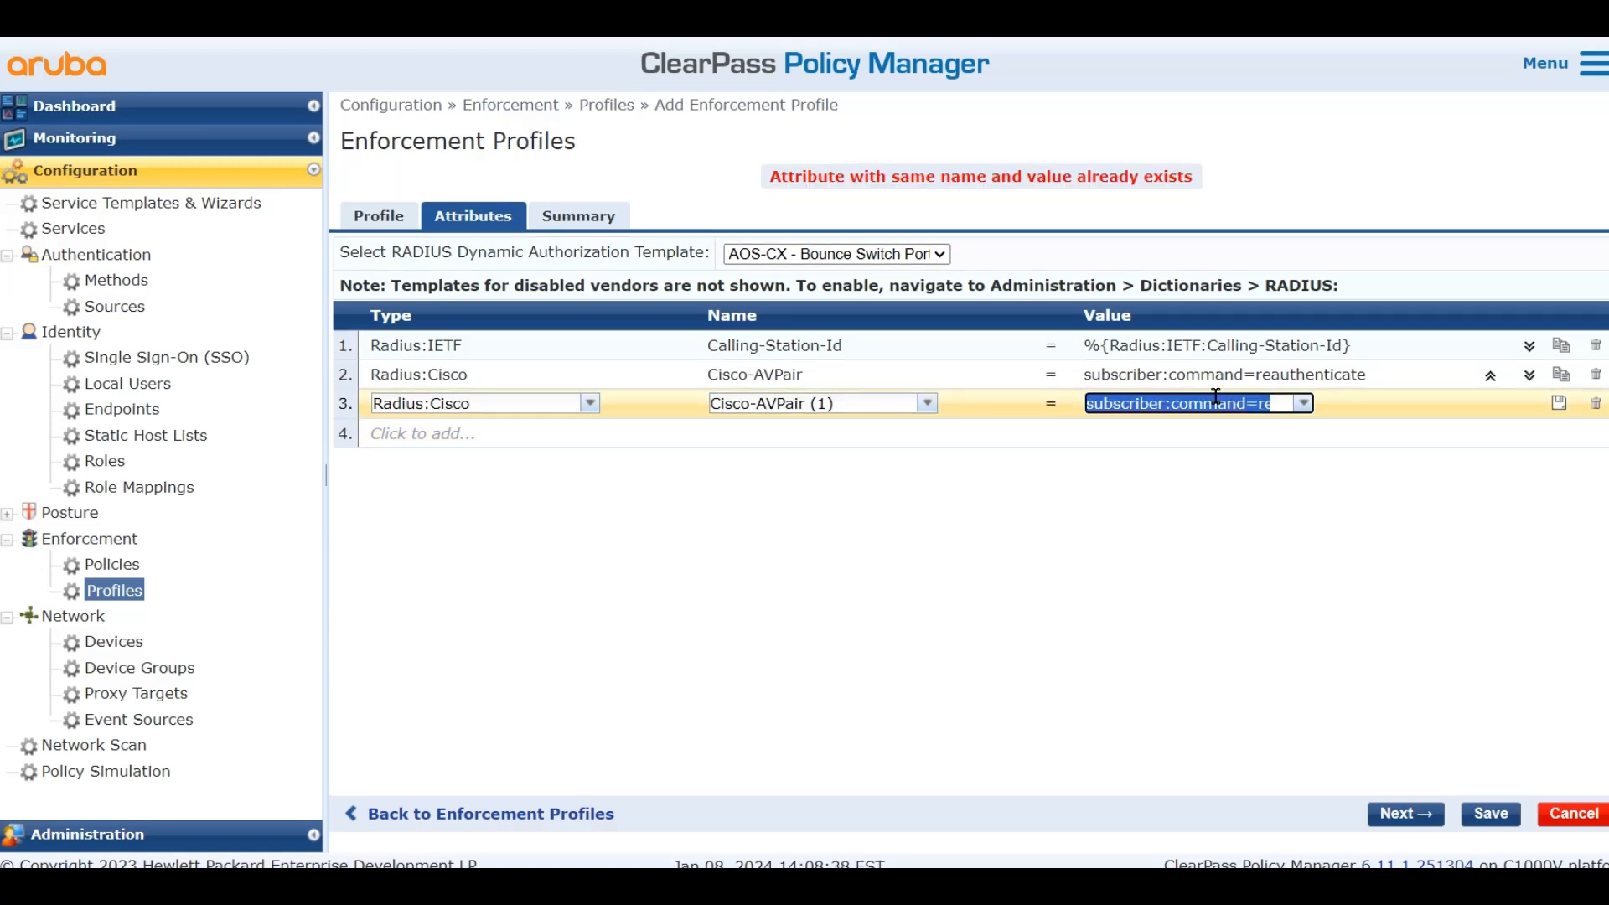
pyautogui.hotkey('ctrl', 'v')
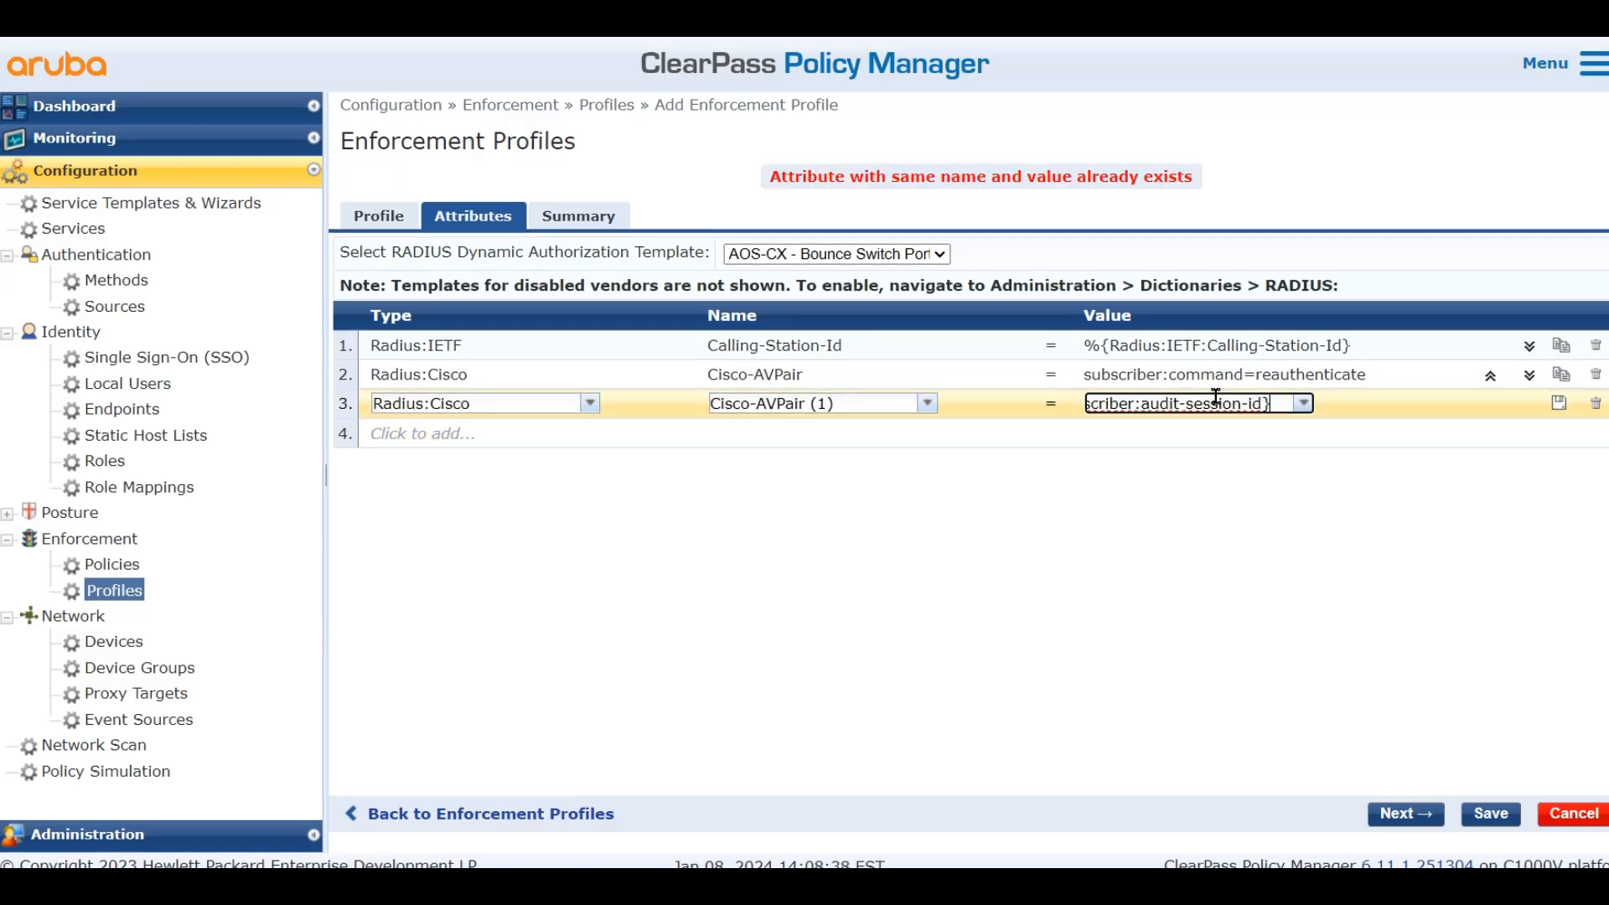
pyautogui.click(1558, 406)
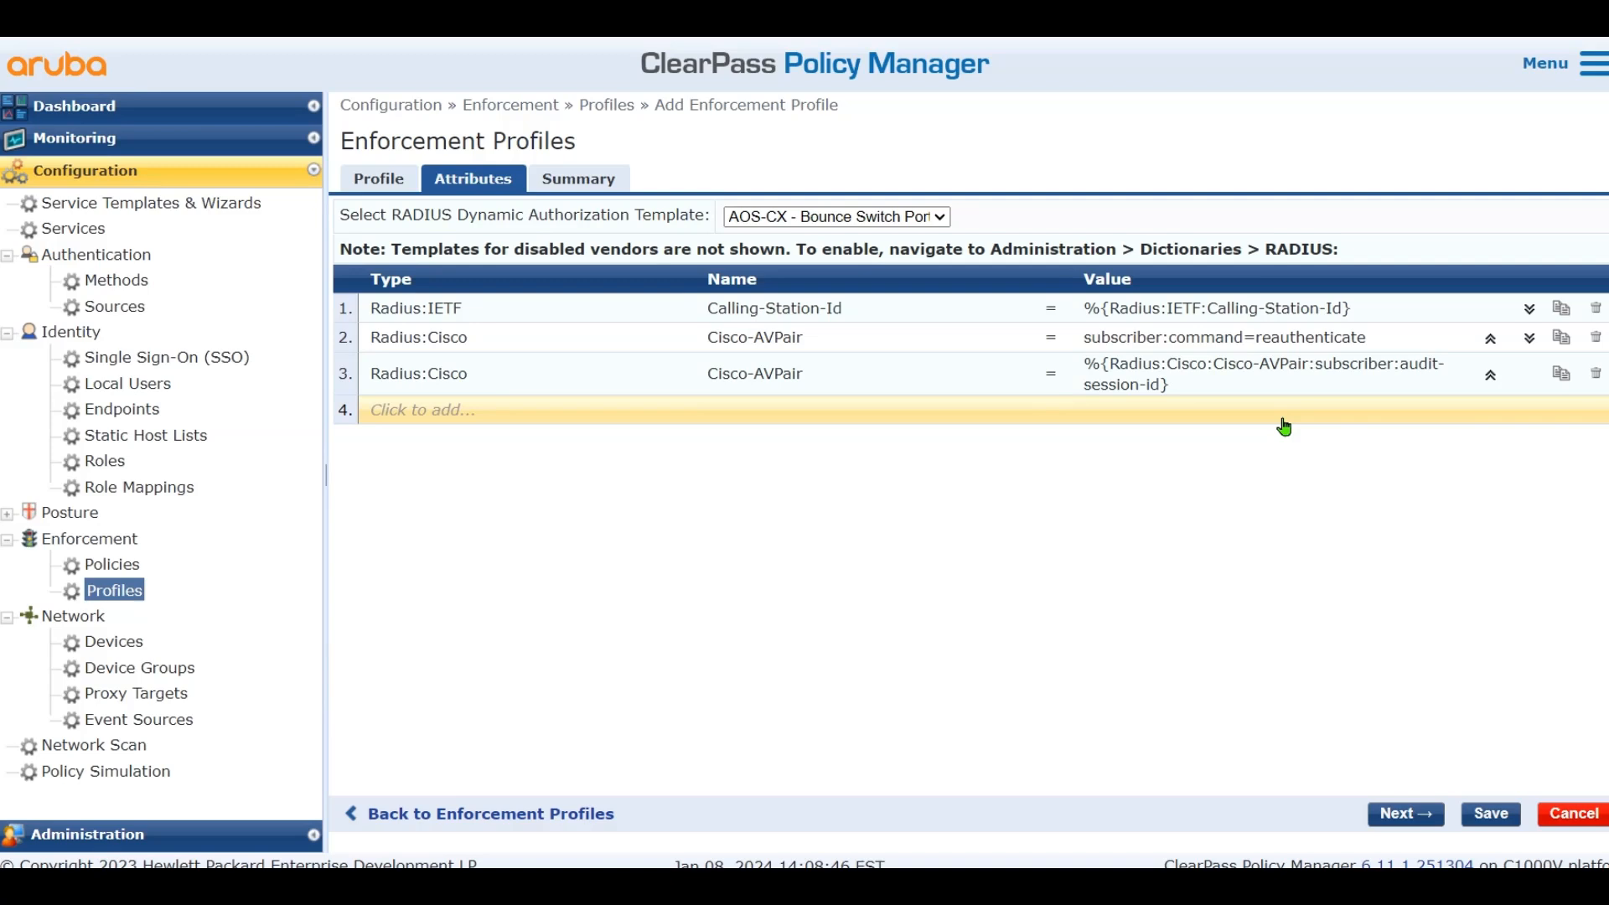
# Add a fourth row with subscriber:reauthenticate-type=last-type=last and save the Cisco_WLC_Guest_COA profile
pyautogui.click(1561, 373)
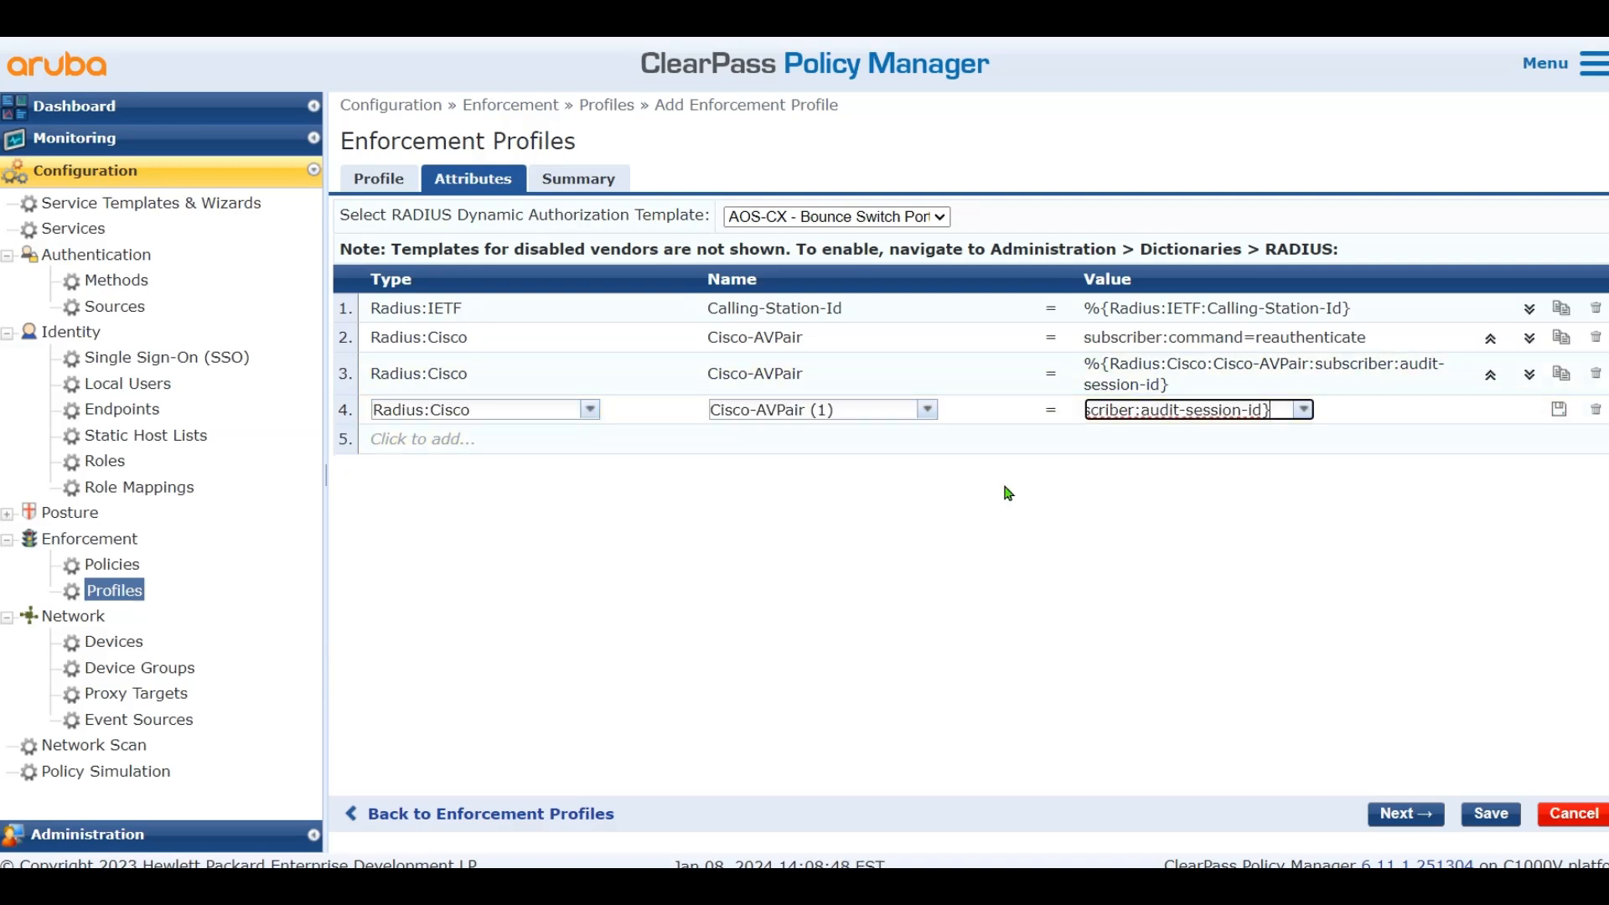
pyautogui.click(1018, 452)
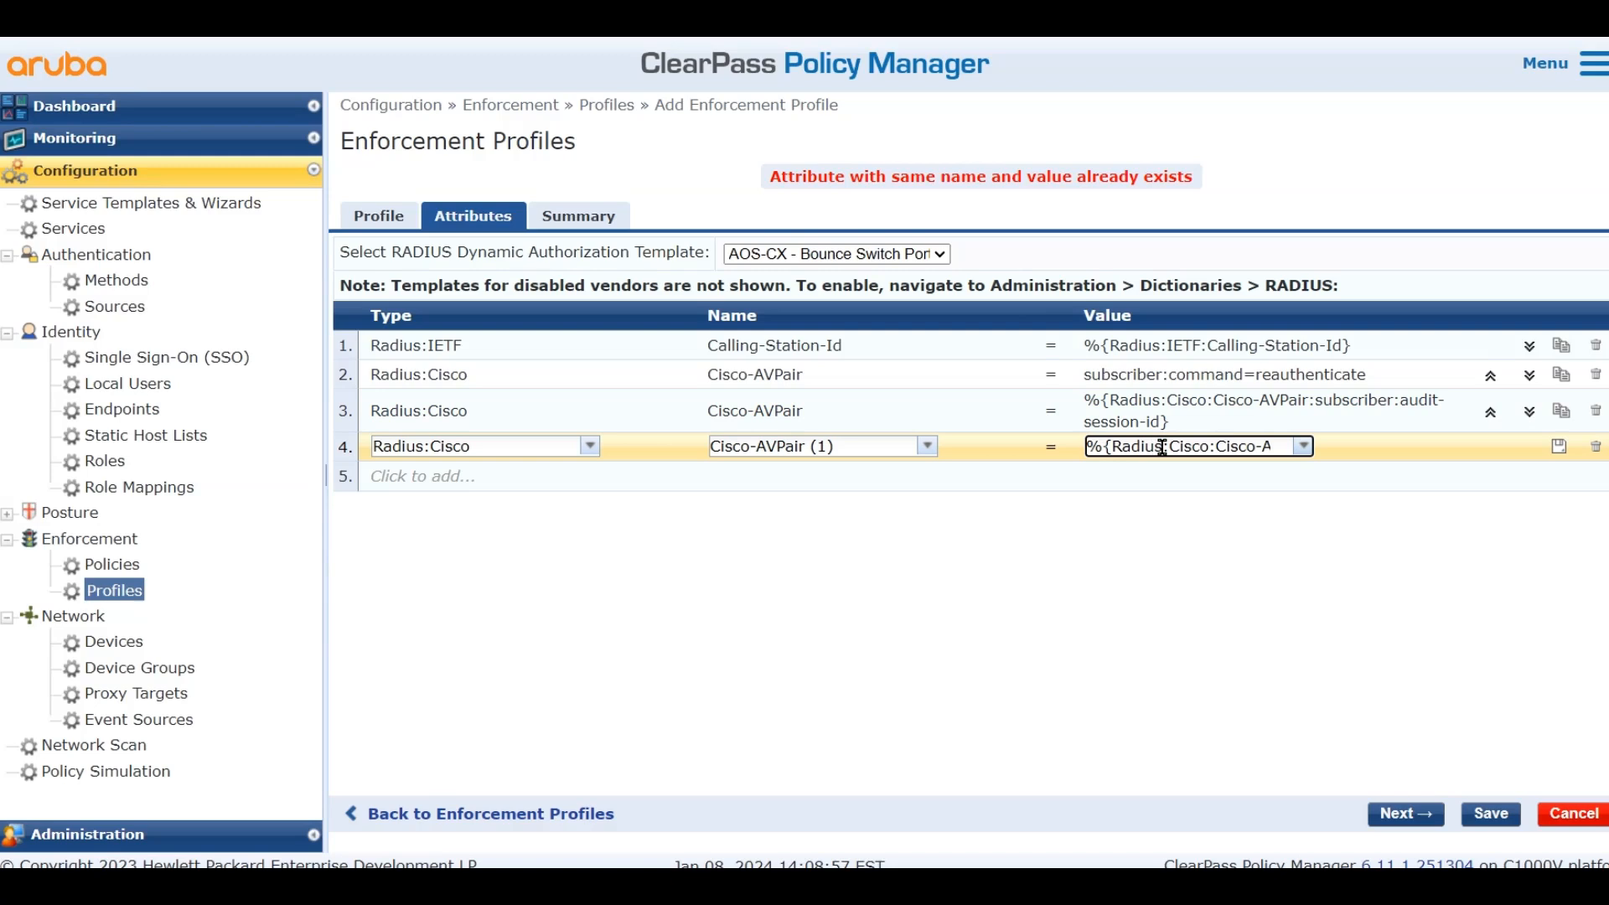
pyautogui.write('subscriber:reauthenticate-type=last-type=last')
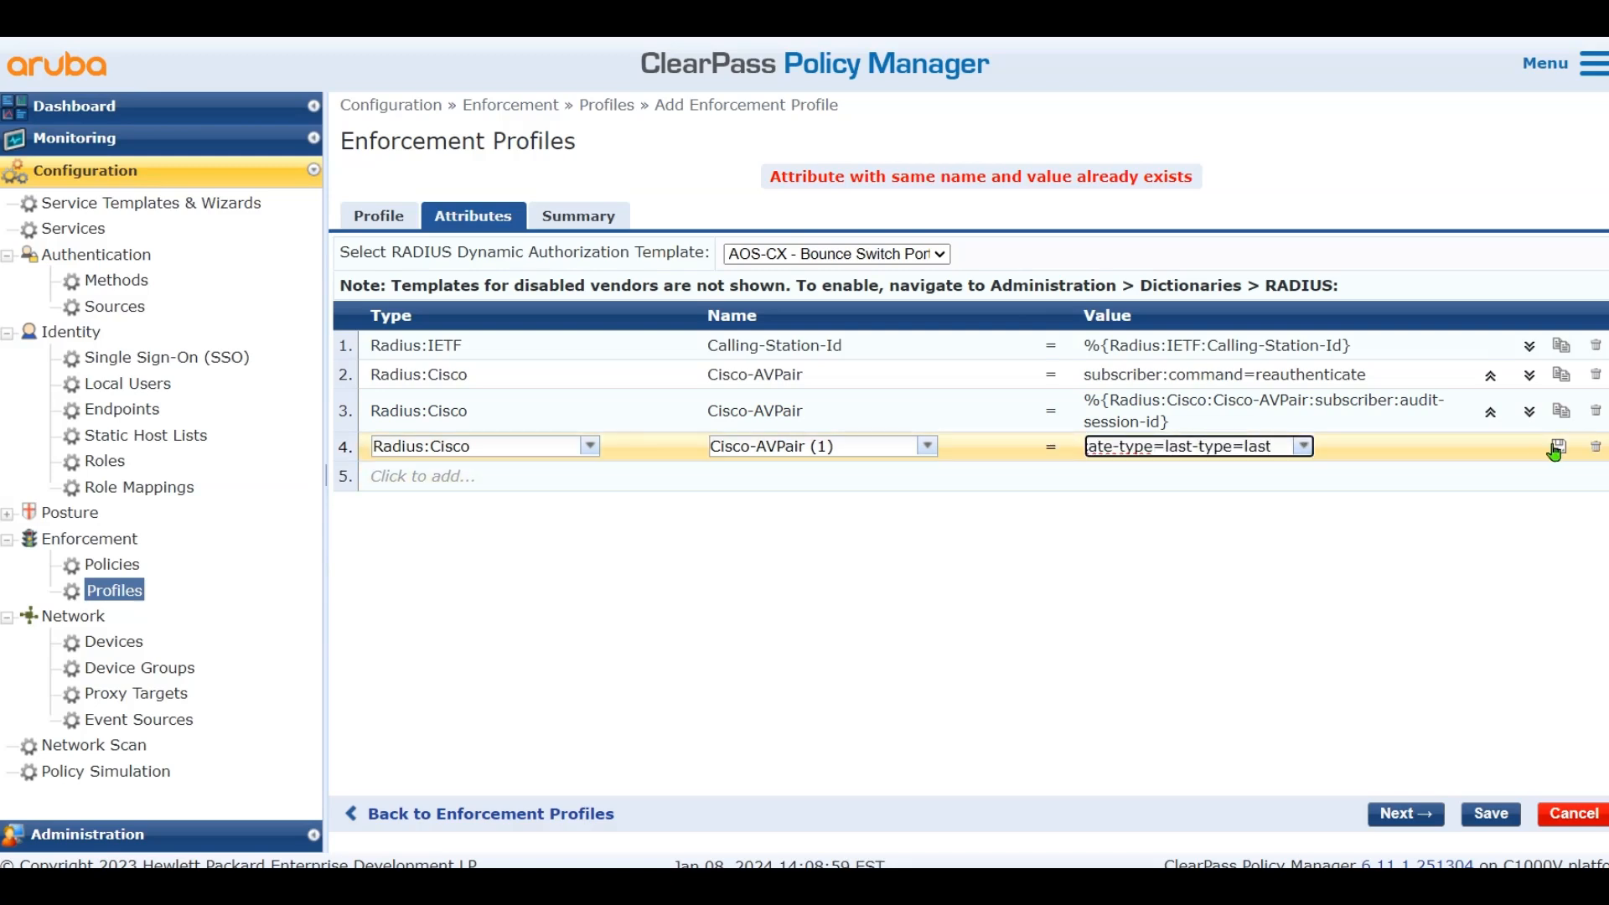
pyautogui.click(1559, 446)
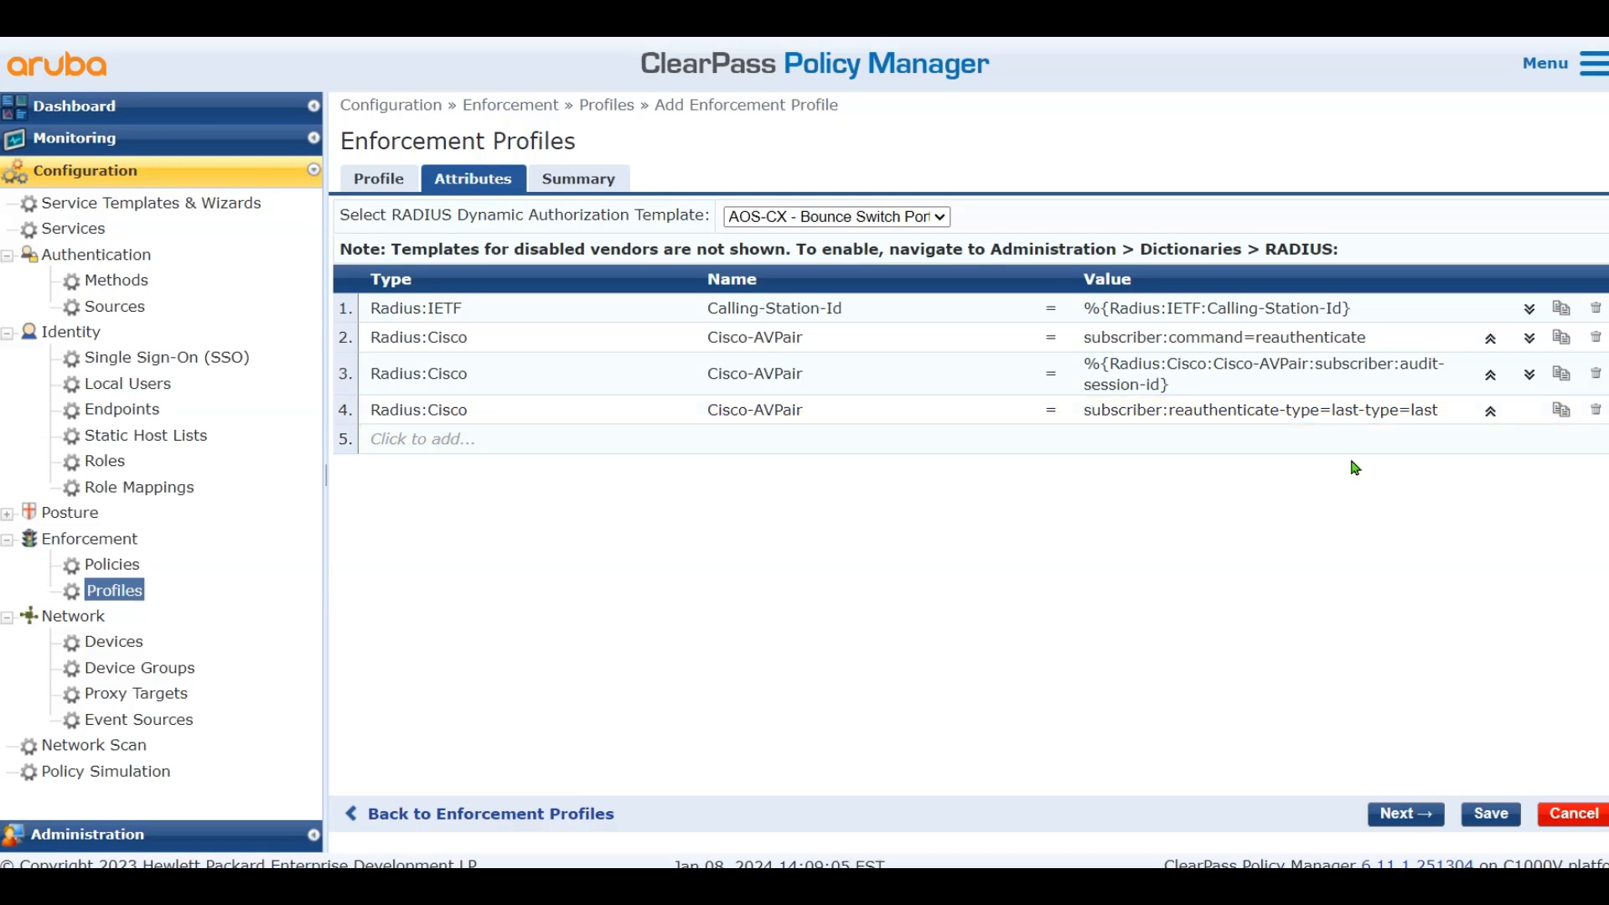
pyautogui.click(1490, 814)
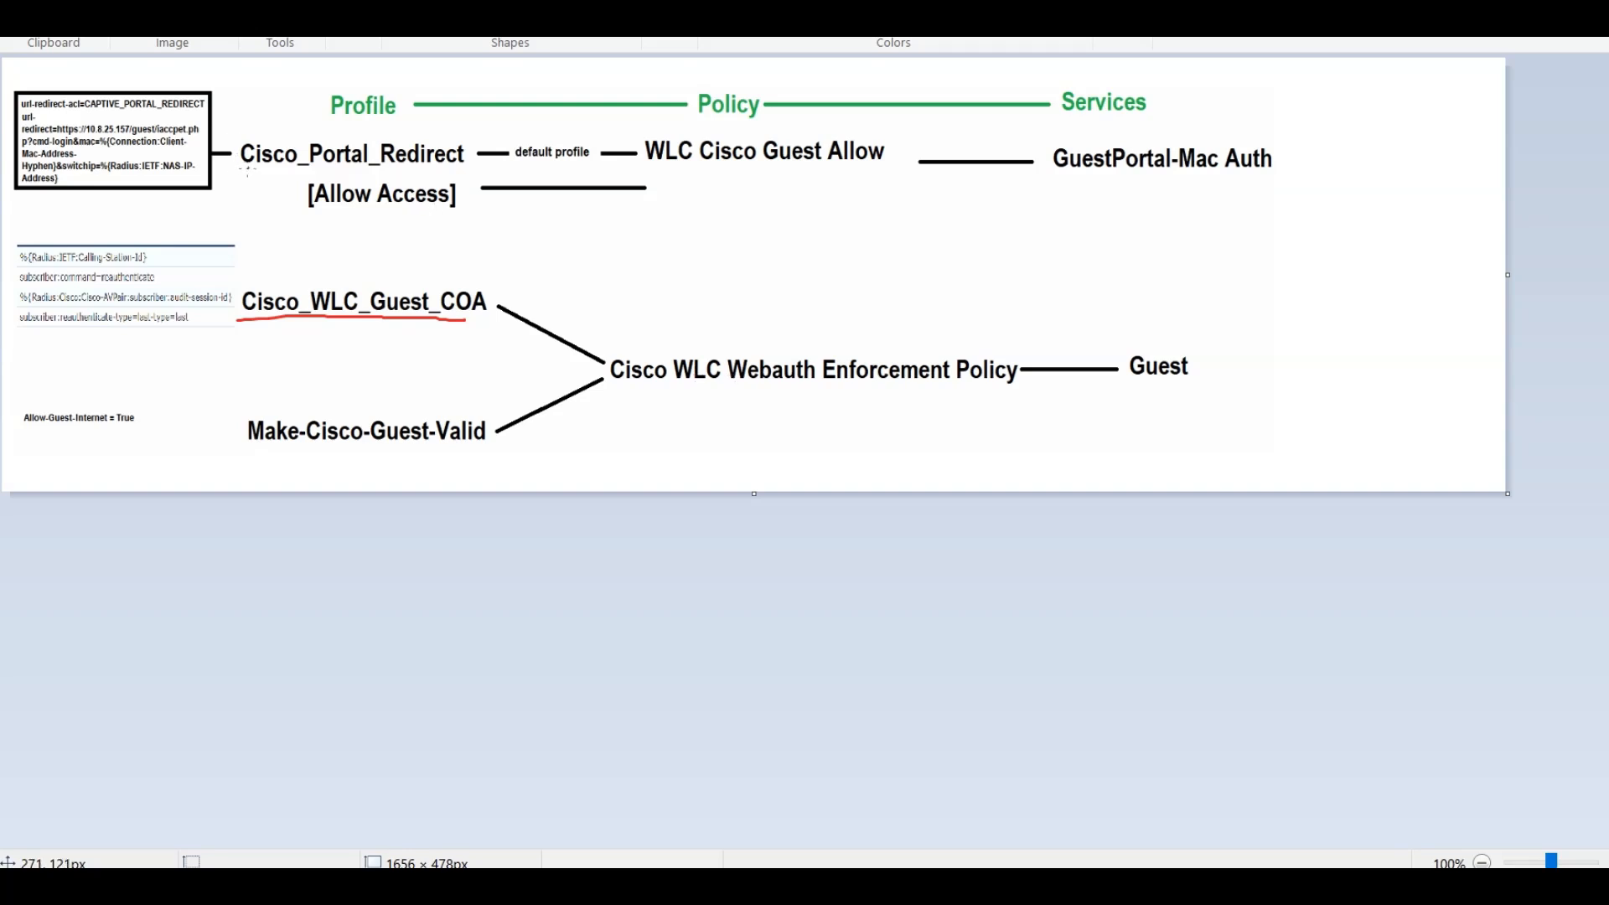
# Underline Cisco_Portal_Redirect in red on the Paint diagram, then return to ClearPass
pyautogui.moveTo(245, 170); pyautogui.dragTo(459, 169)
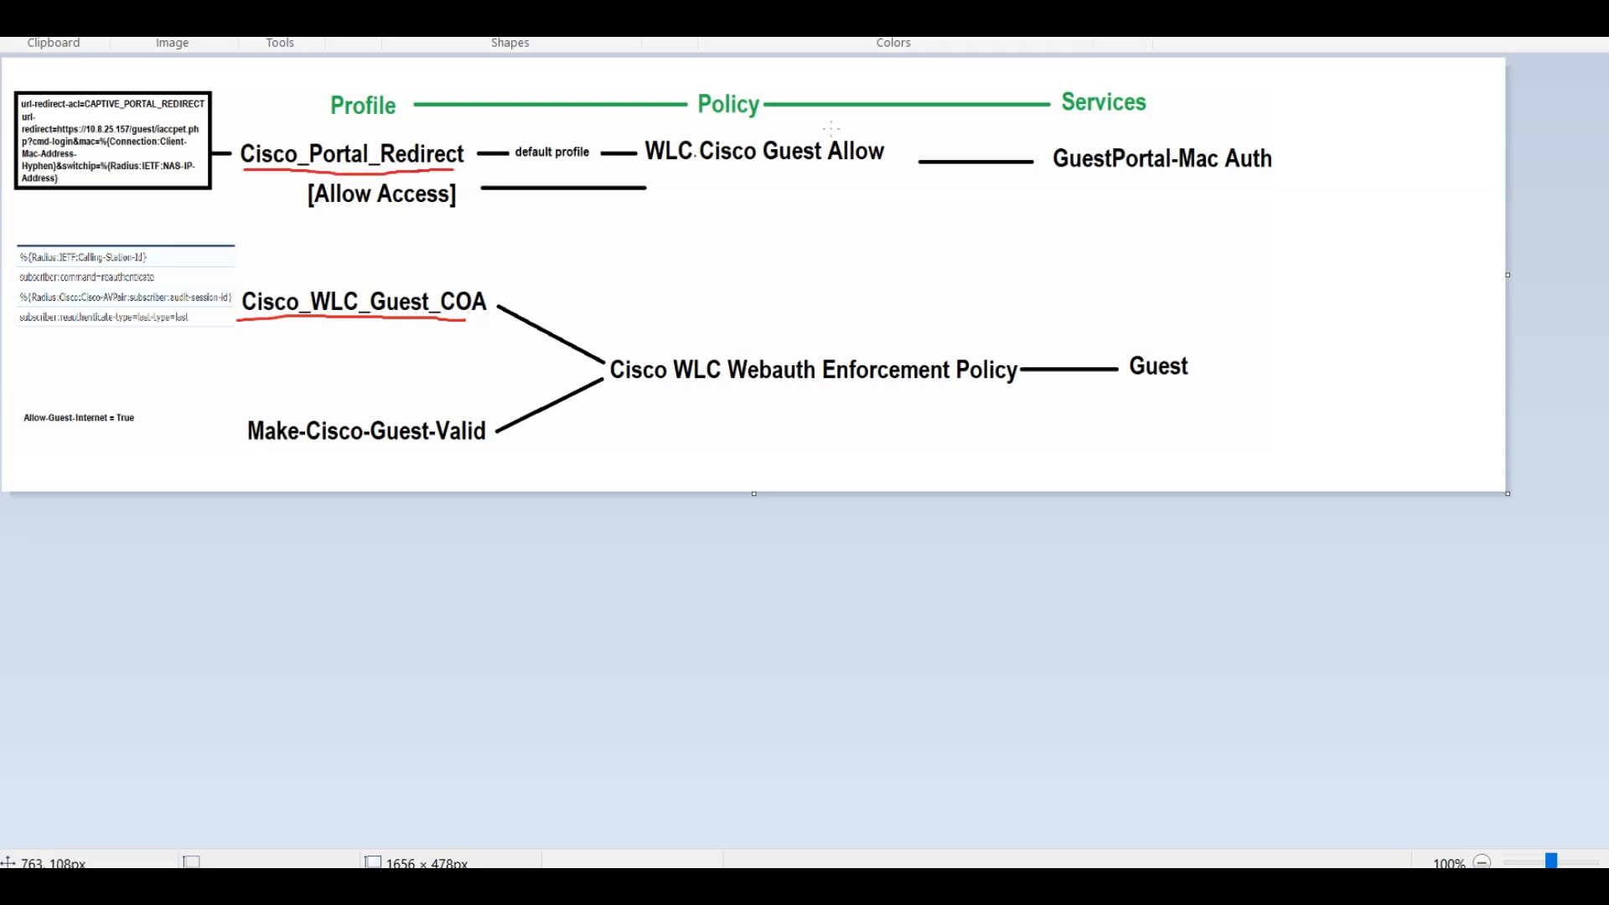
pyautogui.click(1600, 4)
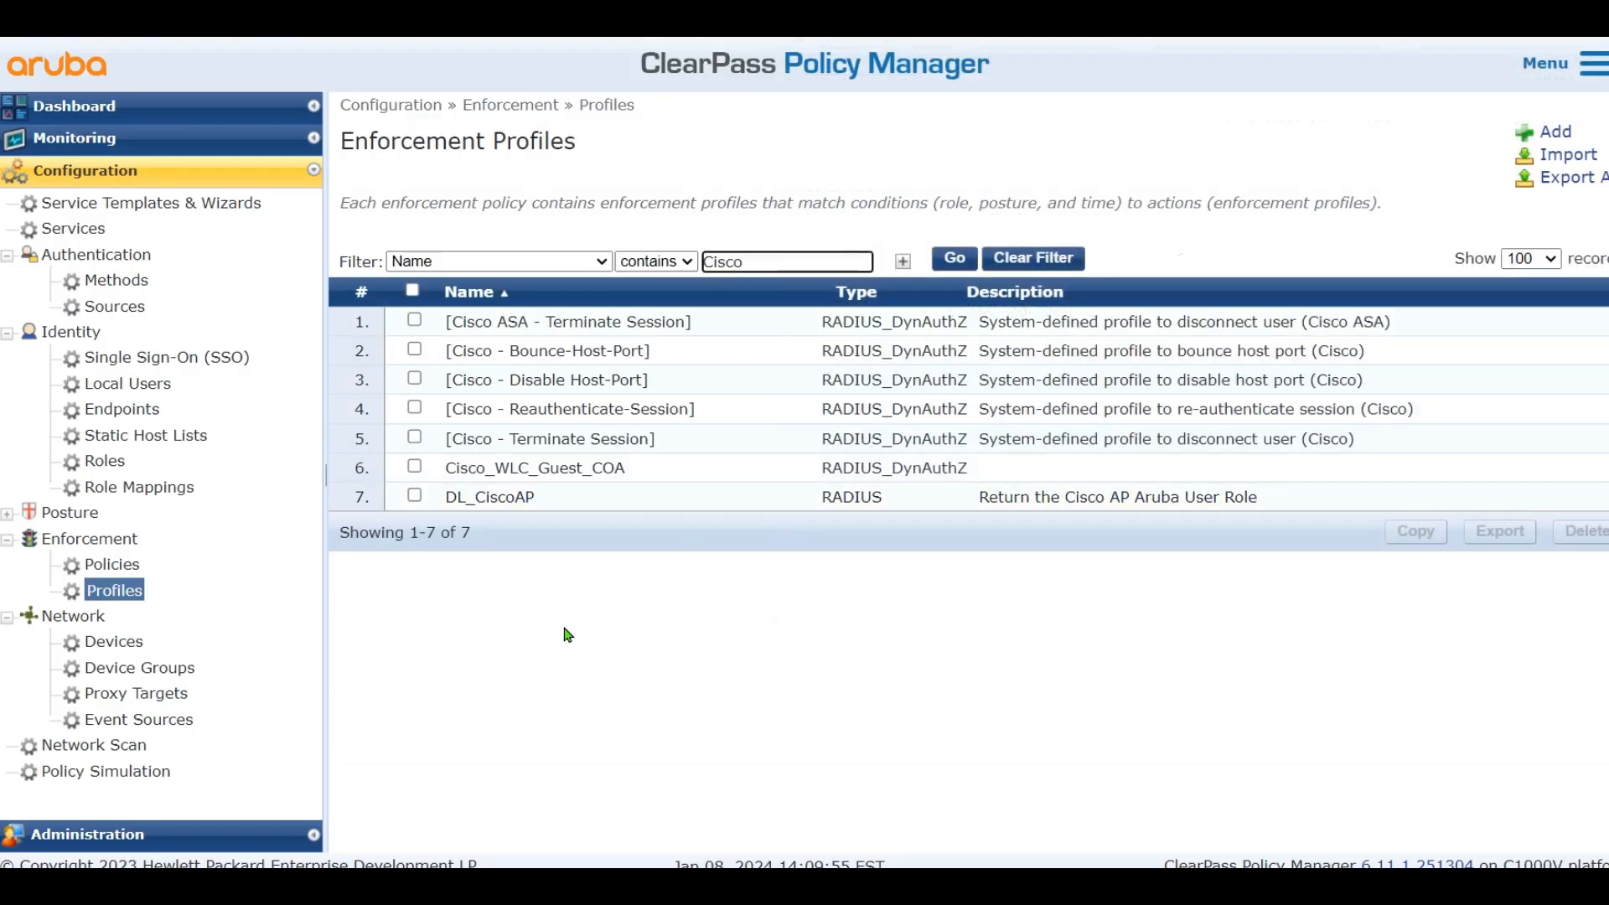
# Add a new enforcement profile named Cisco_Portal_Redirect
pyautogui.click(1550, 132)
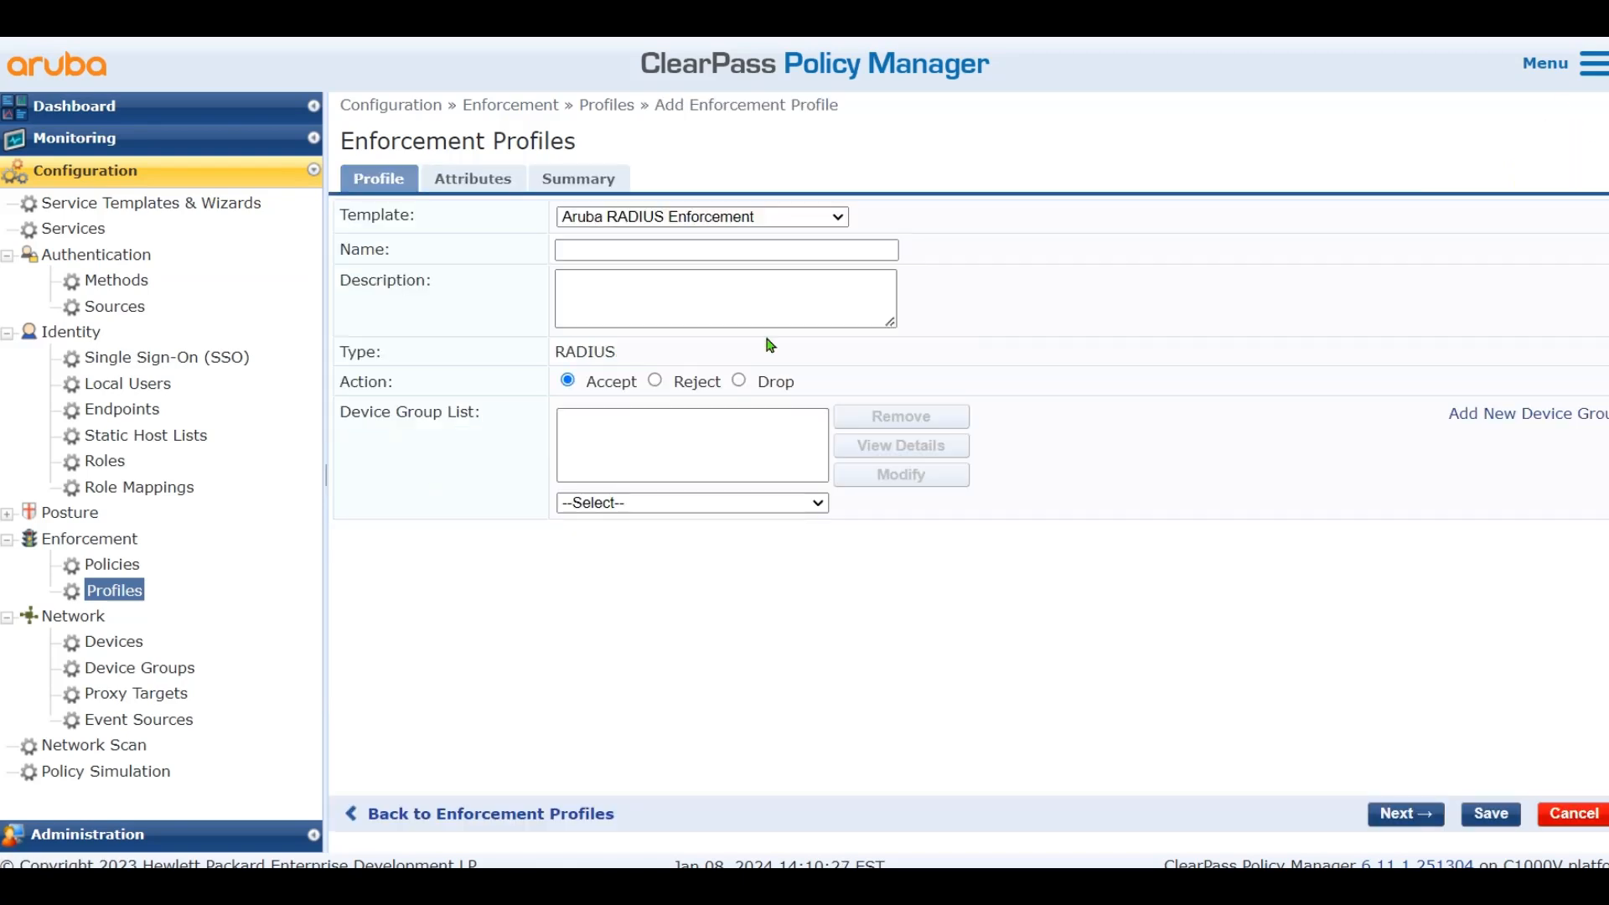
pyautogui.click(662, 252)
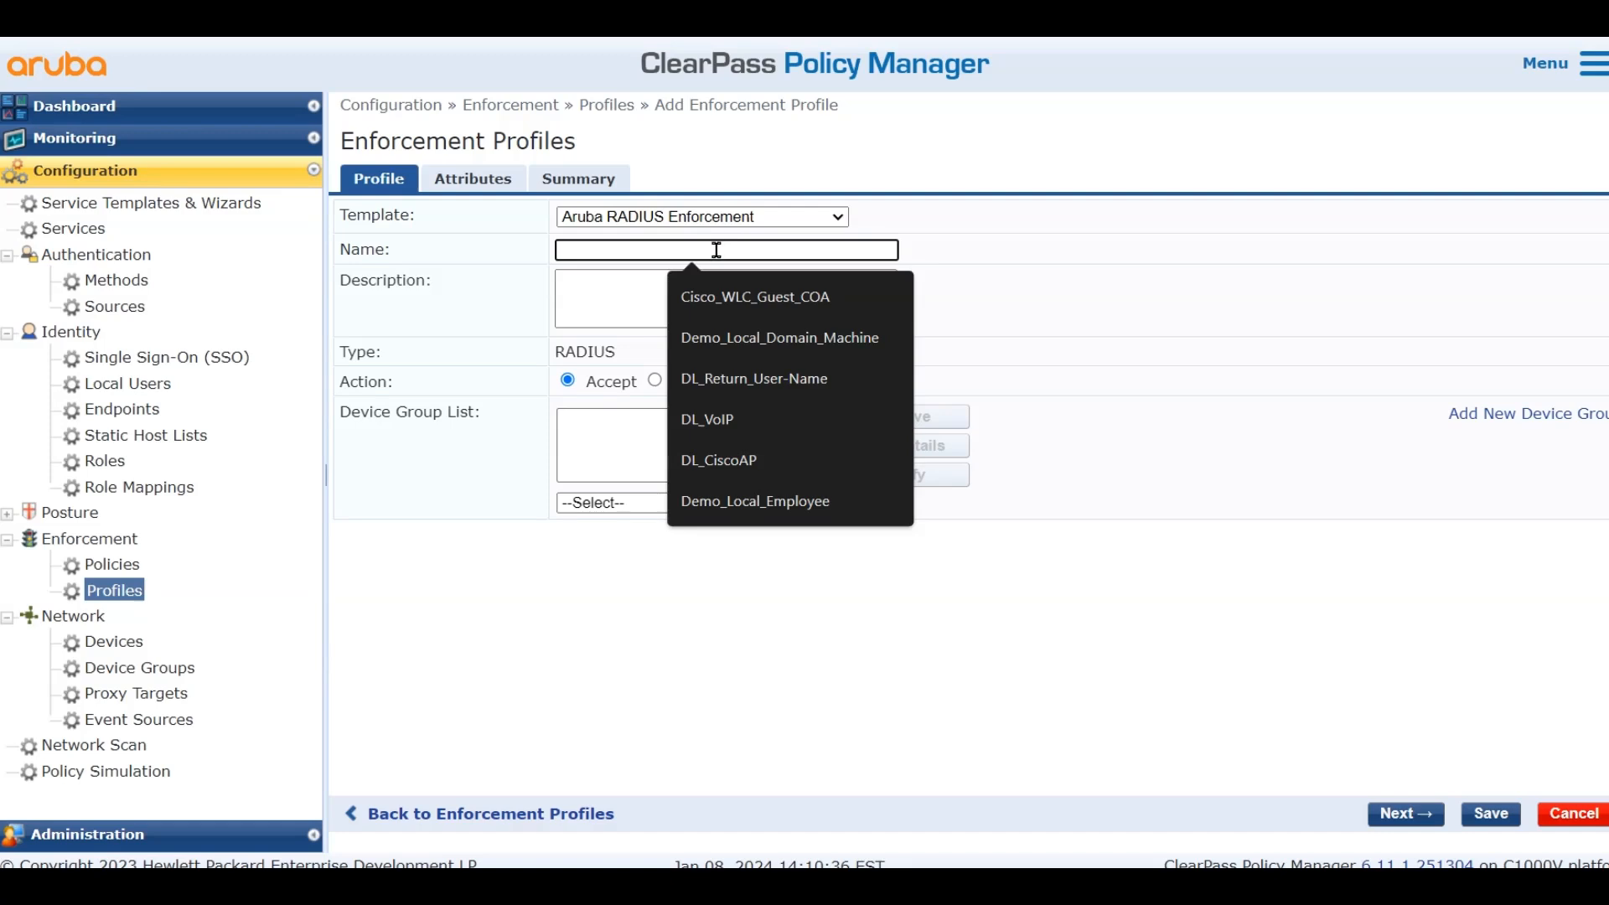
pyautogui.write('csci')
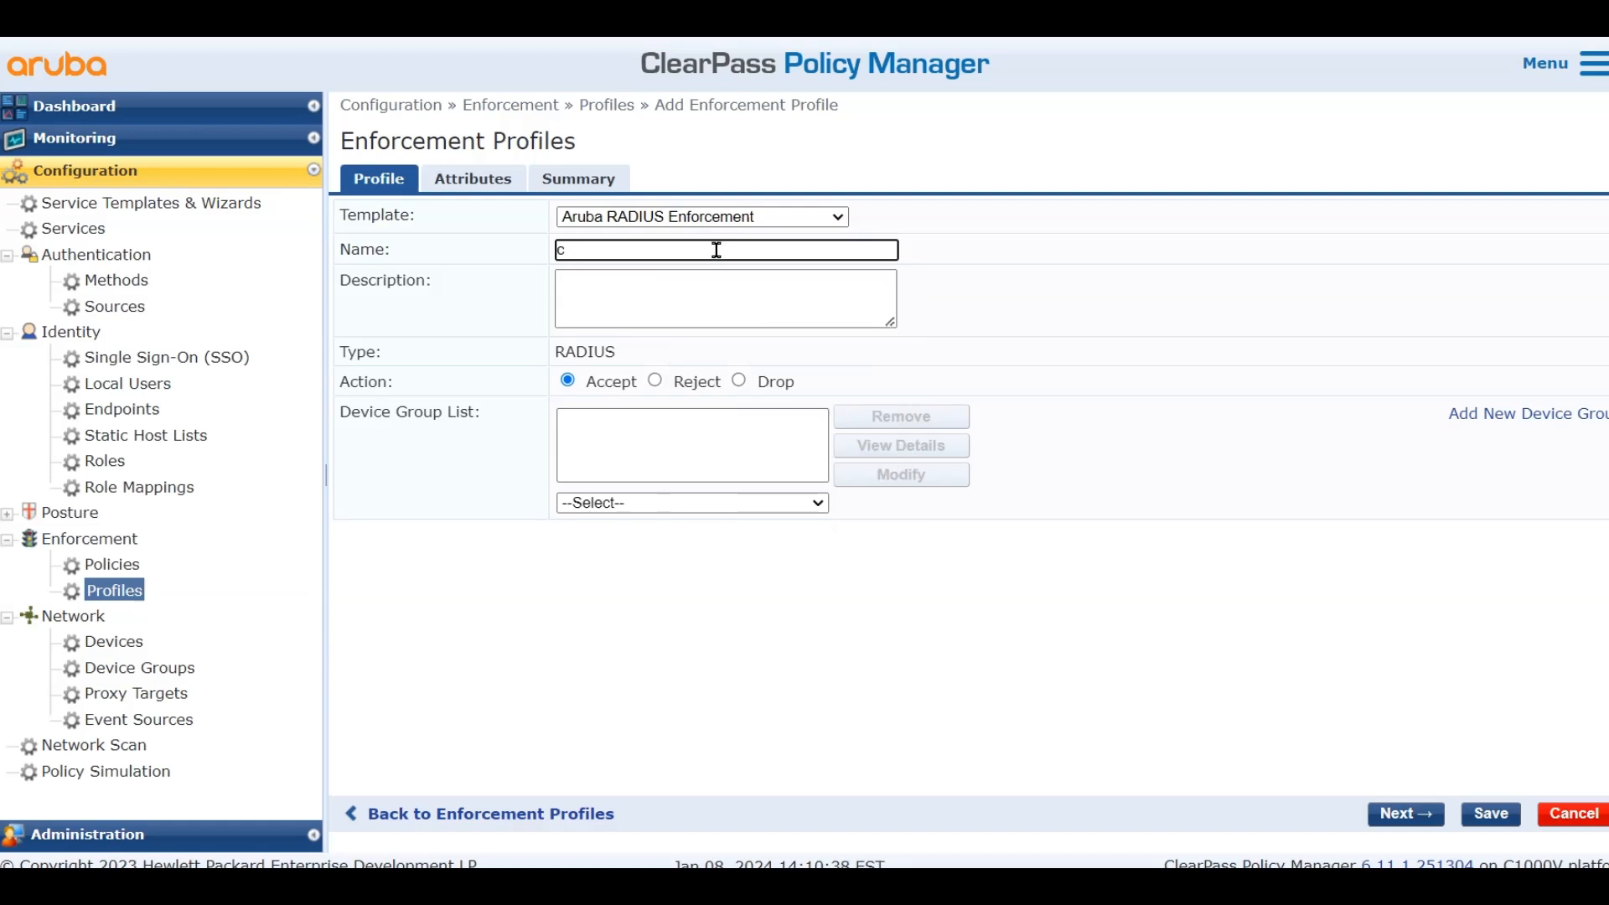
pyautogui.press('BackSpace')
pyautogui.write('Cisco_Portal_Redirect')
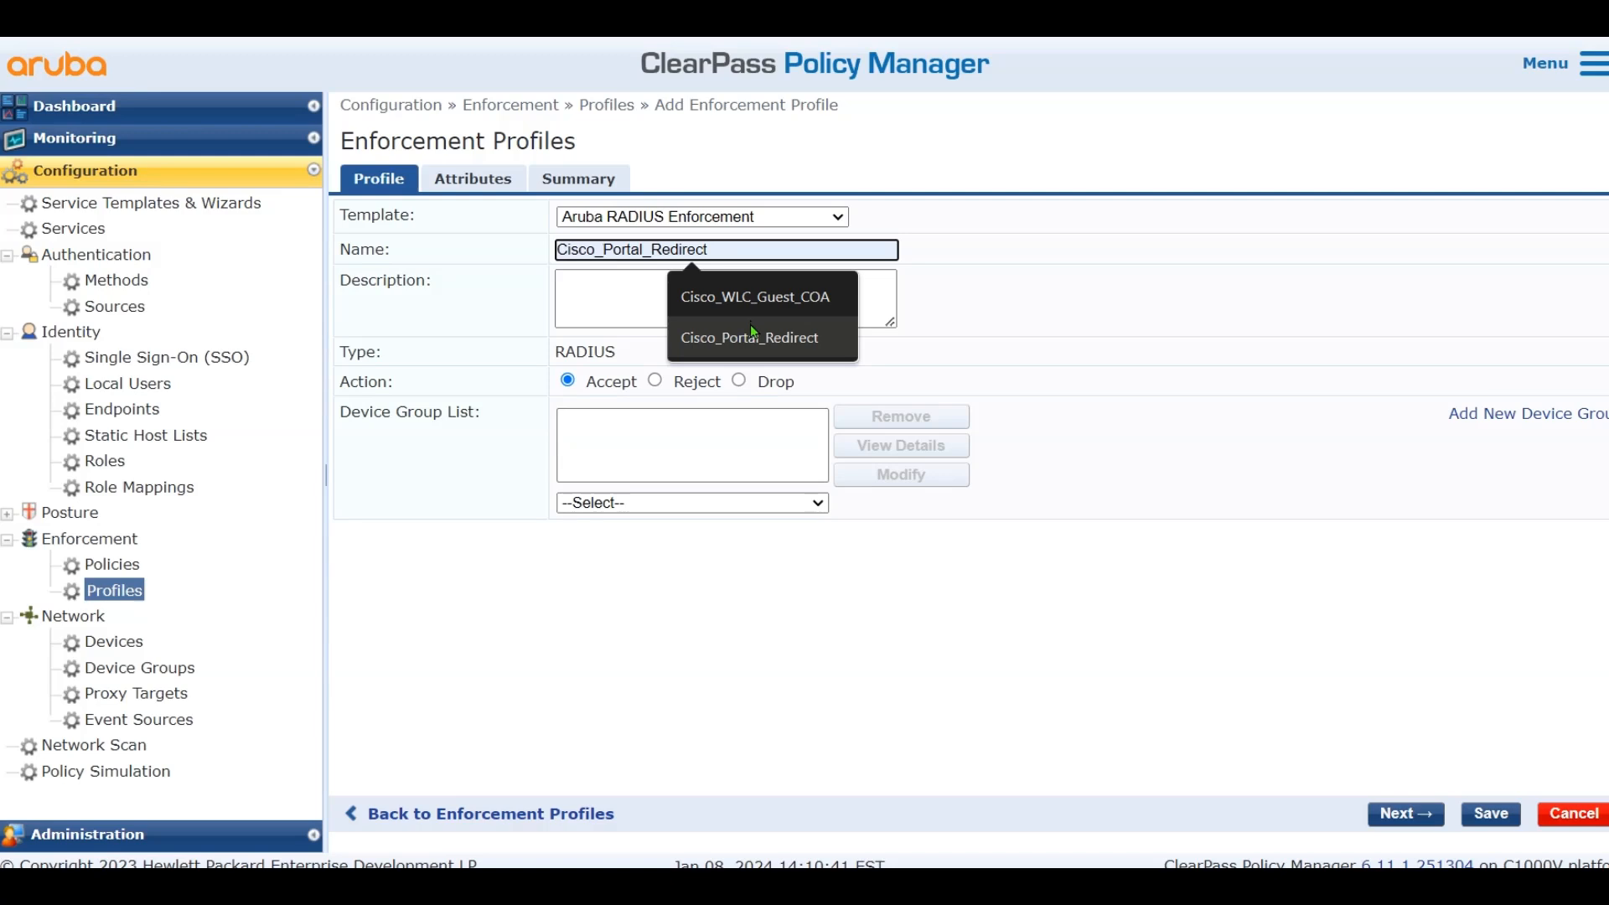
pyautogui.click(750, 331)
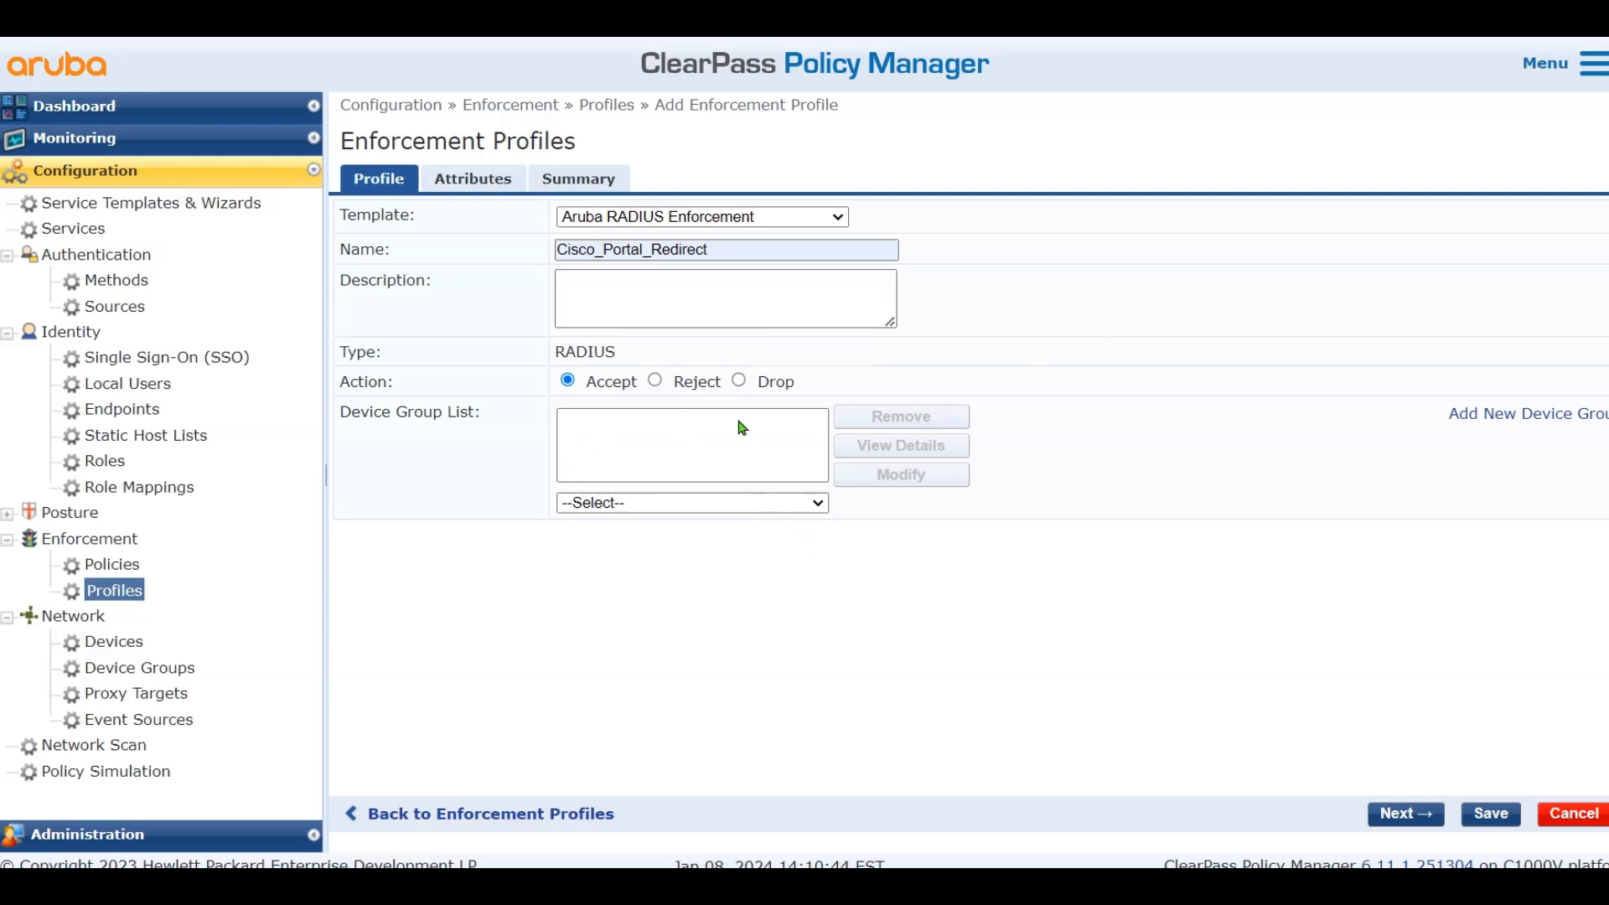
# Set the first attribute to Radius:Cisco Cisco-AVPair with url-redirect-acl CAPTIVE_PORTAL_REDIRECT
pyautogui.click(483, 189)
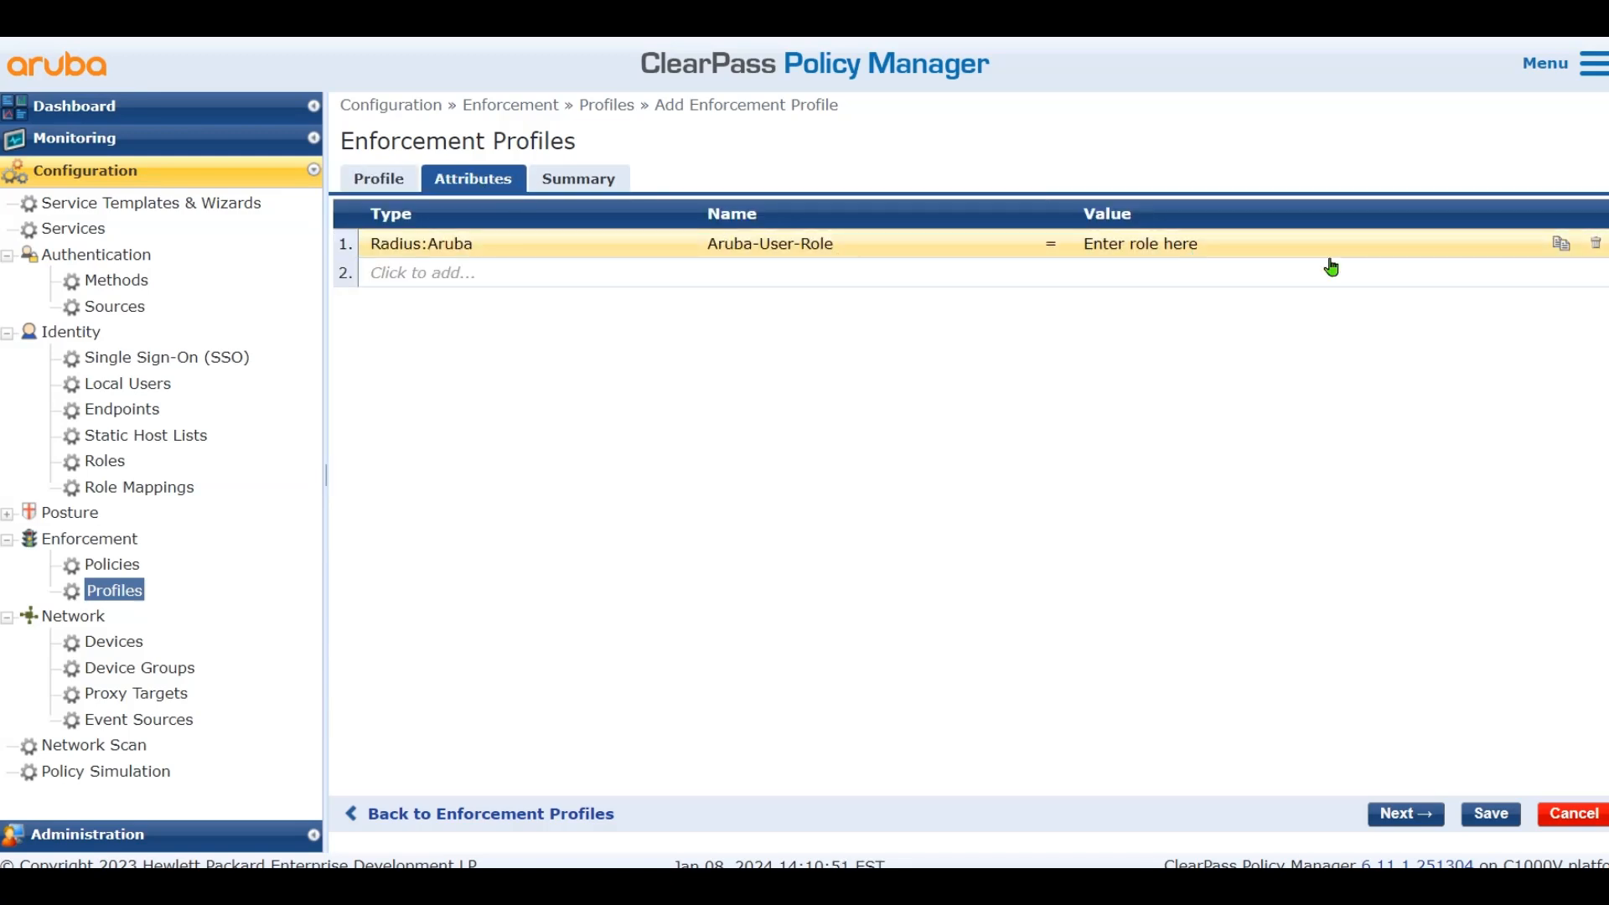
pyautogui.click(485, 242)
pyautogui.click(587, 244)
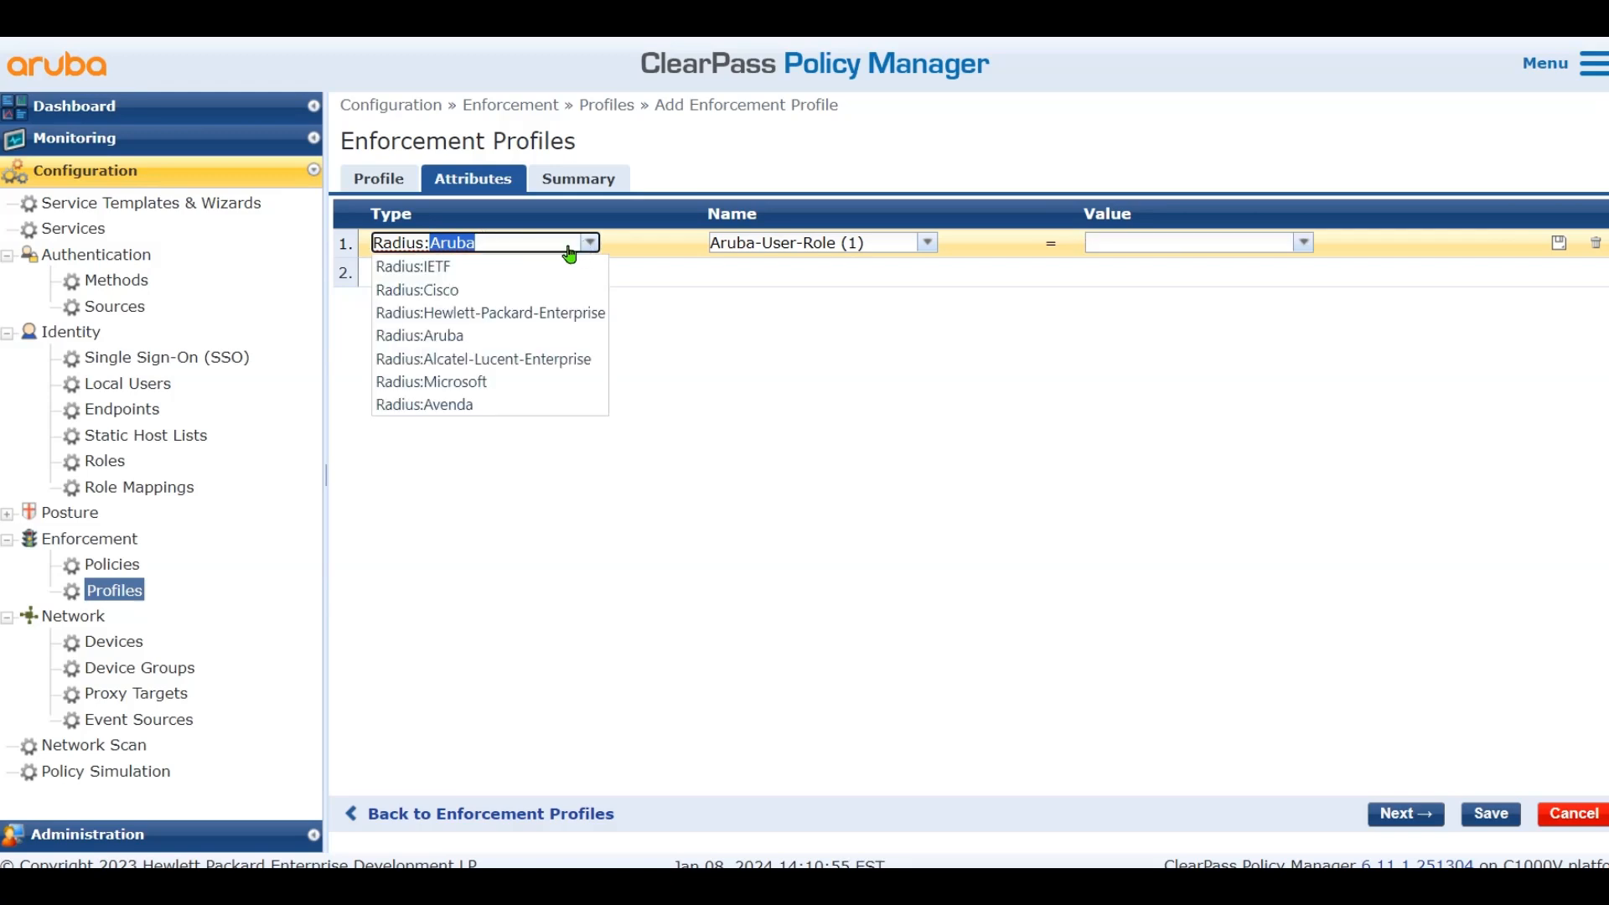
pyautogui.click(498, 296)
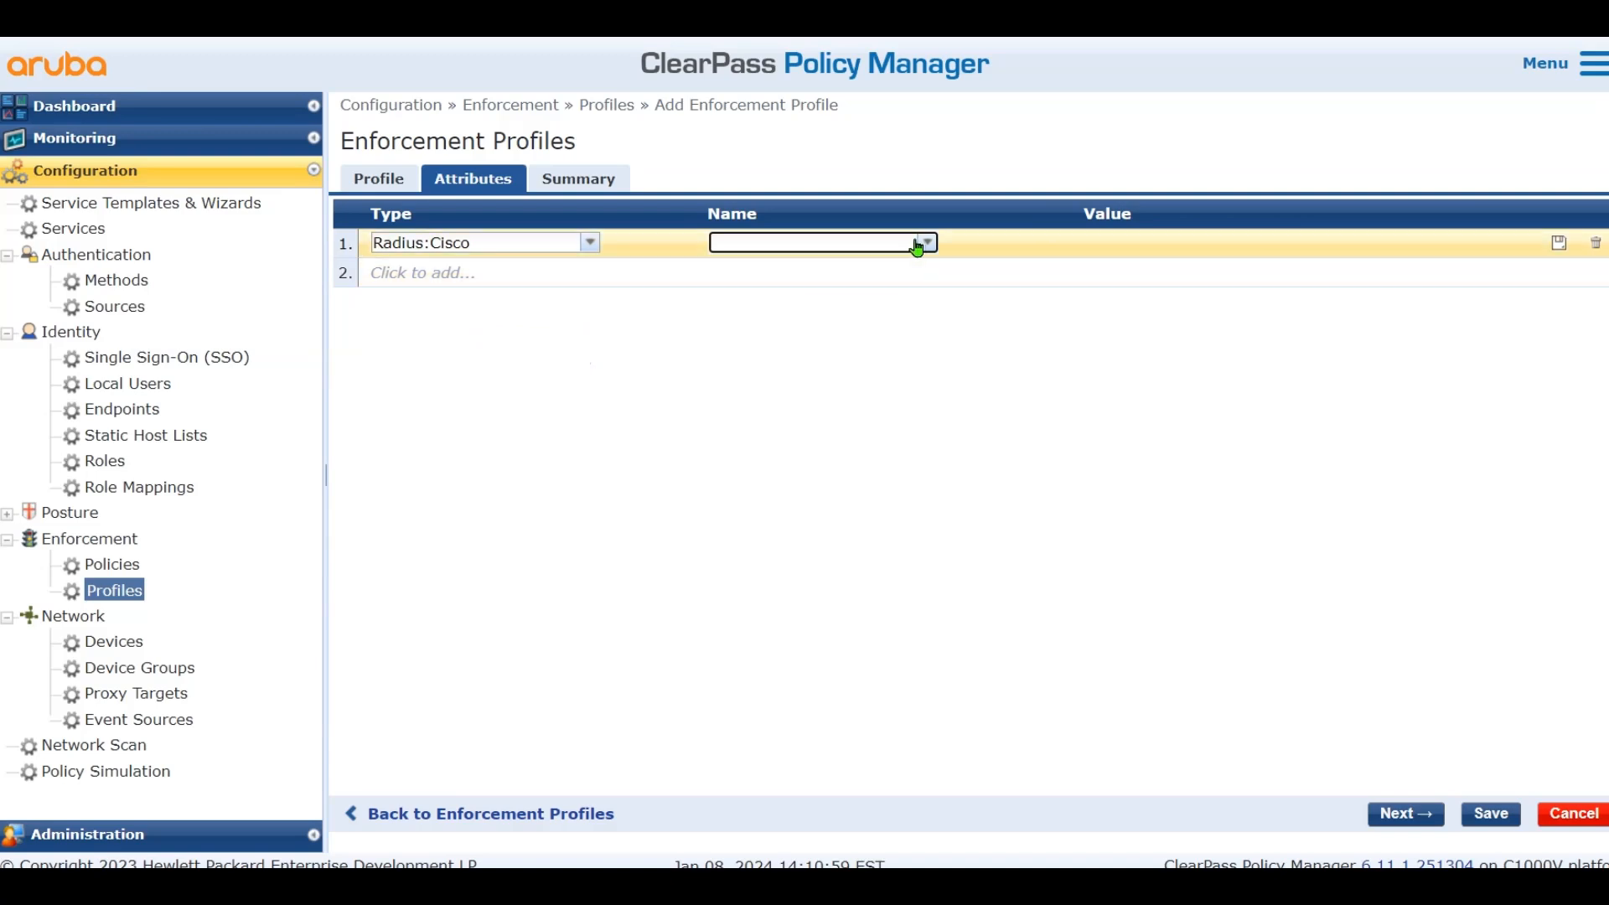
pyautogui.click(926, 242)
pyautogui.click(813, 269)
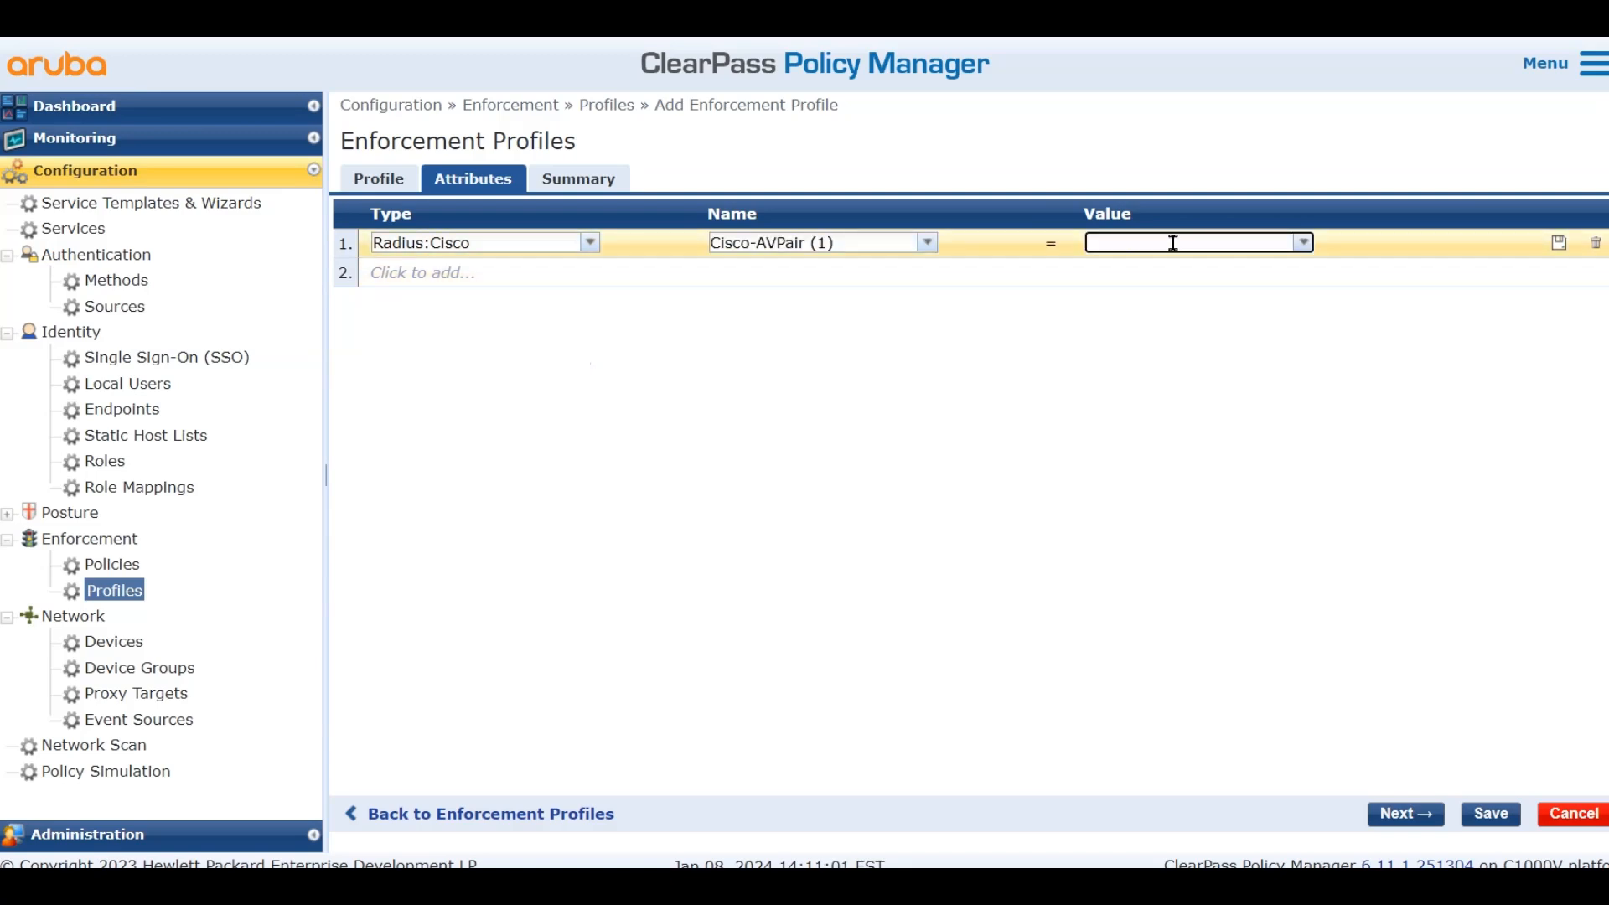
pyautogui.click(1135, 240)
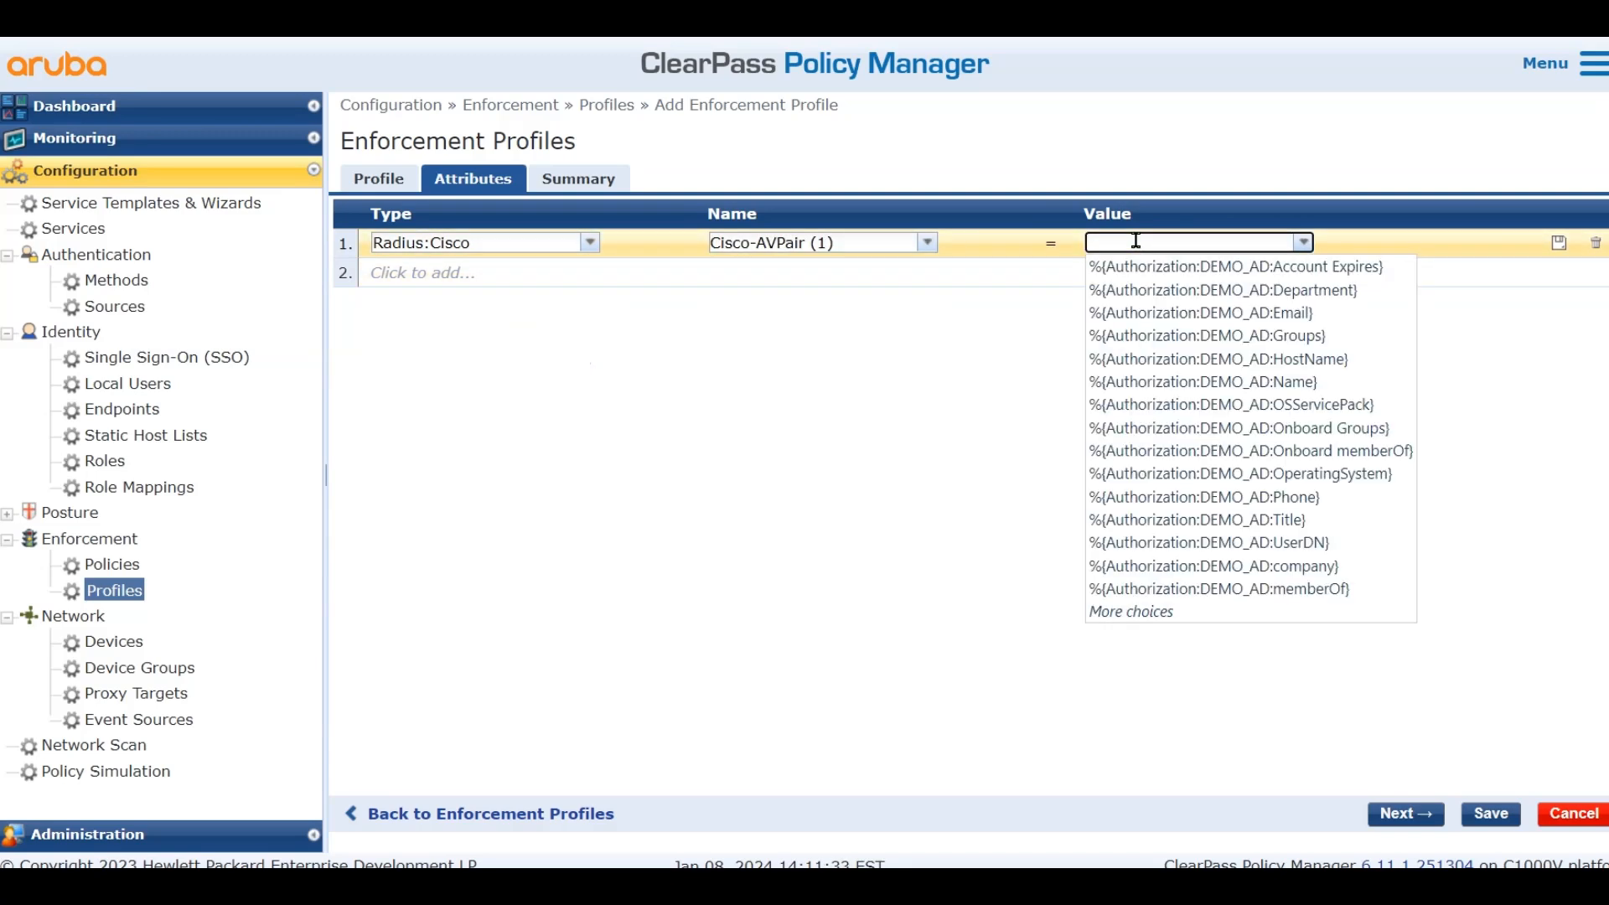
pyautogui.write('url-redirect-acl=')
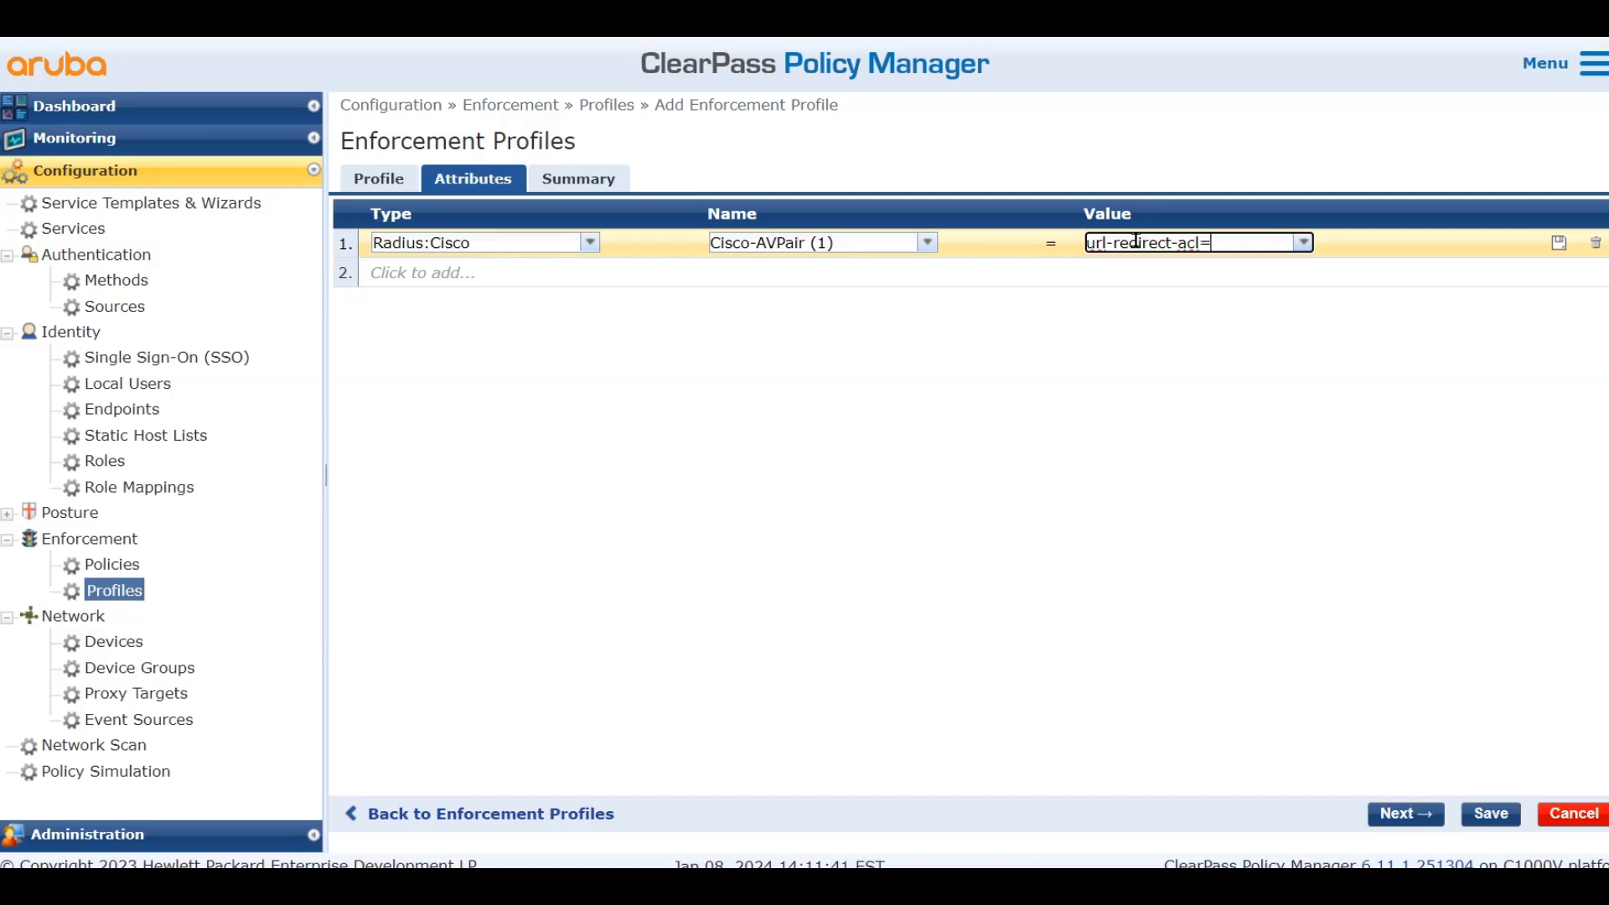
pyautogui.write('CAPTIVE_')
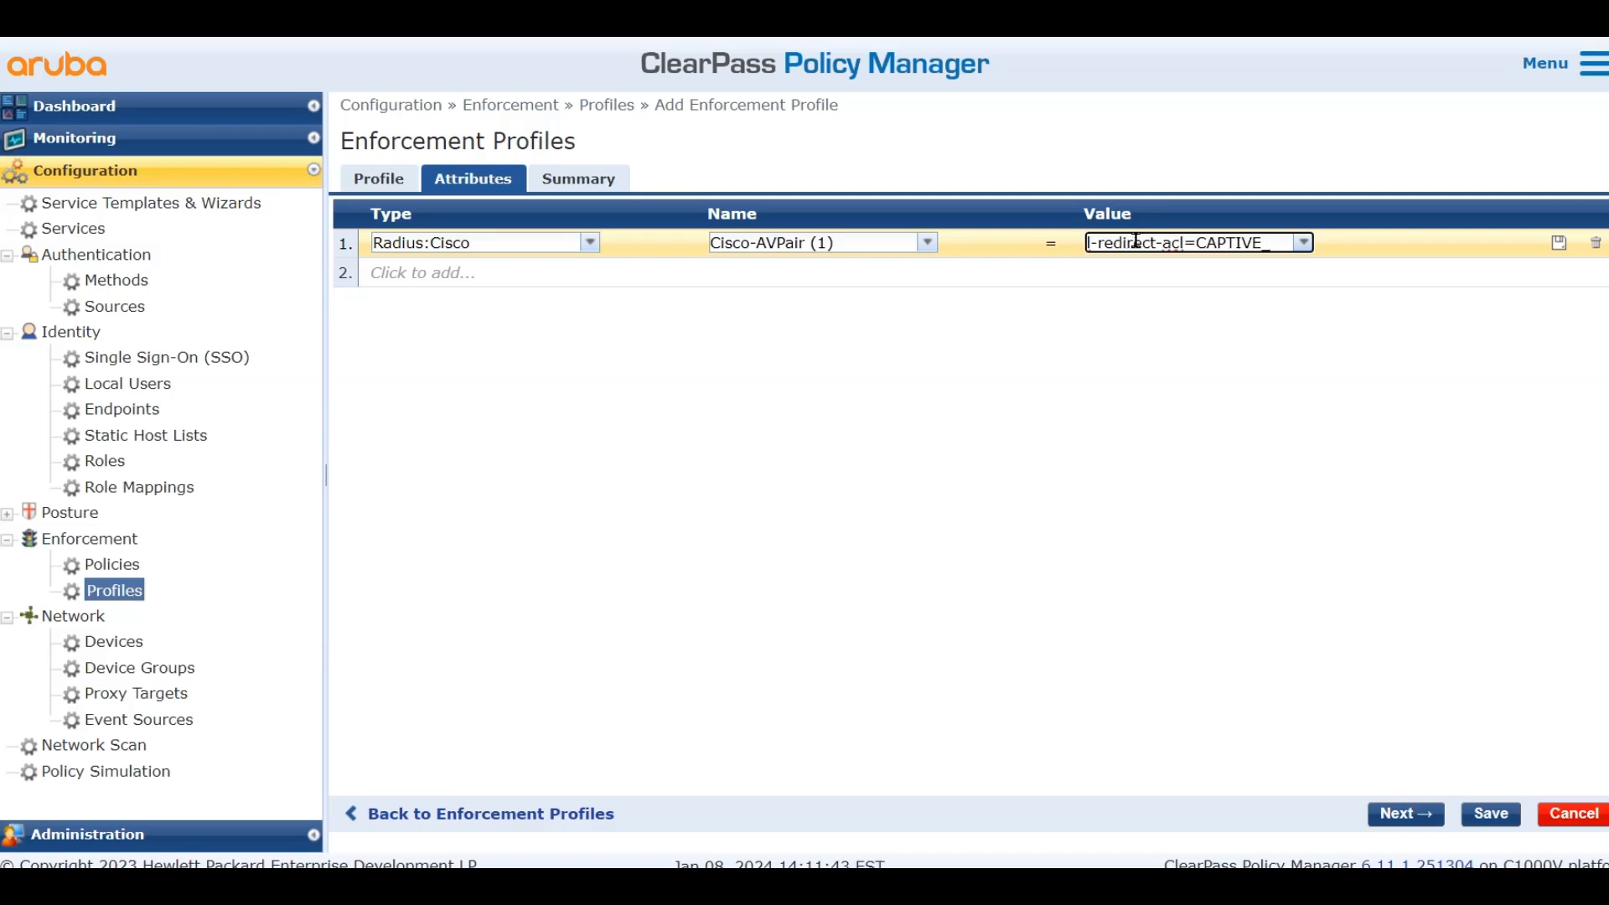
pyautogui.write('PORTAL_')
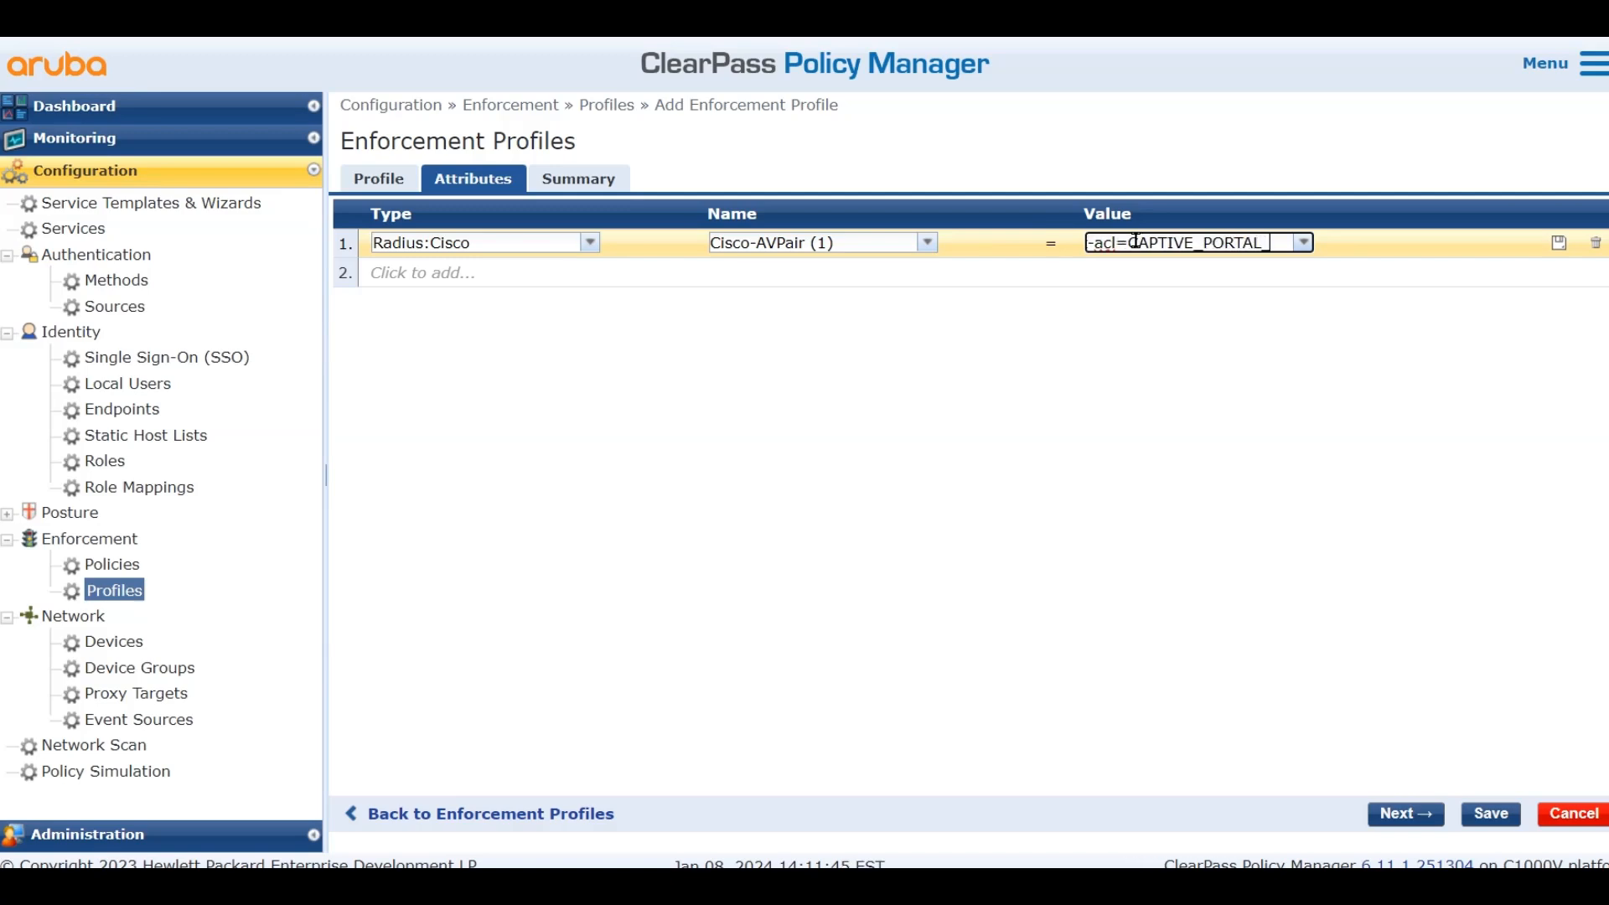
pyautogui.write('REDIRECT')
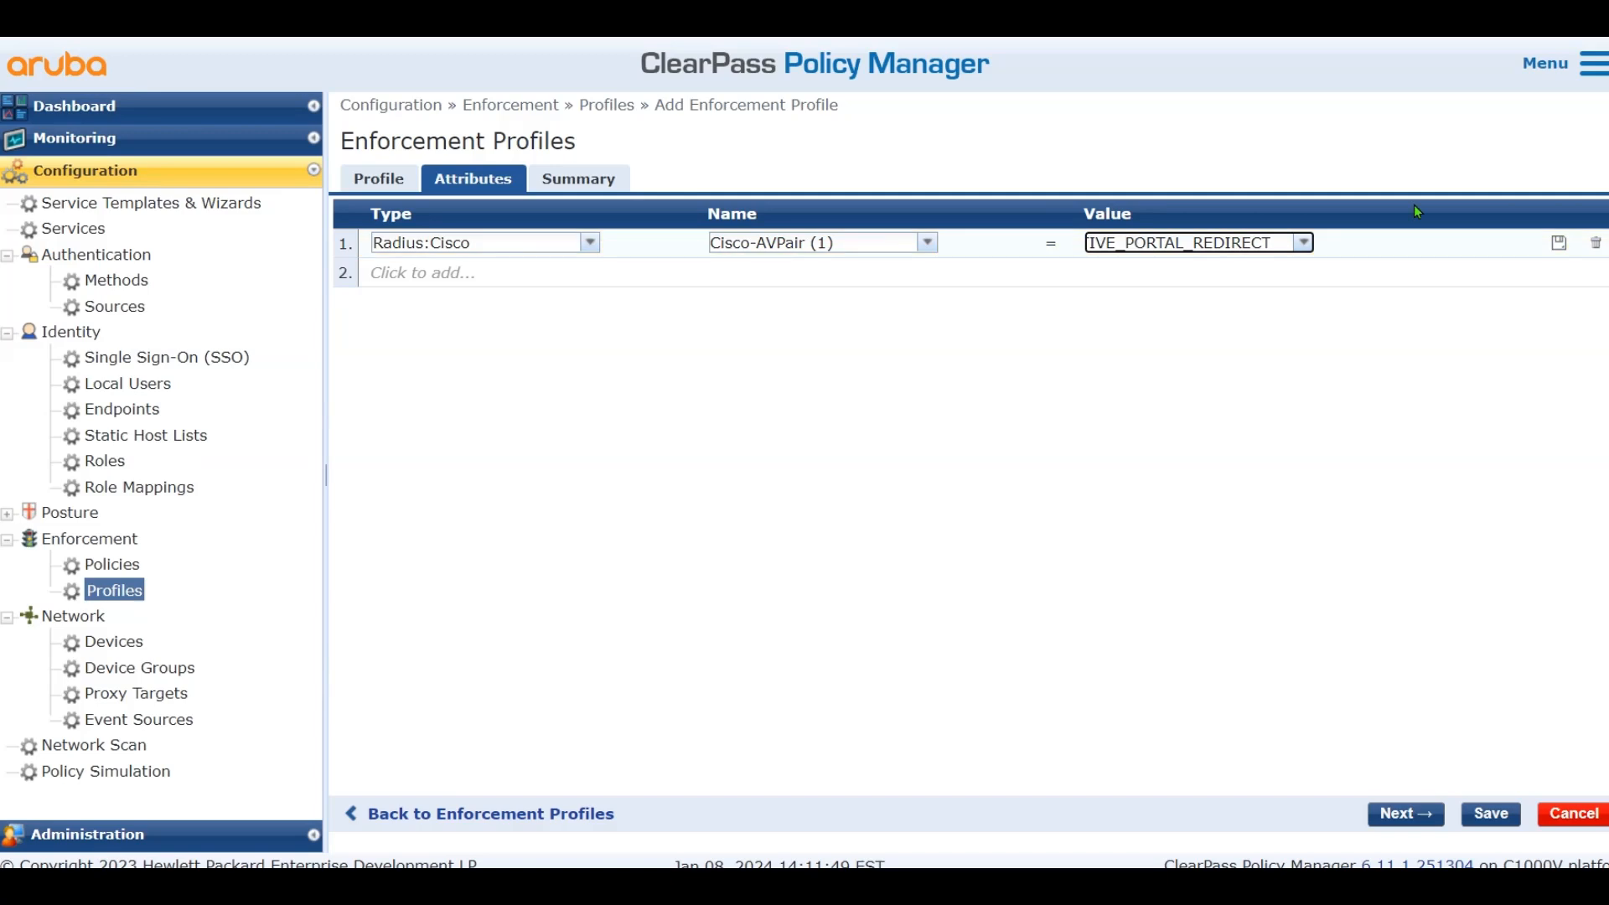
pyautogui.click(1559, 243)
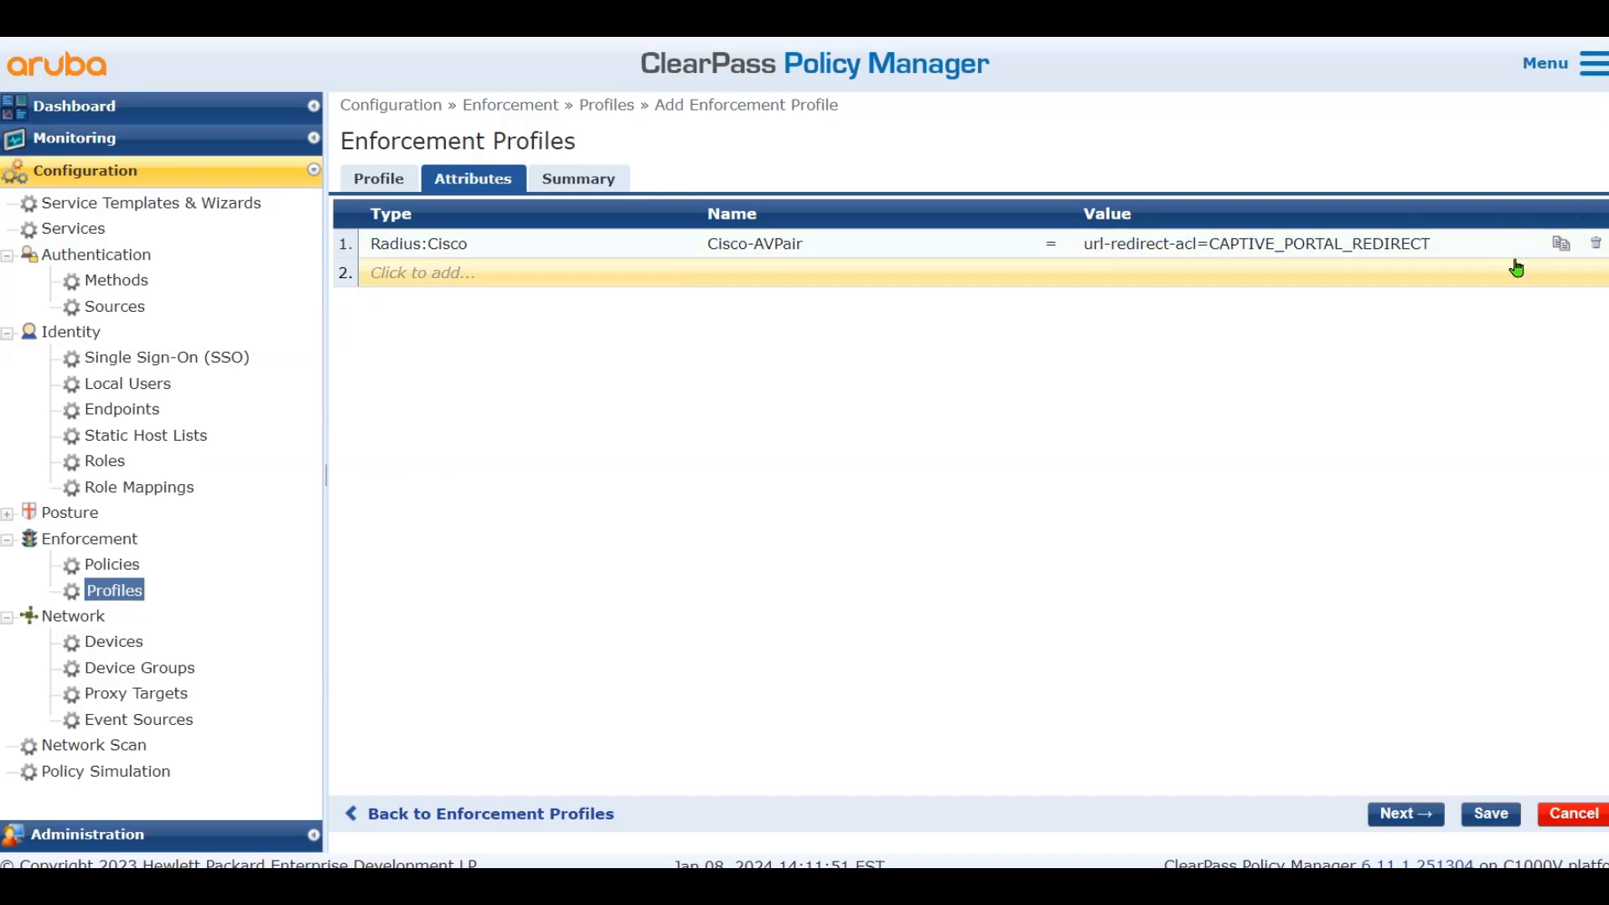
# Duplicate the row with the pasted url-redirect value and save the profile
pyautogui.click(1558, 245)
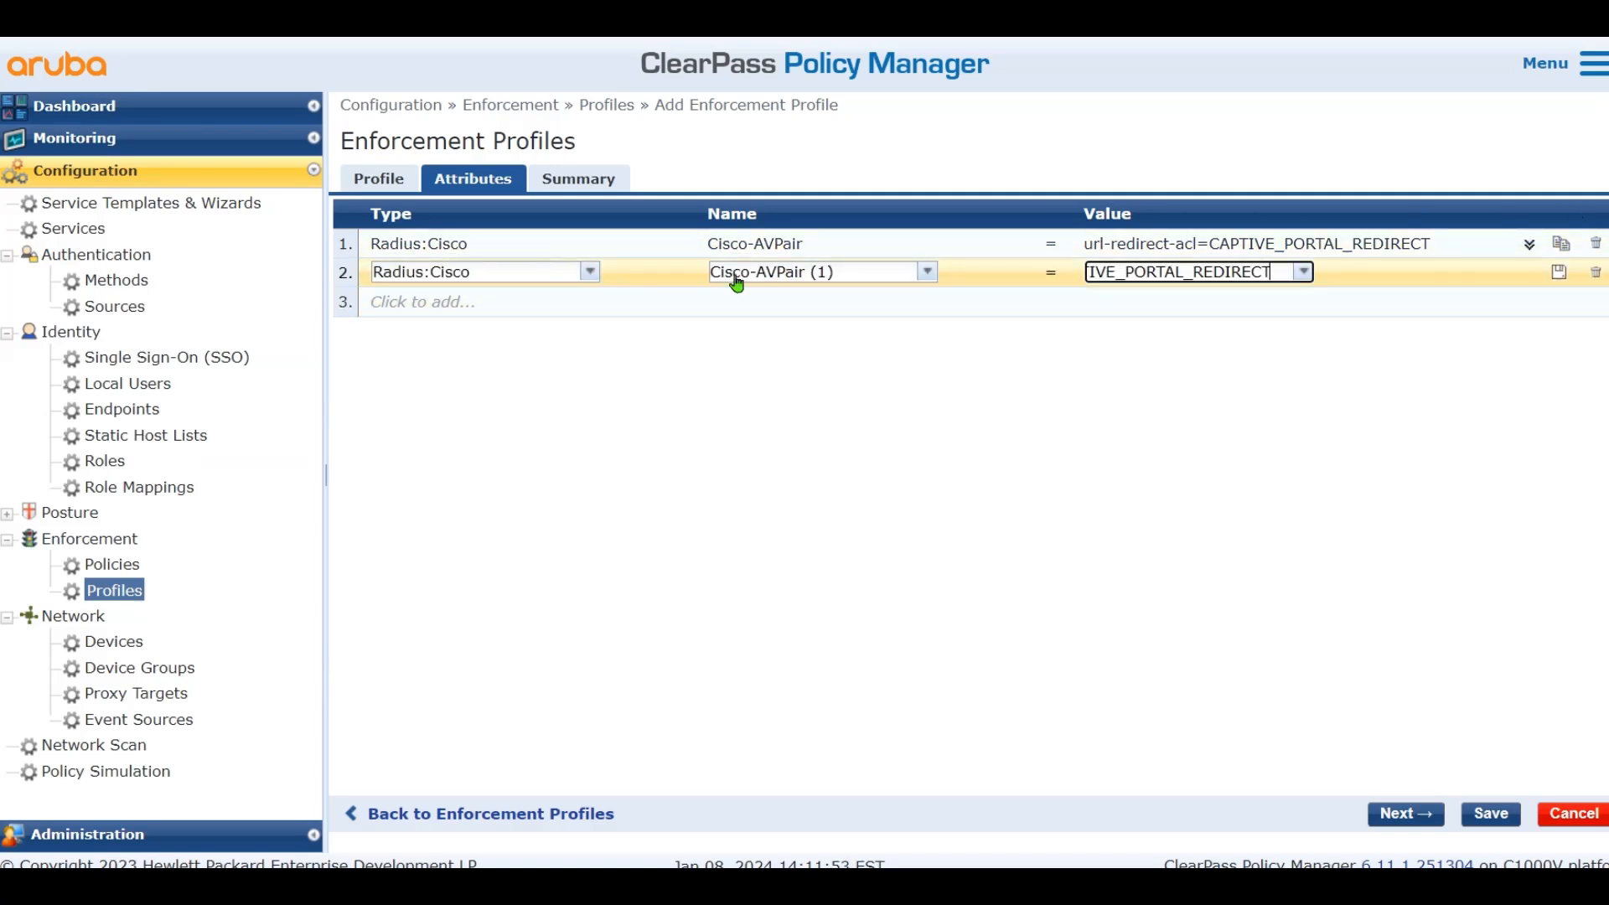
pyautogui.hotkey('ctrl', 'a')
pyautogui.hotkey('ctrl', 'v')
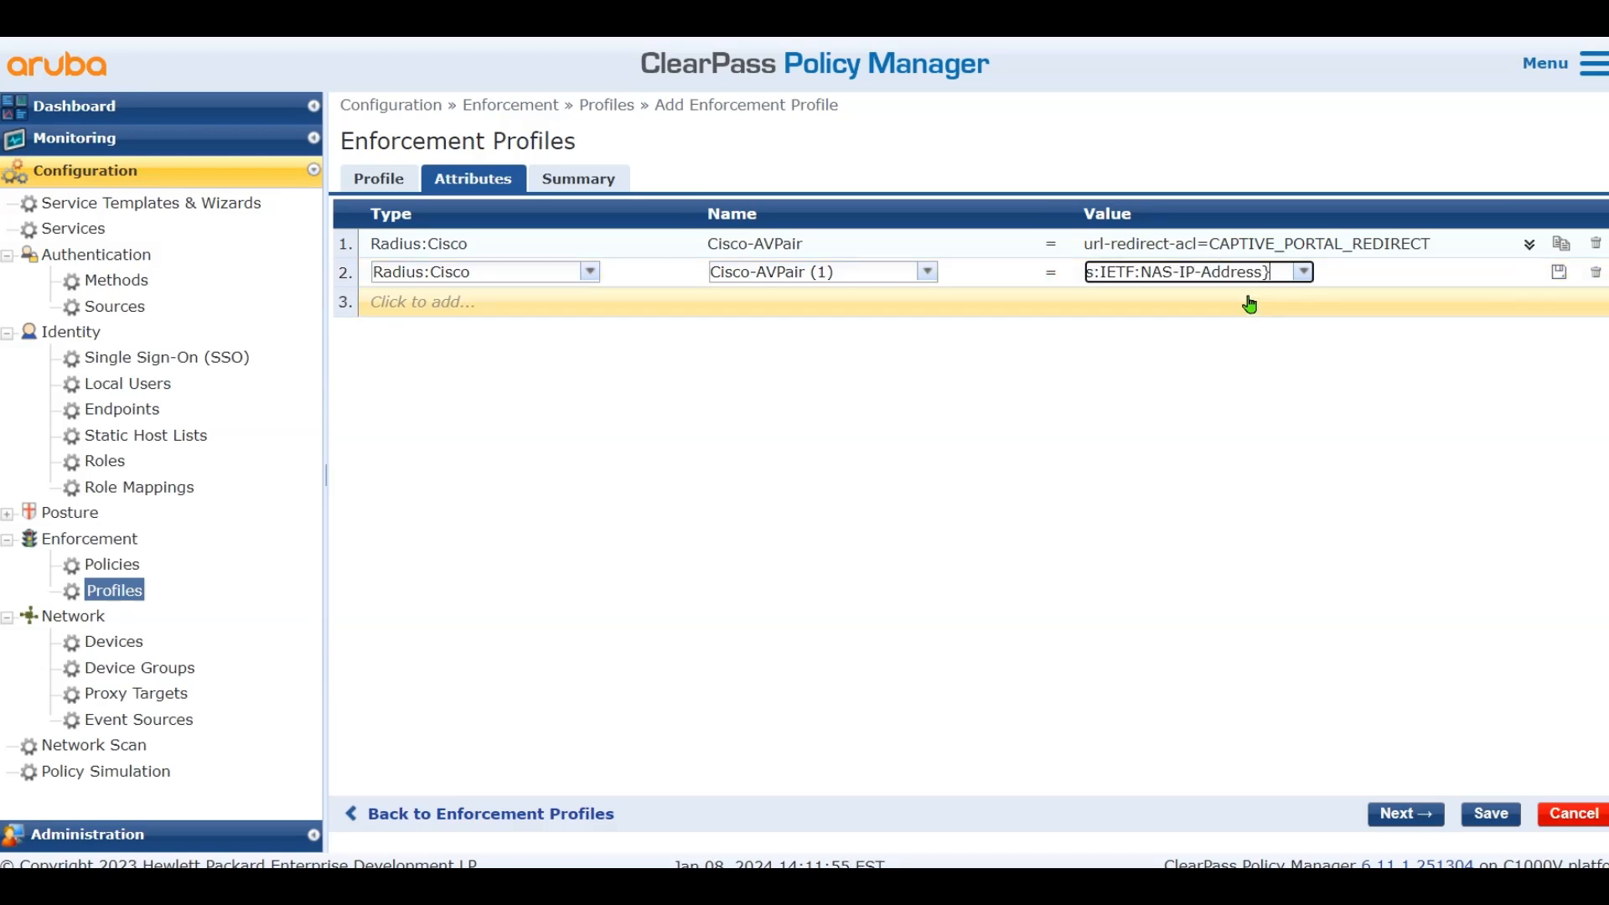
pyautogui.click(1558, 271)
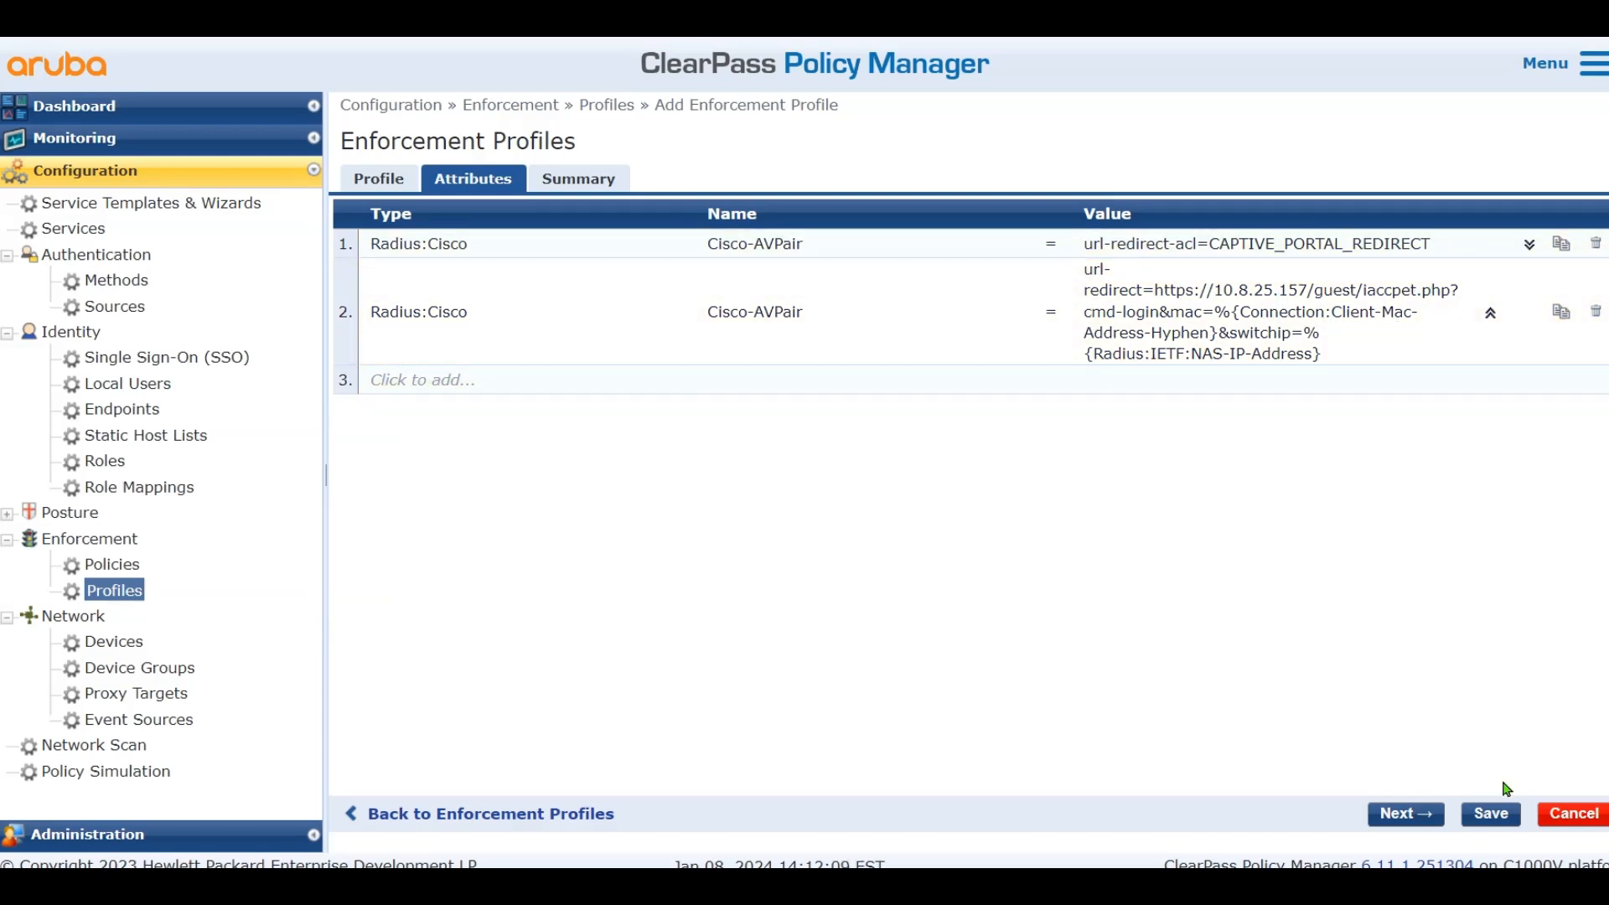
pyautogui.click(1490, 814)
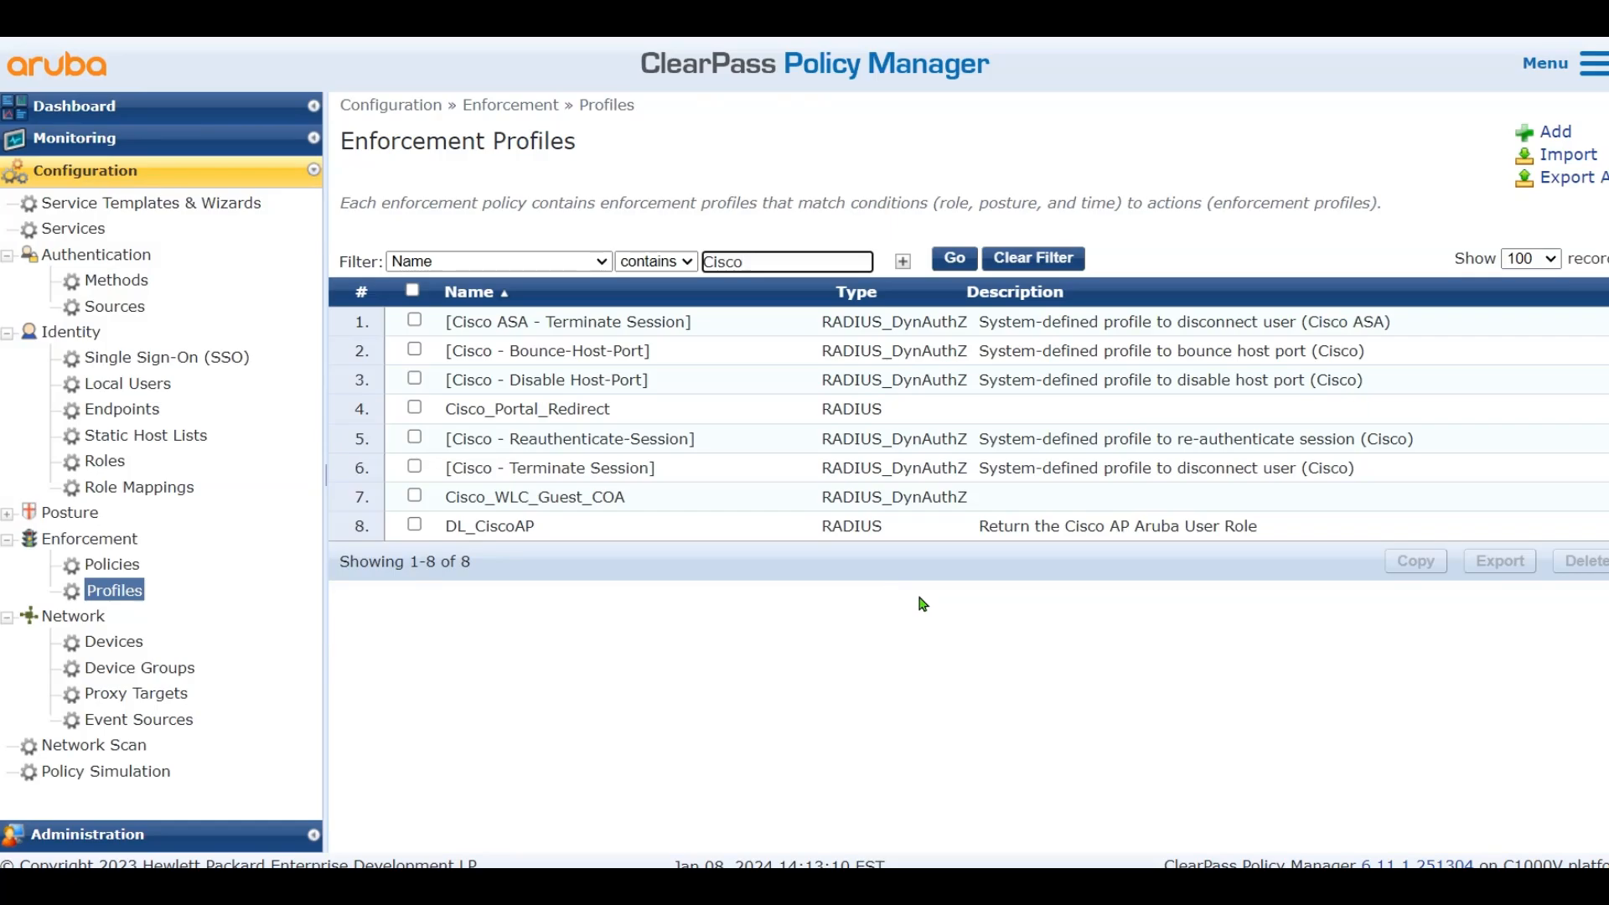
# Underline Make-Cisco-Guest-Valid in red on the Paint diagram and return to ClearPass
pyautogui.hotkey('alt', 'Tab')
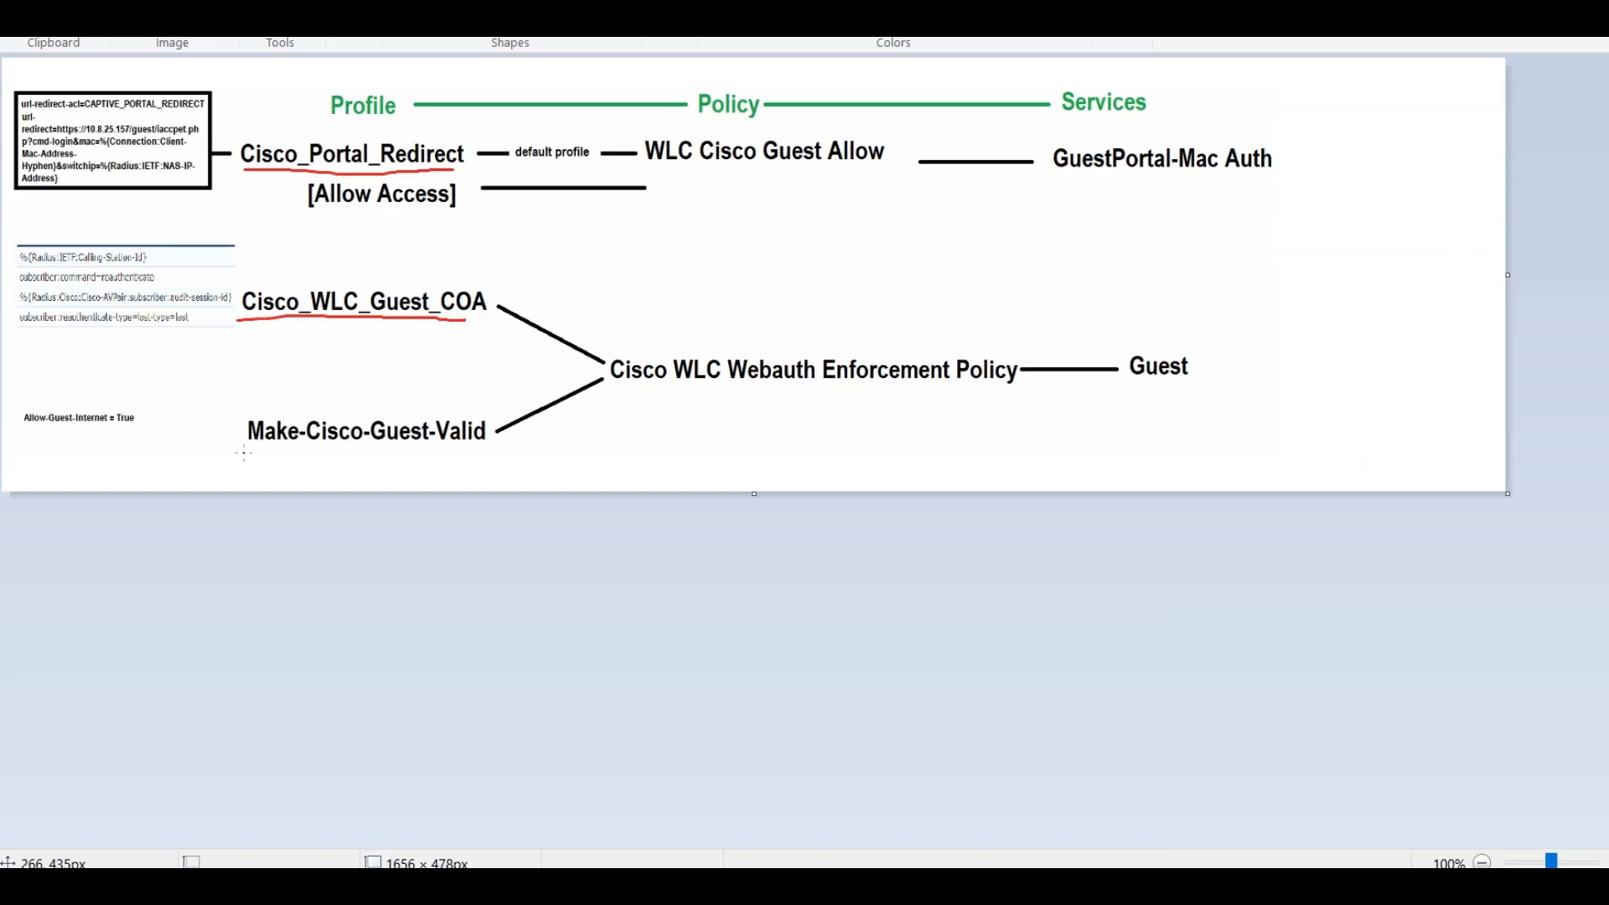
pyautogui.moveTo(243, 453); pyautogui.dragTo(497, 457)
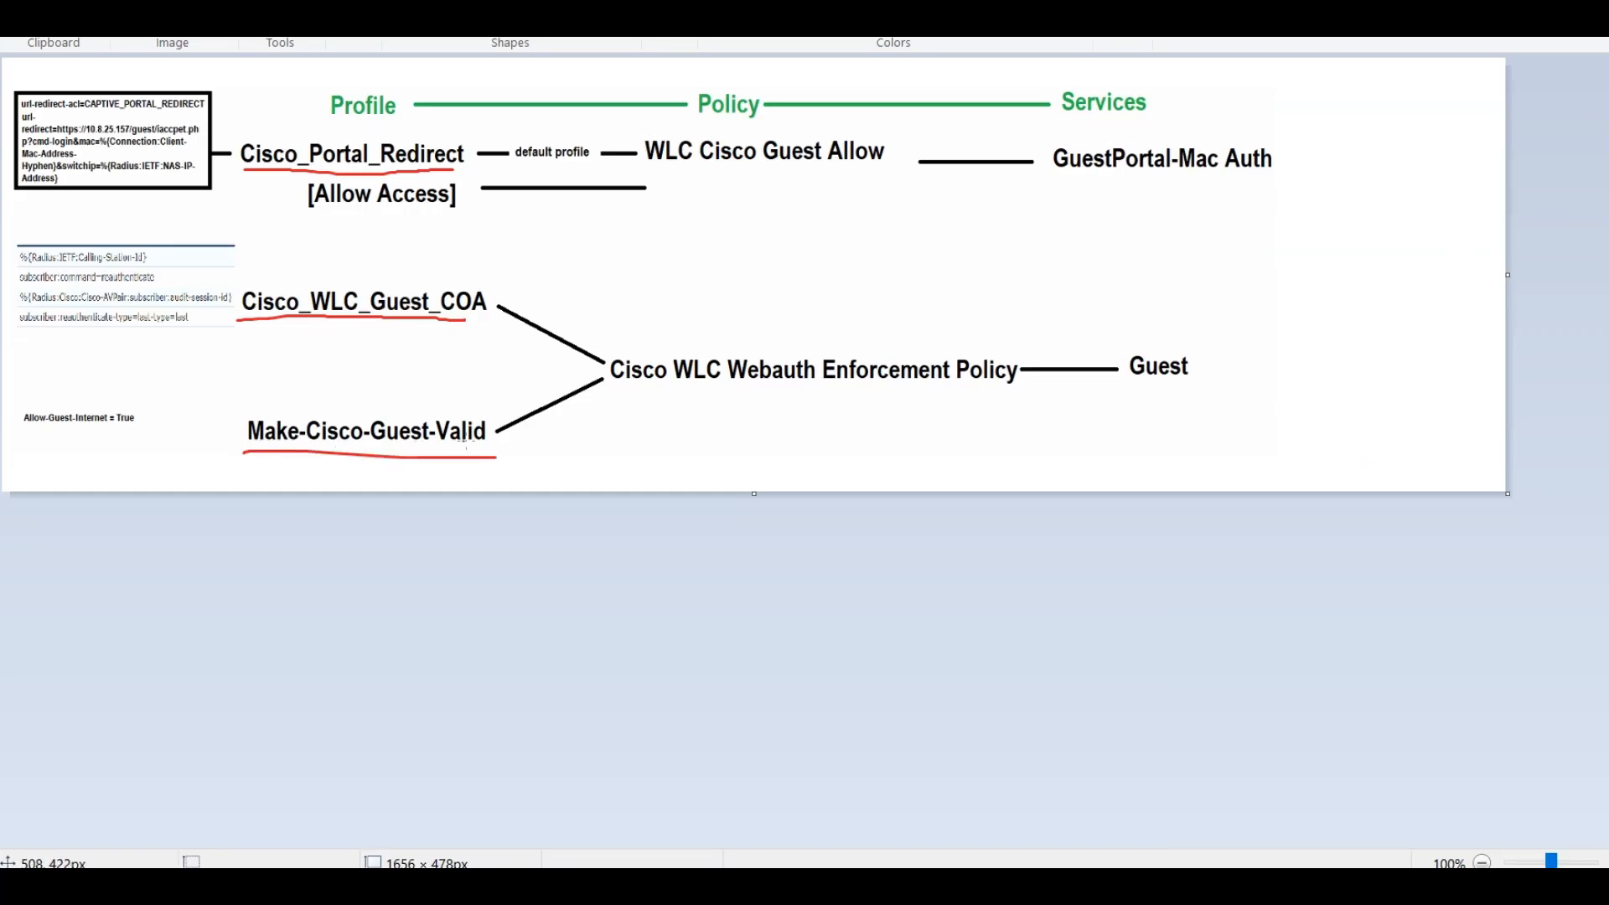
pyautogui.hotkey('alt', 'Tab')
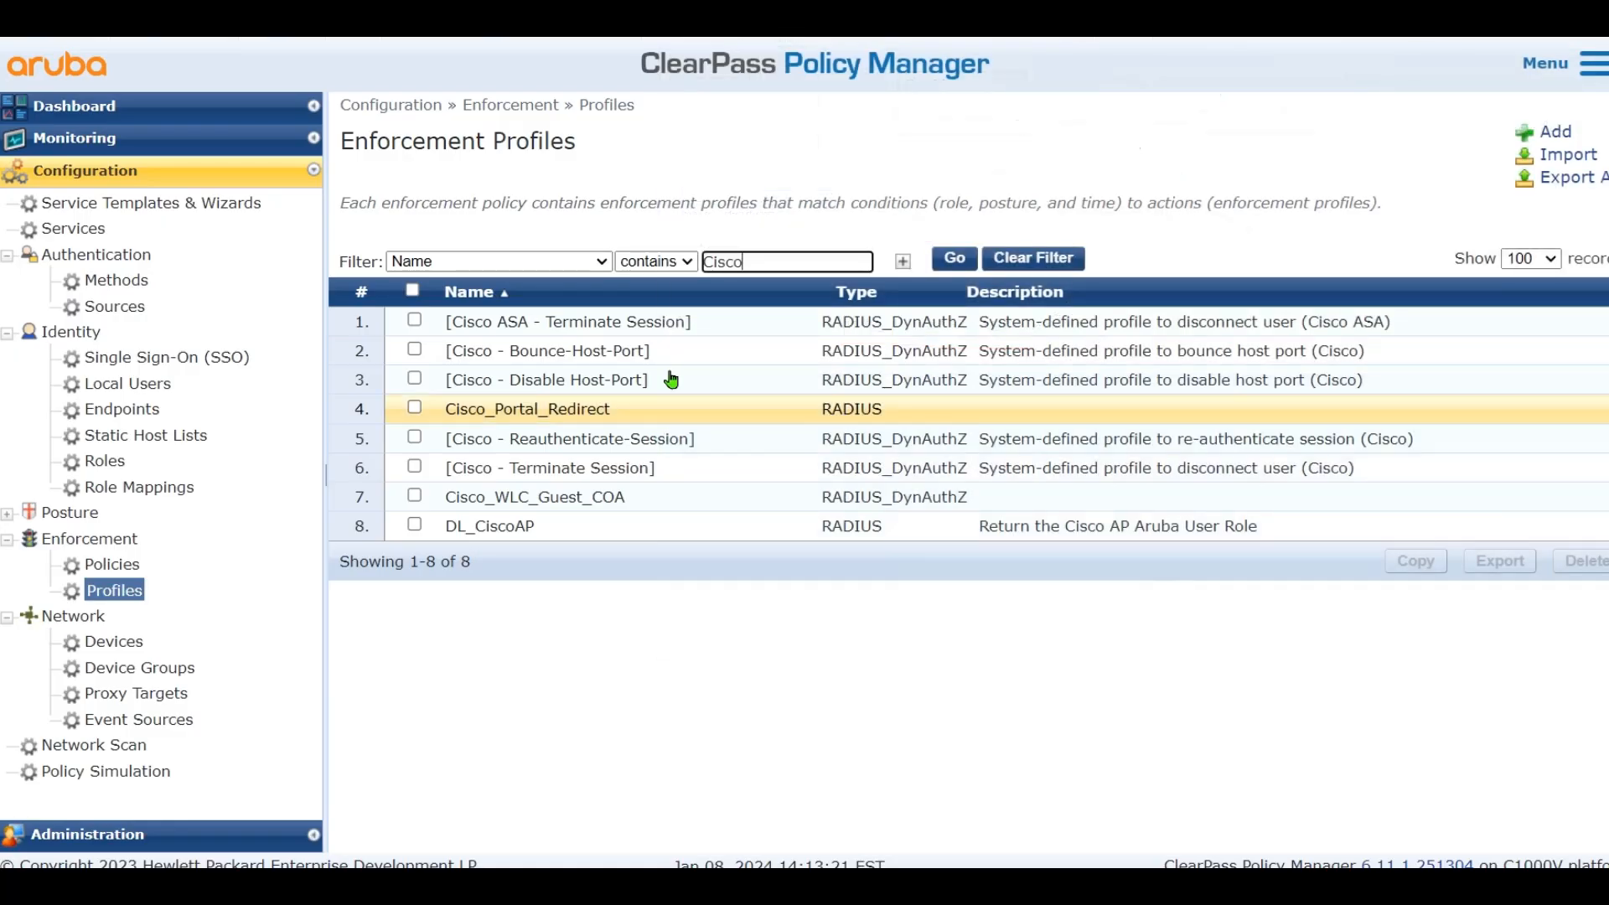
# Create a ClearPass Entity Update Enforcement profile named Make-Cisco-Guest-Valid
pyautogui.click(1545, 132)
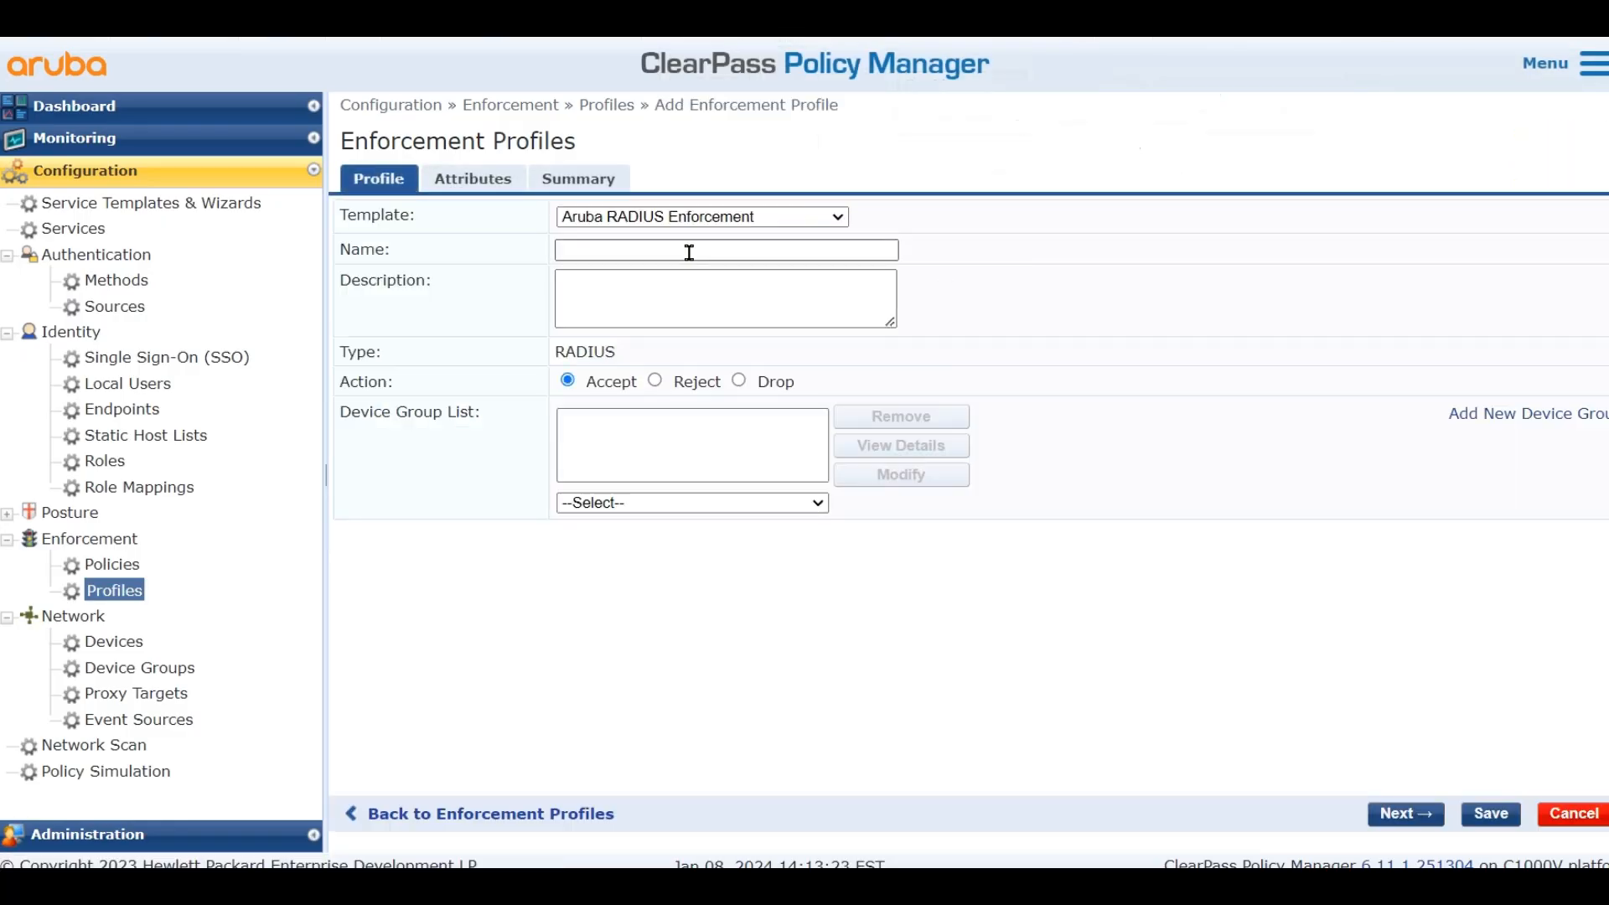
pyautogui.click(699, 219)
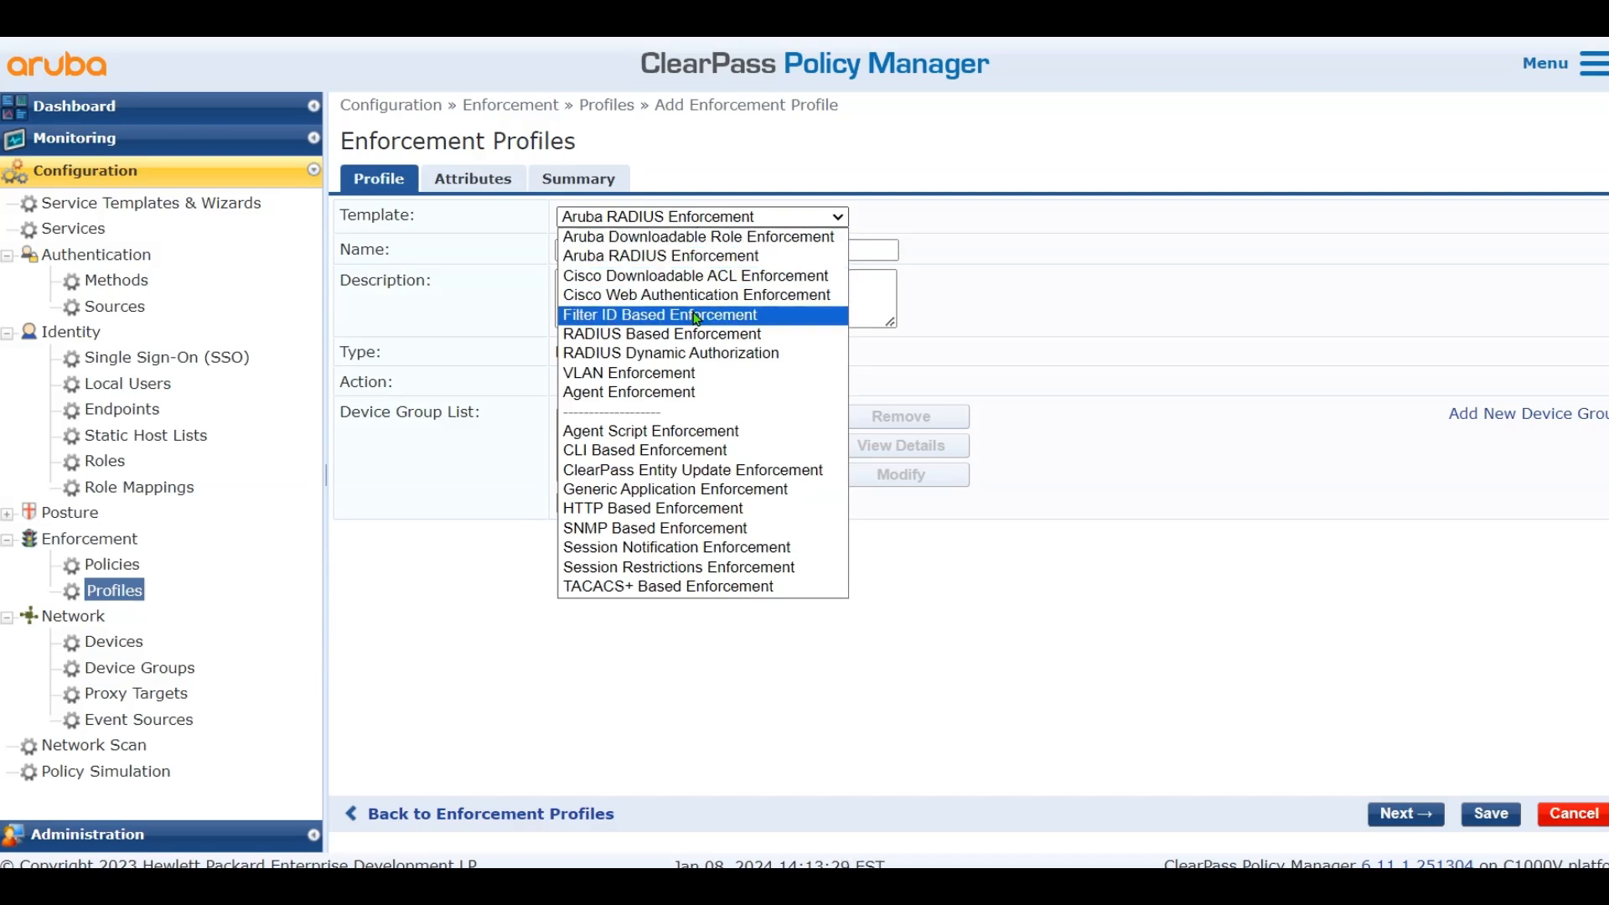
pyautogui.click(711, 469)
pyautogui.click(714, 249)
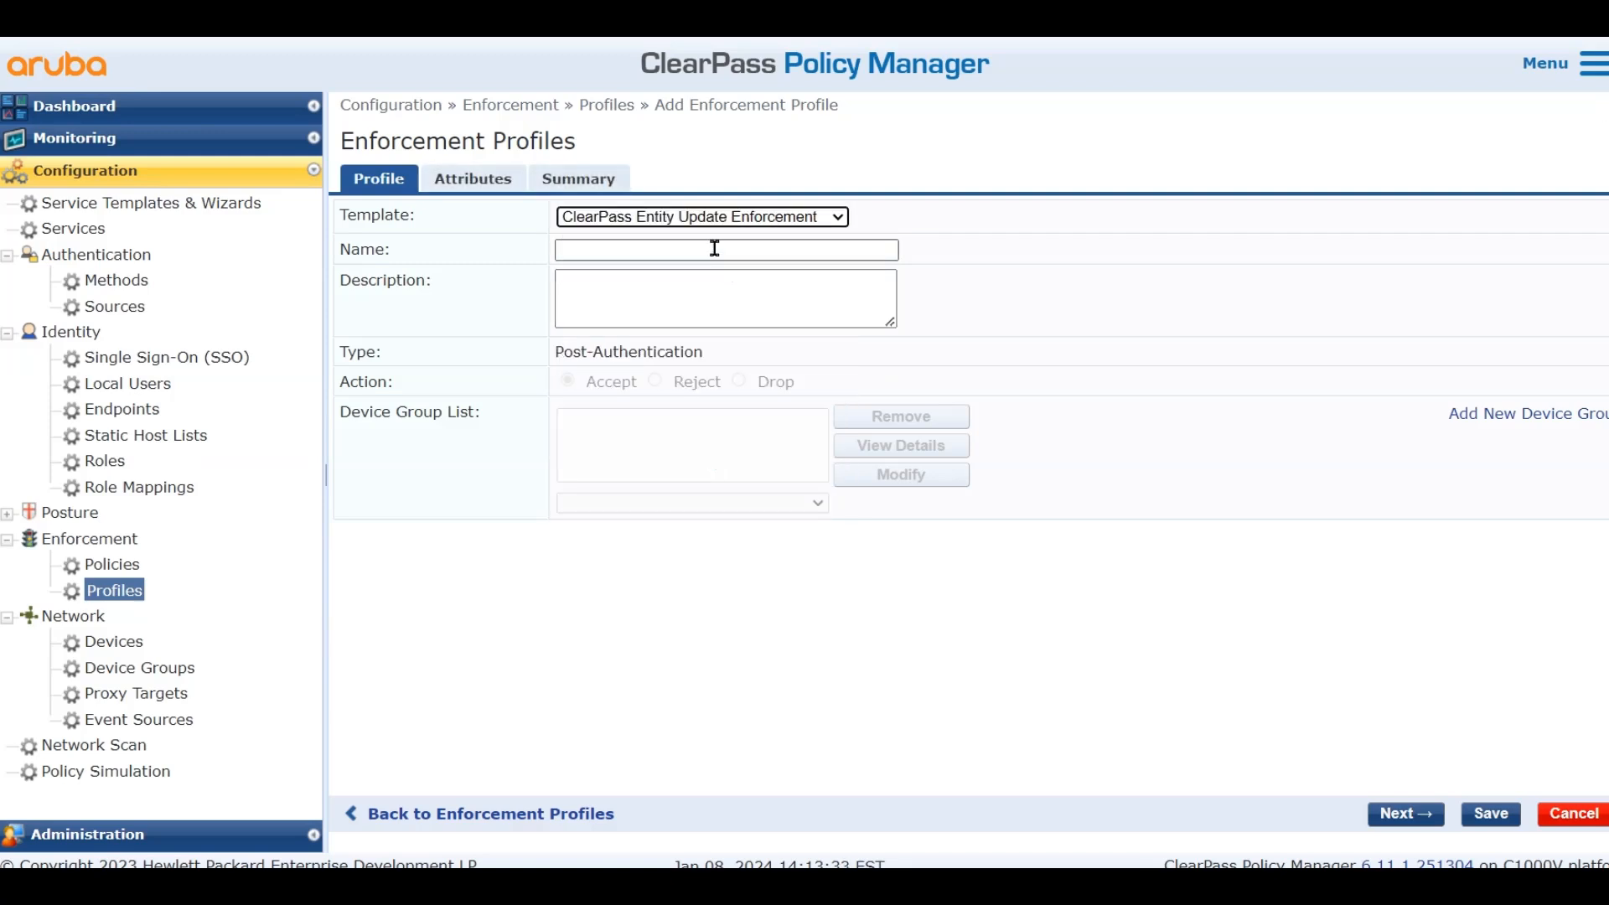
pyautogui.write('mAKE')
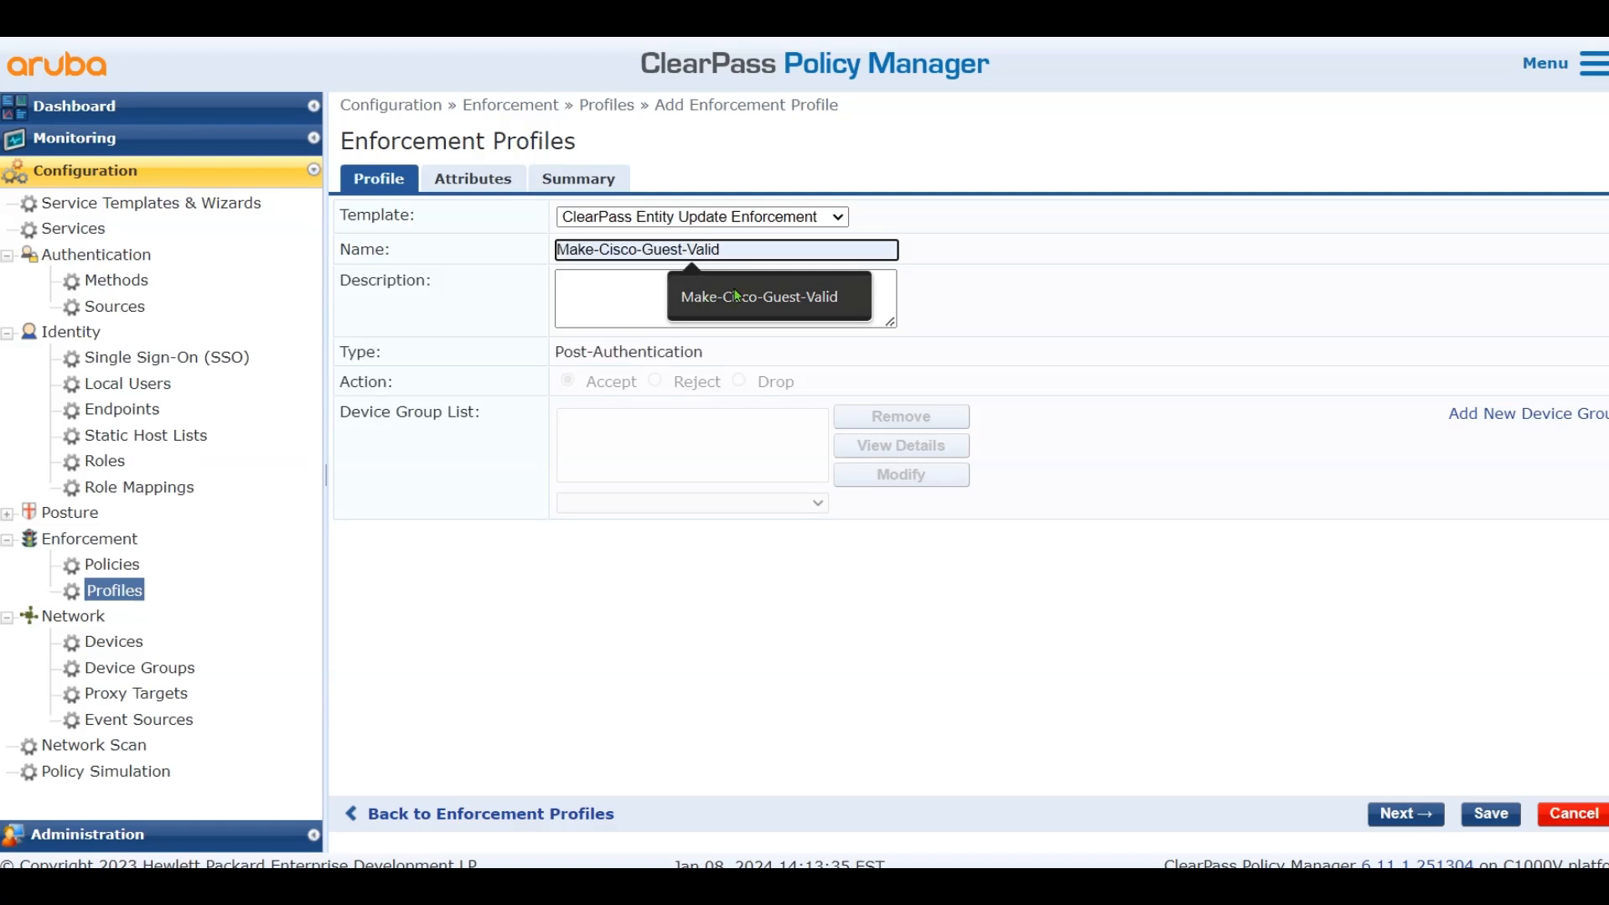
pyautogui.click(733, 286)
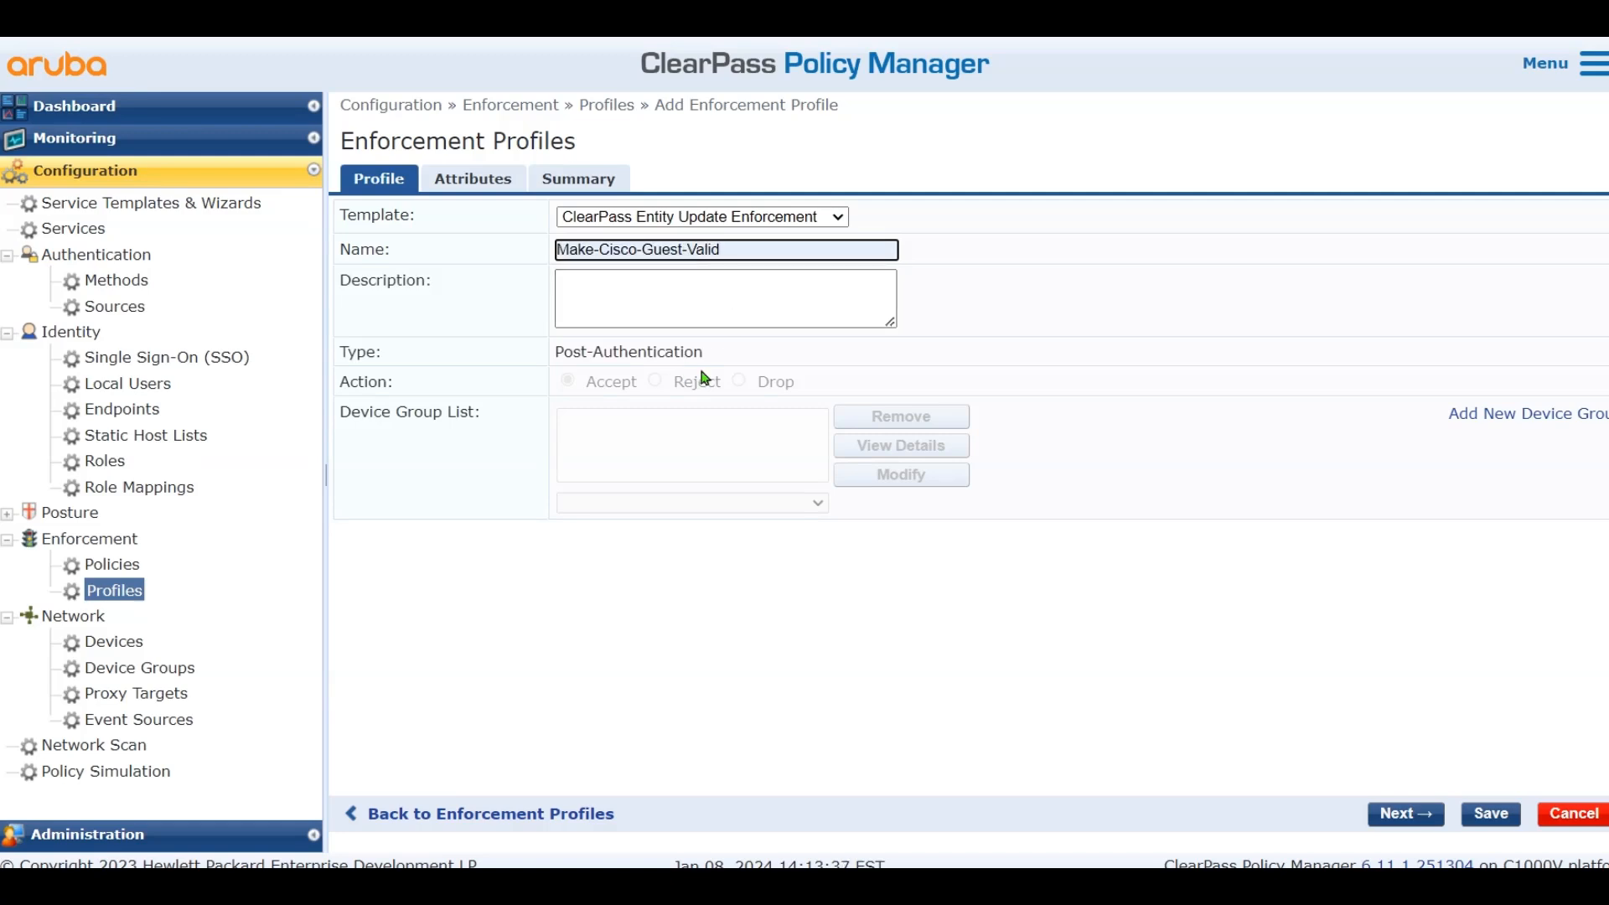
pyautogui.click(494, 180)
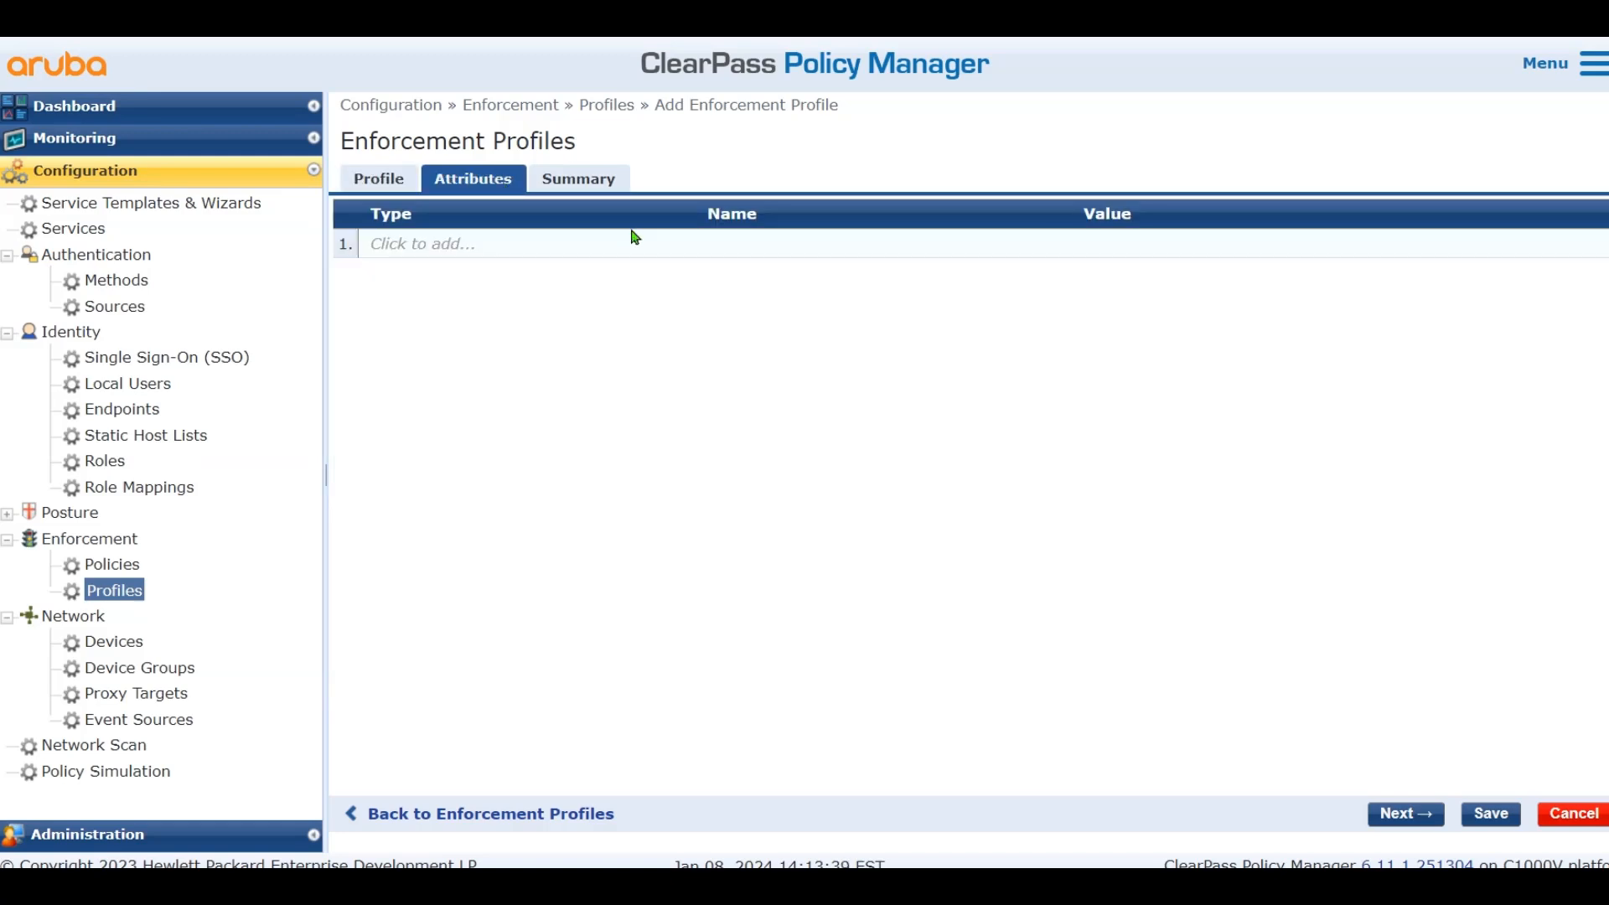
# Add an Endpoint Allow-Guest-Internet = true attribute and save the profile
pyautogui.click(503, 243)
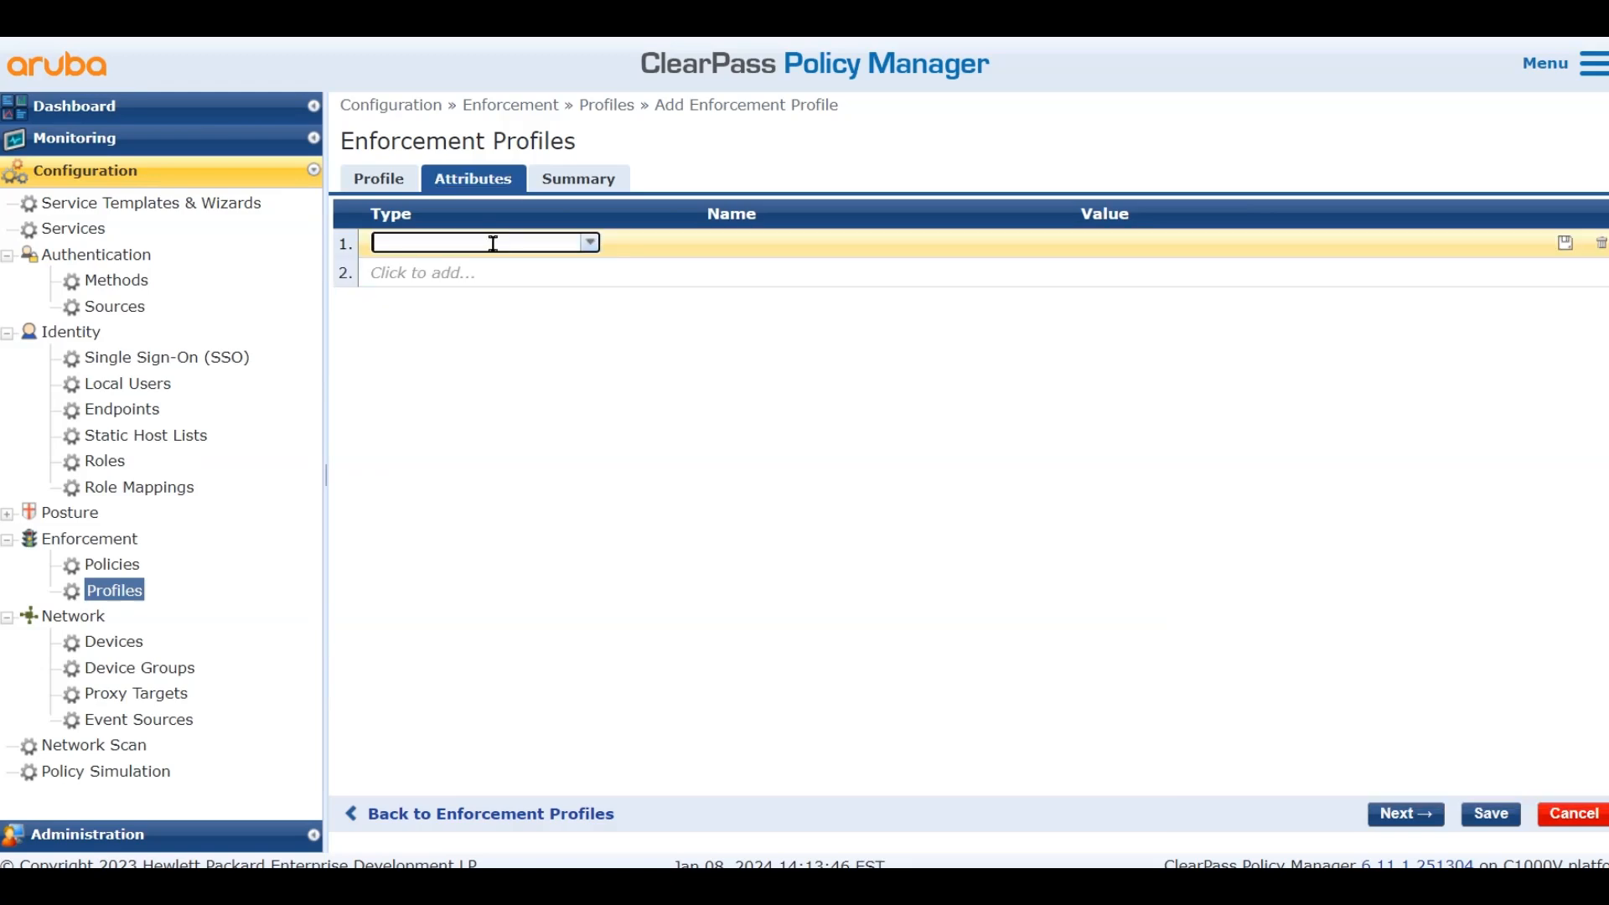
pyautogui.click(591, 243)
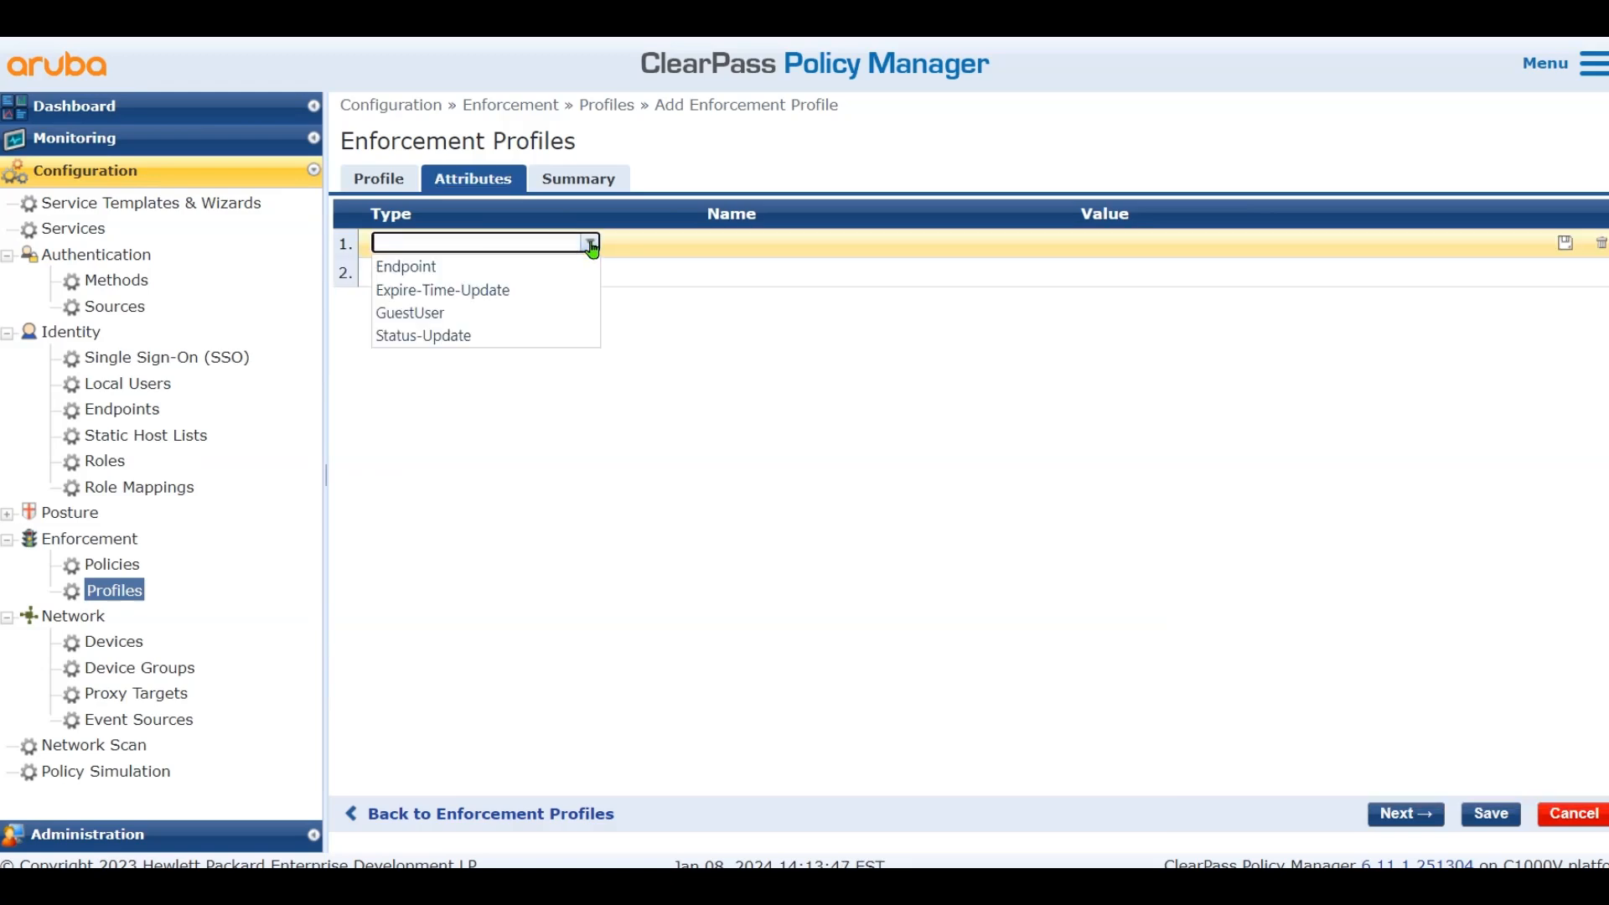
pyautogui.click(482, 276)
pyautogui.click(926, 243)
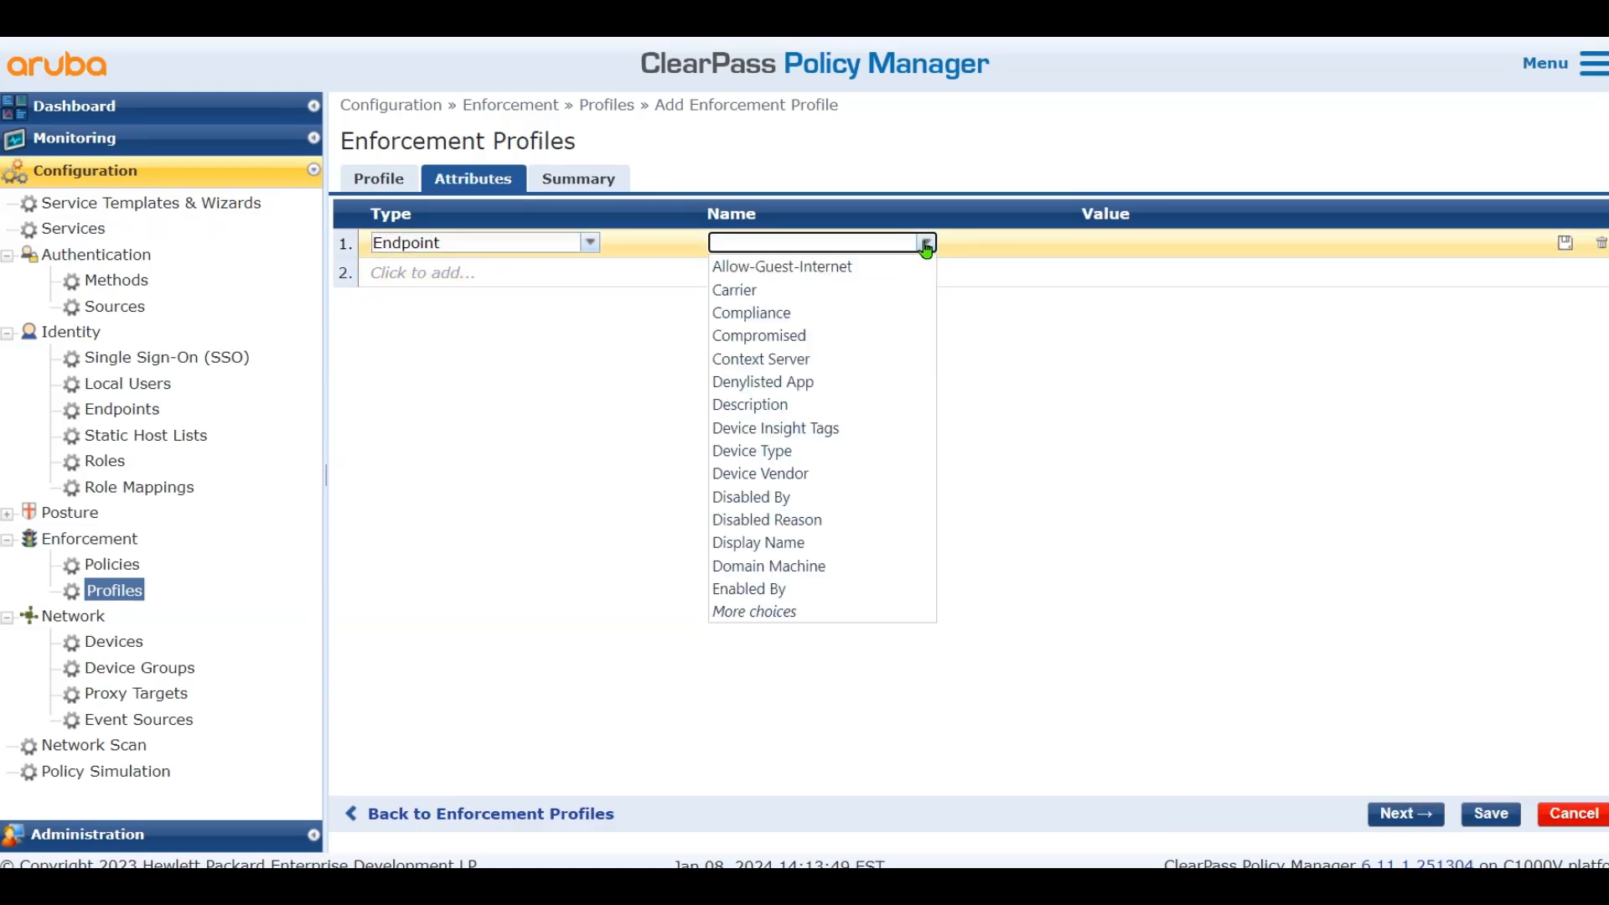
pyautogui.click(864, 269)
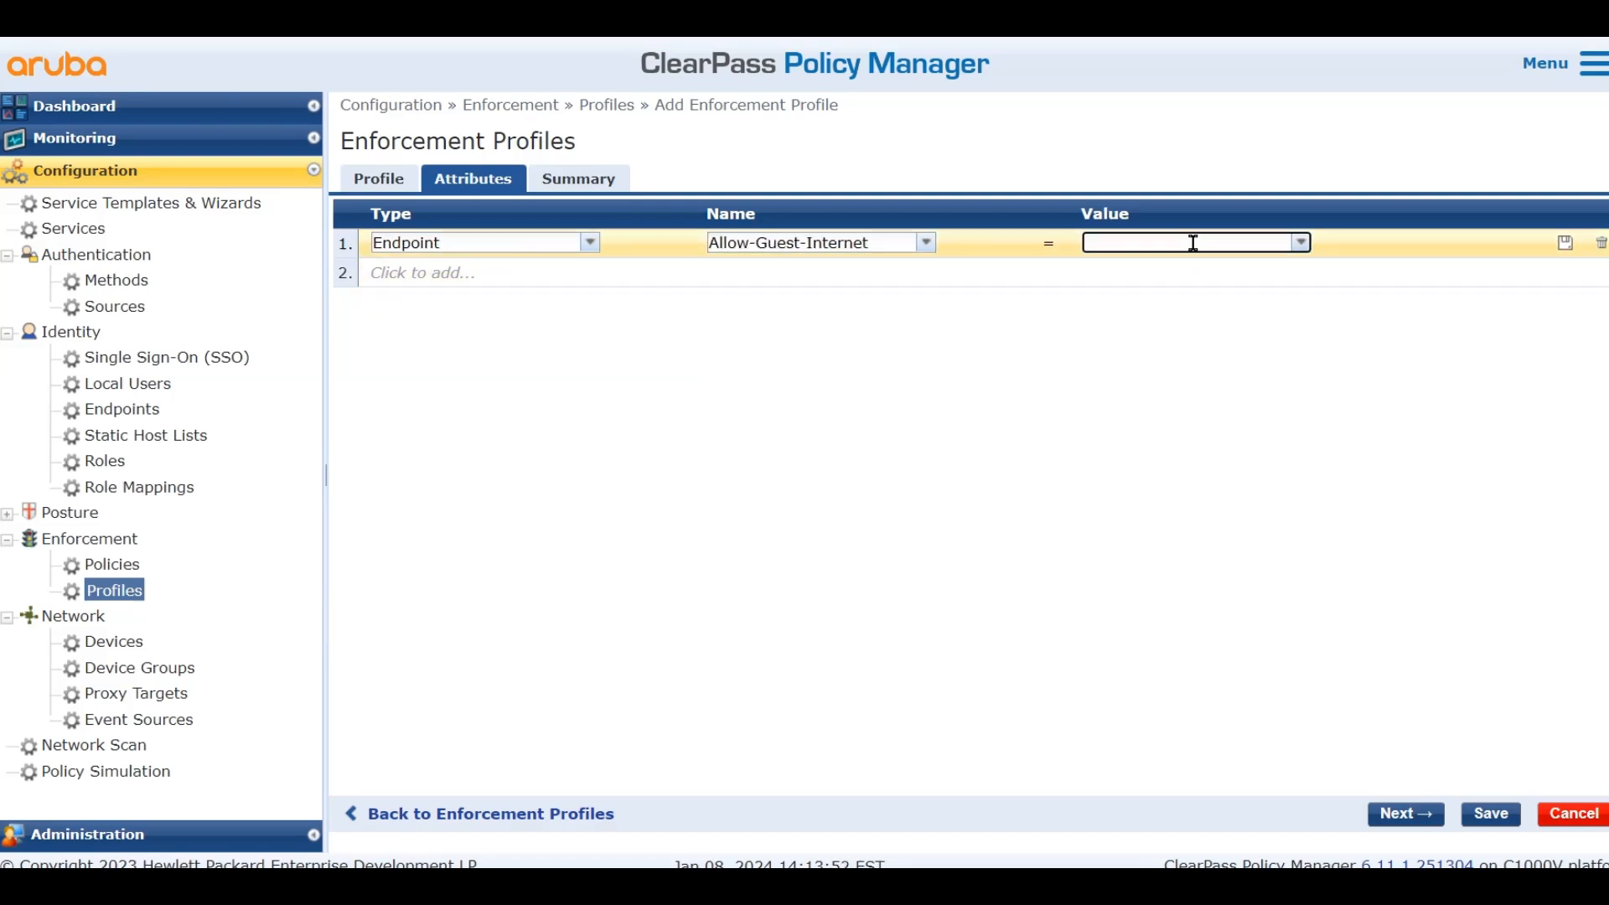
pyautogui.write('TR')
pyautogui.press('BackSpace')
pyautogui.write('true')
pyautogui.click(1564, 243)
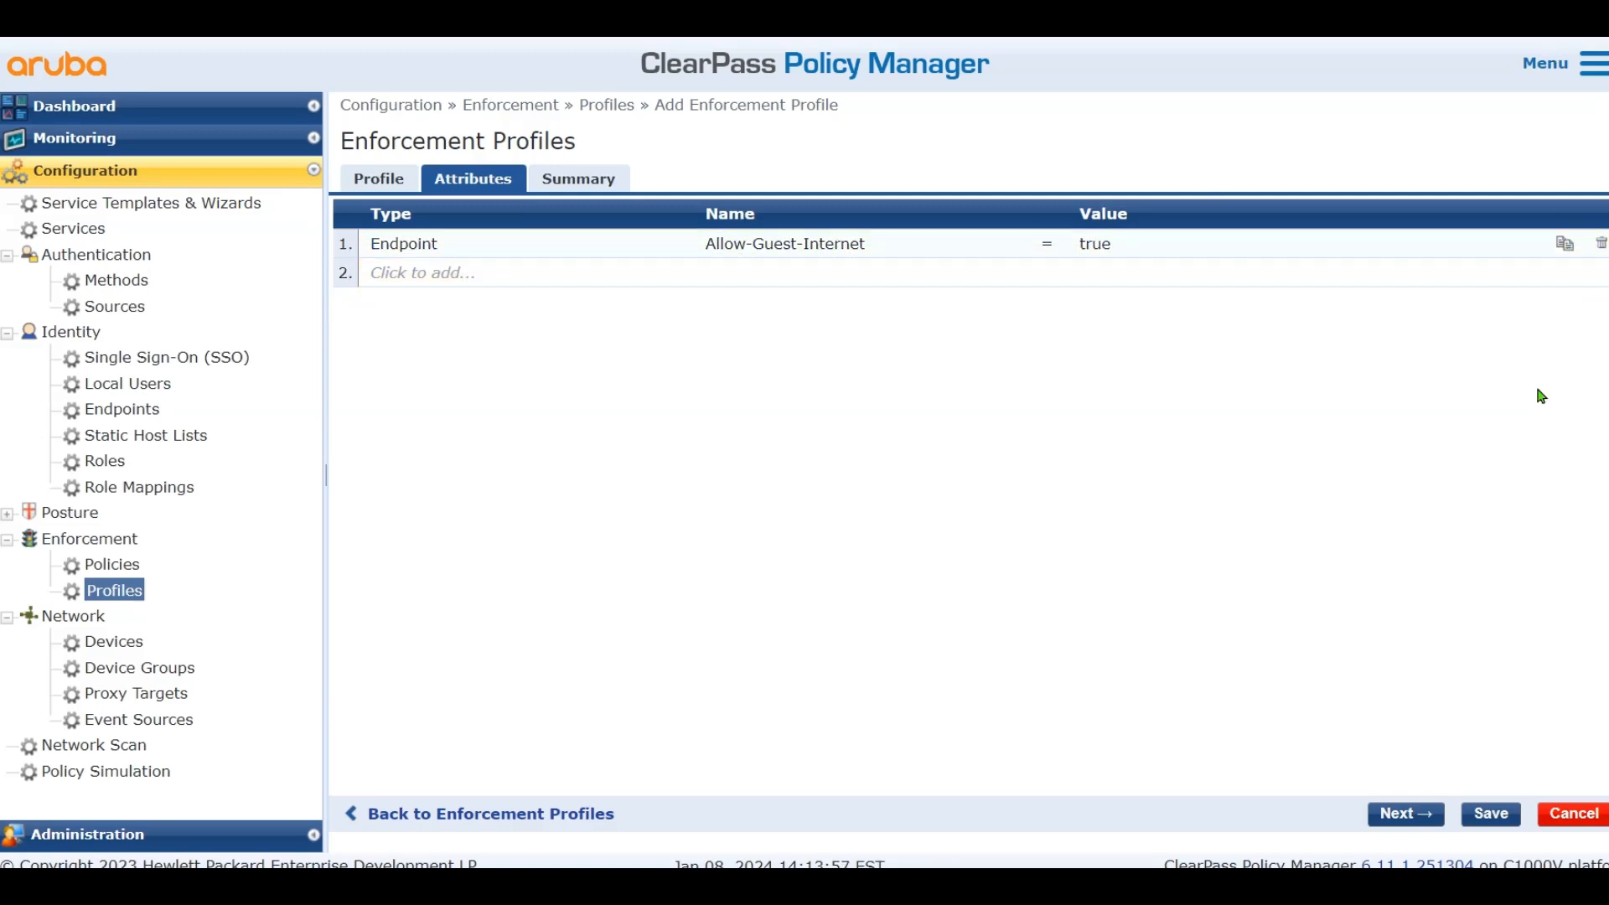
pyautogui.click(1490, 814)
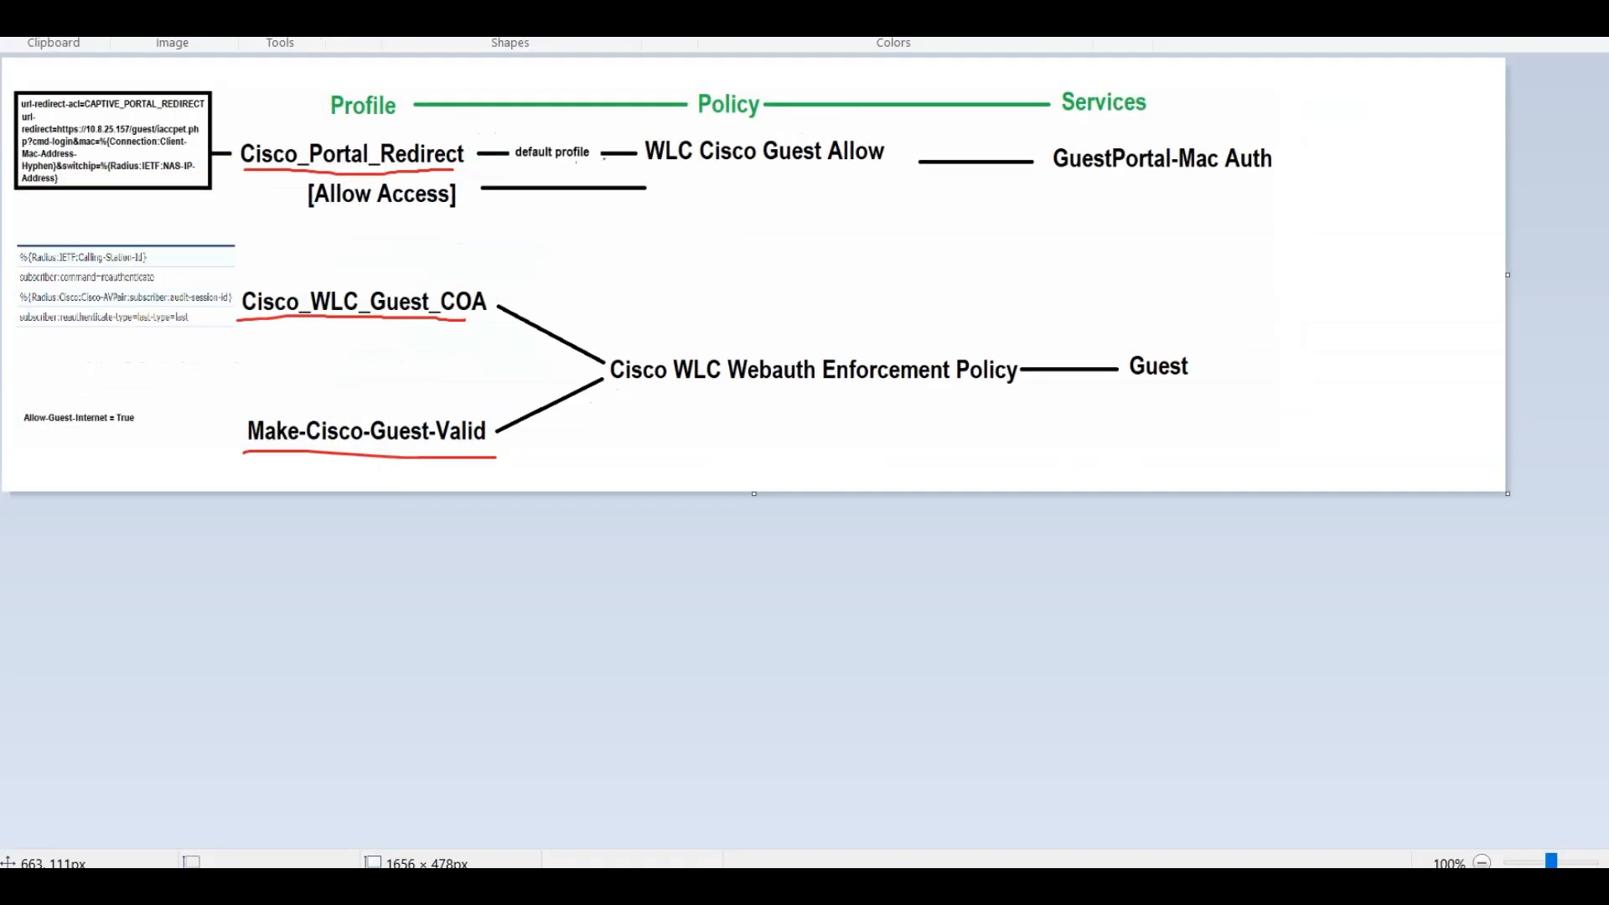
# Draw a red pencil line beneath 'WLC Cisco Guest Allow' on the planning diagram
pyautogui.moveTo(659, 172); pyautogui.dragTo(862, 171)
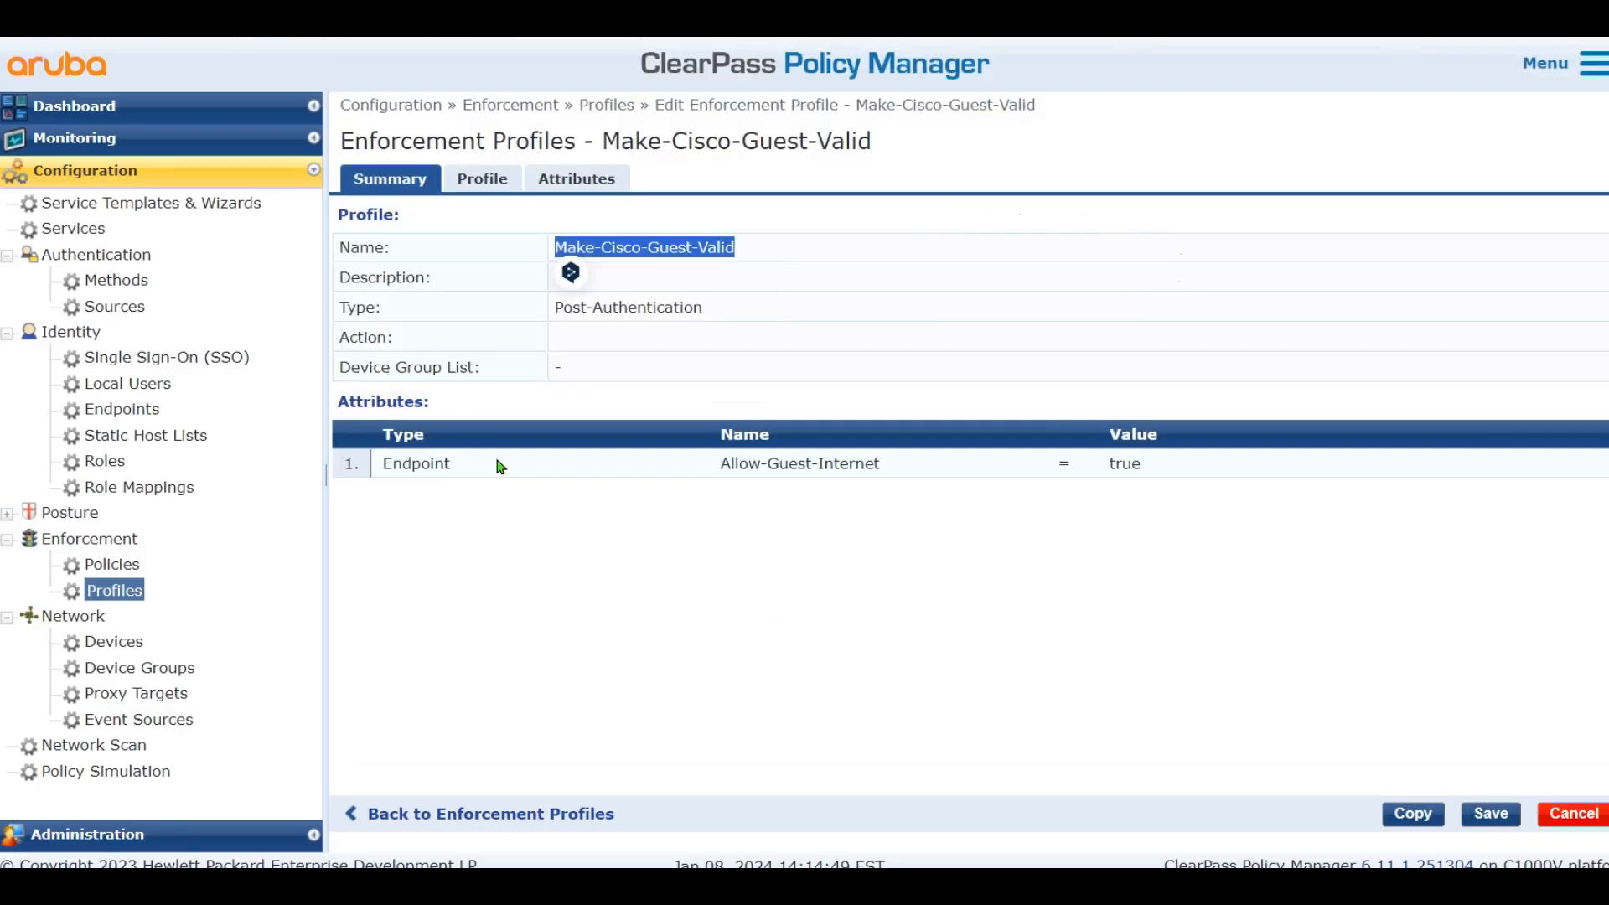
# Add a RADIUS enforcement policy WLC Cisco Guest Allow defaulting to Cisco_Portal_Redirect, and start a rule
pyautogui.click(118, 567)
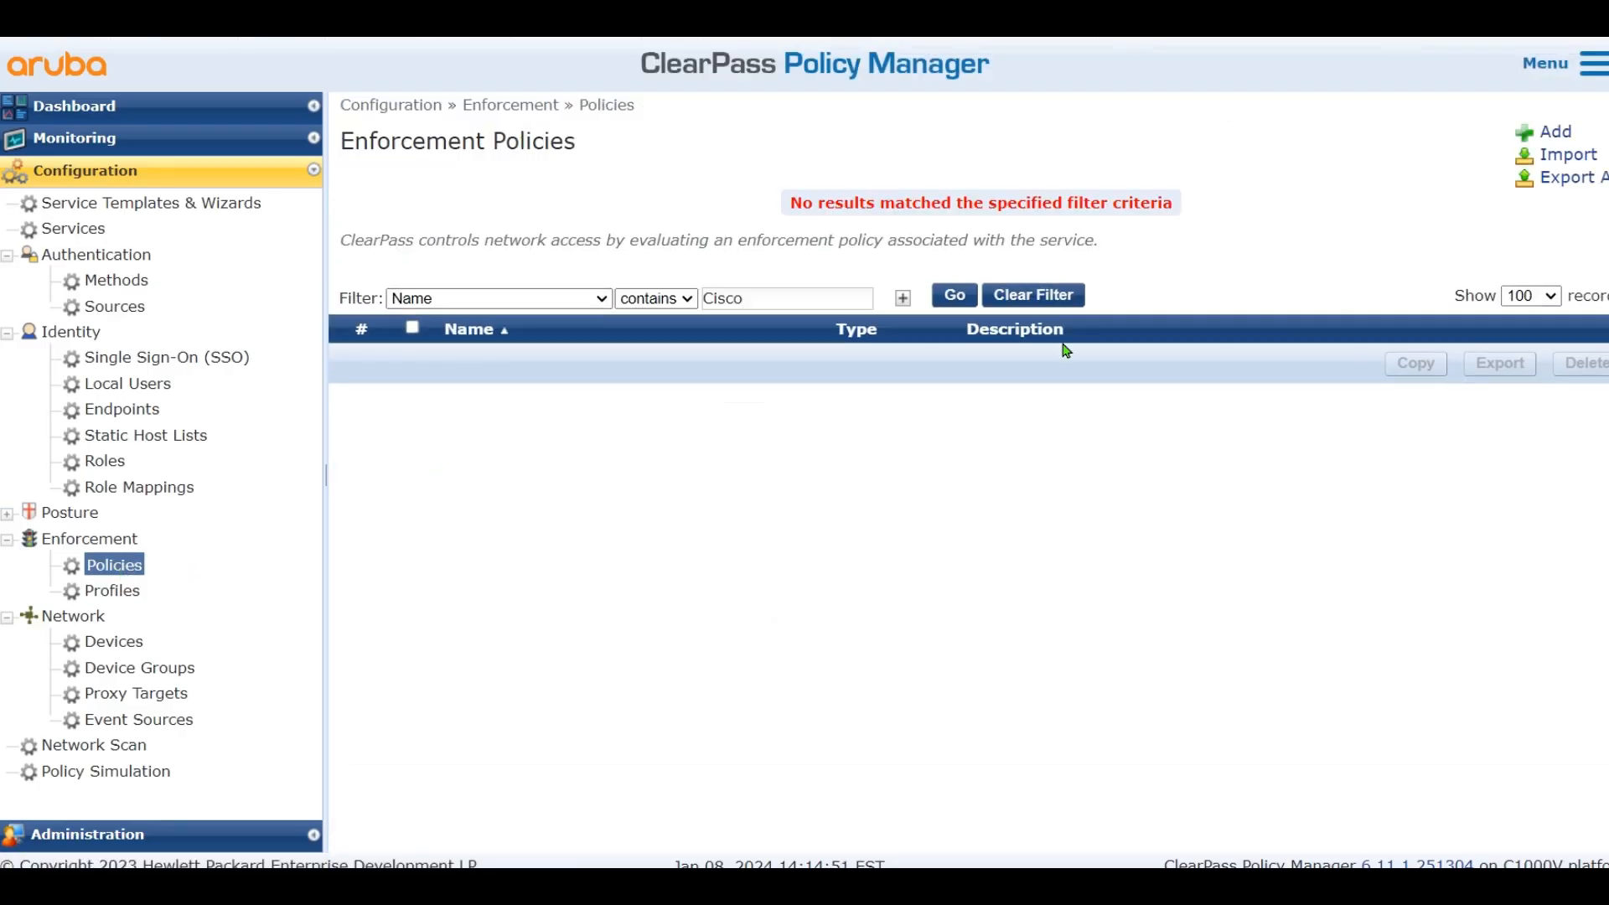
pyautogui.click(1544, 140)
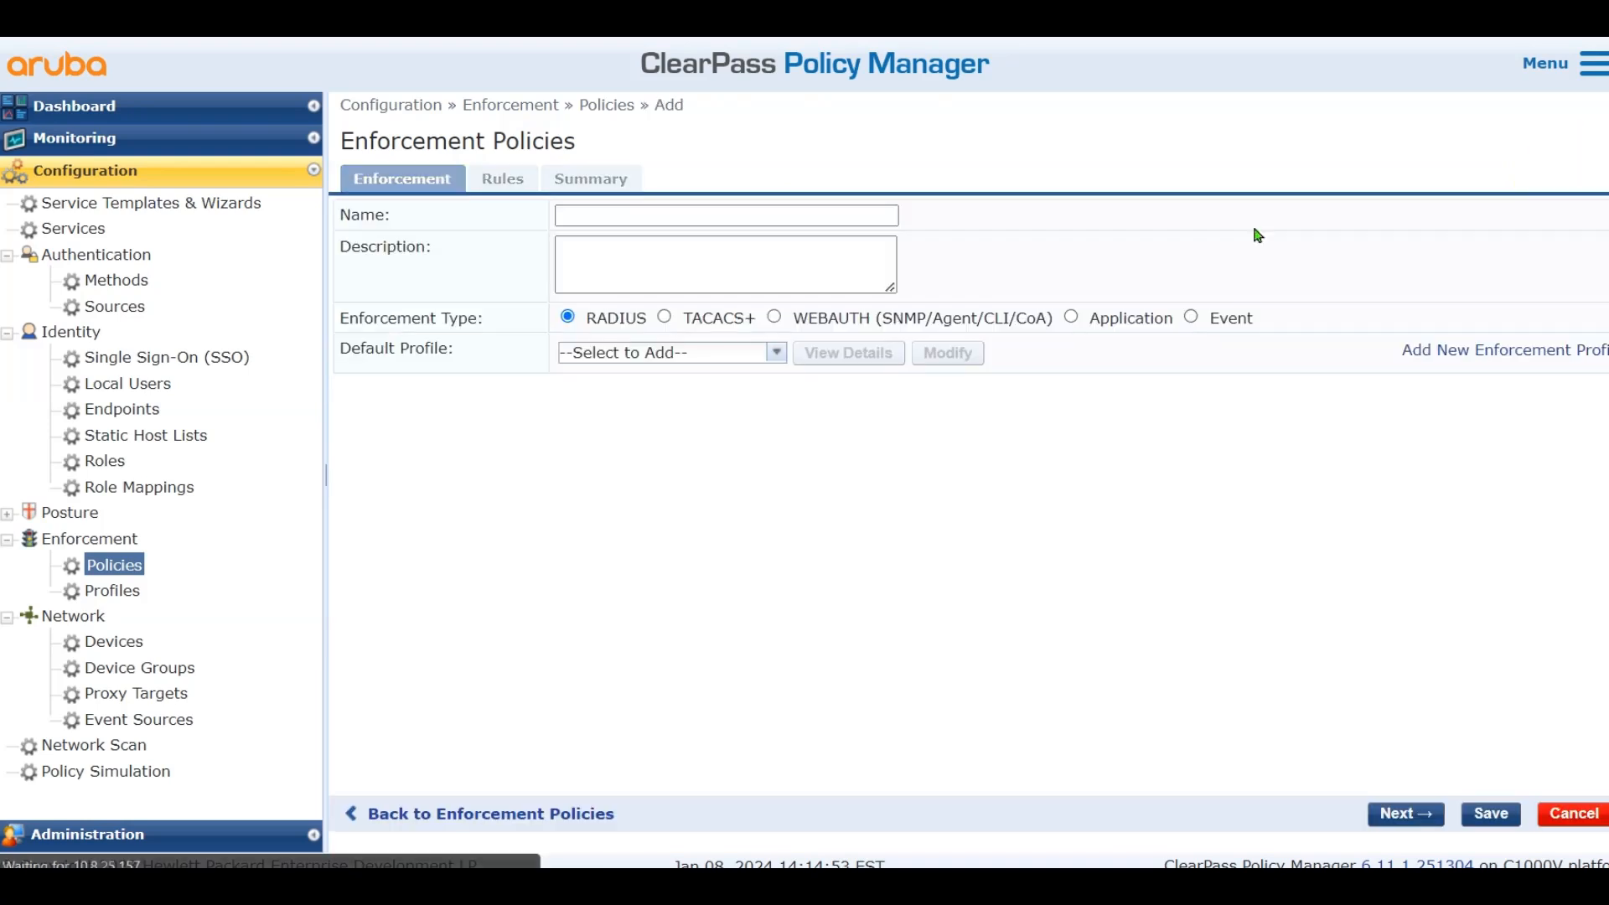
pyautogui.click(701, 220)
pyautogui.write('WLC')
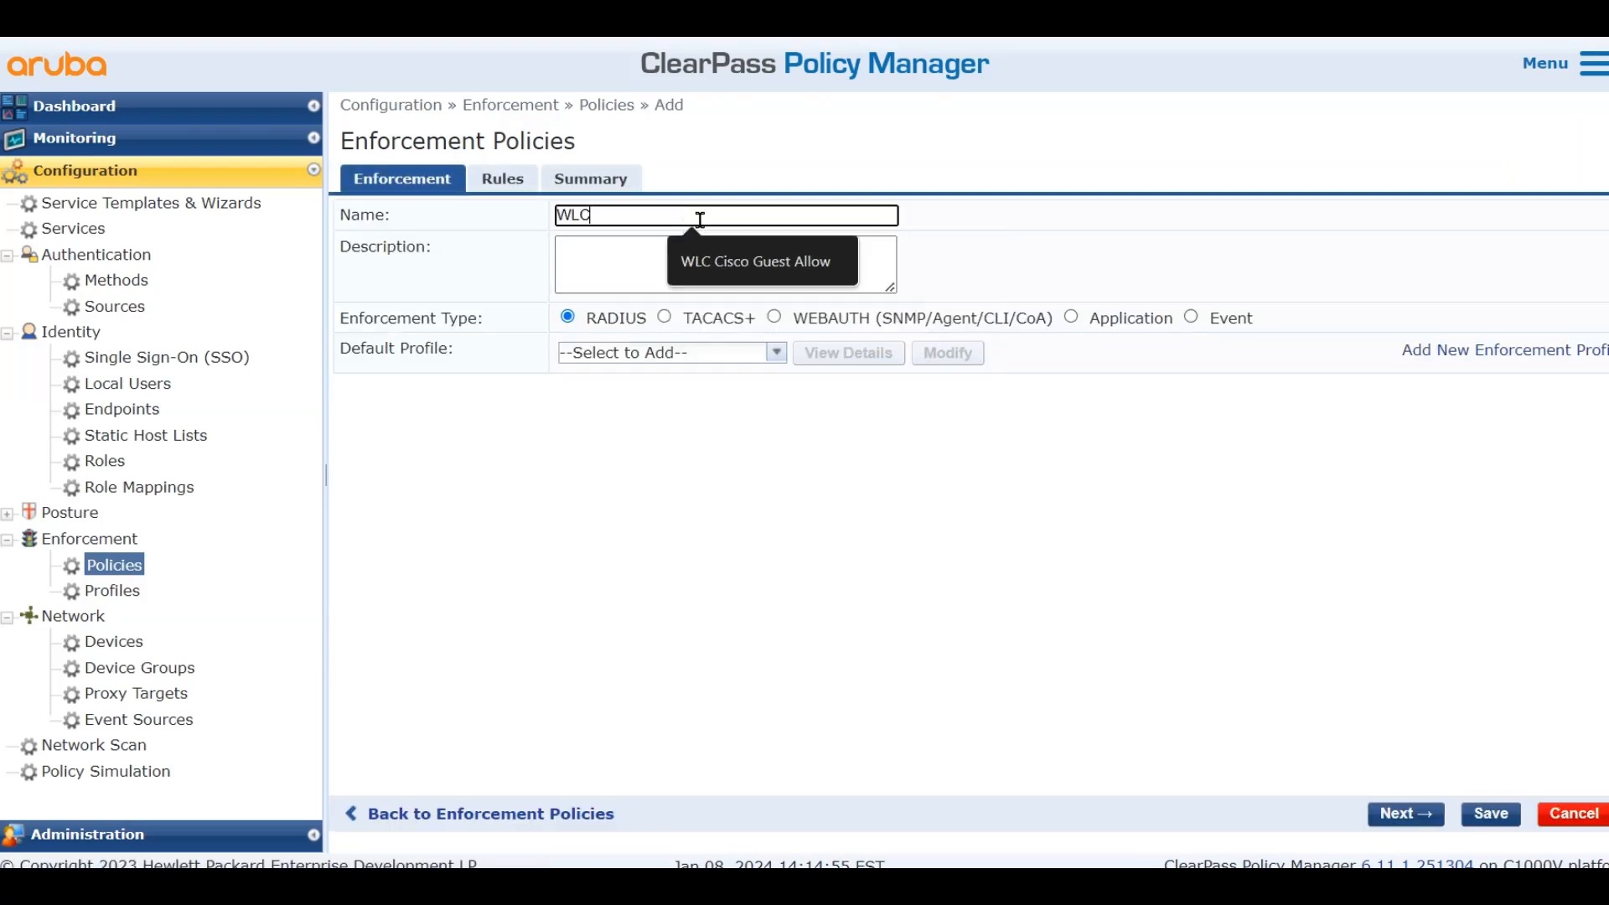
pyautogui.click(758, 261)
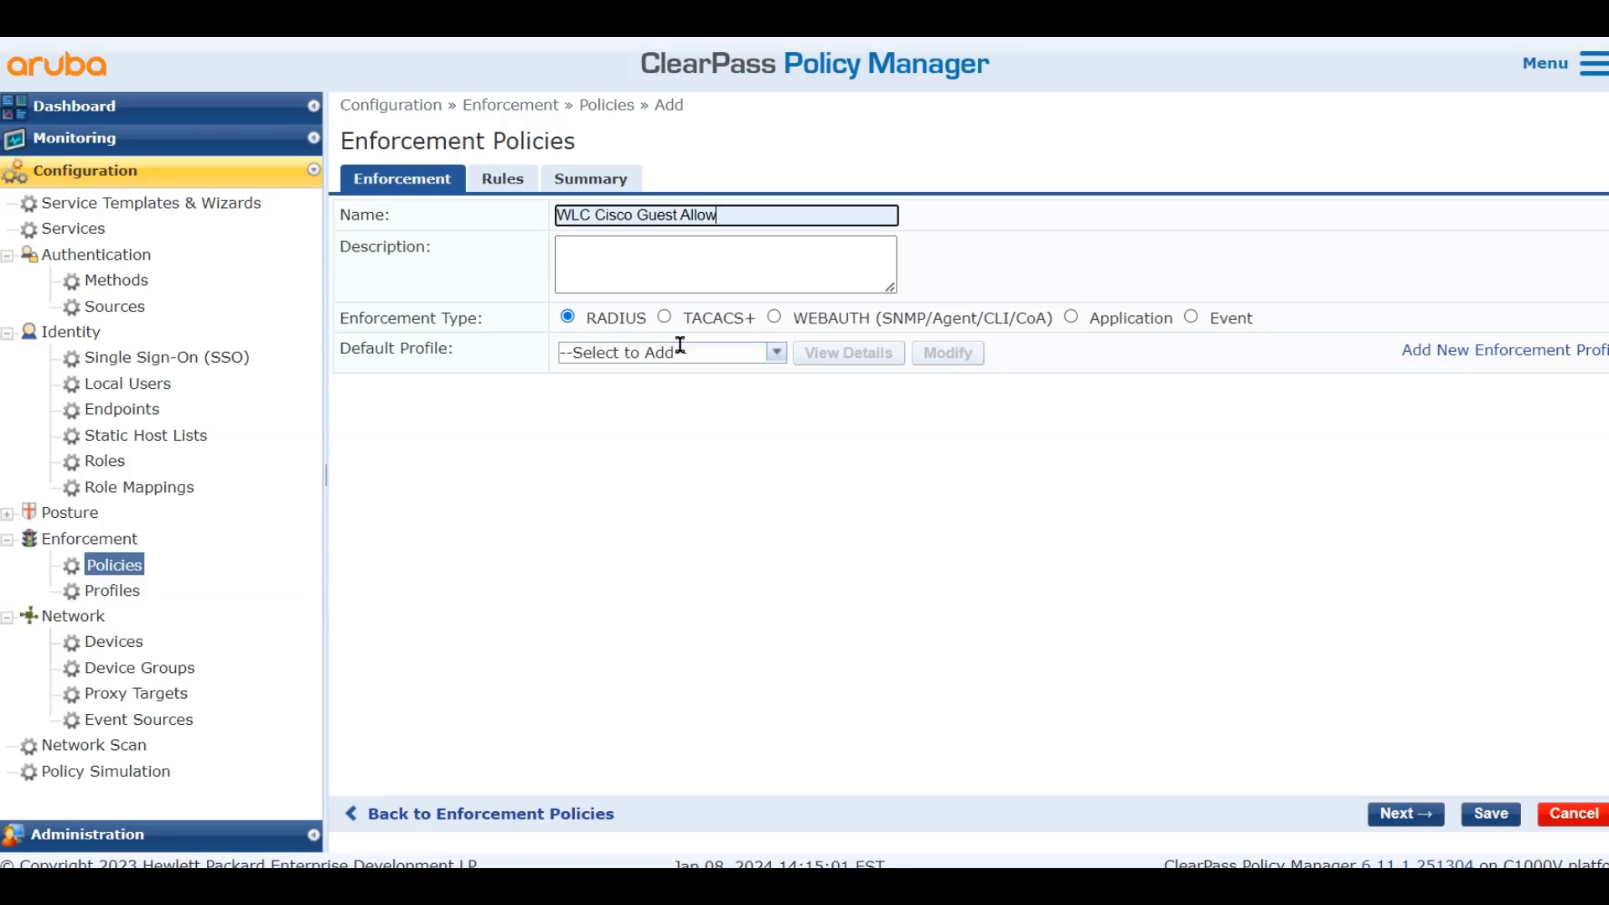
pyautogui.click(777, 353)
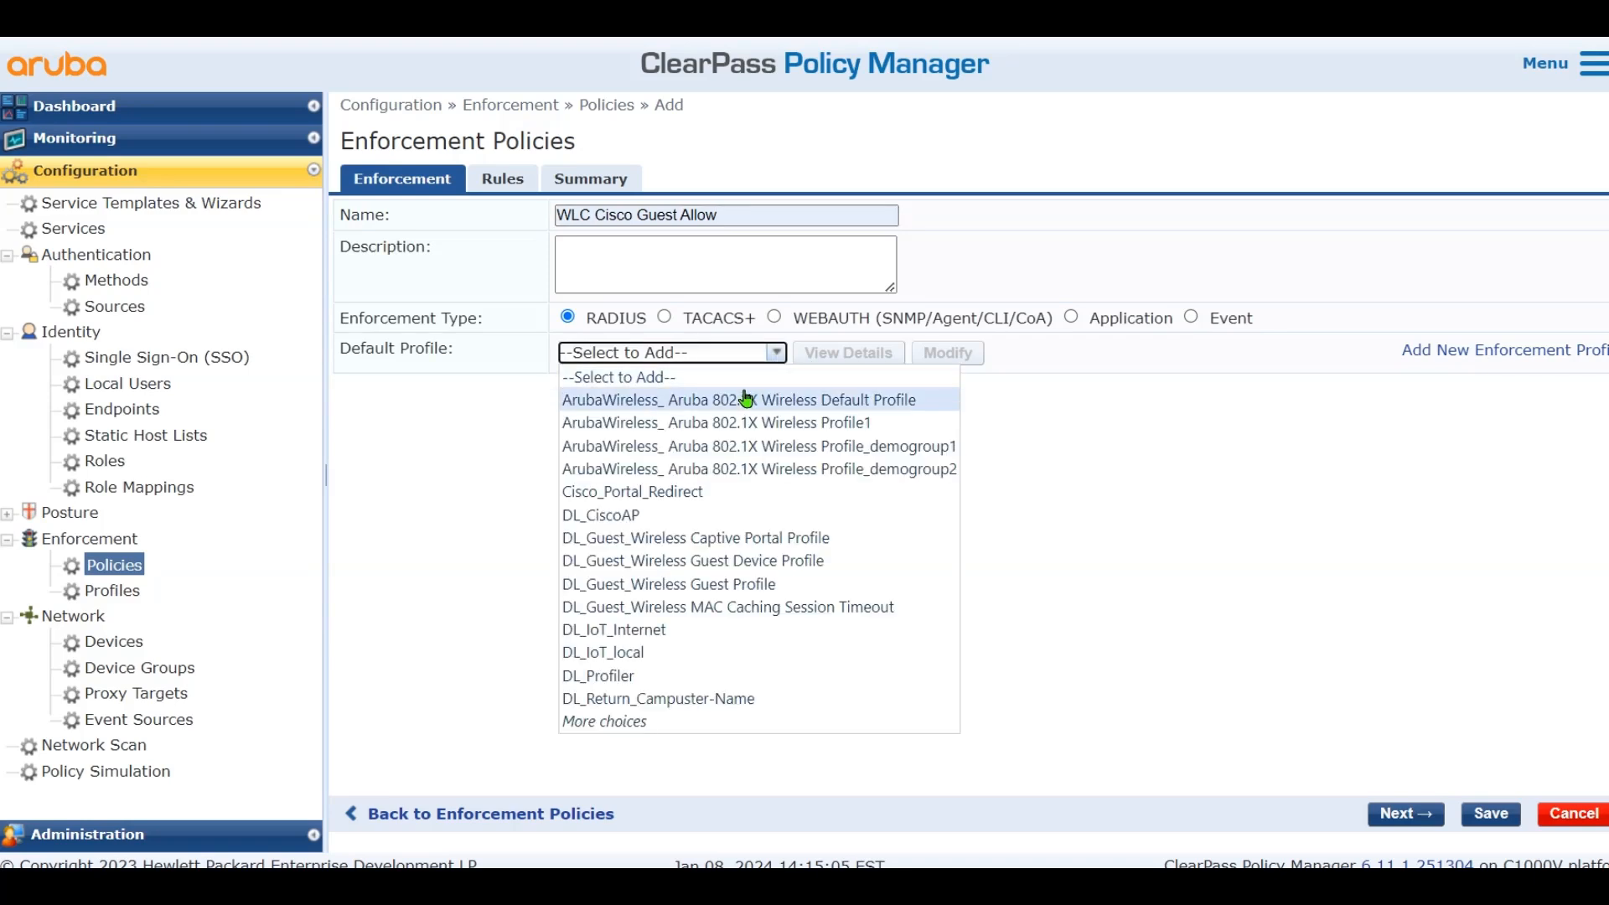
pyautogui.click(674, 493)
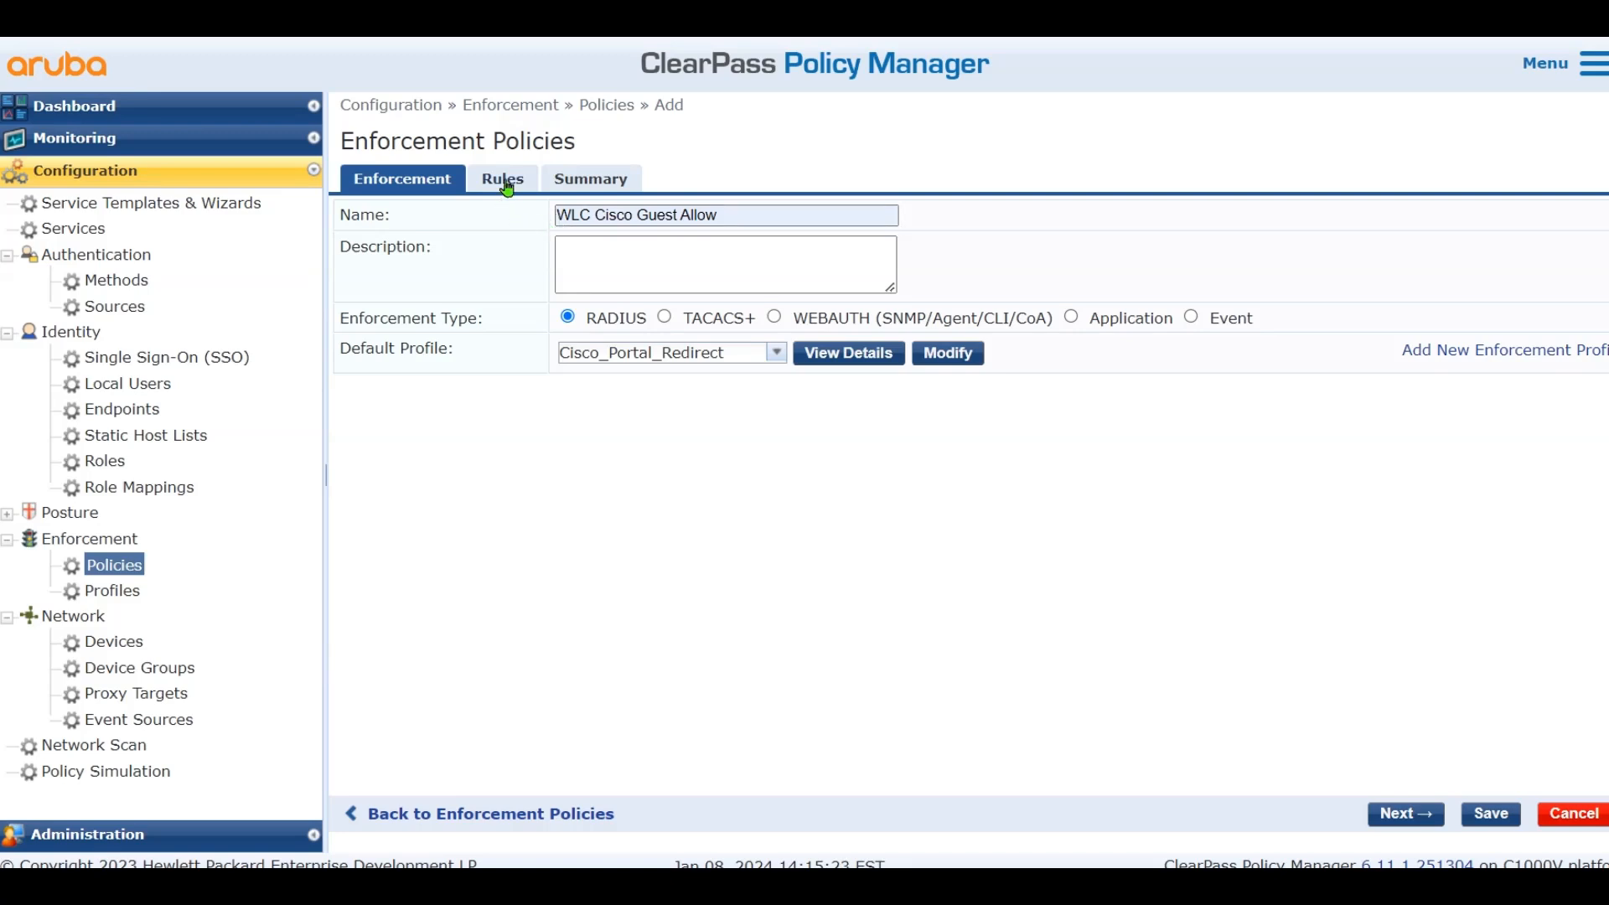
pyautogui.click(507, 188)
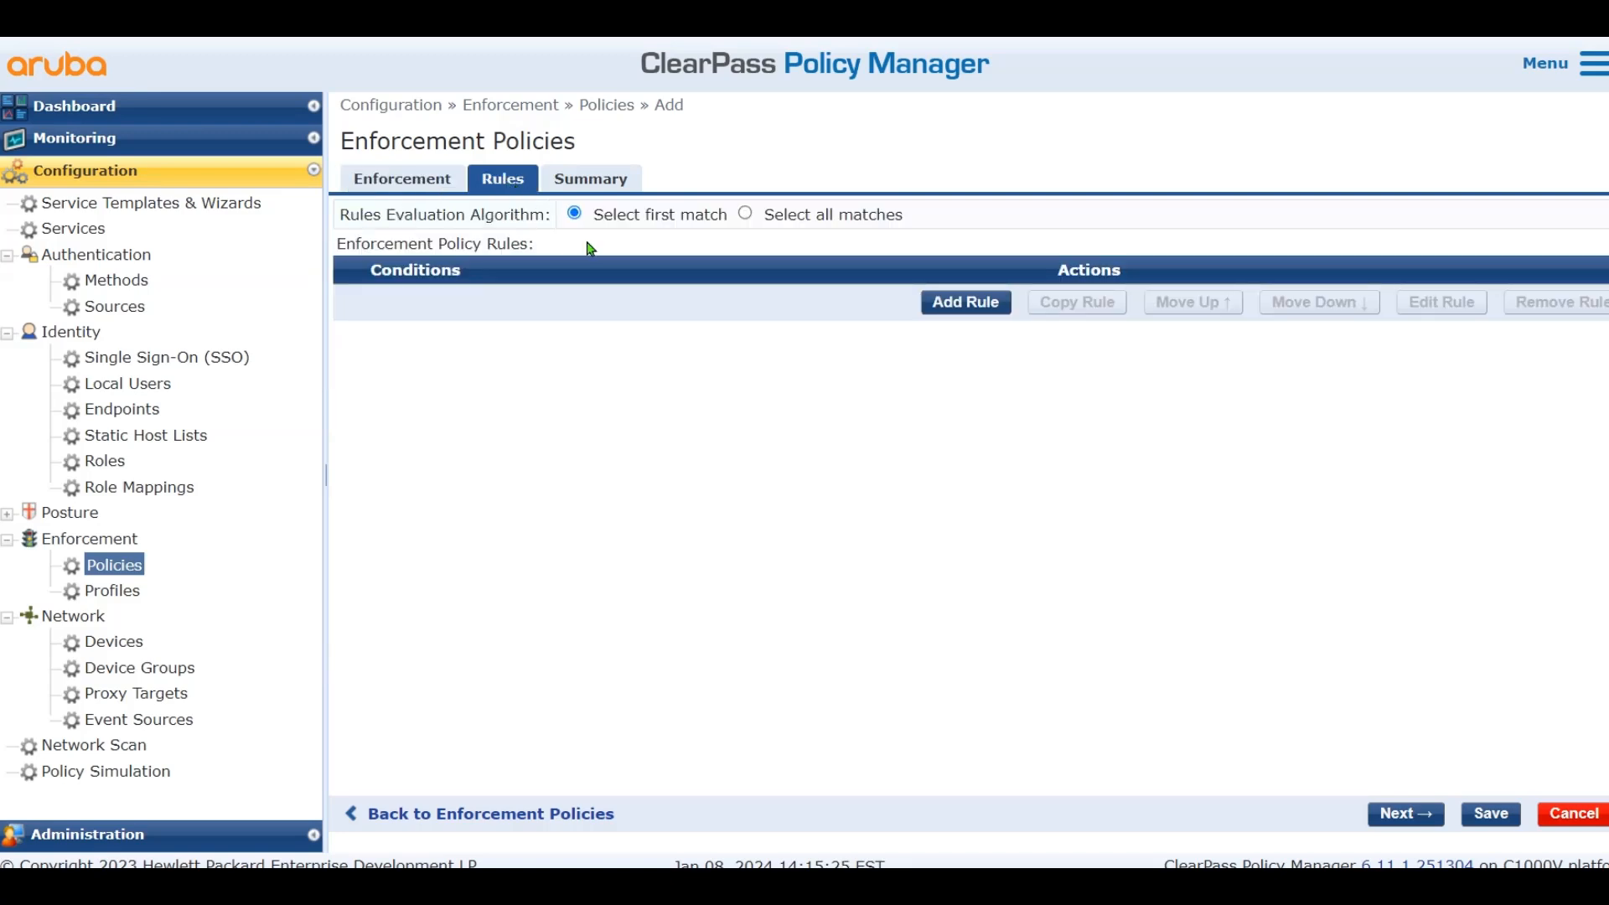
pyautogui.click(946, 308)
# Build the rule condition Endpoint Allow-Guest-Internet EQUALS true
pyautogui.click(310, 348)
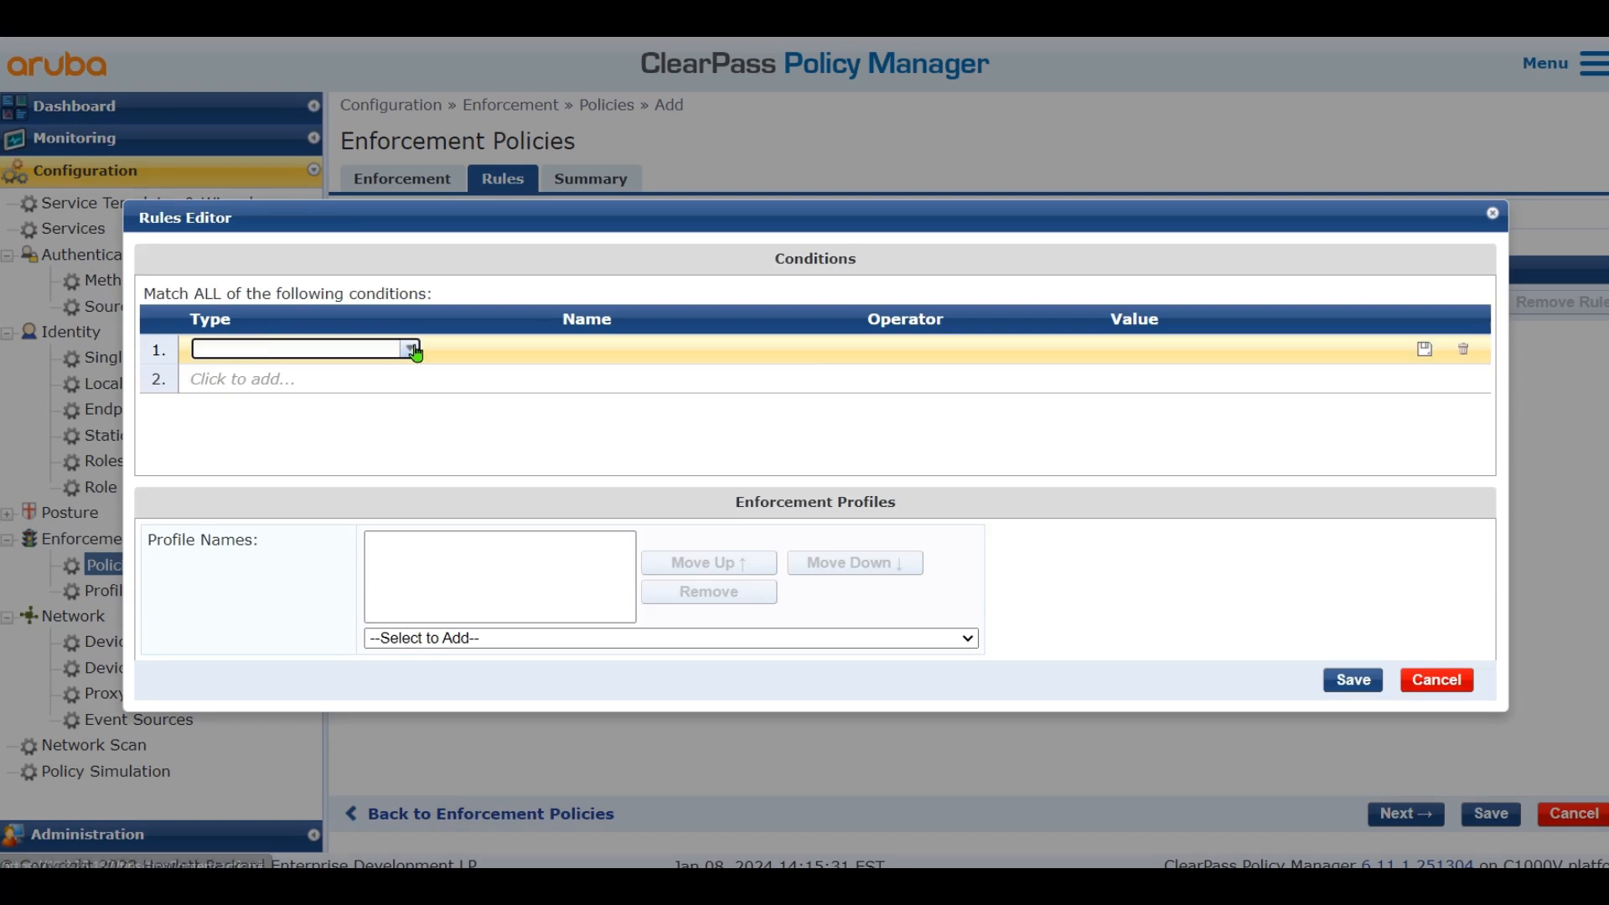
pyautogui.click(414, 354)
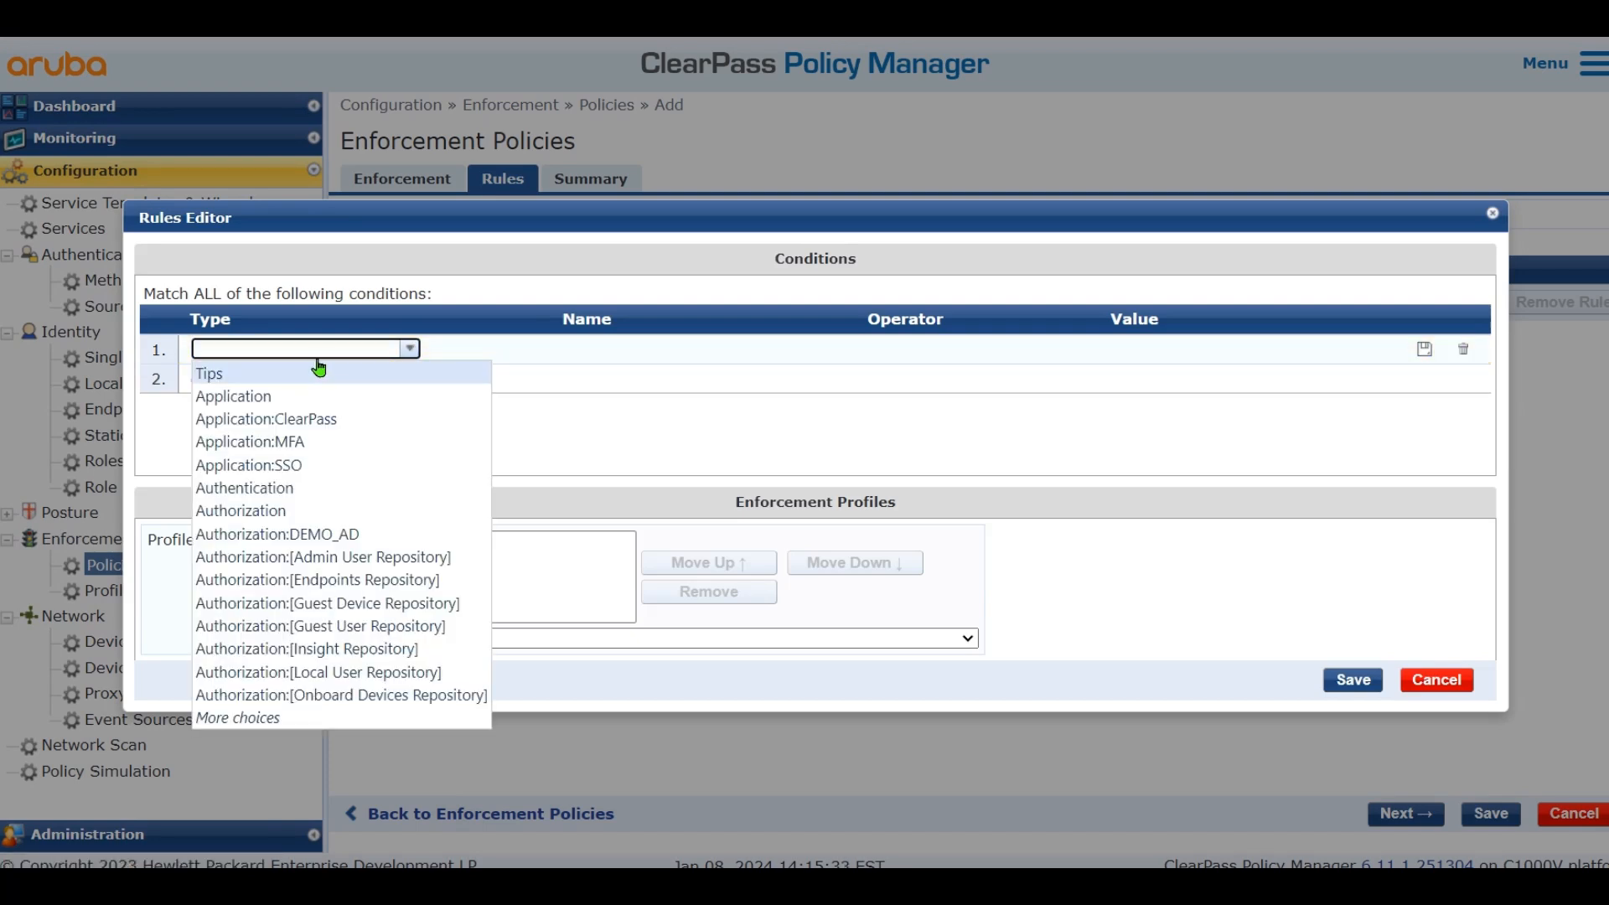
pyautogui.write('end')
pyautogui.click(259, 397)
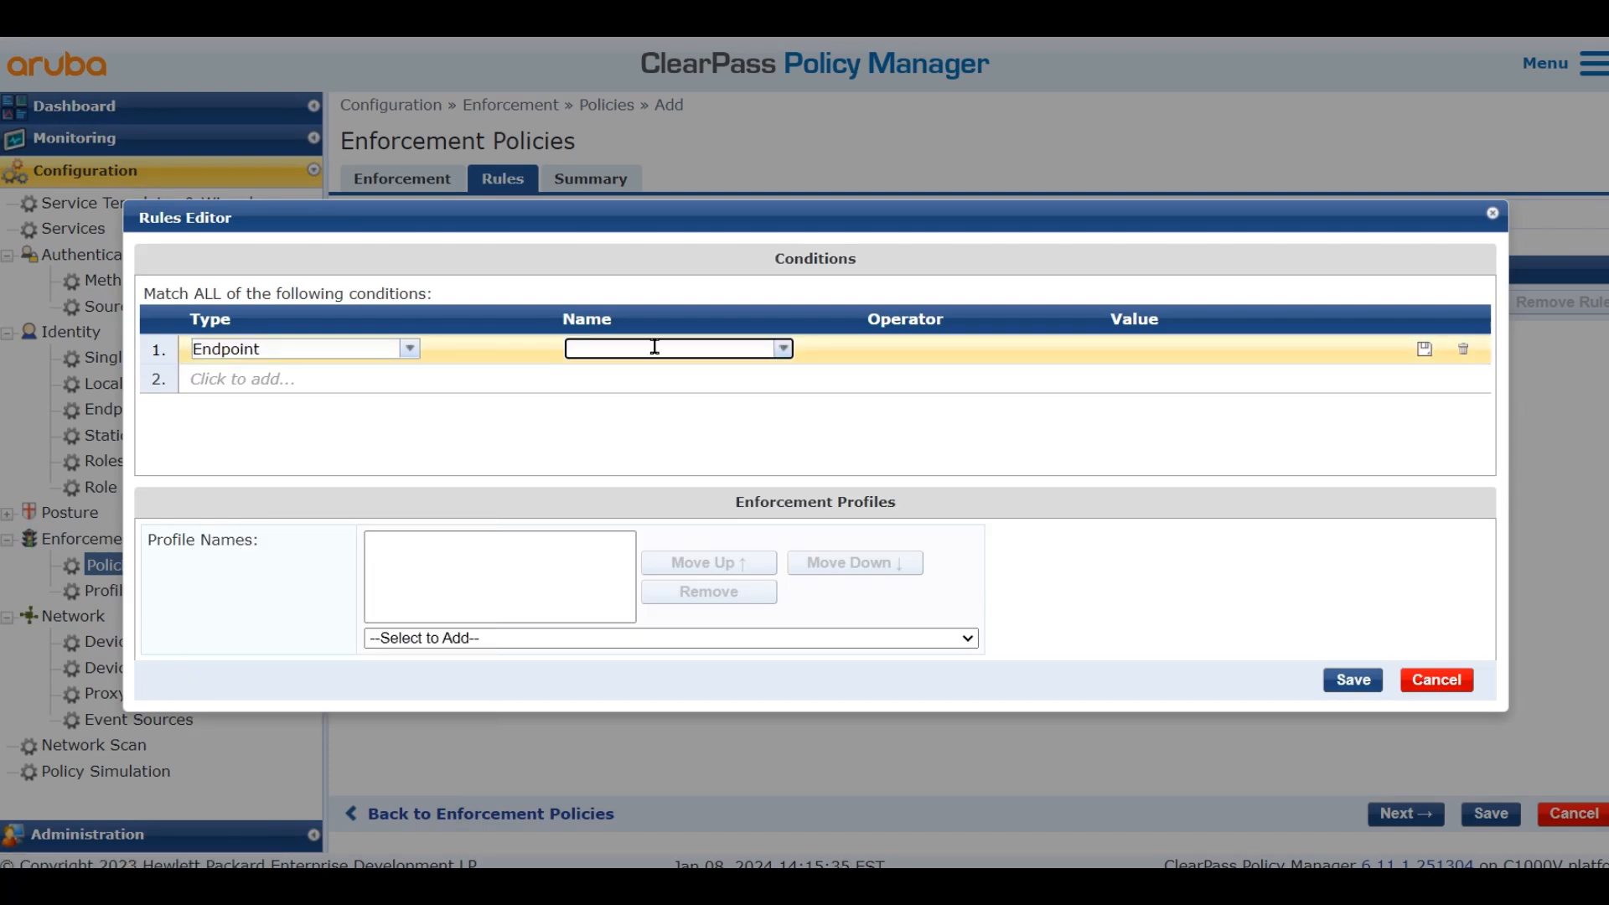
pyautogui.click(788, 341)
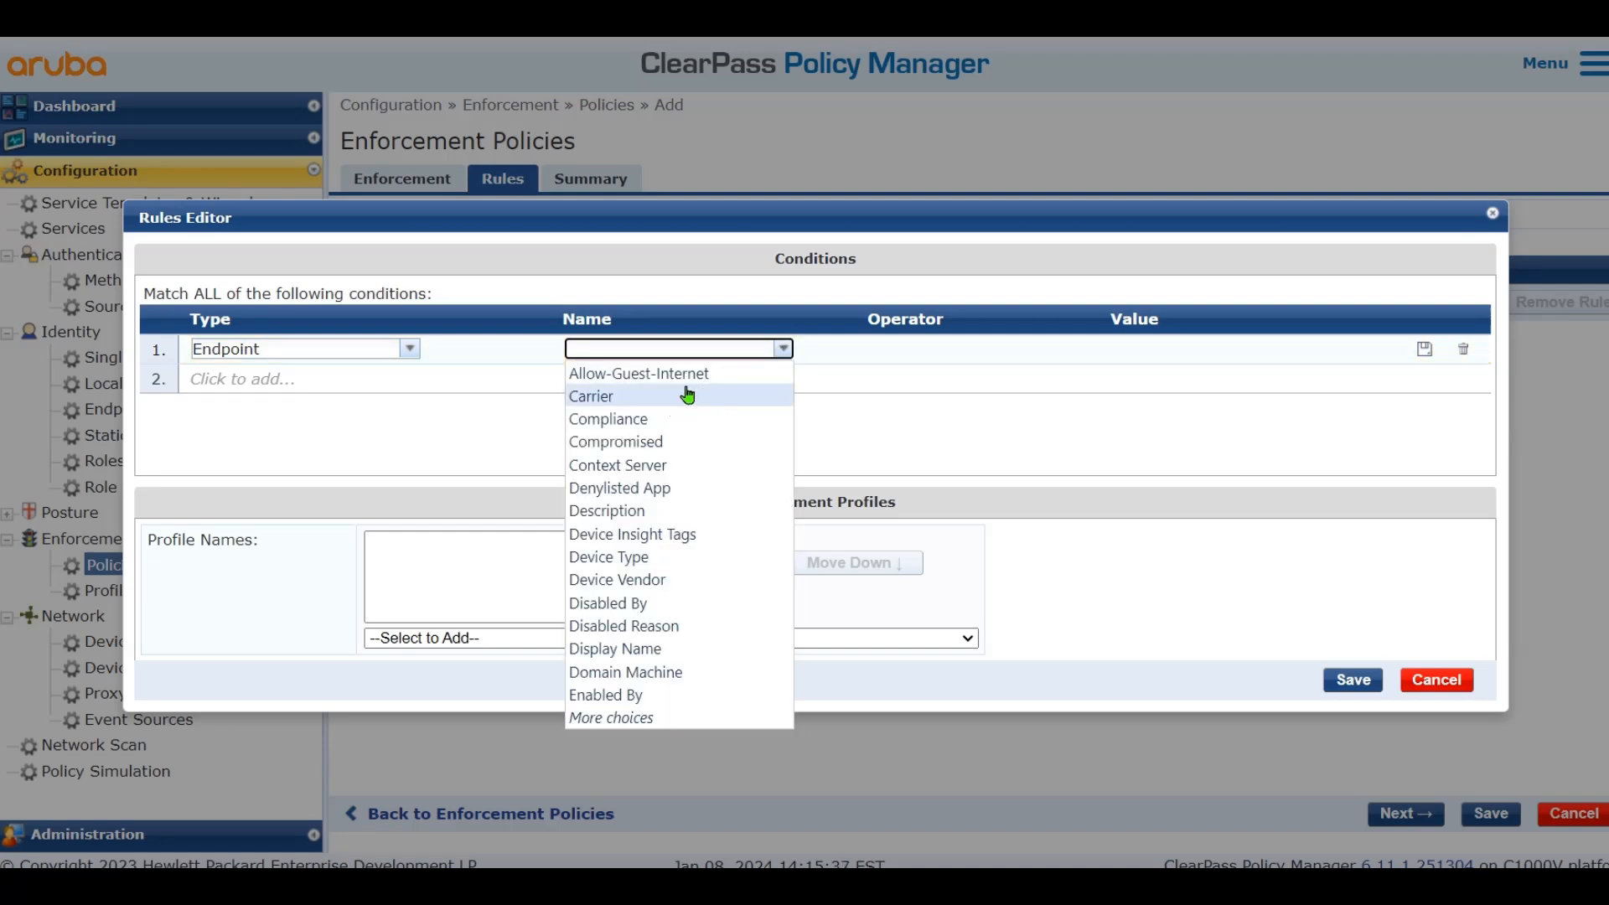
pyautogui.click(737, 372)
pyautogui.click(1037, 351)
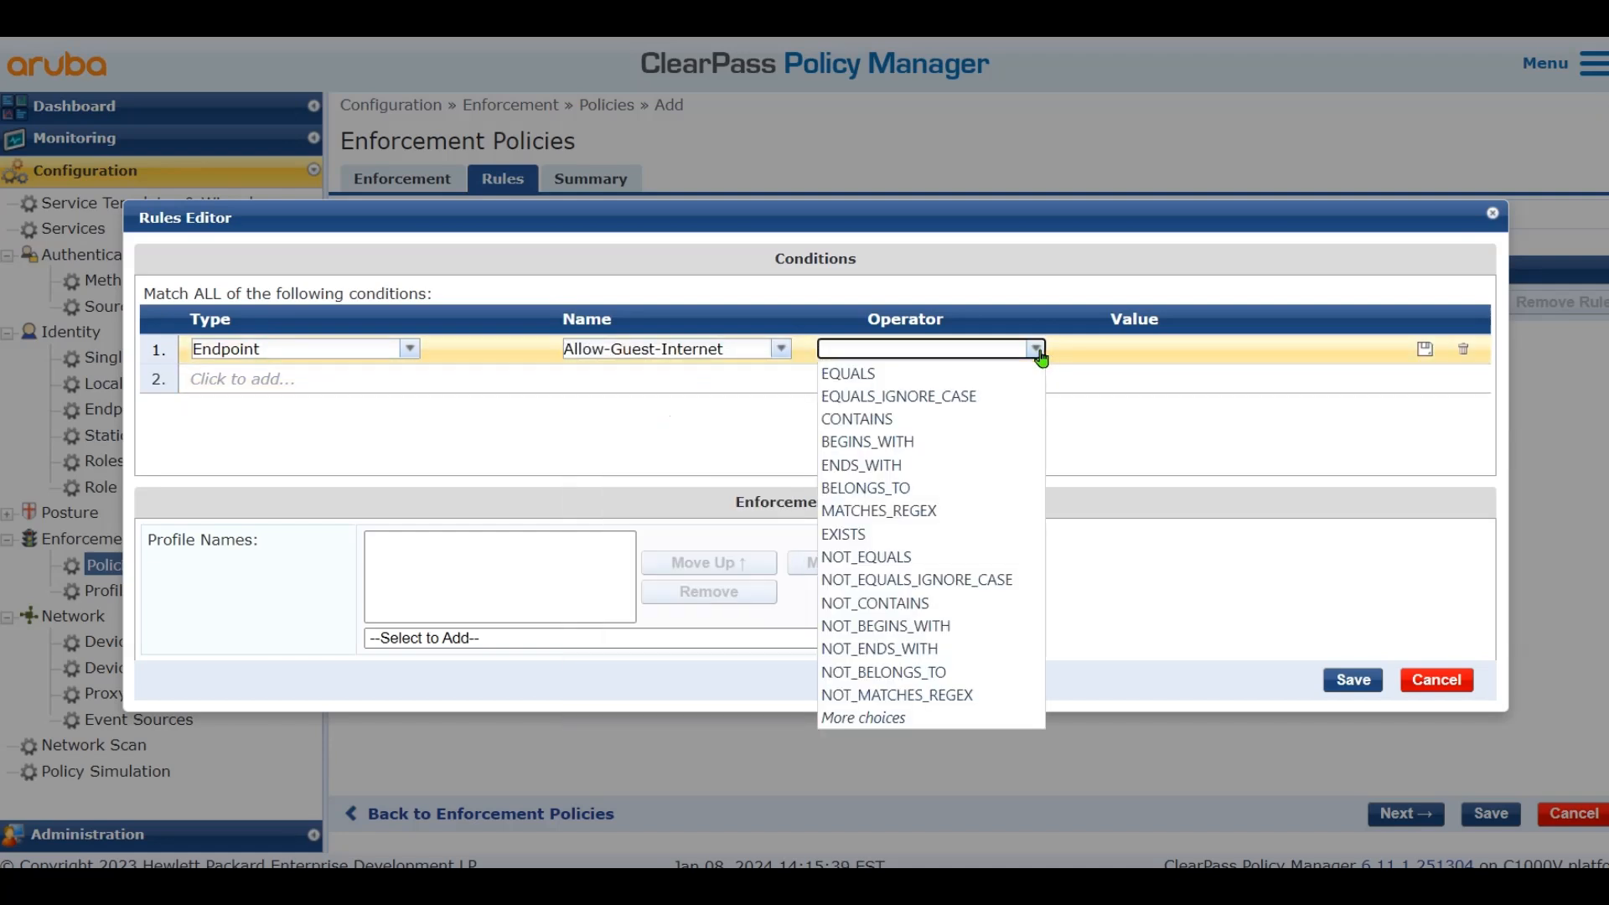
pyautogui.click(963, 370)
pyautogui.click(1260, 345)
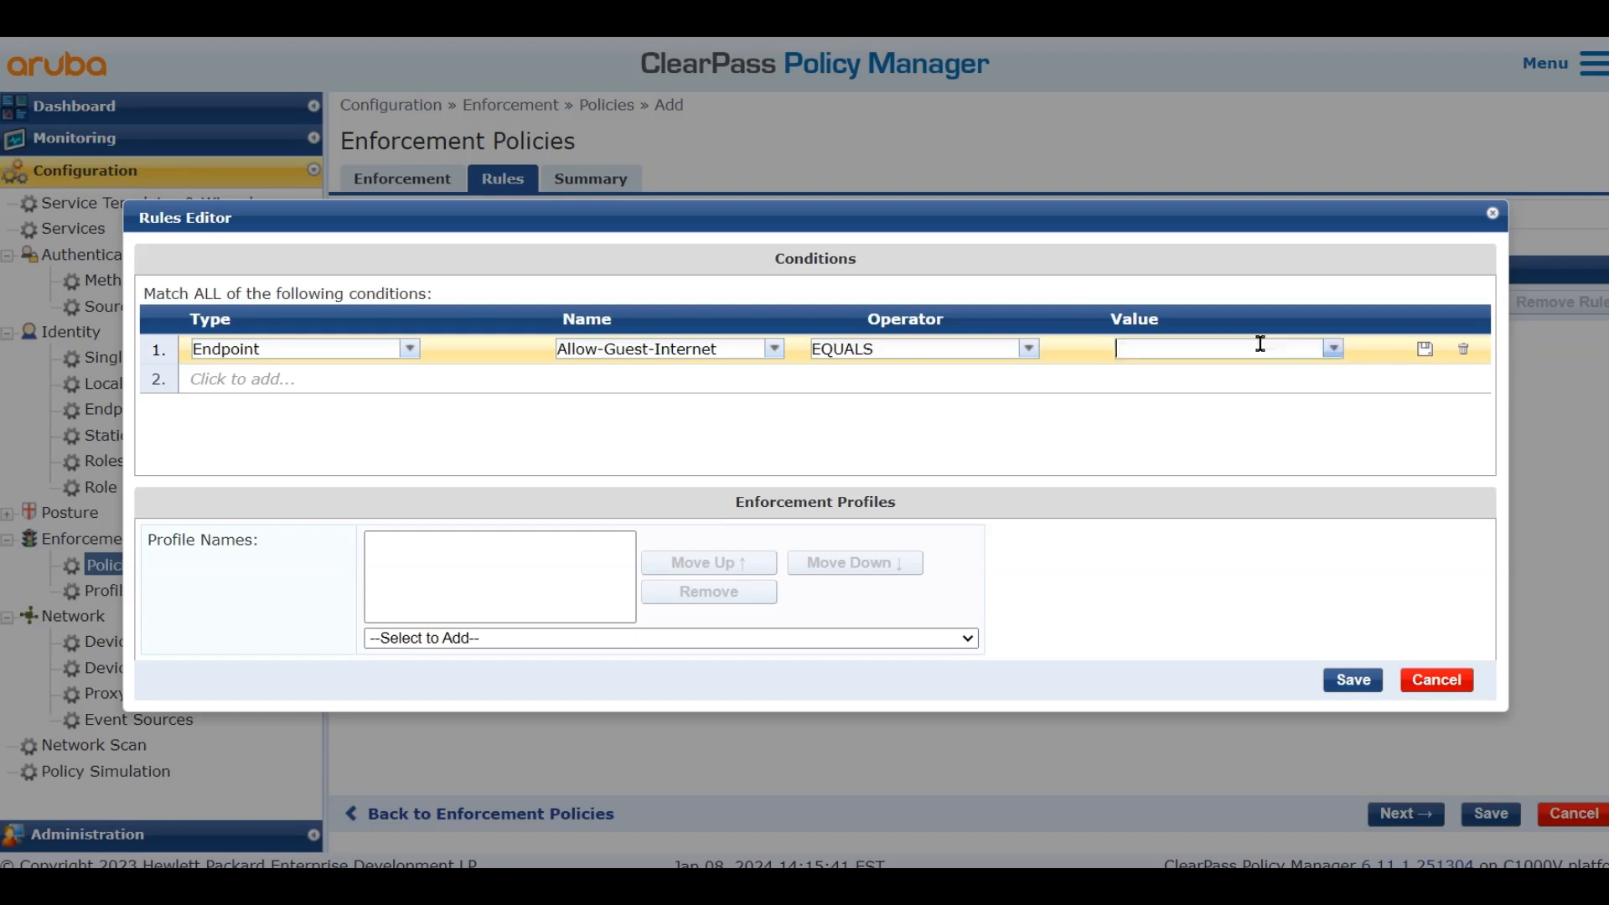
pyautogui.click(1268, 575)
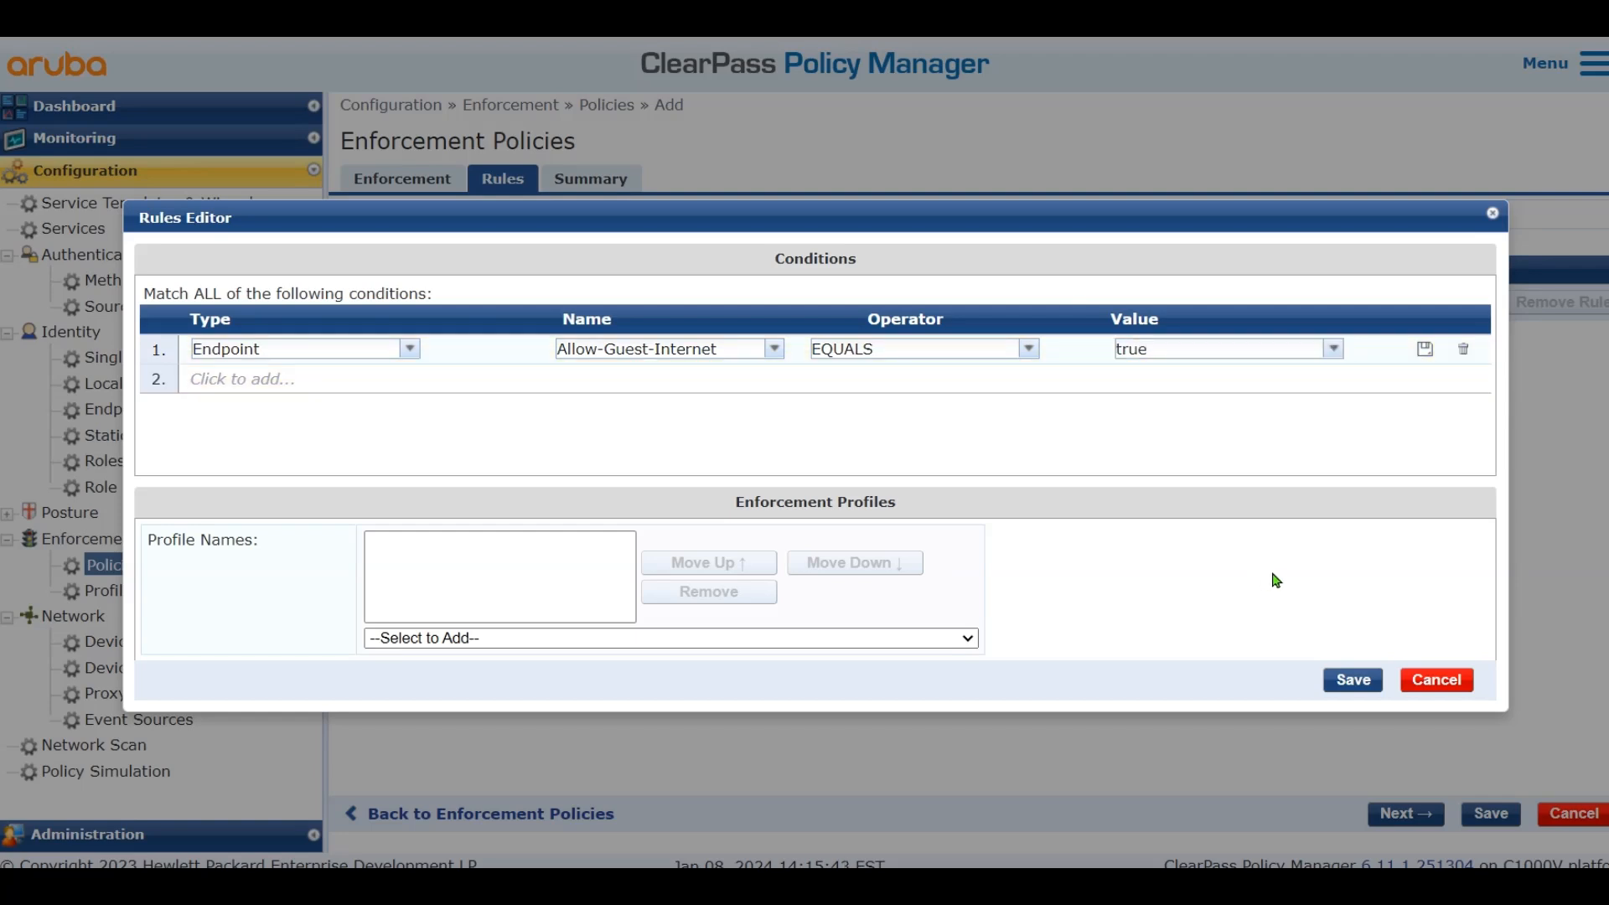
# Assign Allow Access Profile to the rule, then save the rule and the policy
pyautogui.click(686, 643)
pyautogui.scroll(-1, 685, 611)
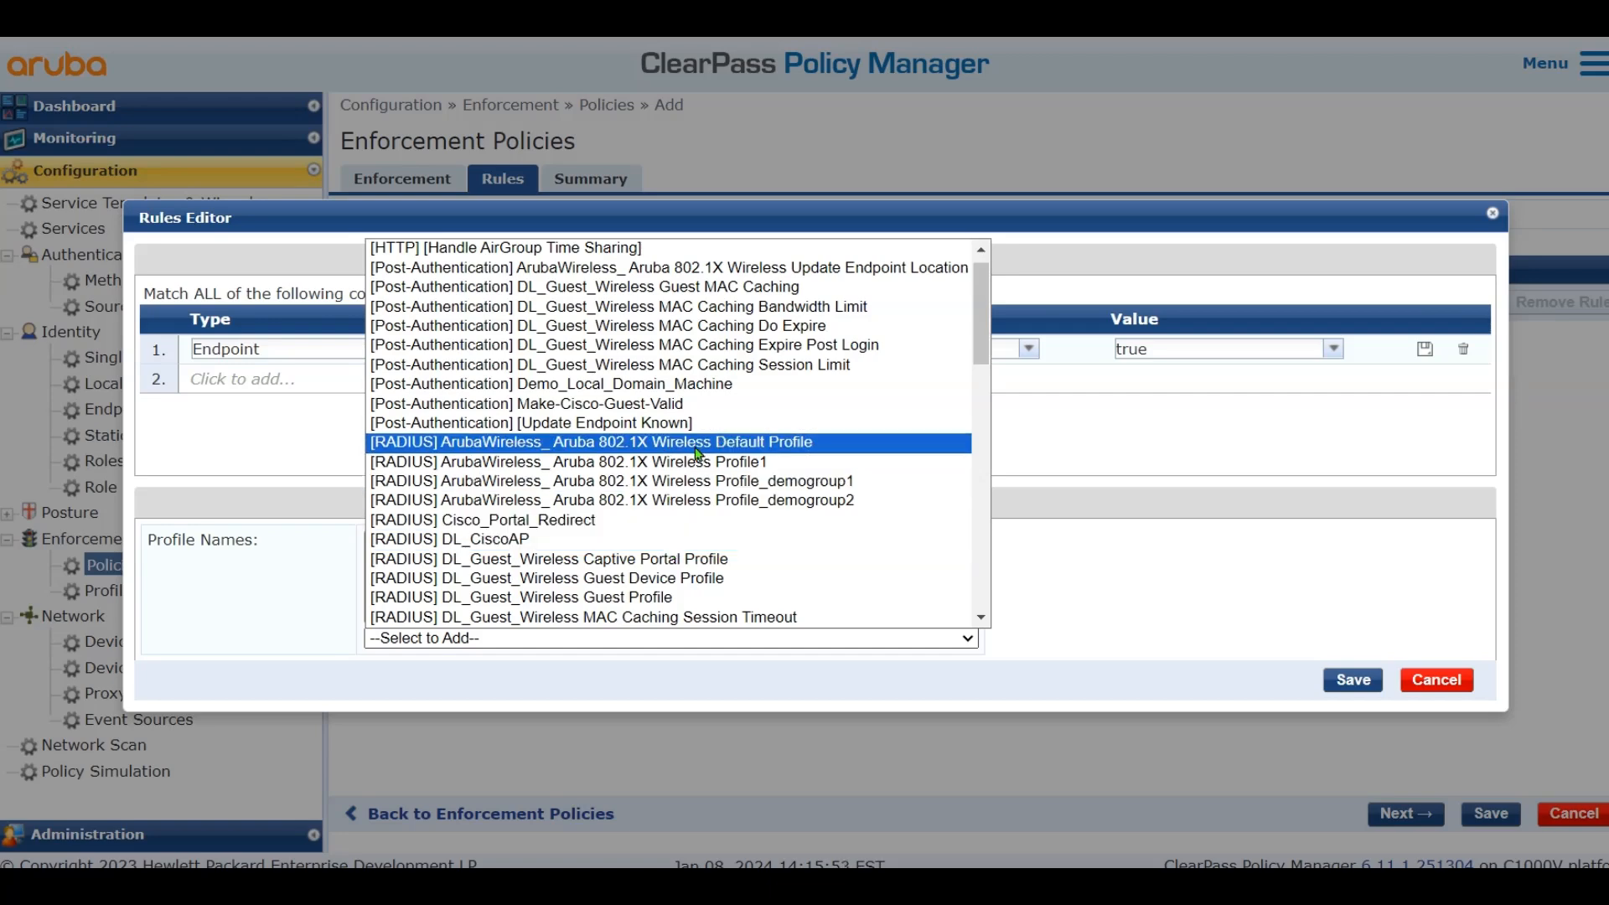
pyautogui.scroll(-5, 708, 495)
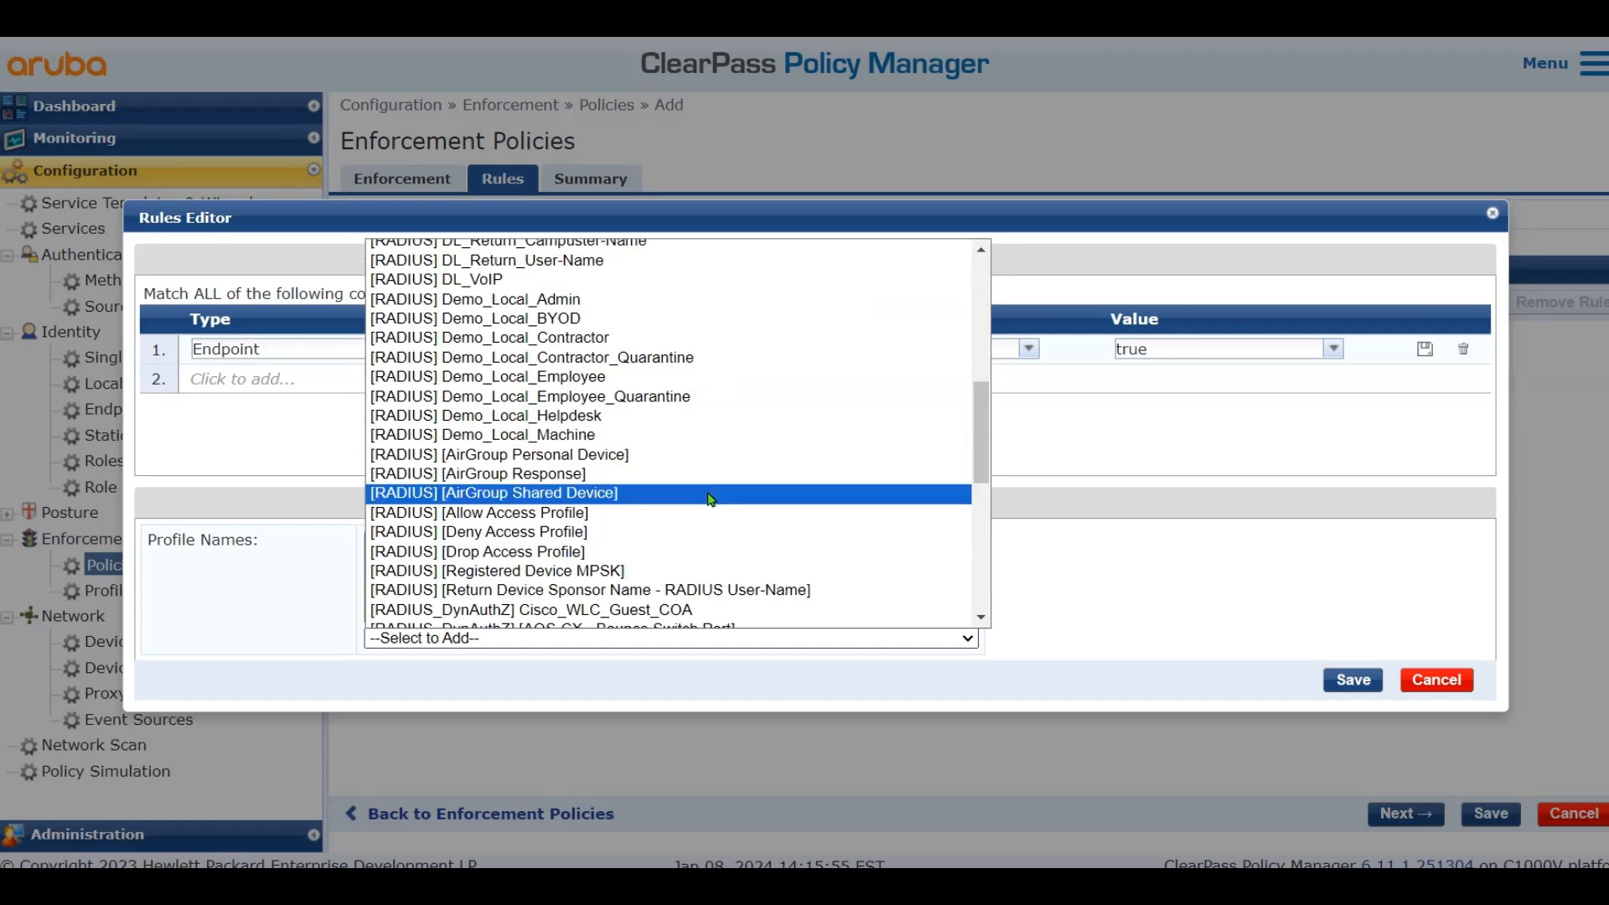
pyautogui.click(704, 512)
pyautogui.click(1352, 679)
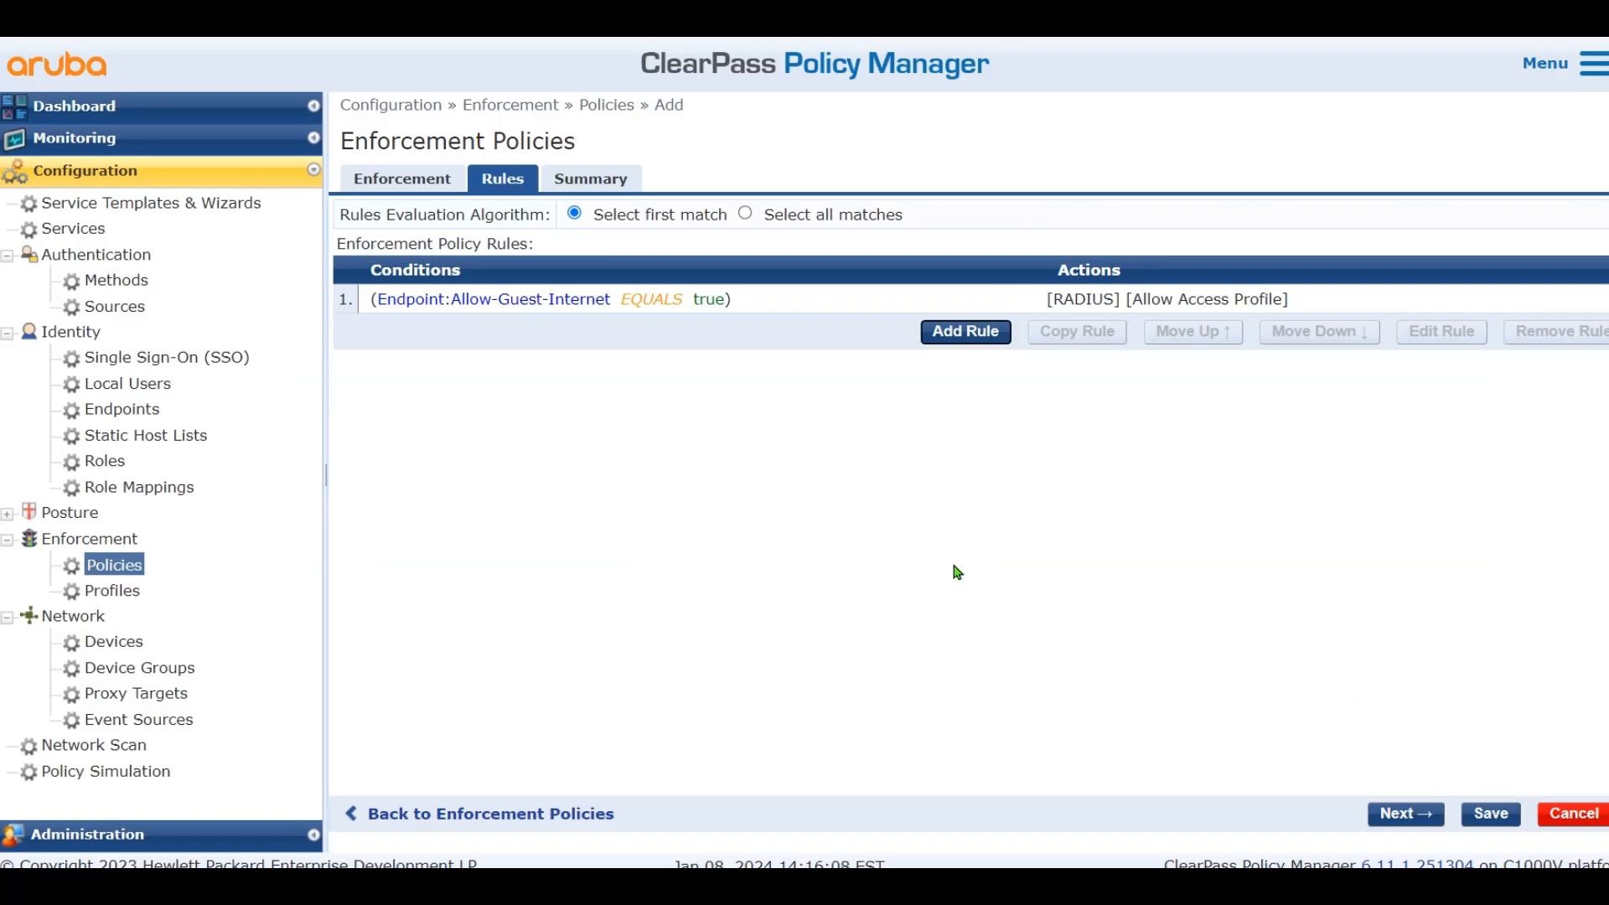
pyautogui.click(1490, 814)
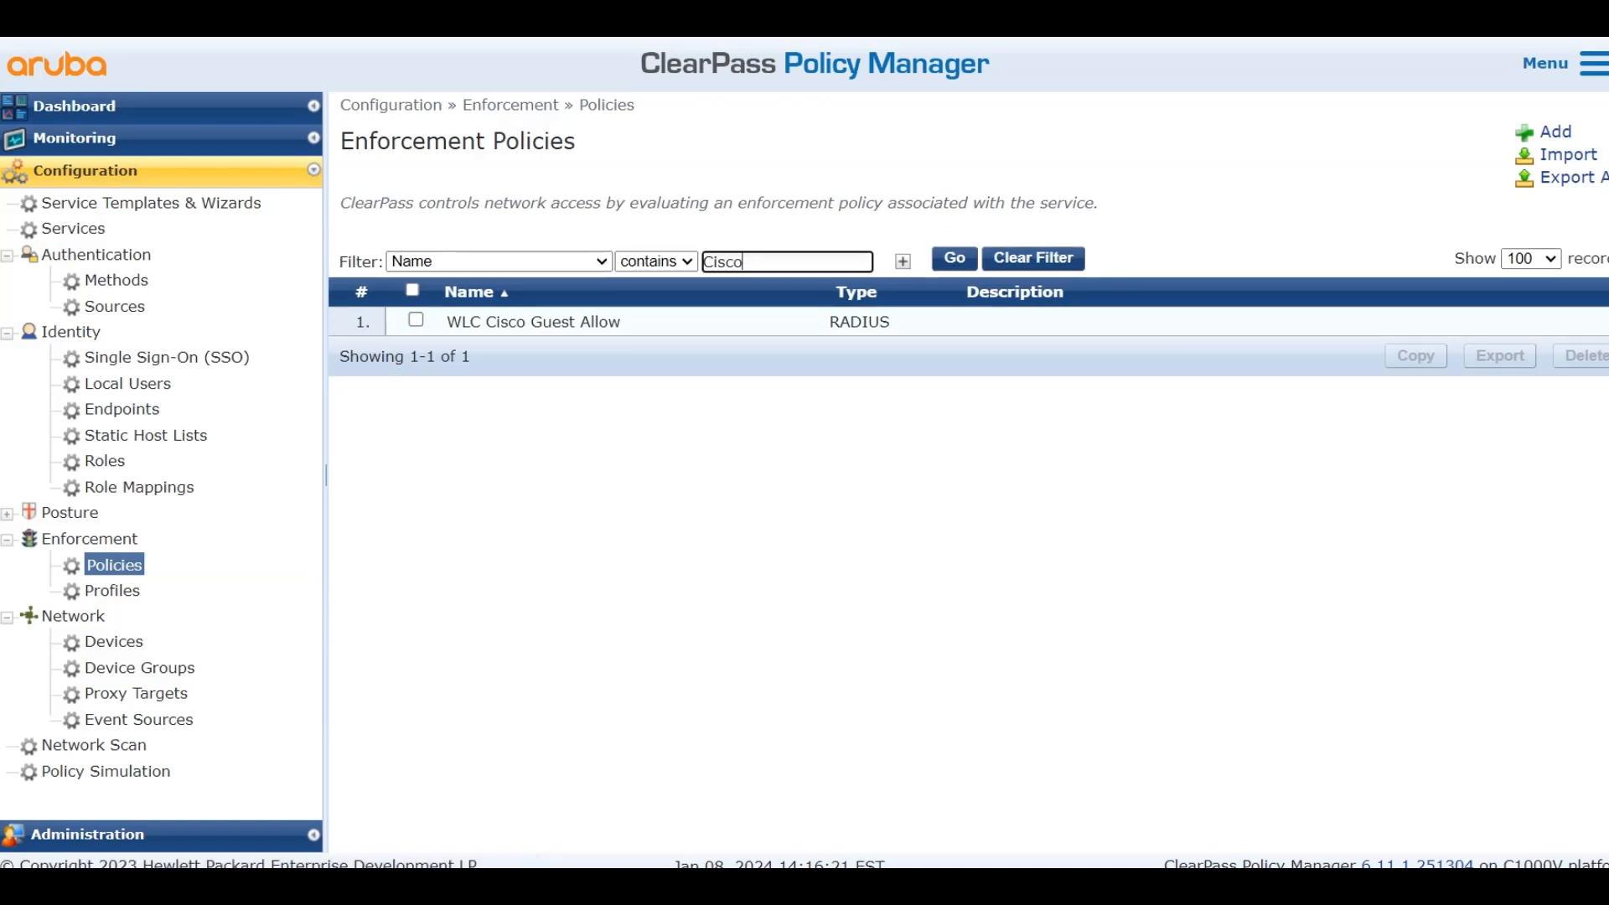
# Underline 'Cisco WLC Webauth Enforcement Policy' in red on the Paint diagram, then return to ClearPass
pyautogui.hotkey('alt', 'Tab')
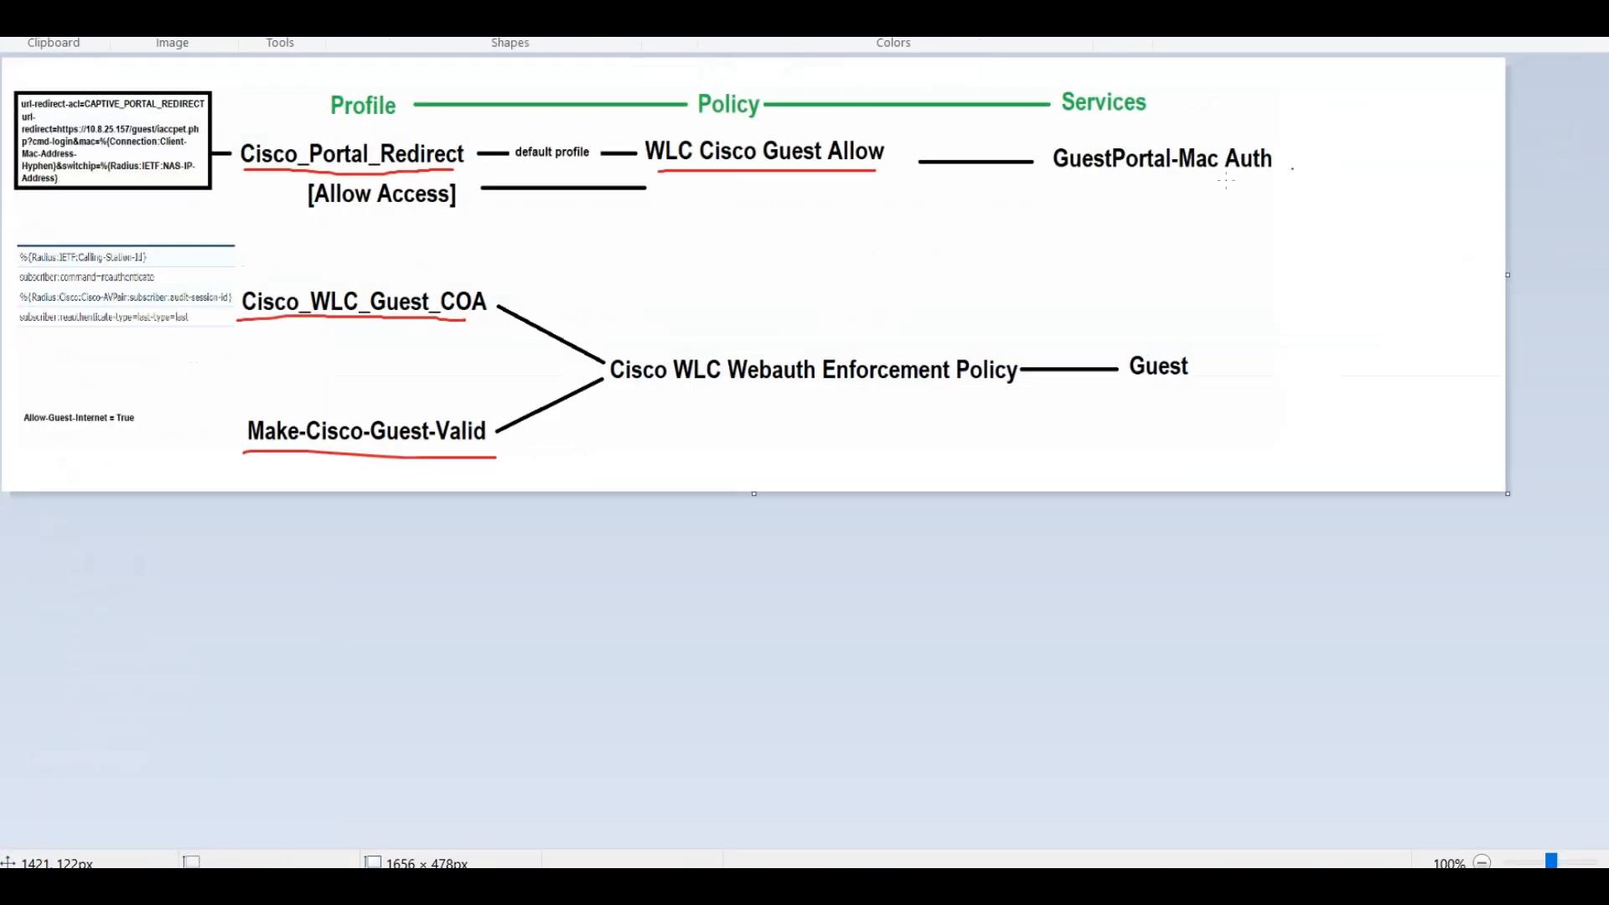
pyautogui.moveTo(633, 393); pyautogui.dragTo(997, 399)
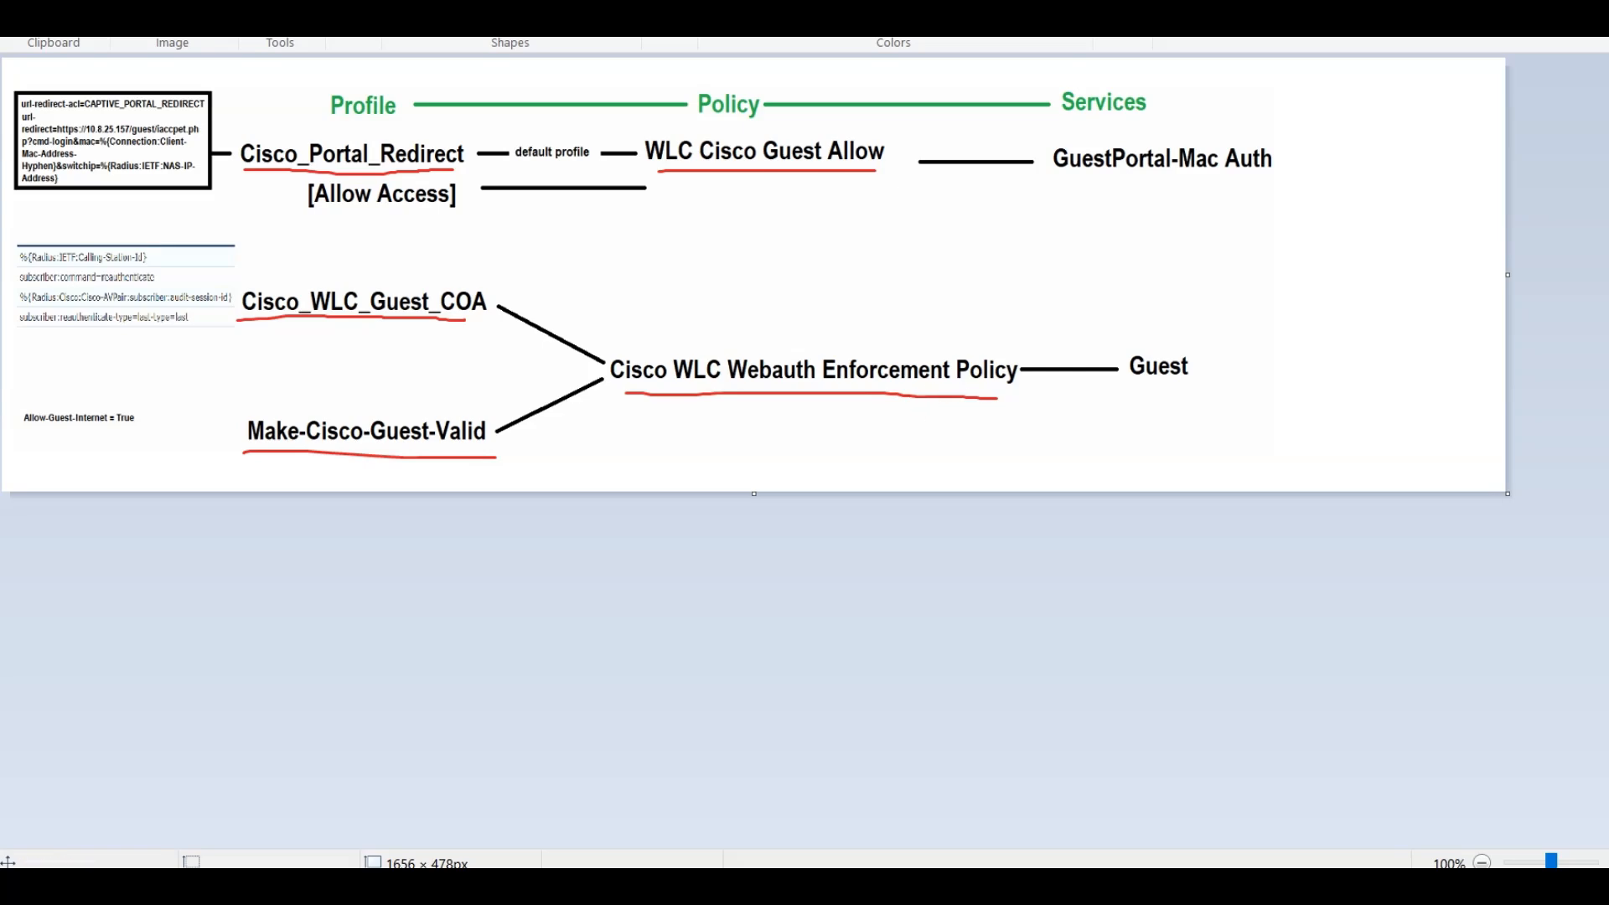
pyautogui.hotkey('alt', 'Tab')
# Add a WEBAUTH enforcement policy named 'Cisco WLC Webauth Enforcement Policy'
pyautogui.click(1541, 133)
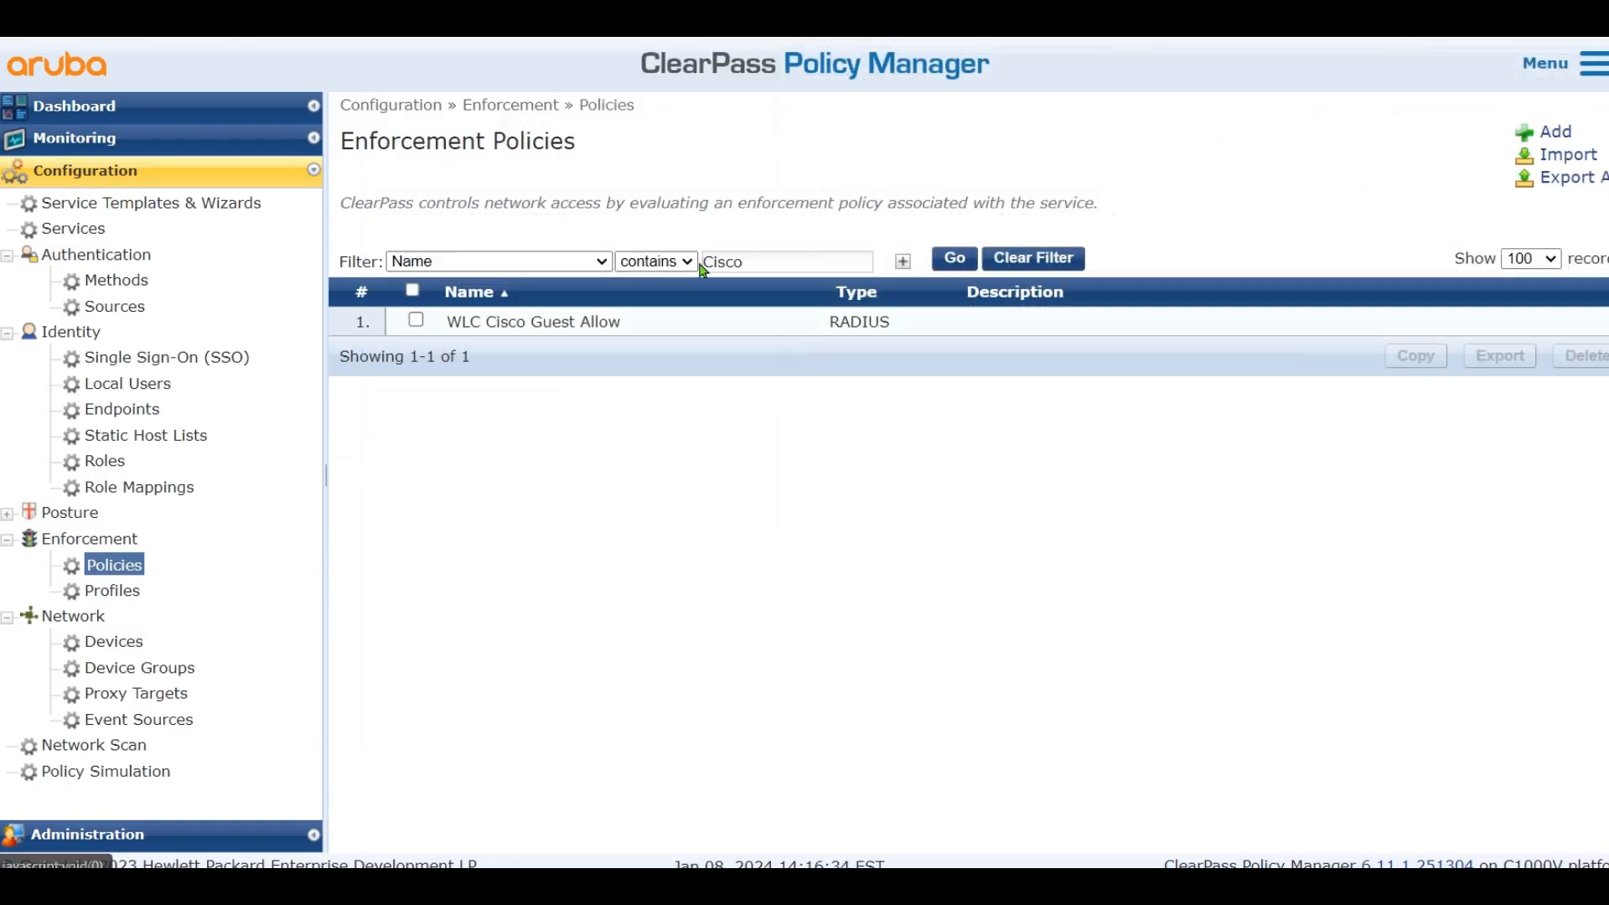
pyautogui.click(649, 218)
pyautogui.write('C')
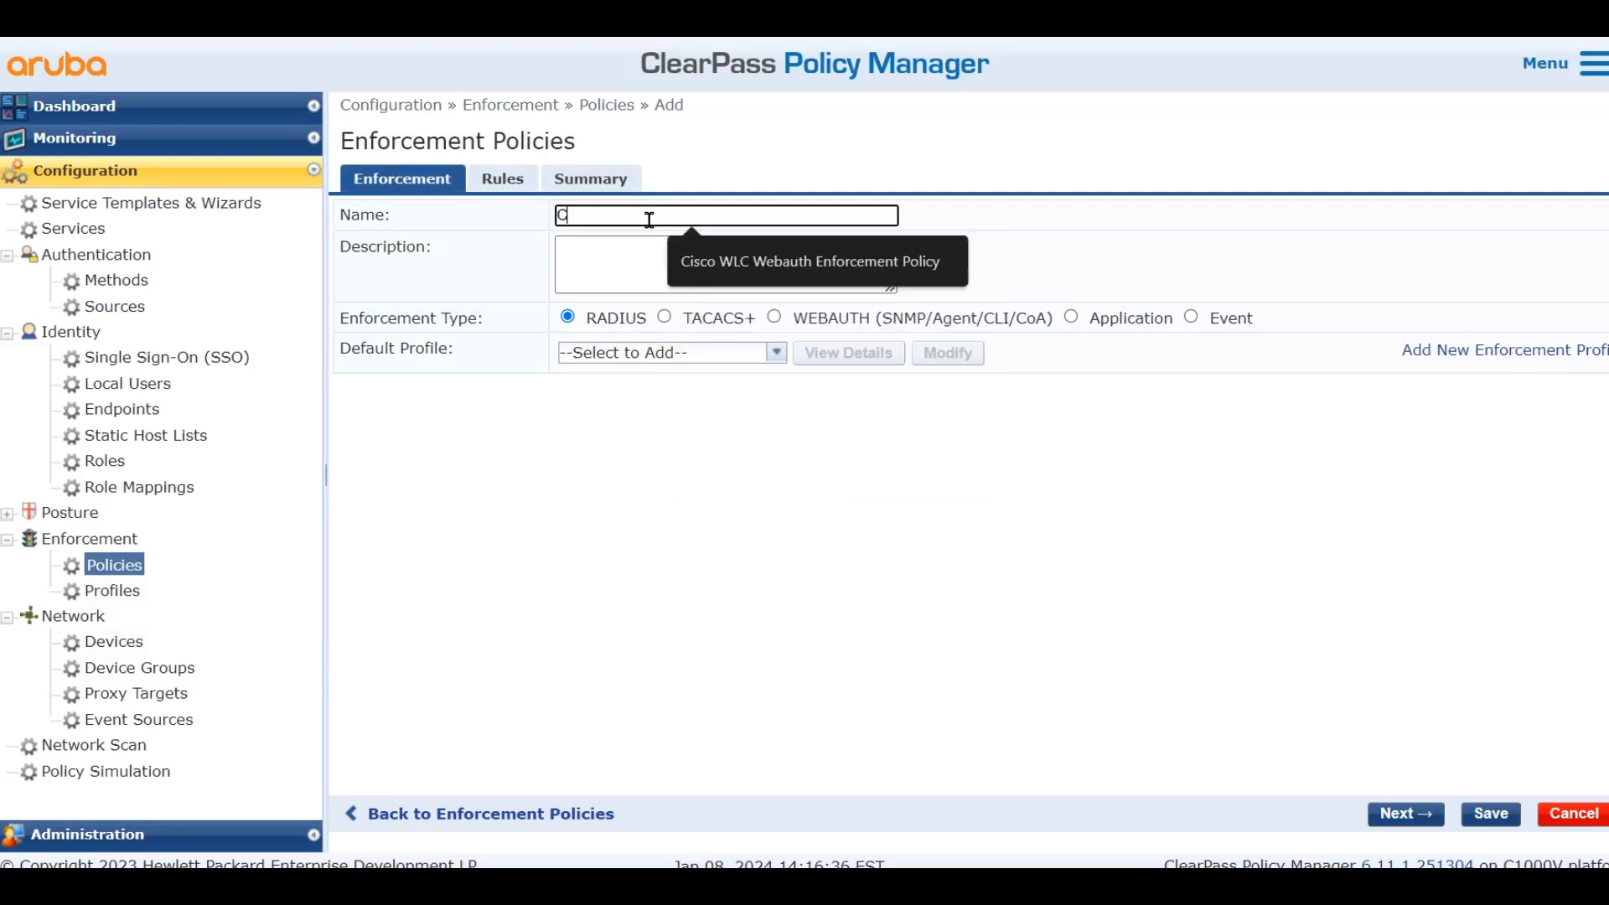
pyautogui.write('isc')
pyautogui.click(796, 261)
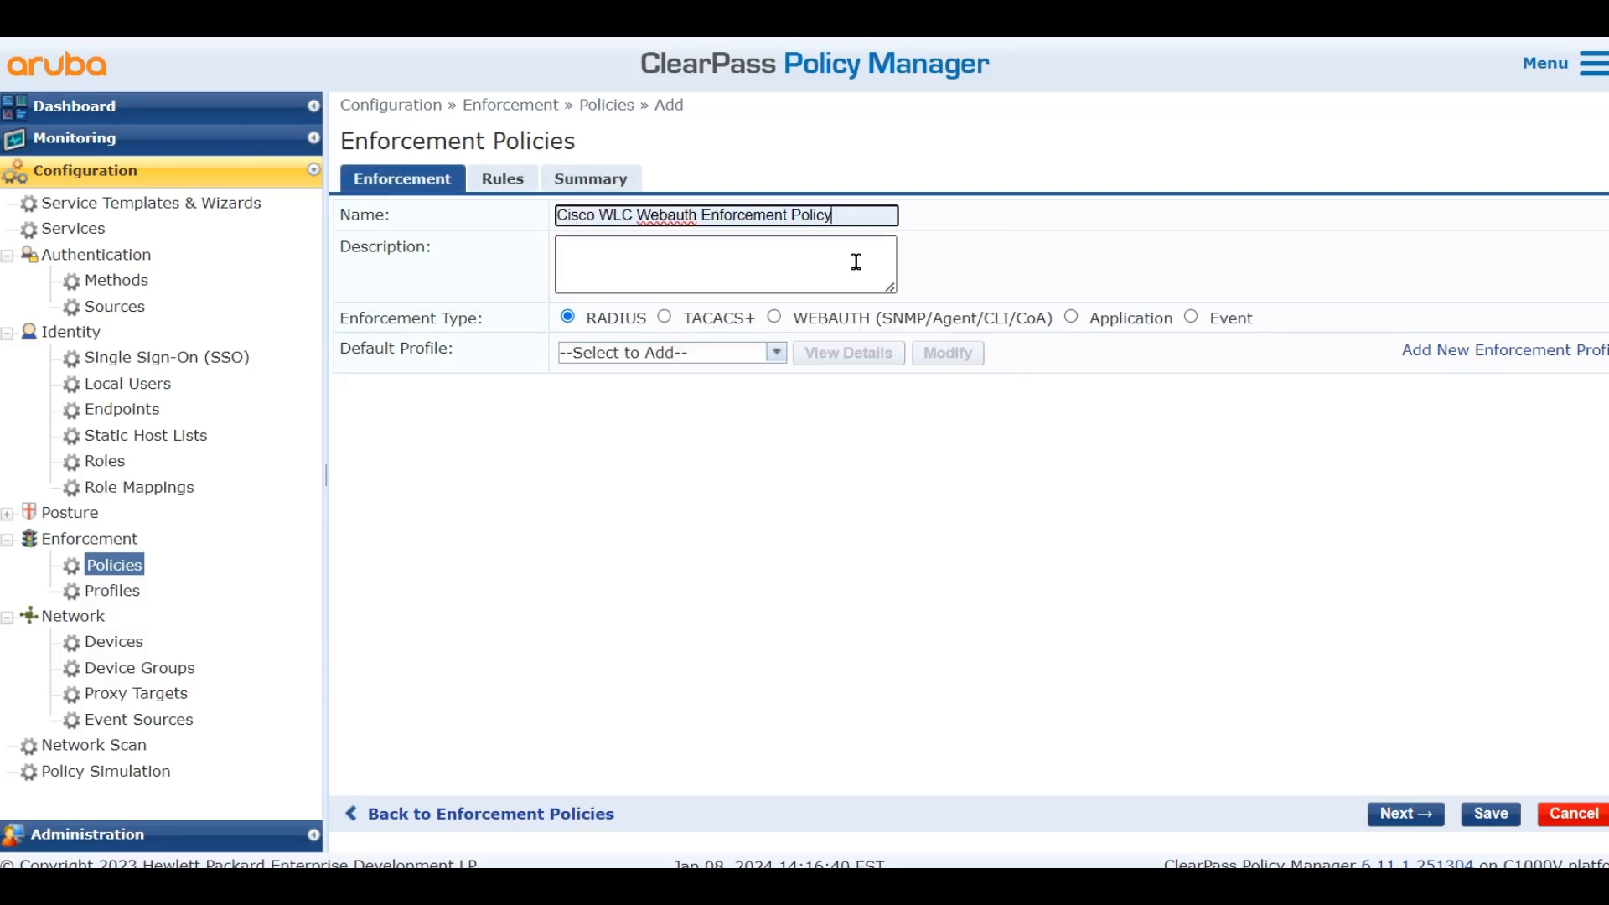
pyautogui.click(784, 313)
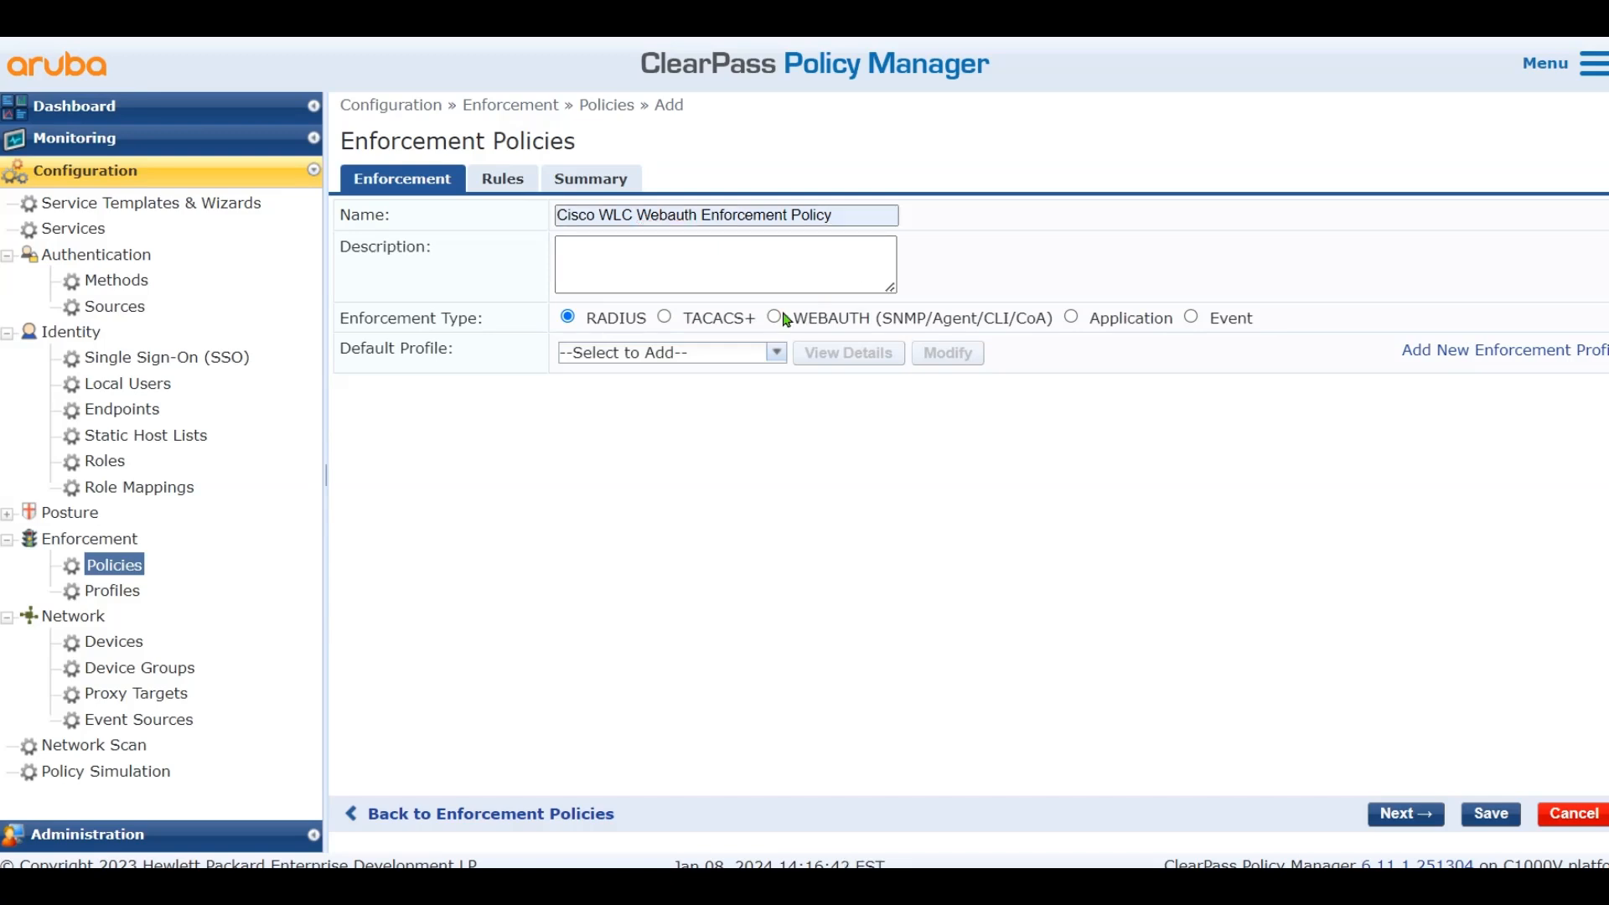
pyautogui.click(772, 318)
# Set Cisco - Reauthenticate-Session as the policy's default profile
pyautogui.click(719, 350)
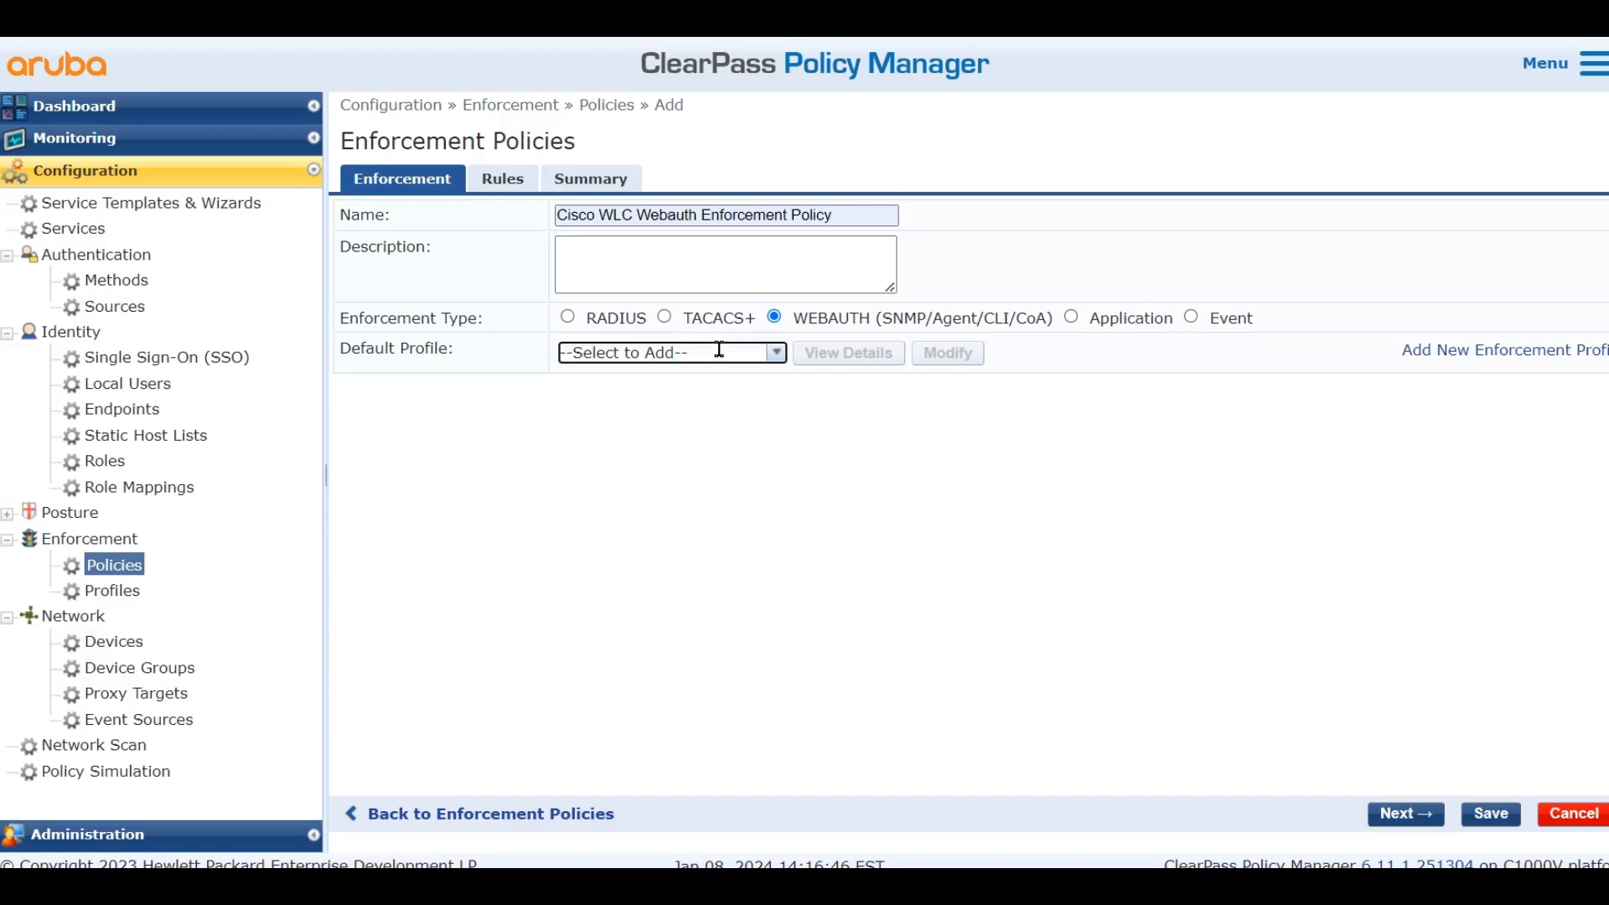
pyautogui.click(777, 355)
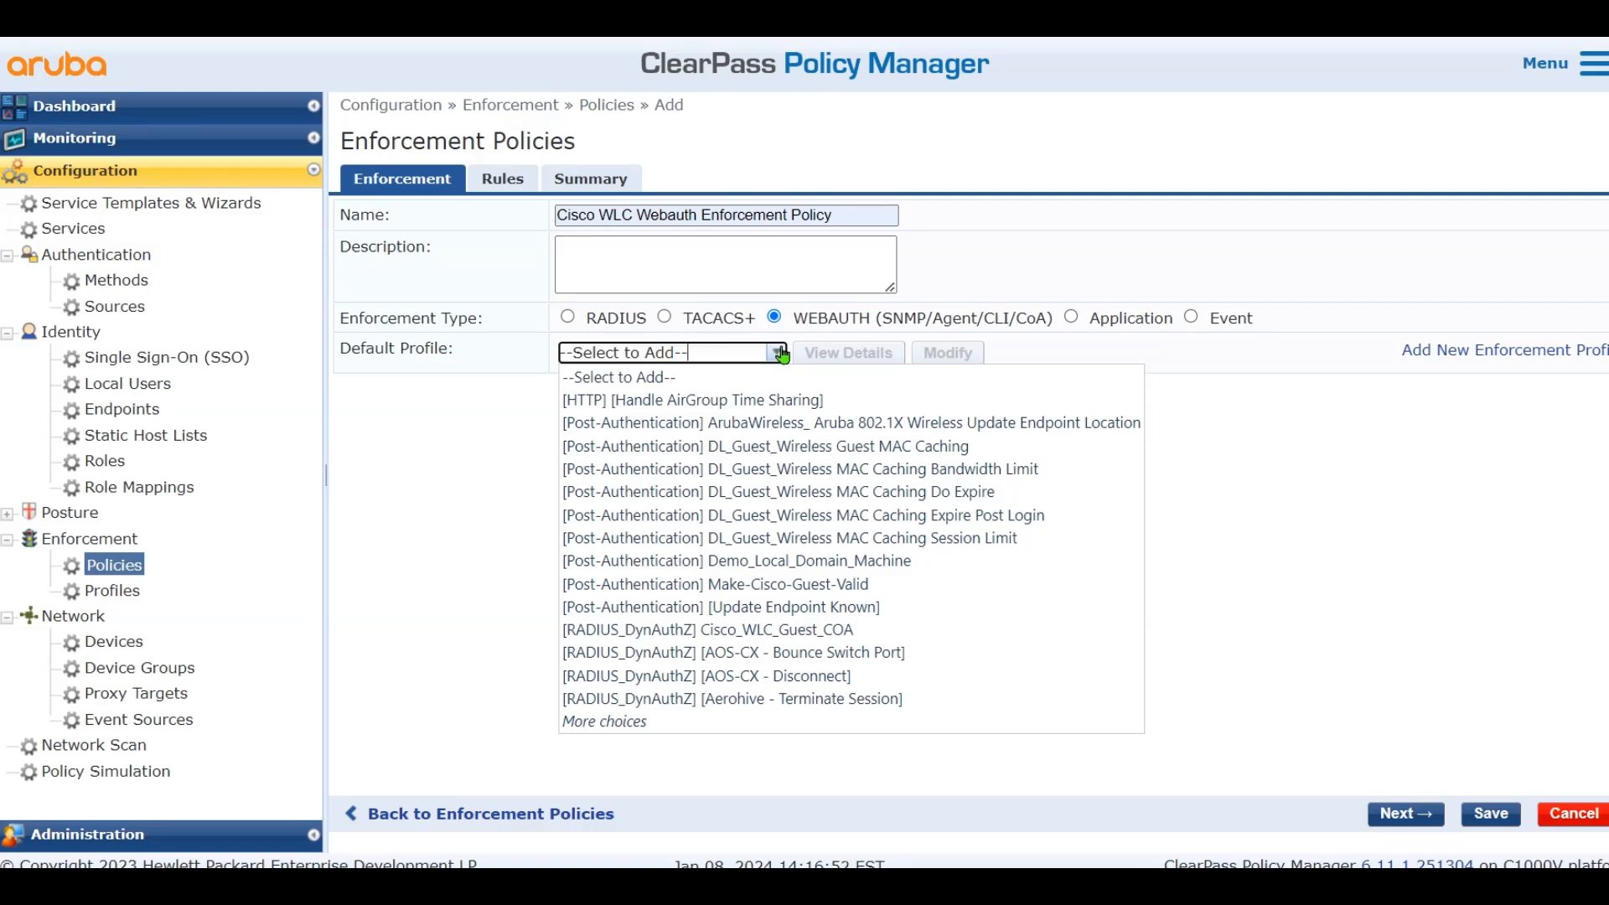
pyautogui.click(715, 731)
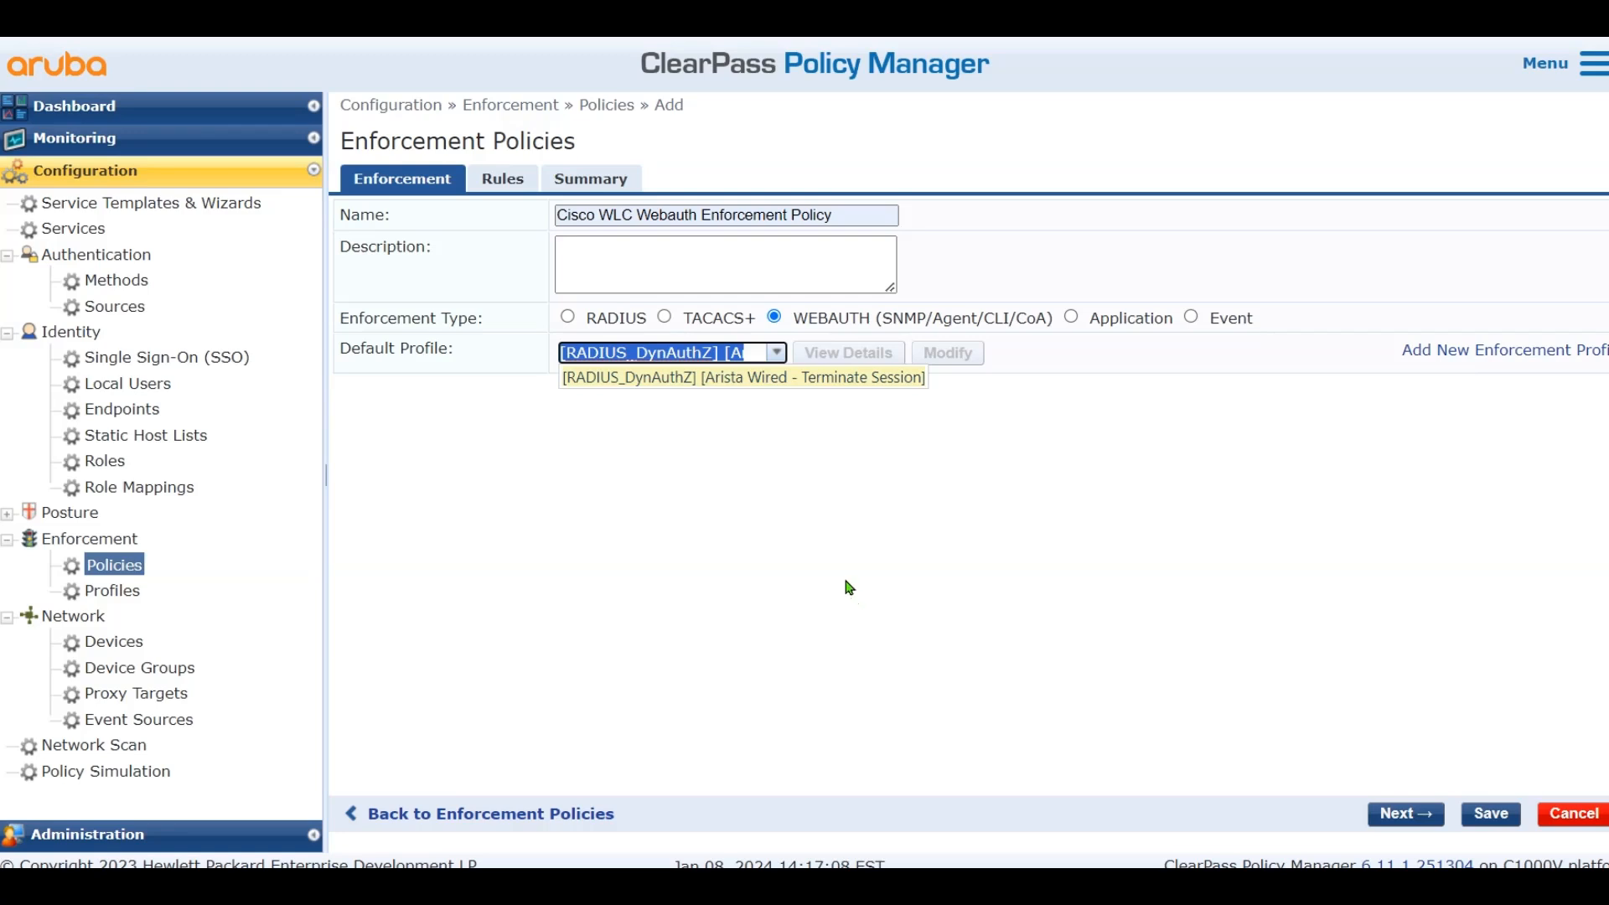
pyautogui.click(777, 353)
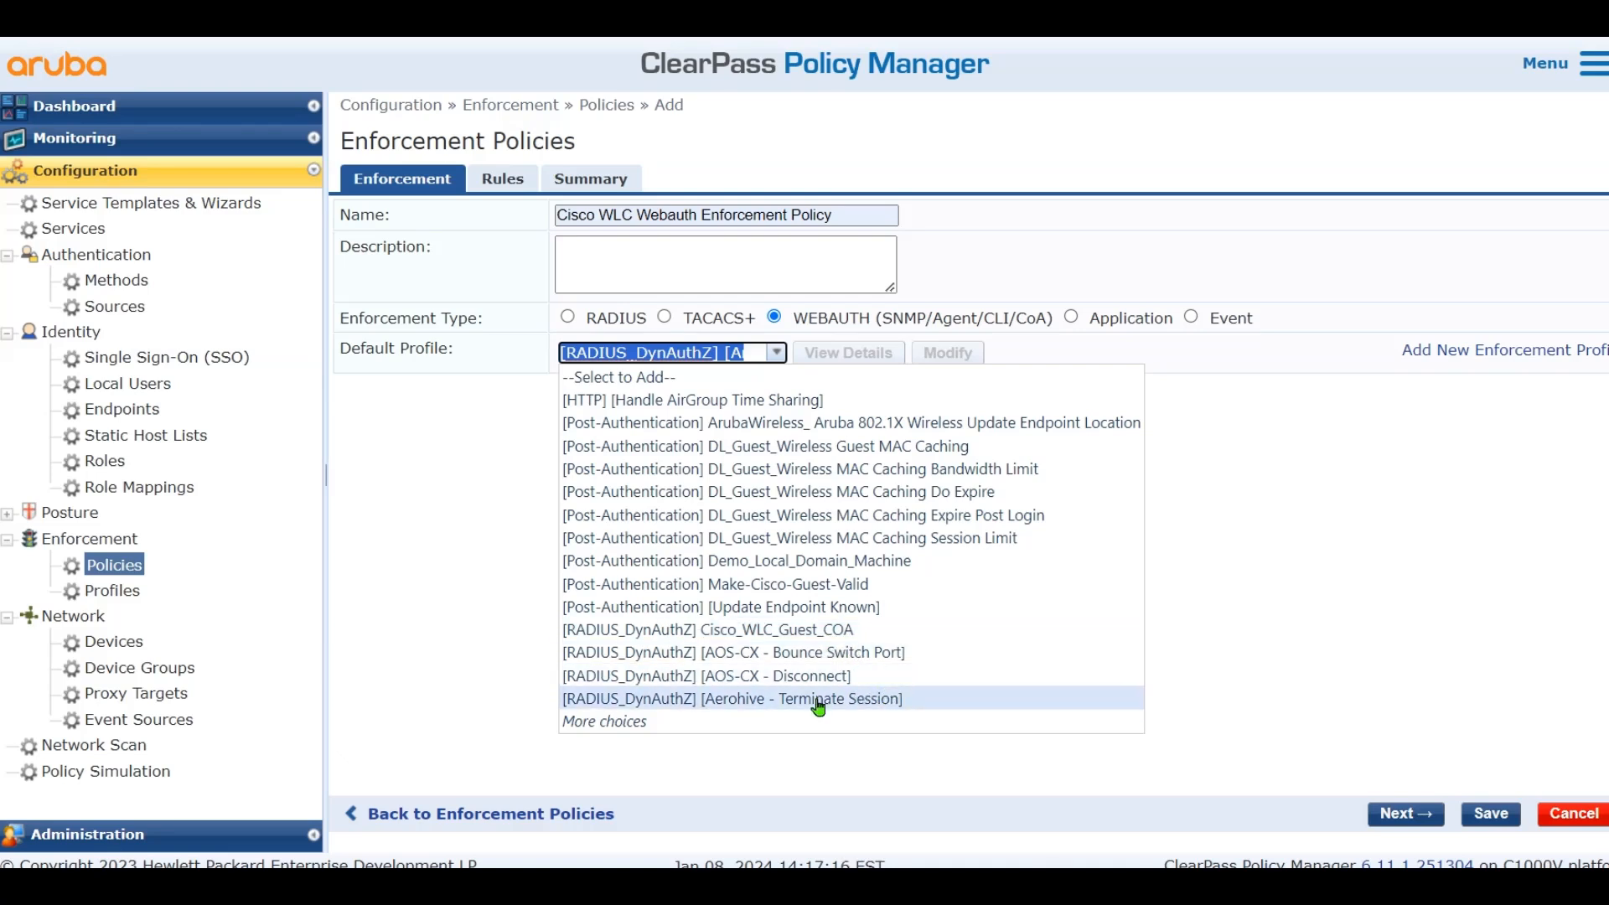
pyautogui.click(791, 722)
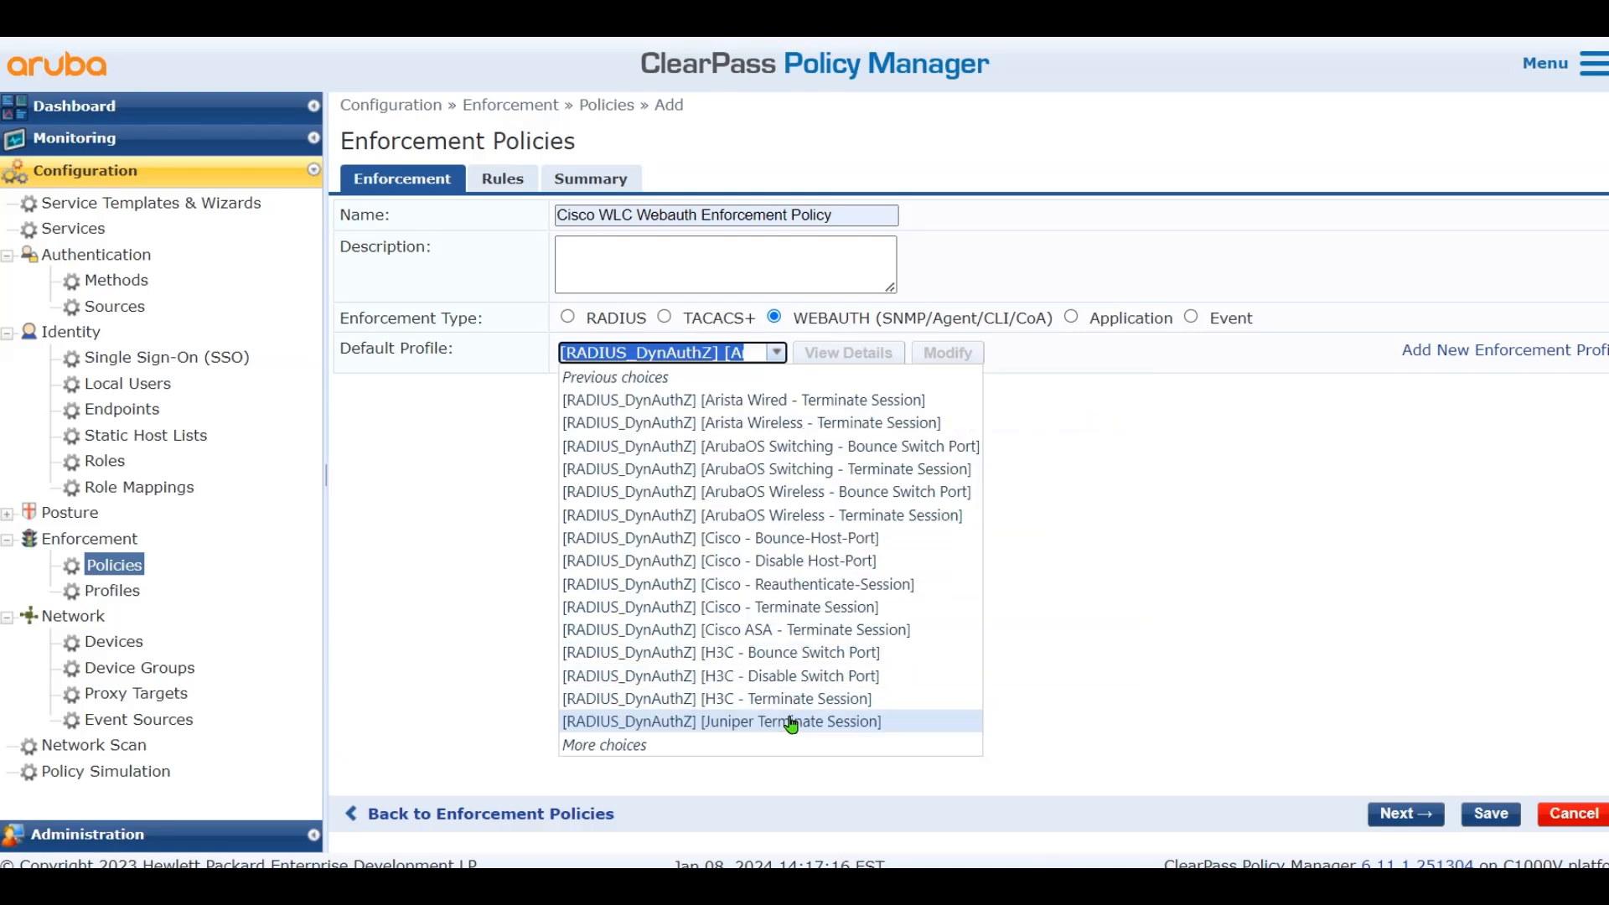
pyautogui.click(867, 584)
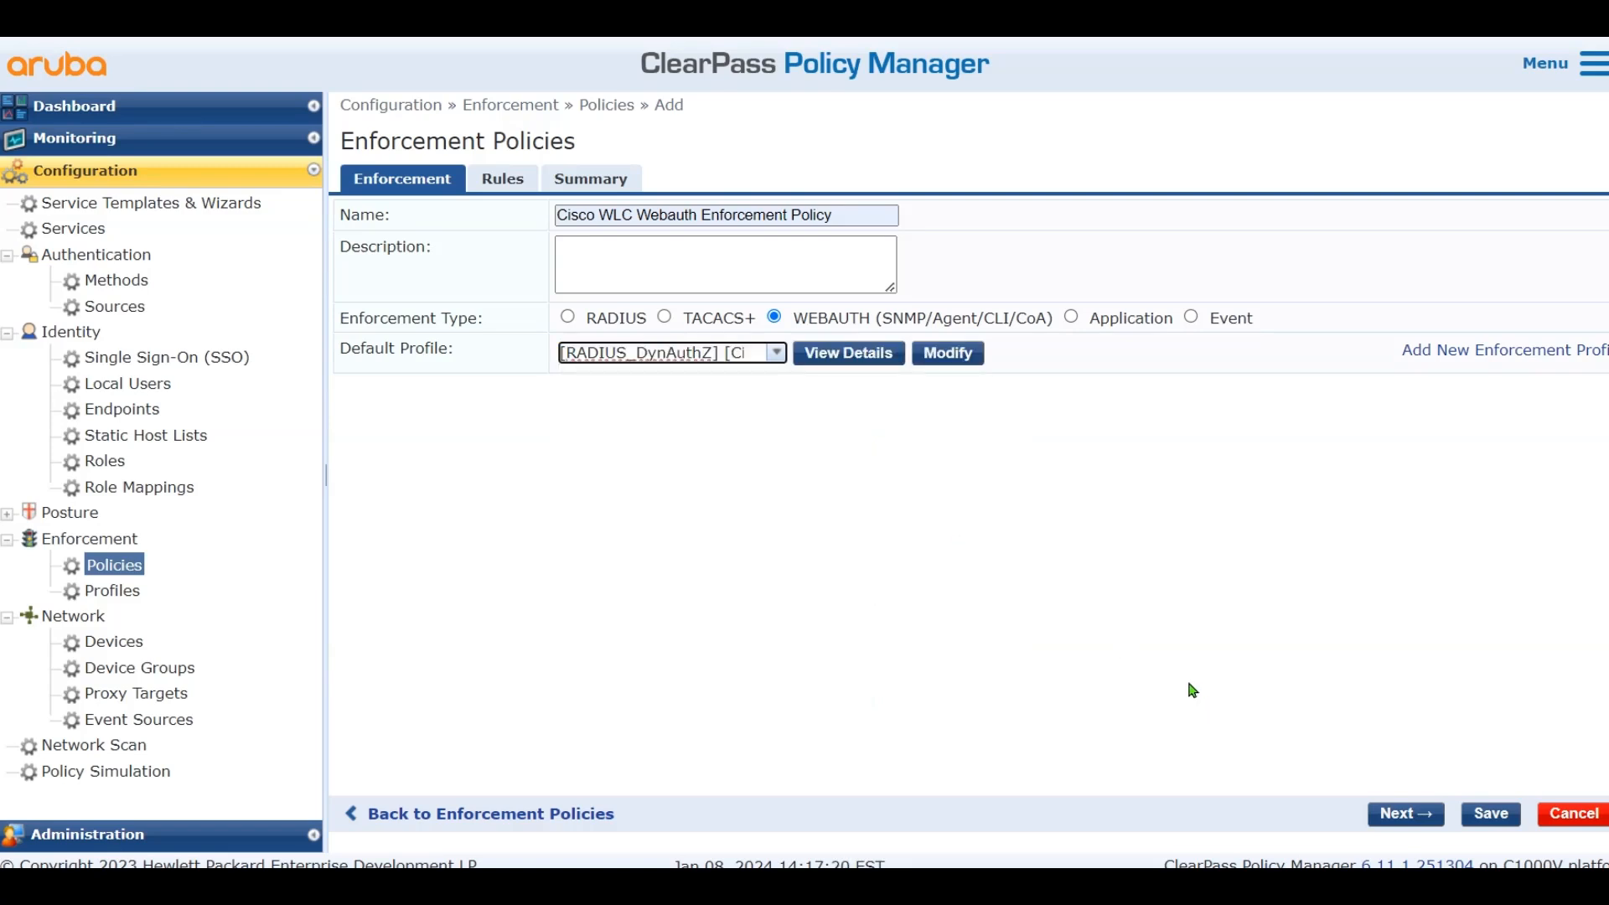
pyautogui.click(490, 180)
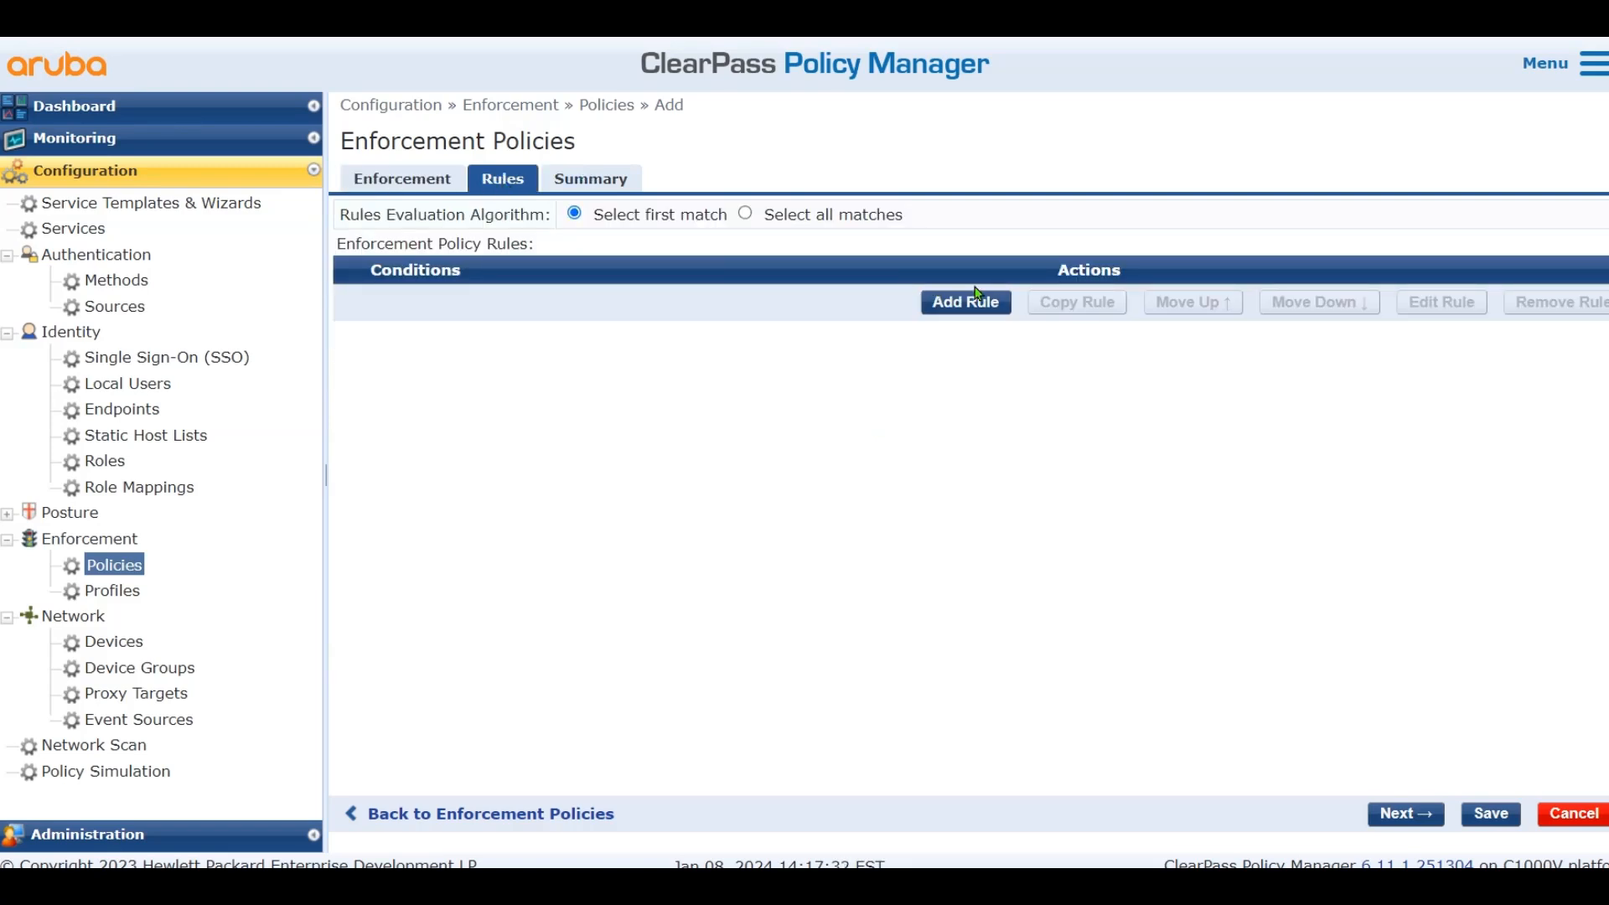
# Add a rule with the condition Authentication:Status EQUALS User
pyautogui.click(1004, 305)
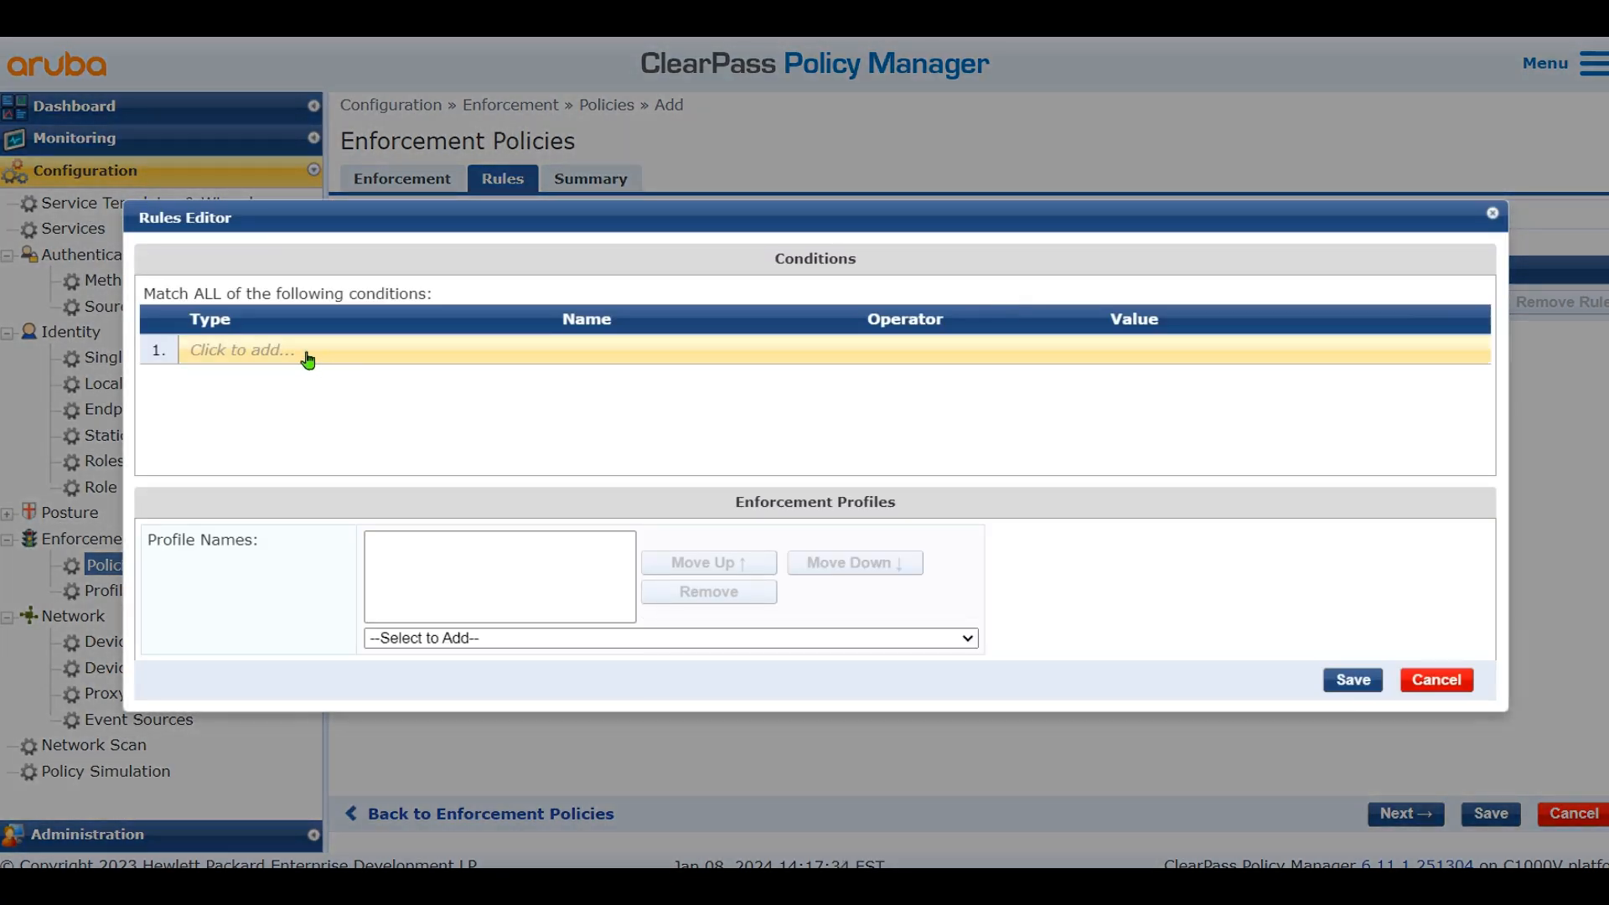
pyautogui.click(305, 355)
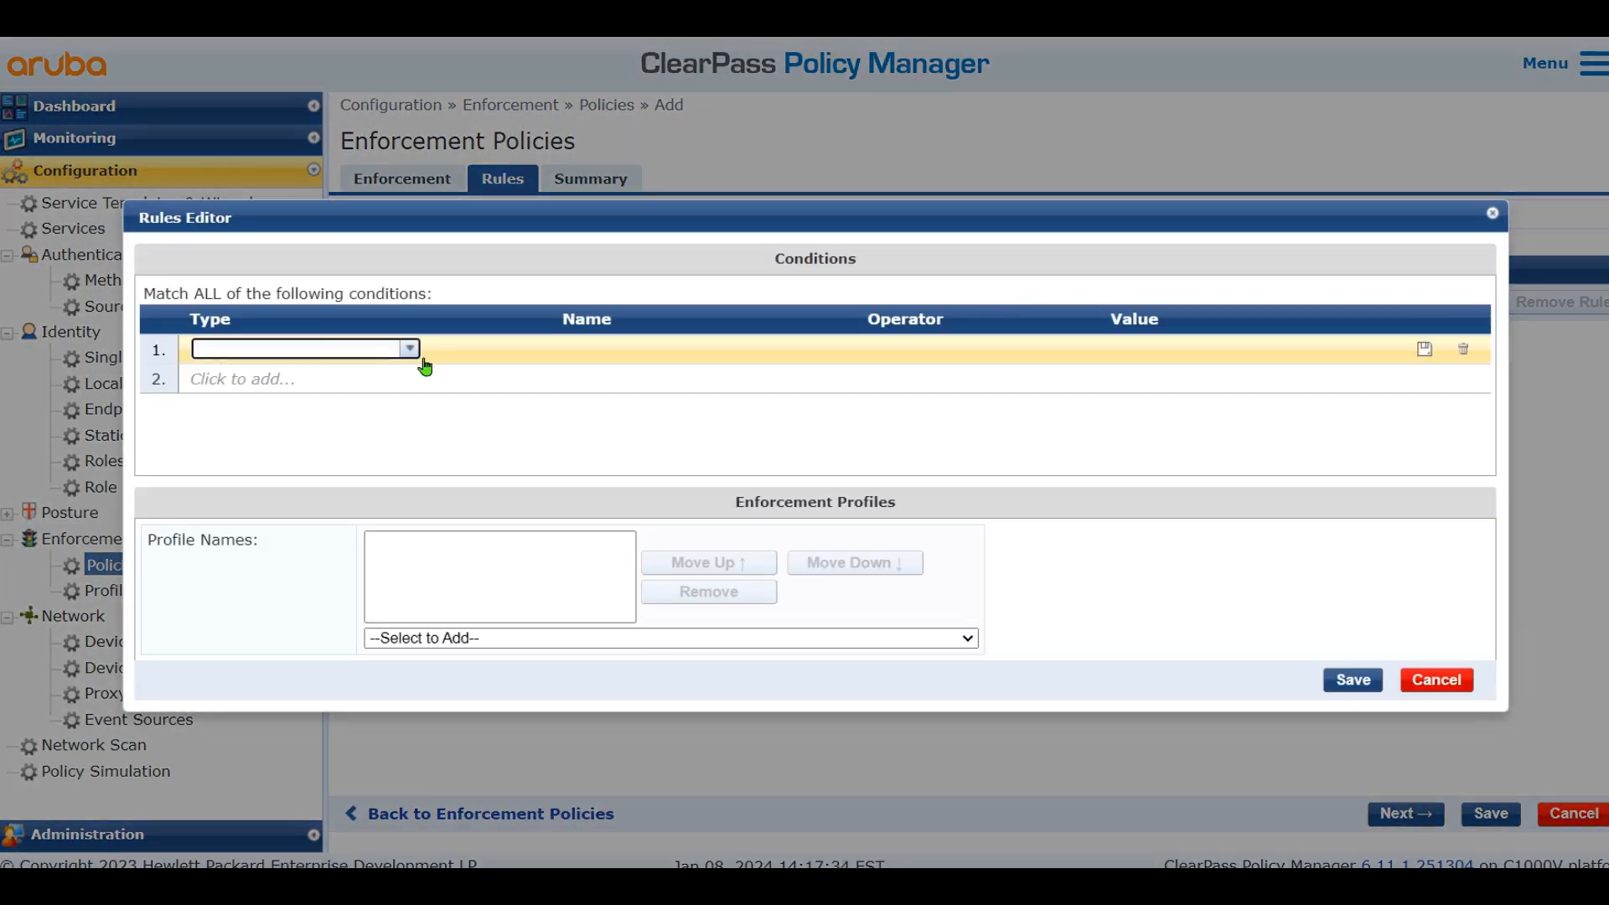
pyautogui.click(408, 352)
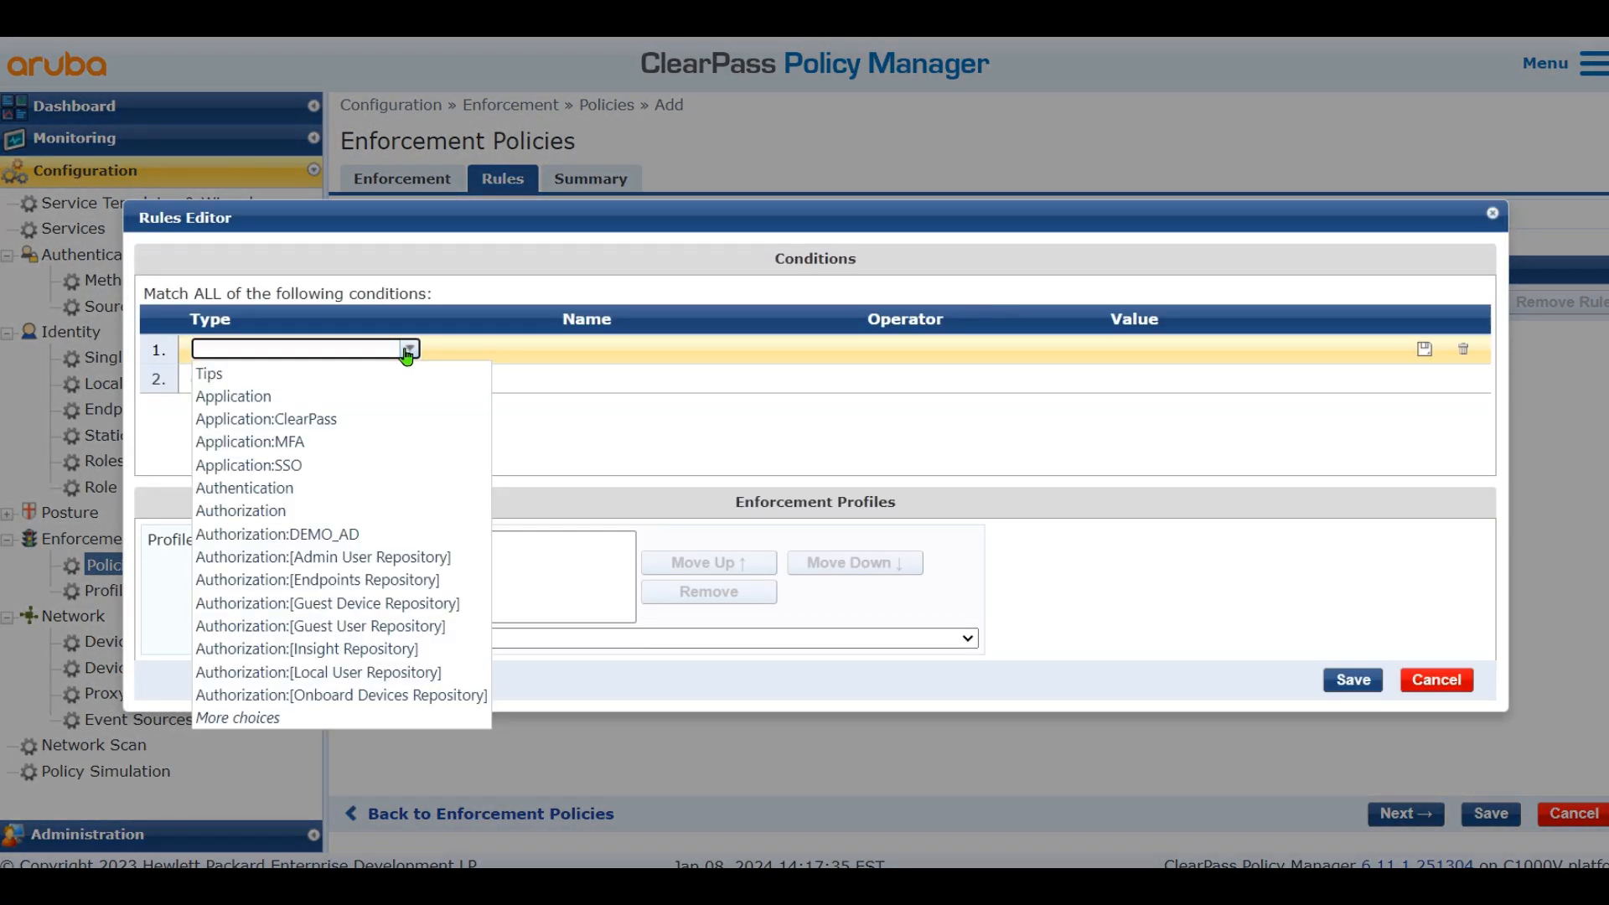
pyautogui.write('authent')
pyautogui.click(360, 374)
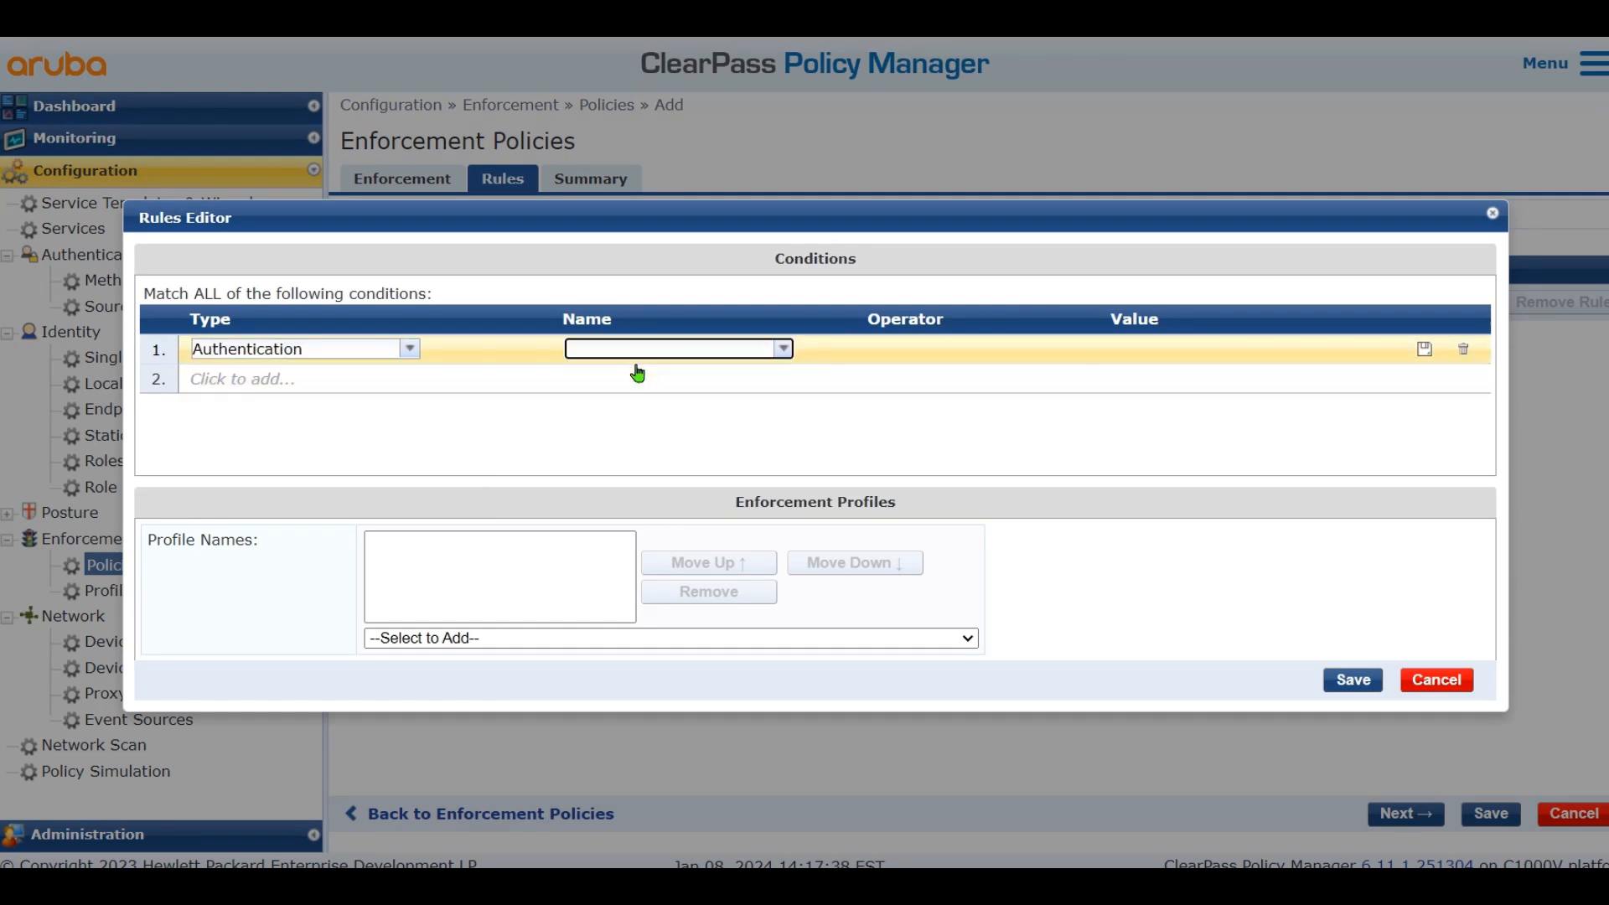
pyautogui.click(781, 349)
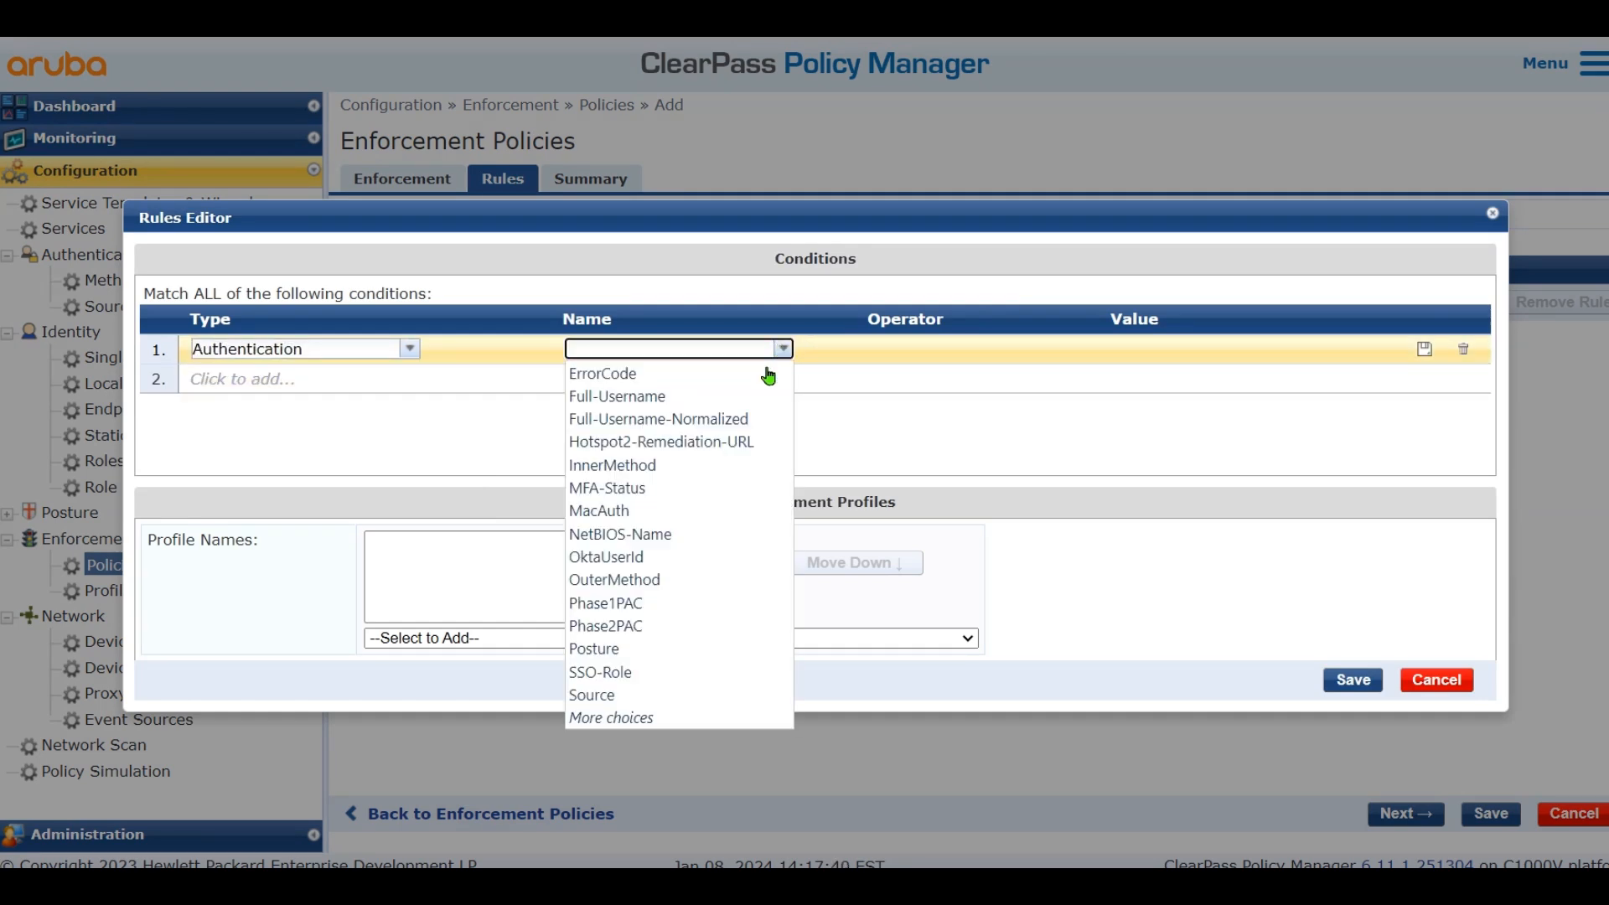
pyautogui.write('stat')
pyautogui.click(599, 398)
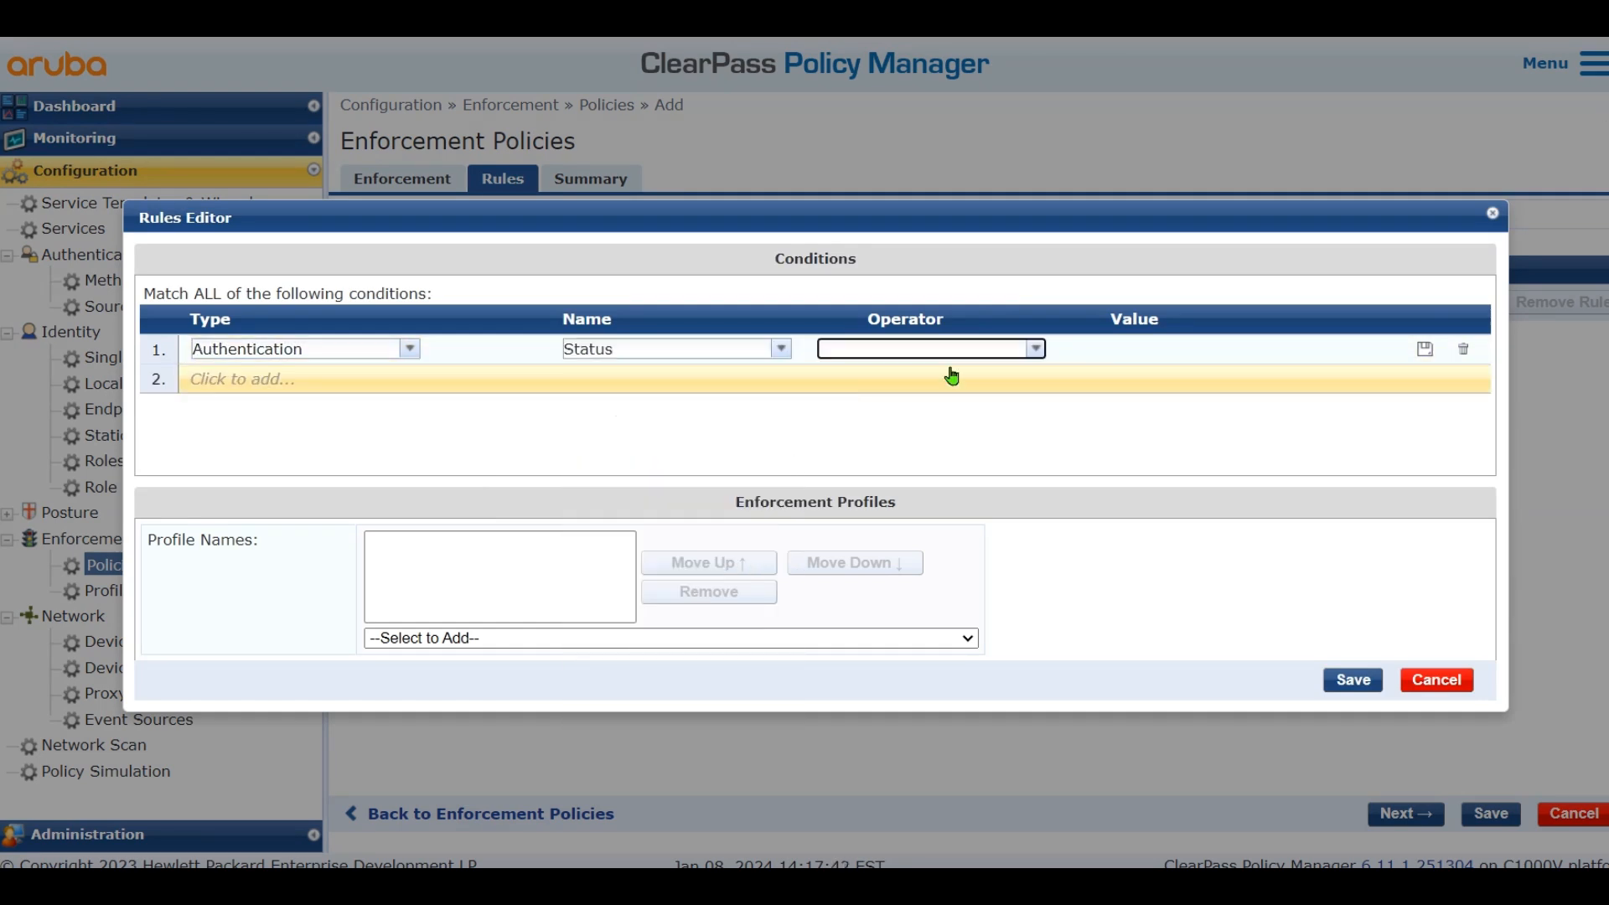
pyautogui.click(1036, 350)
pyautogui.click(922, 371)
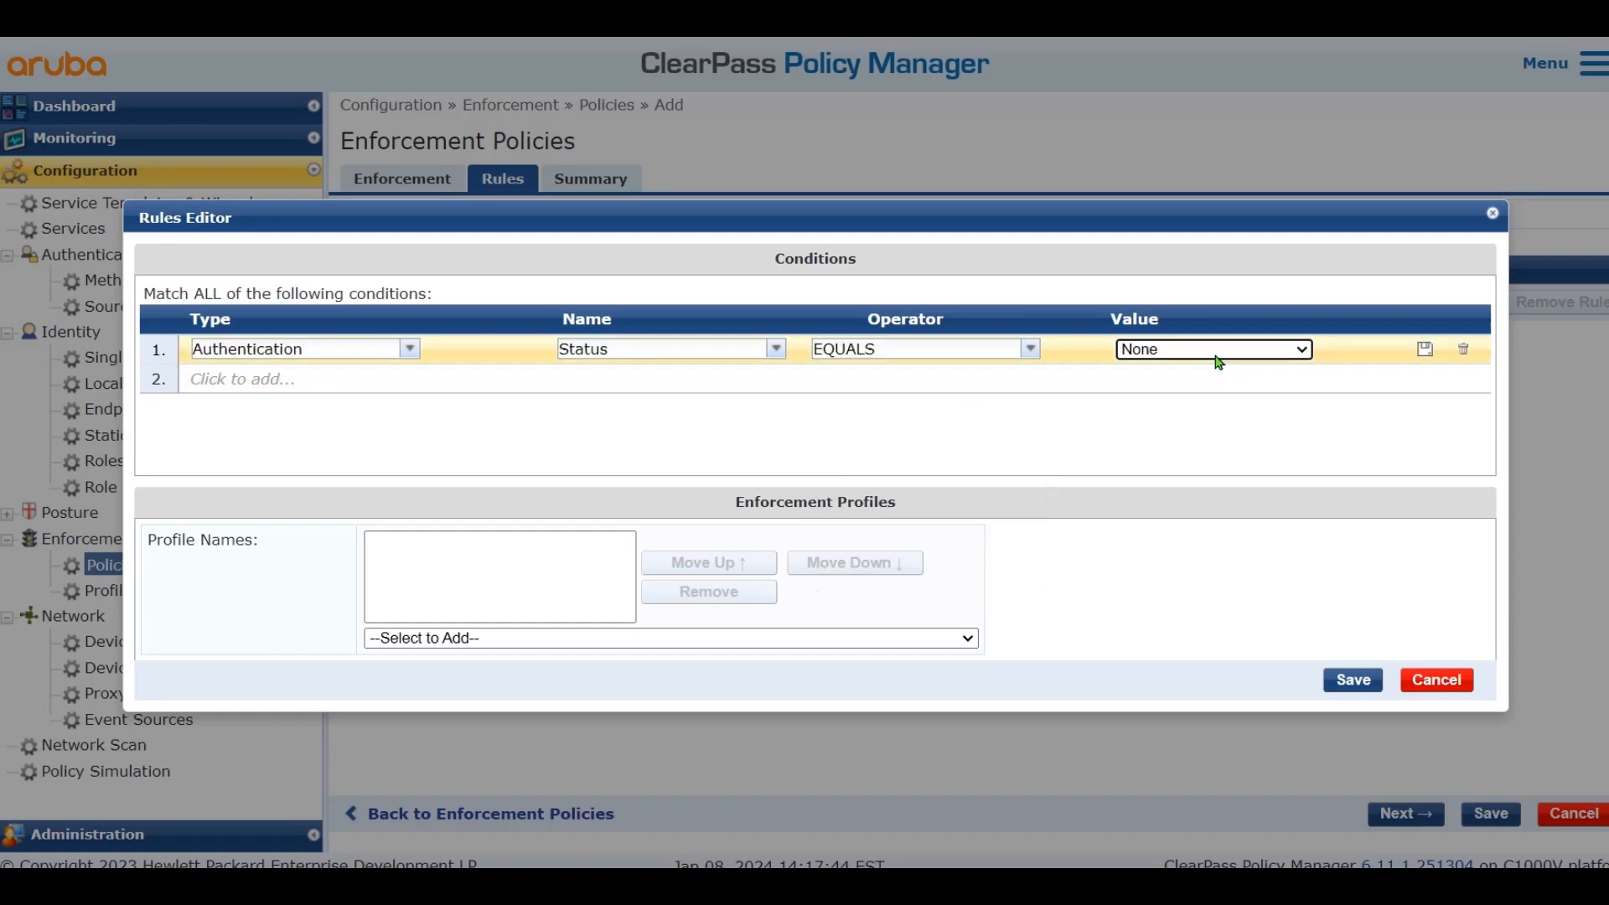
pyautogui.click(1220, 352)
pyautogui.click(1206, 388)
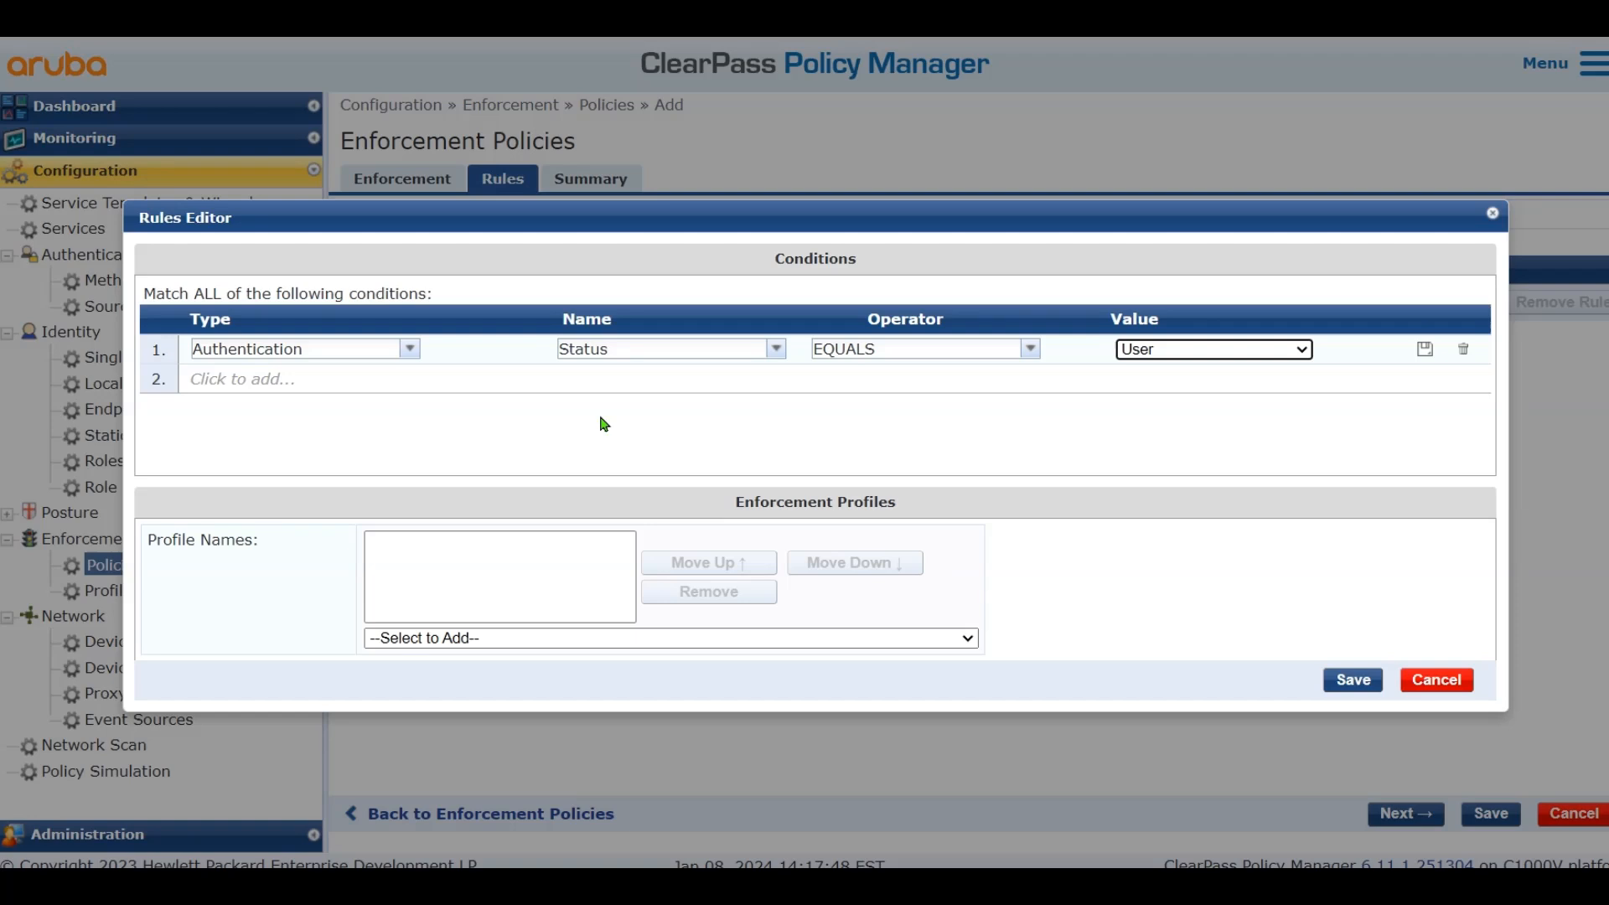
# Attach Update Endpoint Known, Make-Cisco-Guest-Valid and Cisco_WLC_Guest_COA profiles to the rule, then save rule and policy
pyautogui.click(508, 639)
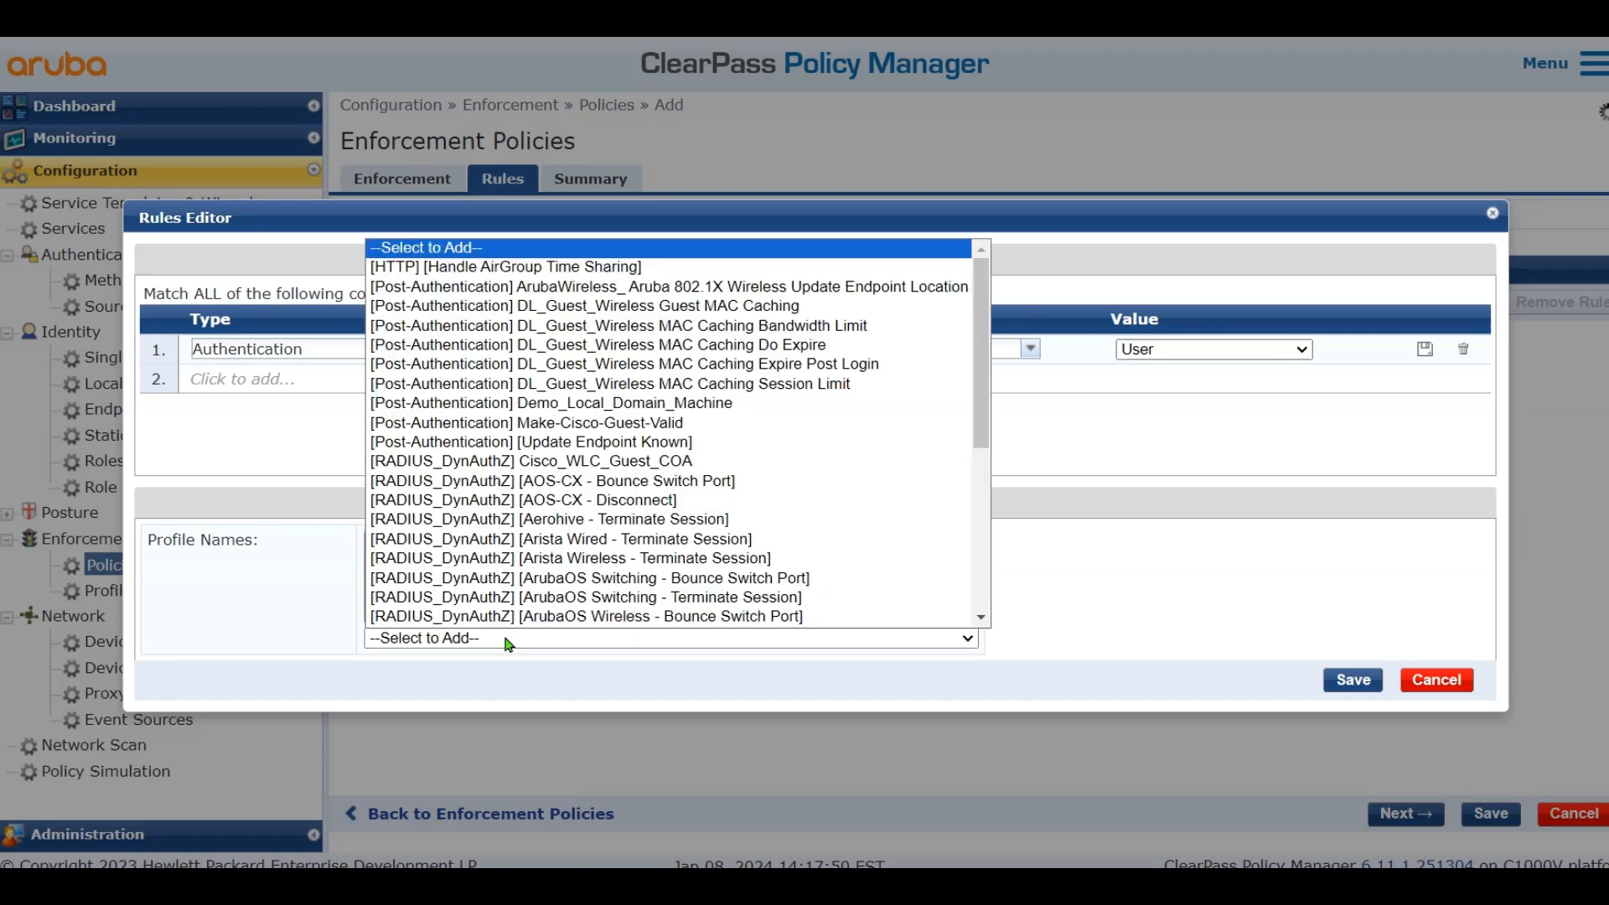
pyautogui.click(508, 641)
pyautogui.click(514, 637)
pyautogui.scroll(-6, 609, 549)
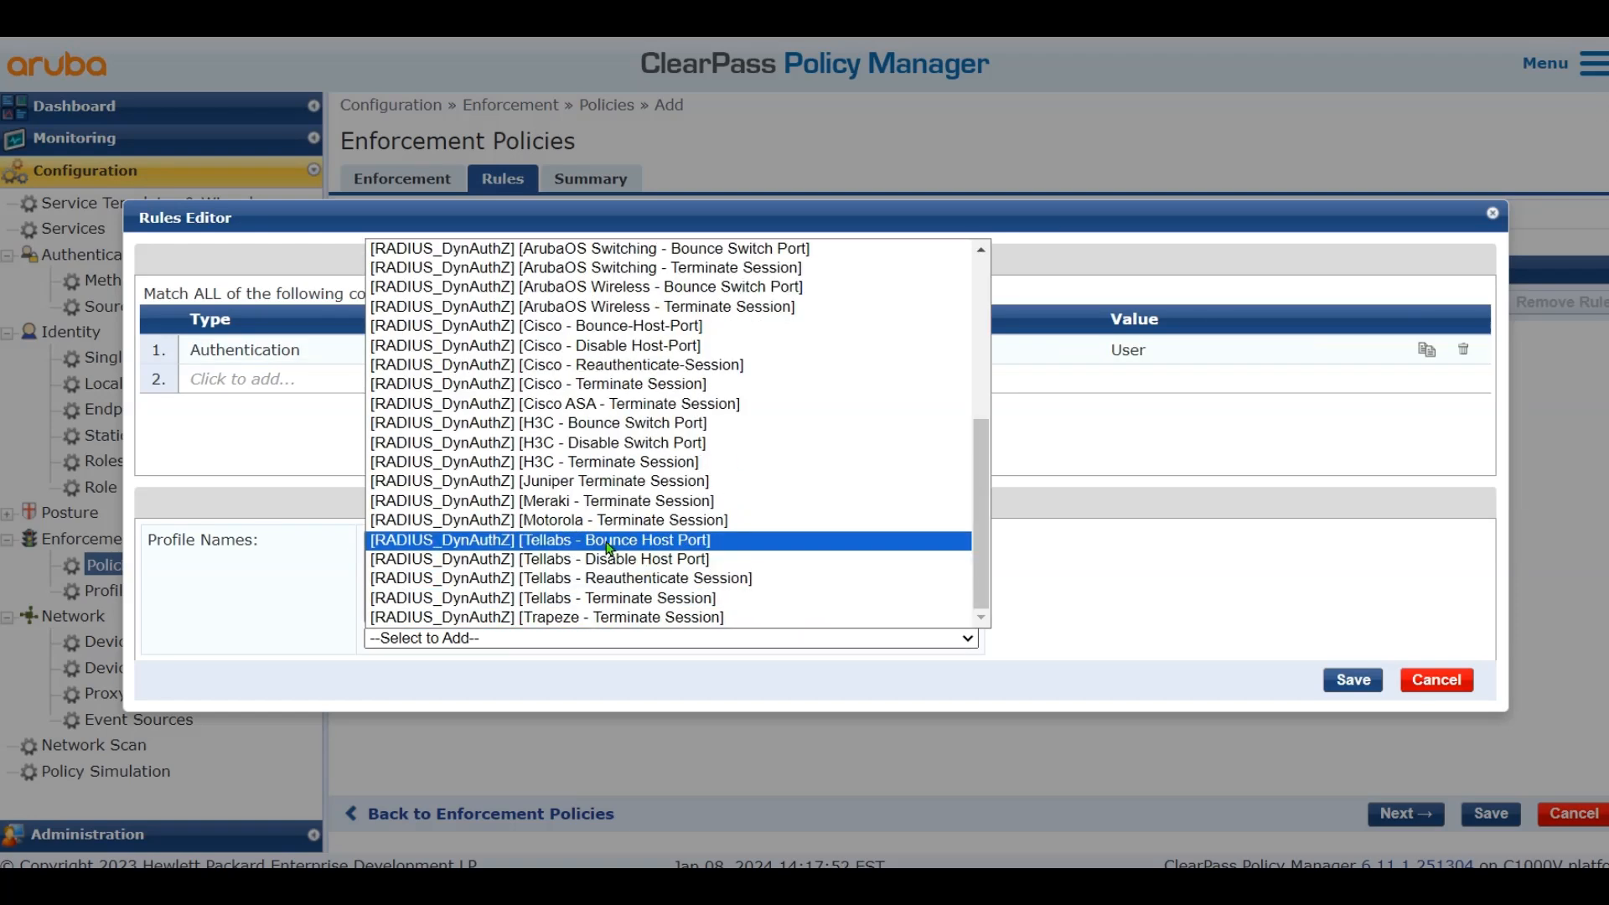
pyautogui.scroll(6, 611, 545)
pyautogui.scroll(-6, 611, 546)
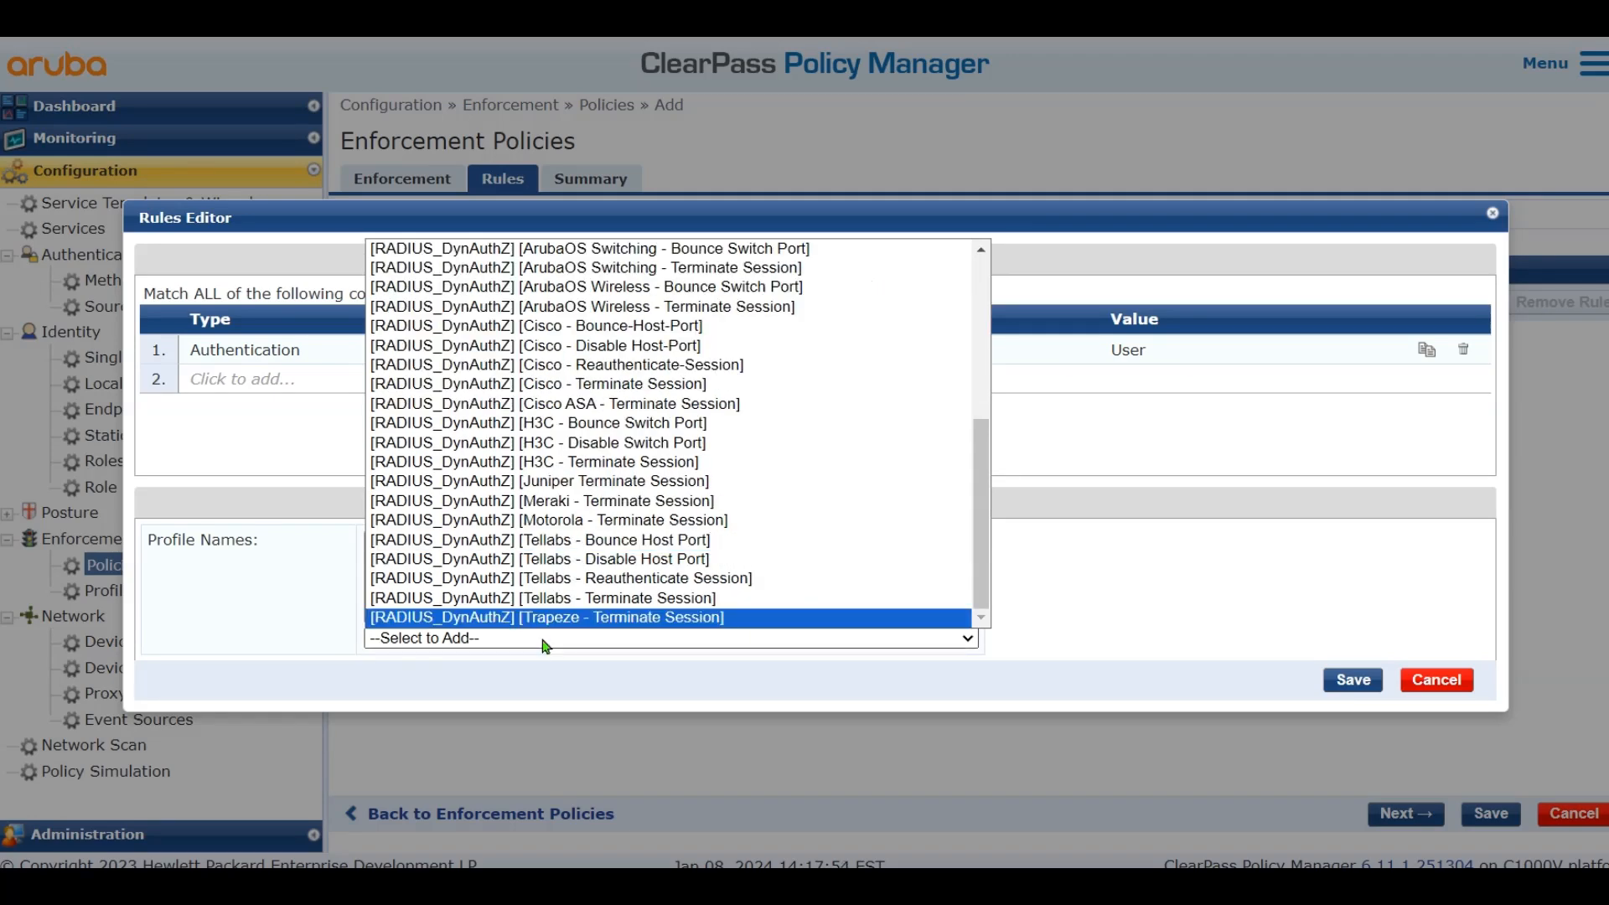
pyautogui.scroll(6, 795, 531)
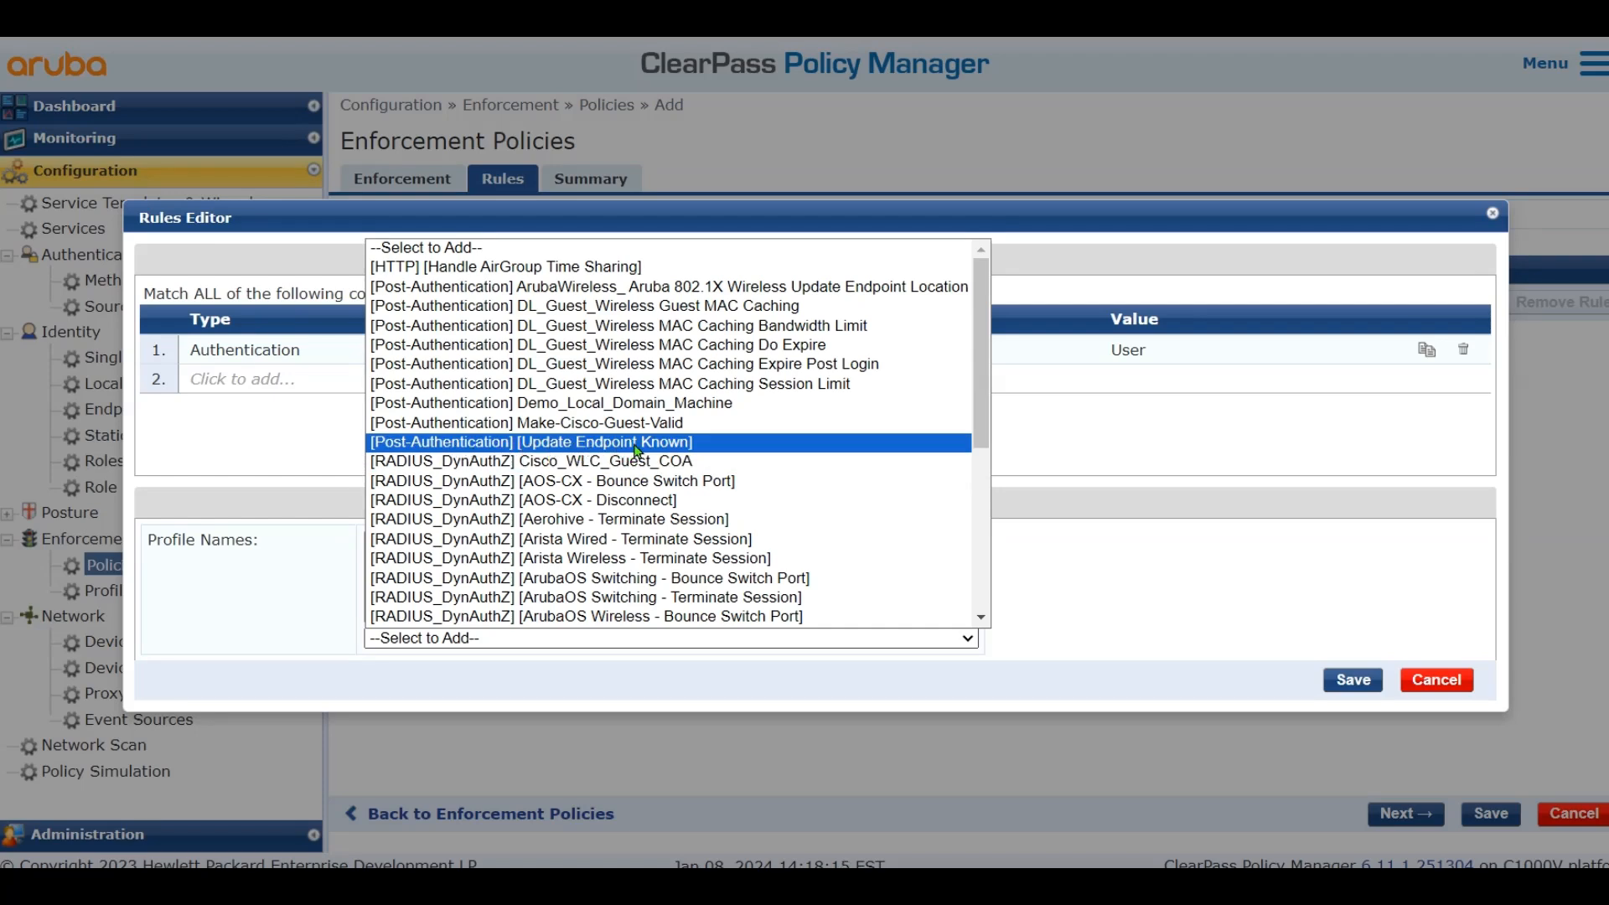
pyautogui.click(671, 442)
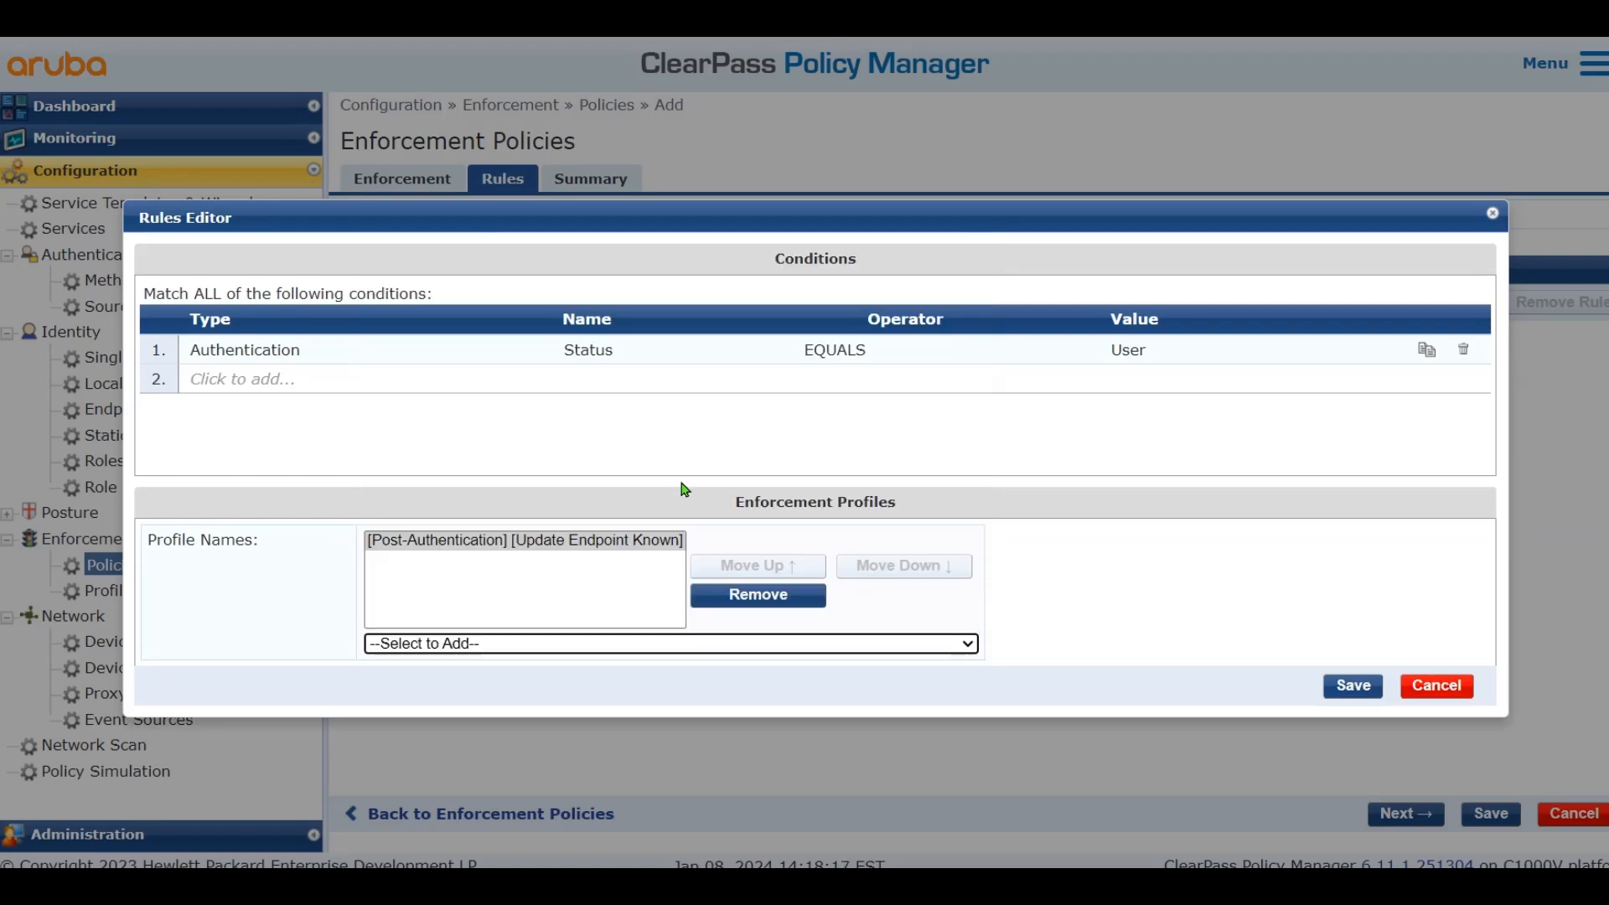
pyautogui.click(582, 643)
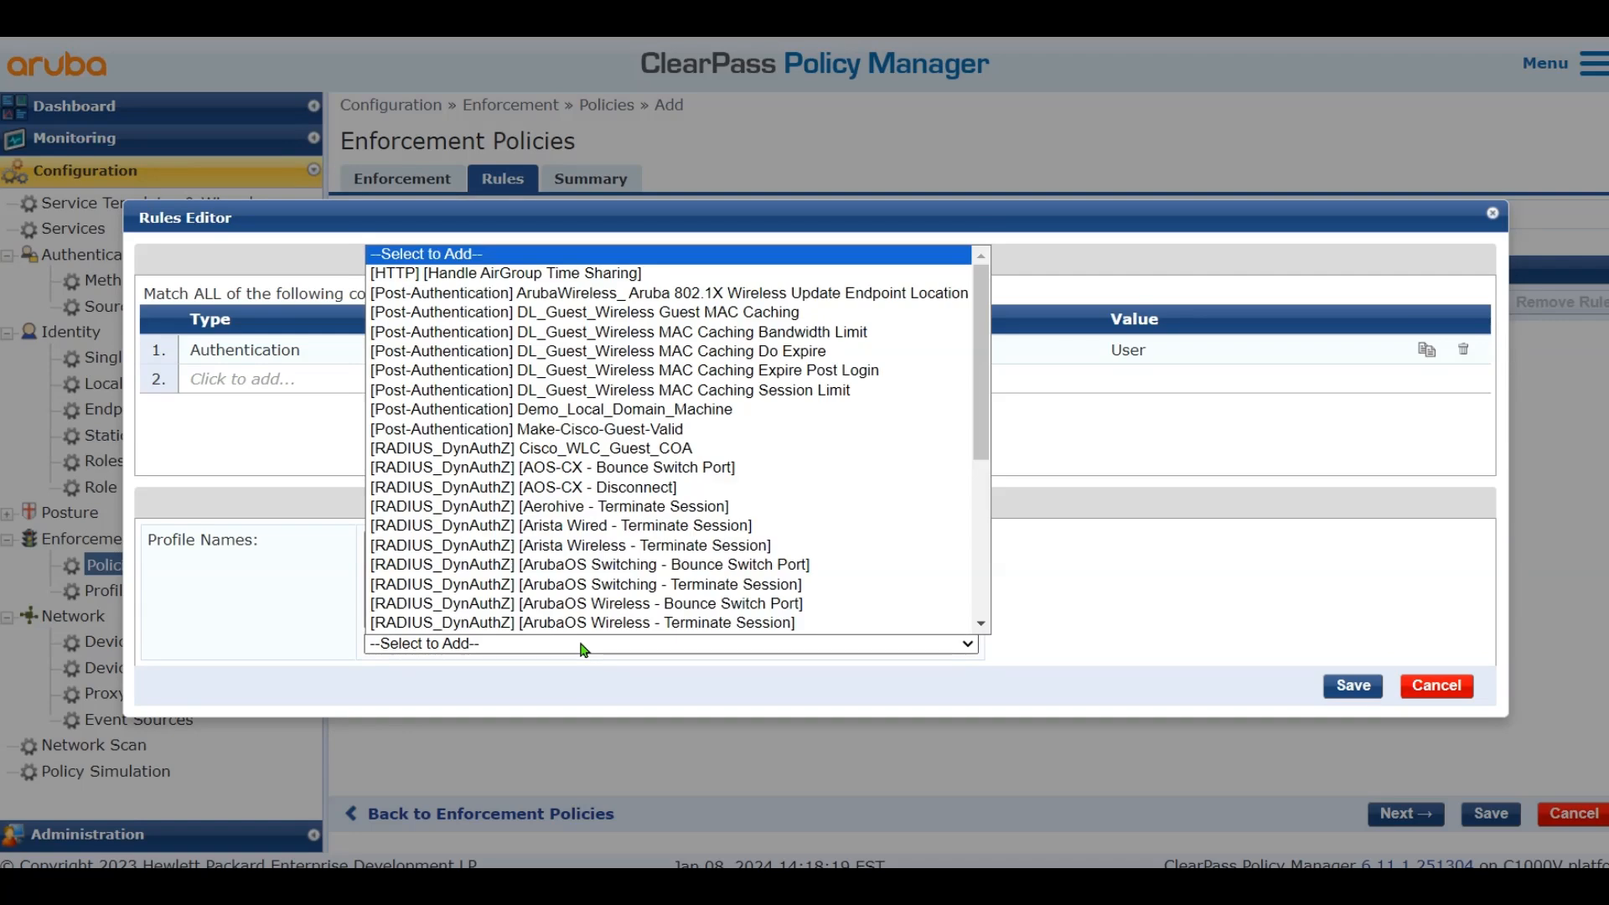
pyautogui.scroll(-1, 587, 612)
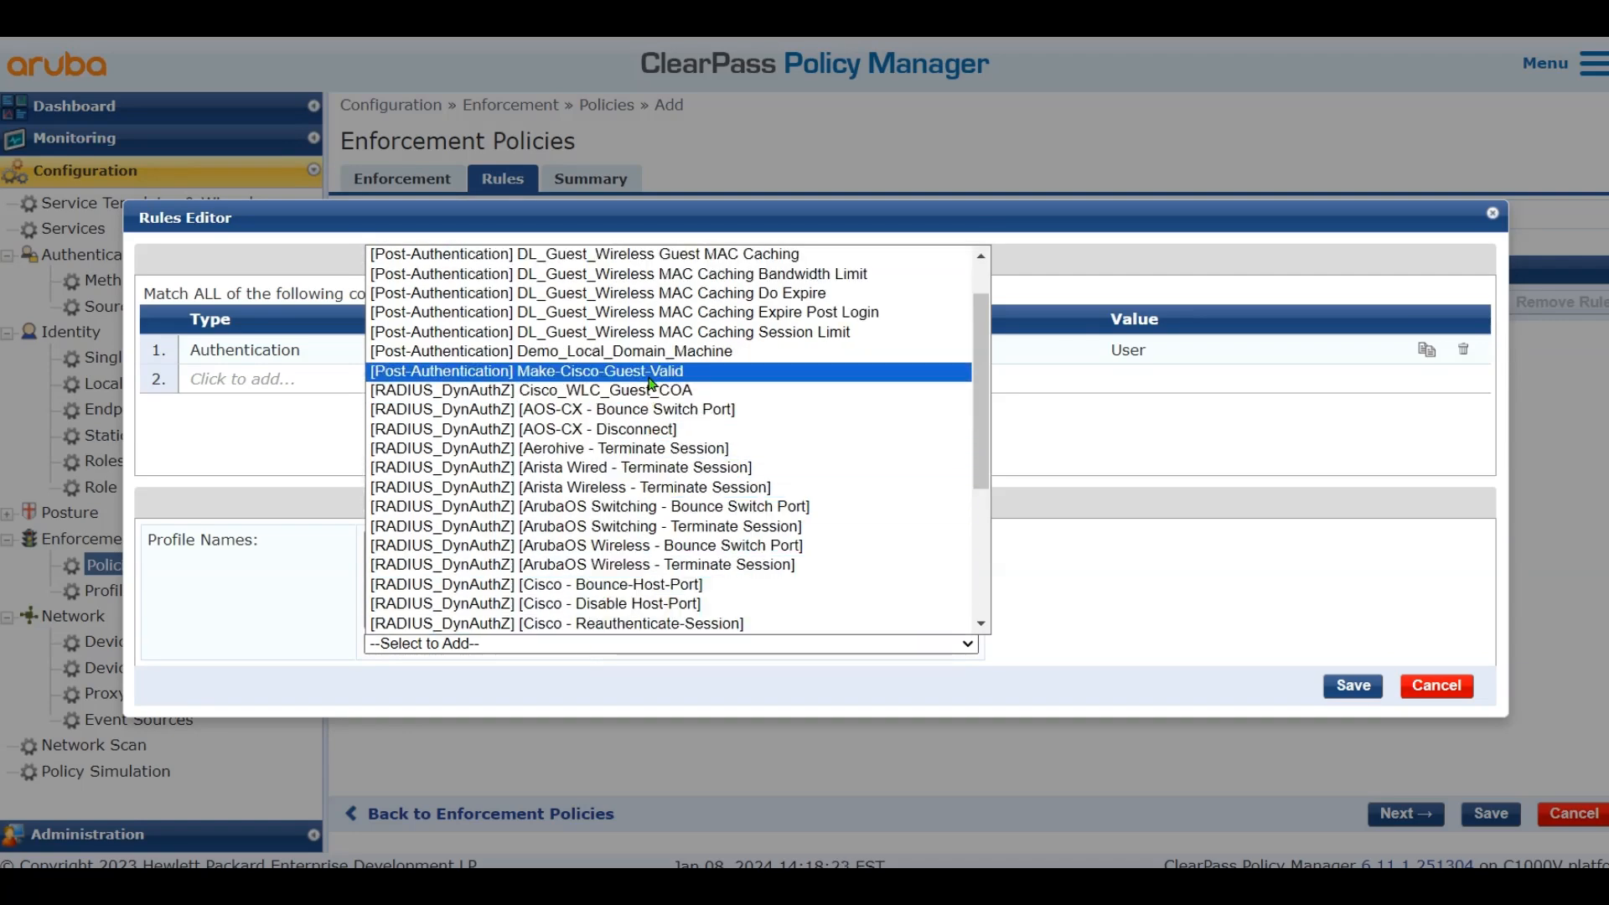
pyautogui.click(651, 371)
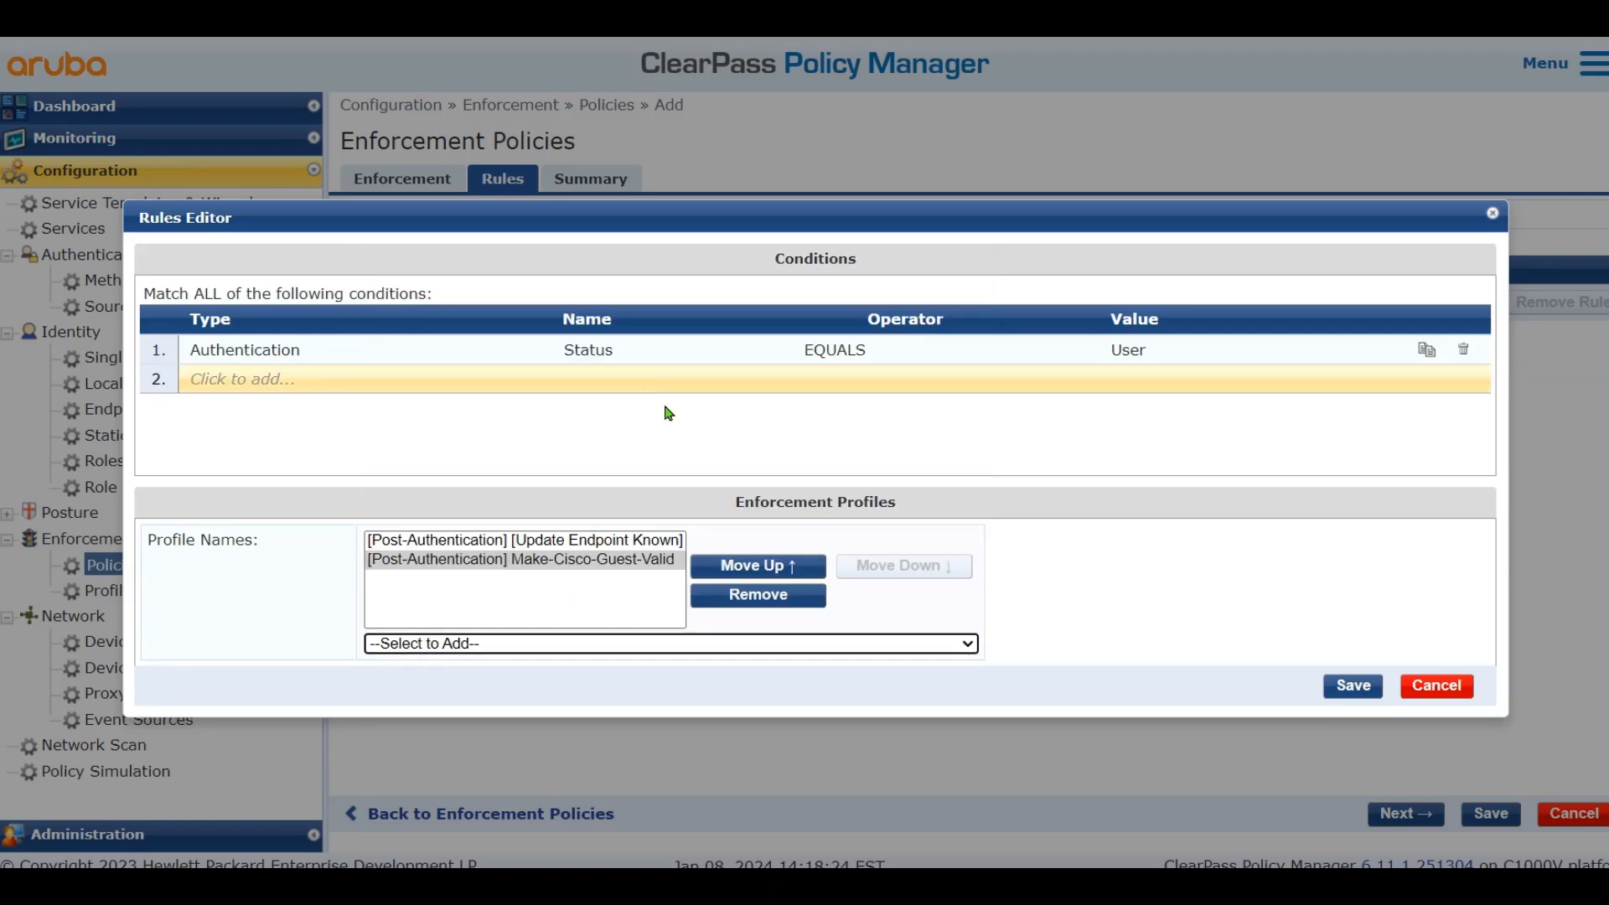
pyautogui.click(678, 647)
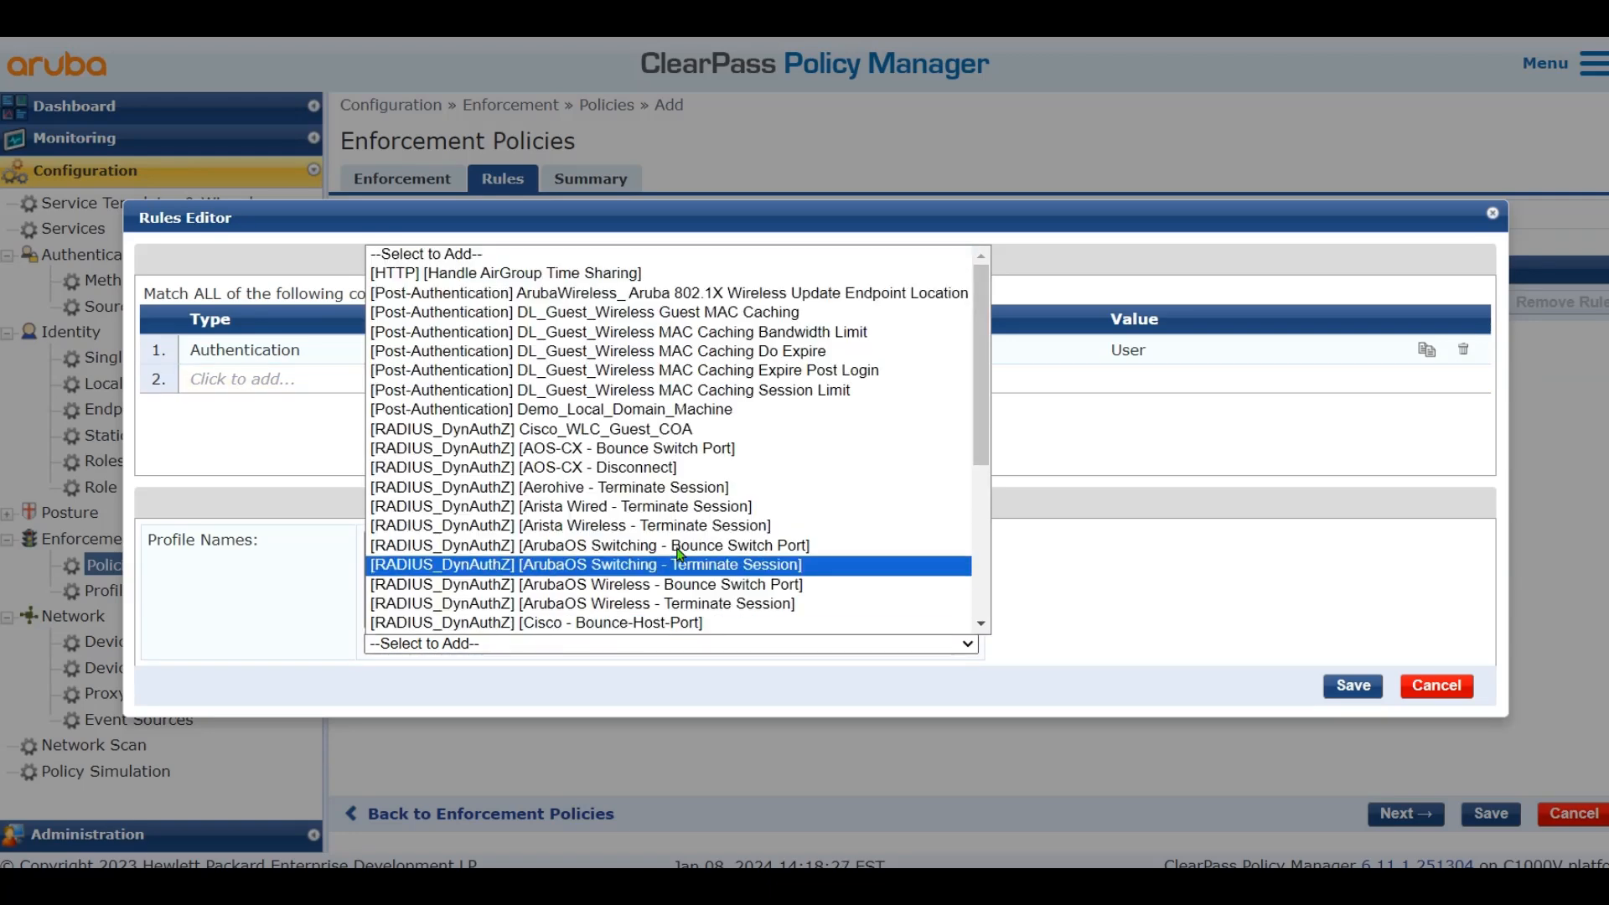
pyautogui.click(675, 431)
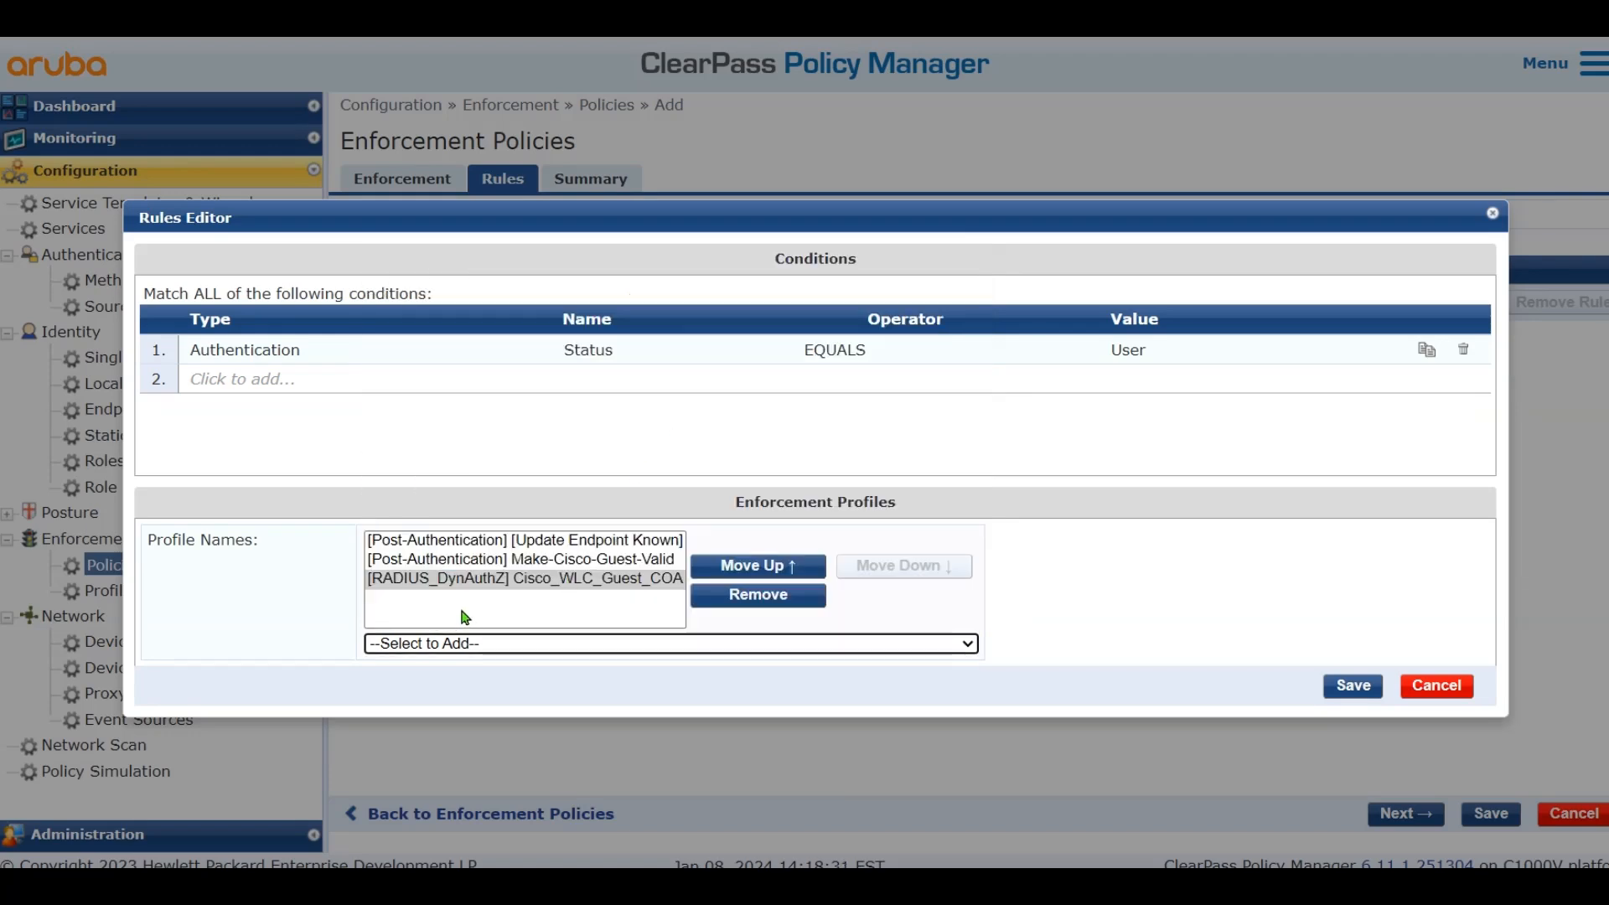
pyautogui.click(1341, 697)
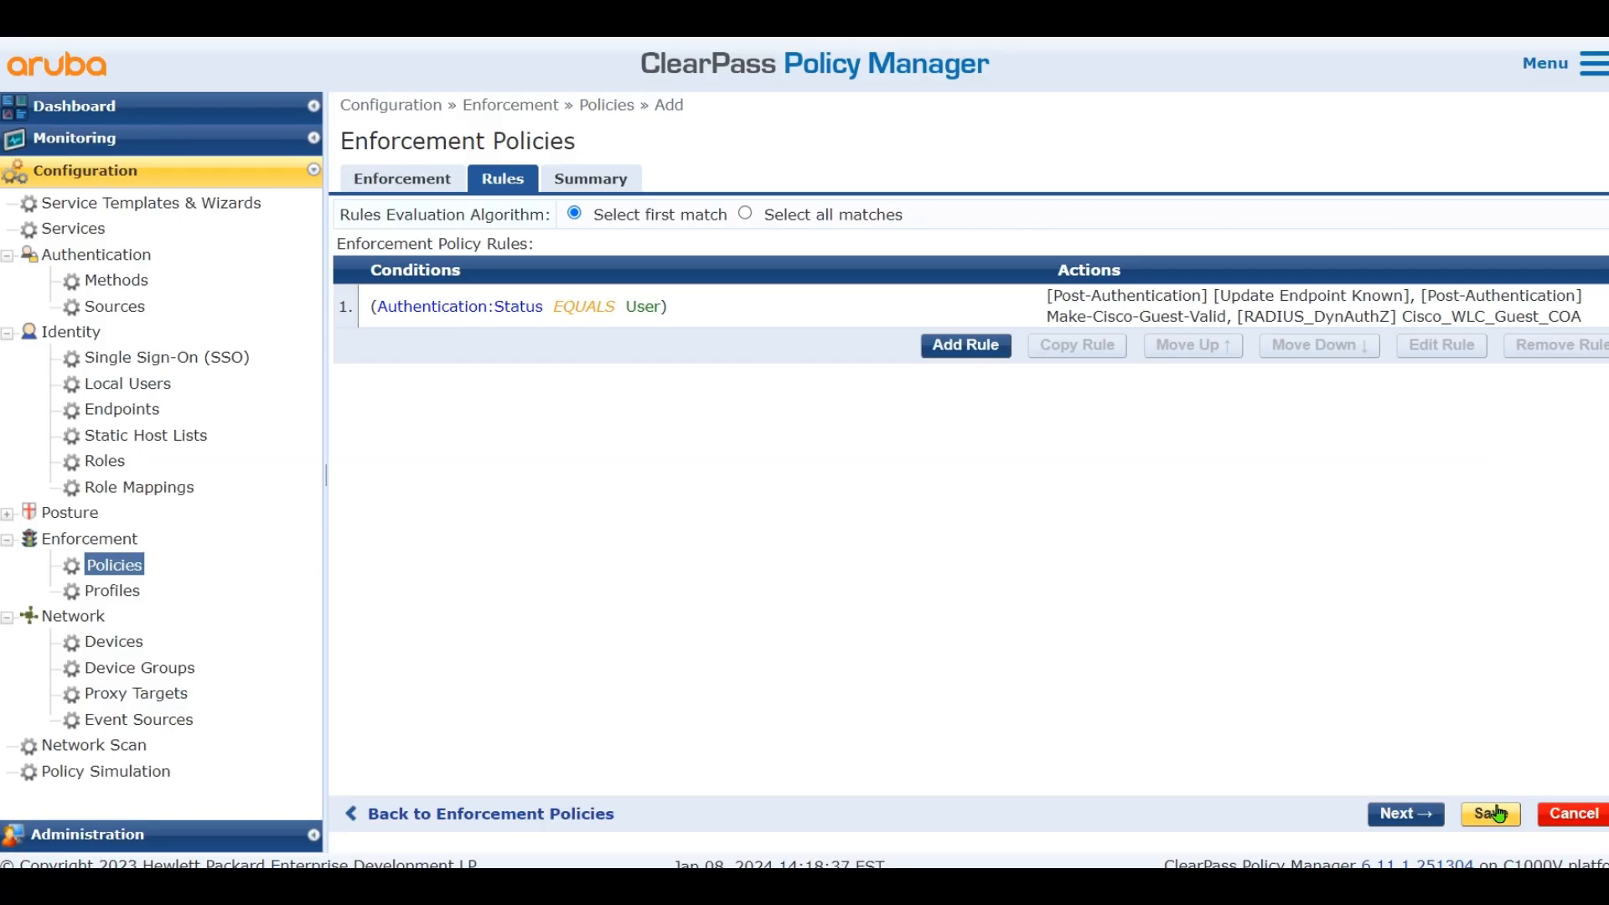
pyautogui.click(1491, 812)
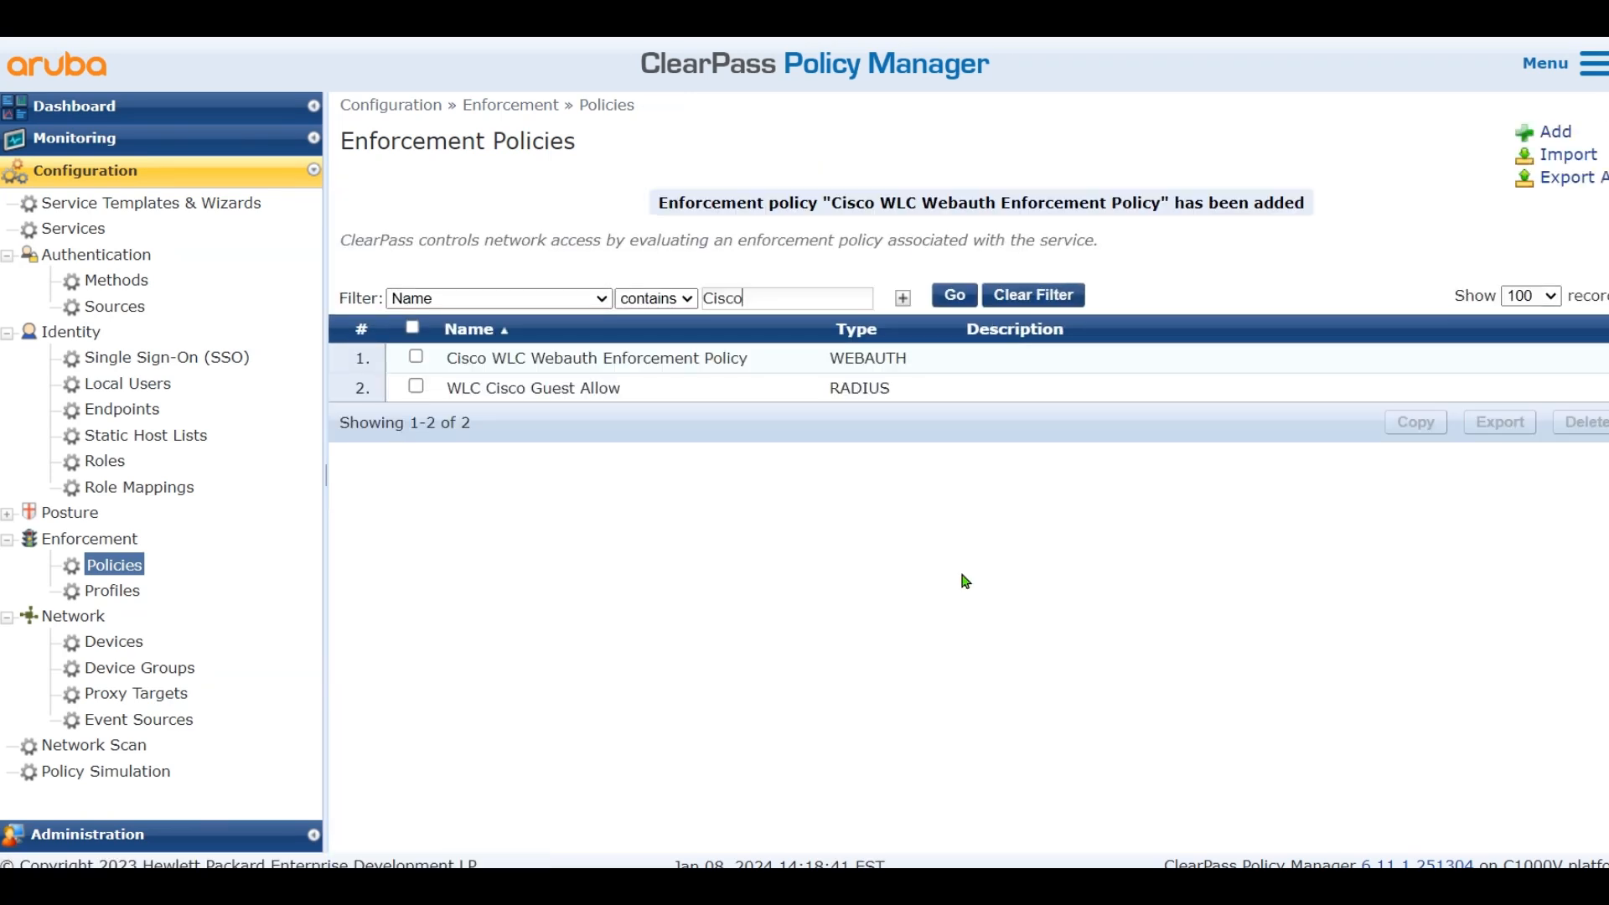
# Underline GuestPortal-Mac Auth in red on the Paint diagram and switch back
pyautogui.hotkey('alt', 'Tab')
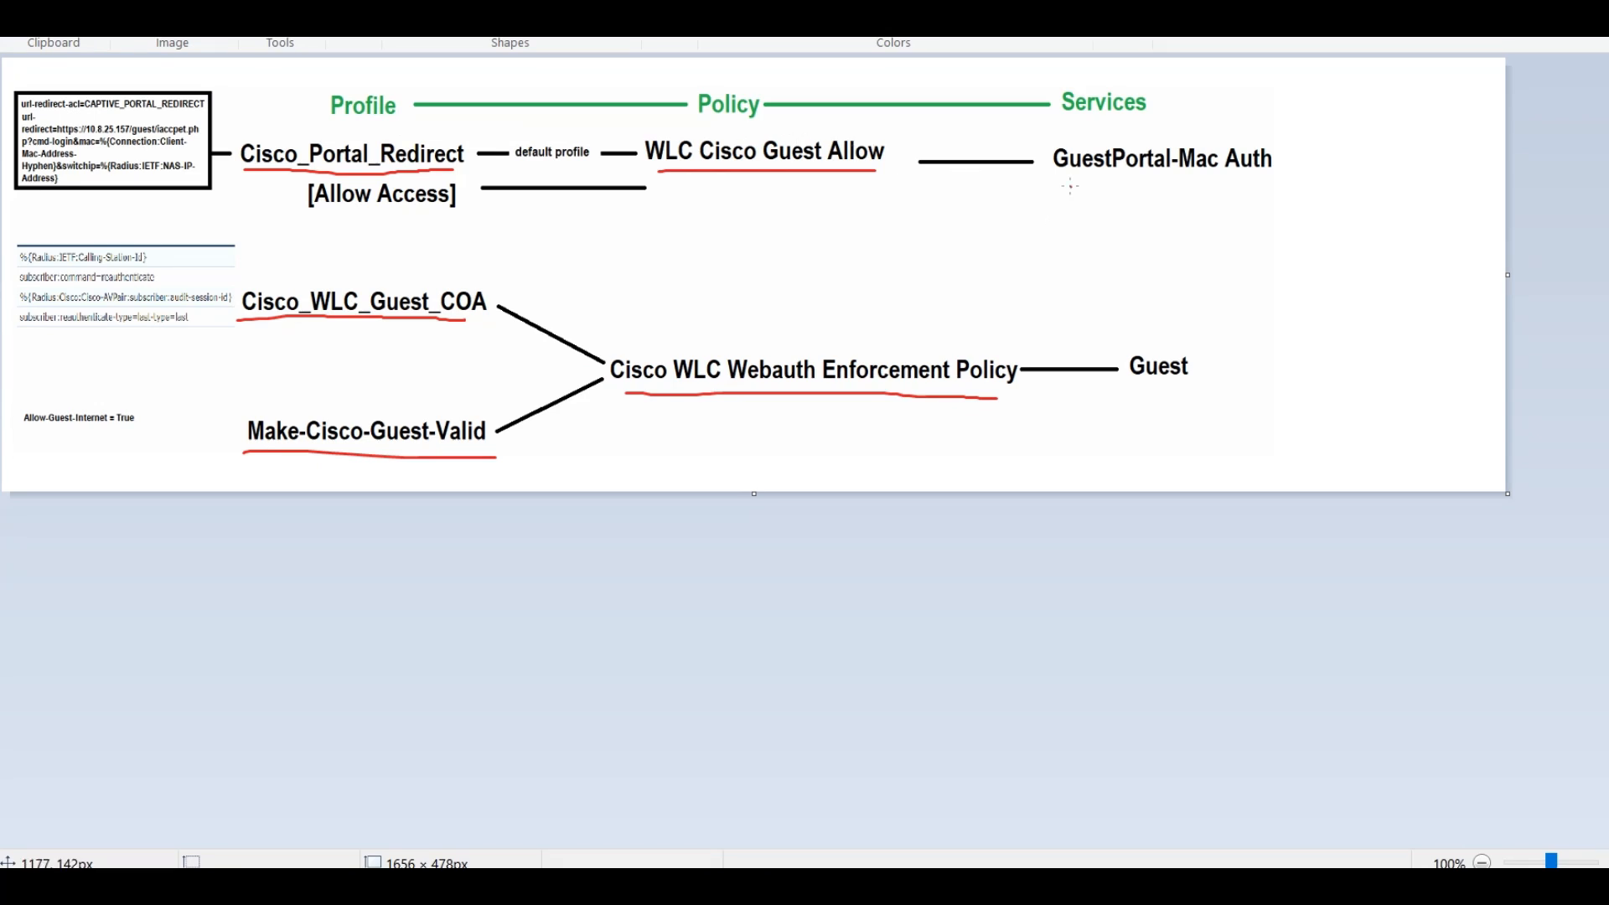
pyautogui.moveTo(1055, 178); pyautogui.dragTo(1305, 180)
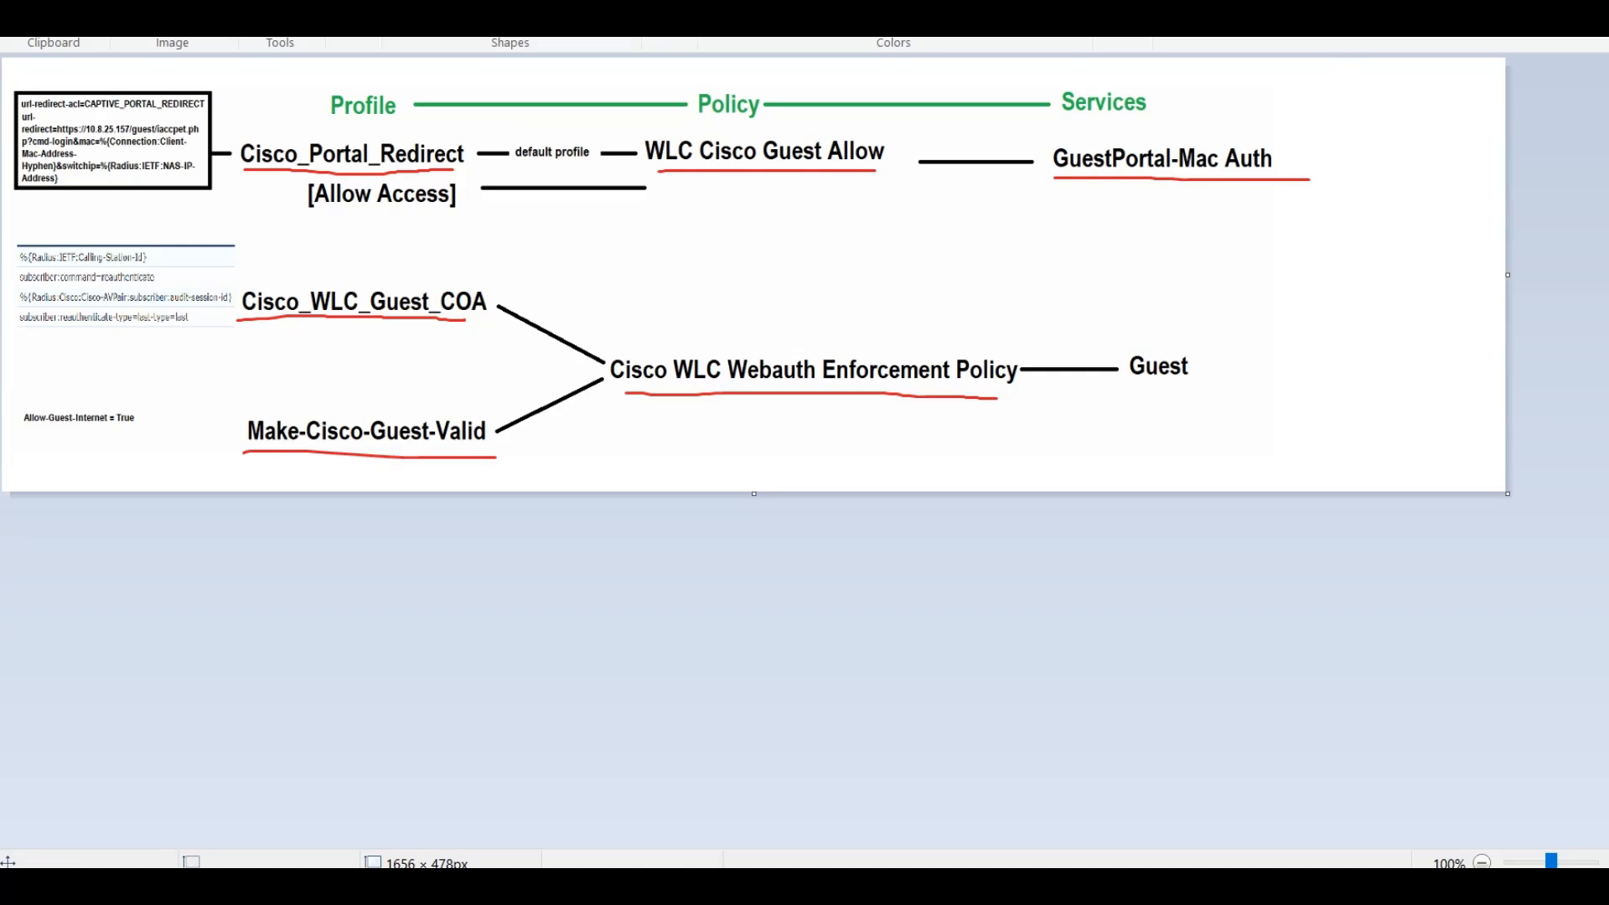
pyautogui.hotkey('alt', 'Tab')
# Disable the Cisco_DOT1X service
pyautogui.click(75, 230)
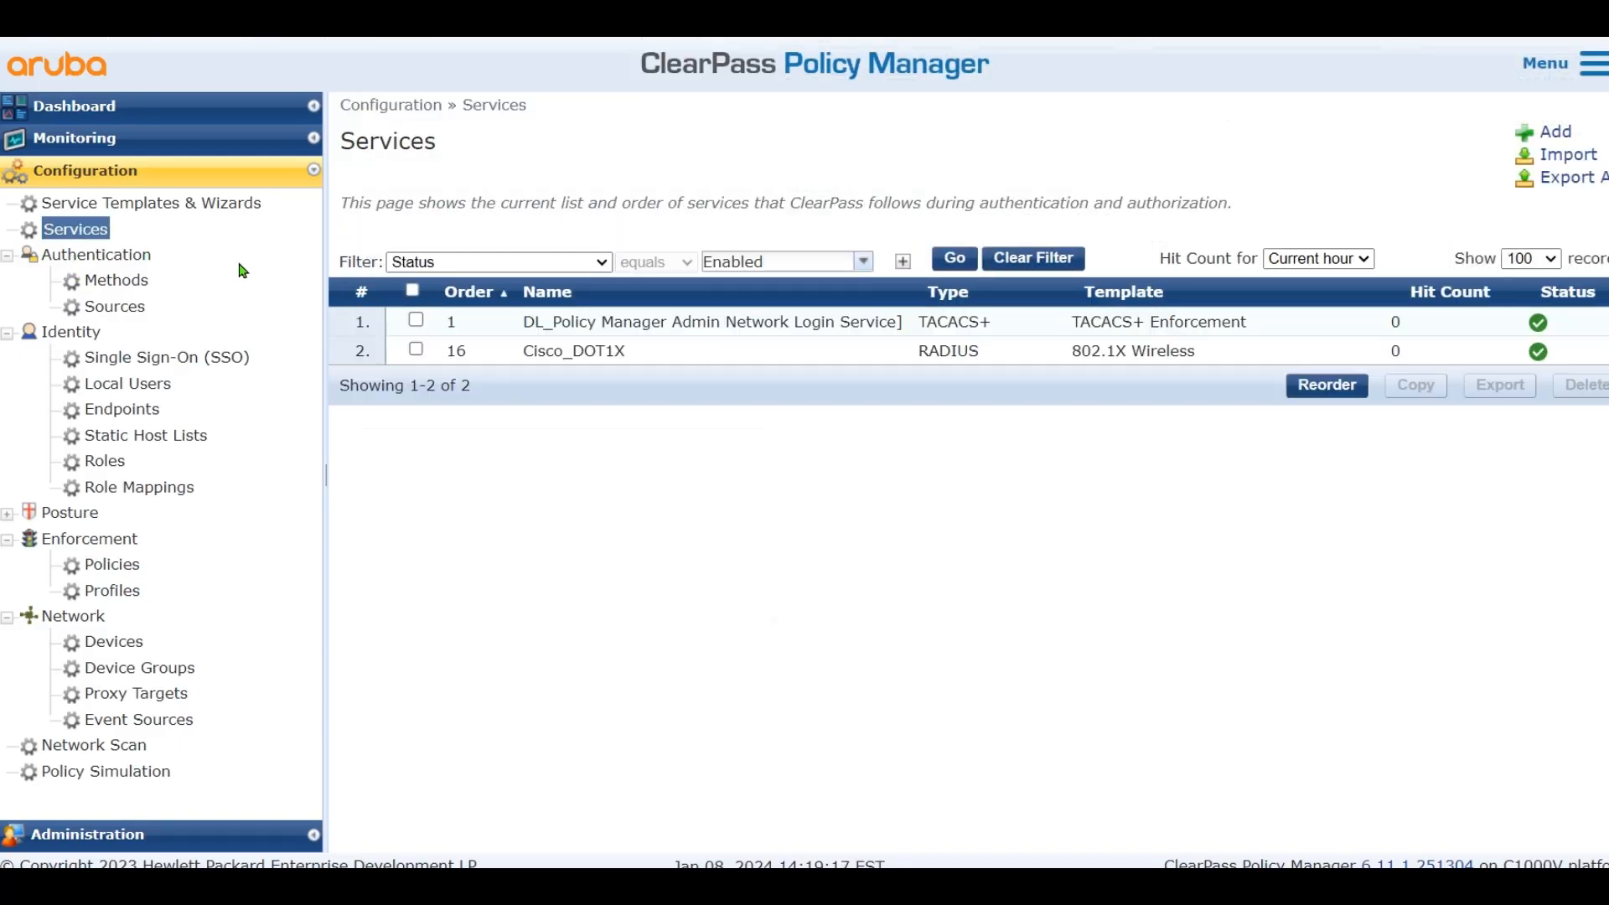
pyautogui.click(515, 352)
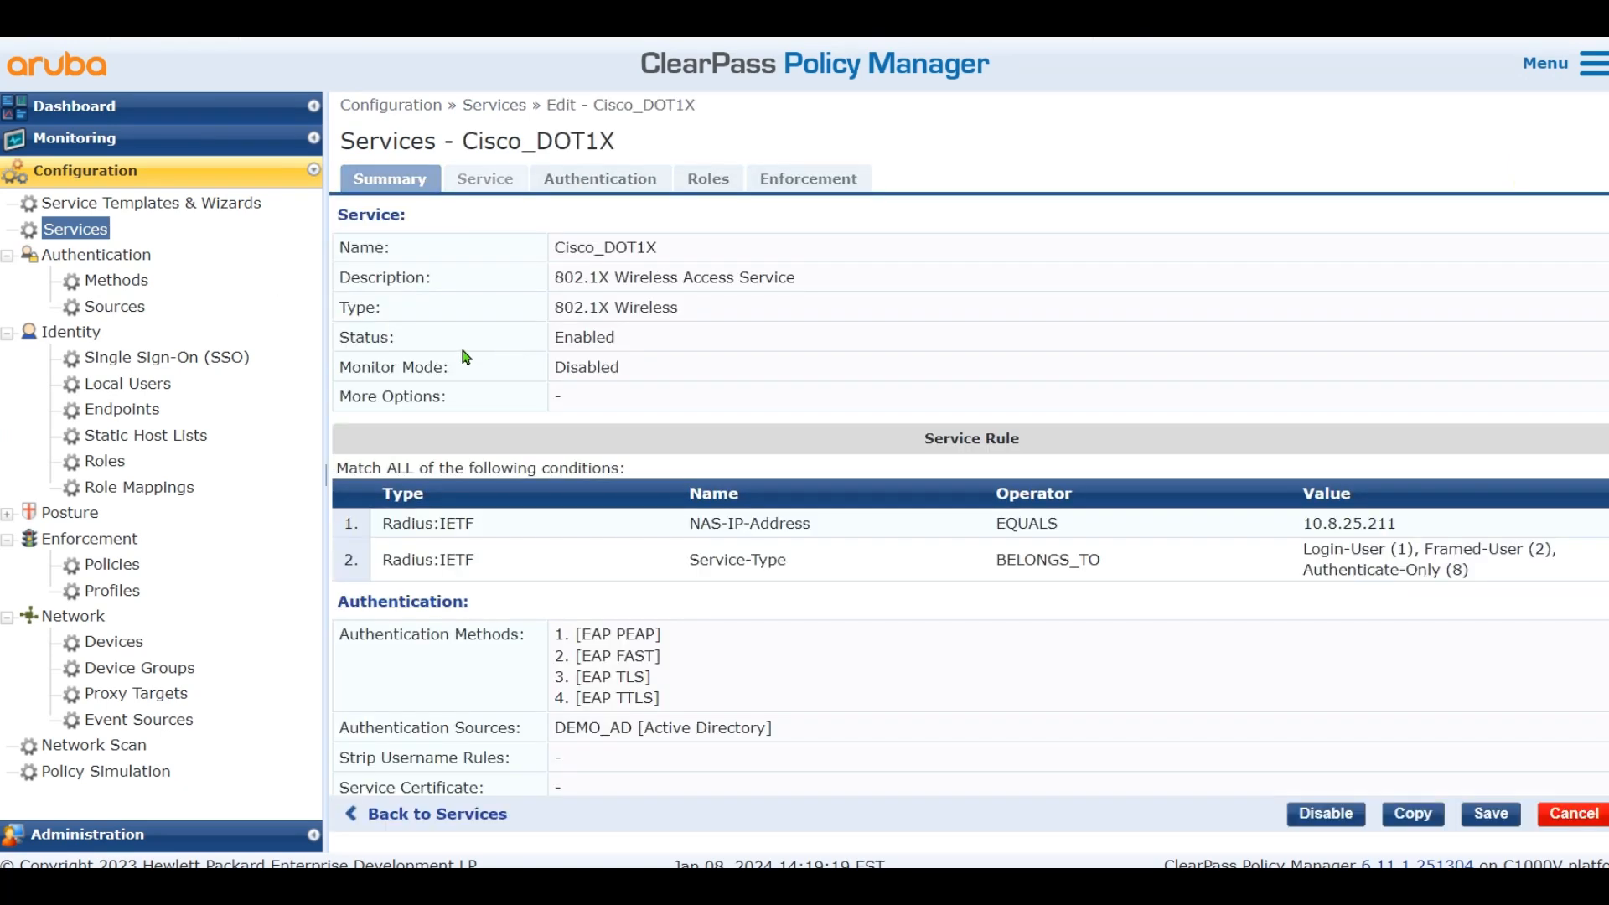
pyautogui.click(76, 228)
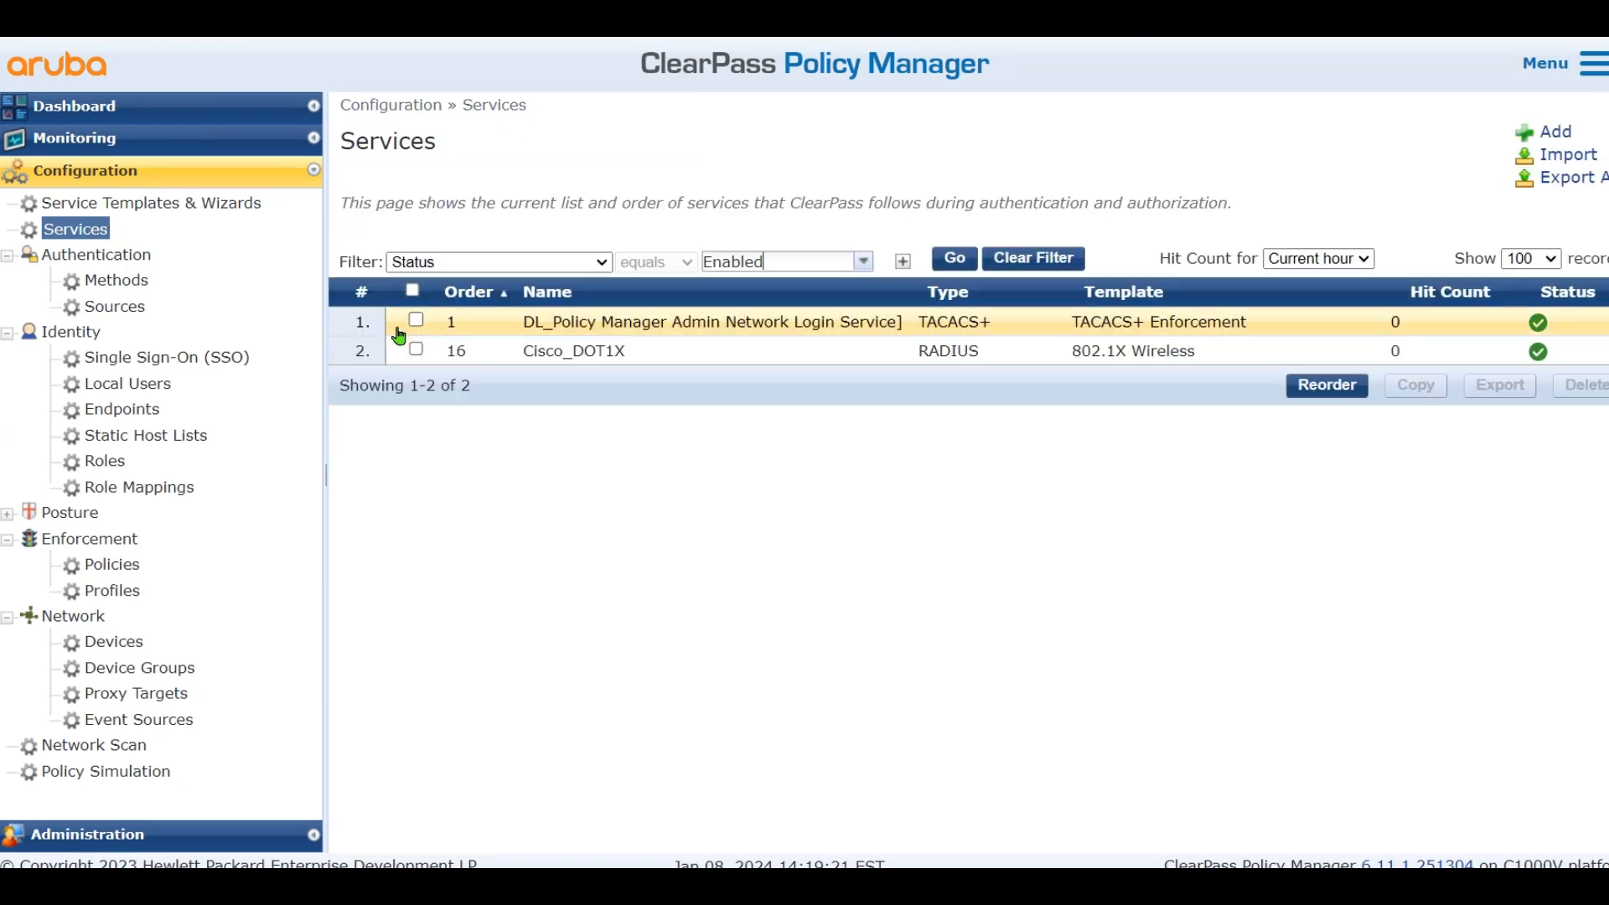
pyautogui.click(415, 350)
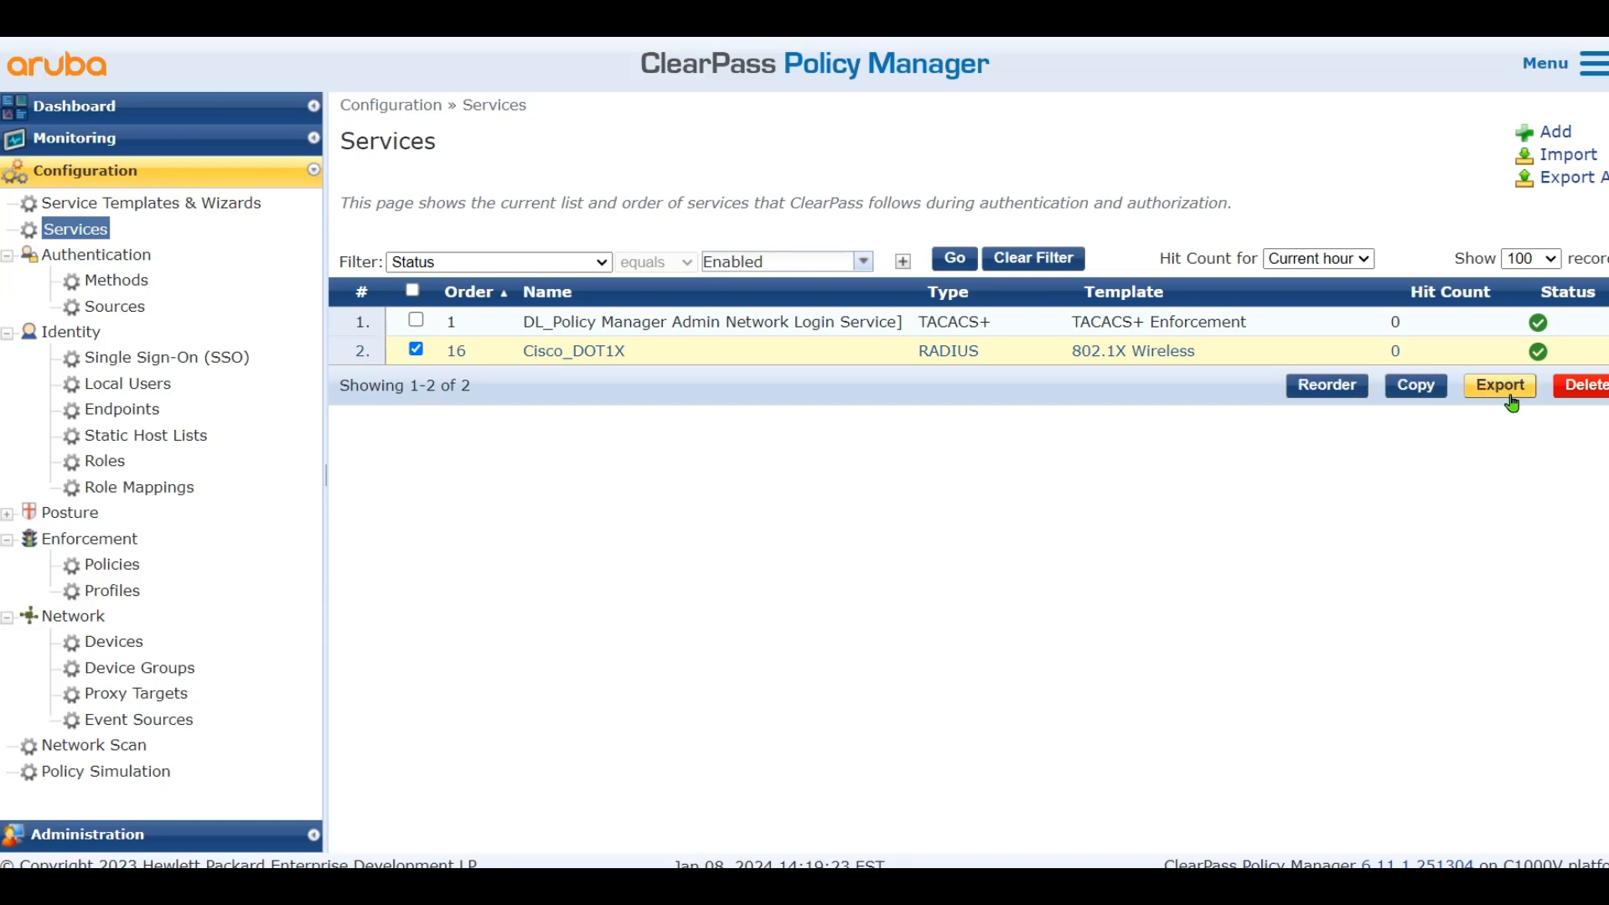
pyautogui.rightClick(1393, 356)
pyautogui.click(1421, 356)
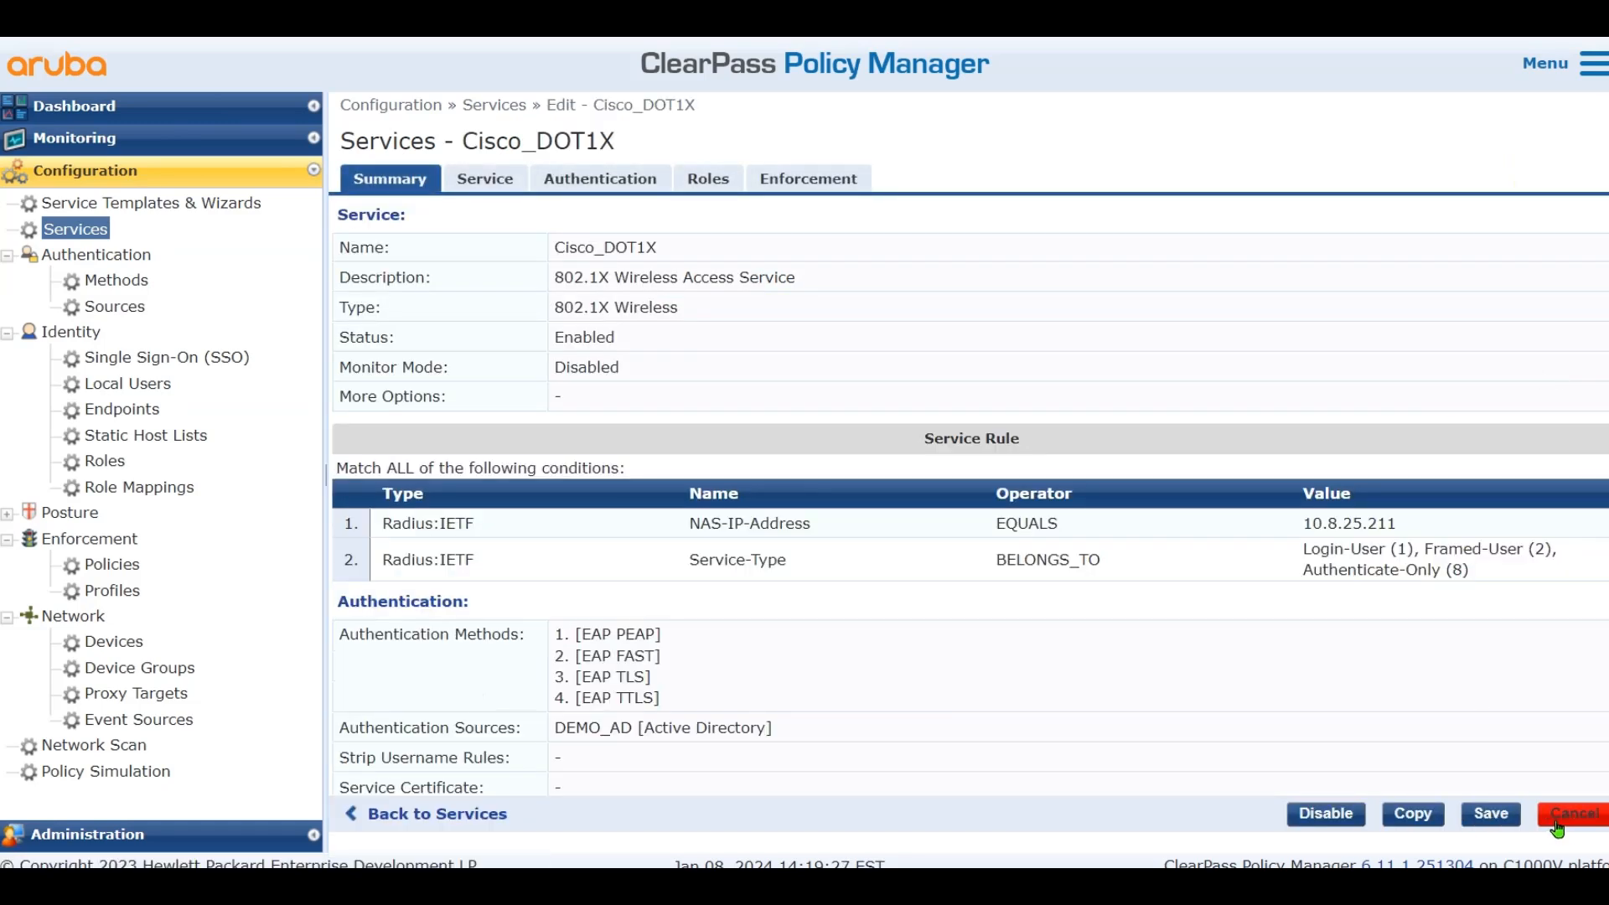
pyautogui.click(1325, 814)
pyautogui.click(1570, 814)
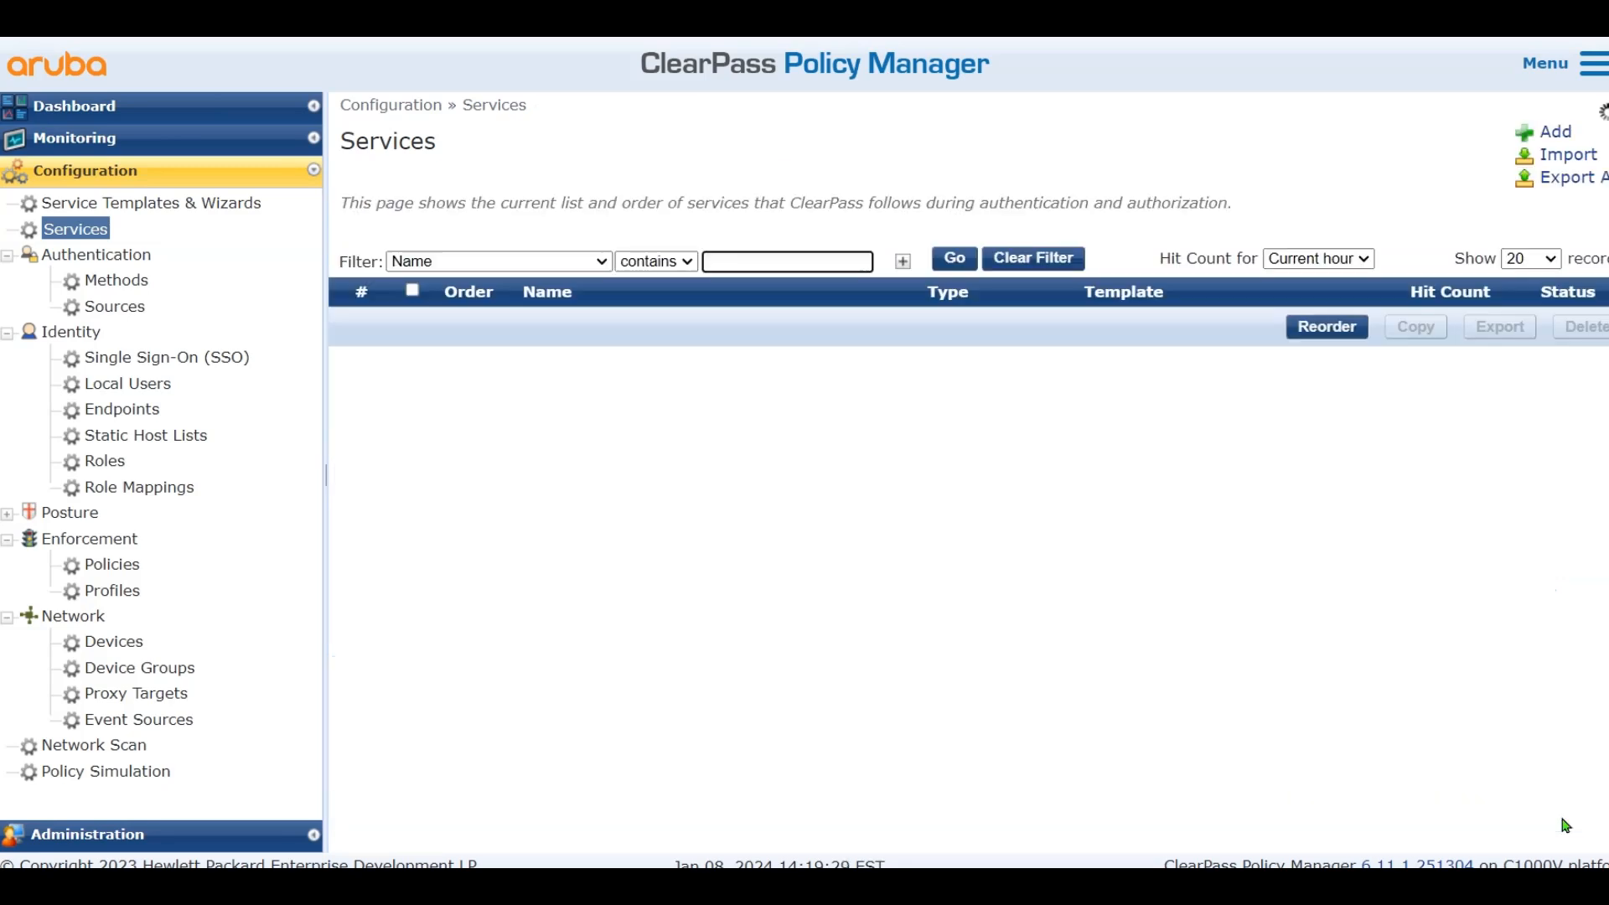
# Add a MAC Authentication service named GuestPortal-Mac Auth with Authorization and Profile Endpoints enabled
pyautogui.click(1546, 133)
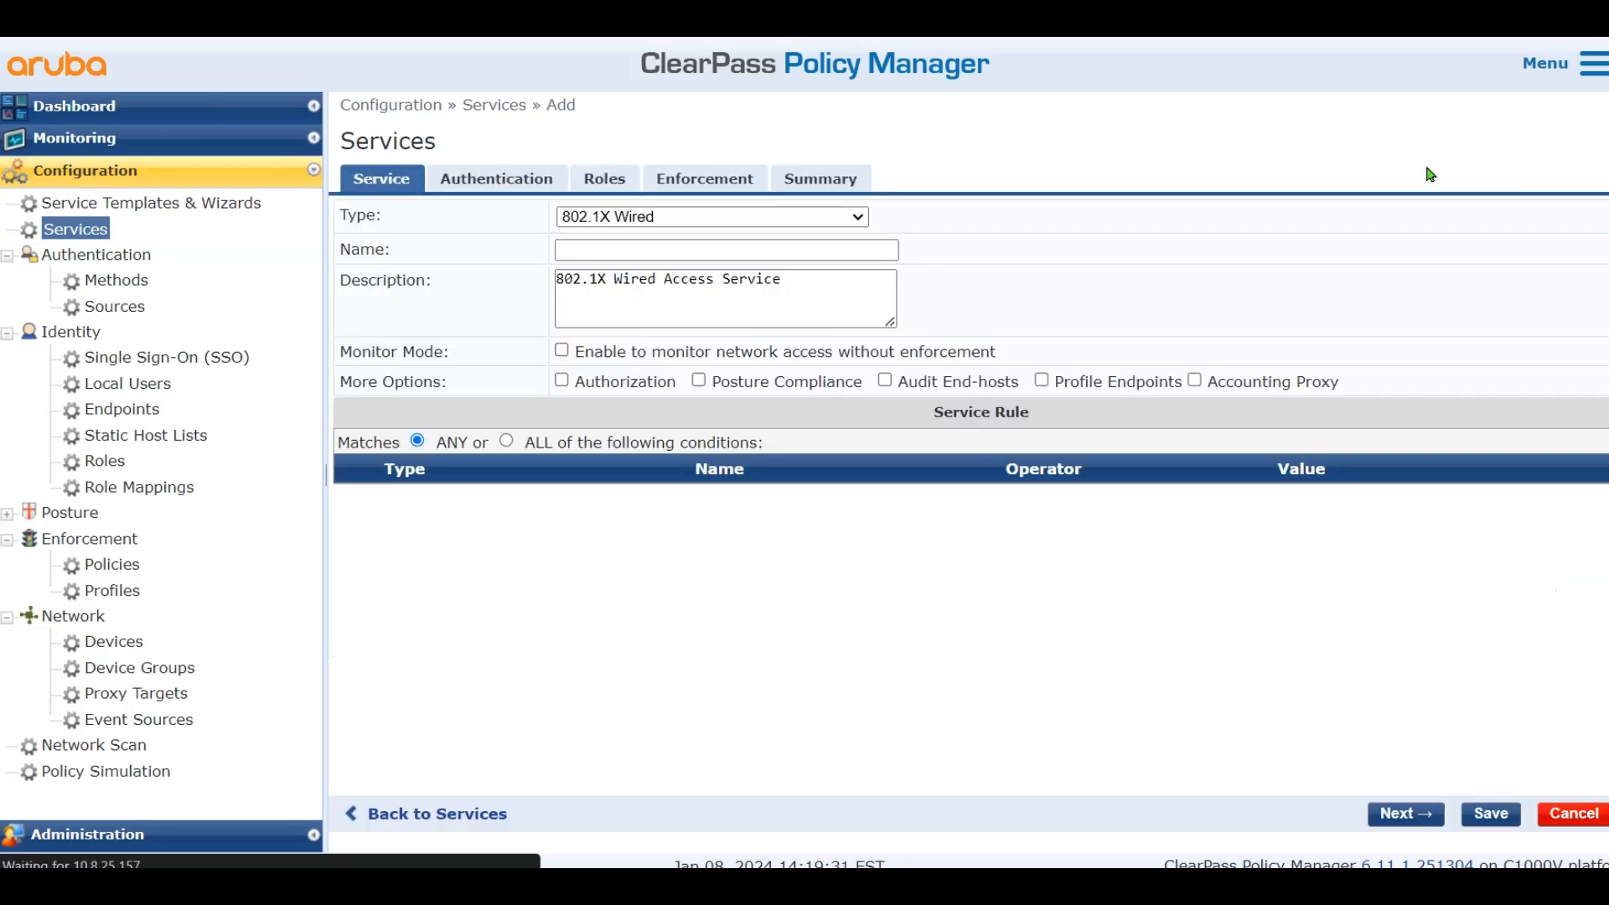
pyautogui.click(723, 220)
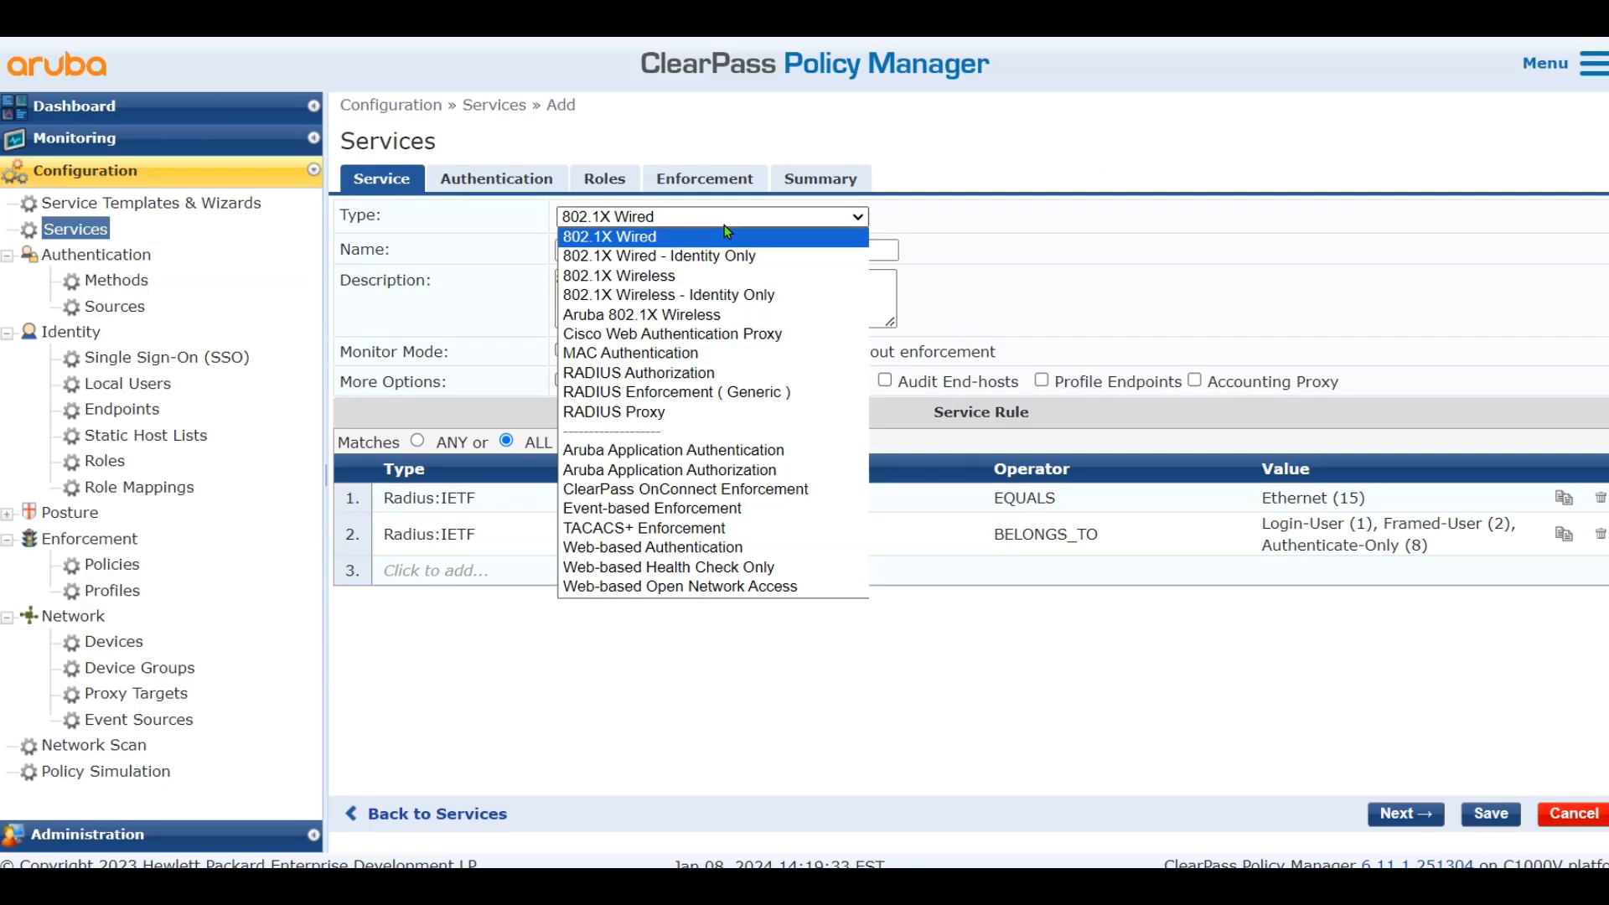
pyautogui.click(706, 353)
pyautogui.click(622, 243)
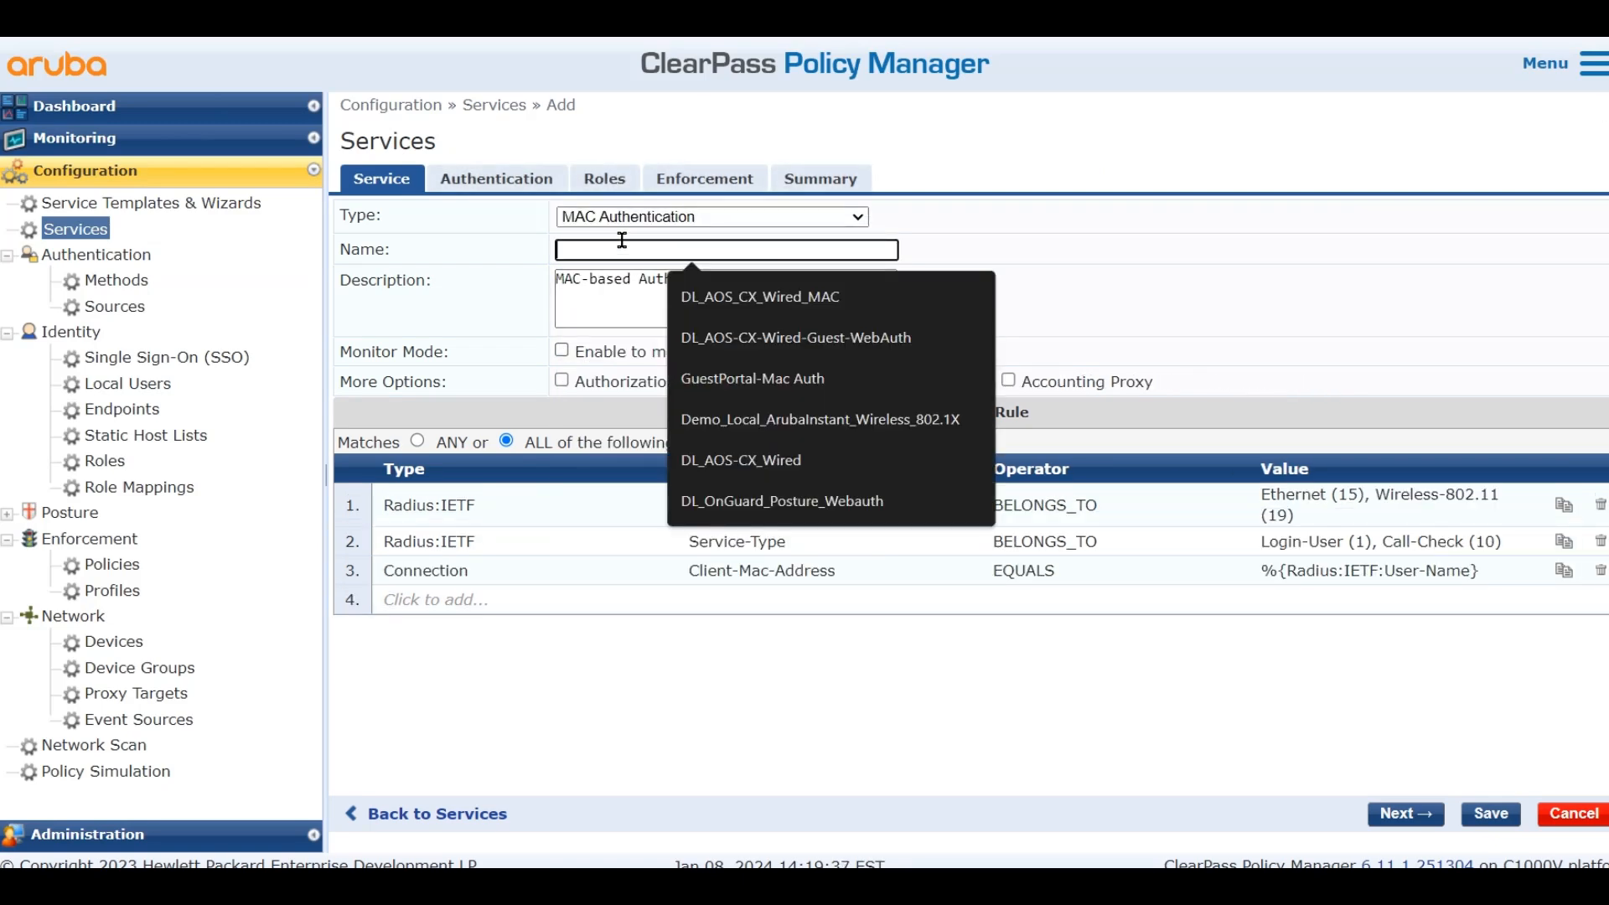
pyautogui.write('GuestPortal-Mac Auth')
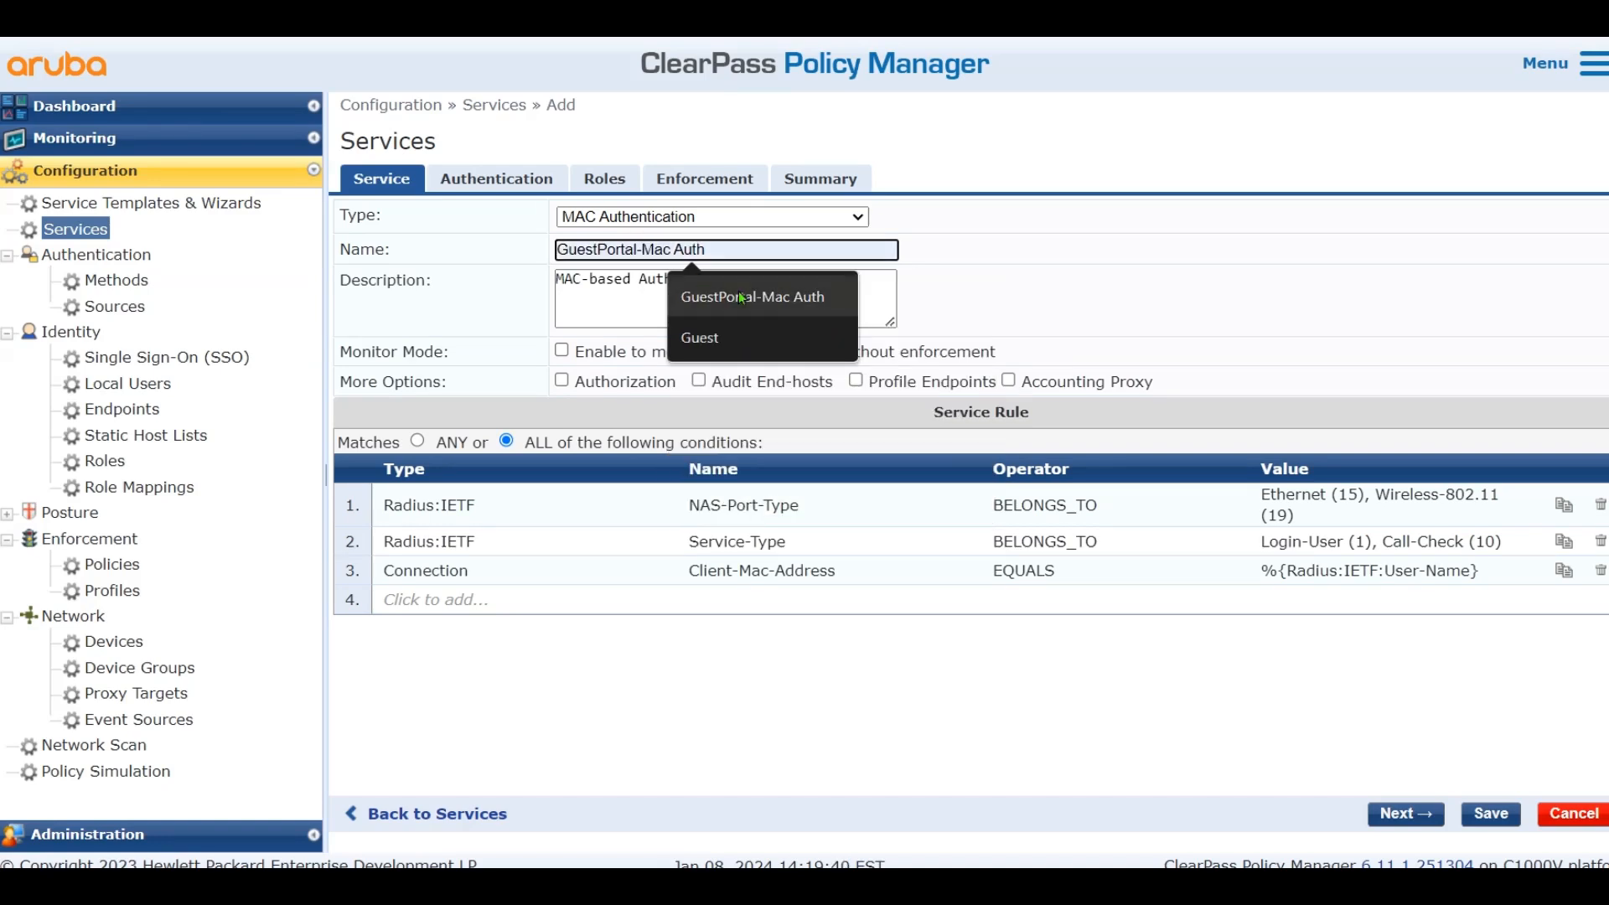
pyautogui.click(804, 295)
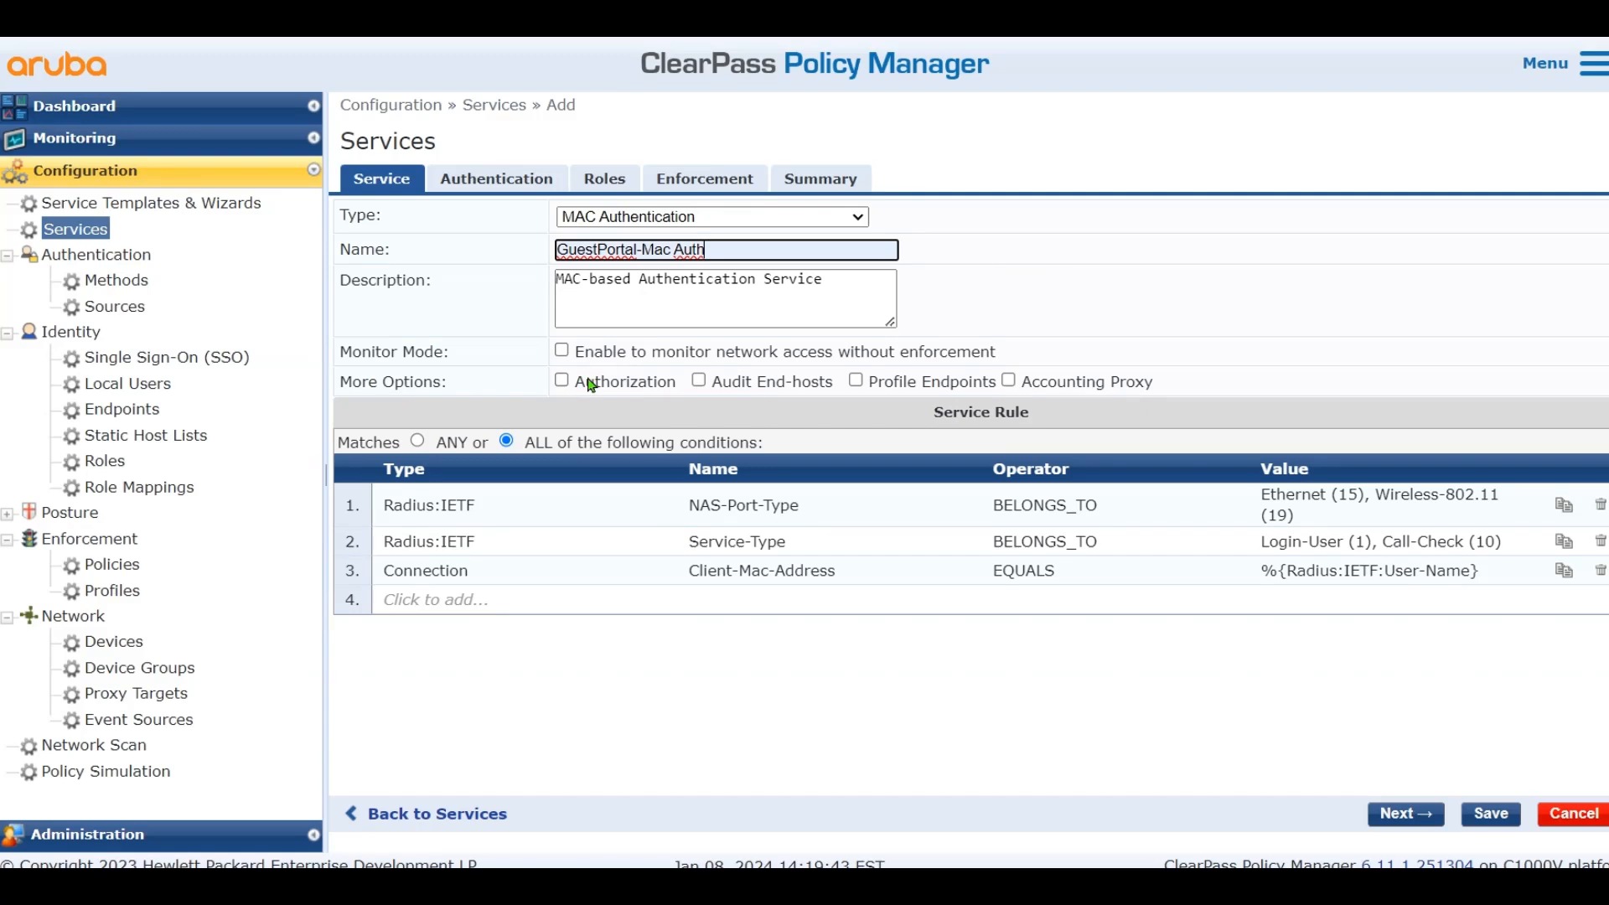
pyautogui.click(561, 380)
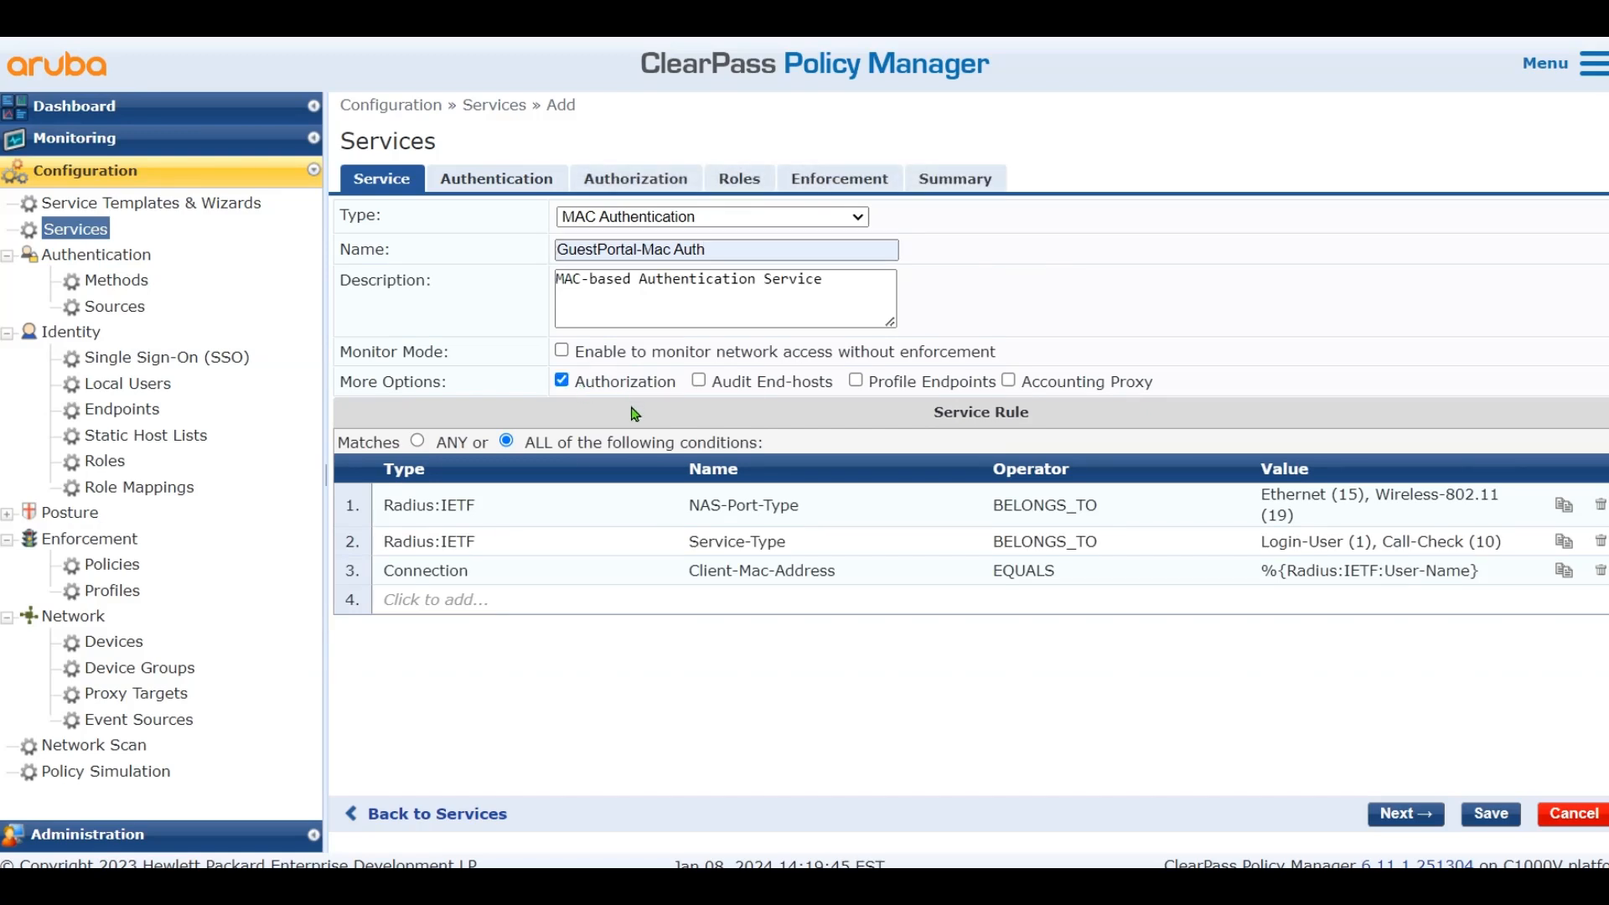
pyautogui.click(908, 389)
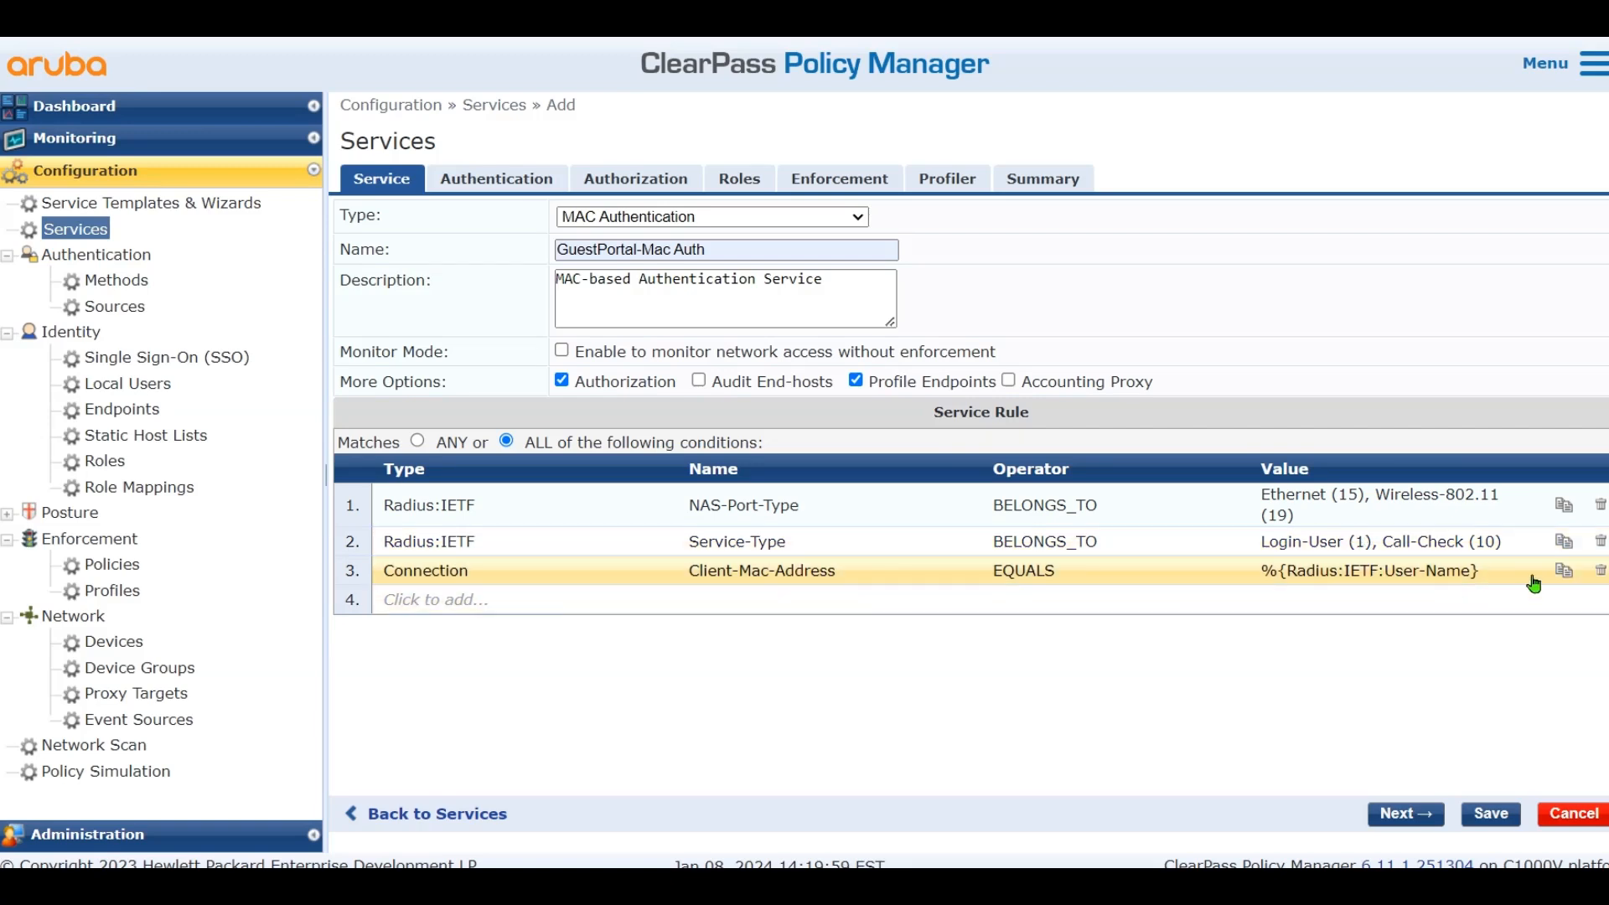
# Add a service rule Radius:Cisco Cisco-AVPair EQUALS cisco-wlan-ssid=Guest
pyautogui.click(511, 600)
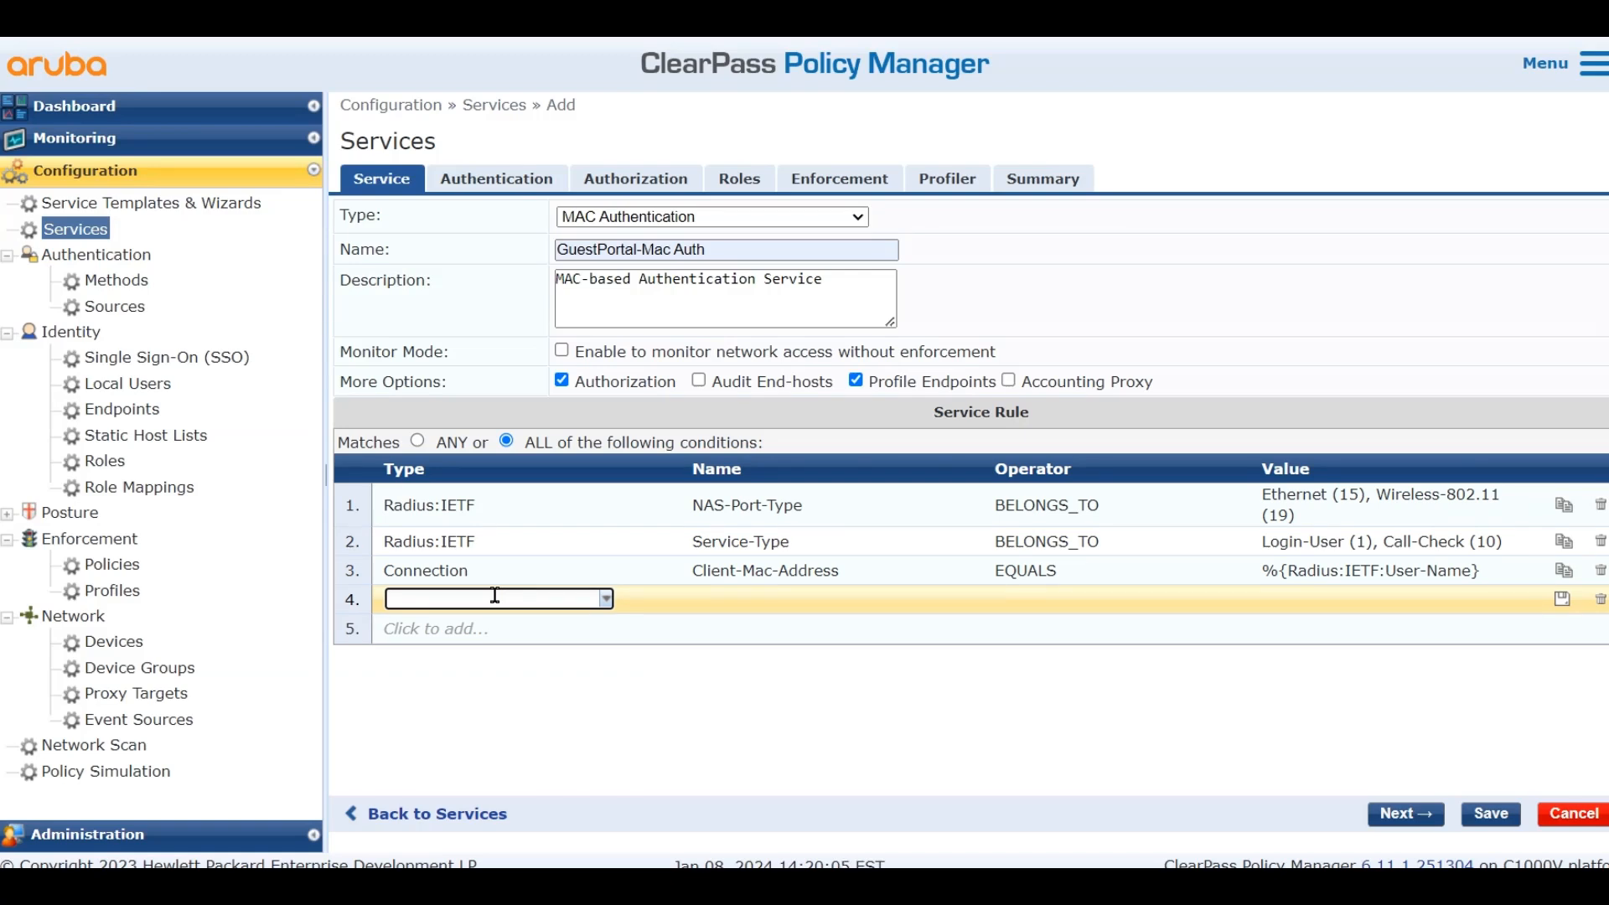
pyautogui.write('ra')
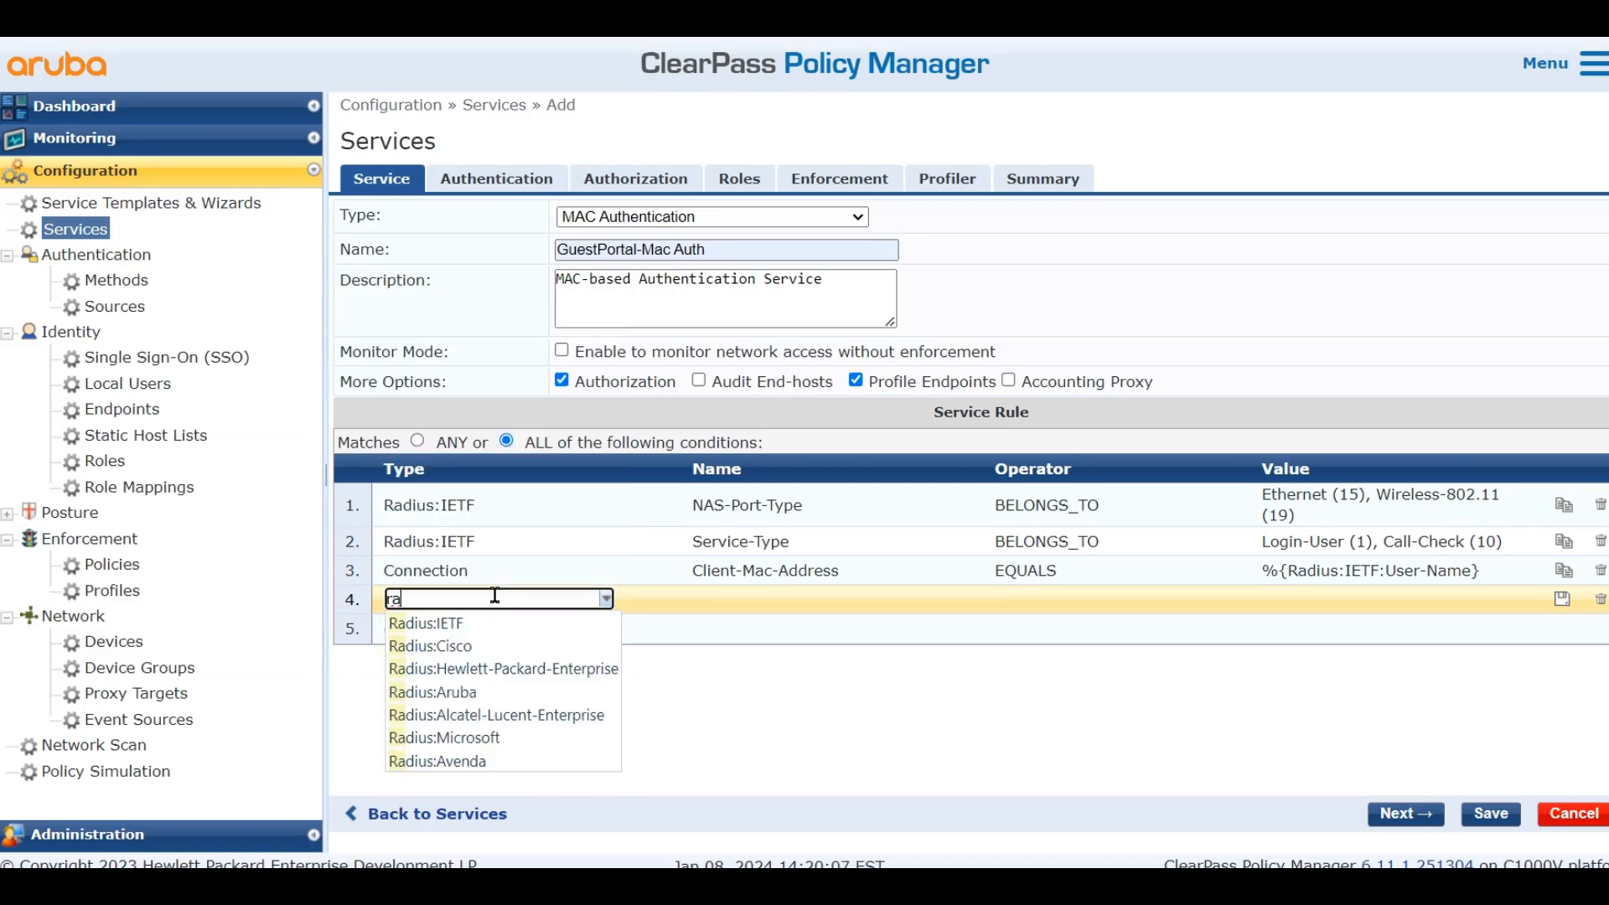
pyautogui.click(494, 646)
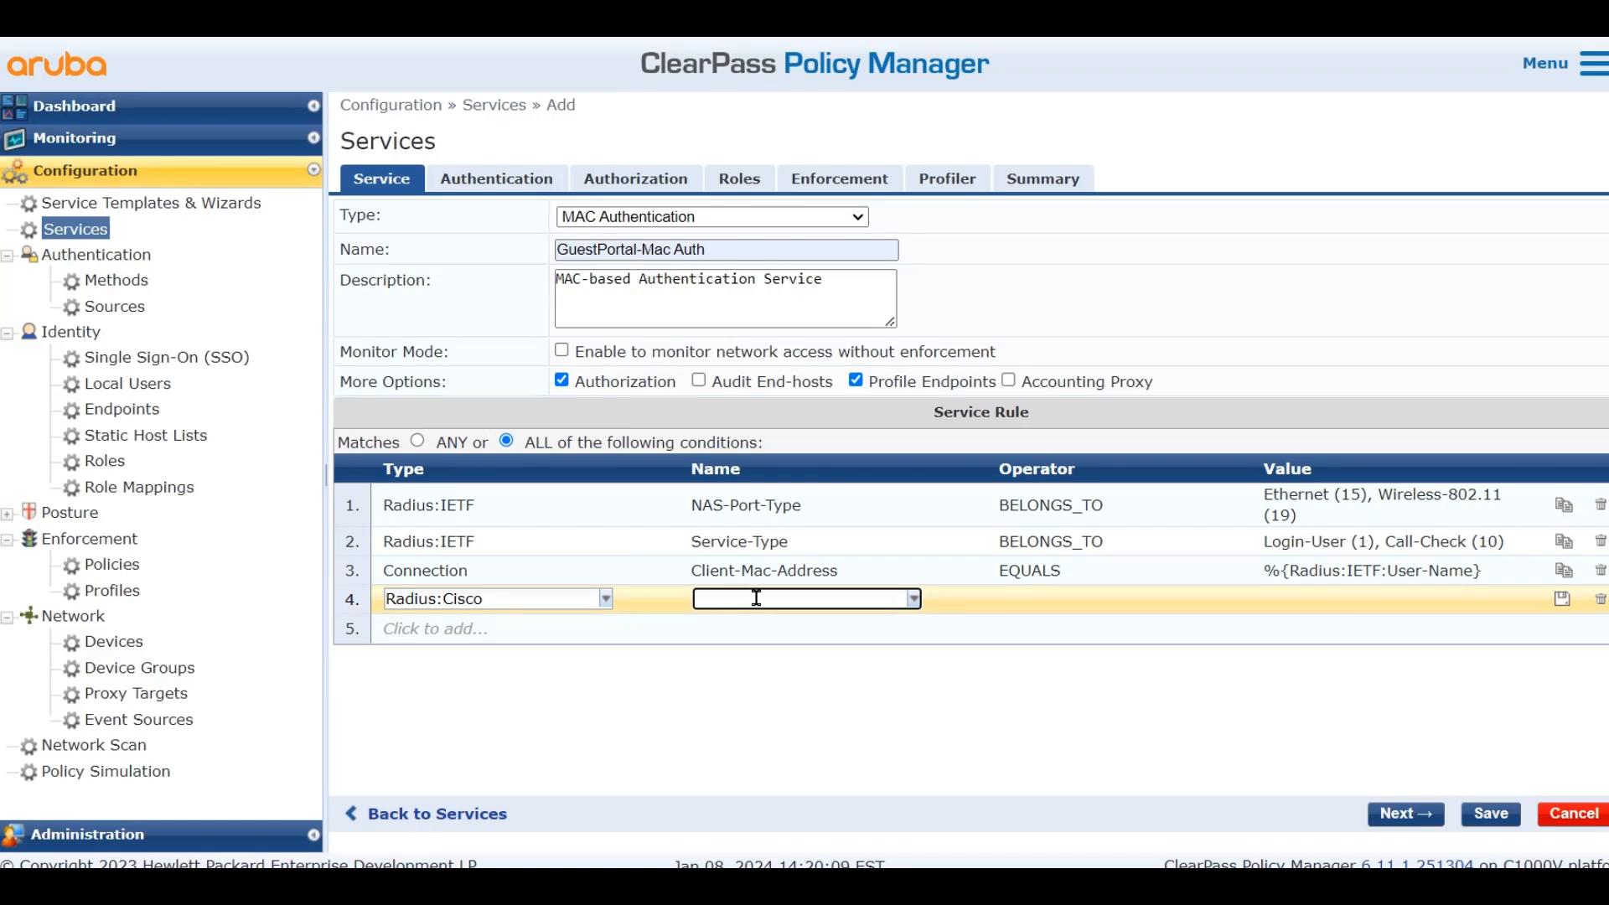
pyautogui.write('cisco')
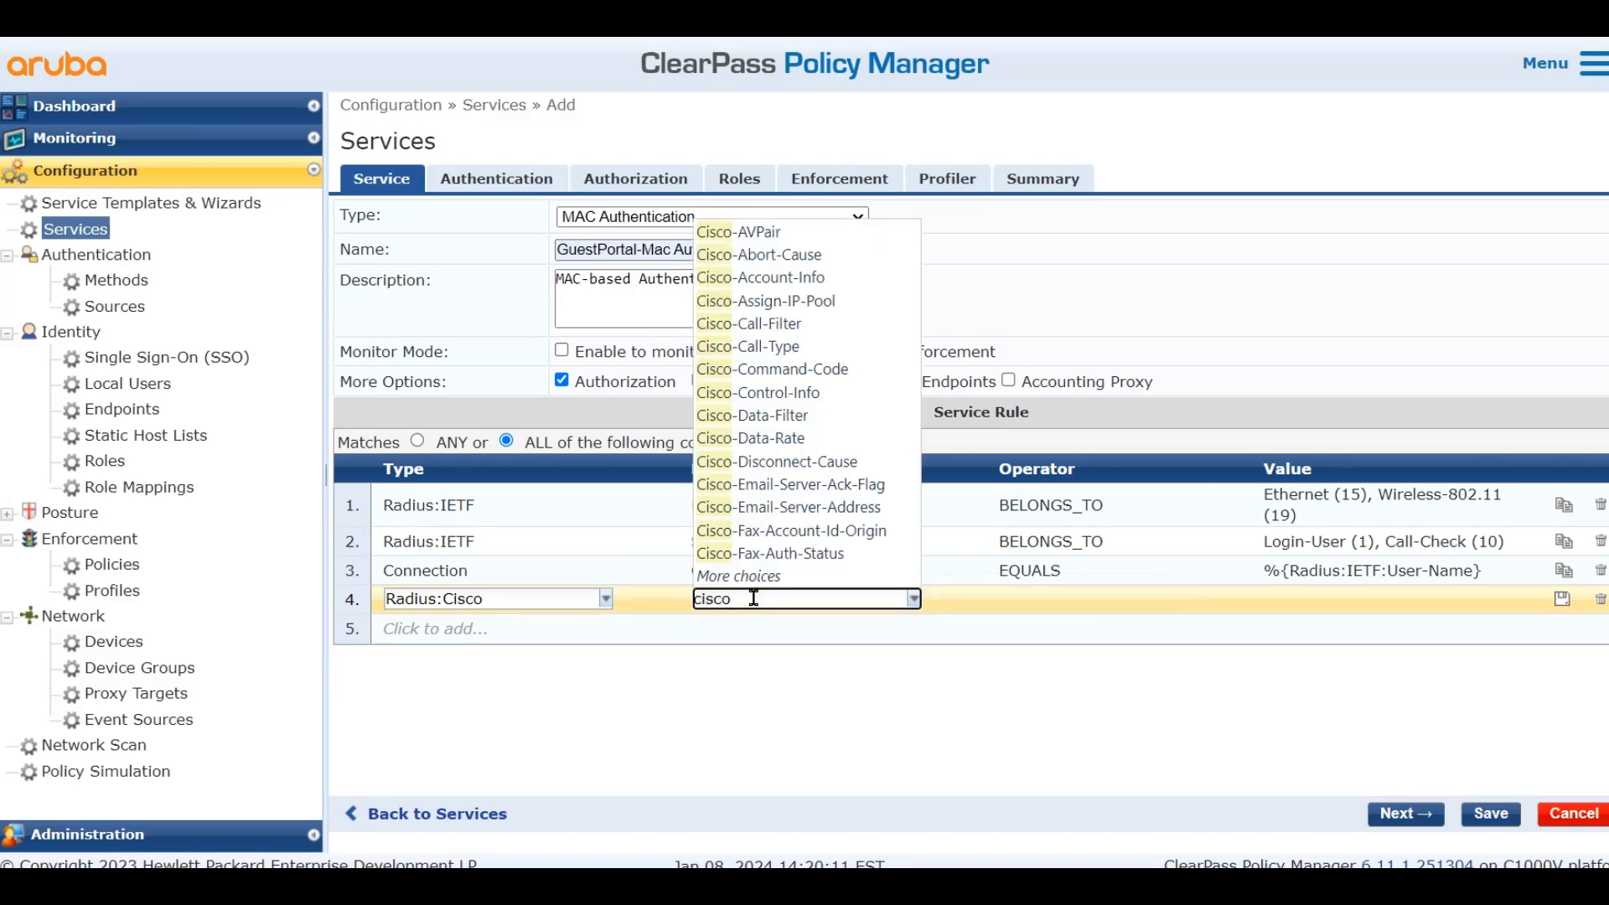
pyautogui.click(792, 233)
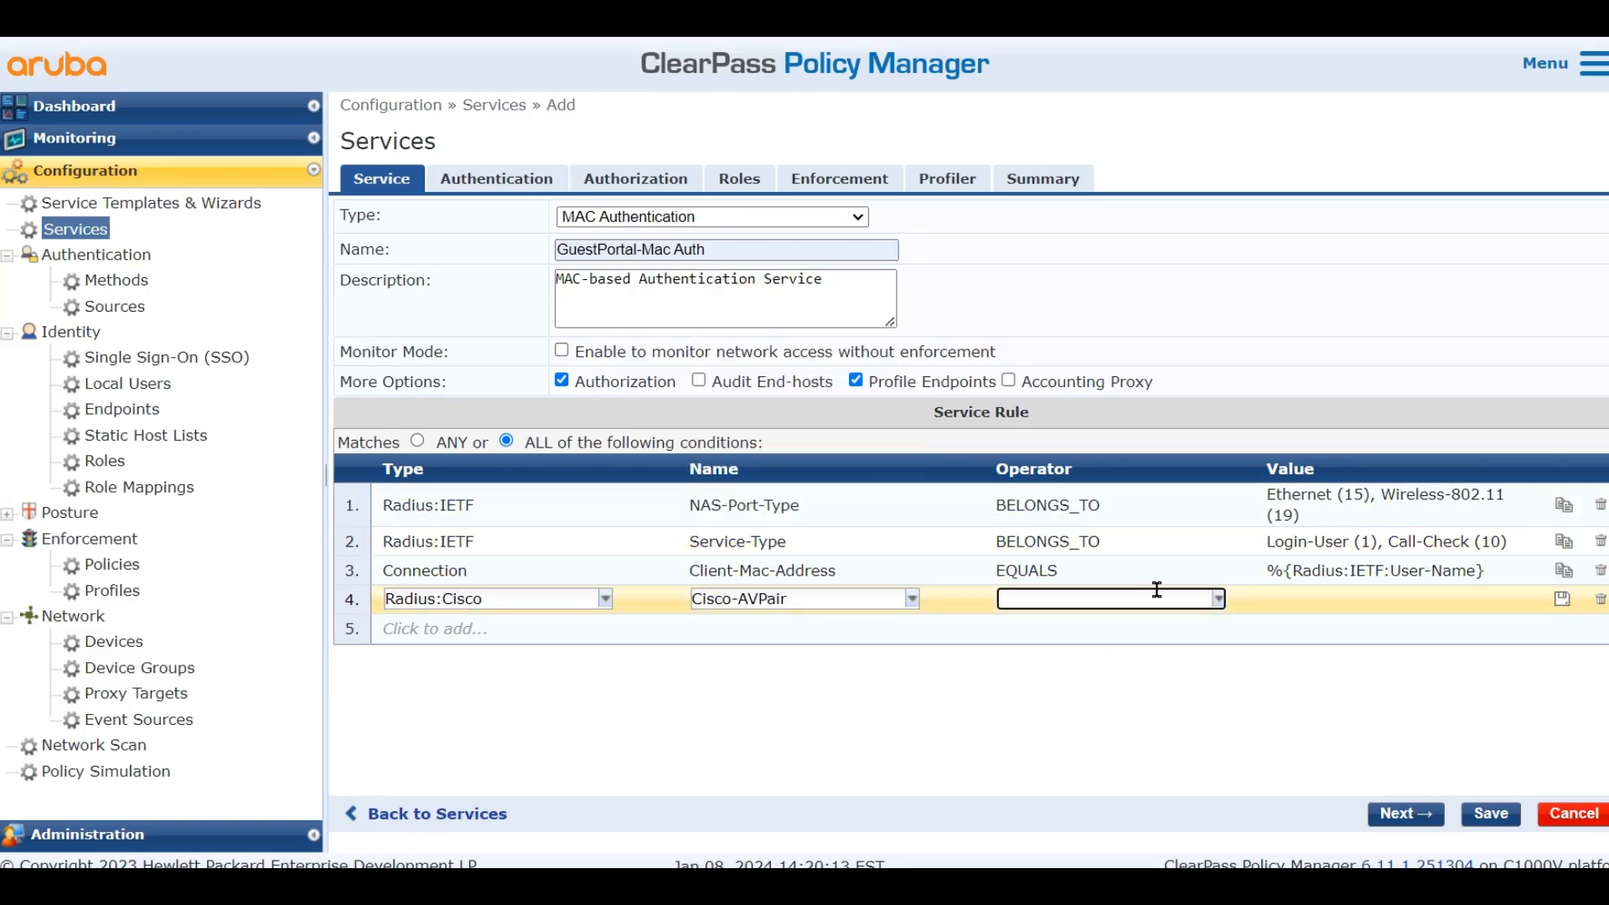
pyautogui.click(1217, 598)
pyautogui.click(1089, 233)
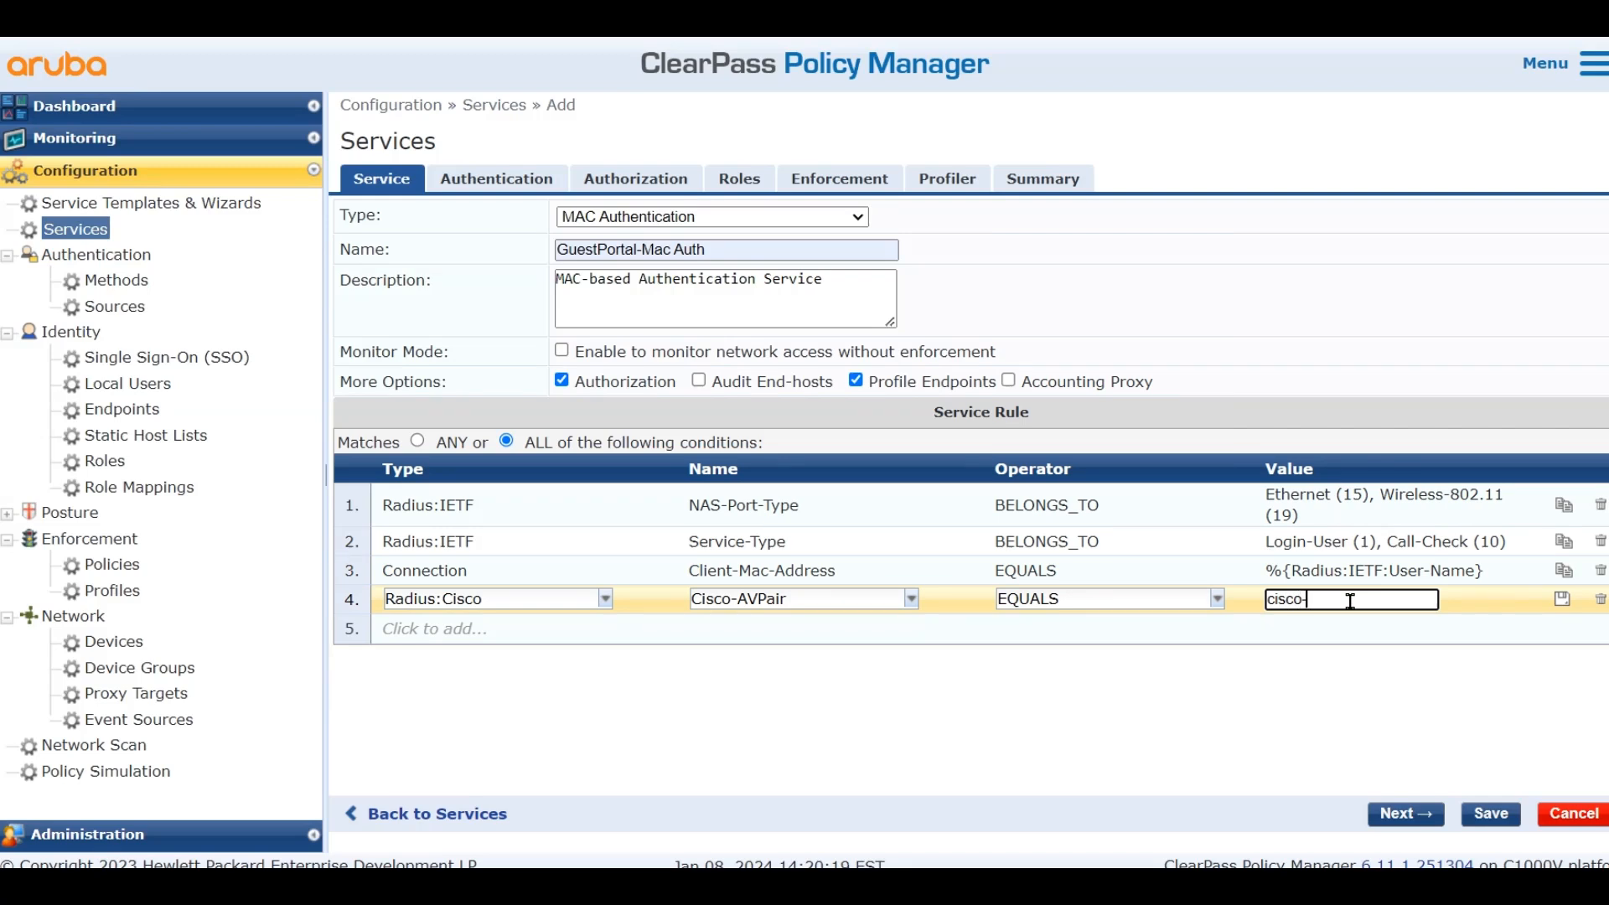
pyautogui.write('cisco-wlan-ssid=Guest')
pyautogui.click(1560, 600)
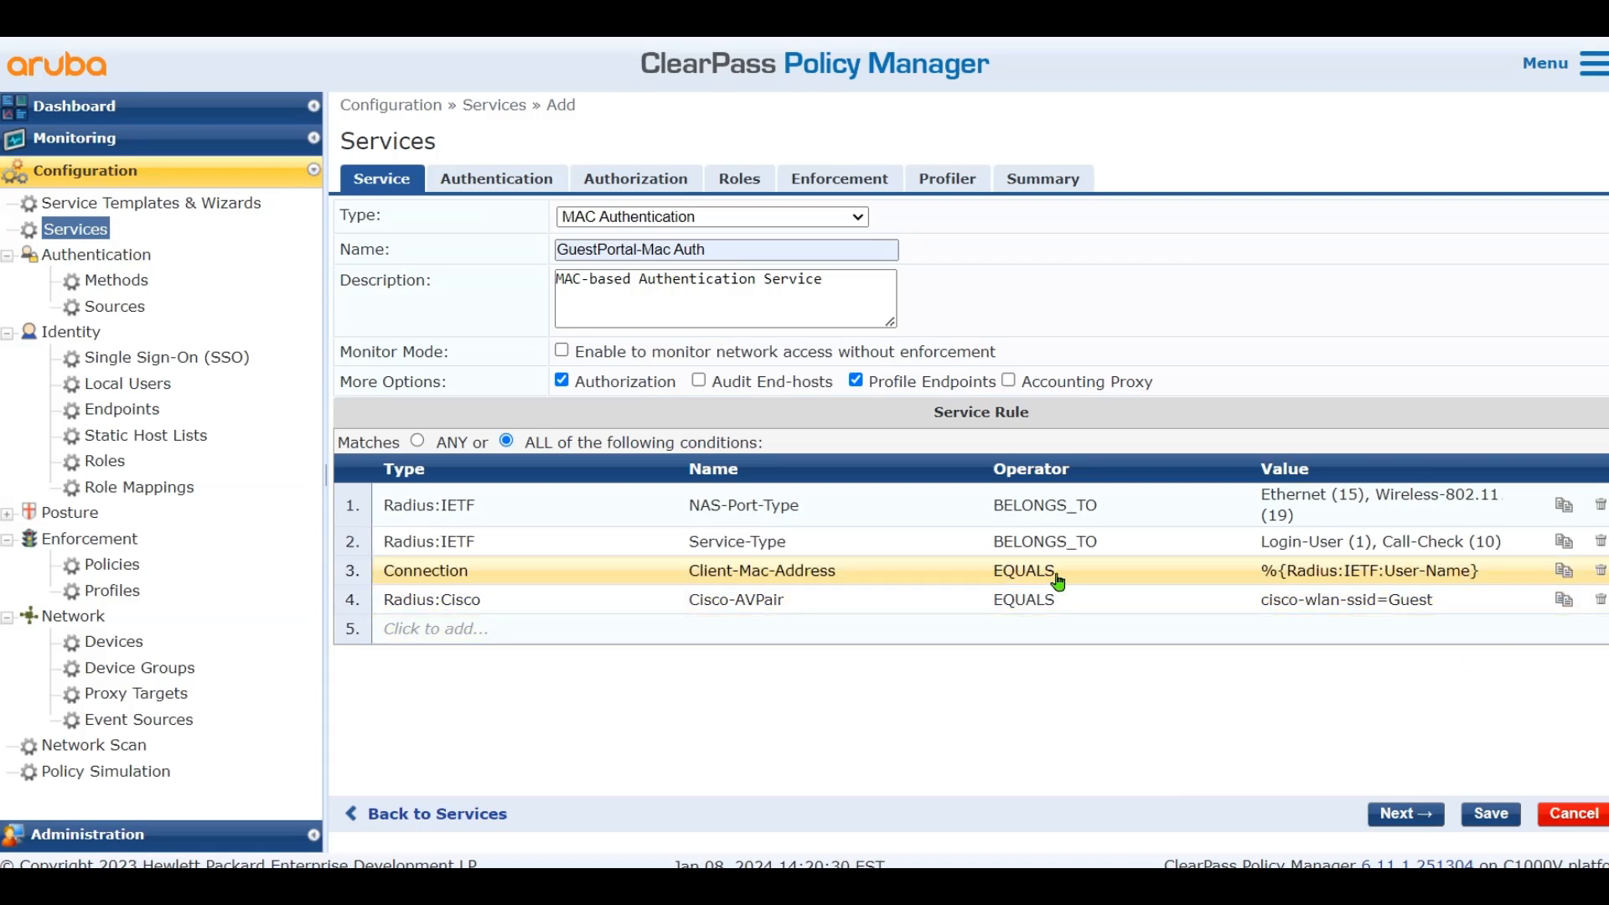
pyautogui.click(486, 186)
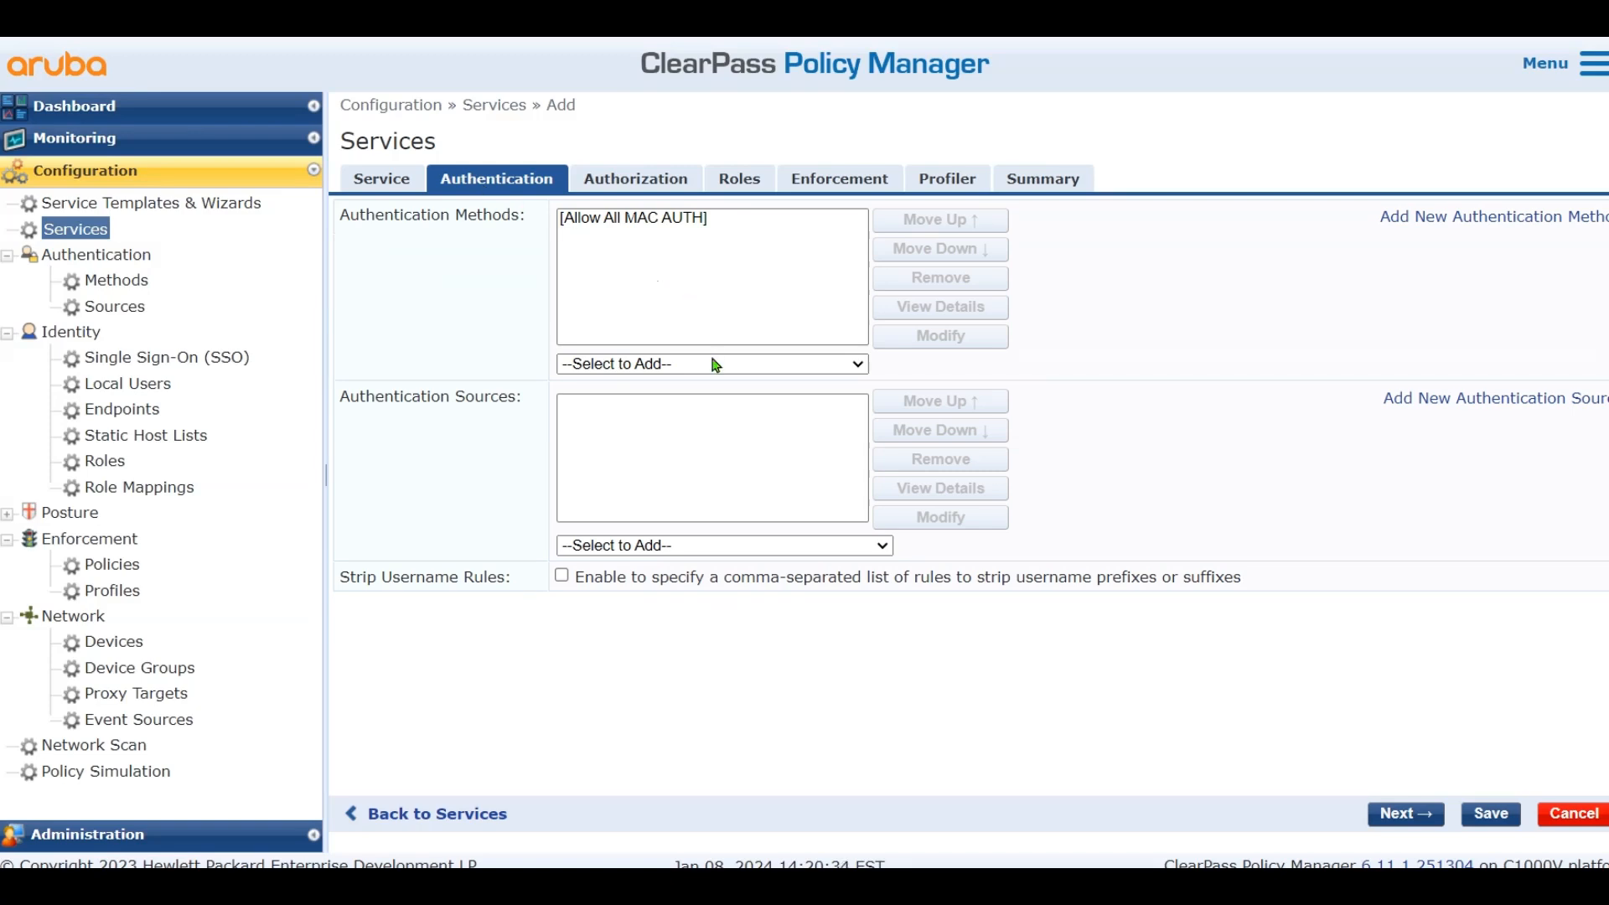
# Add Endpoints Repository and Guest User Repository as authentication sources
pyautogui.click(701, 547)
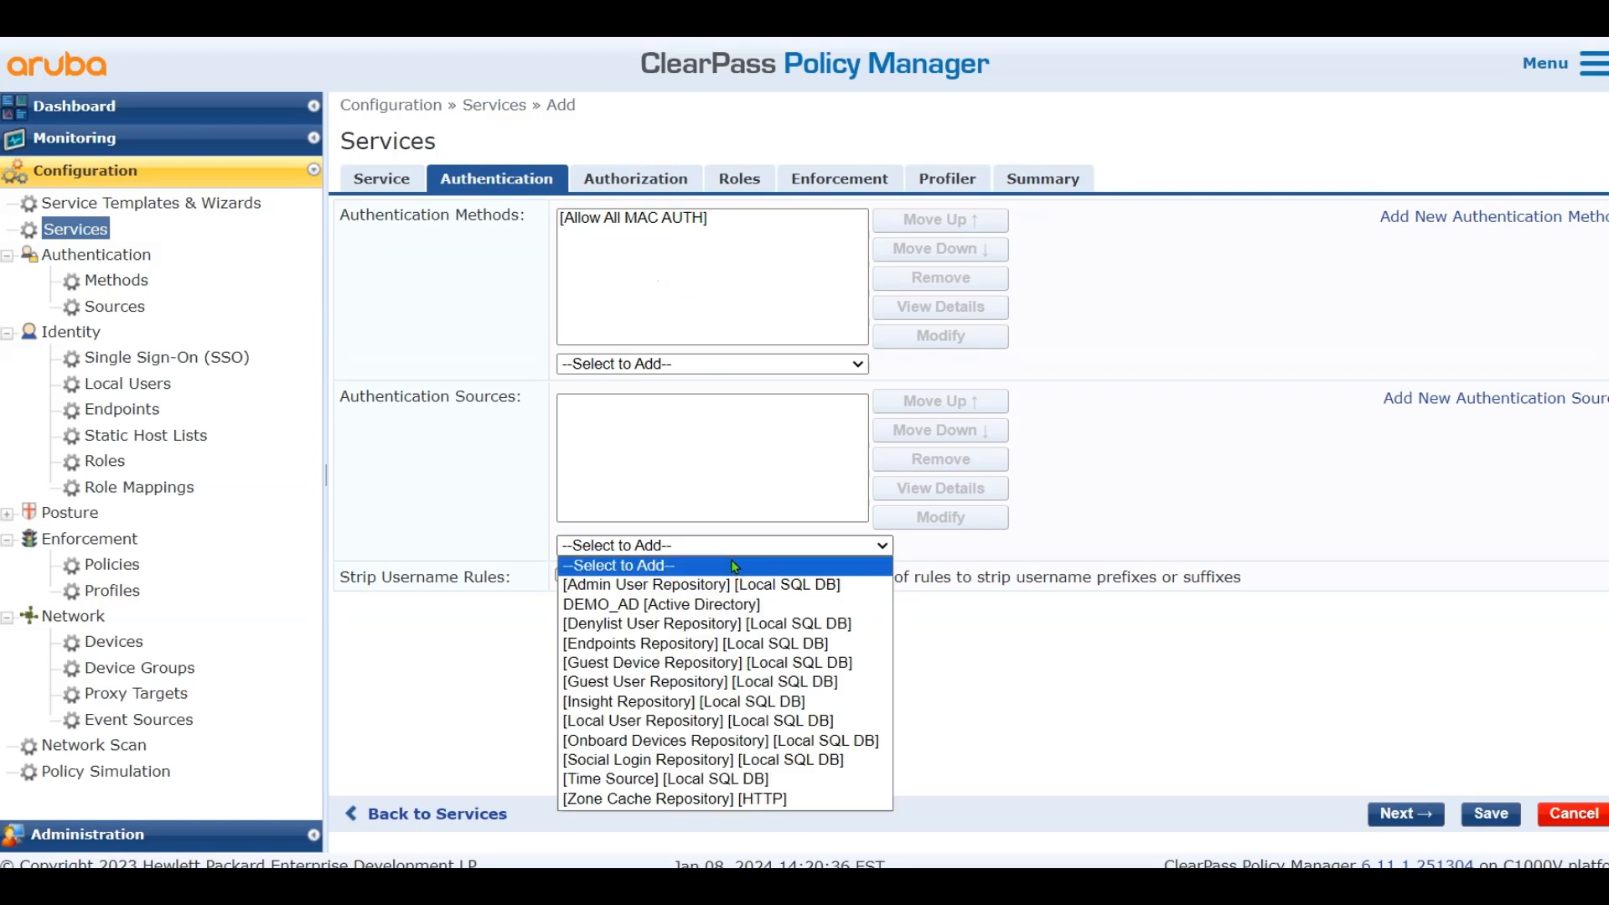
pyautogui.click(729, 643)
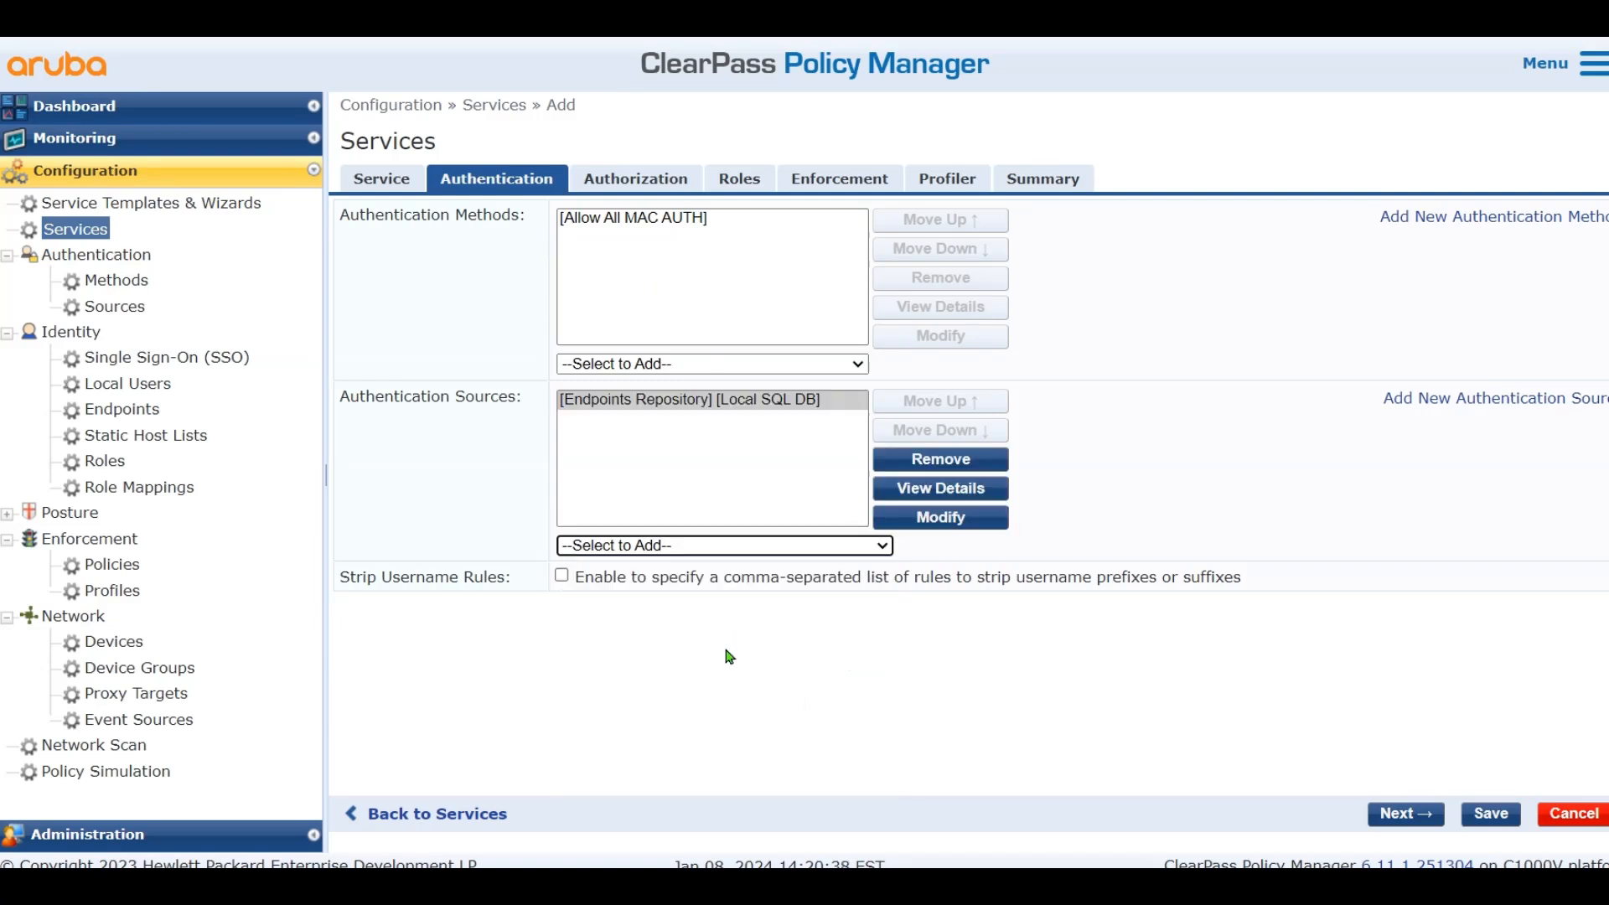
pyautogui.click(724, 546)
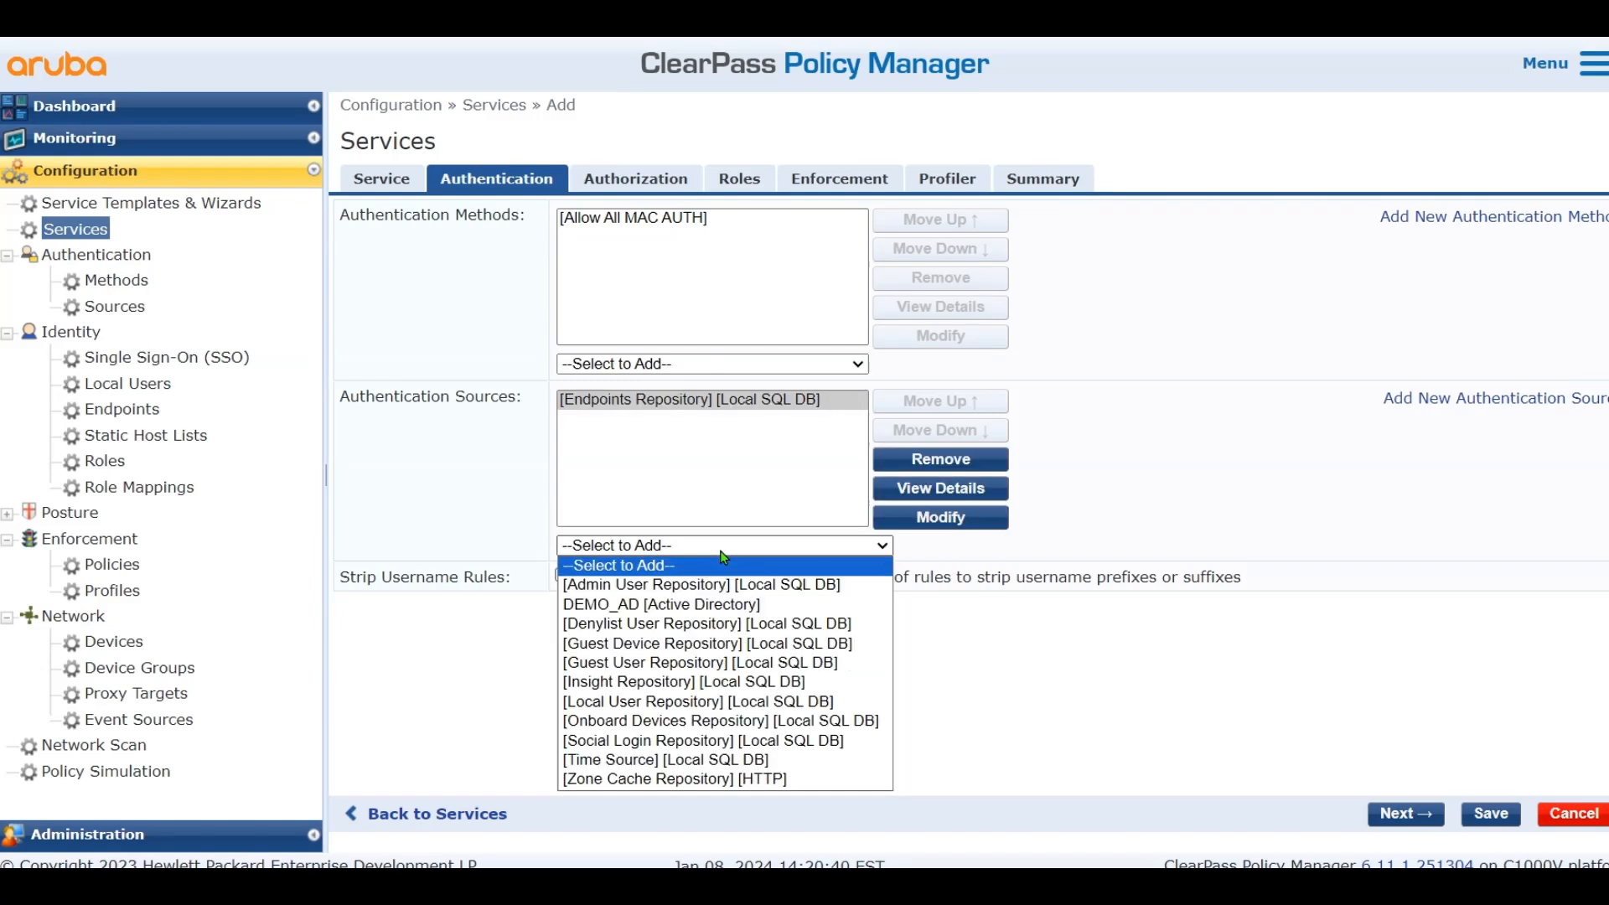
pyautogui.click(692, 664)
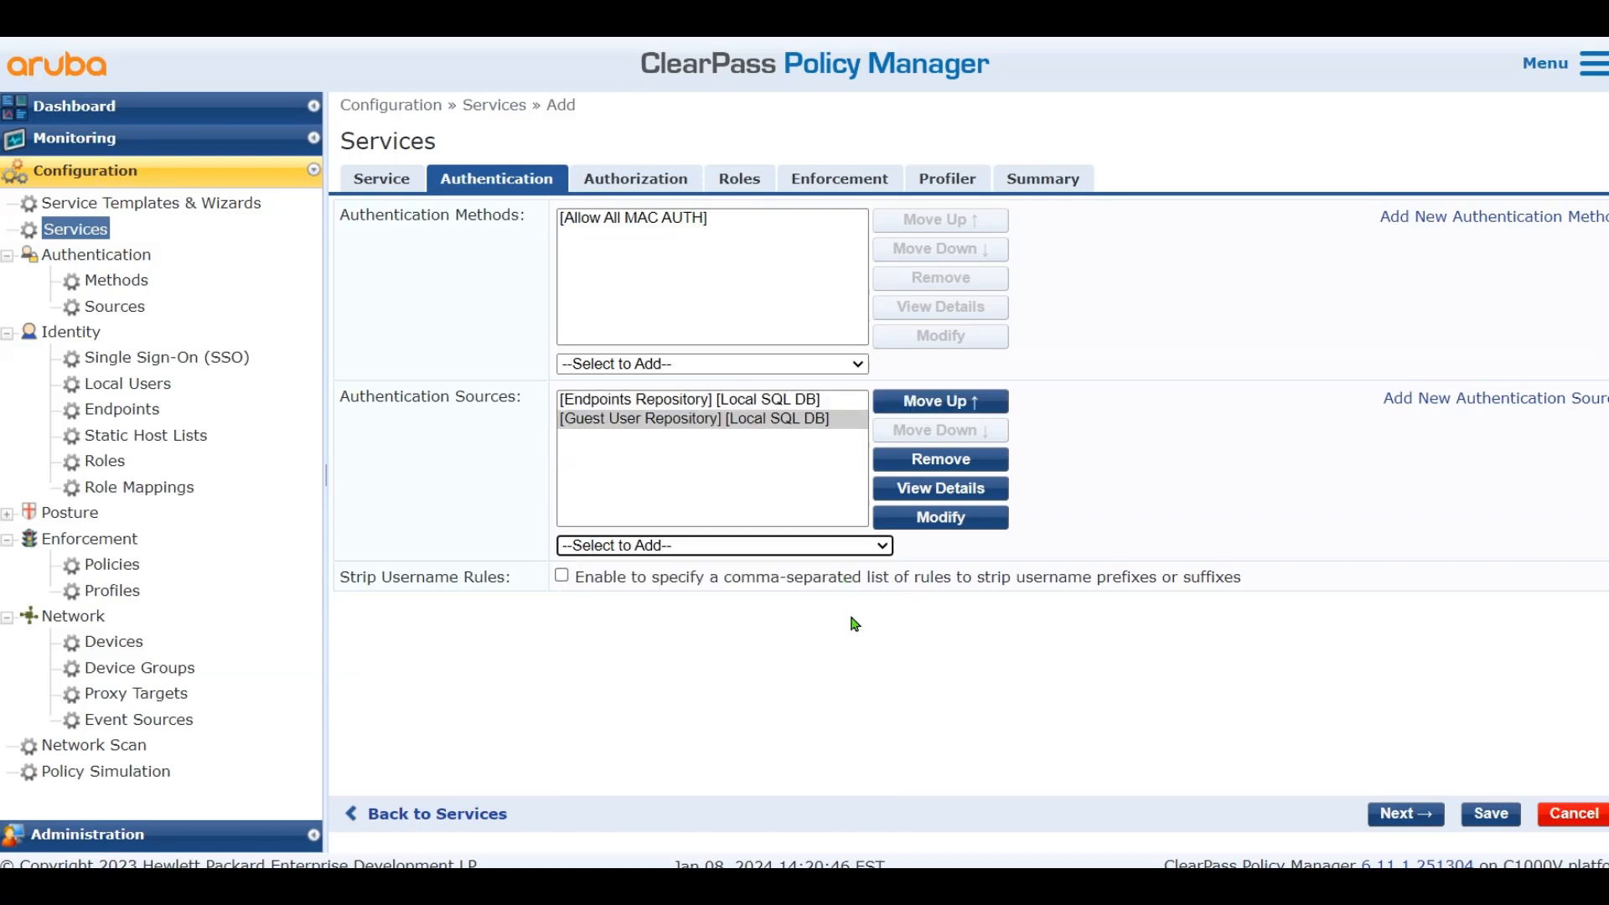
# Add Local User Repository and Guest User Repository as additional authorization sources
pyautogui.click(651, 177)
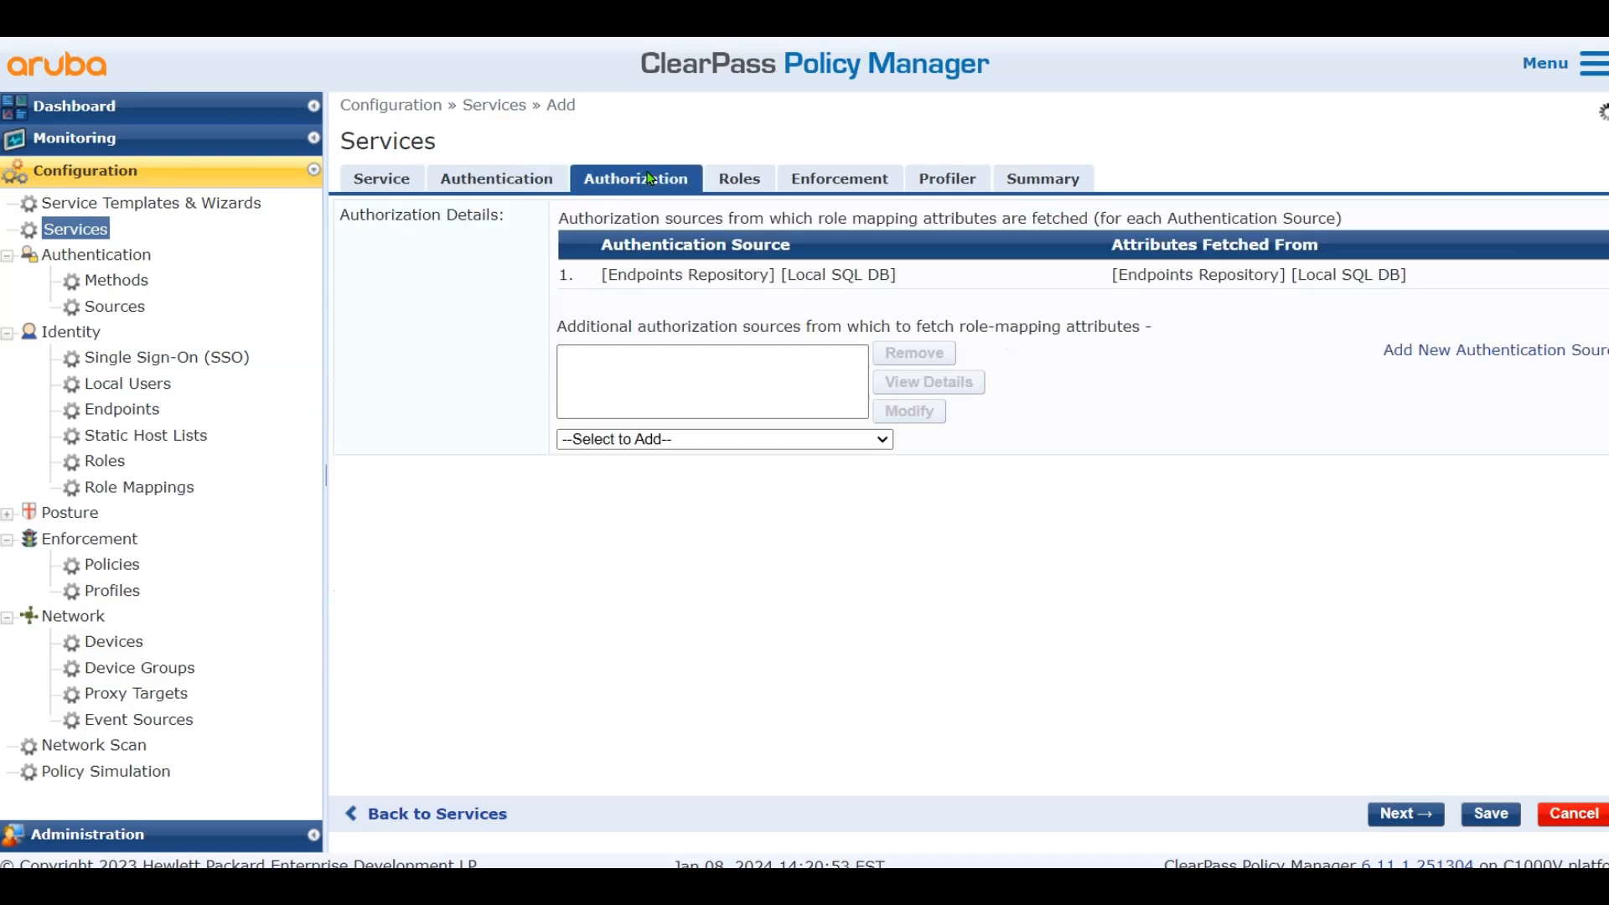
pyautogui.click(836, 468)
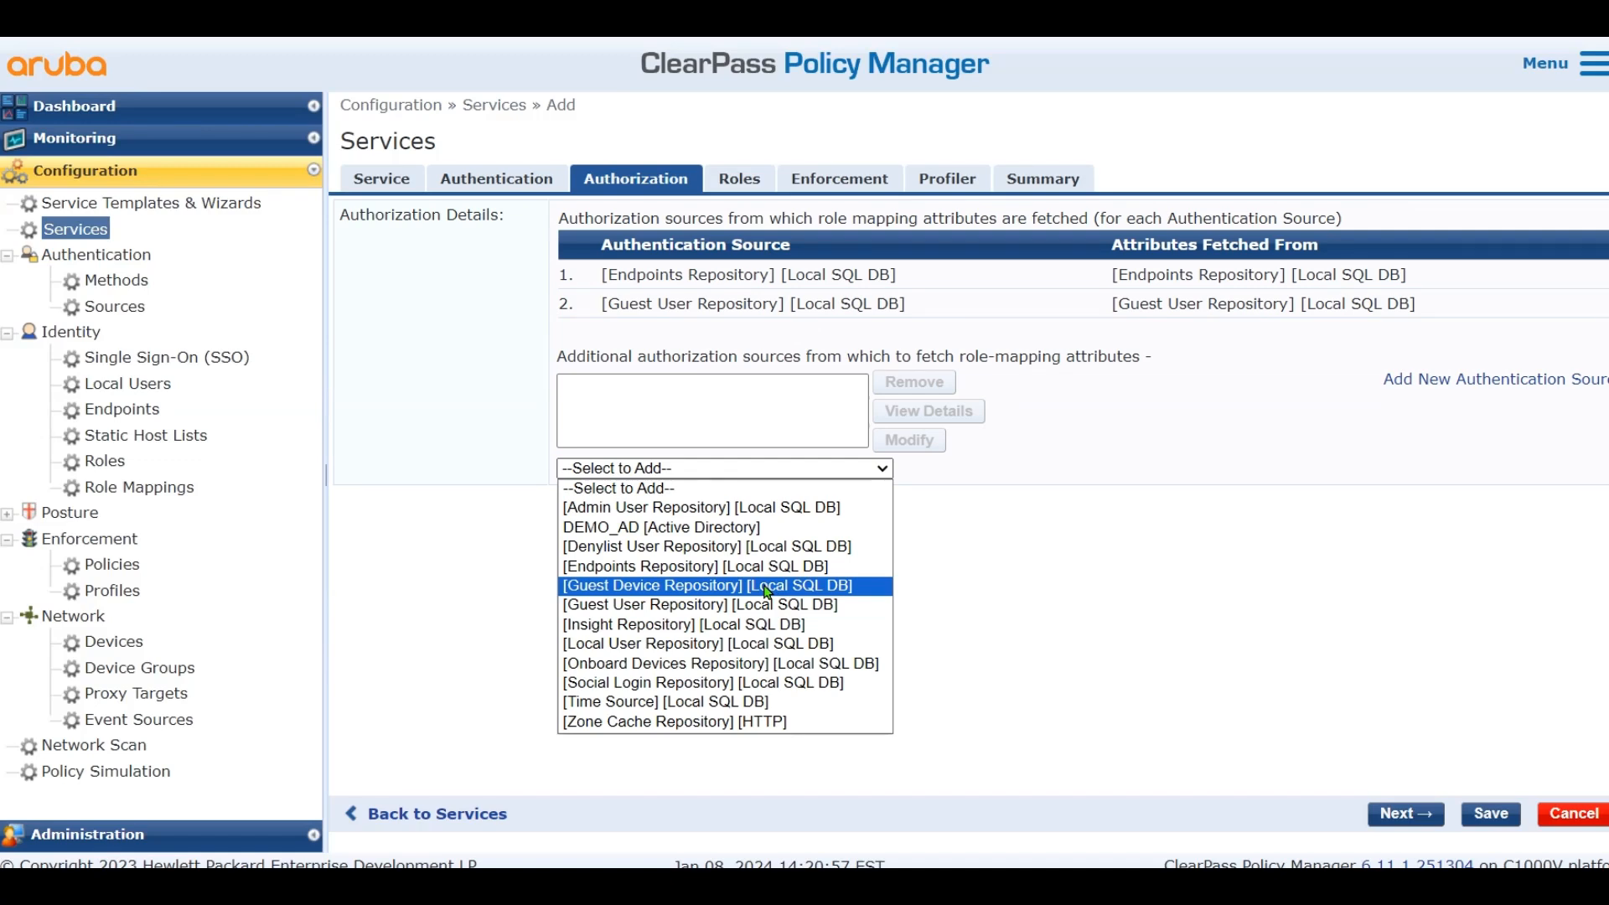
pyautogui.click(746, 643)
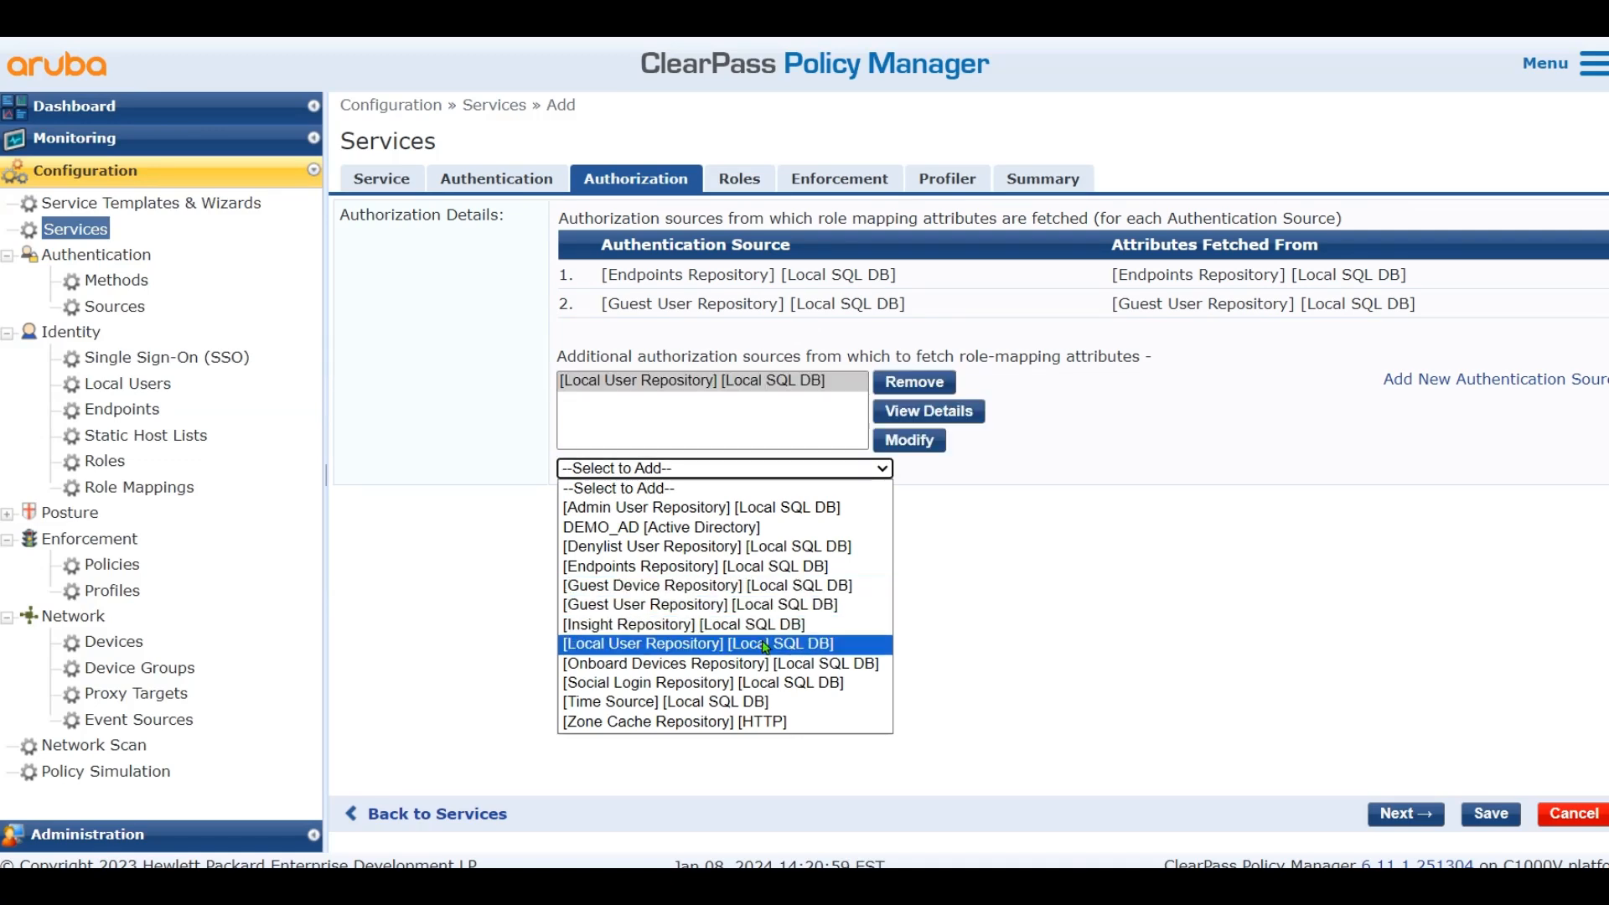
pyautogui.click(750, 471)
pyautogui.click(735, 606)
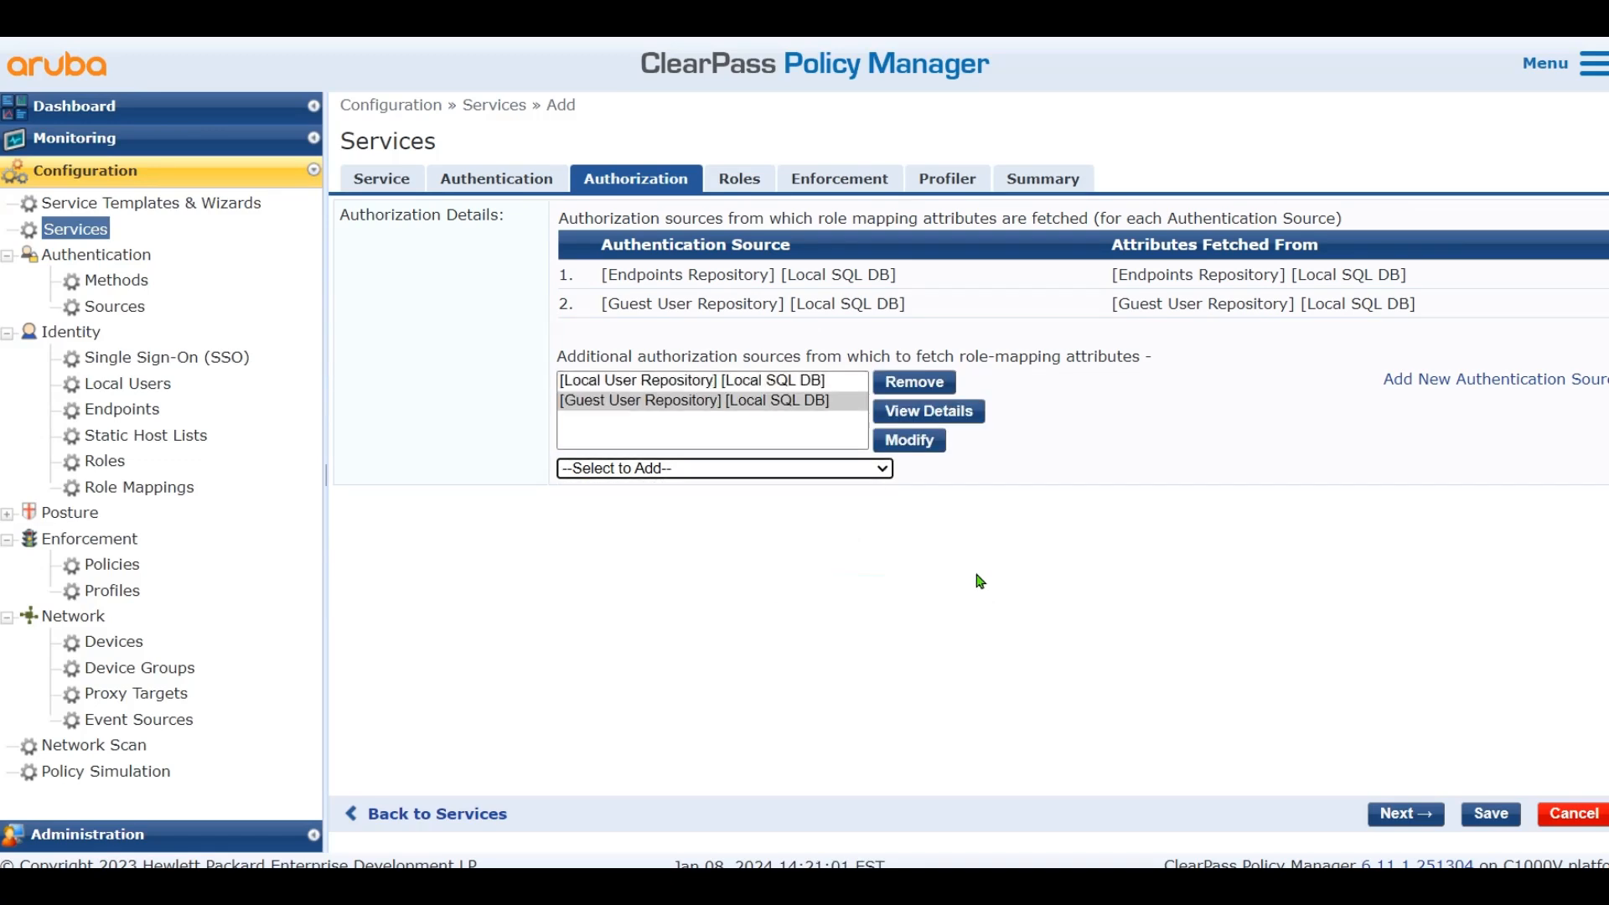
pyautogui.click(839, 181)
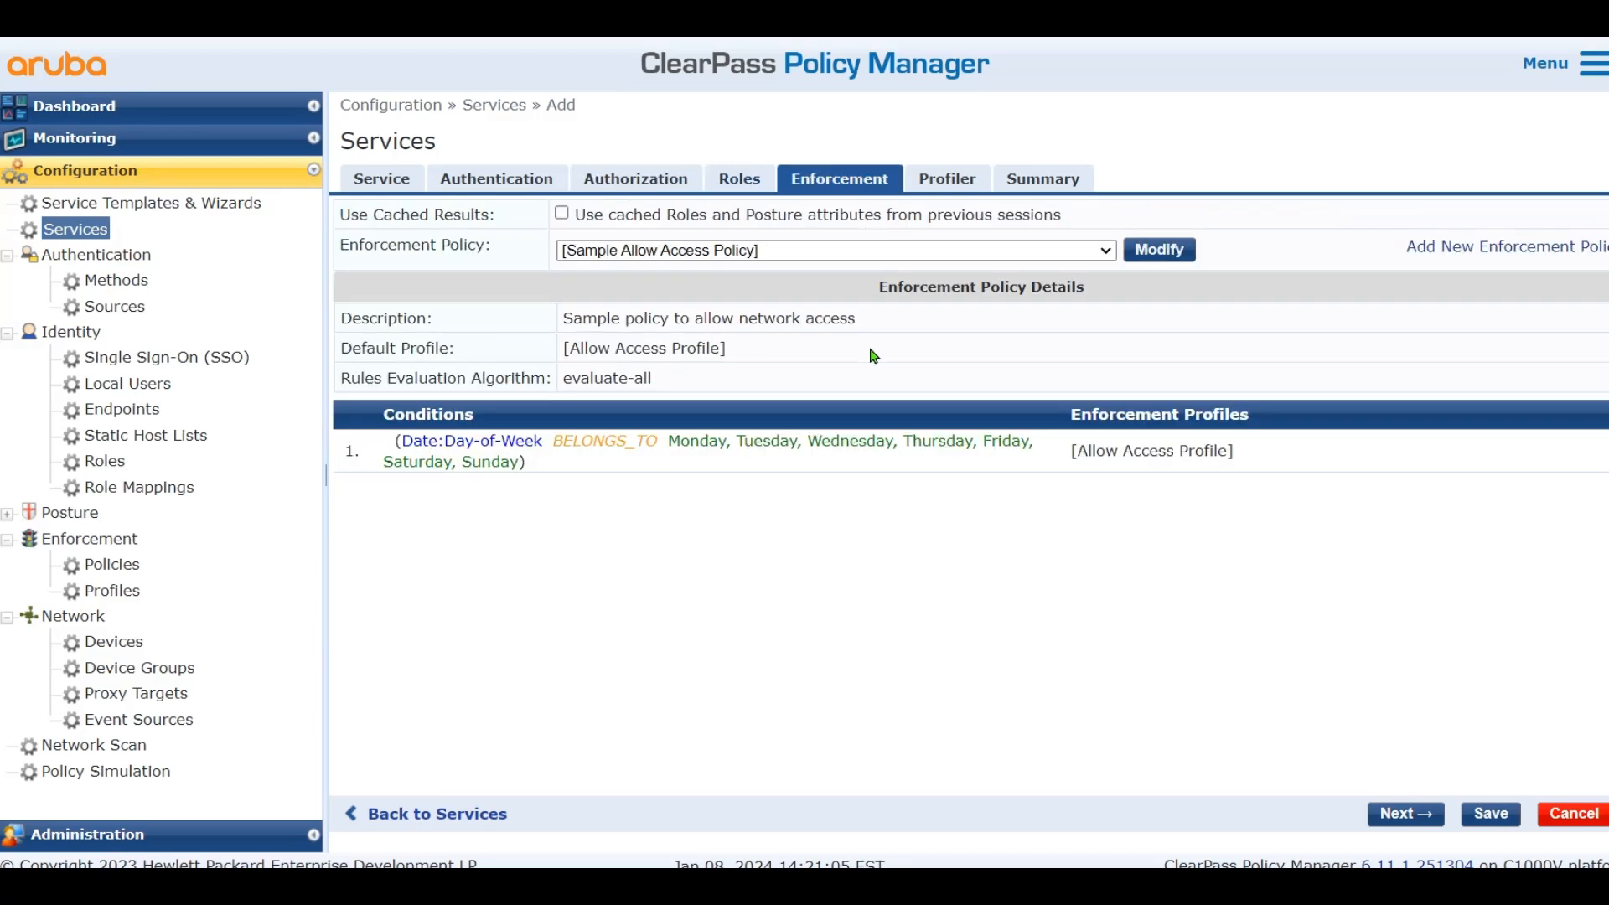
# Choose WLC Cisco Guest Allow as the service's enforcement policy, then bring up the Profiler settings
pyautogui.click(841, 252)
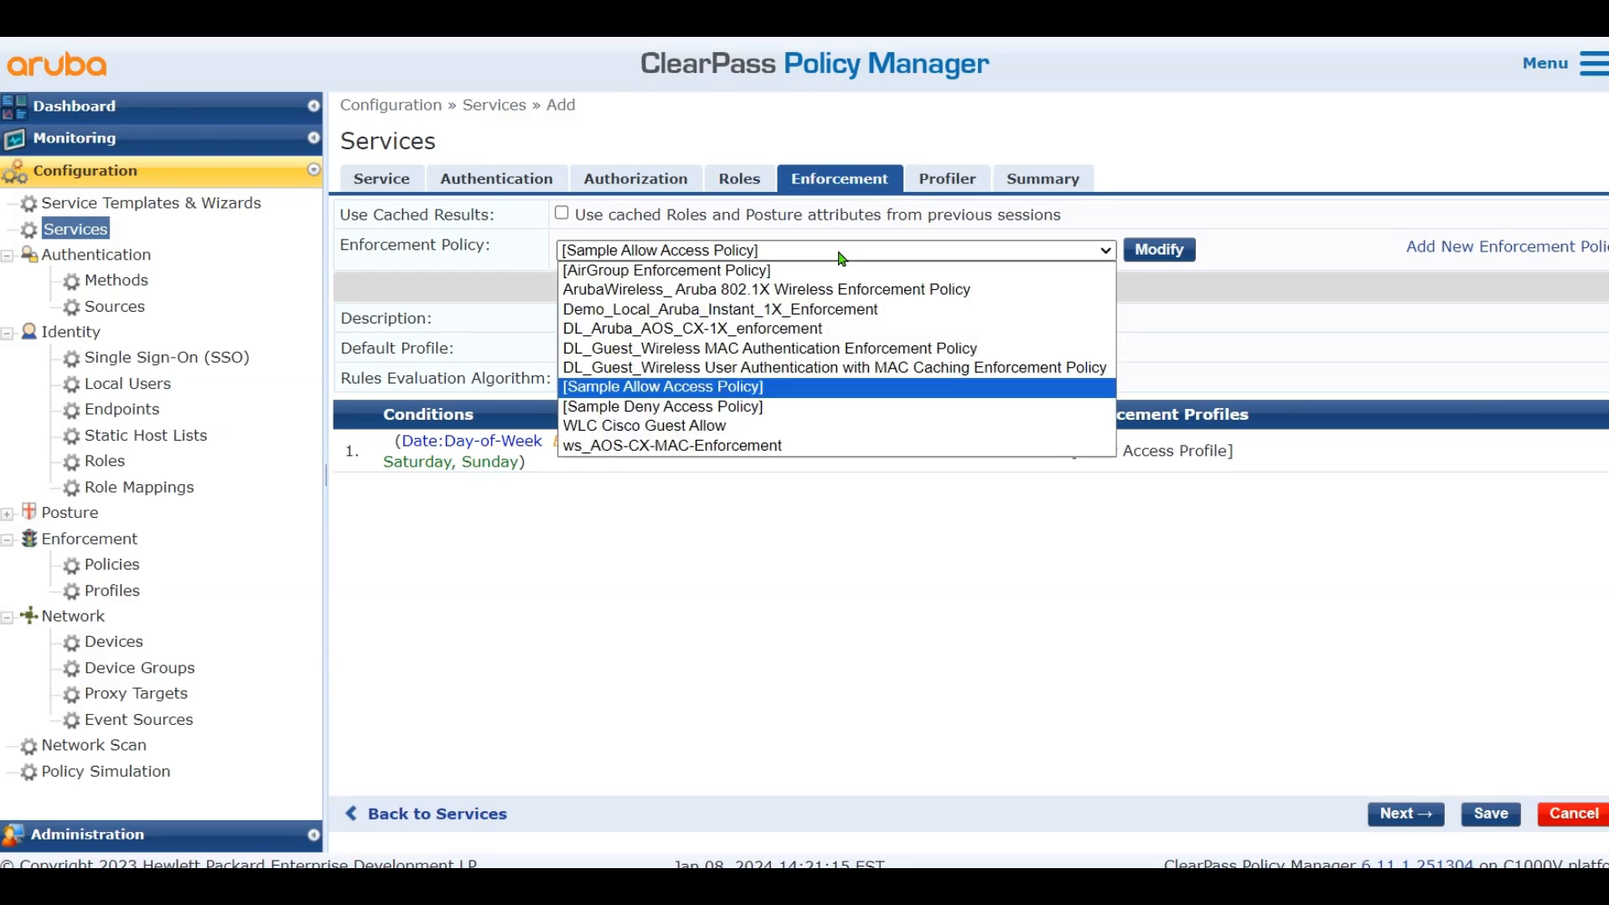
pyautogui.click(729, 427)
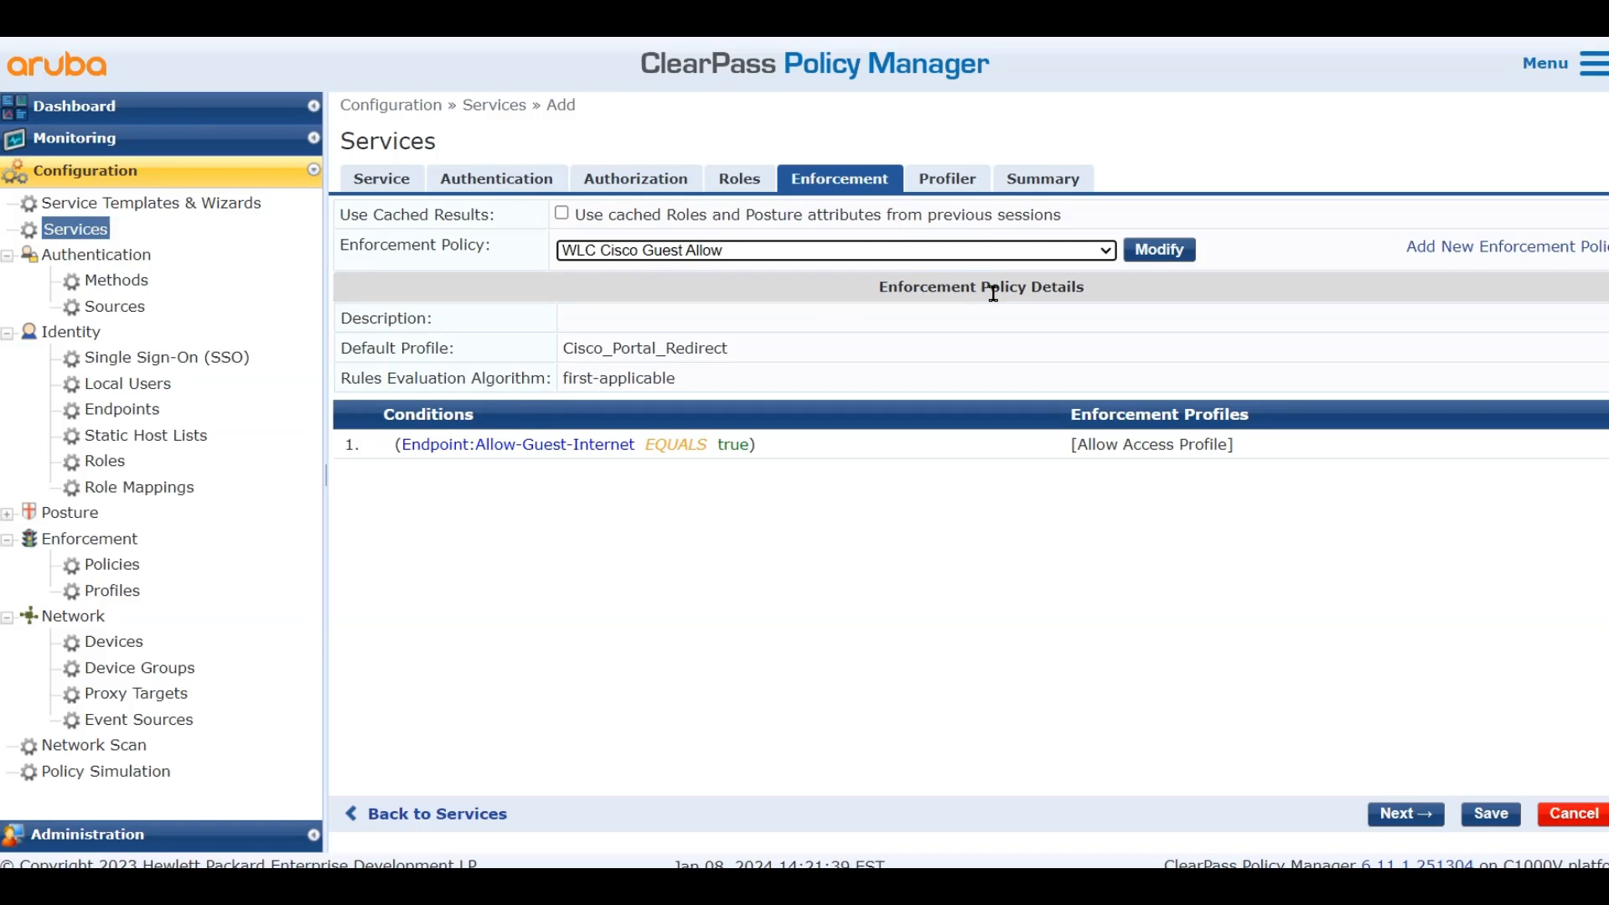
pyautogui.click(952, 194)
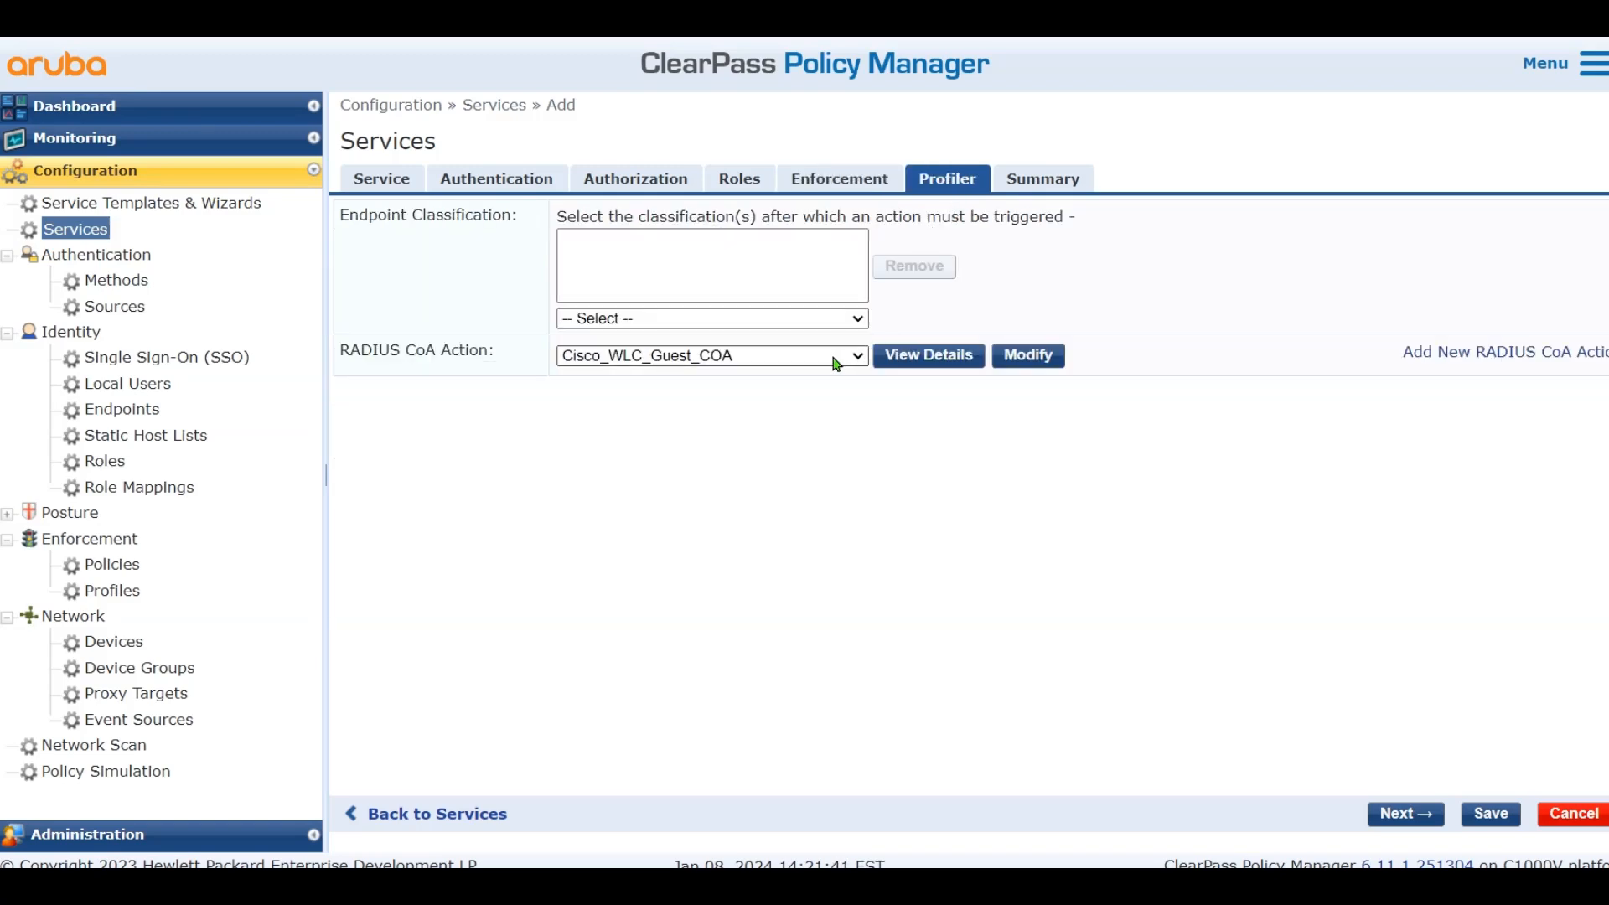
# Choose Cisco - Reauthenticate-Session as the RADIUS CoA action
pyautogui.click(787, 355)
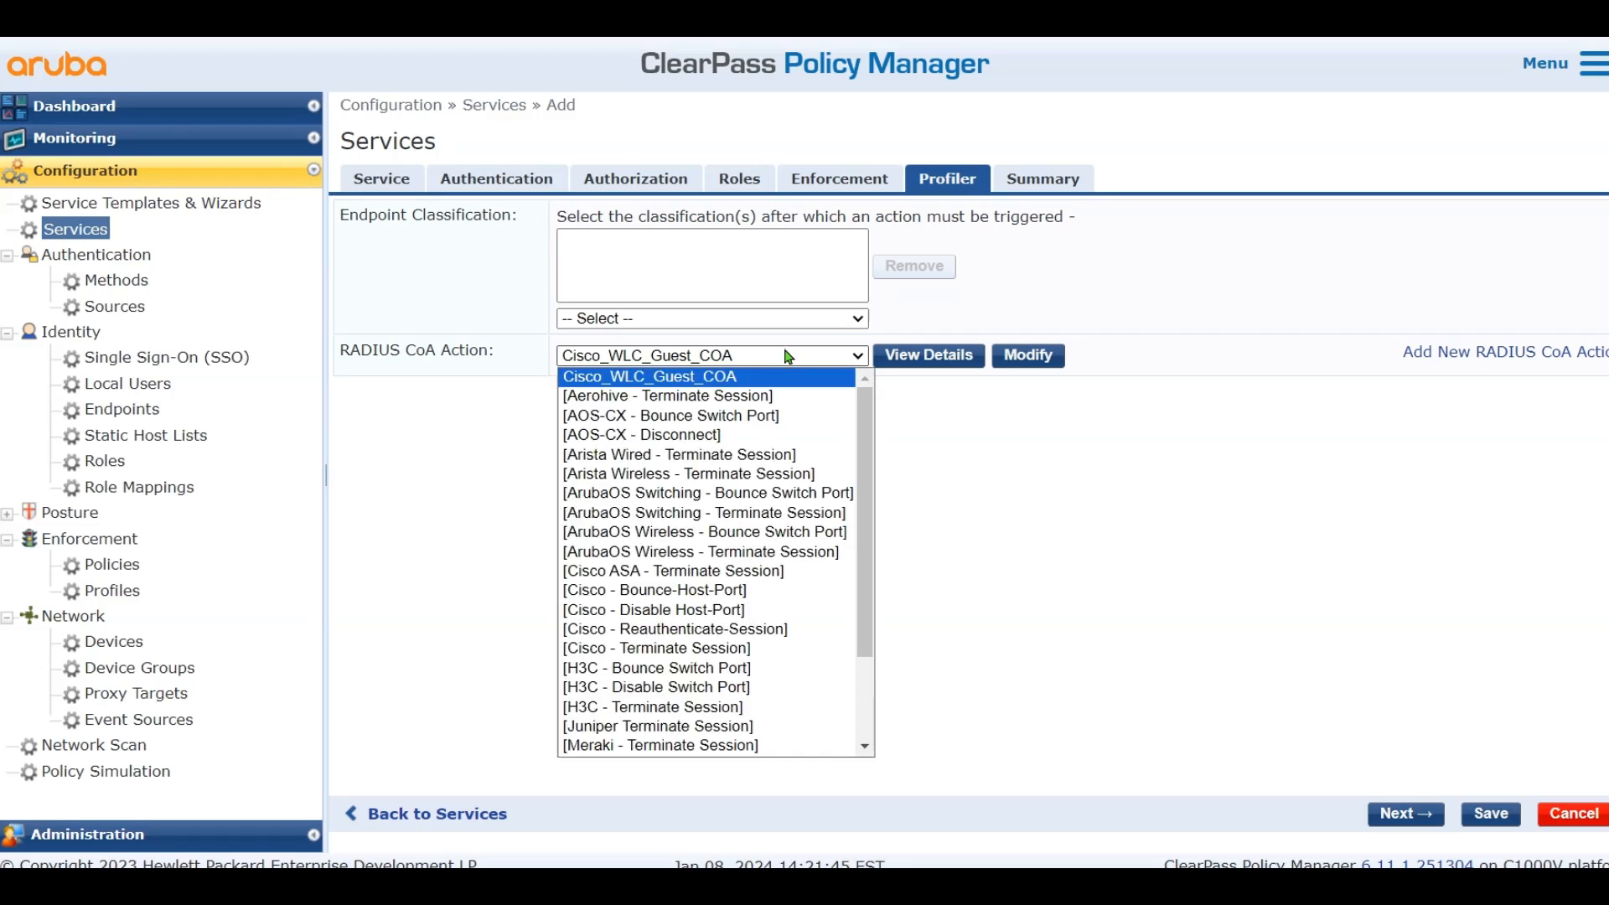
pyautogui.click(782, 629)
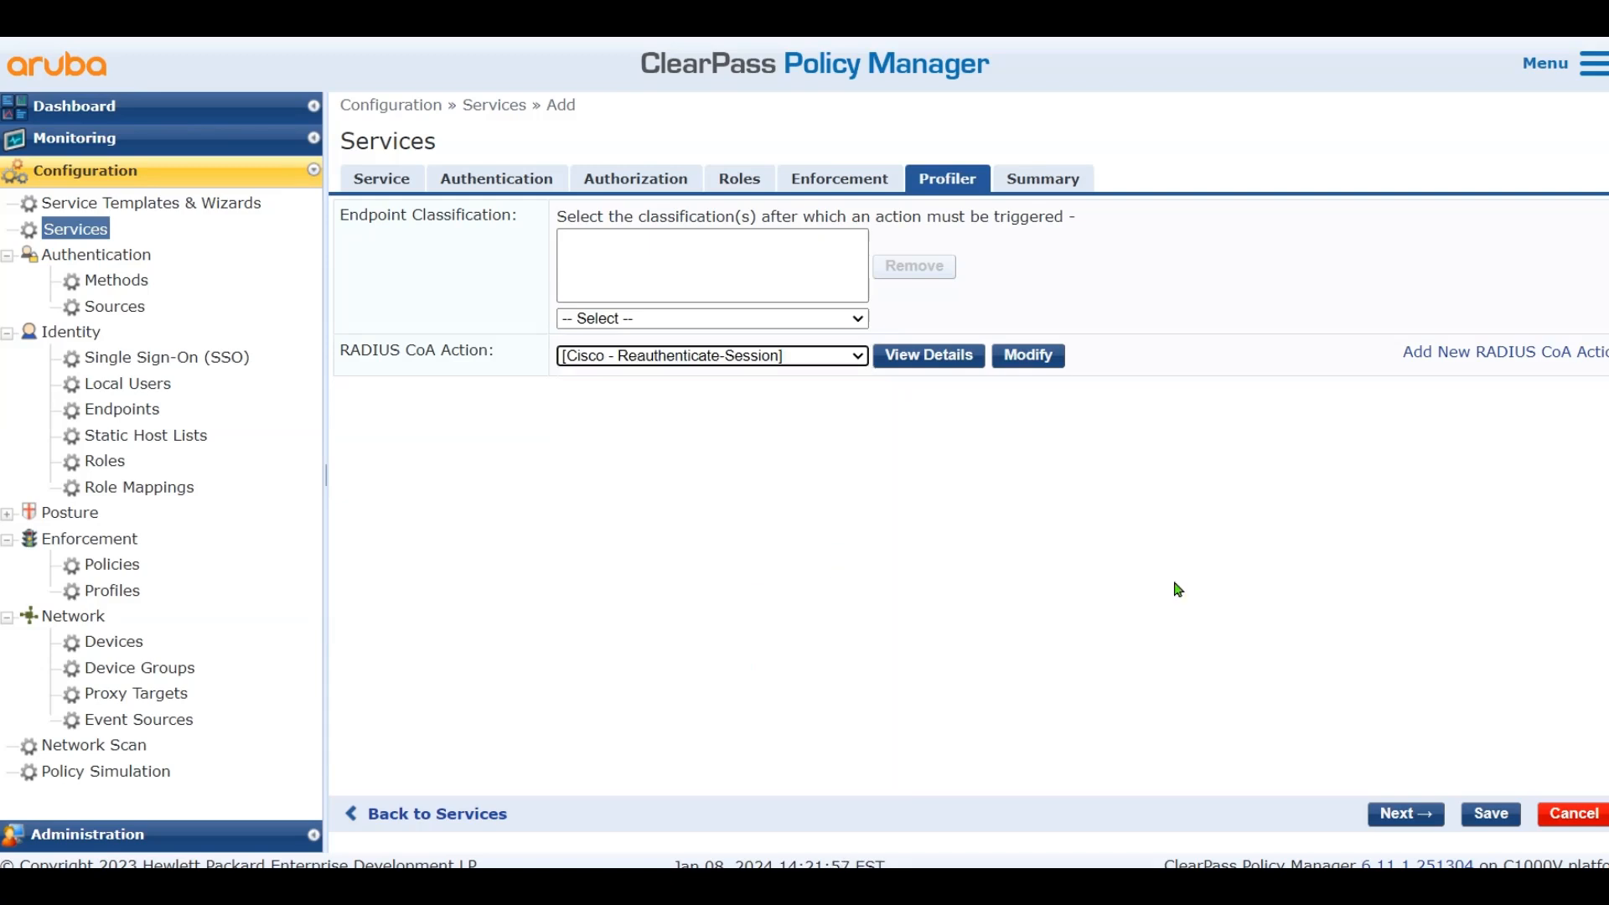
pyautogui.click(1488, 815)
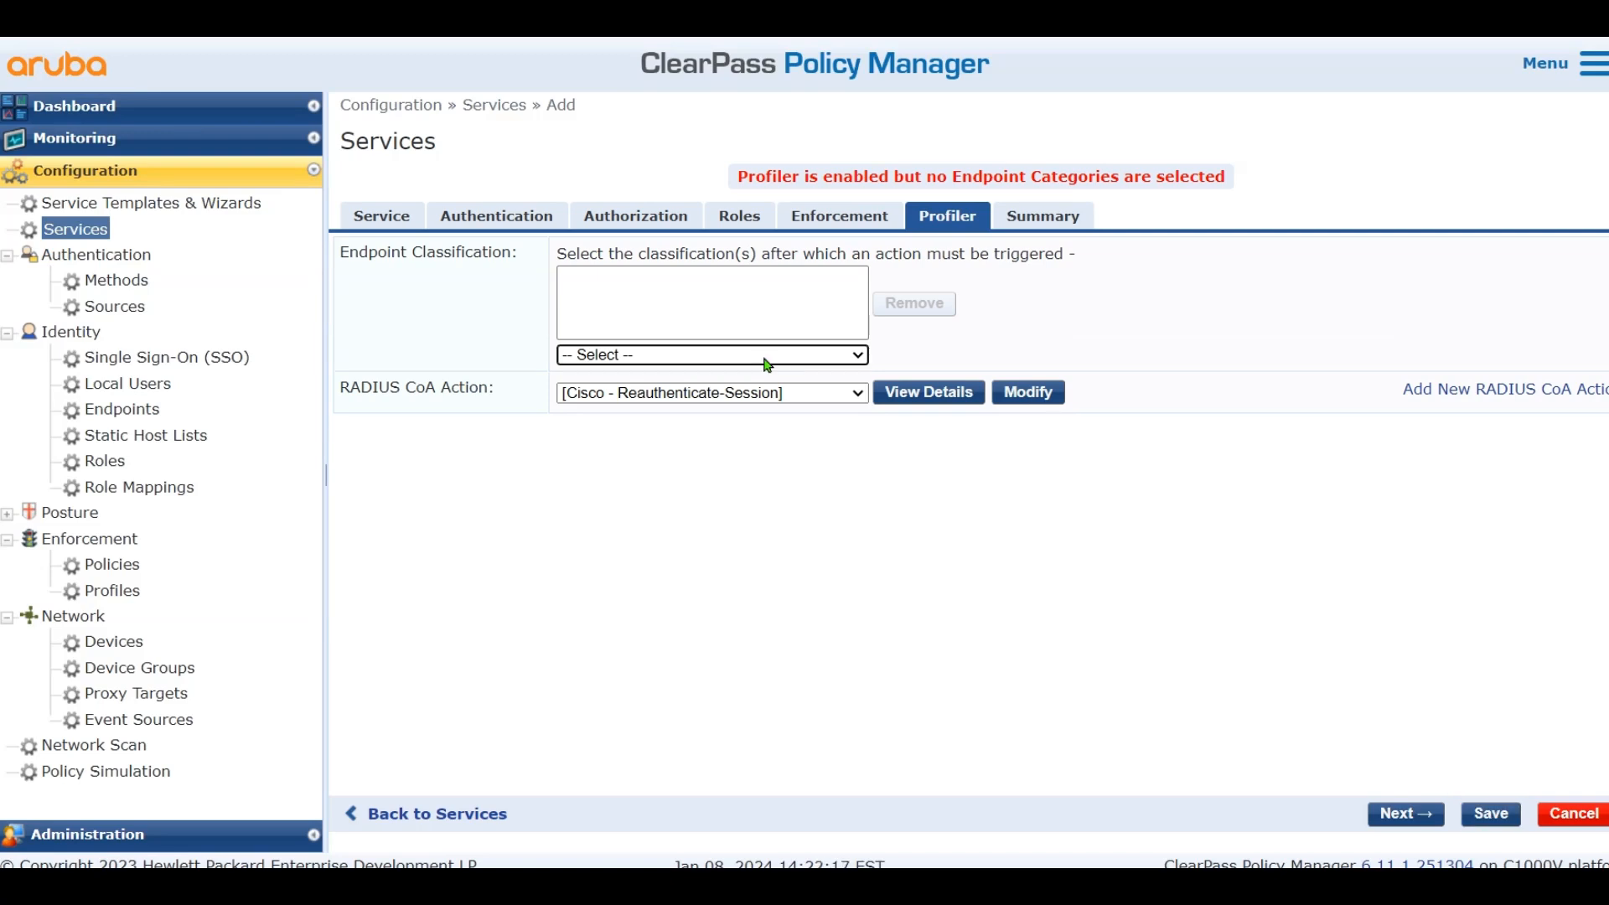
# Add Computer under Endpoint Classification, save the service, and underline Guest in the diagram notes
pyautogui.click(737, 355)
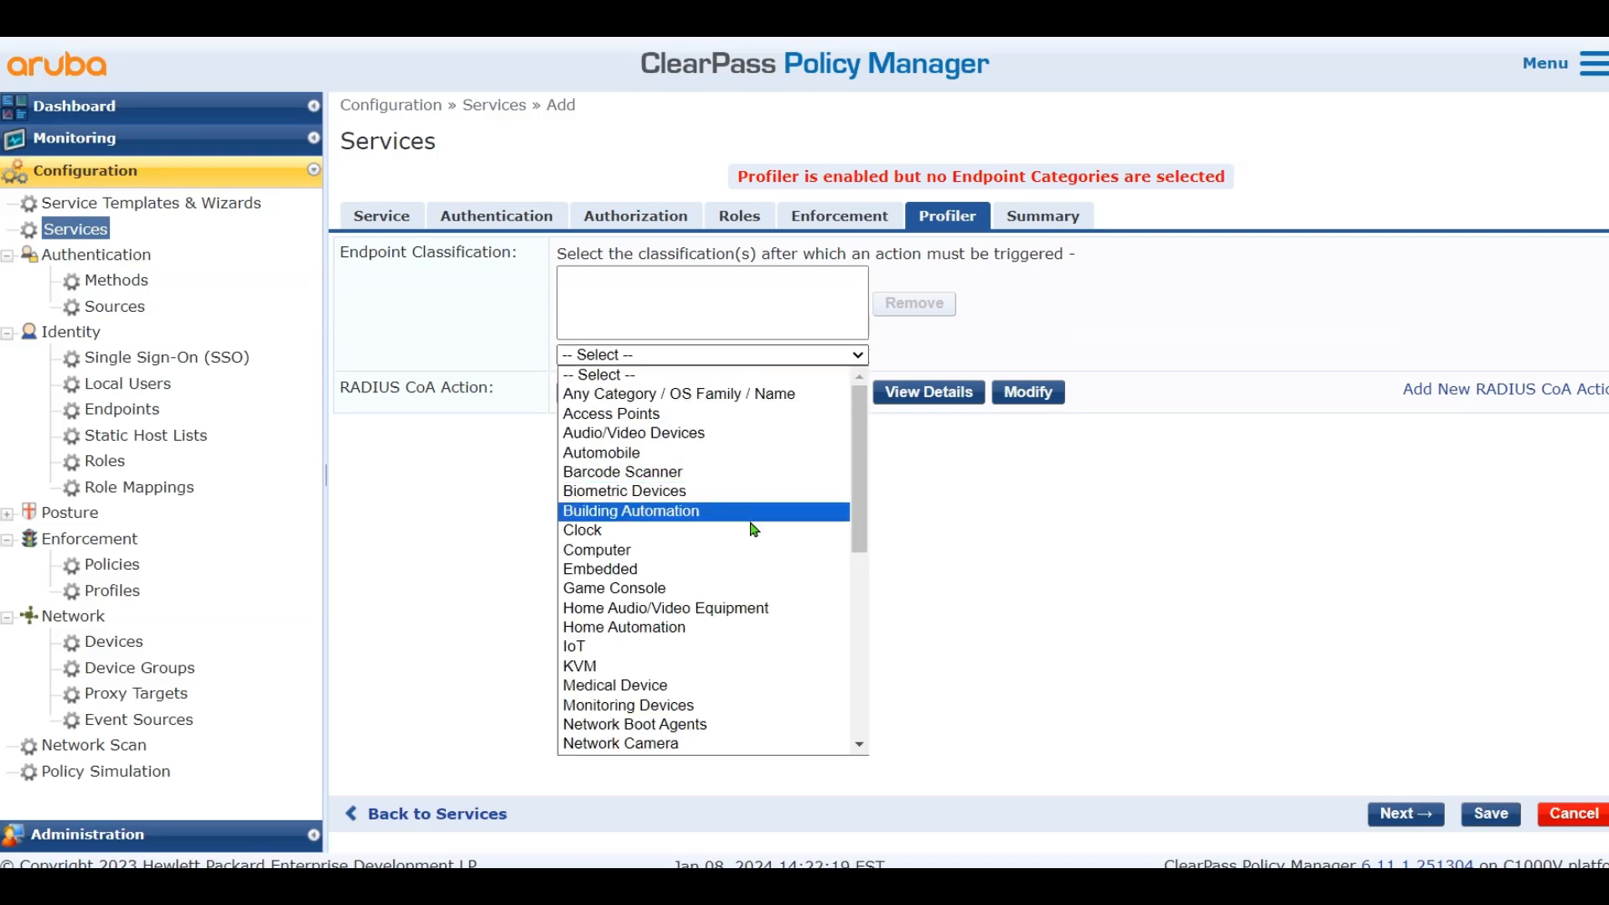
pyautogui.click(748, 551)
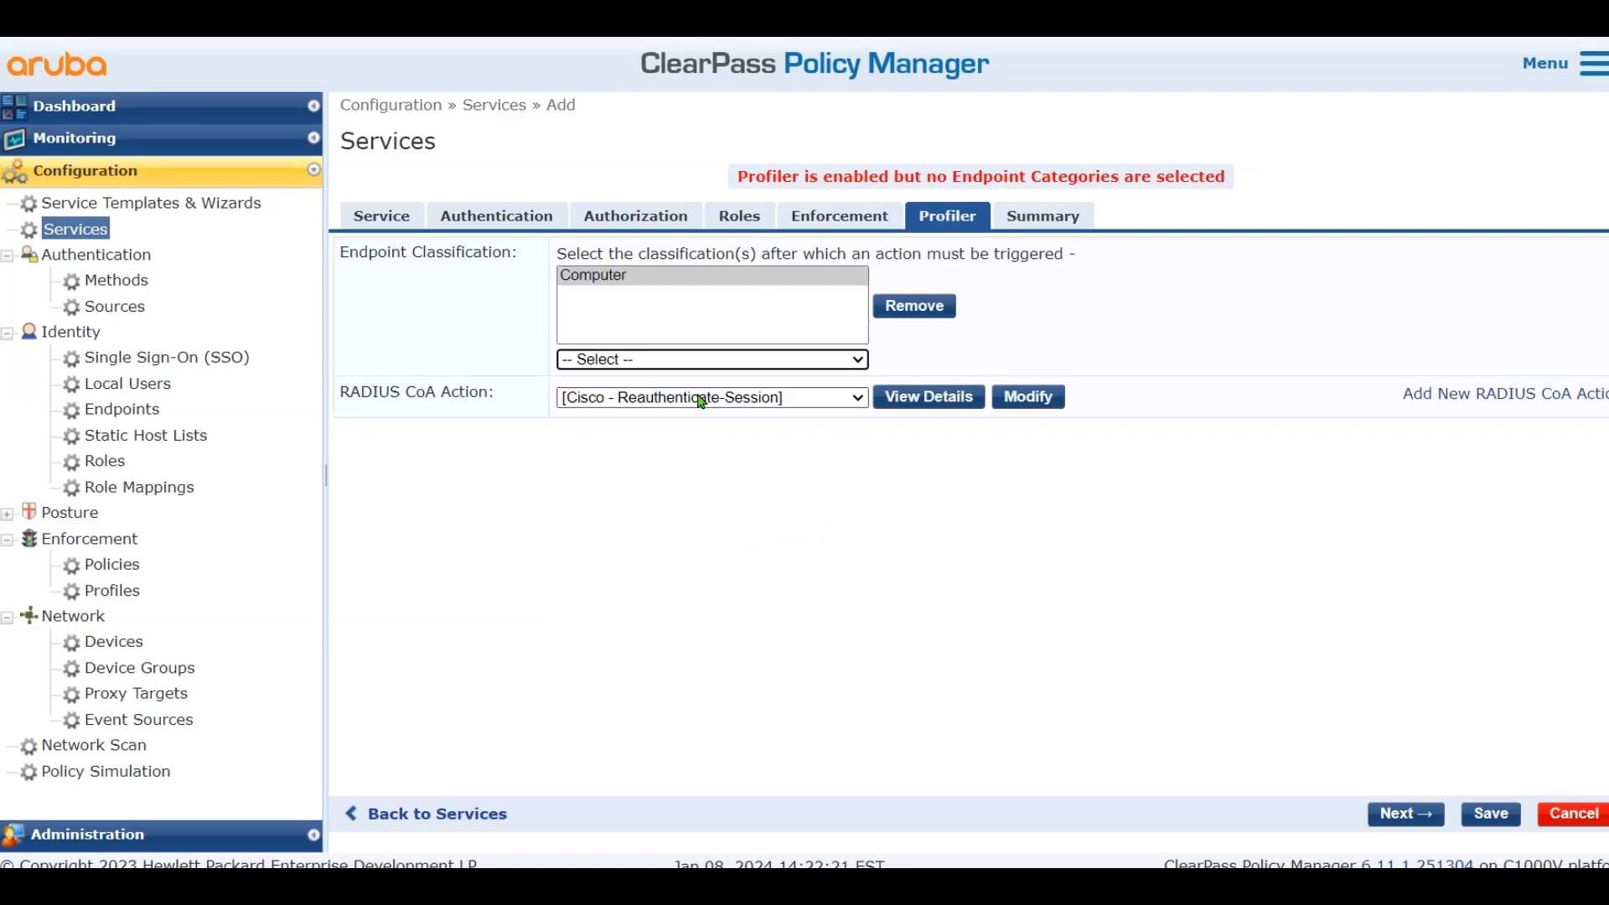
pyautogui.click(791, 360)
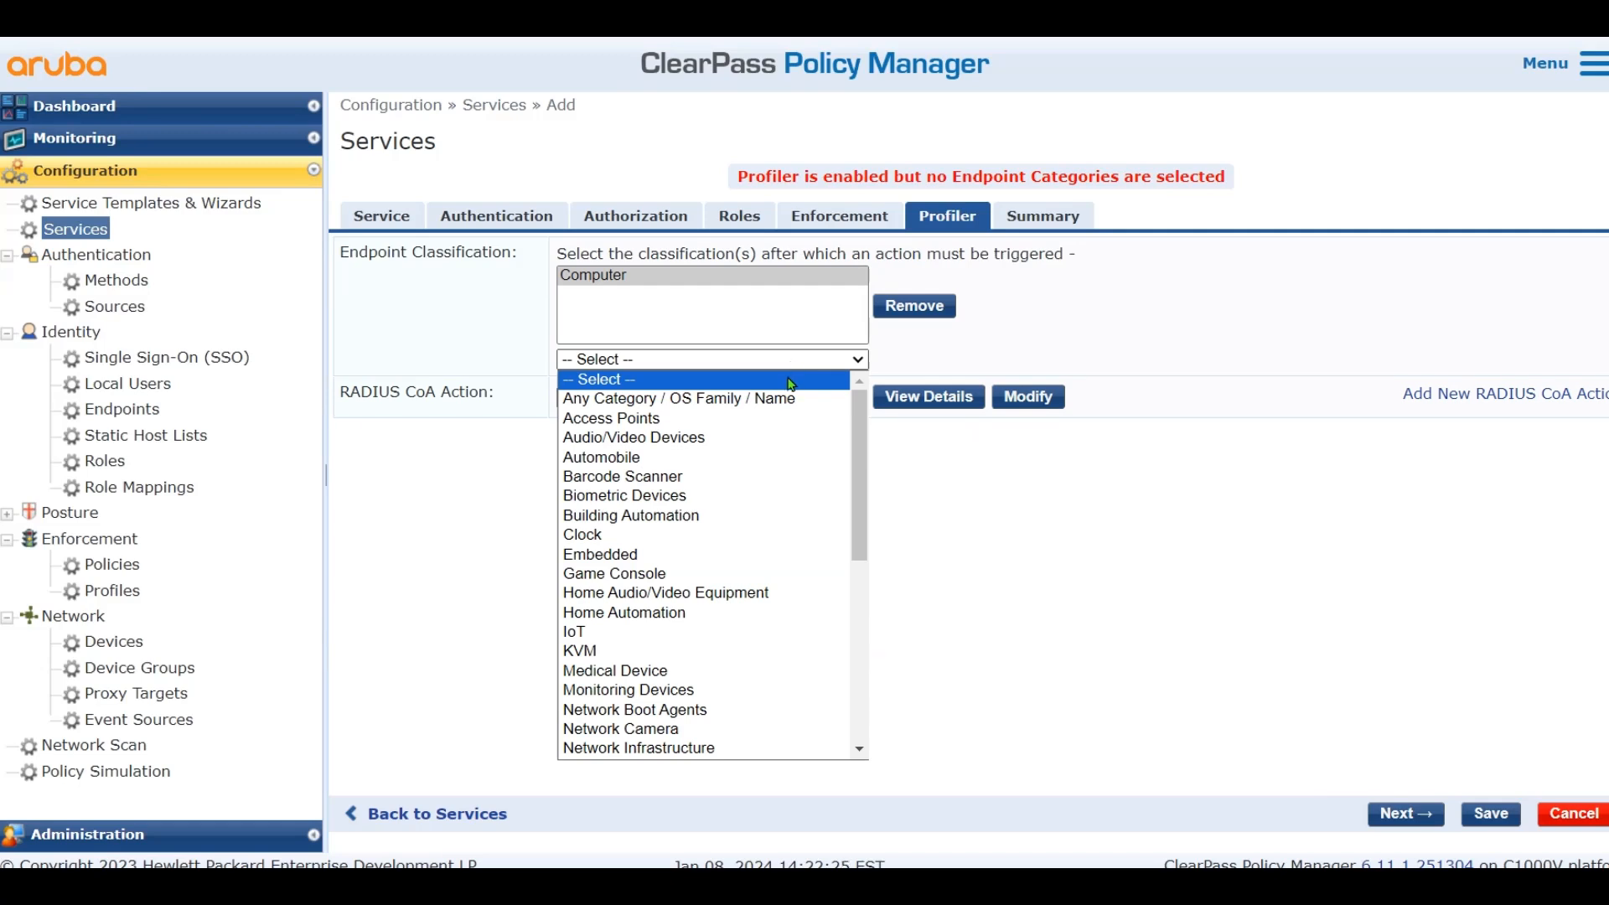
pyautogui.scroll(-7, 799, 435)
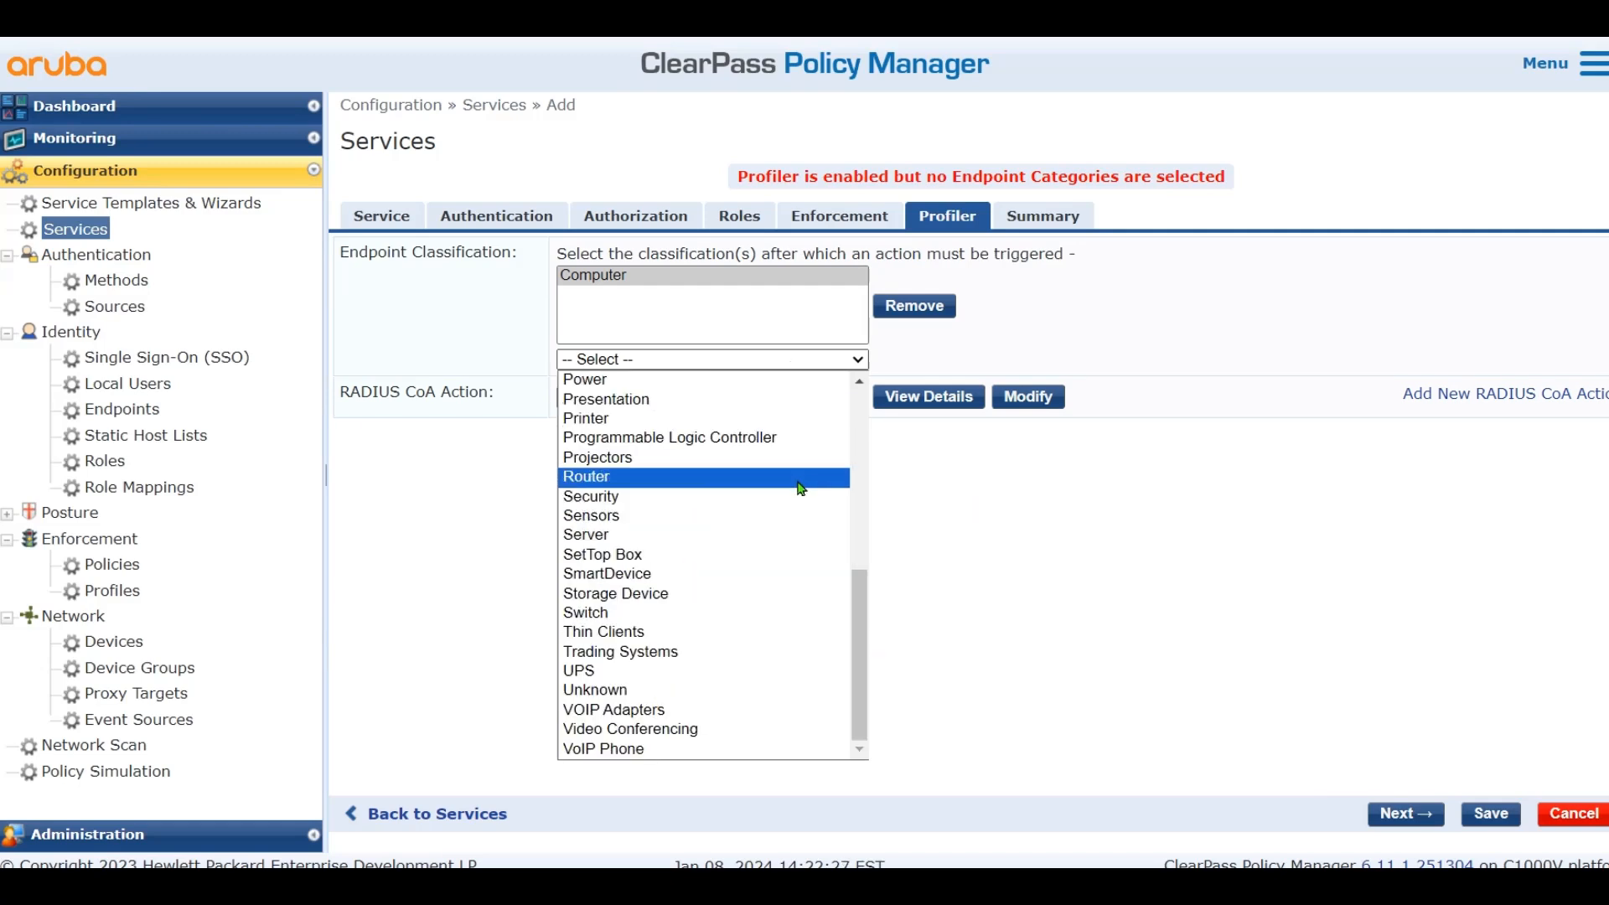
pyautogui.scroll(8, 800, 488)
pyautogui.click(1139, 573)
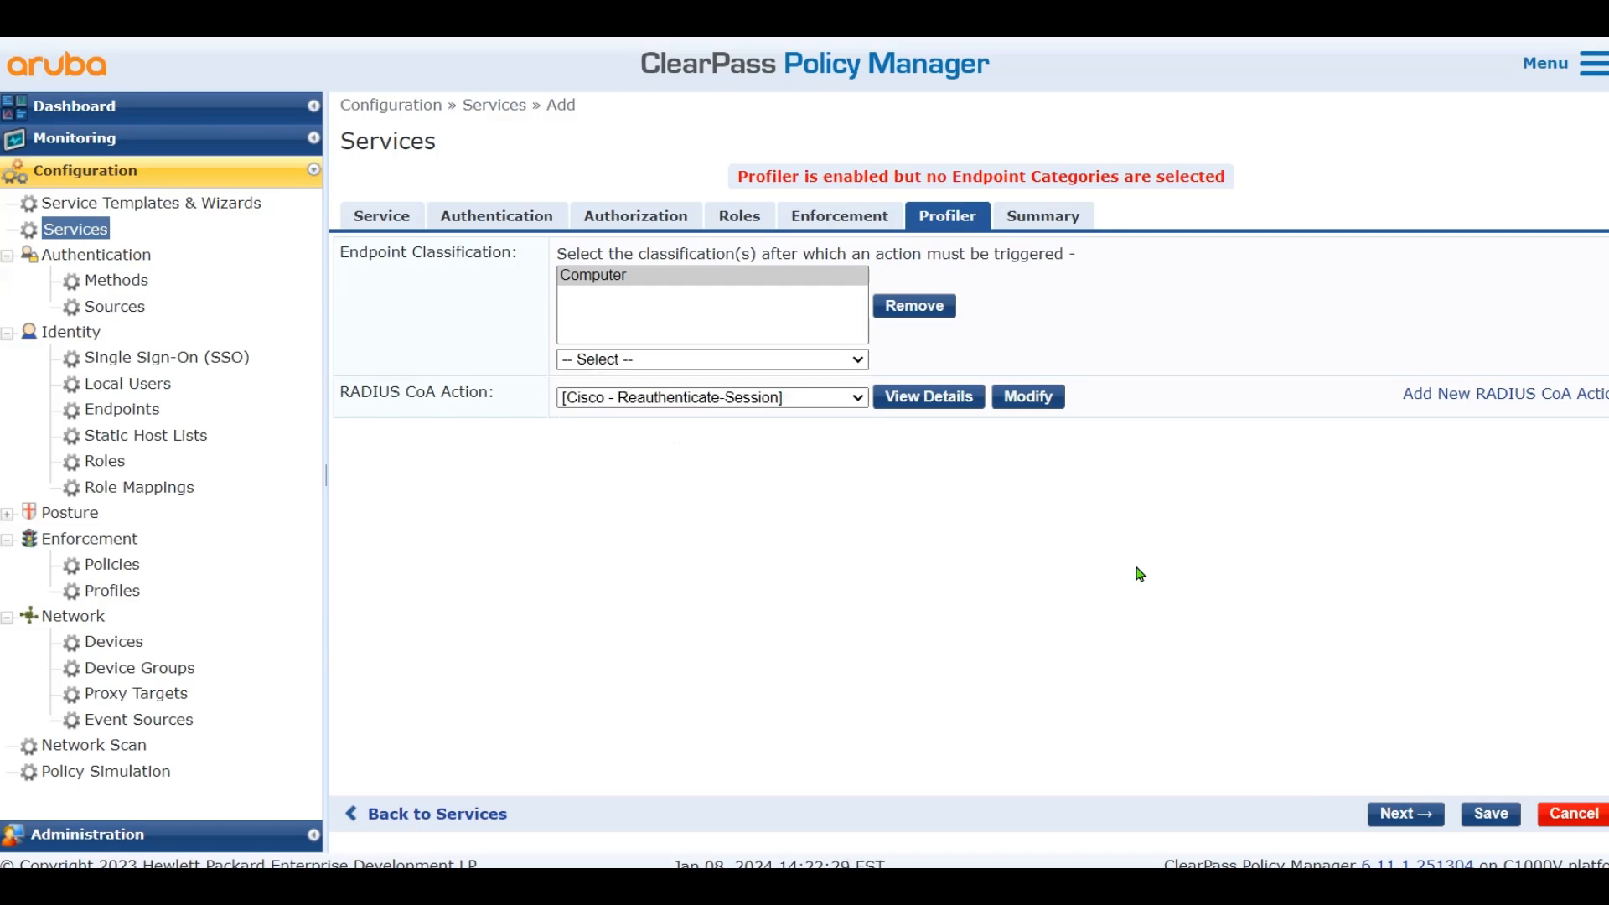
pyautogui.click(1491, 814)
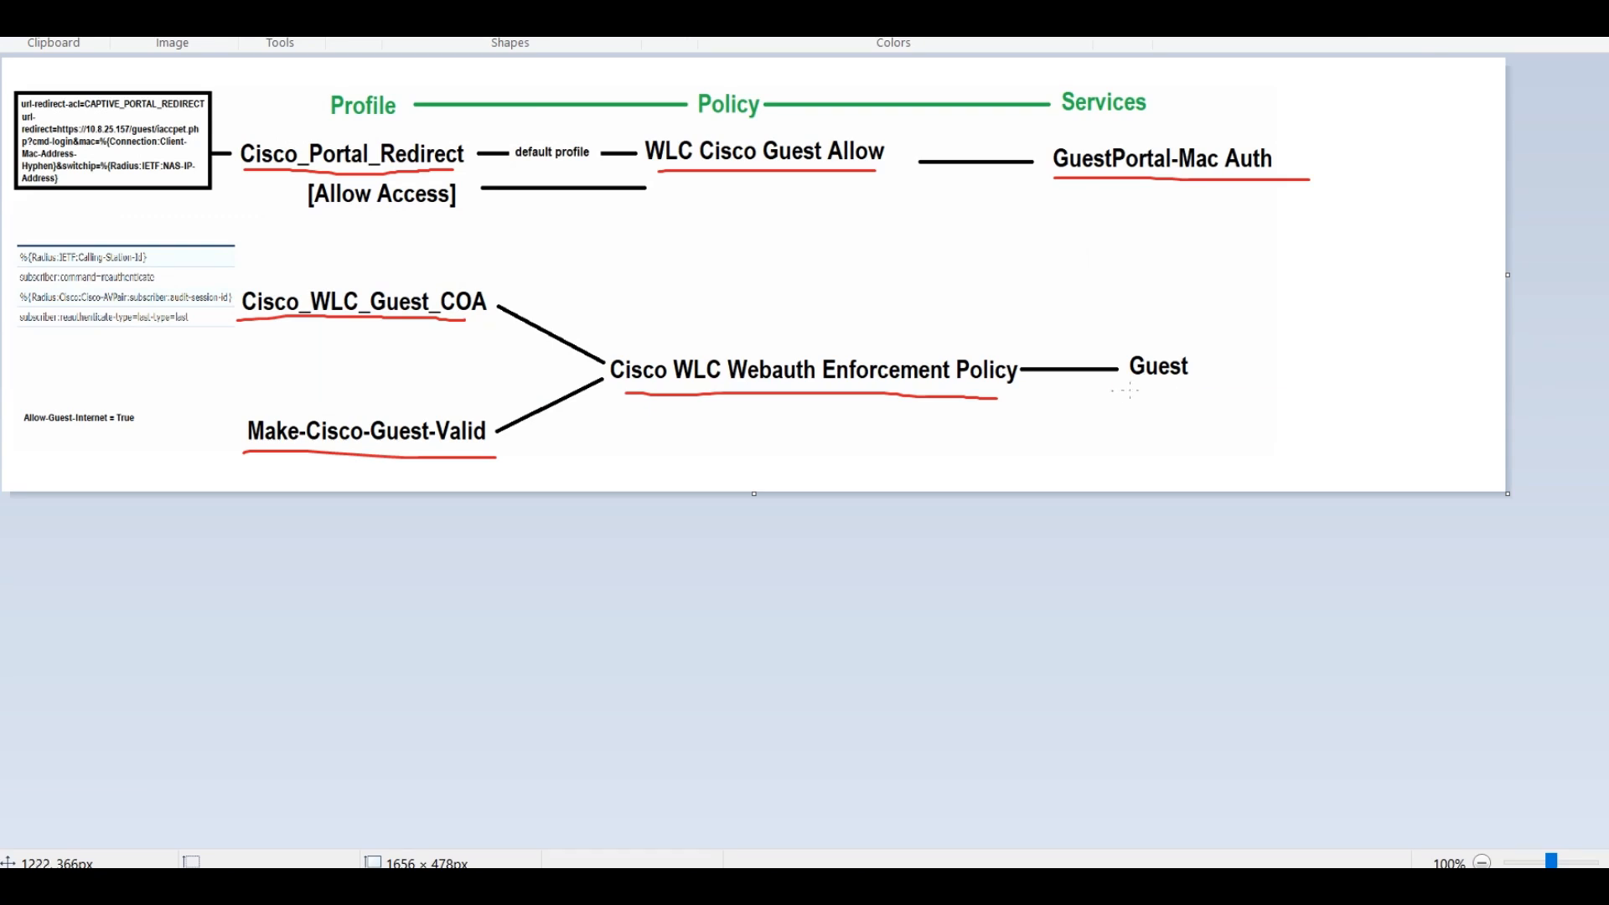
pyautogui.moveTo(1111, 389); pyautogui.dragTo(1324, 403)
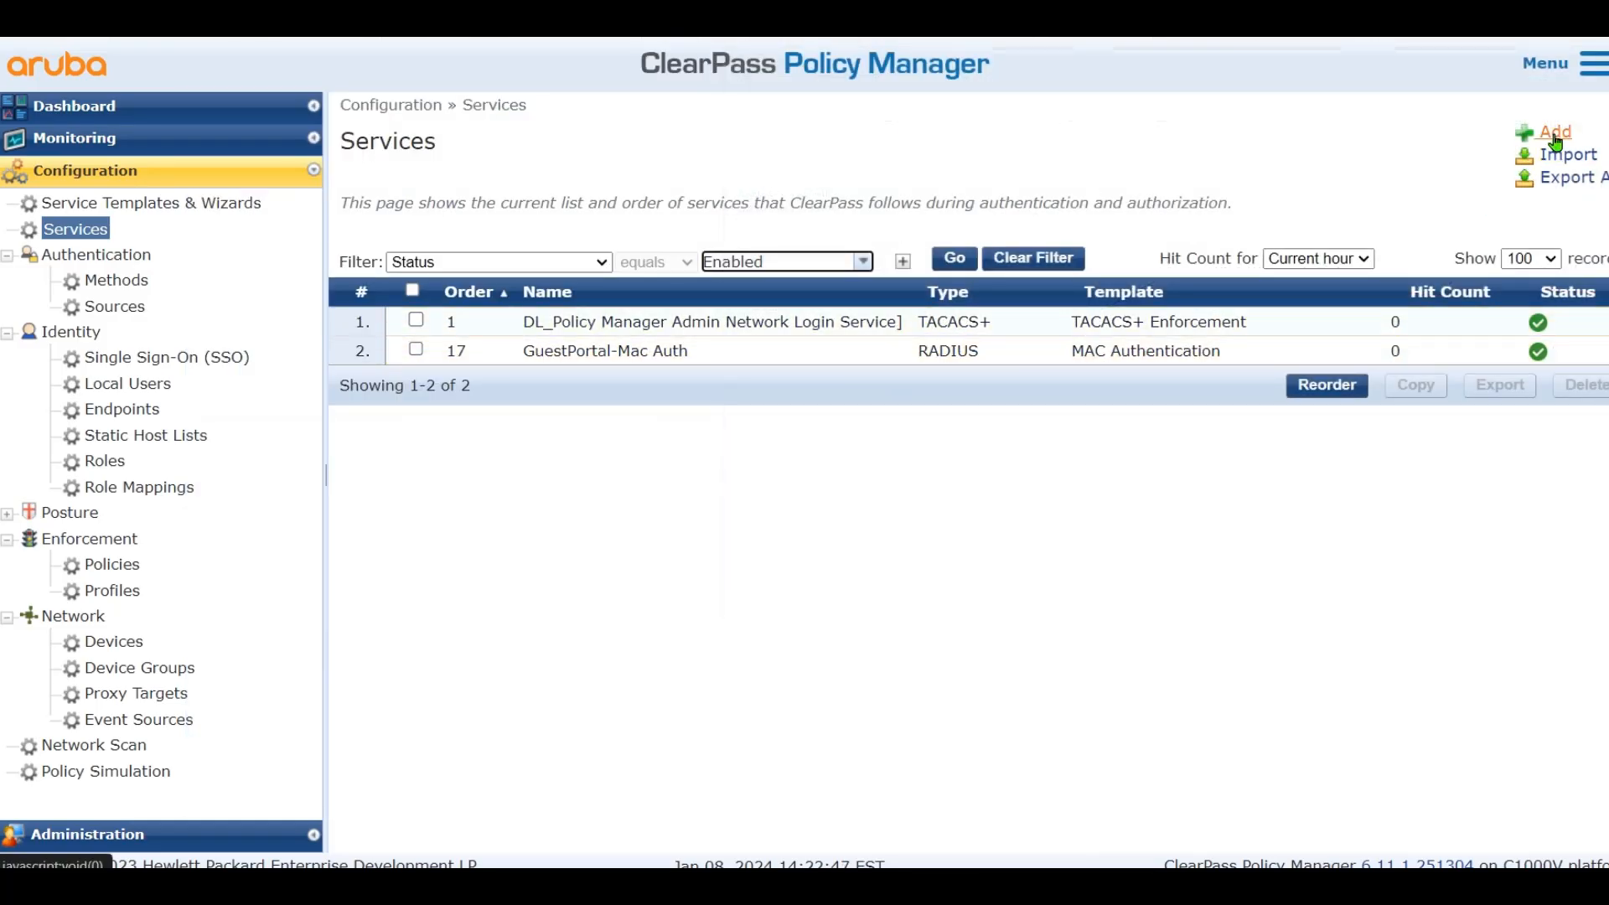
# Add a Web-based Authentication service named 'Guest' and view its enforcement settings
pyautogui.click(1553, 136)
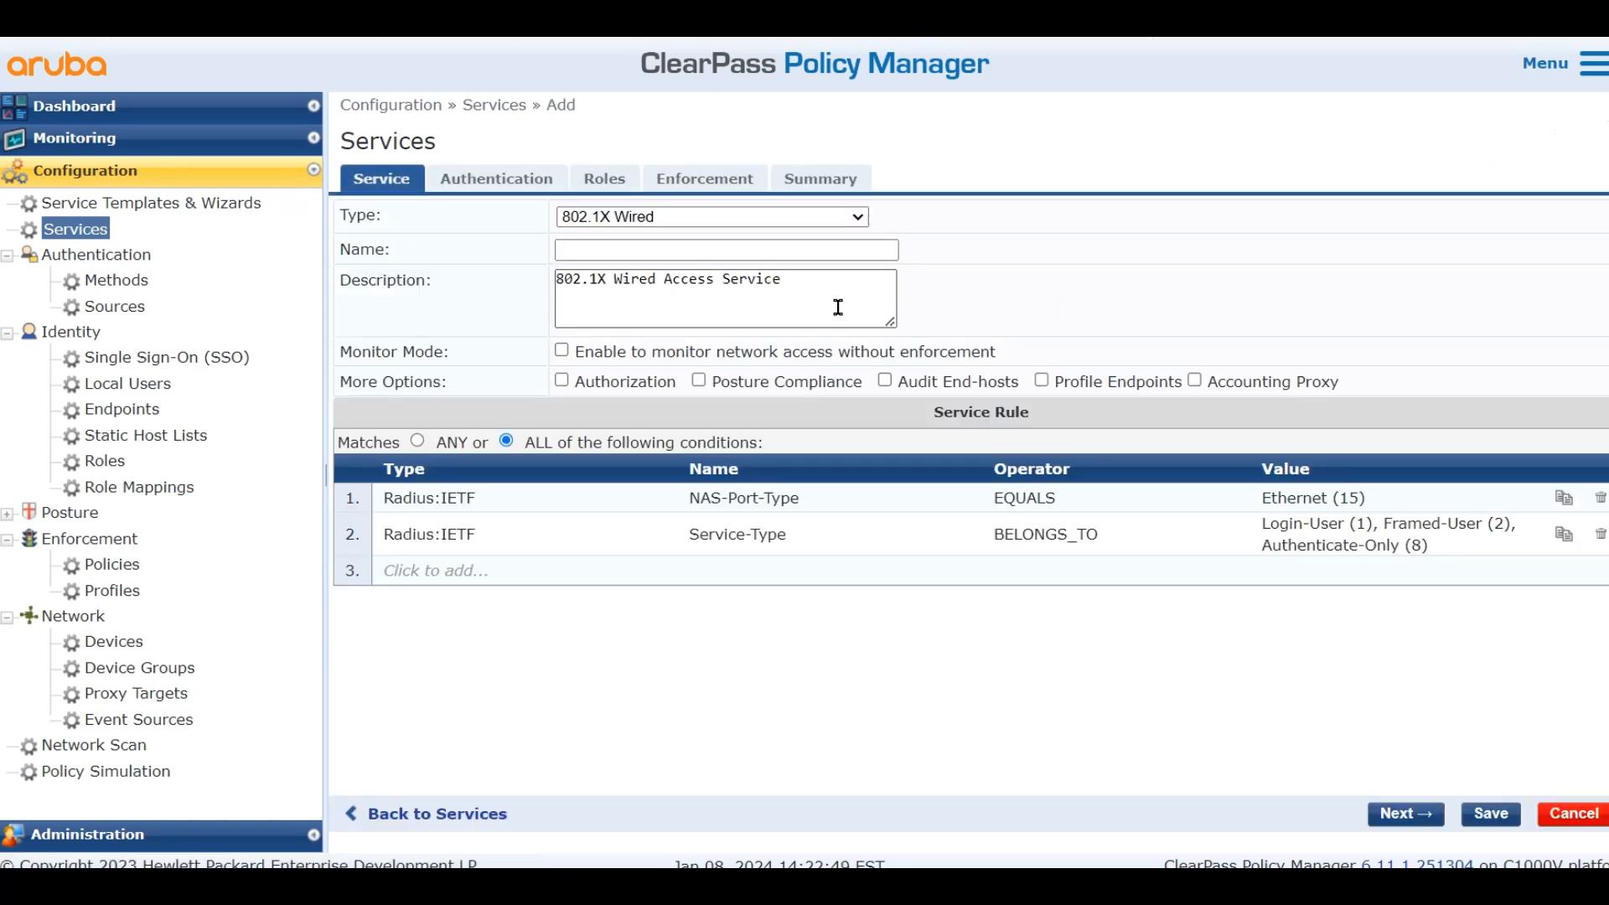
pyautogui.click(749, 221)
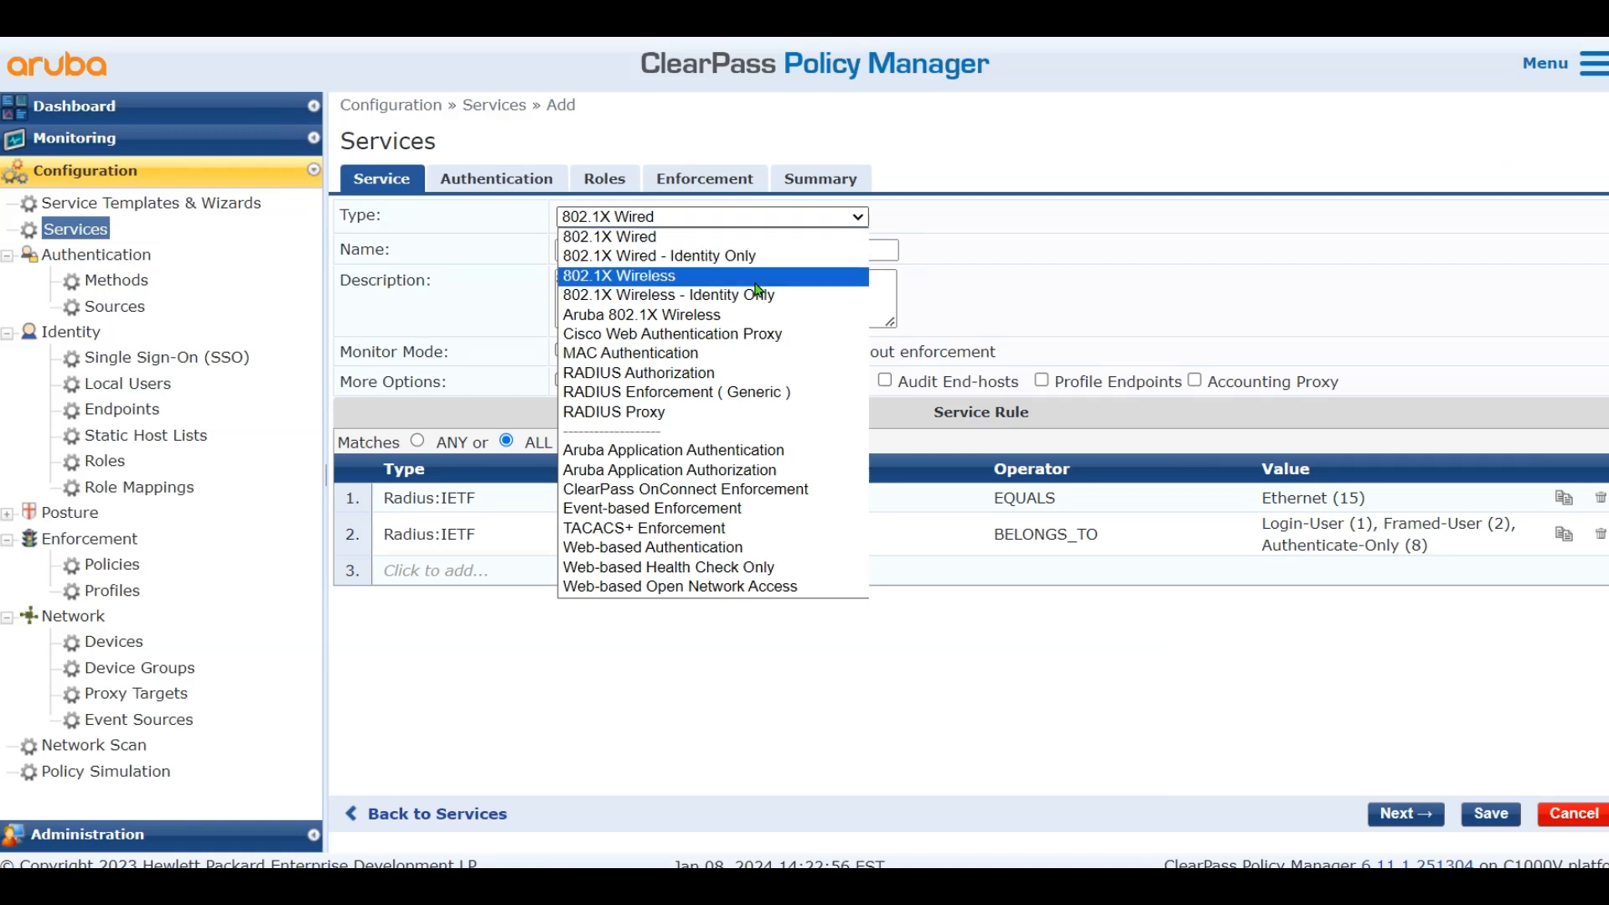
pyautogui.click(718, 553)
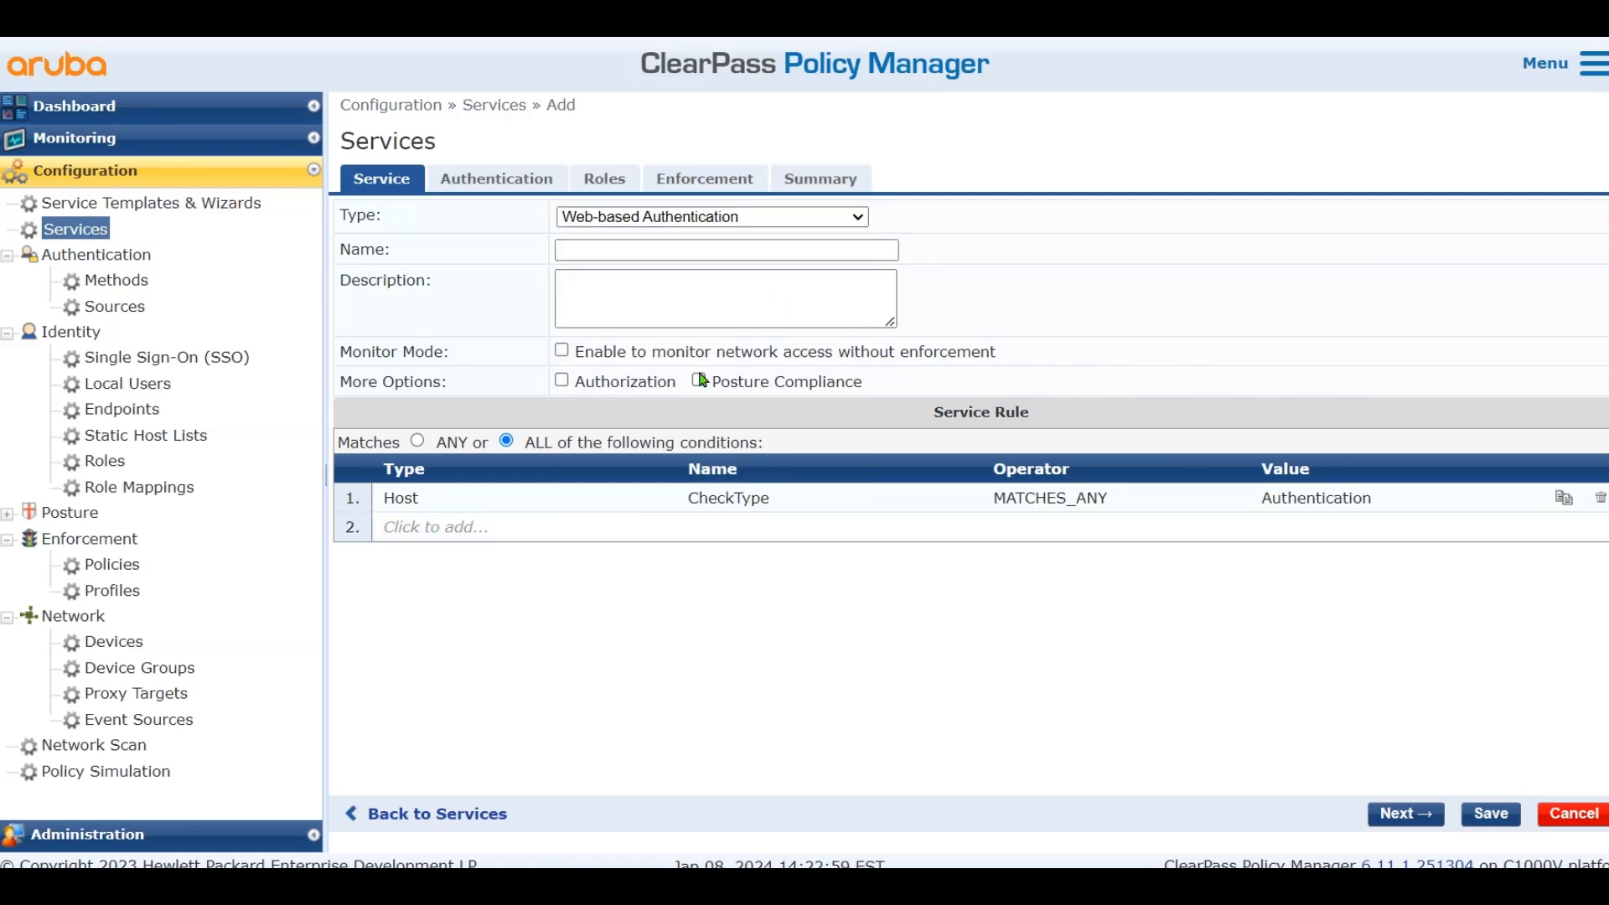
pyautogui.click(689, 250)
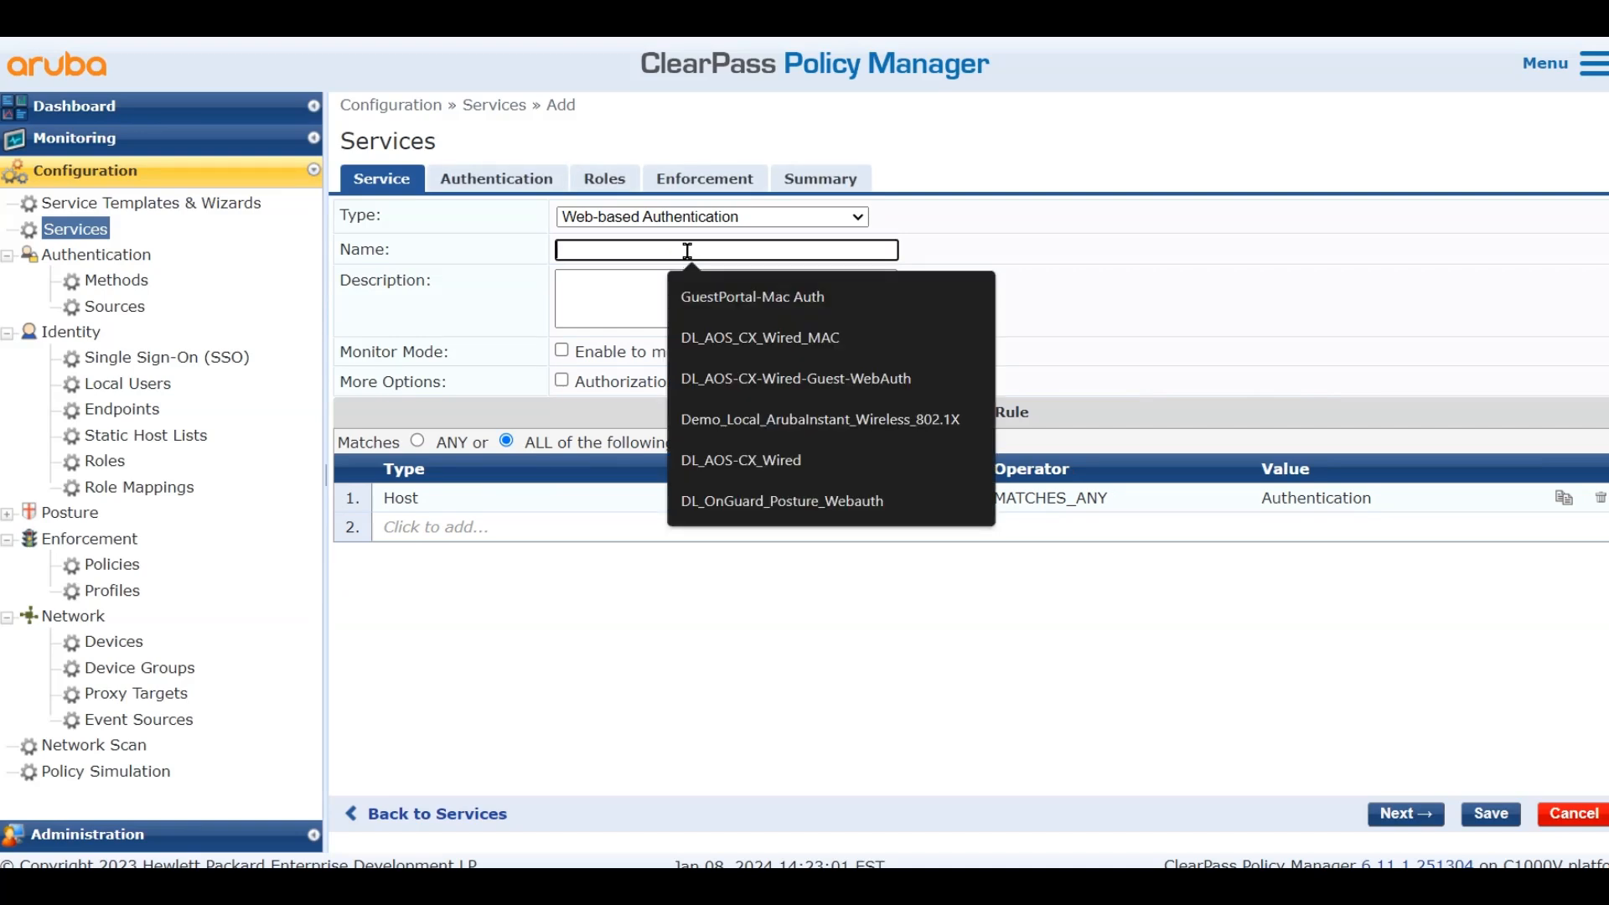
pyautogui.write('Guest')
pyautogui.click(1508, 315)
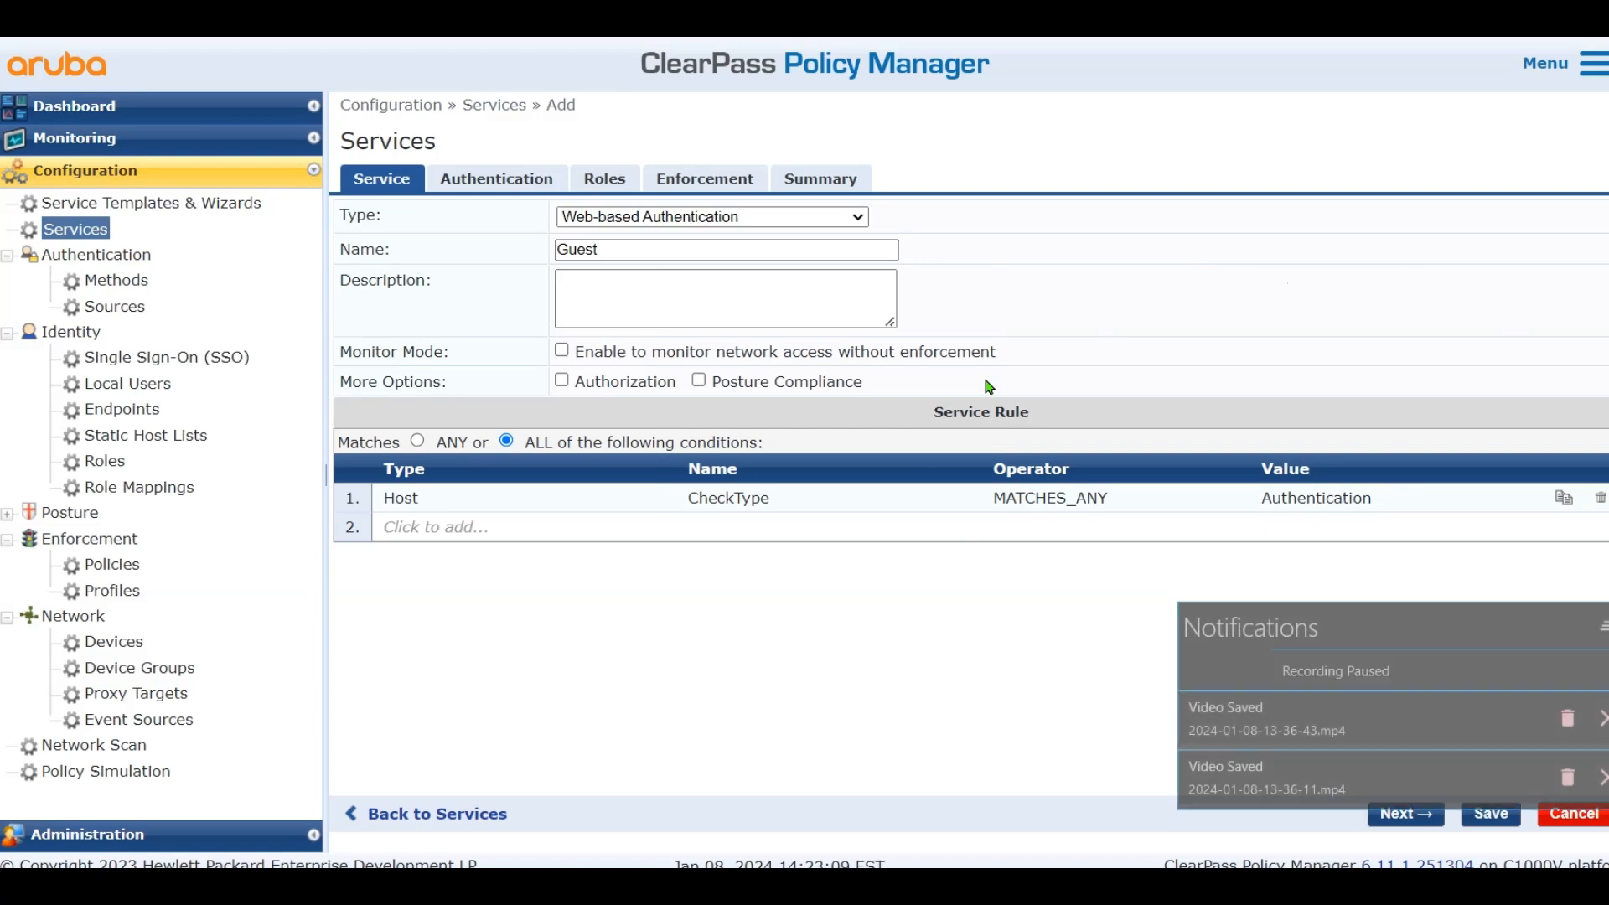
pyautogui.click(700, 181)
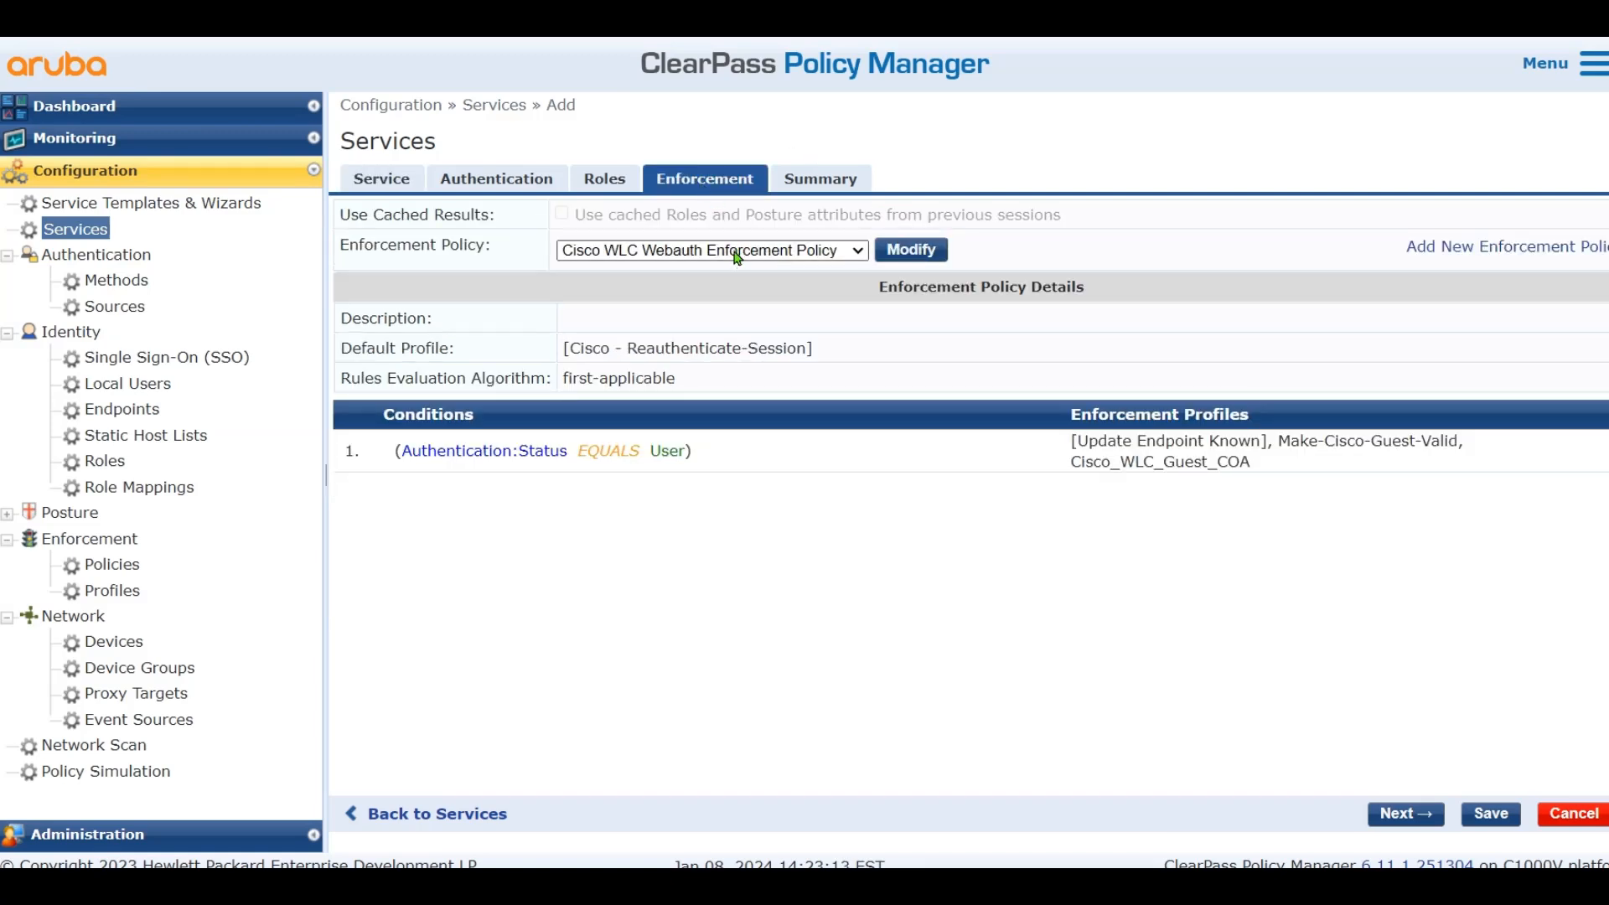
# Add Local User Repository and Guest Device Repository as authentication sources and save the Guest service
pyautogui.press('F9')
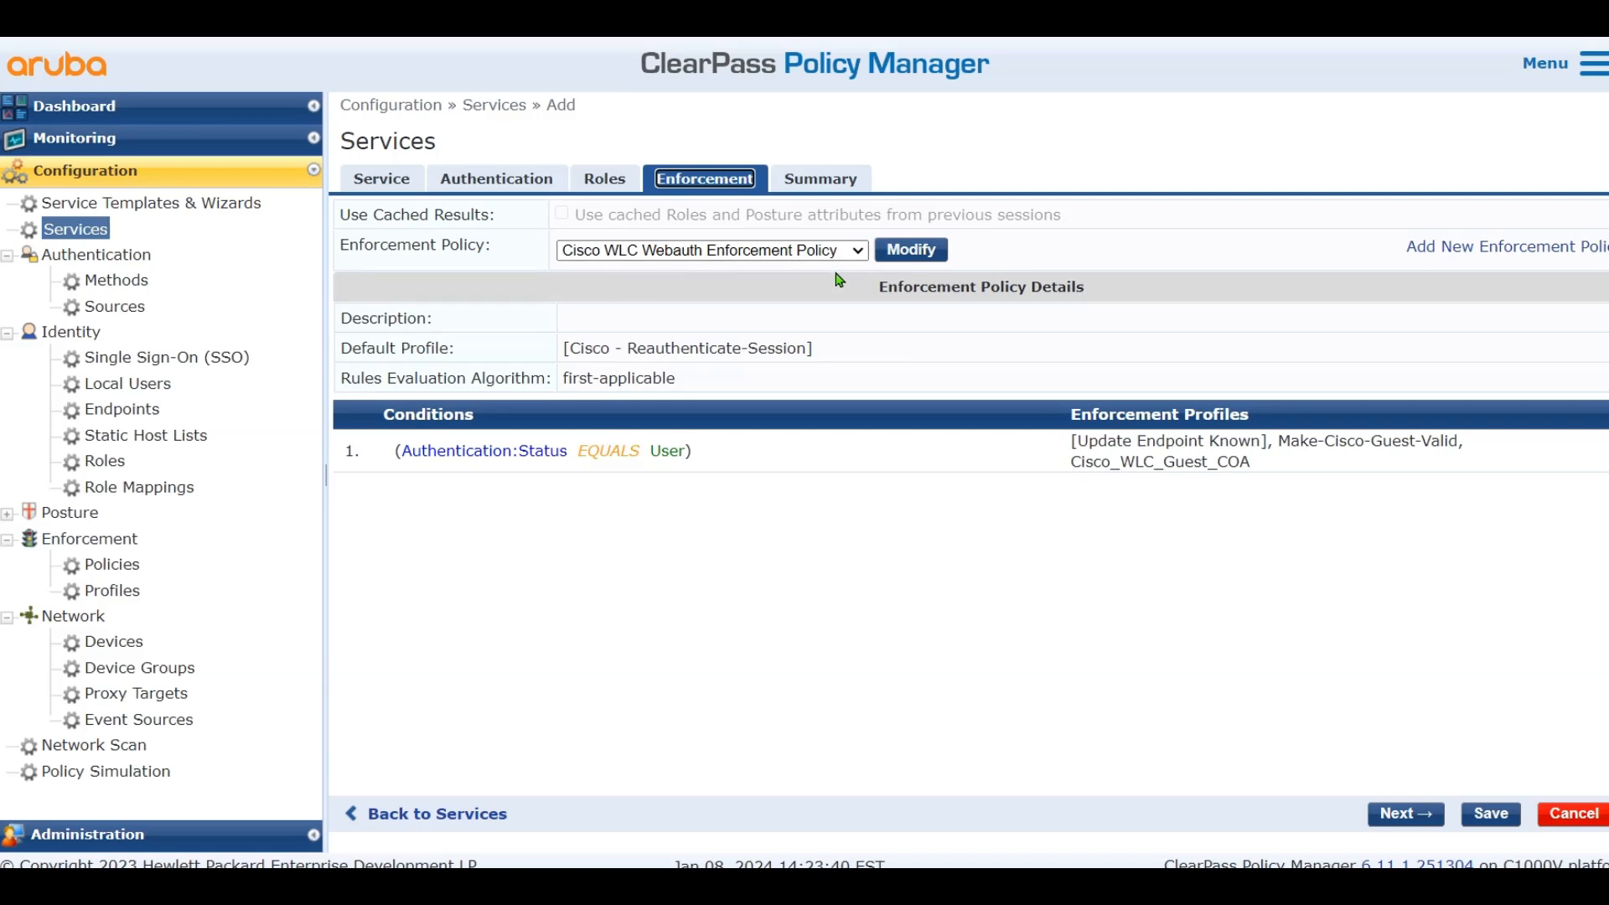
pyautogui.click(1491, 815)
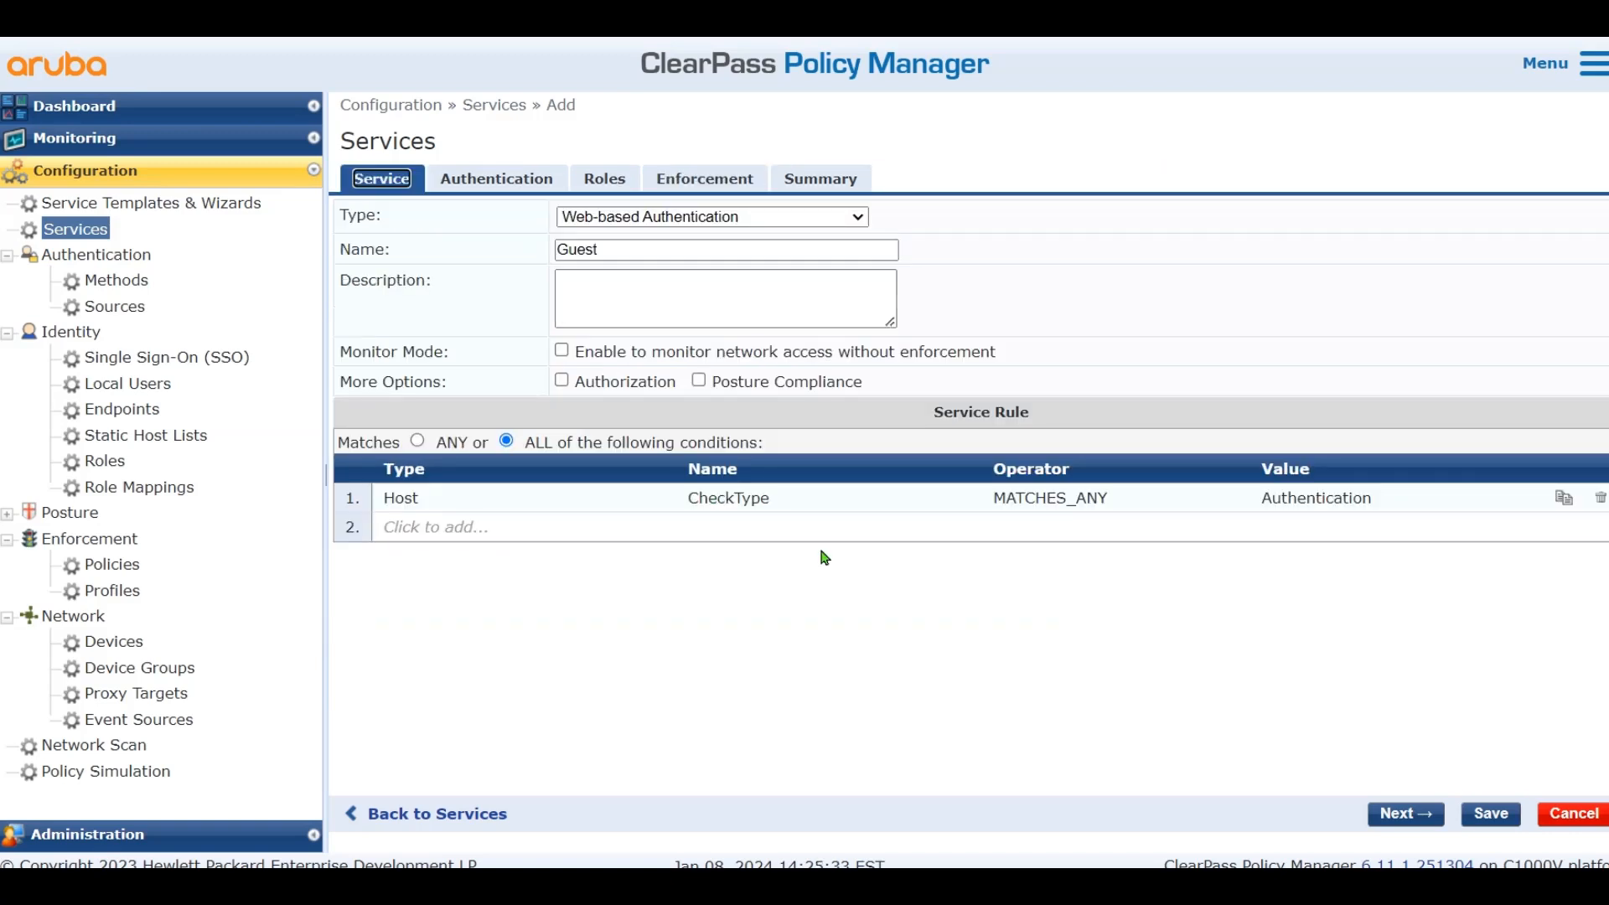
pyautogui.click(1507, 806)
pyautogui.click(502, 215)
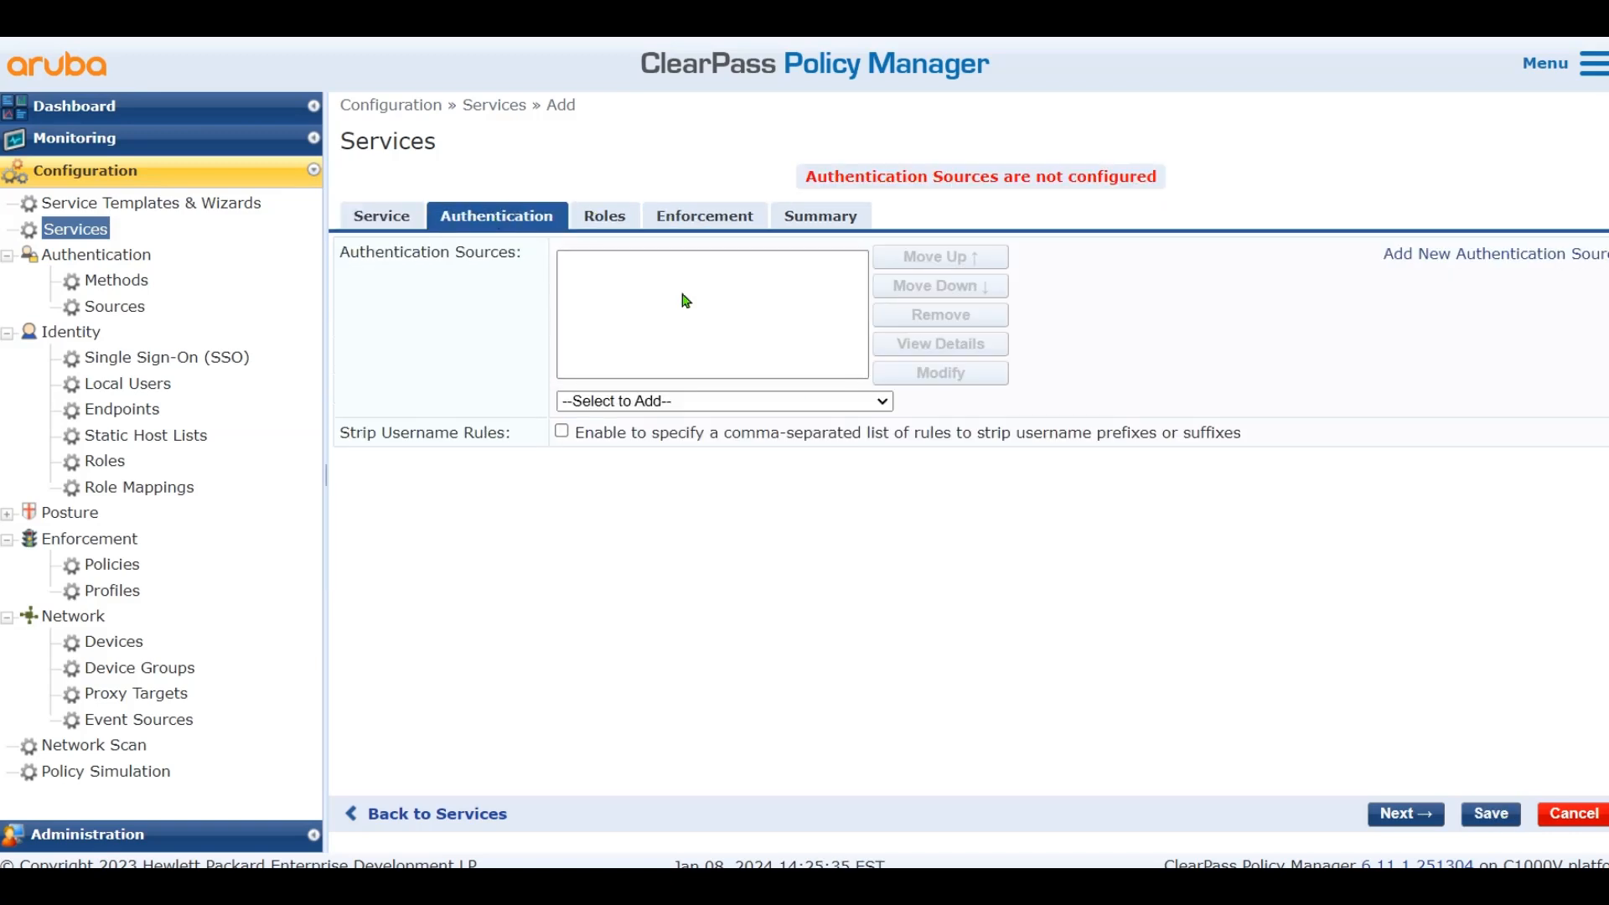
pyautogui.click(855, 399)
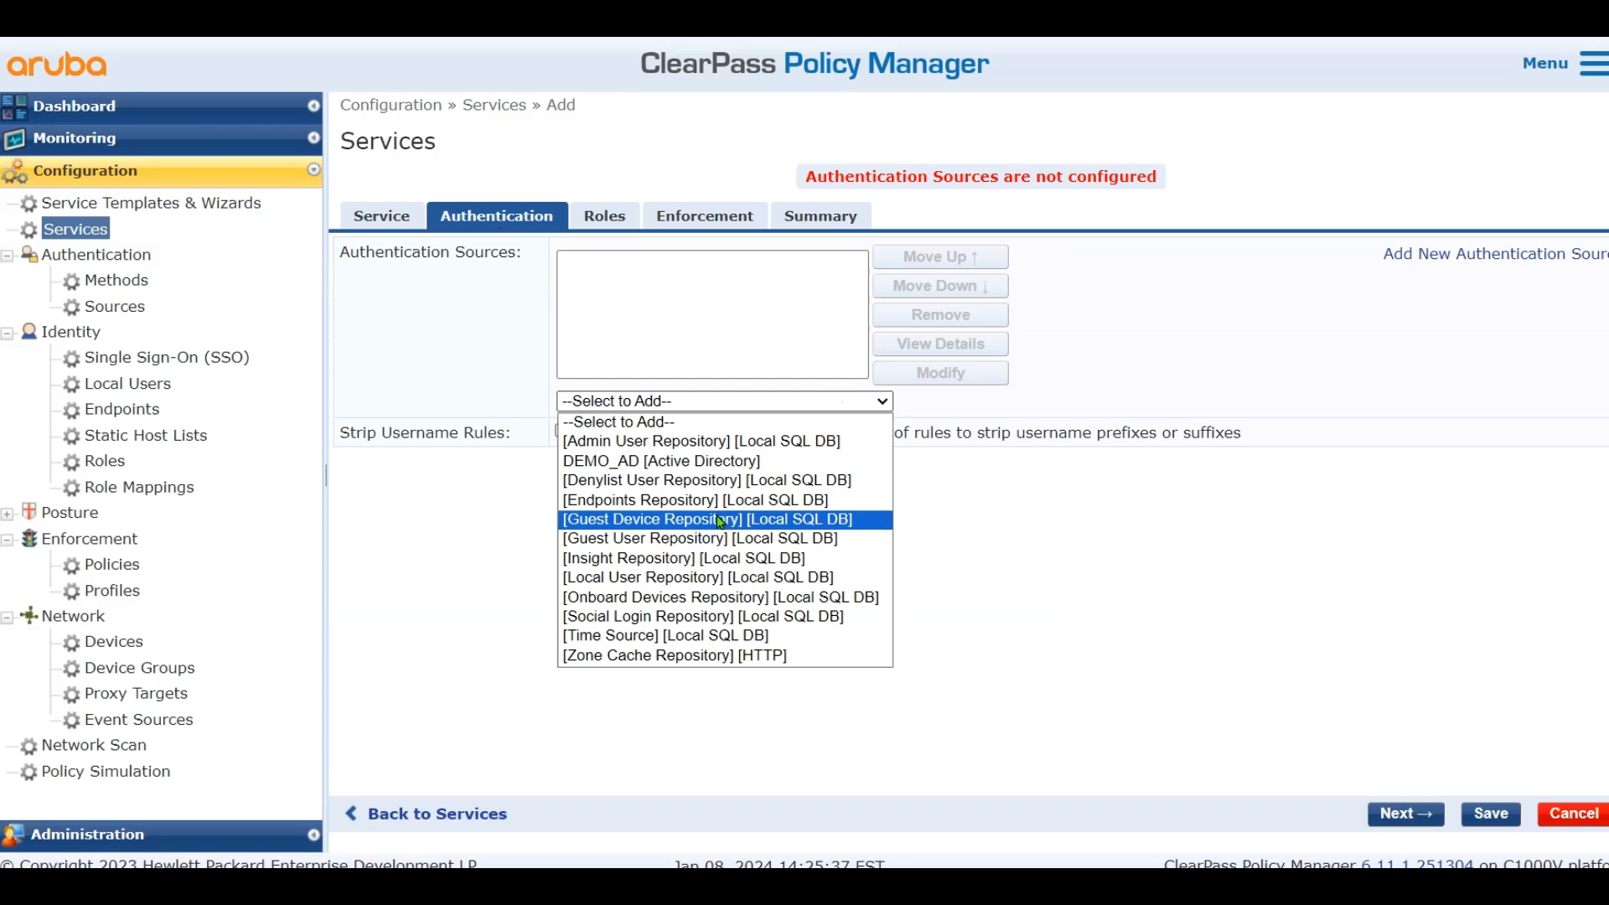
pyautogui.click(721, 575)
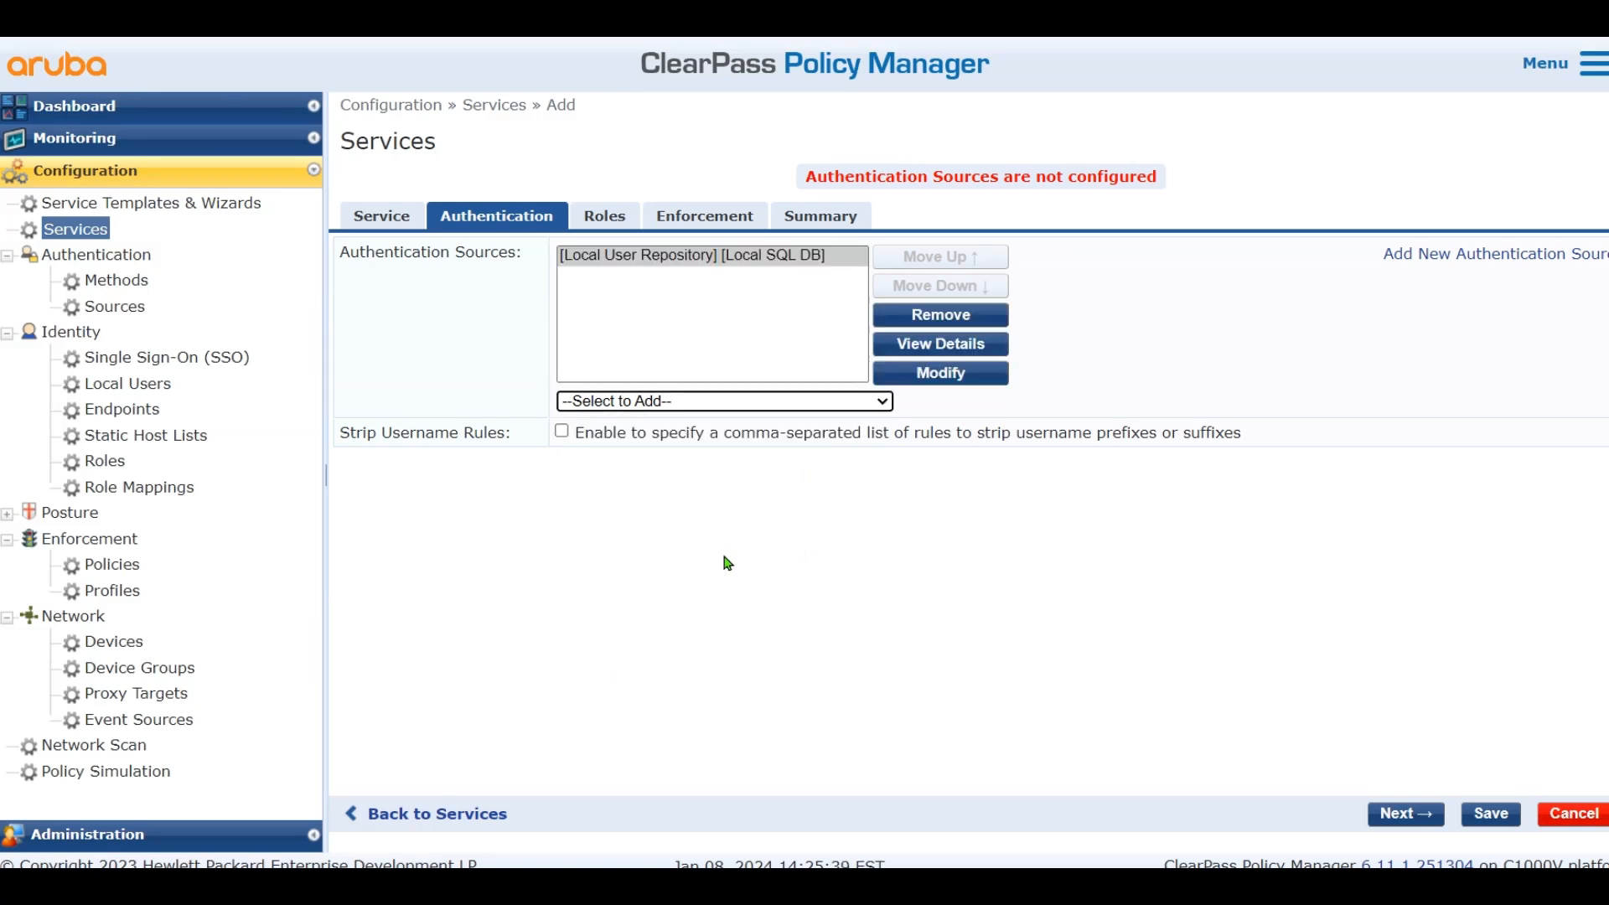
pyautogui.click(699, 407)
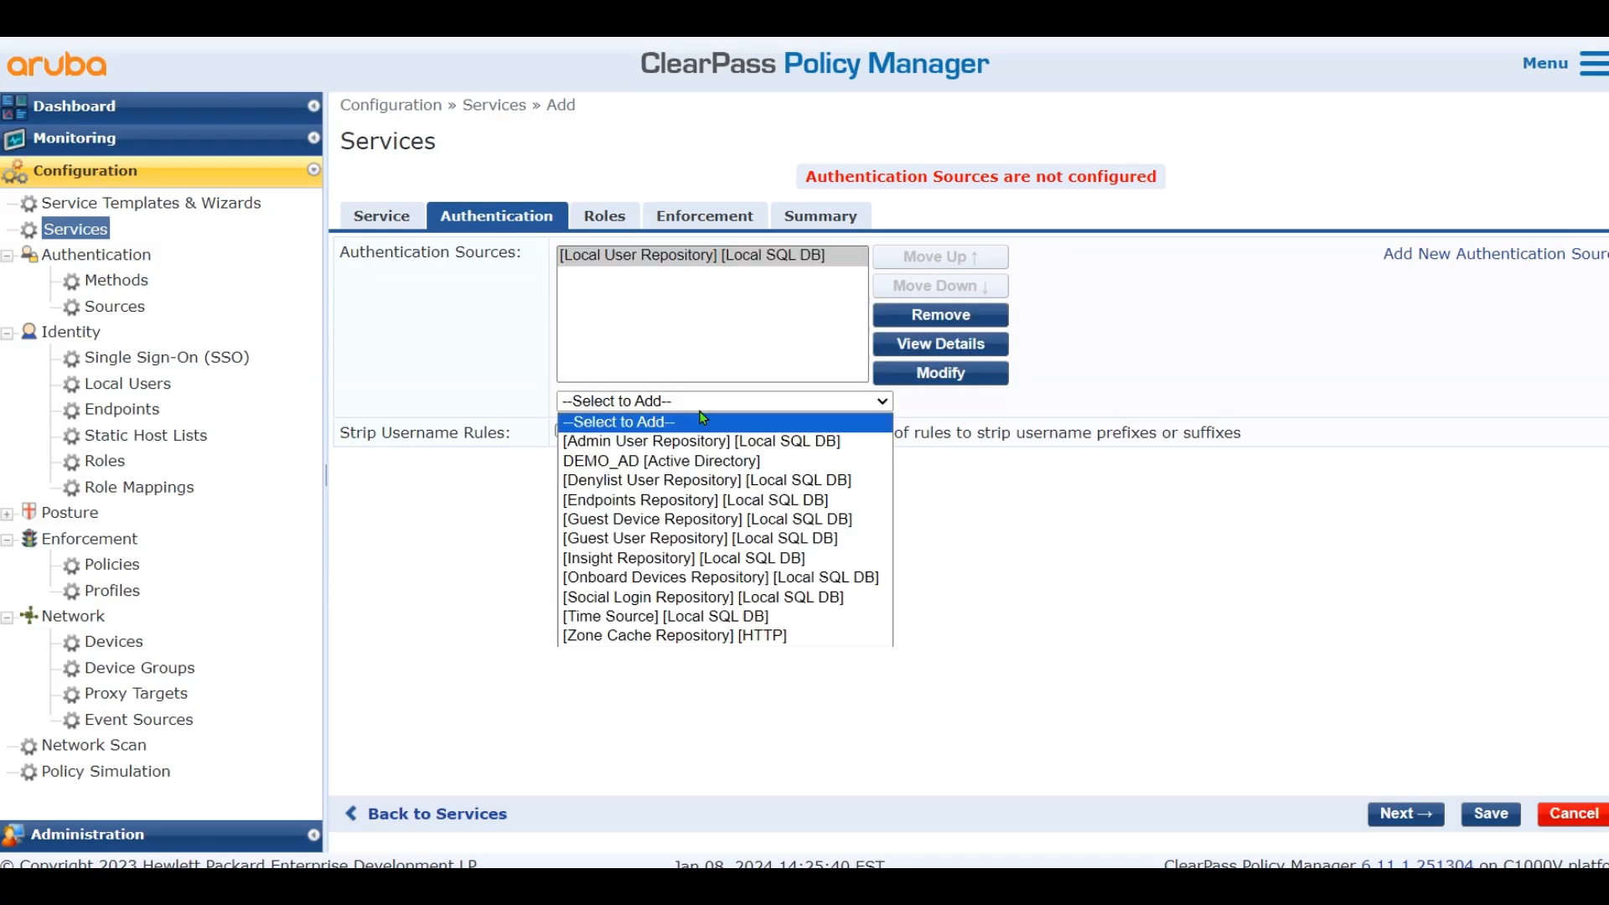
pyautogui.click(679, 528)
pyautogui.click(1491, 813)
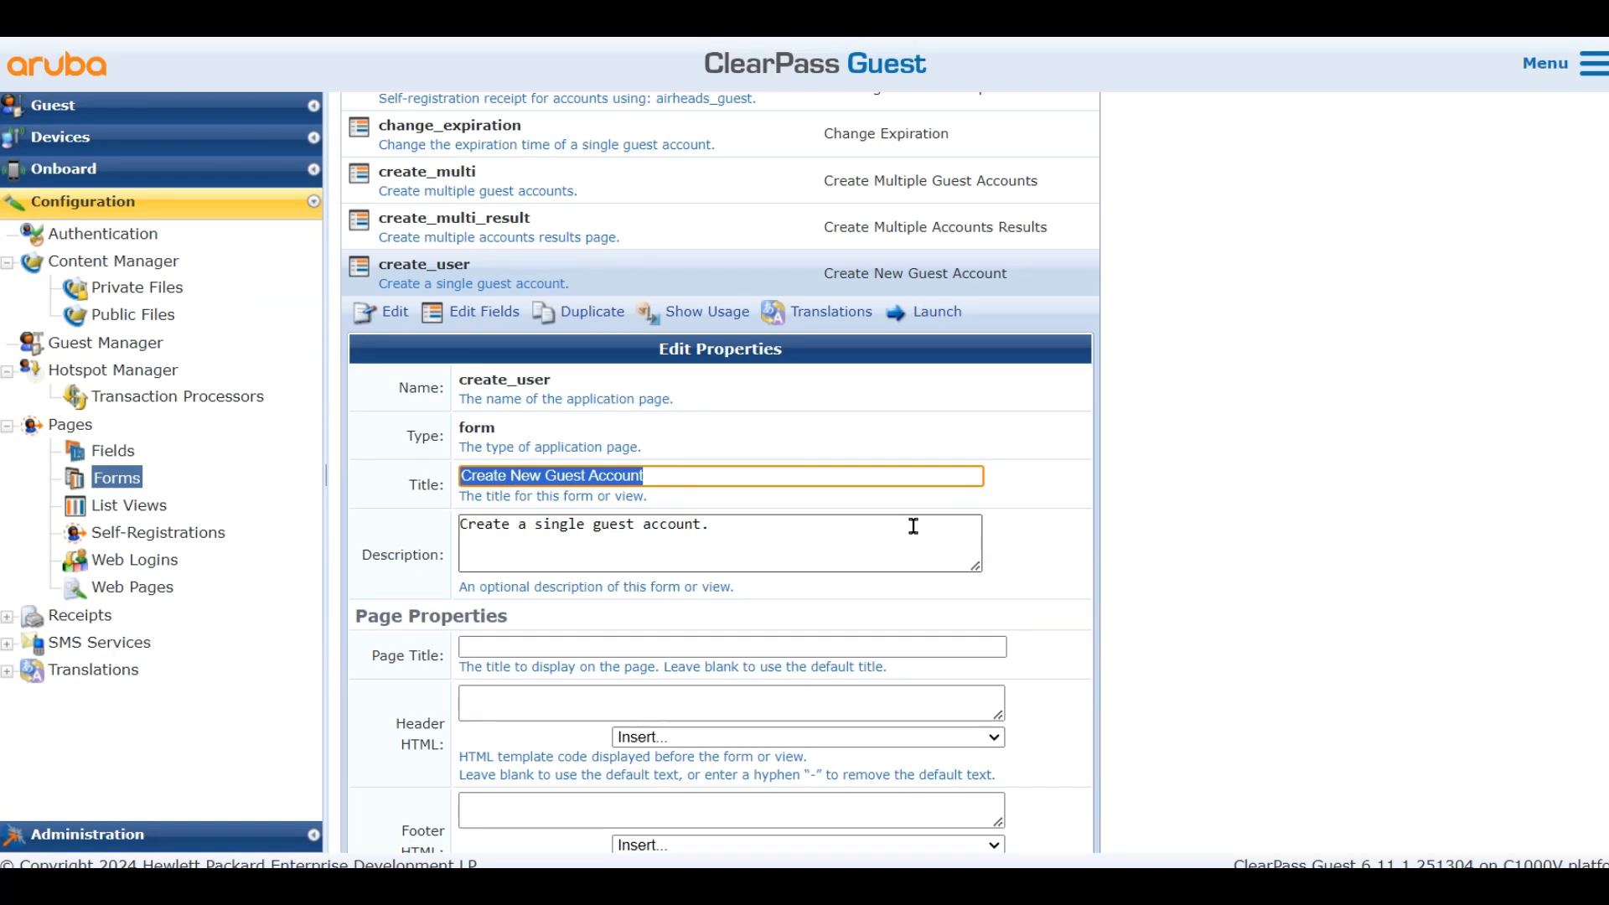
# Insert a username_auth field after visitor_name in the create_user form
pyautogui.click(460, 318)
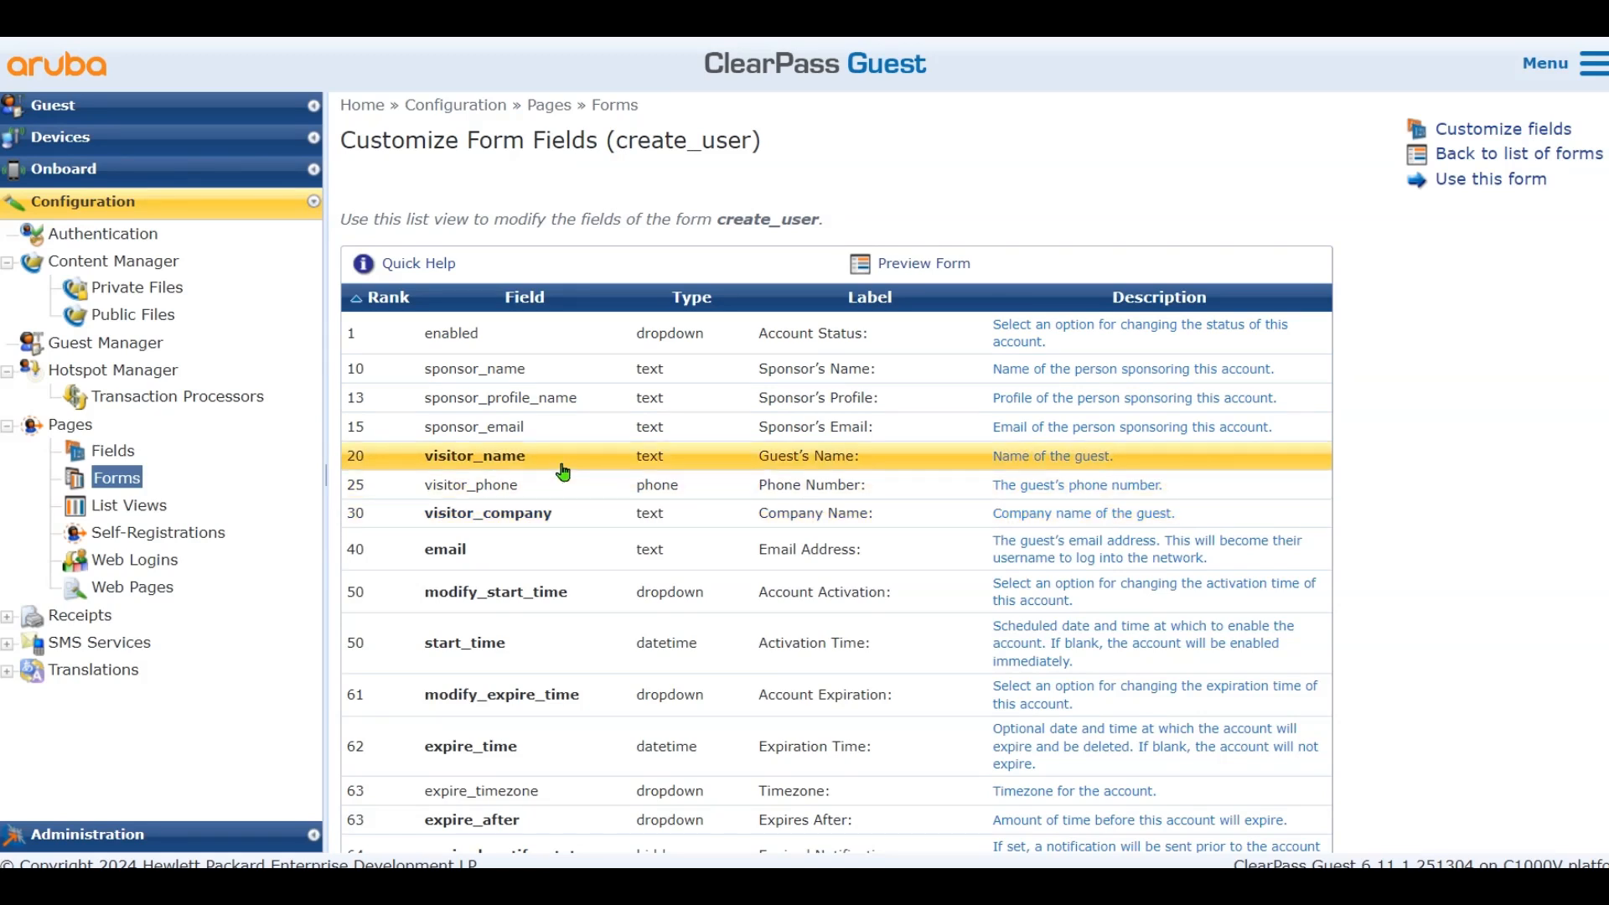
pyautogui.click(533, 459)
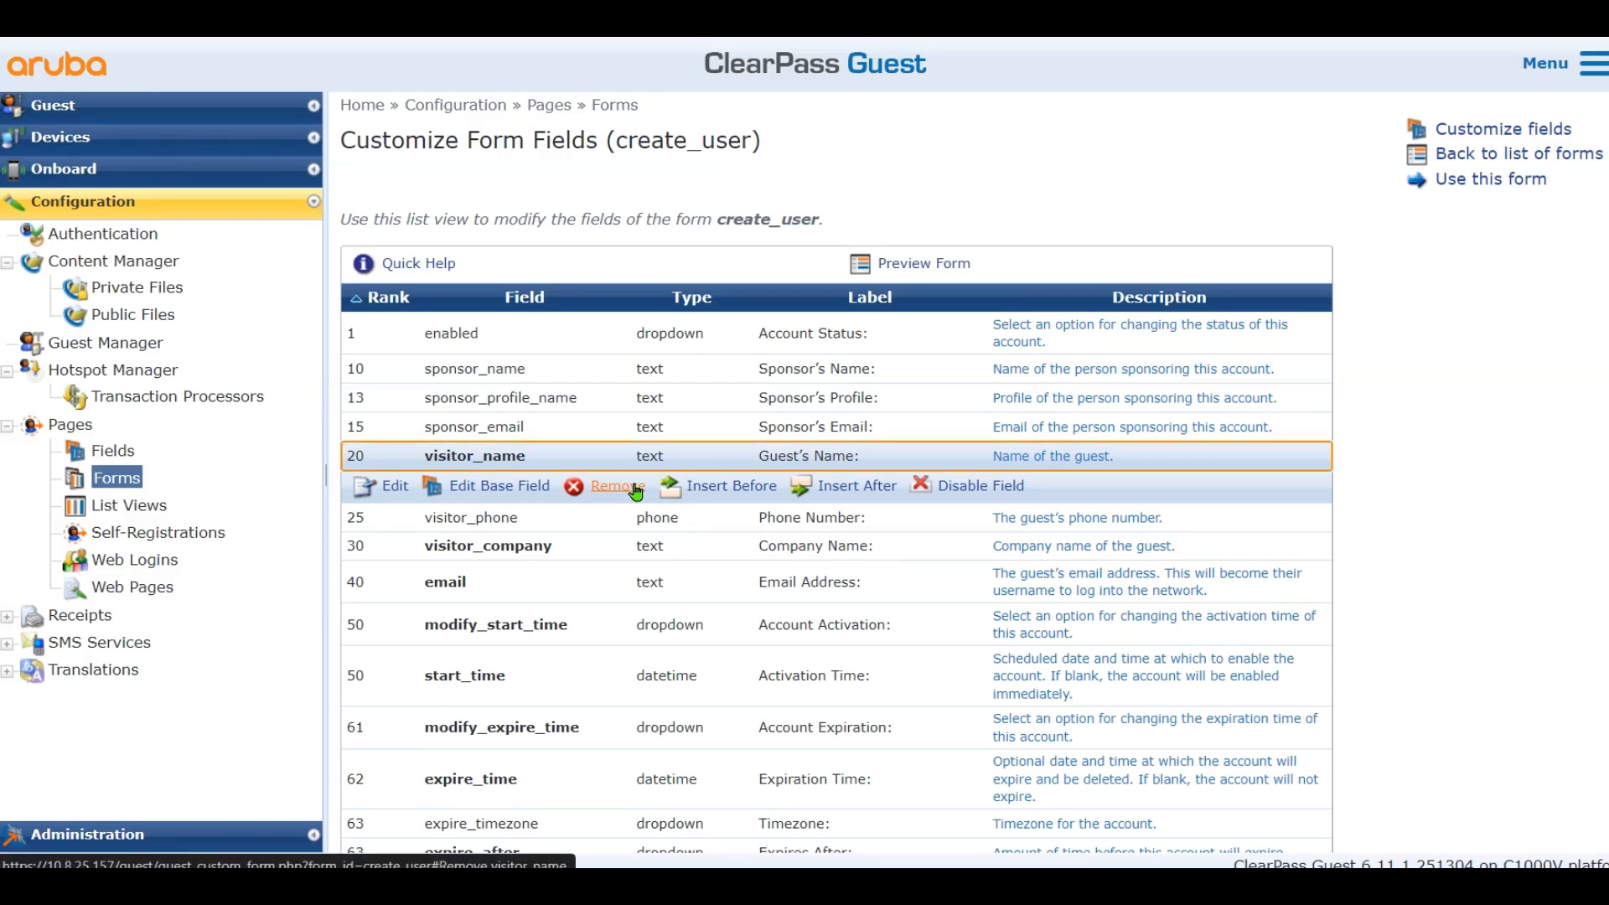
pyautogui.click(836, 496)
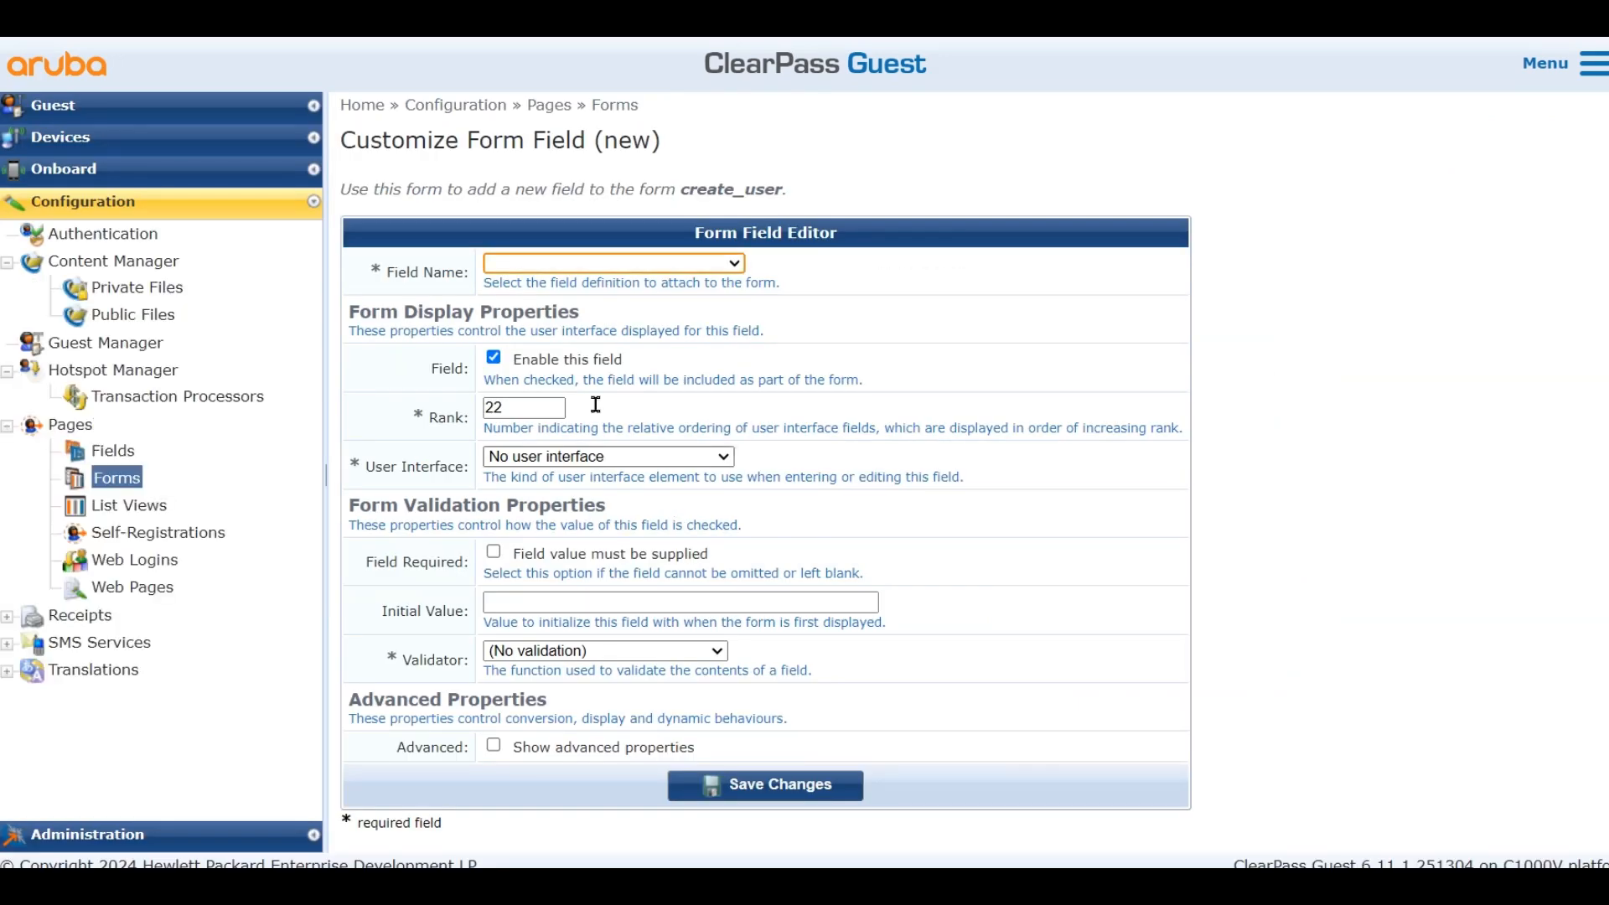
pyautogui.click(599, 264)
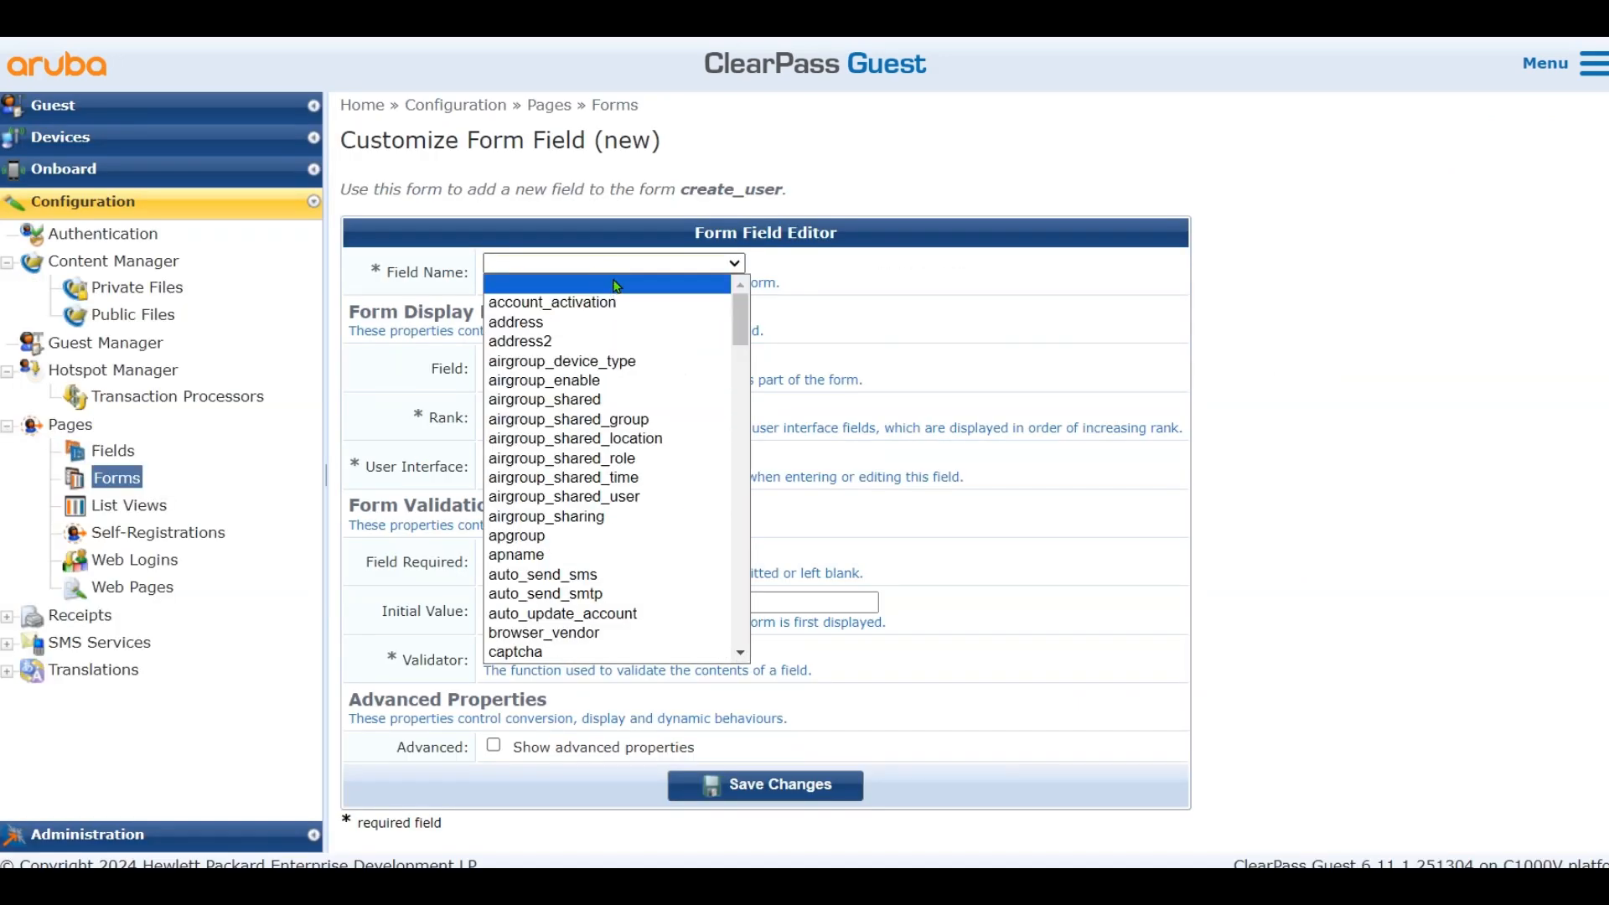
pyautogui.press('s')
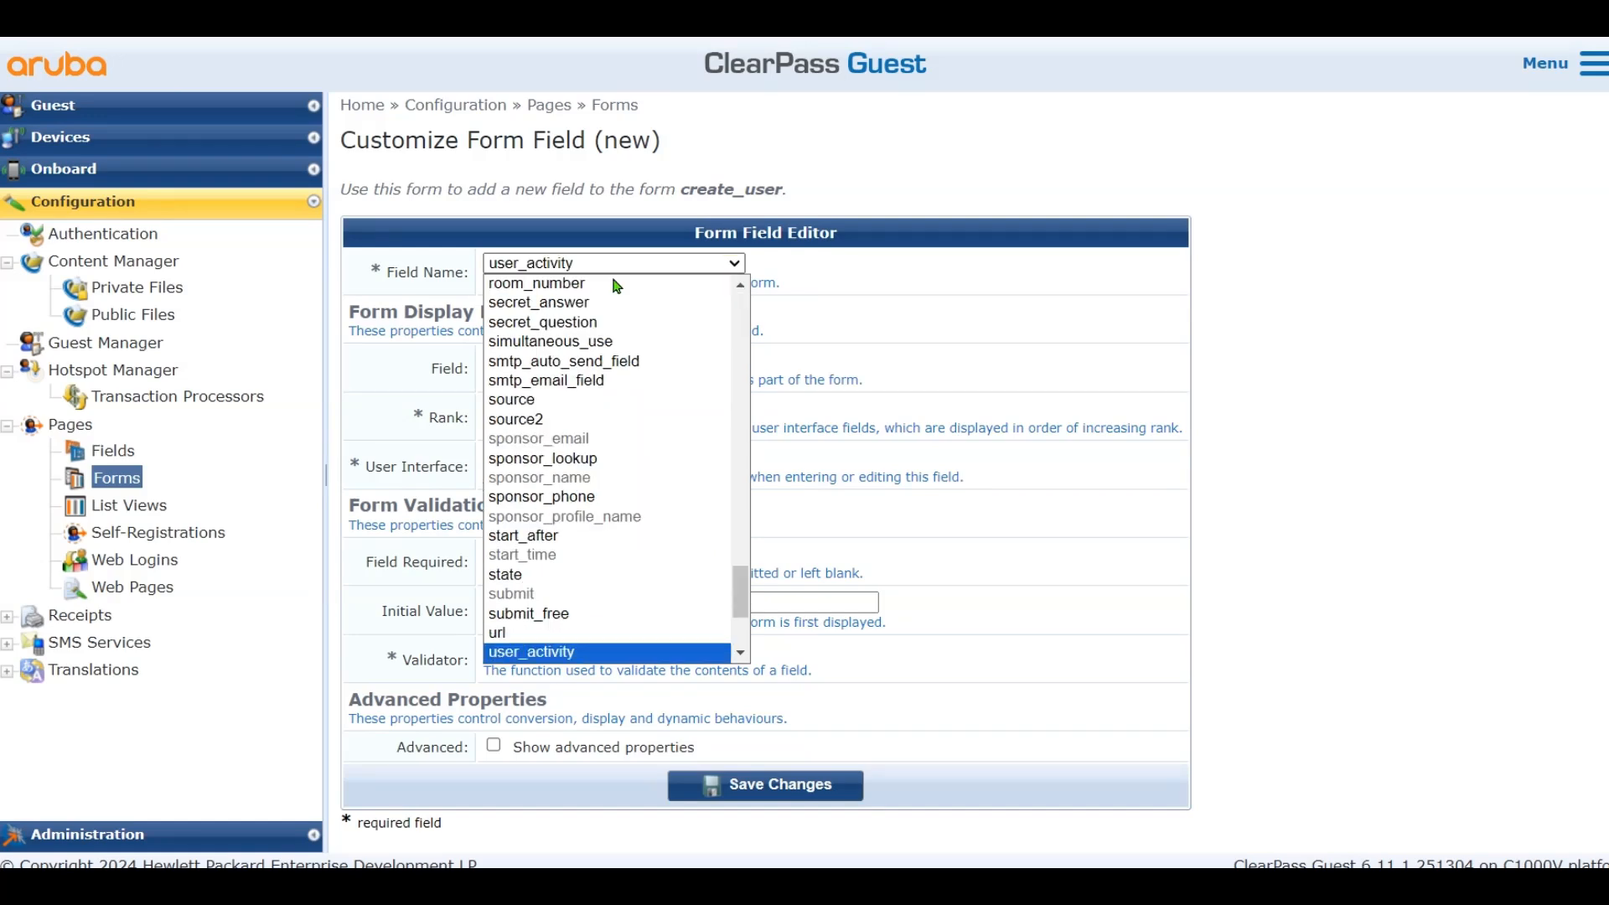
pyautogui.scroll(-3, 652, 486)
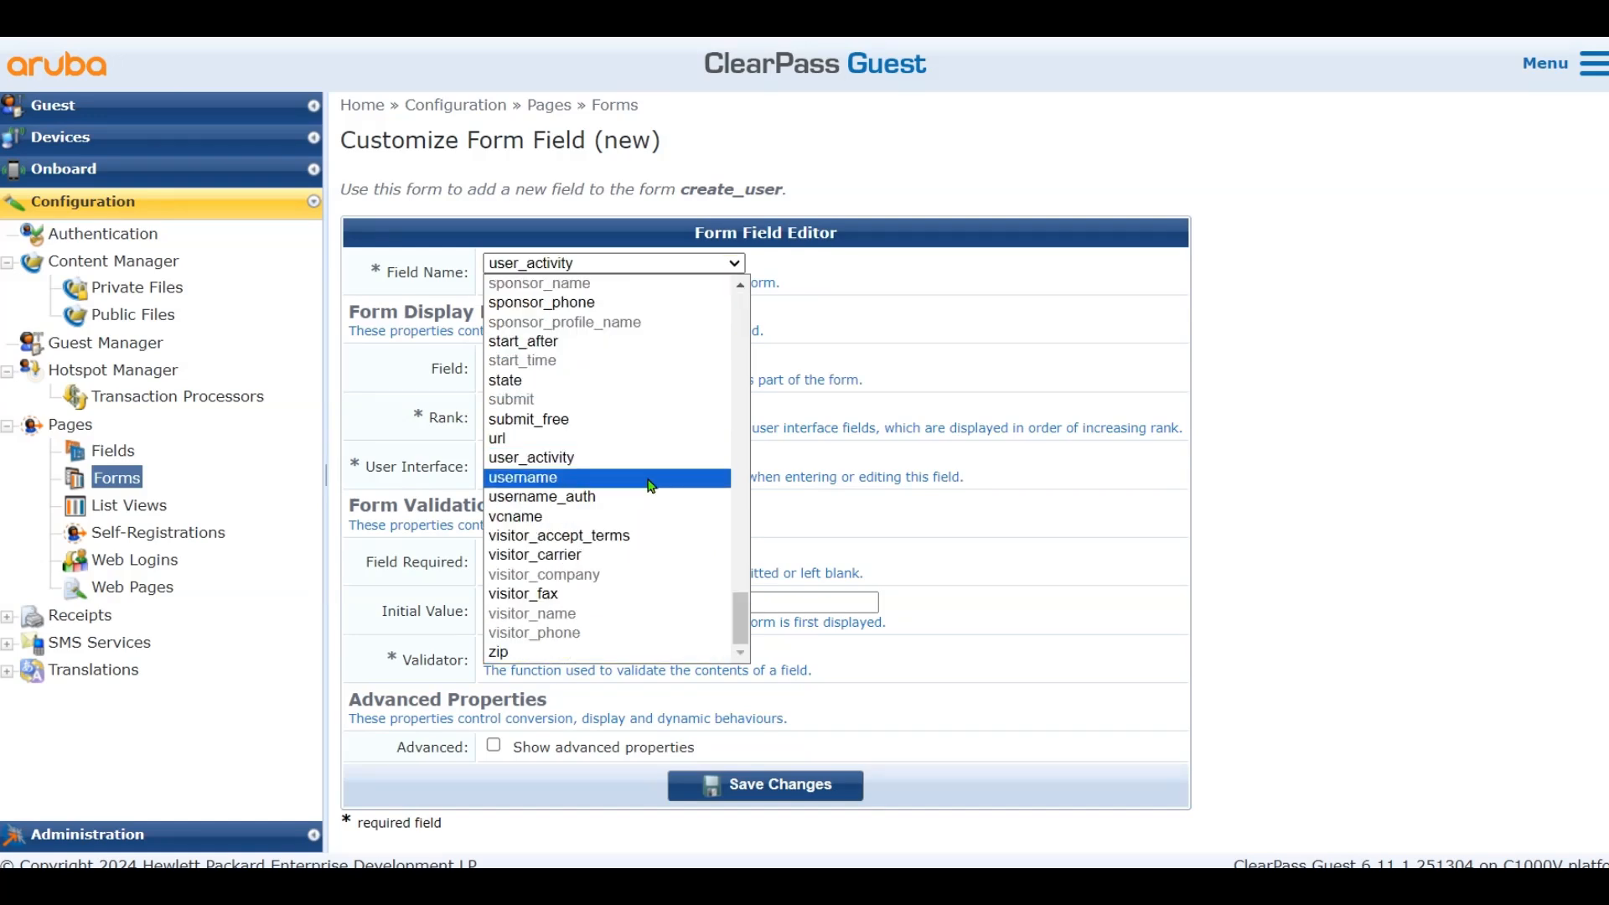
pyautogui.click(634, 497)
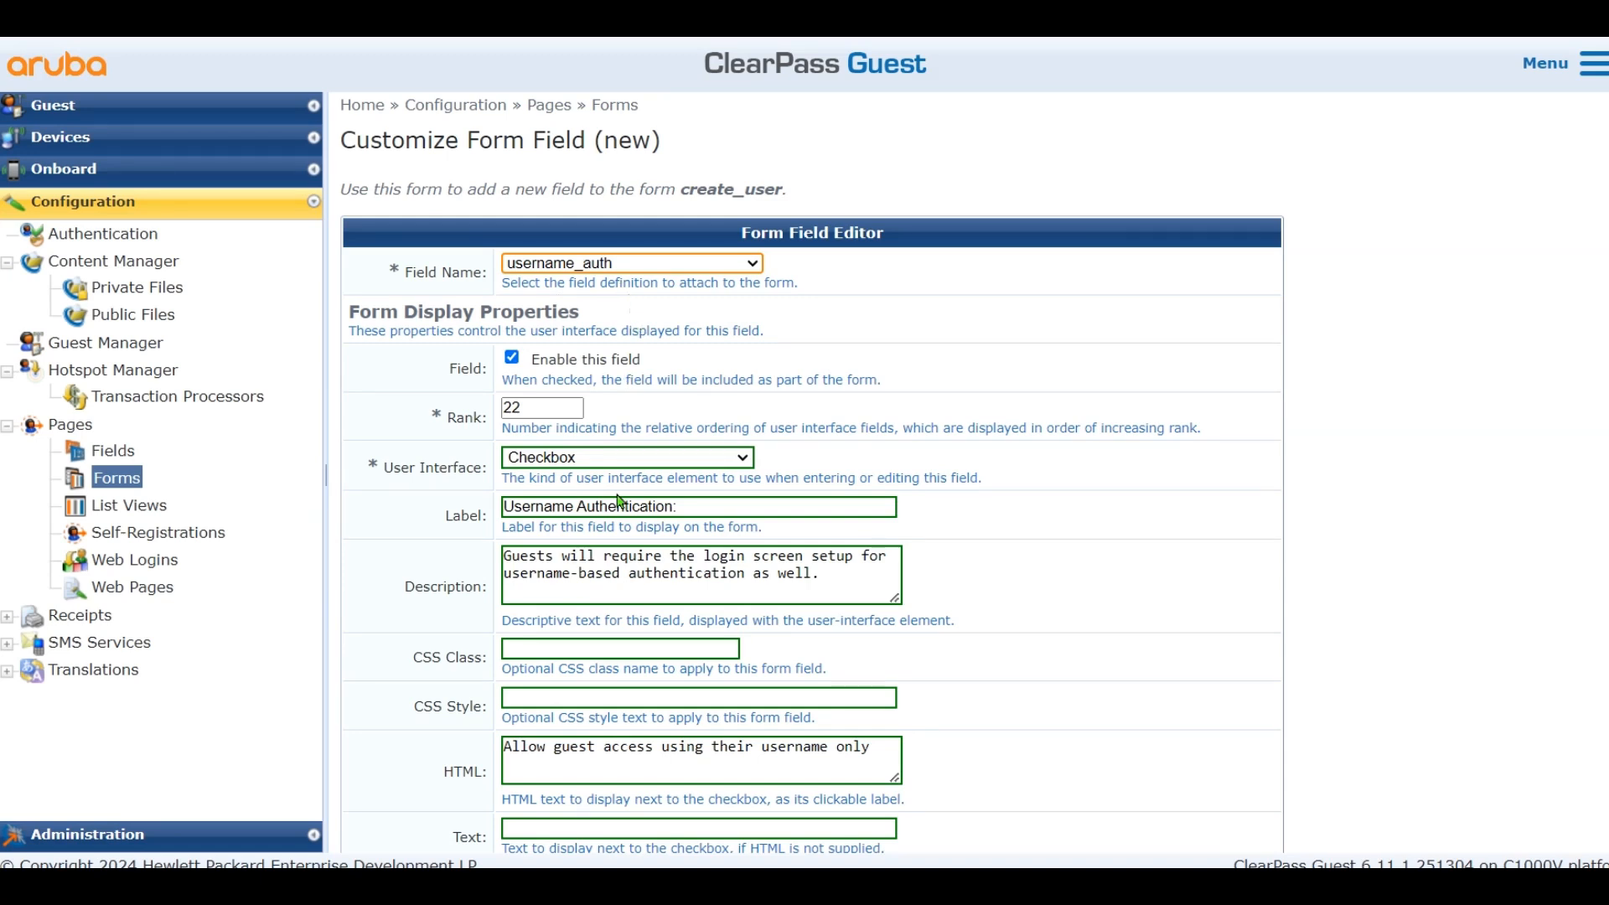
# Give username_auth no user interface and an initial value of 1, then save changes
pyautogui.click(615, 461)
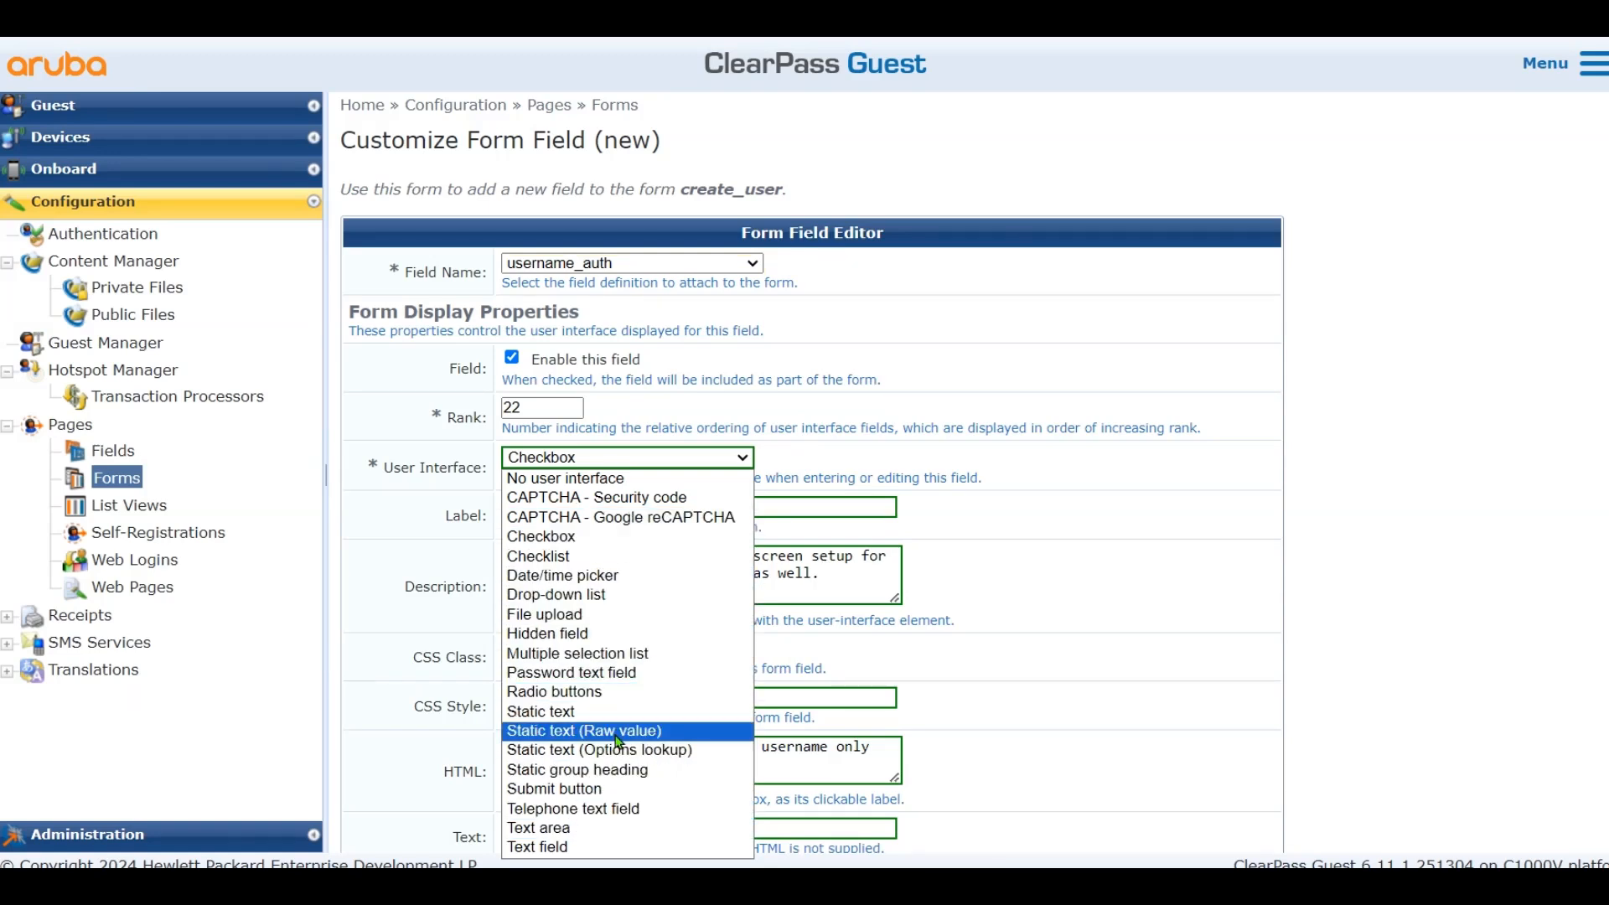
pyautogui.click(608, 480)
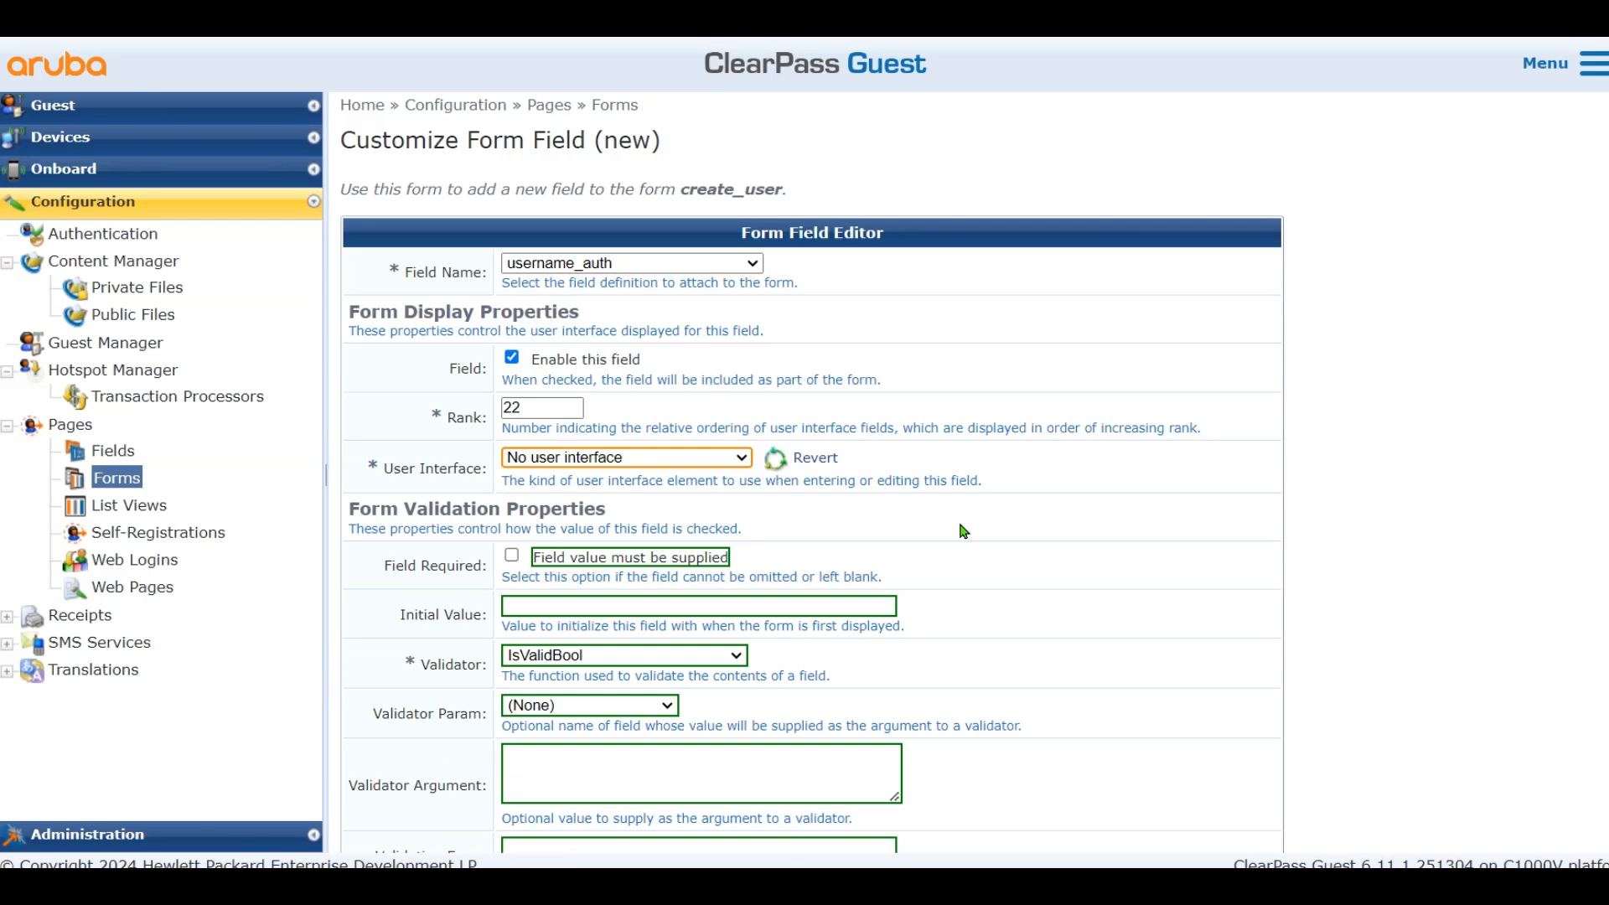
pyautogui.click(732, 607)
pyautogui.write('1')
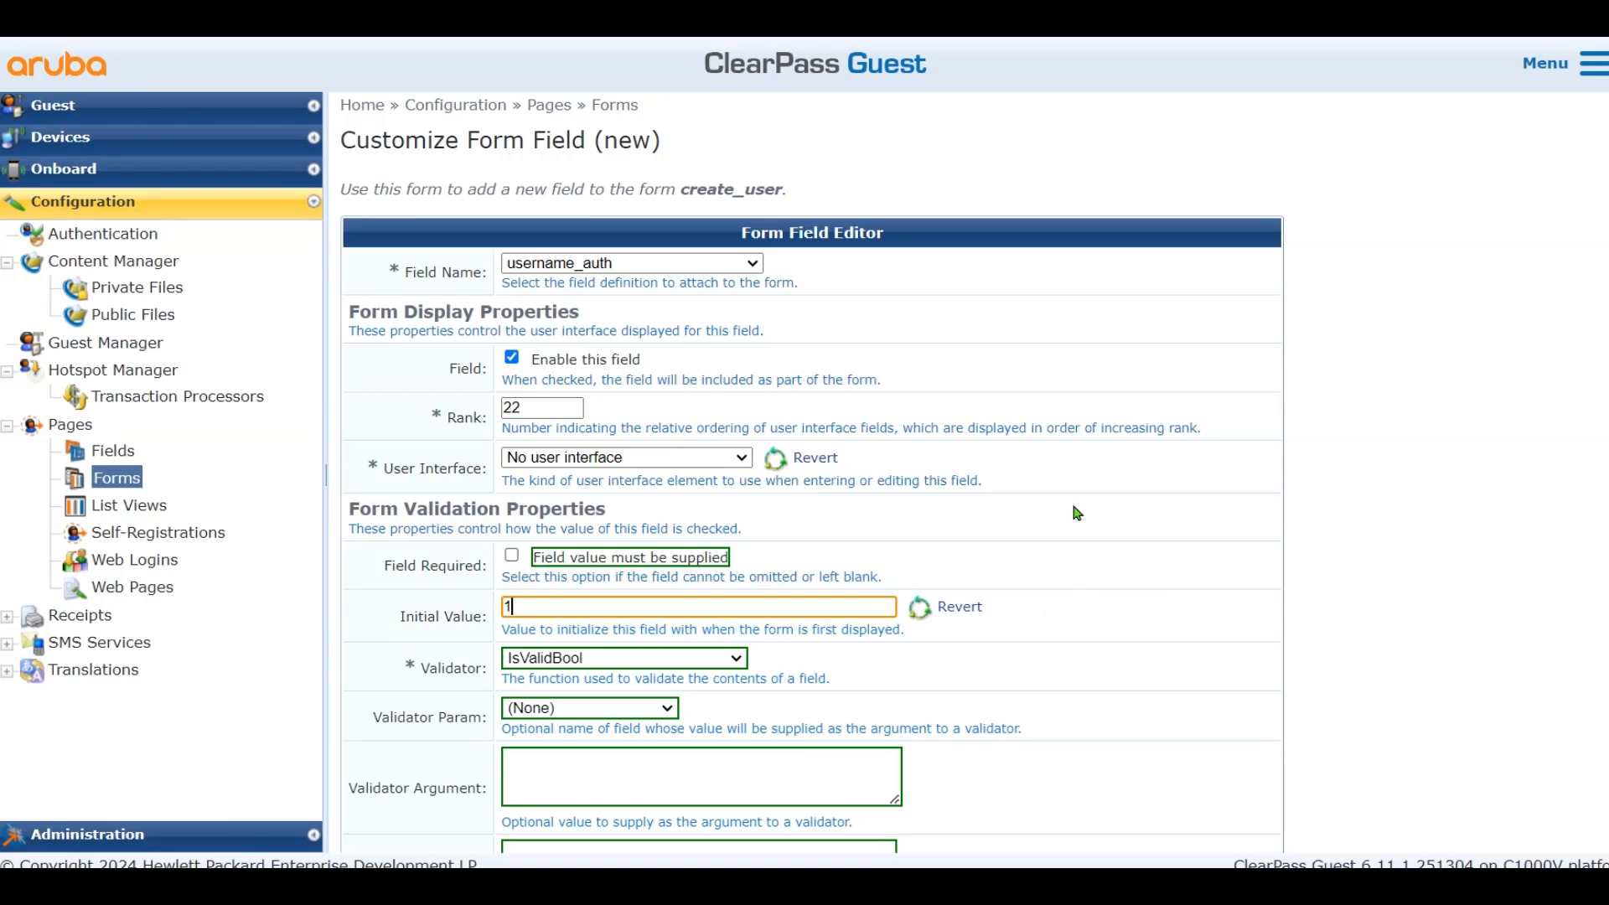
pyautogui.scroll(-4, 1073, 507)
pyautogui.click(818, 707)
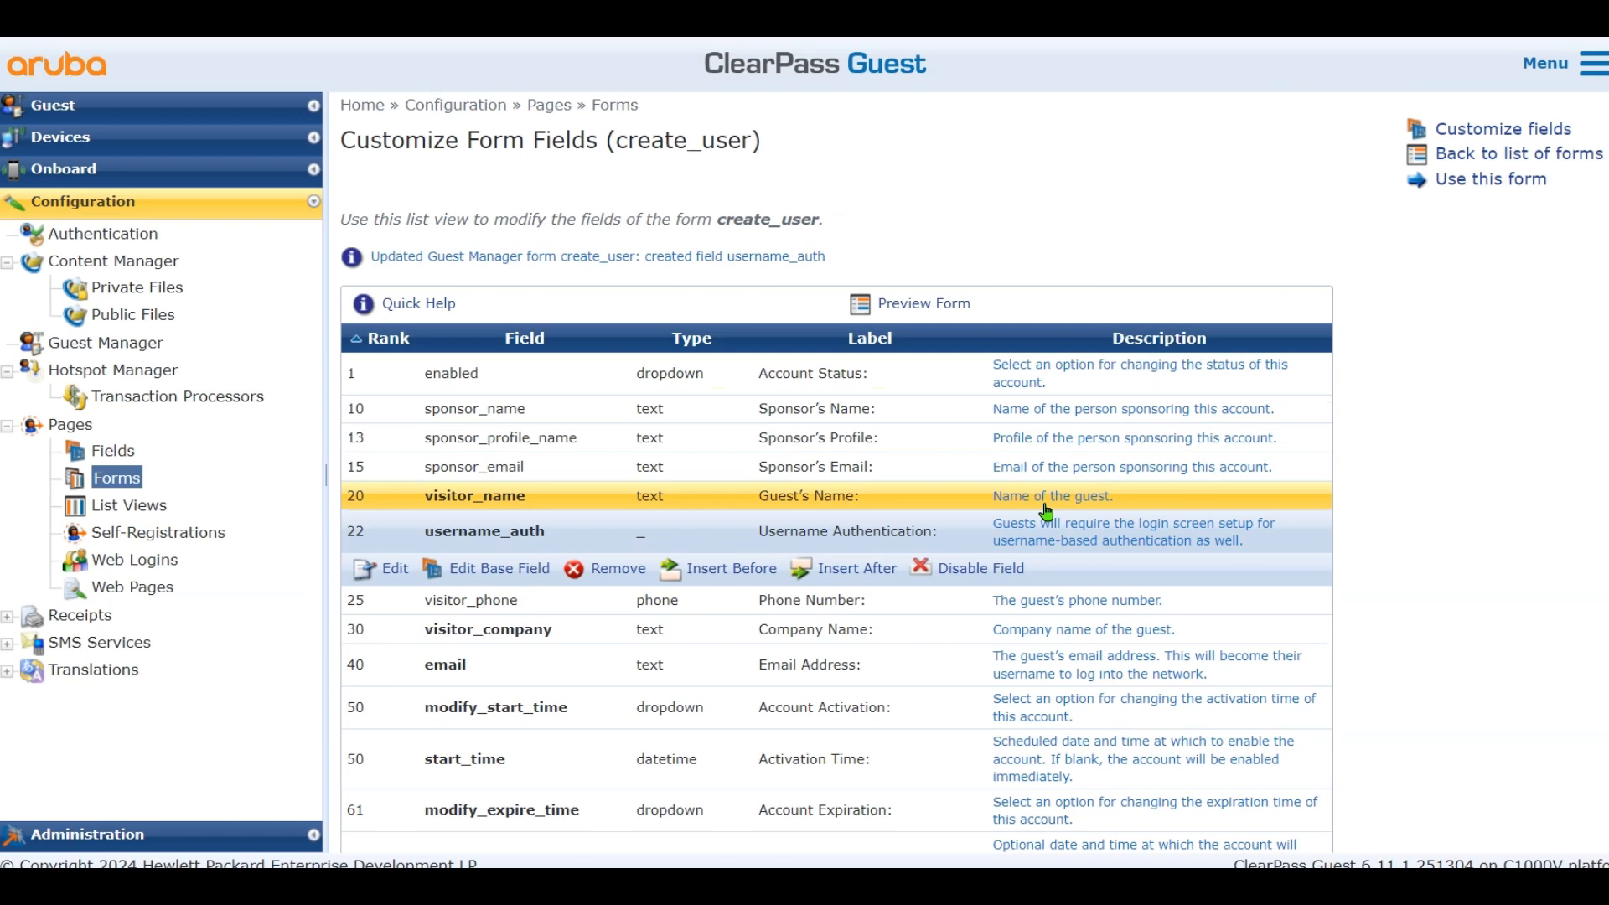
# Import one guest account from the CSV with username authentication, then list it in Manage Accounts
pyautogui.click(24, 99)
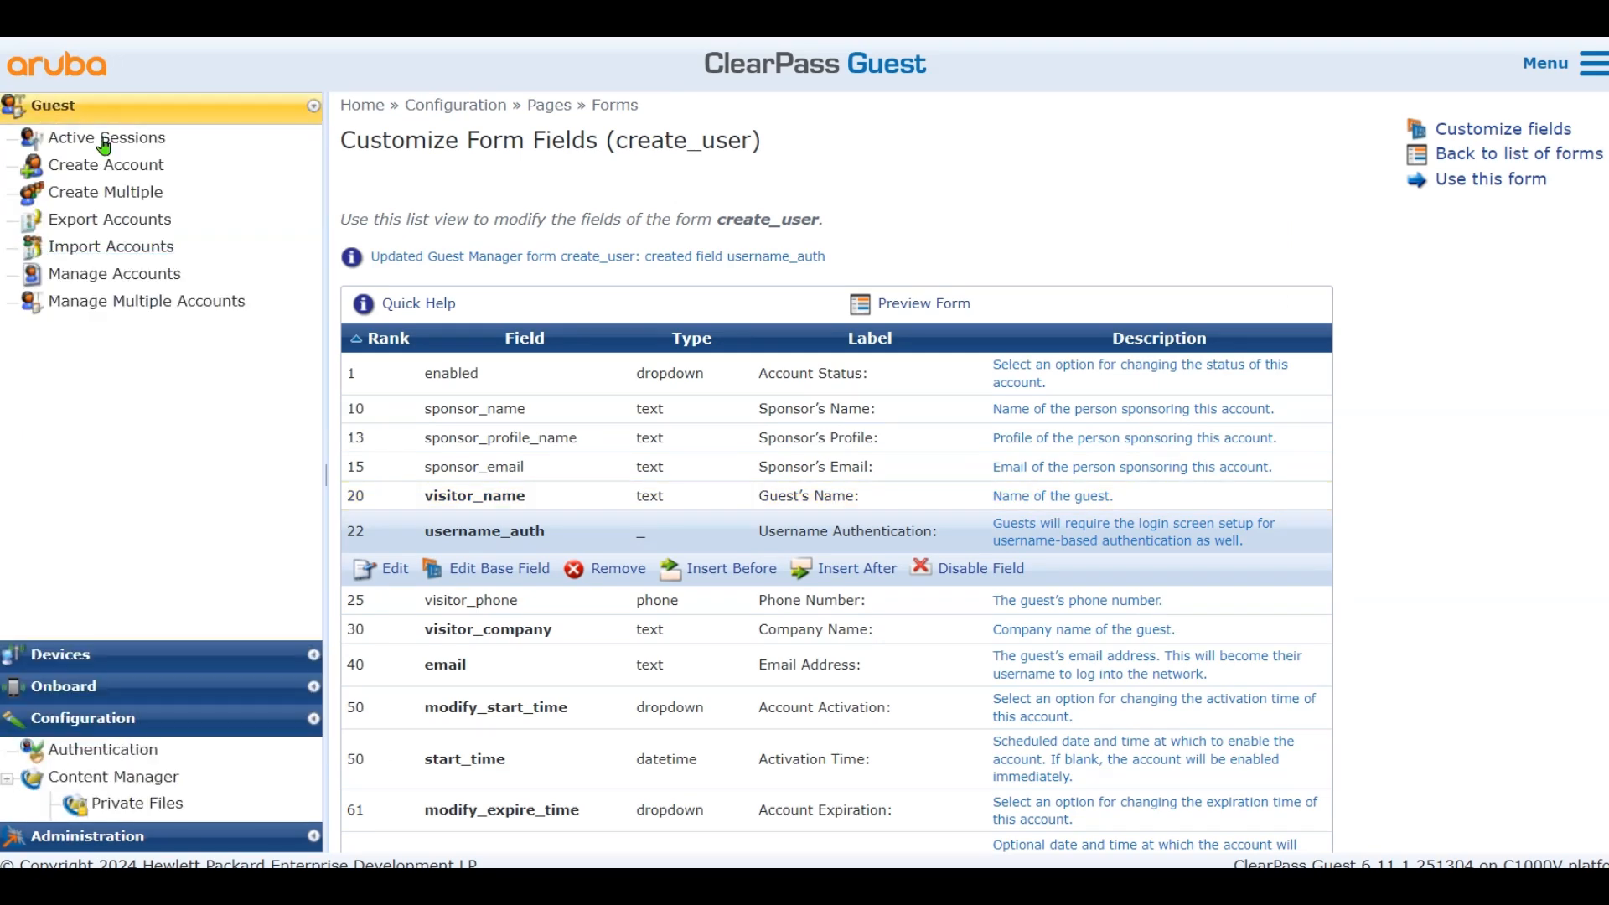
pyautogui.click(140, 255)
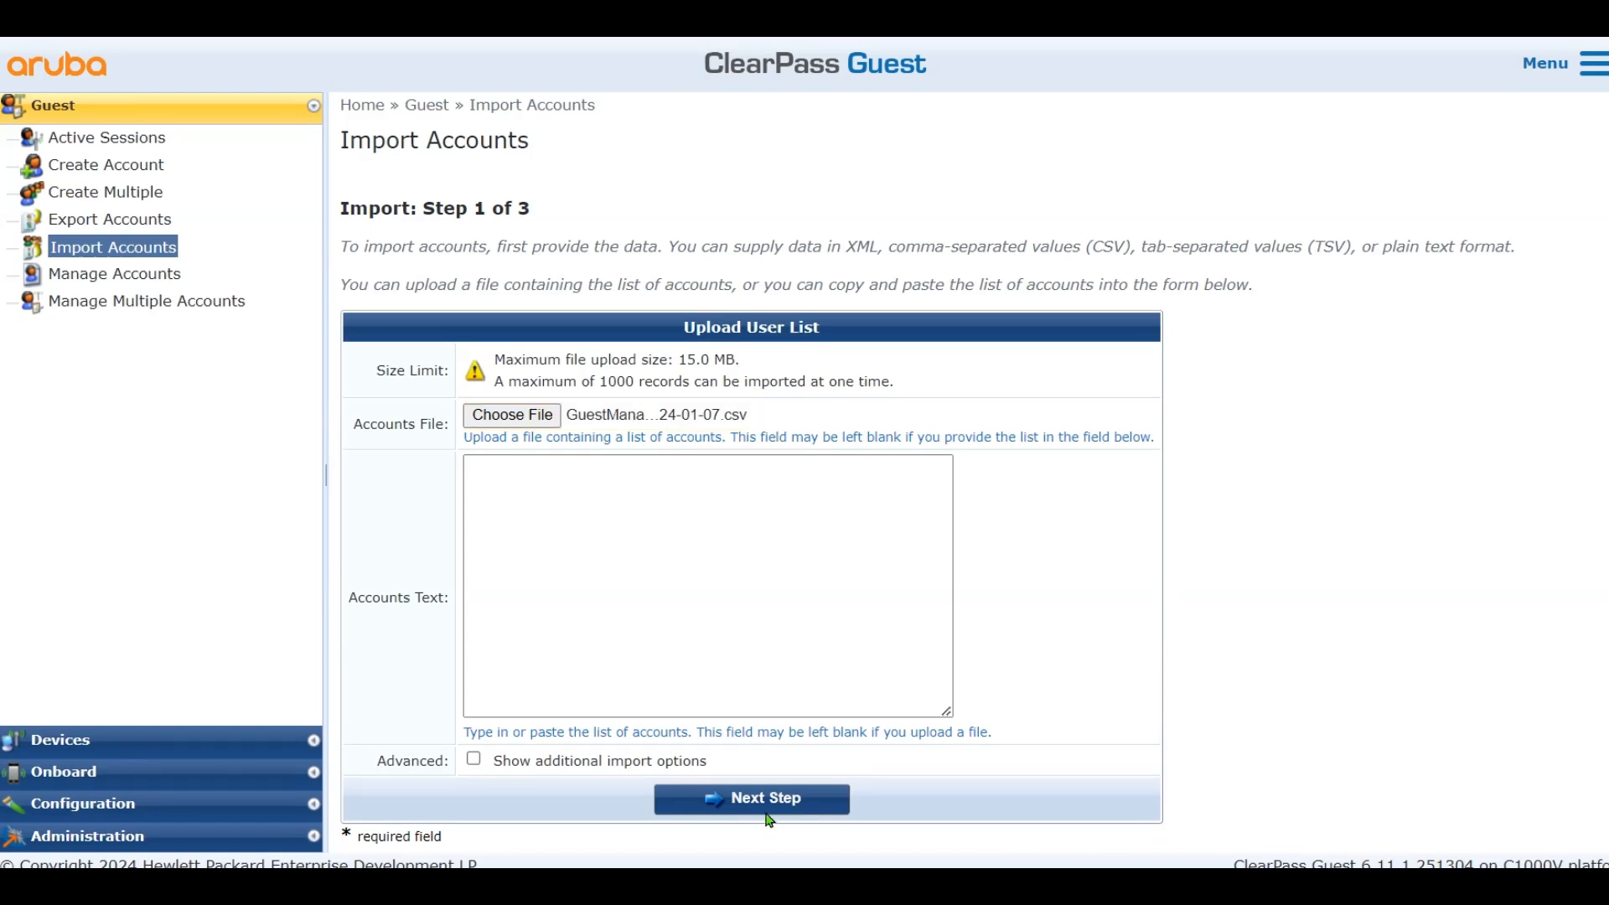
pyautogui.click(769, 807)
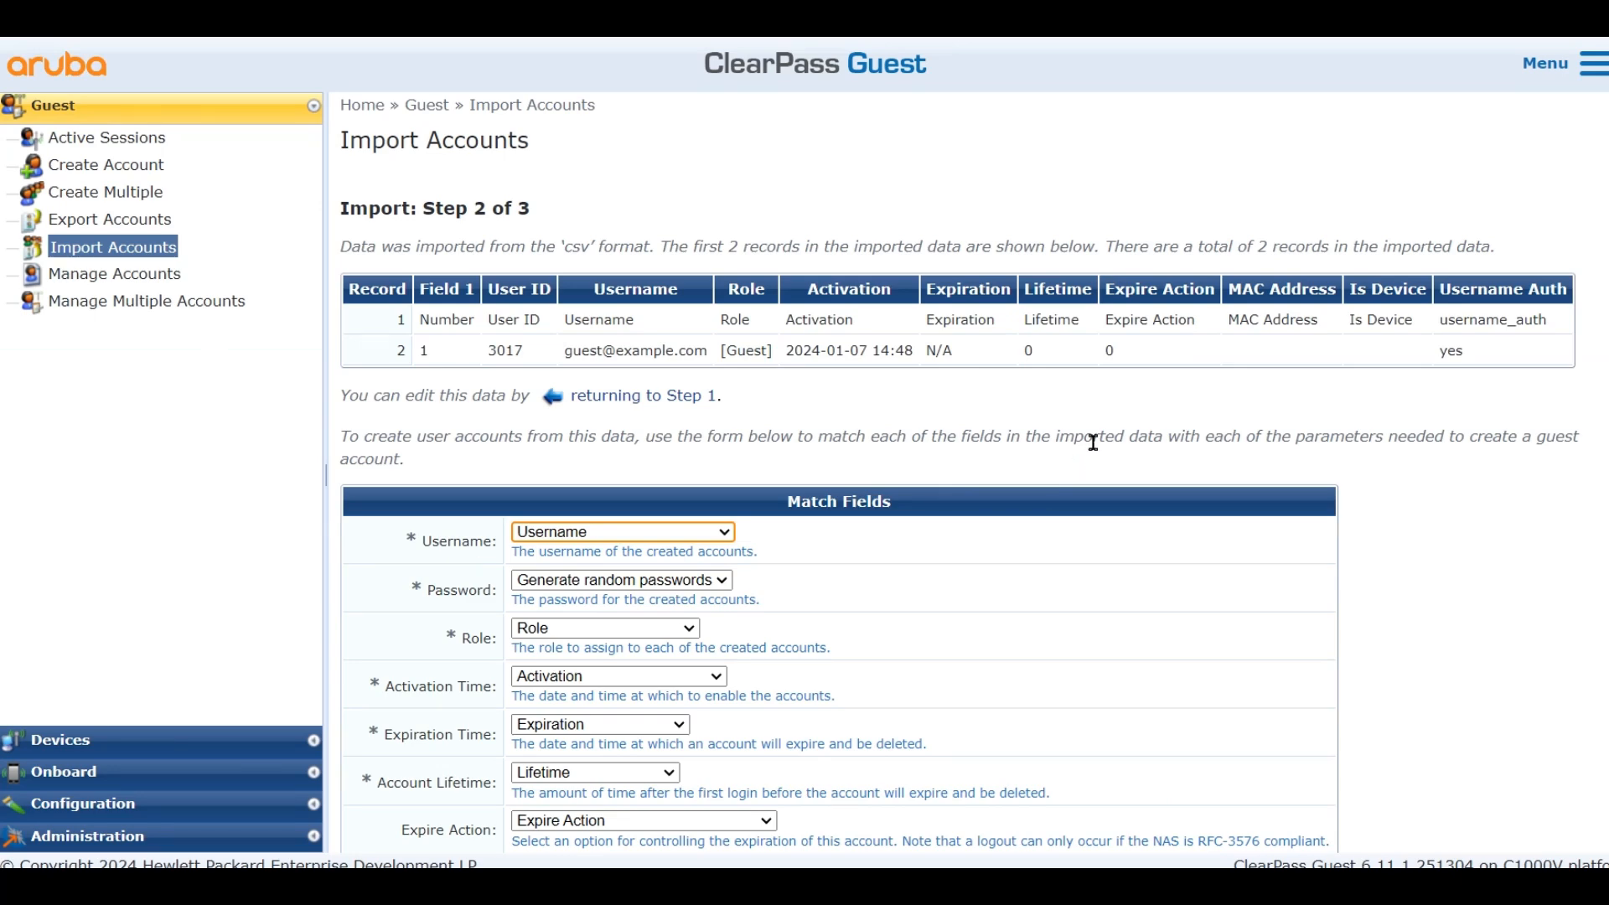
pyautogui.scroll(-5, 1093, 442)
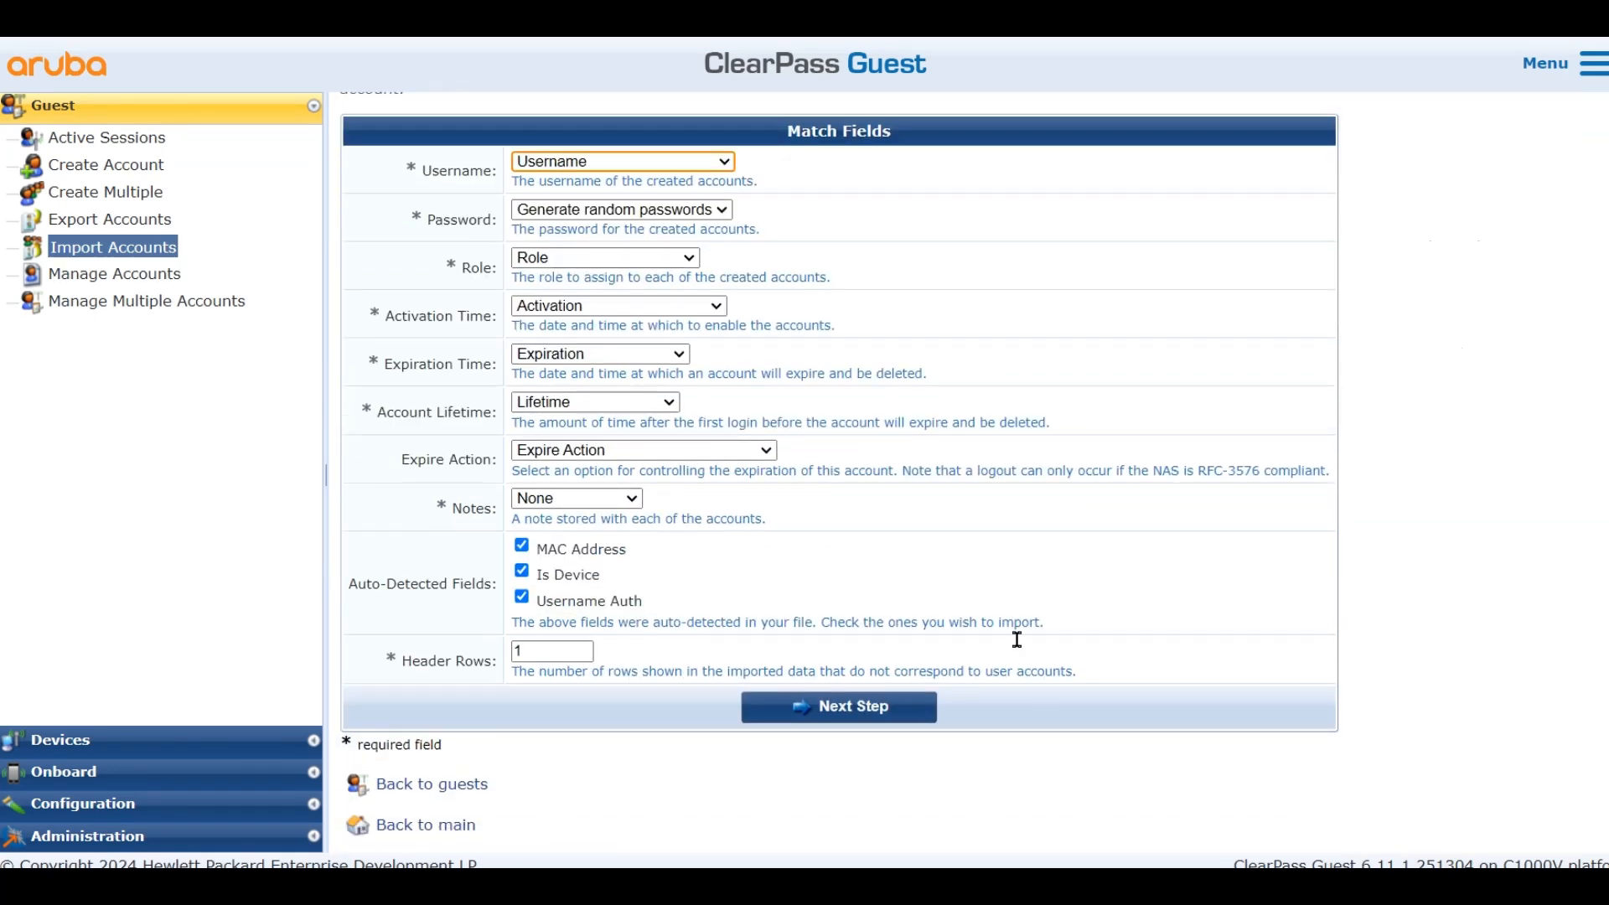
pyautogui.click(870, 719)
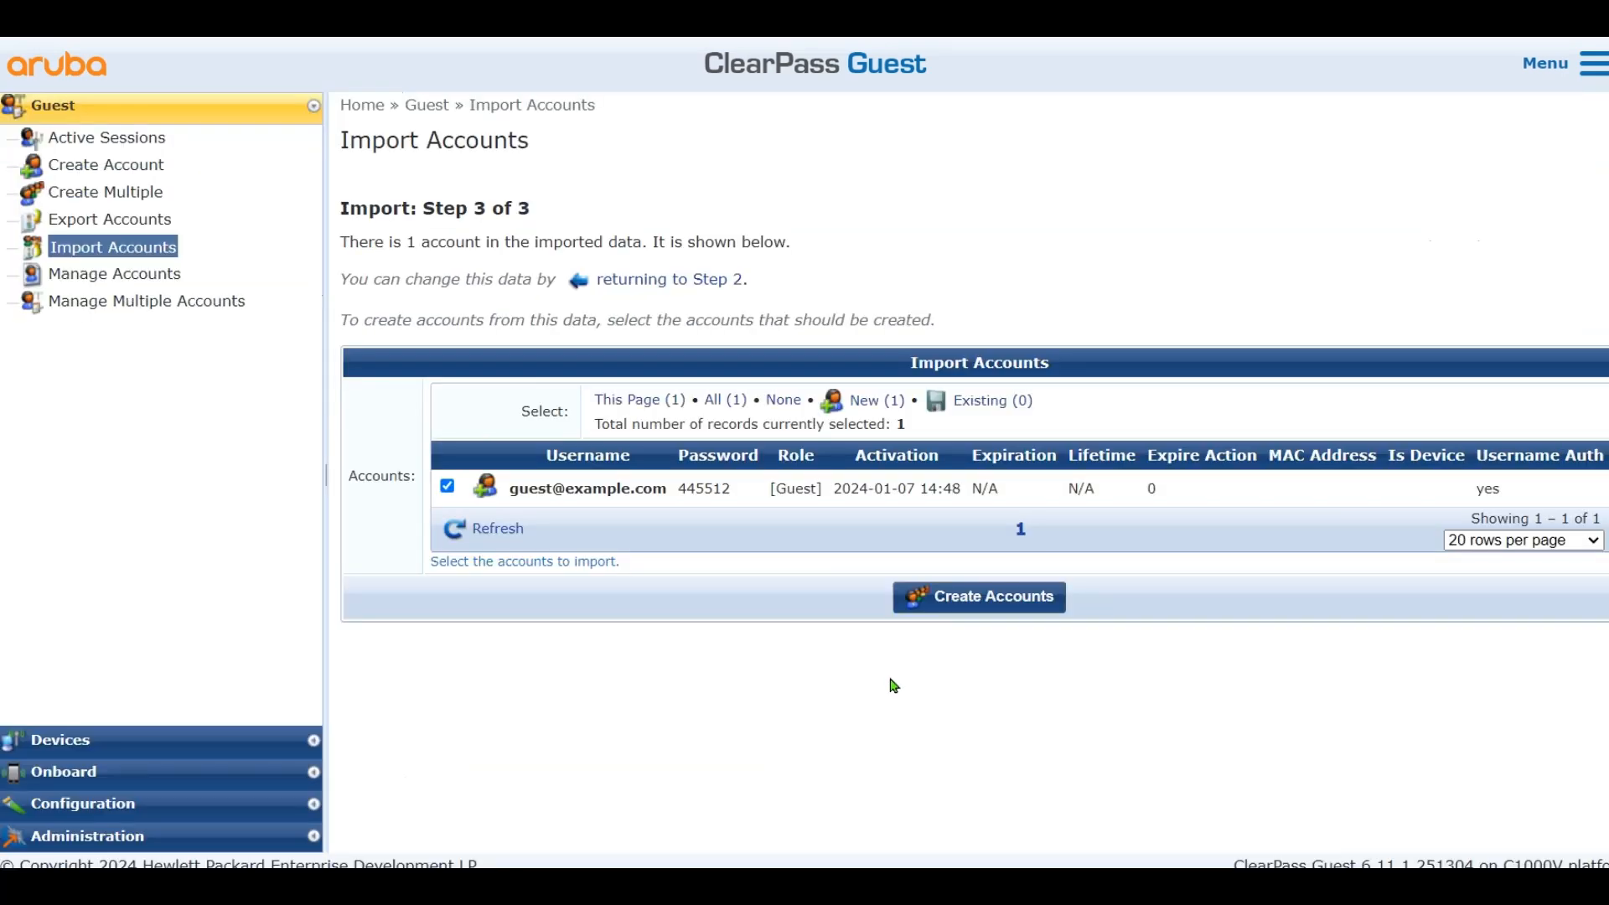
pyautogui.click(979, 600)
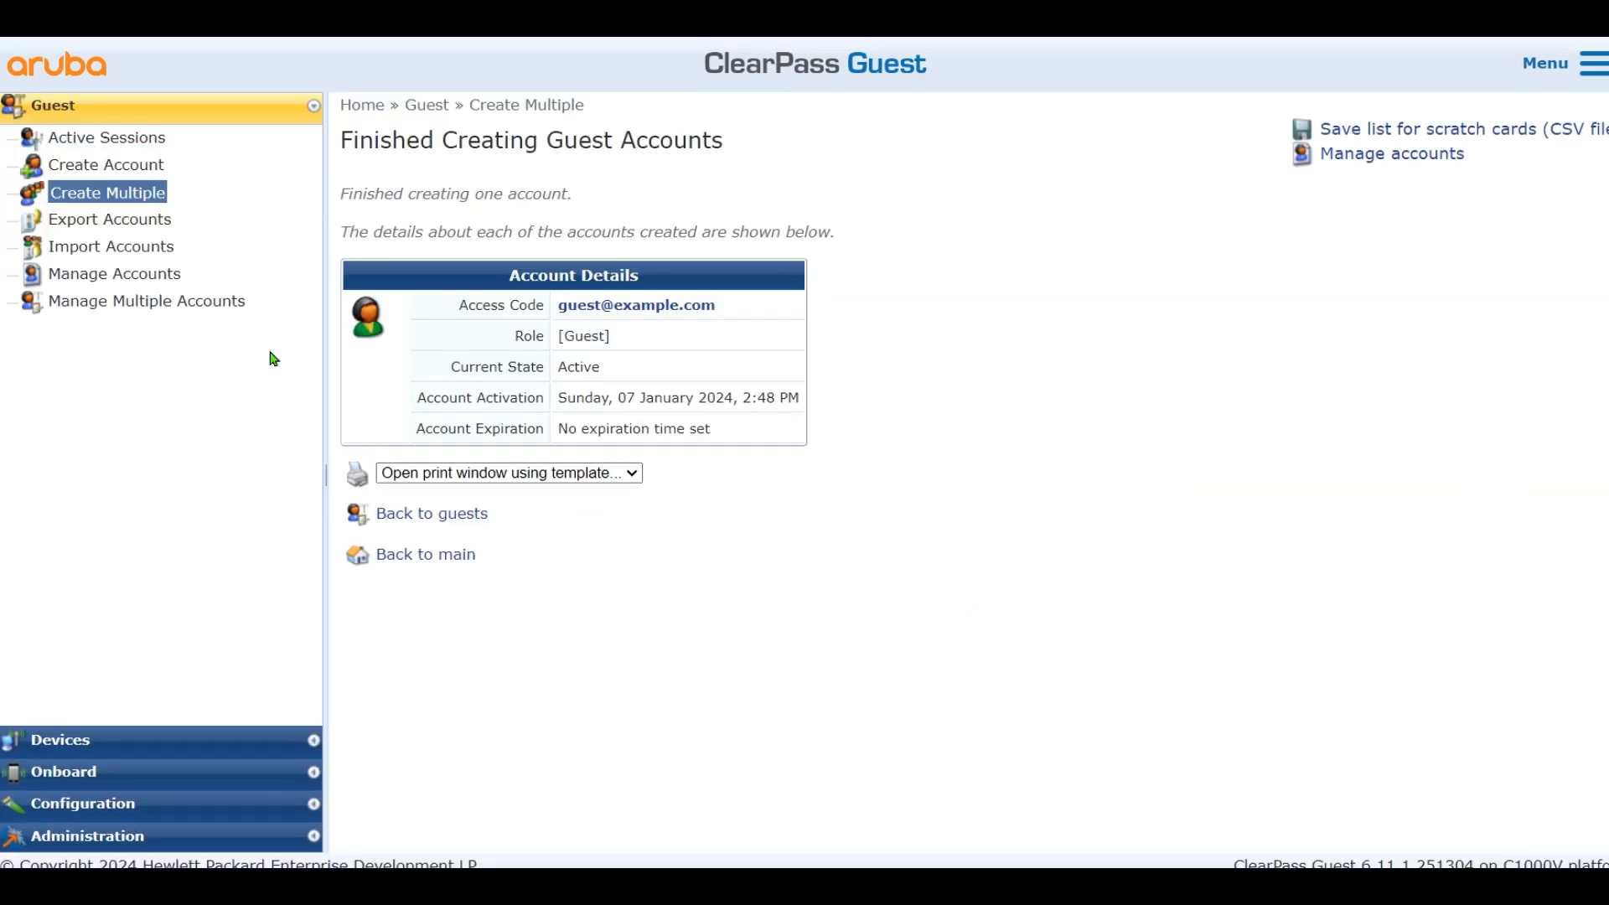
pyautogui.click(113, 276)
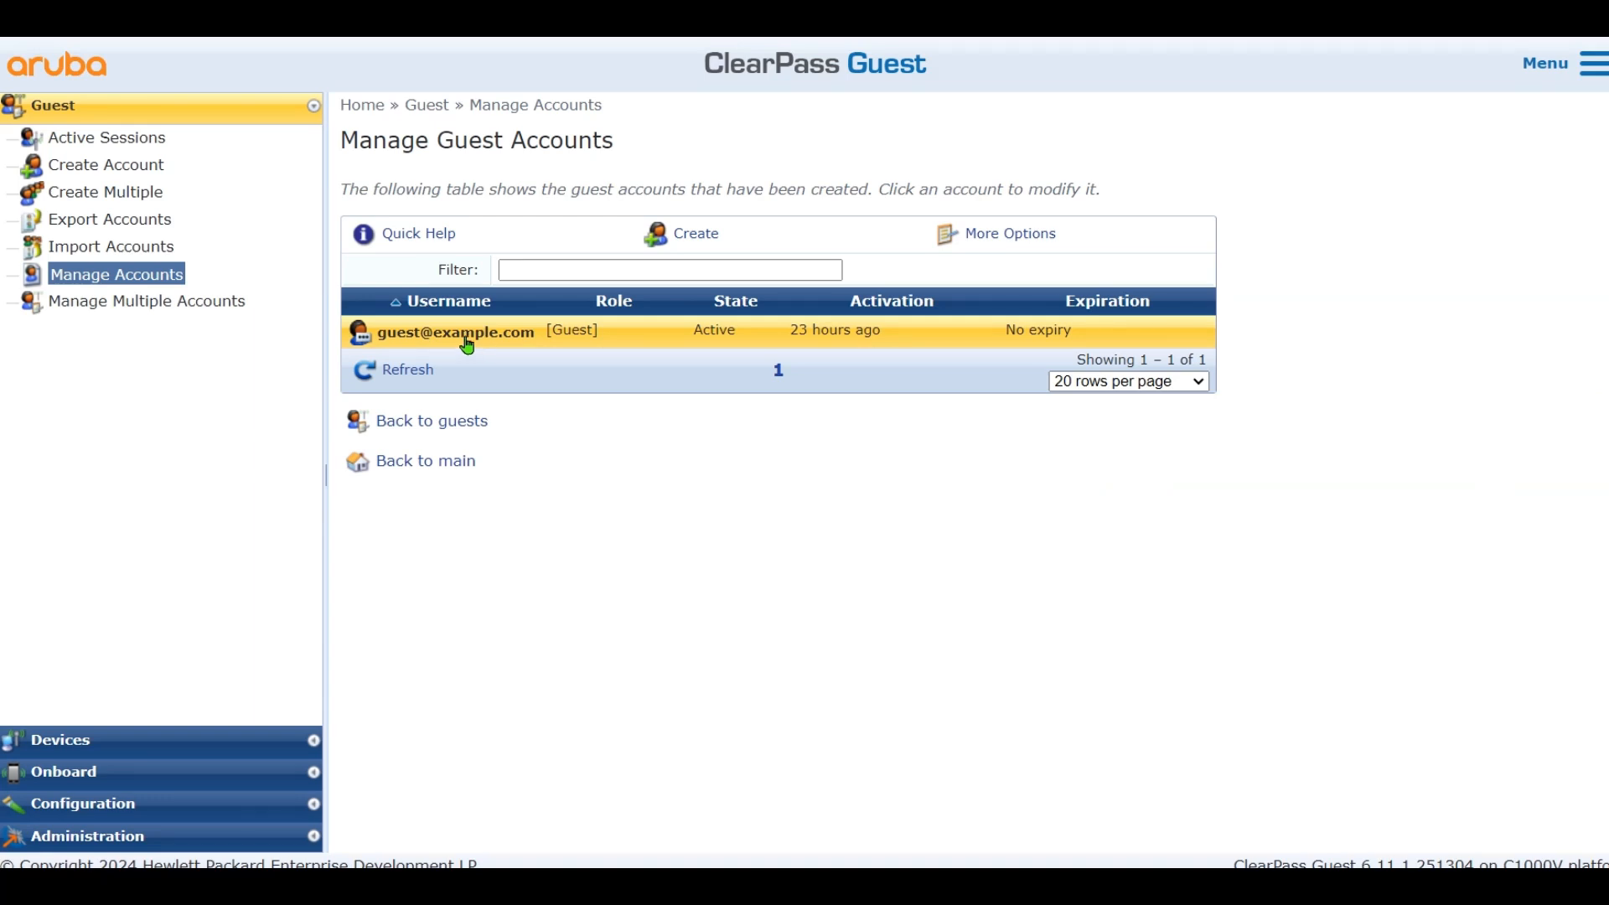
# Edit the imported guest account and set its Guest's Name to GuestWiFi
pyautogui.click(472, 342)
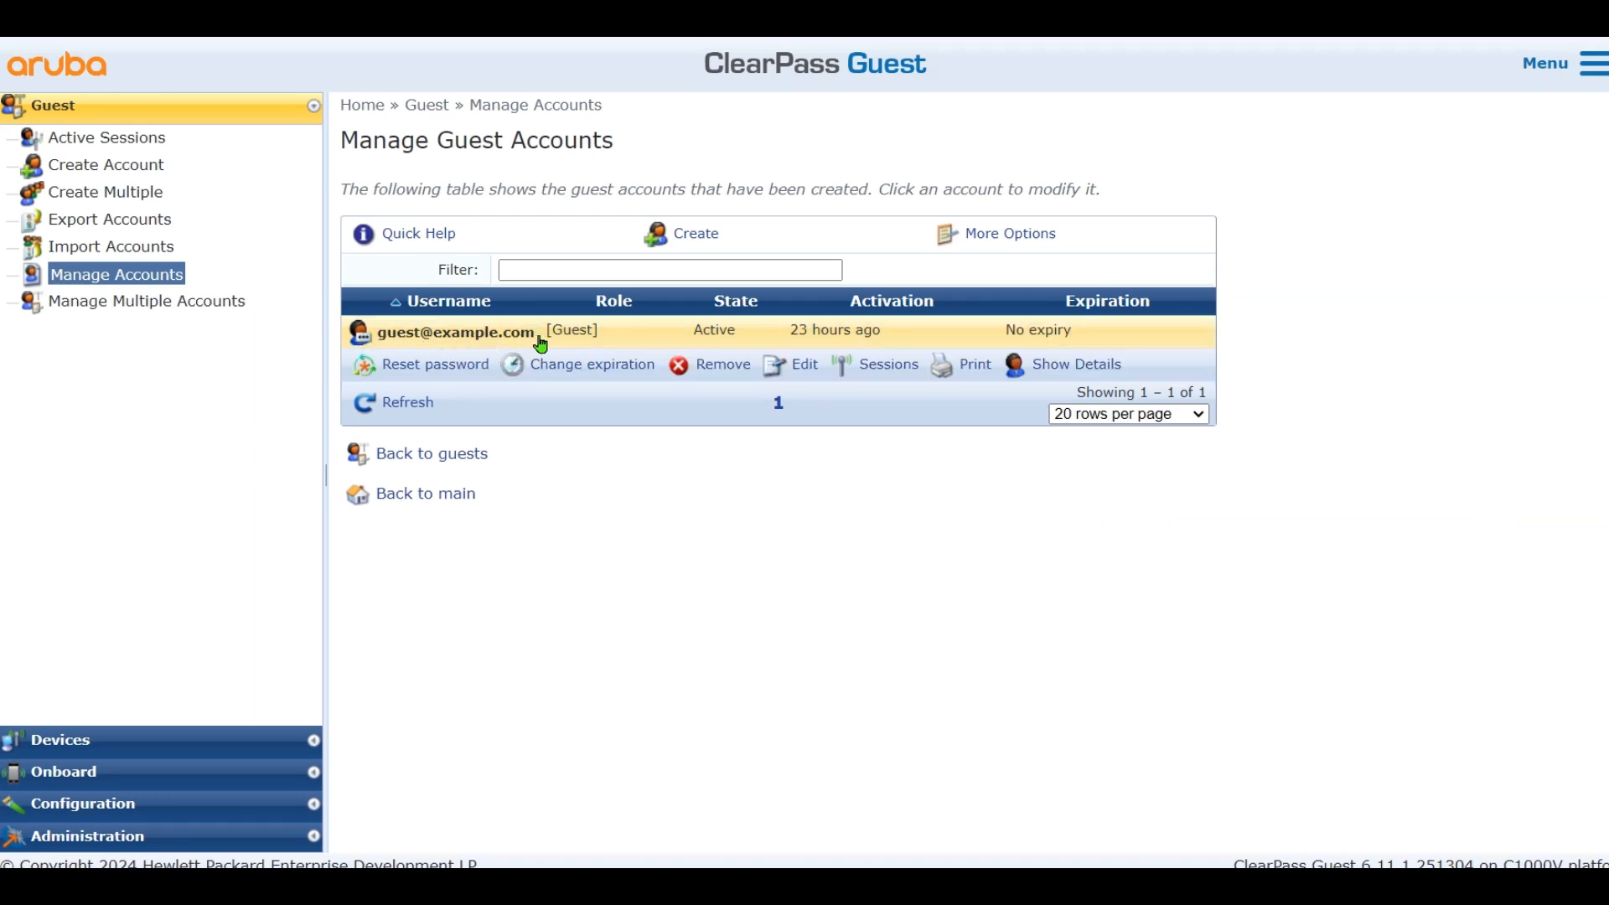
pyautogui.click(798, 371)
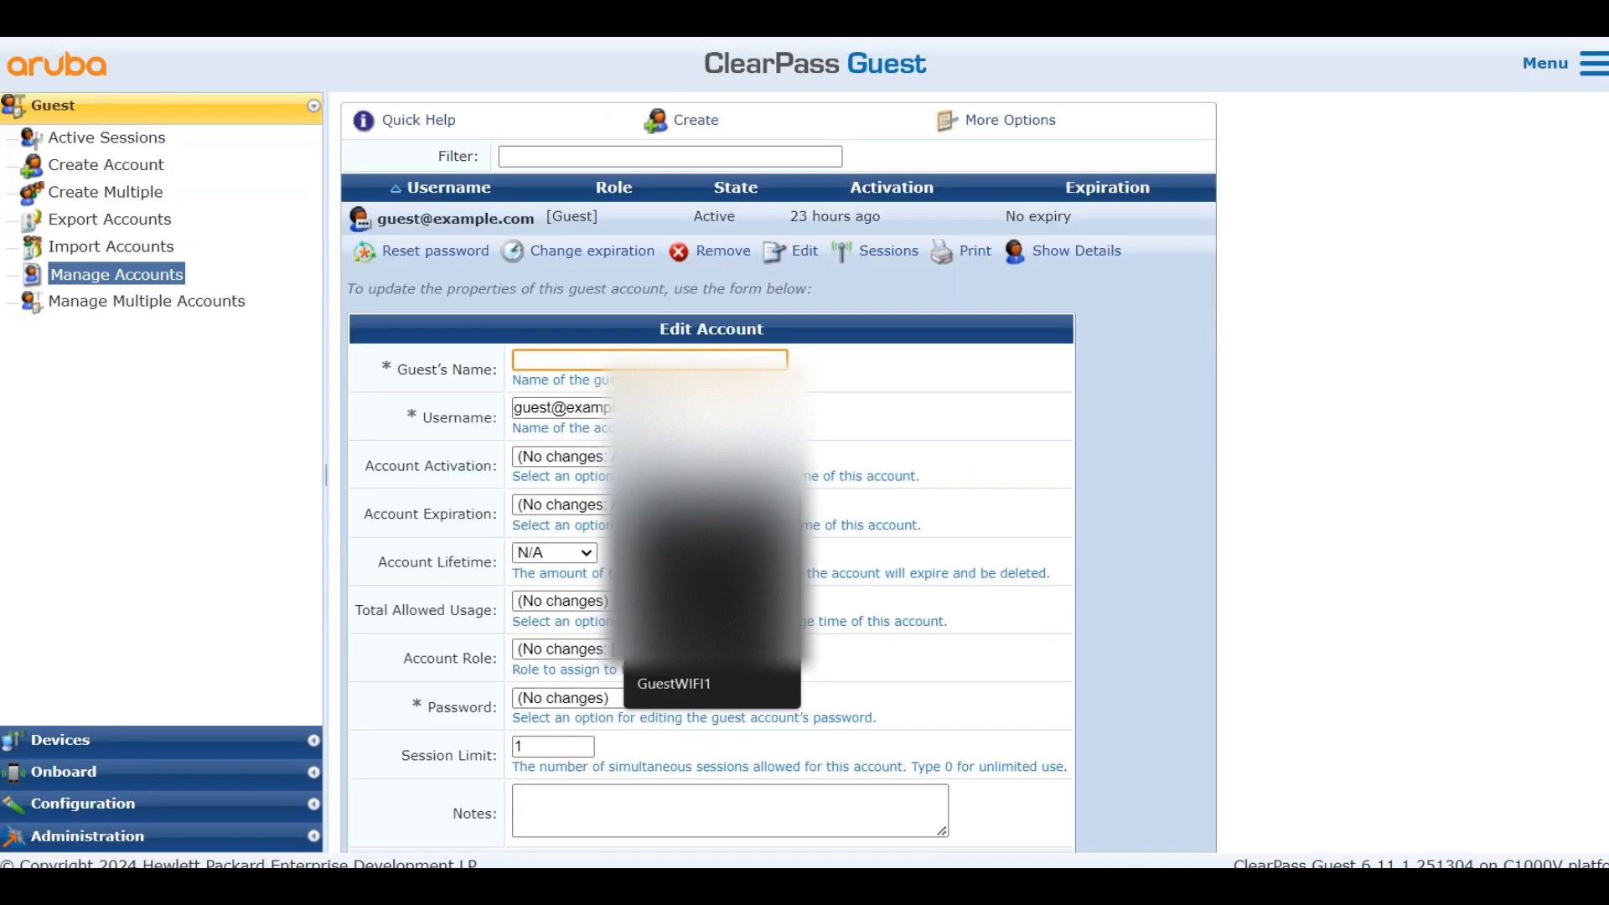
pyautogui.click(609, 359)
pyautogui.write('G')
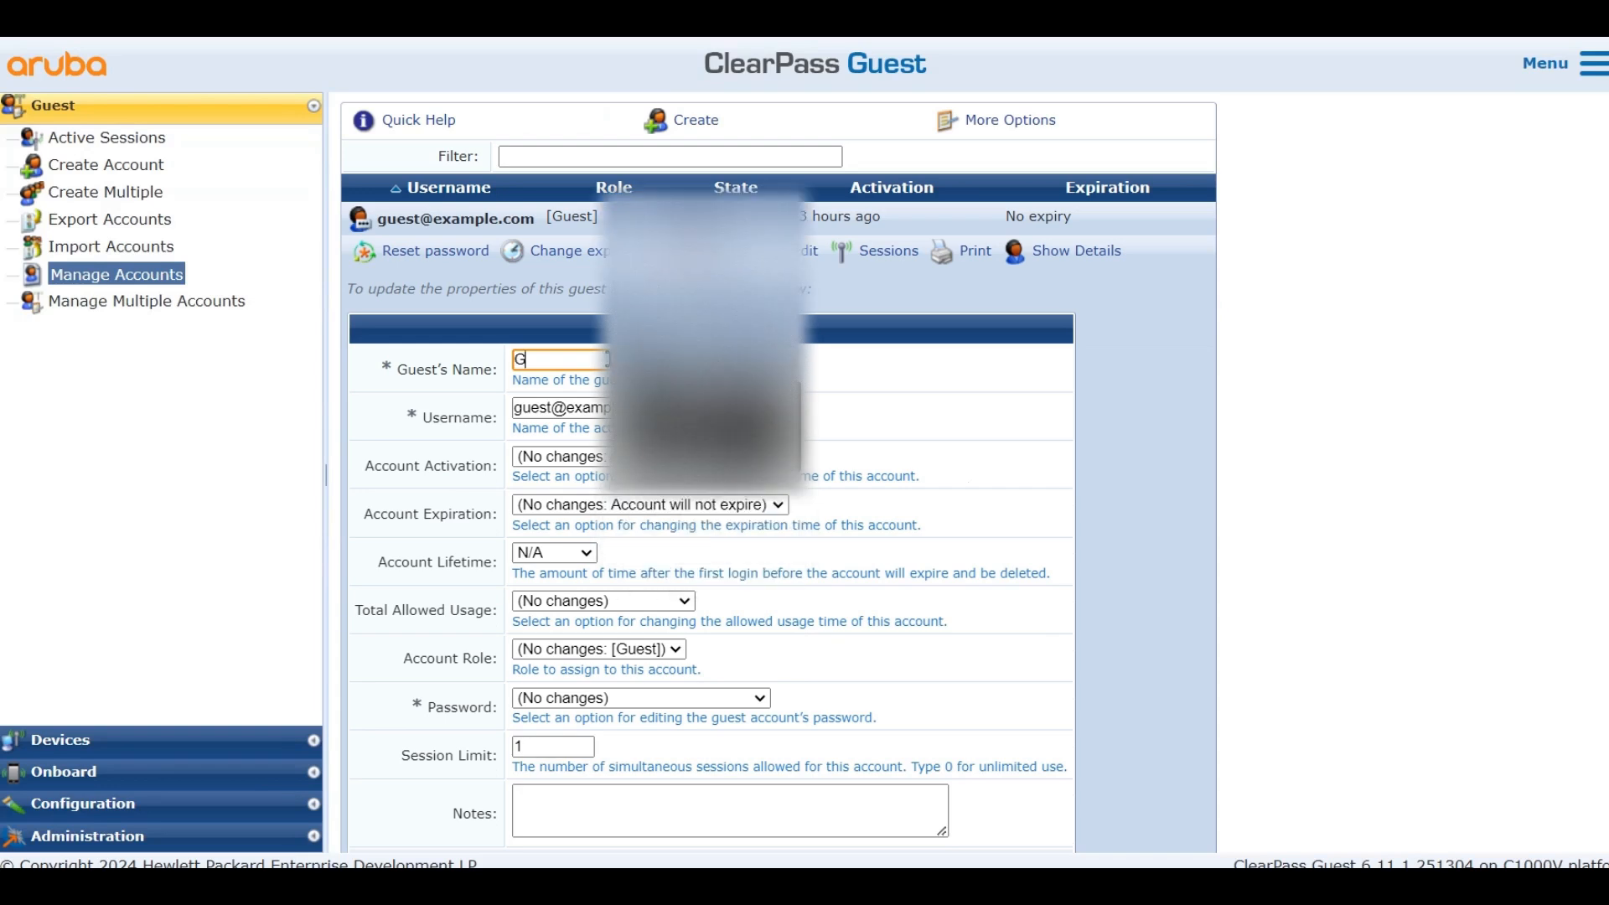
pyautogui.write('uestWiFi')
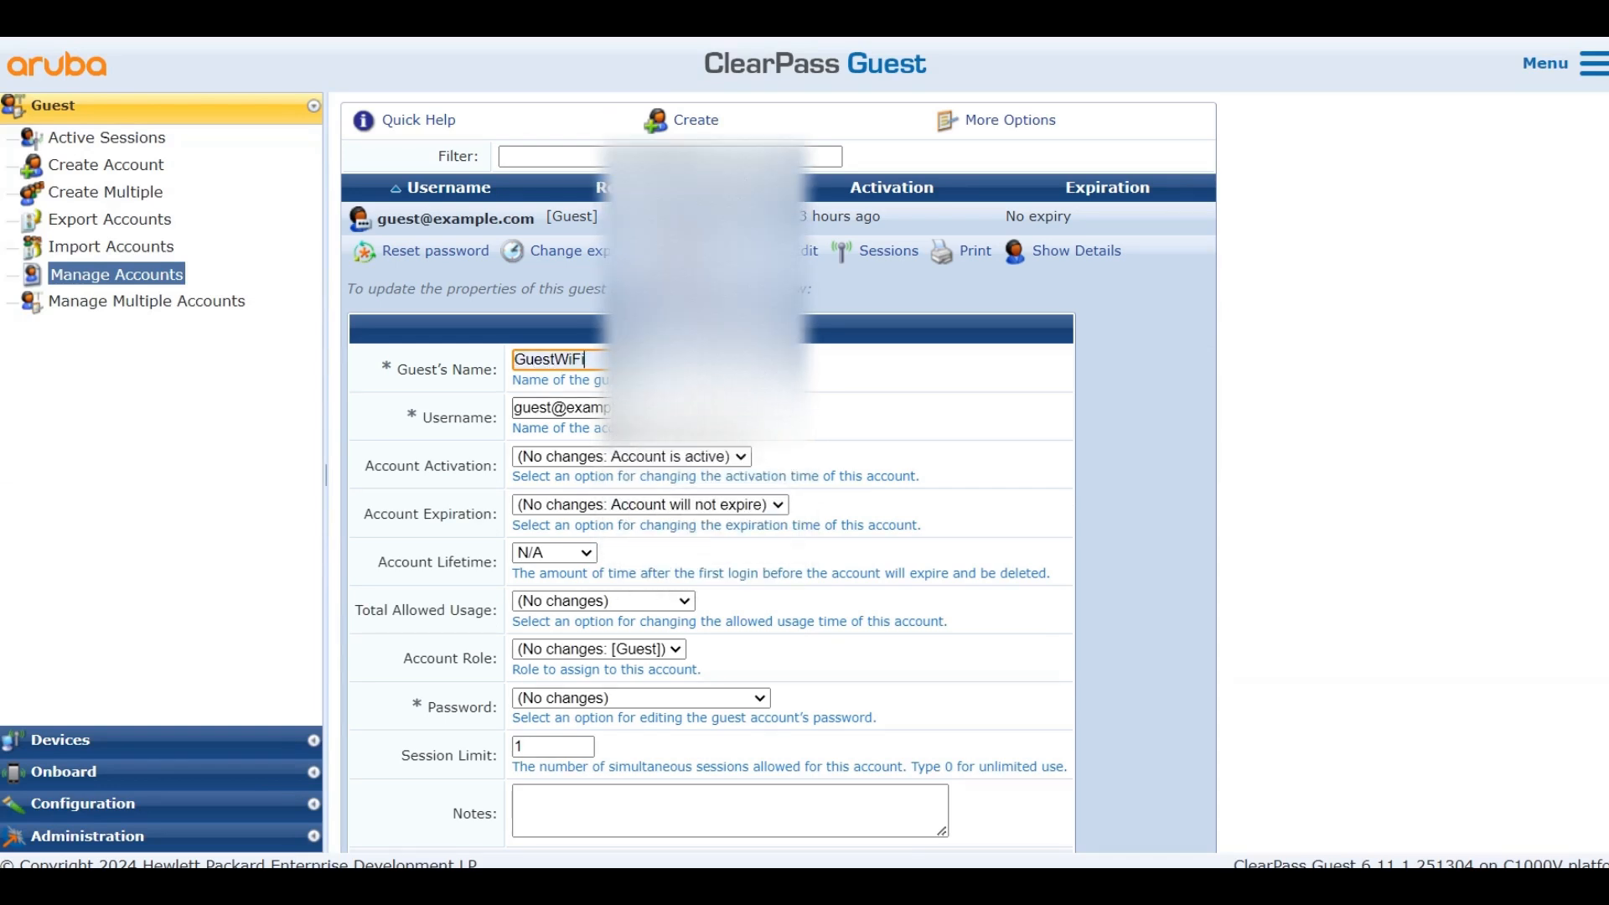
pyautogui.click(896, 415)
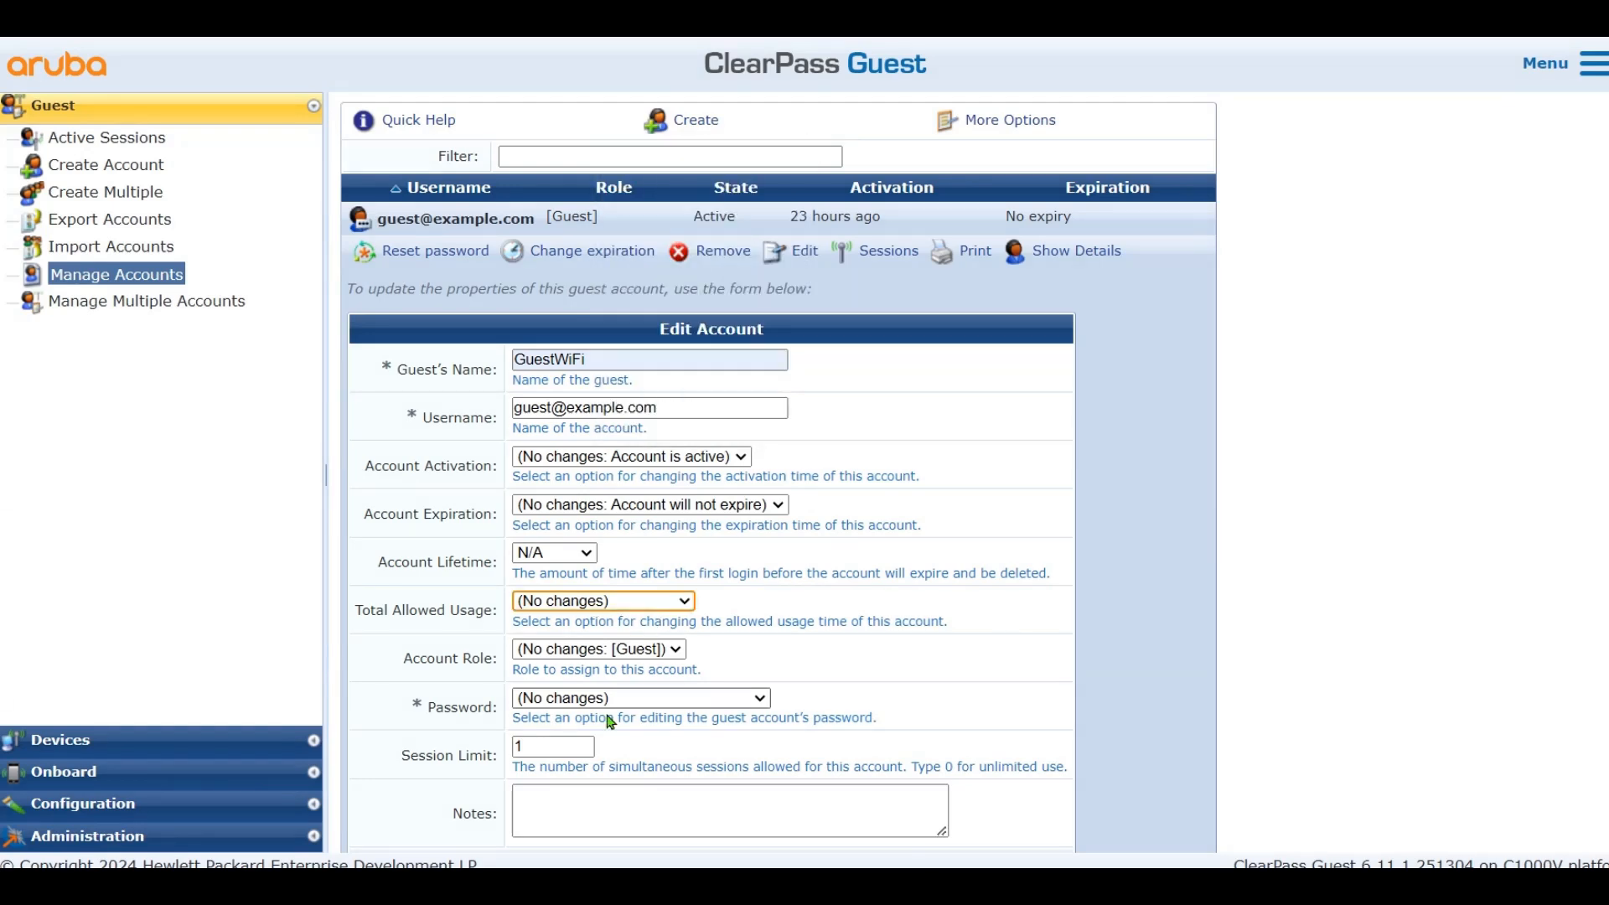
# Set the account's Session Limit to 10 and update the account
pyautogui.click(561, 745)
pyautogui.write('0')
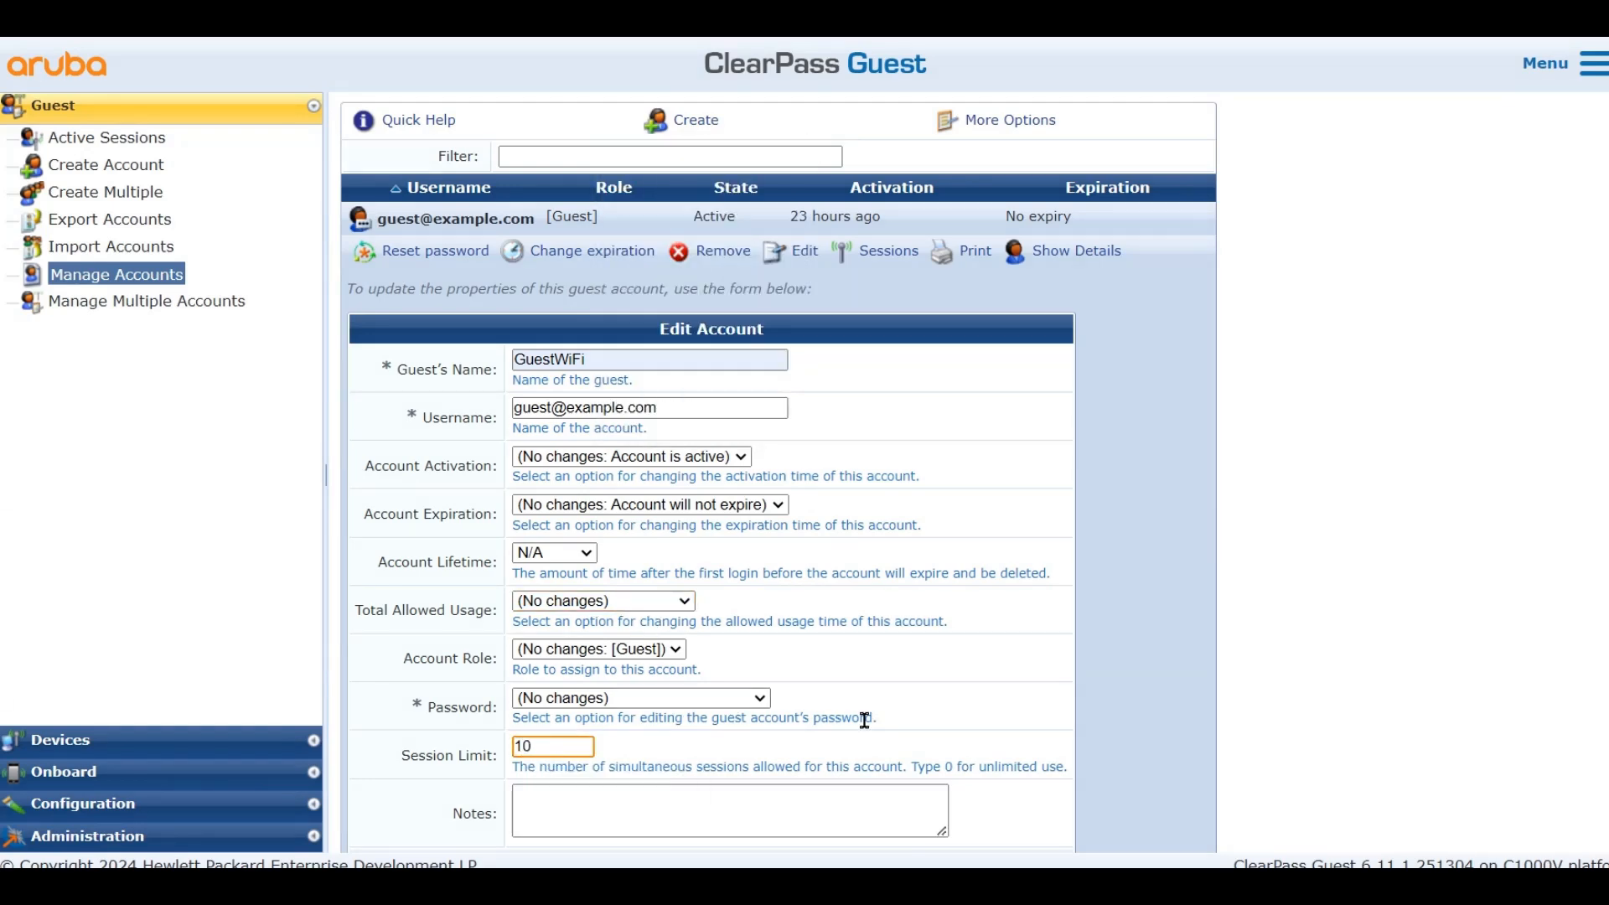
pyautogui.click(918, 718)
pyautogui.scroll(-3, 865, 560)
pyautogui.scroll(2, 919, 585)
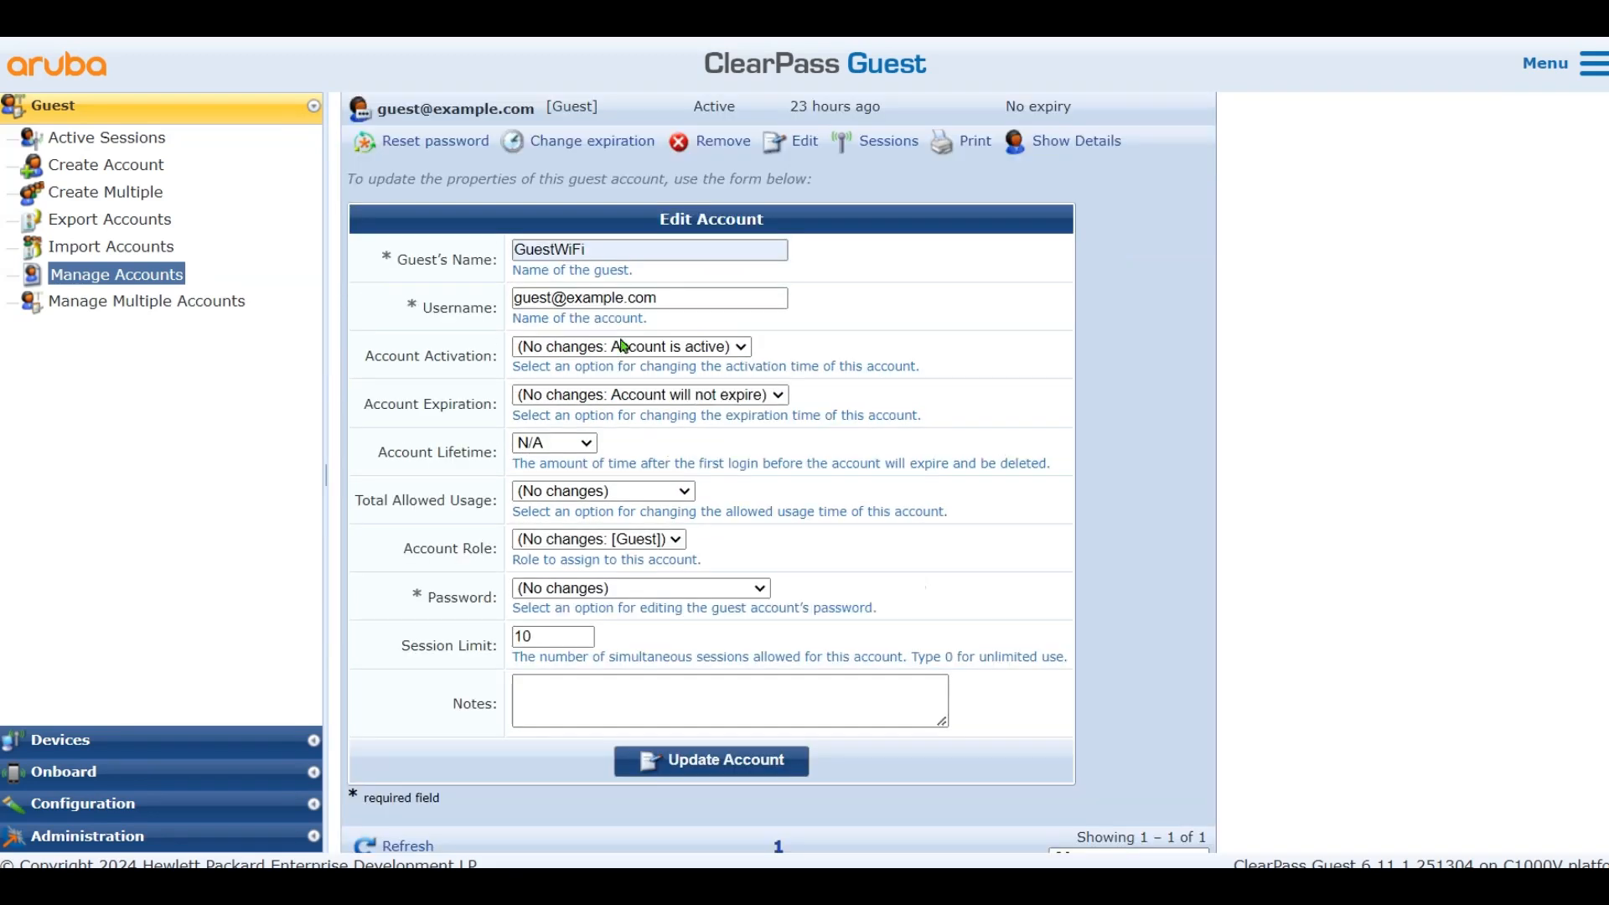
pyautogui.click(703, 767)
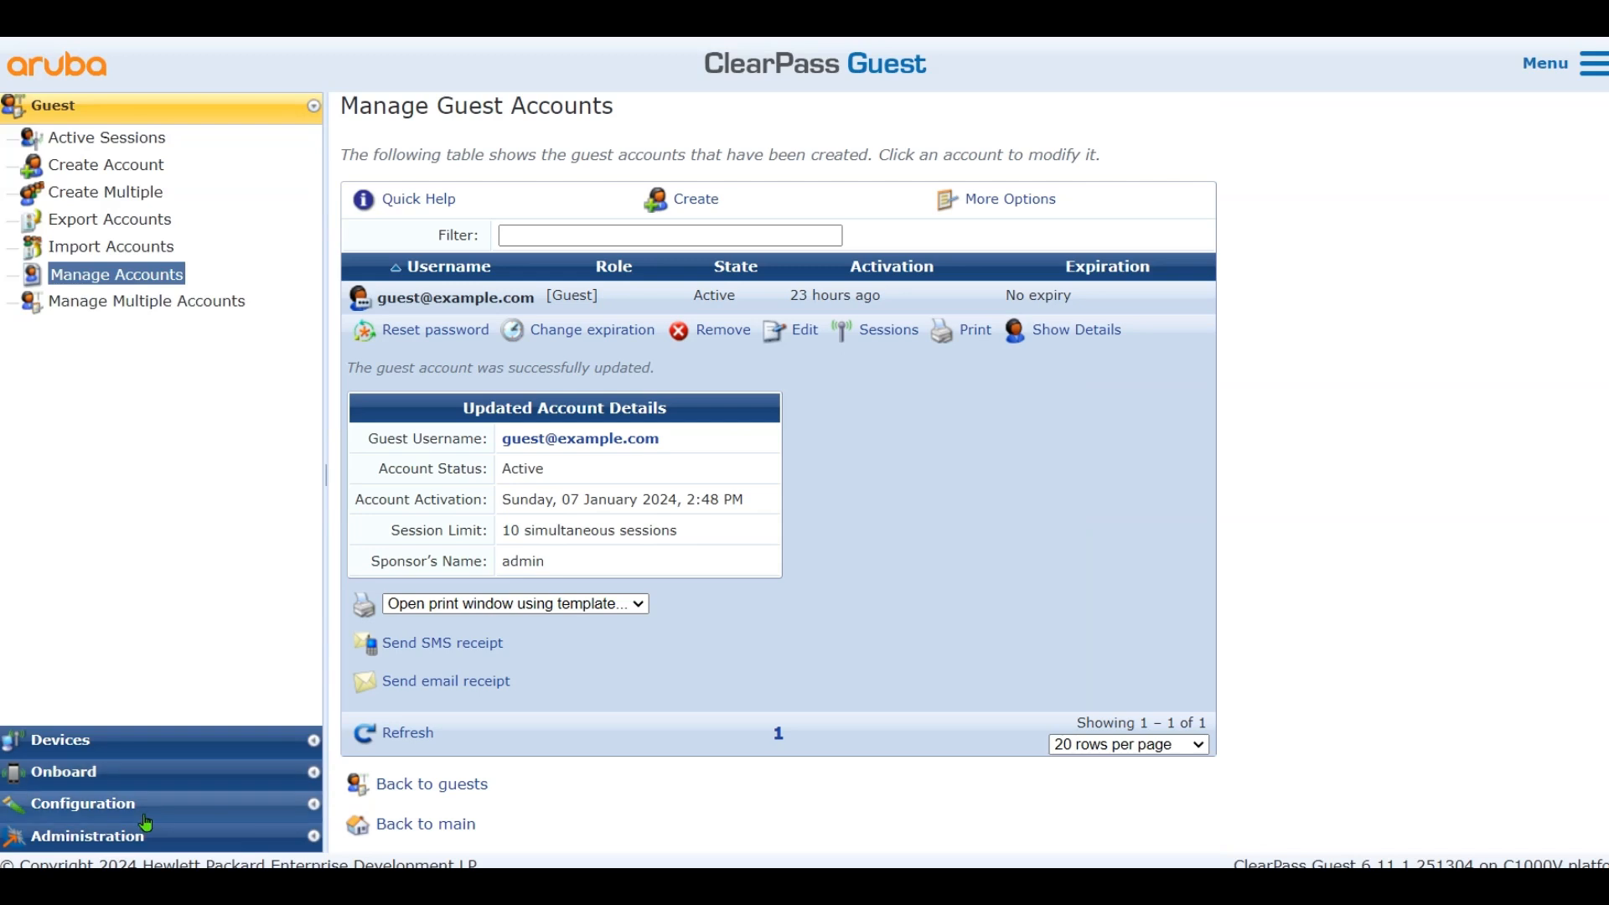
pyautogui.click(255, 803)
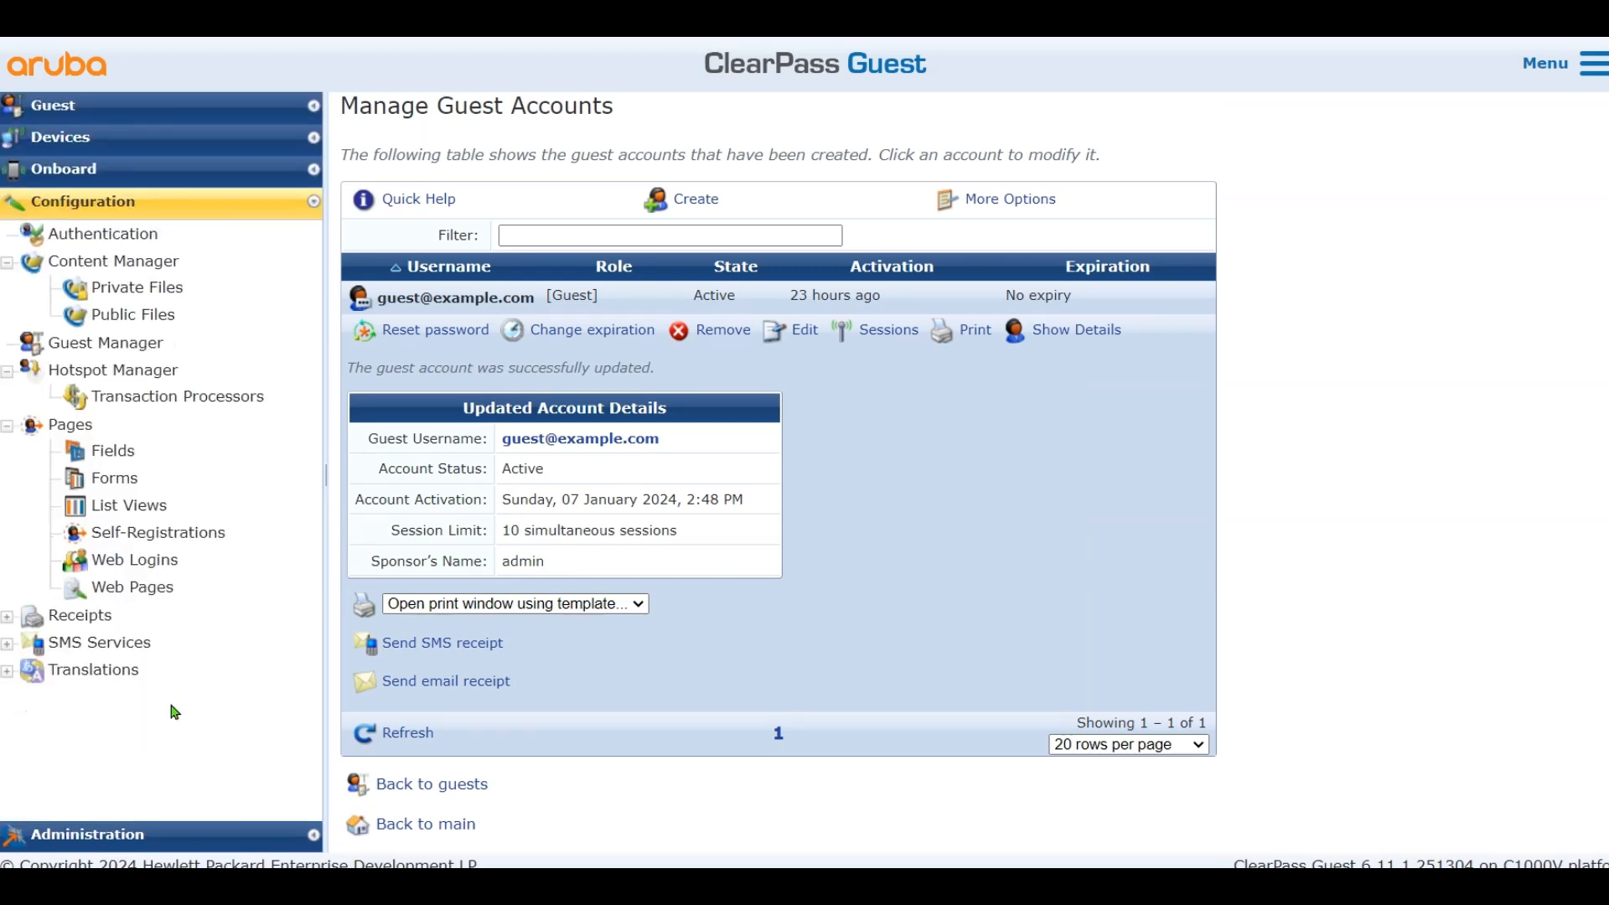
# Create a new web login page named Lab Anonymous Guest Registration
pyautogui.click(161, 564)
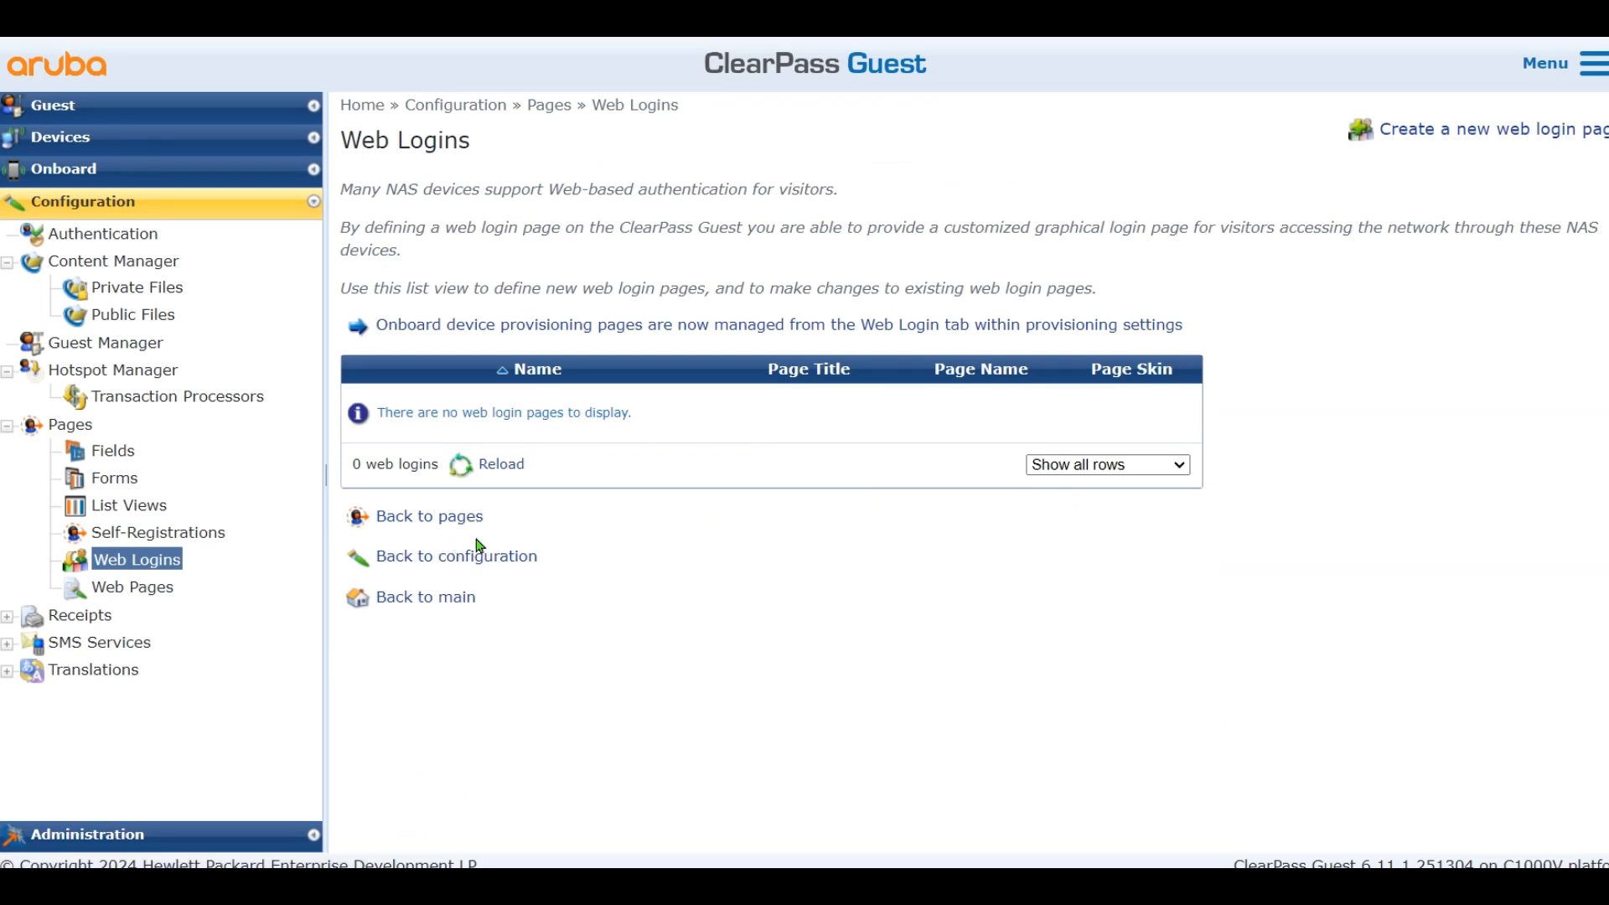
pyautogui.click(1557, 136)
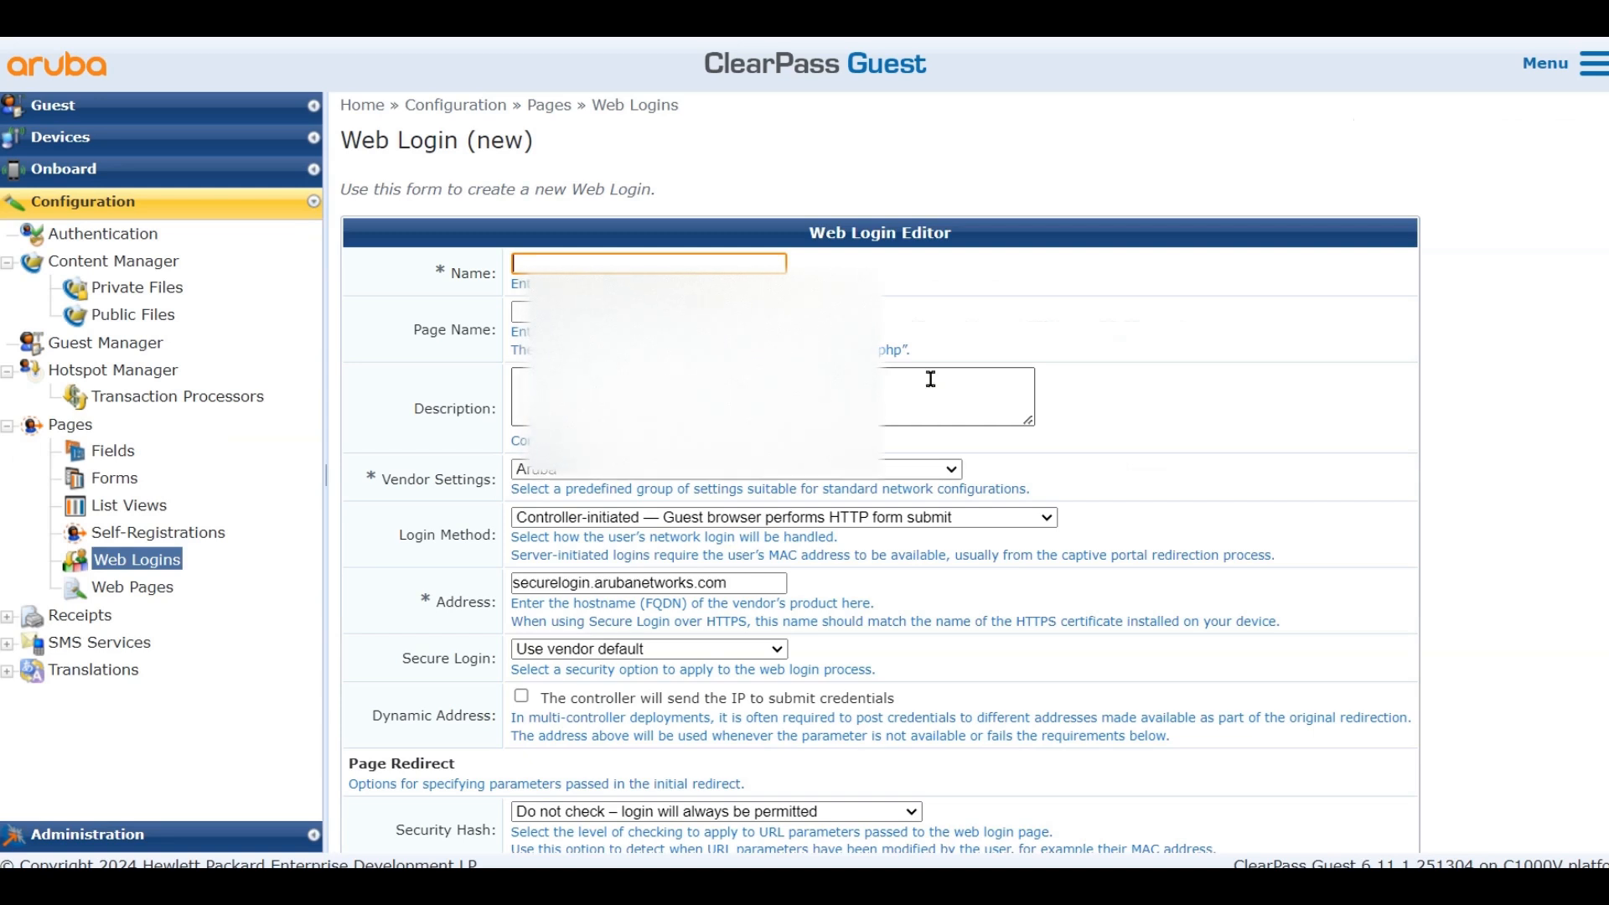
pyautogui.click(590, 263)
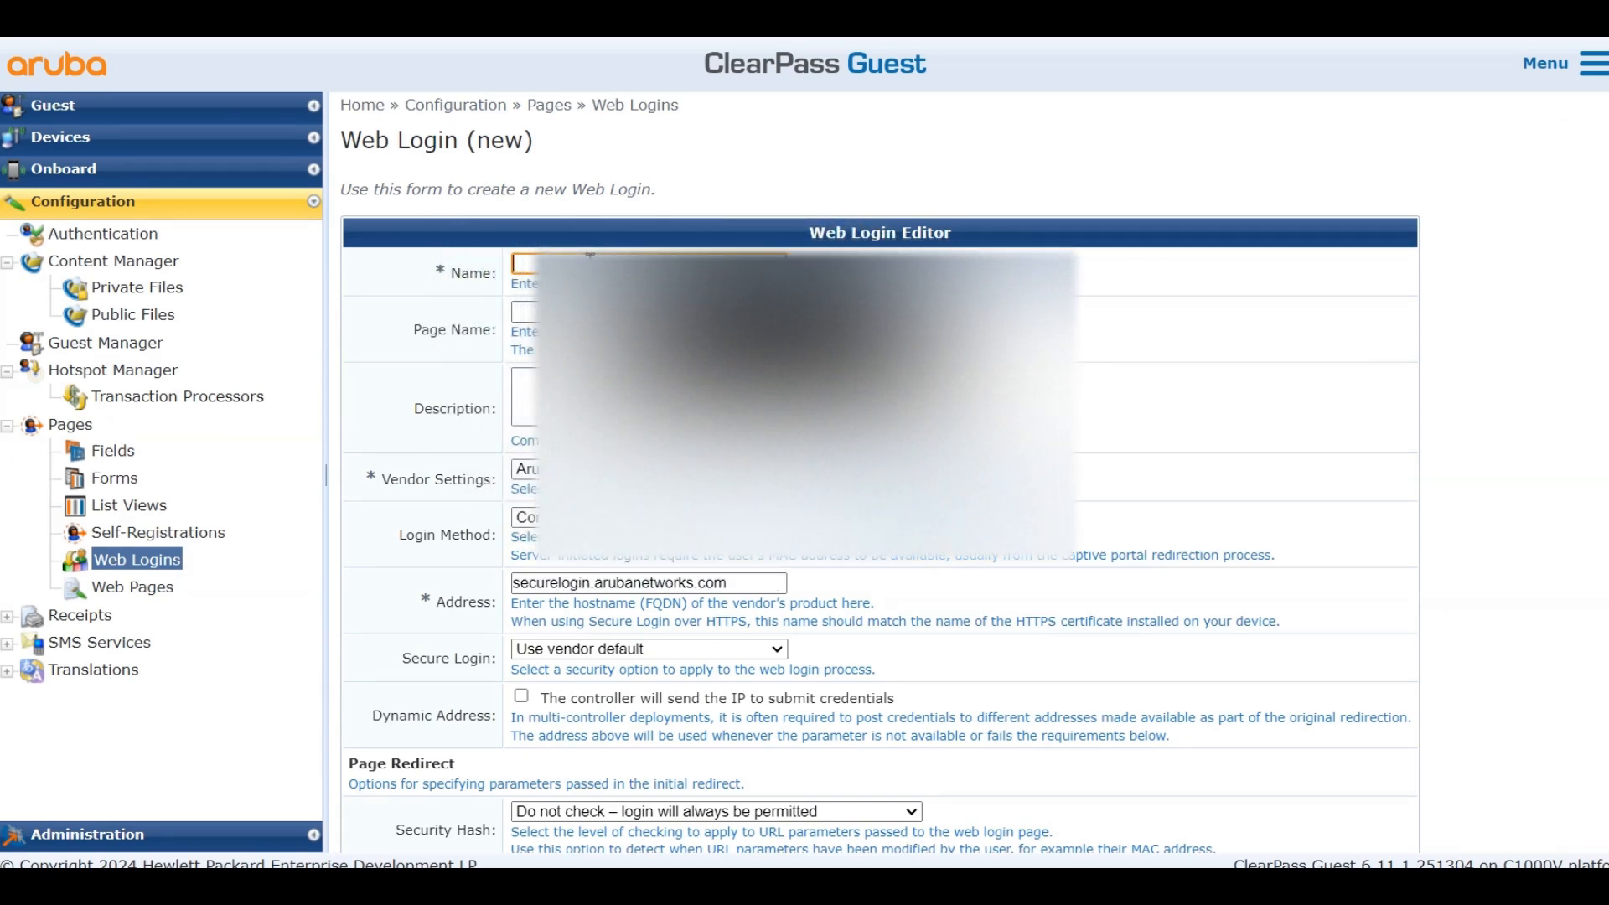
pyautogui.write('Lab')
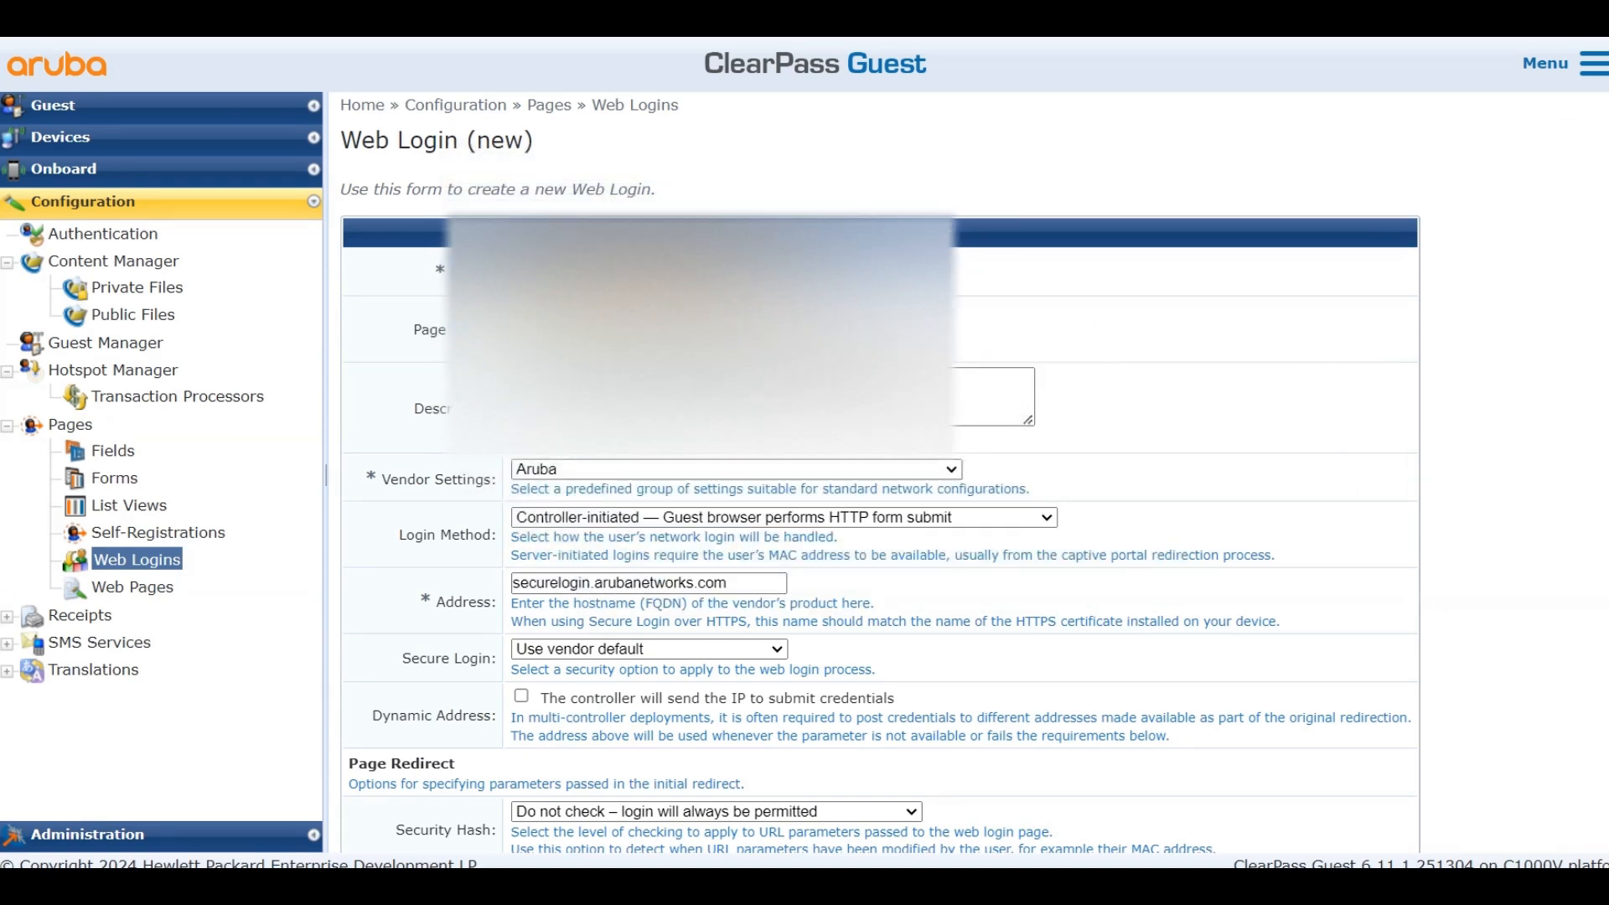
pyautogui.click(655, 295)
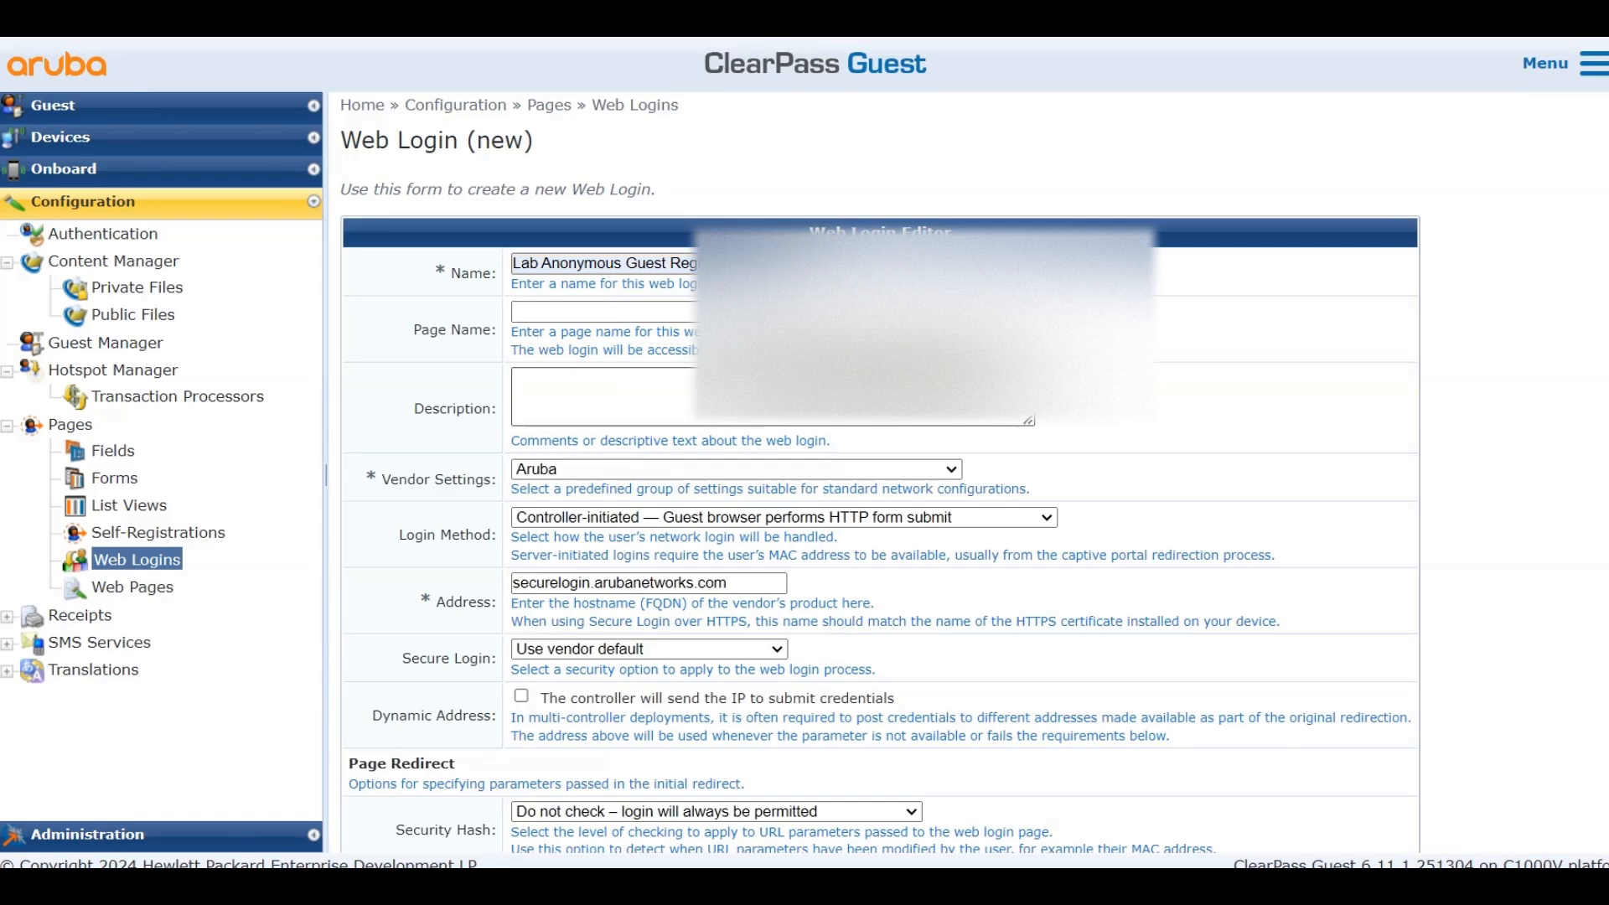
# Set the page name to iaccpet and the login method to server-initiated change of authorization
pyautogui.click(710, 313)
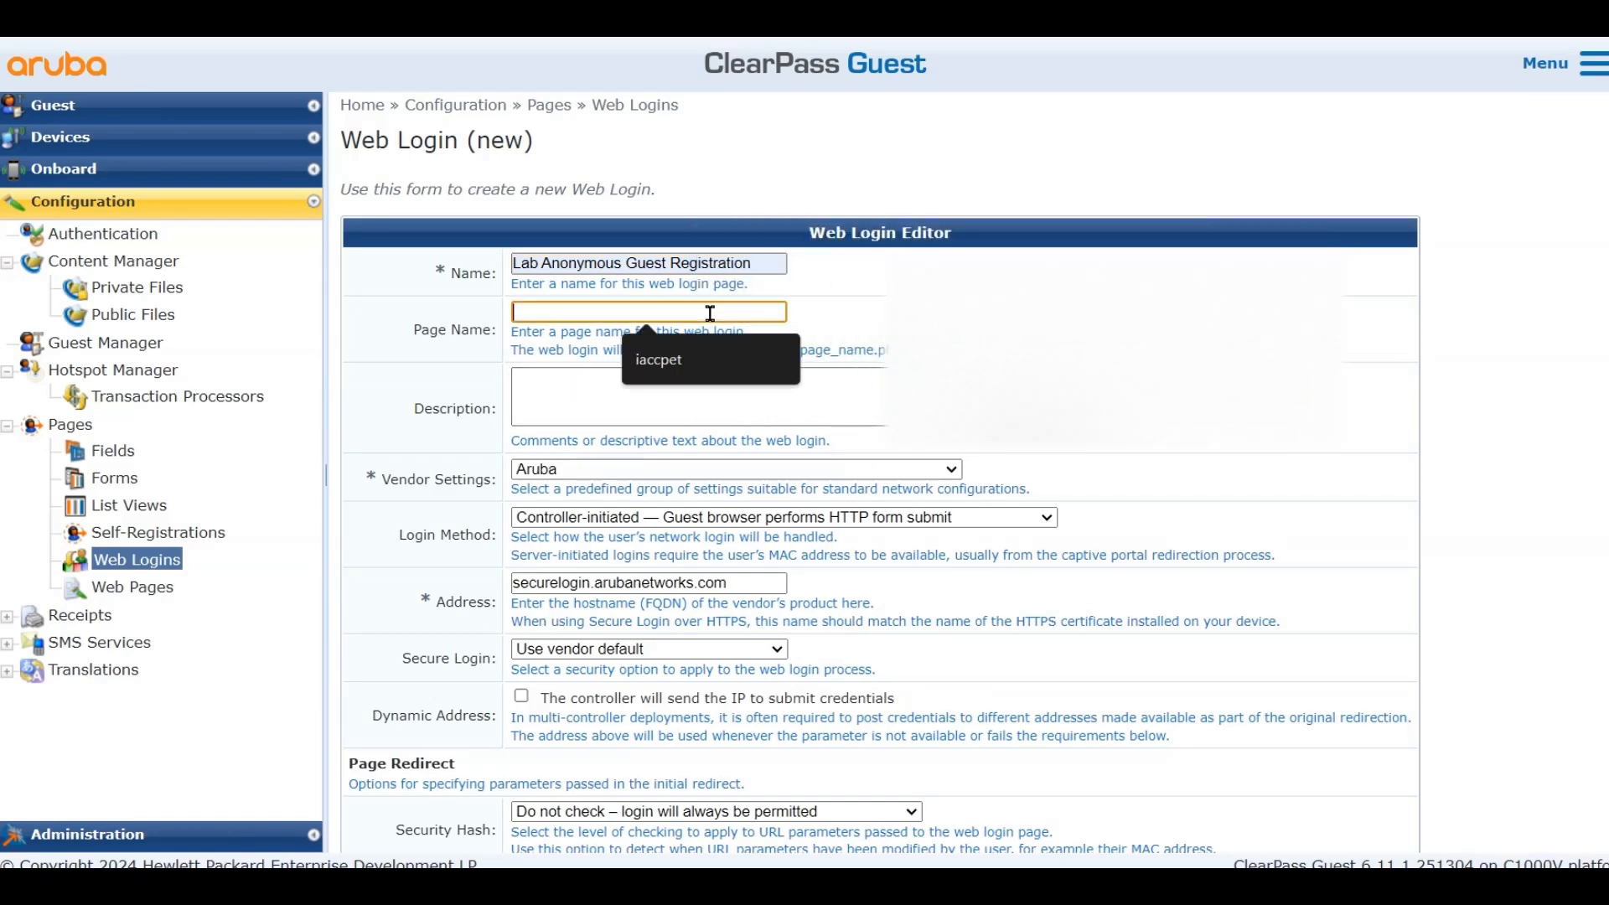
pyautogui.click(704, 368)
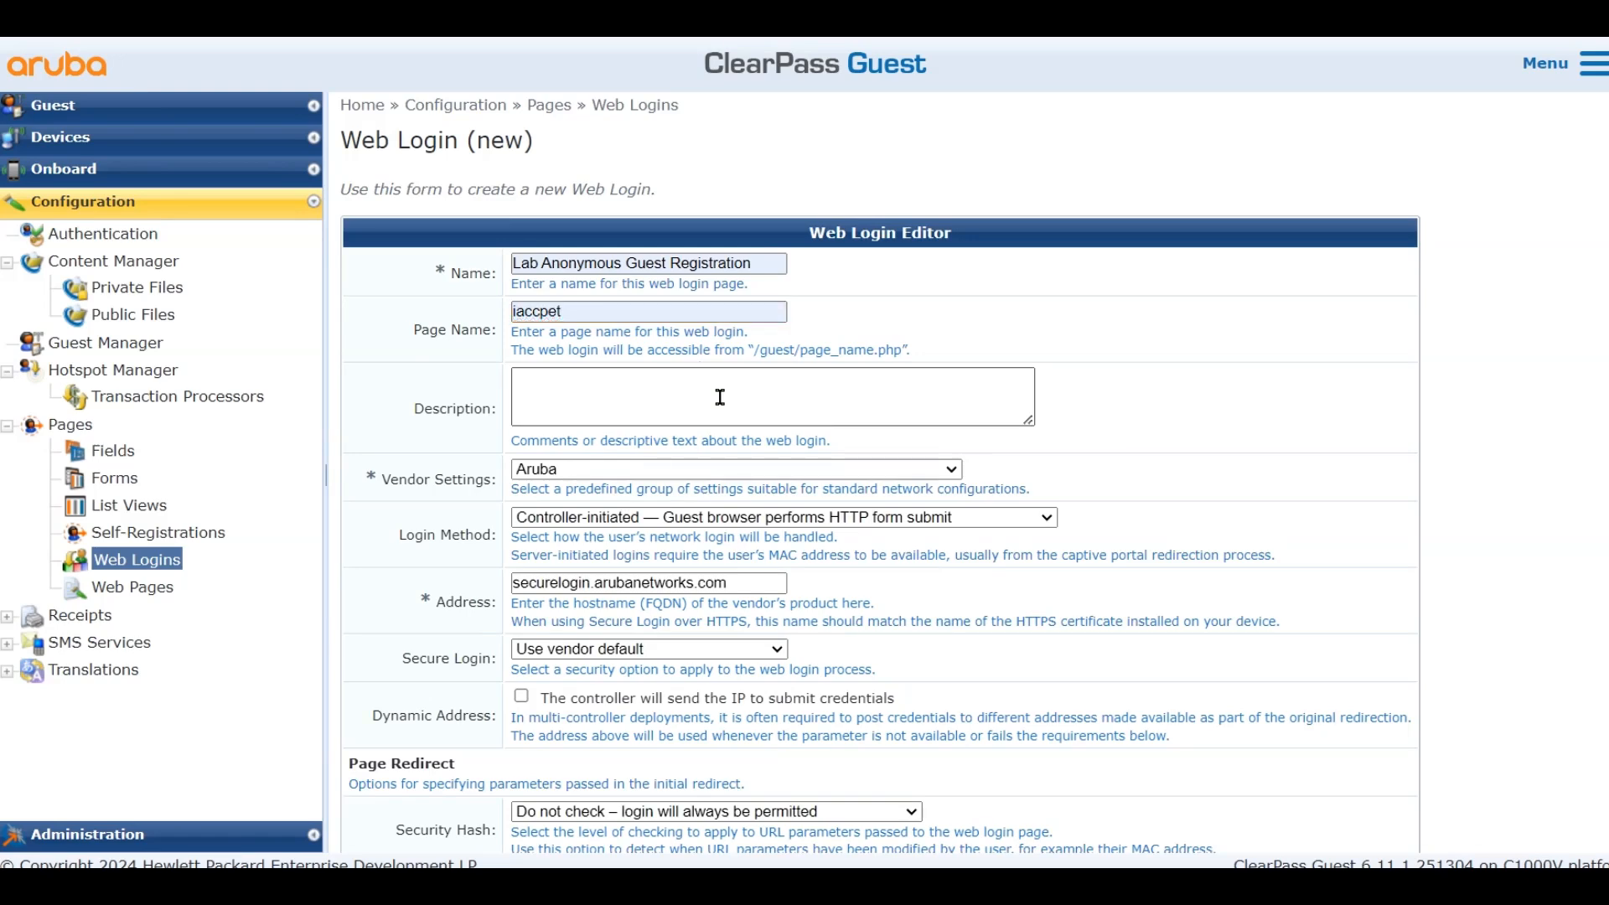
pyautogui.click(824, 519)
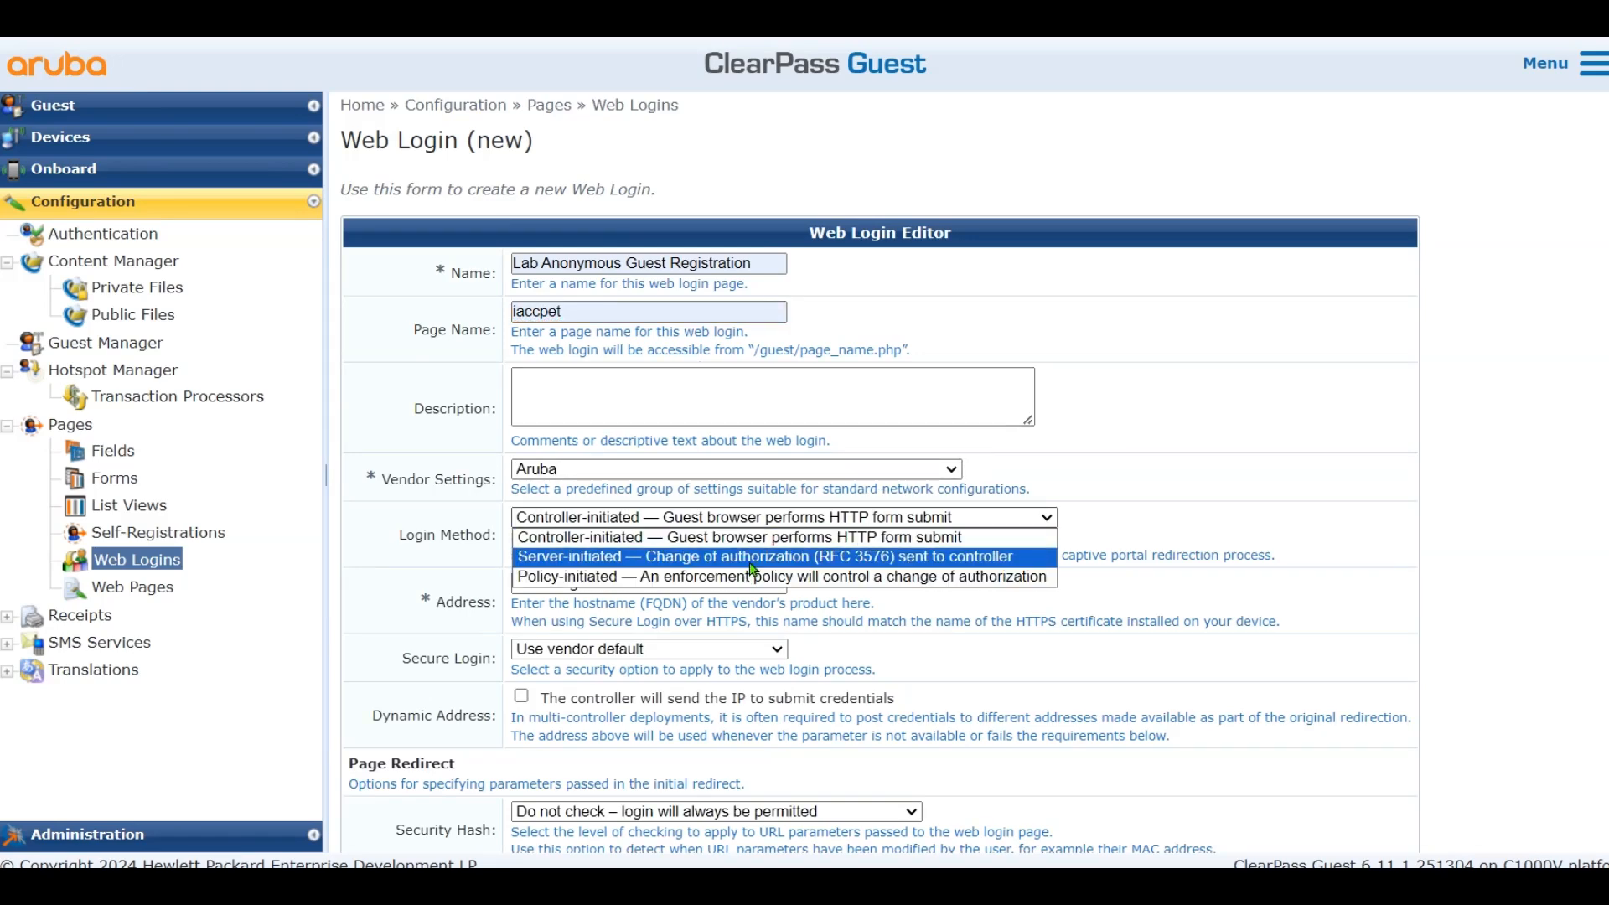
pyautogui.click(766, 557)
# Use anonymous authentication with user GuestWiFi and require guests to accept the terms
pyautogui.scroll(-4, 823, 573)
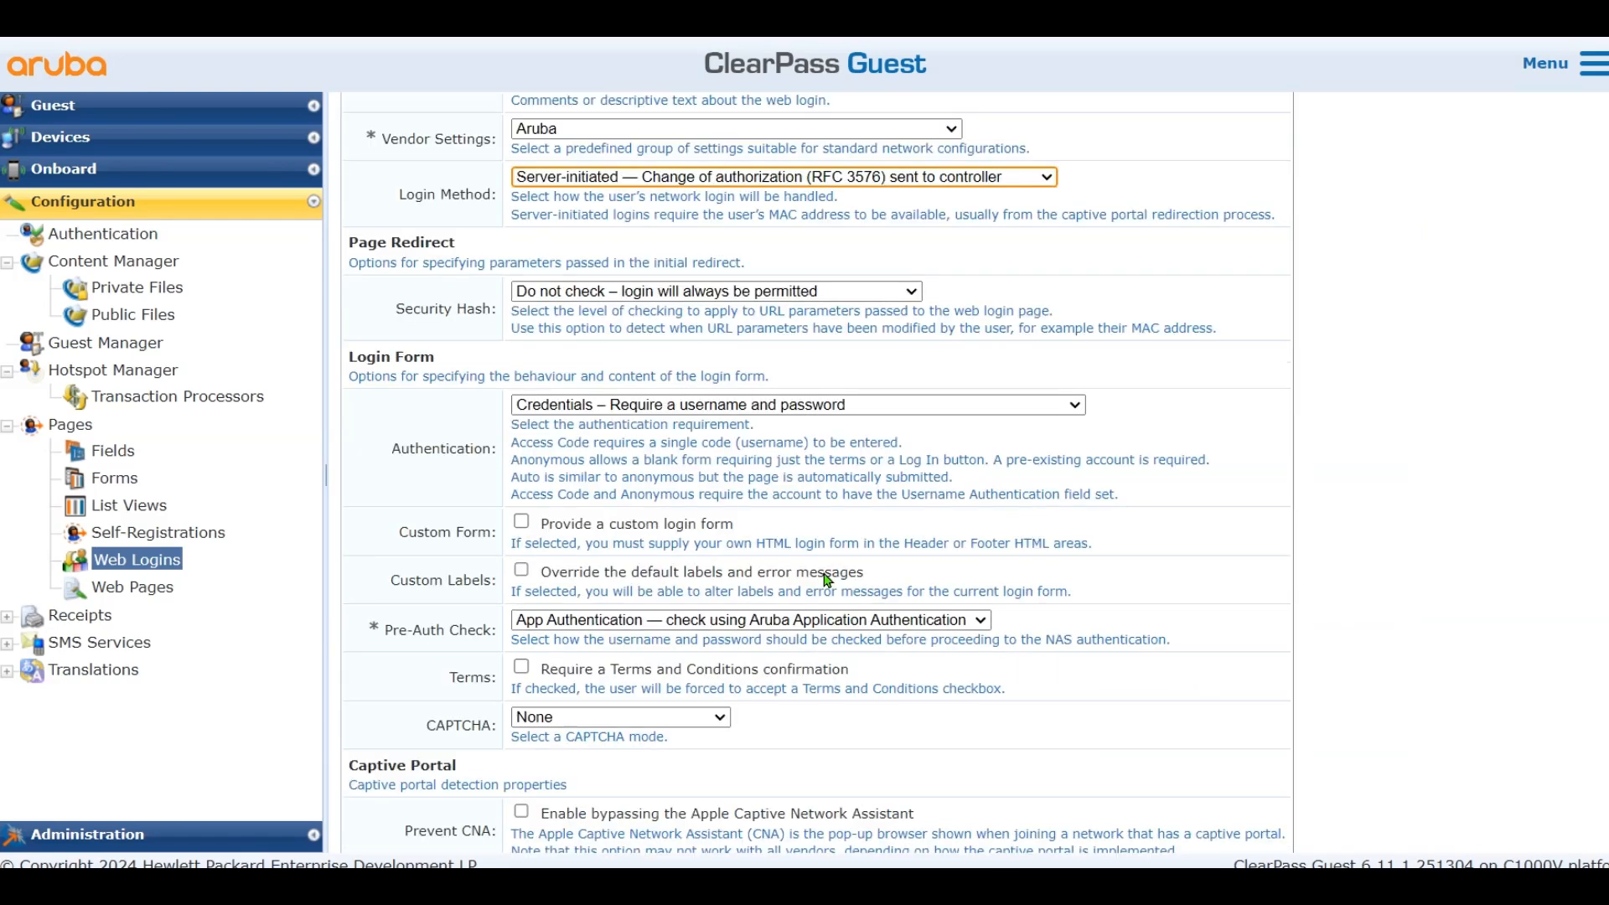
pyautogui.click(625, 407)
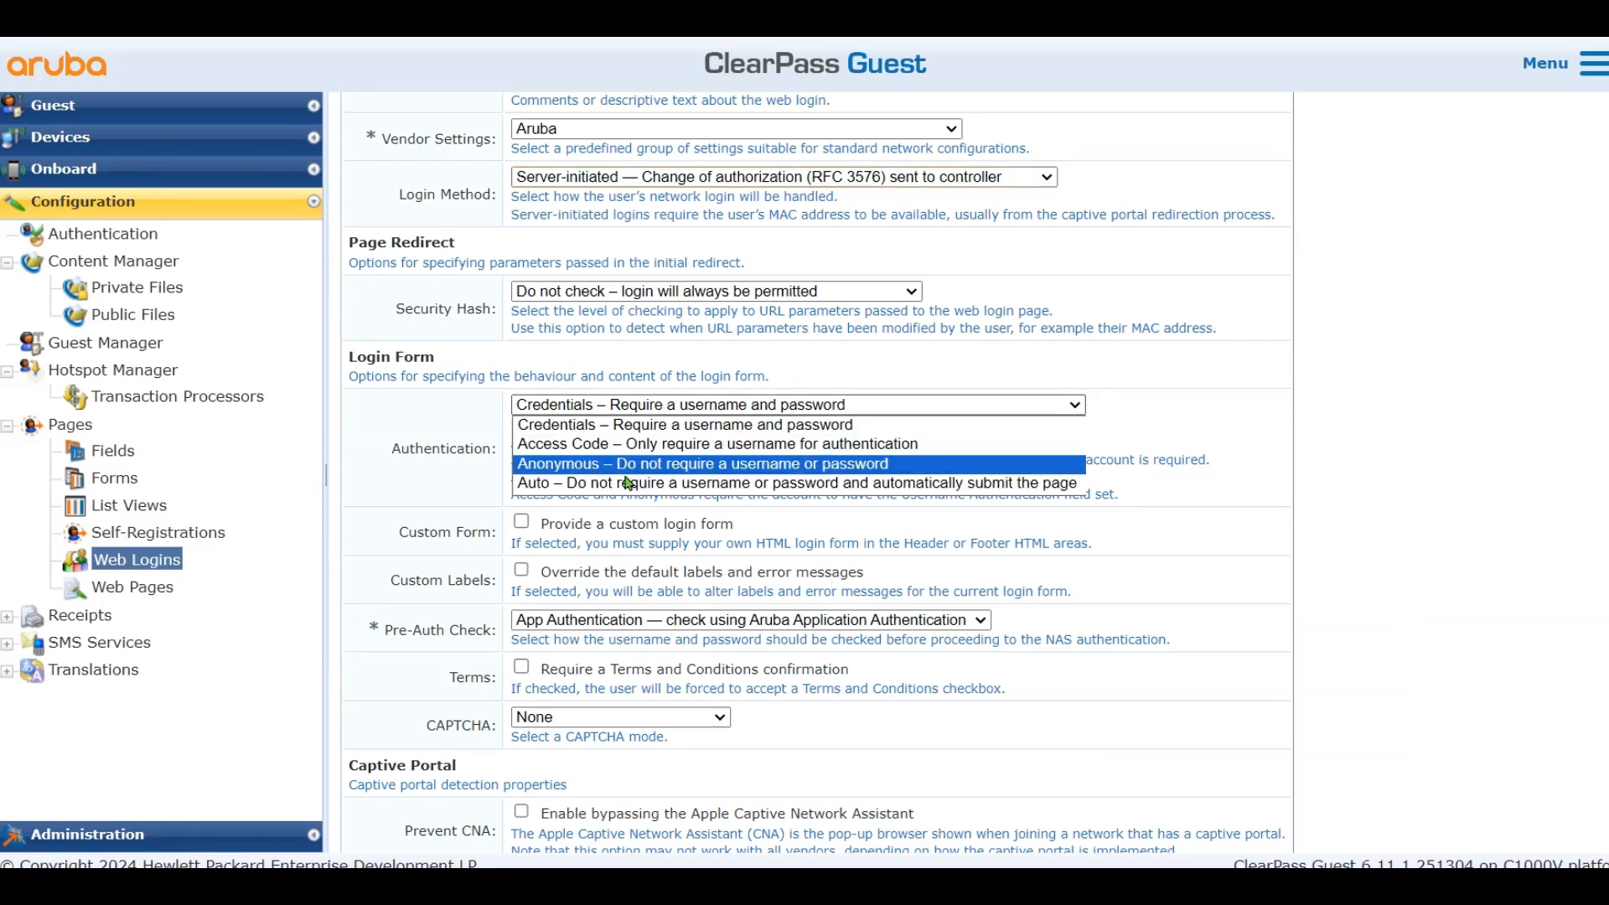
pyautogui.click(677, 465)
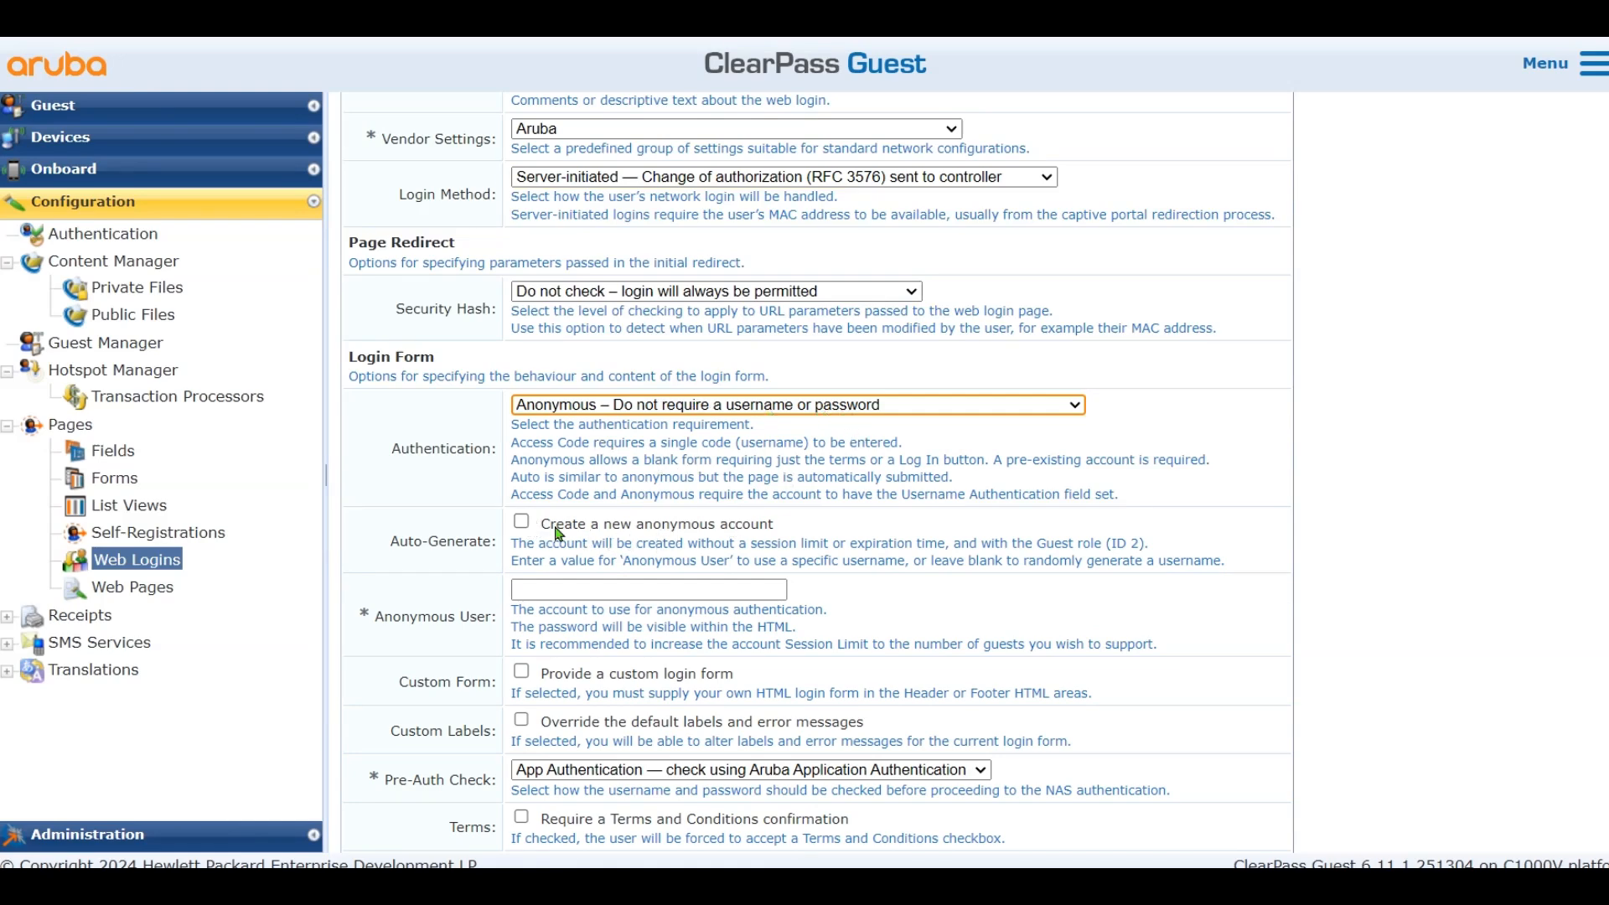
pyautogui.click(586, 590)
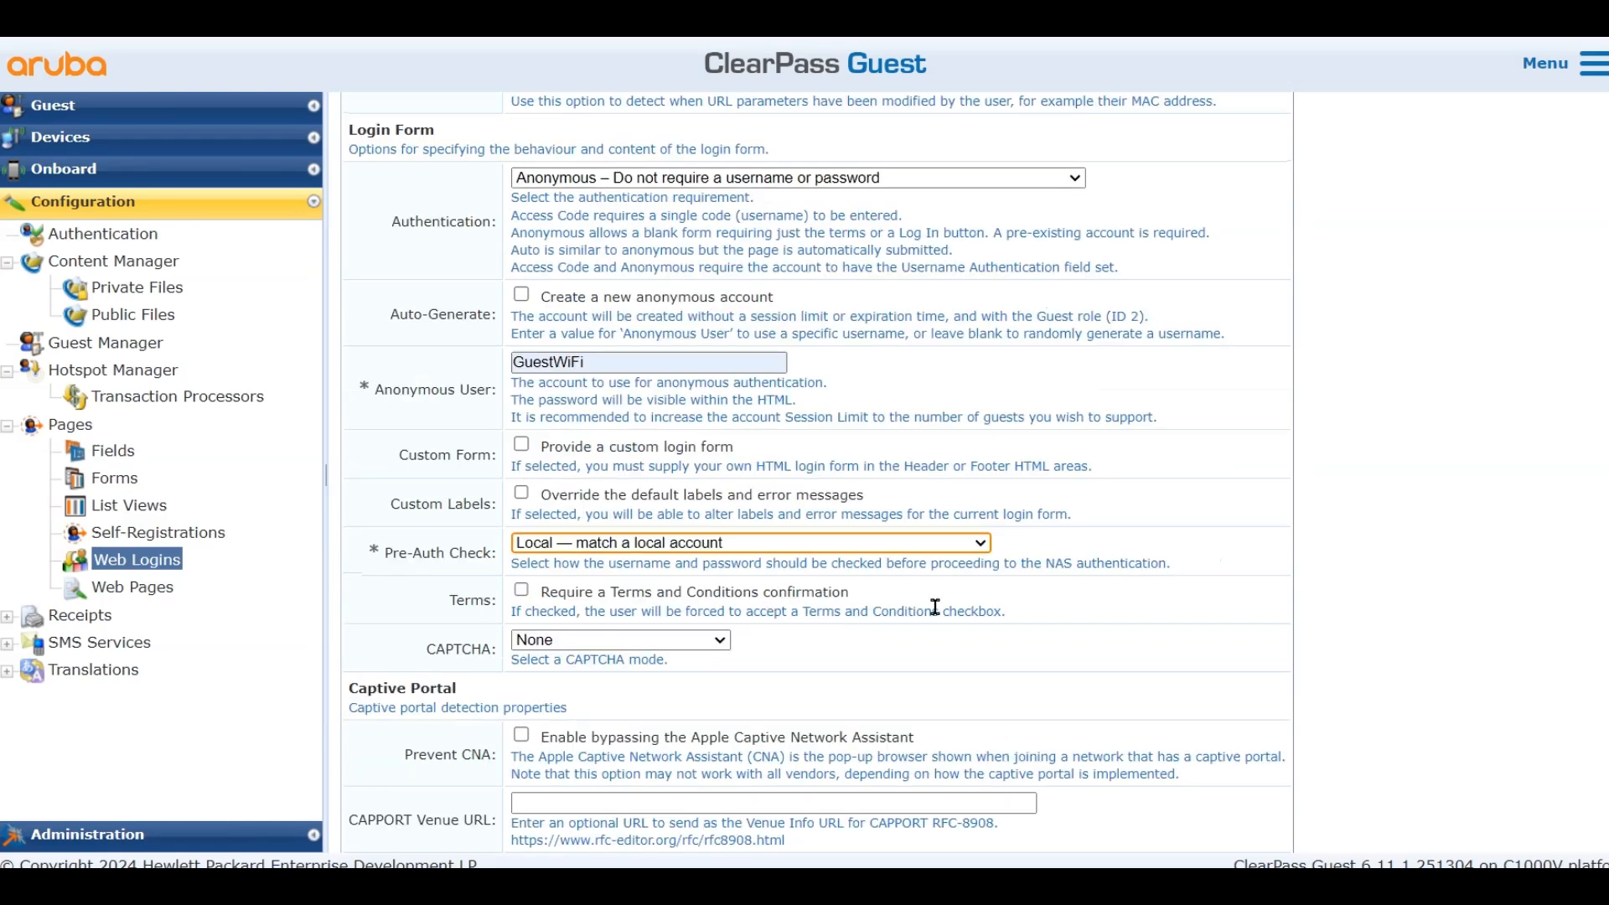
pyautogui.scroll(1, 935, 606)
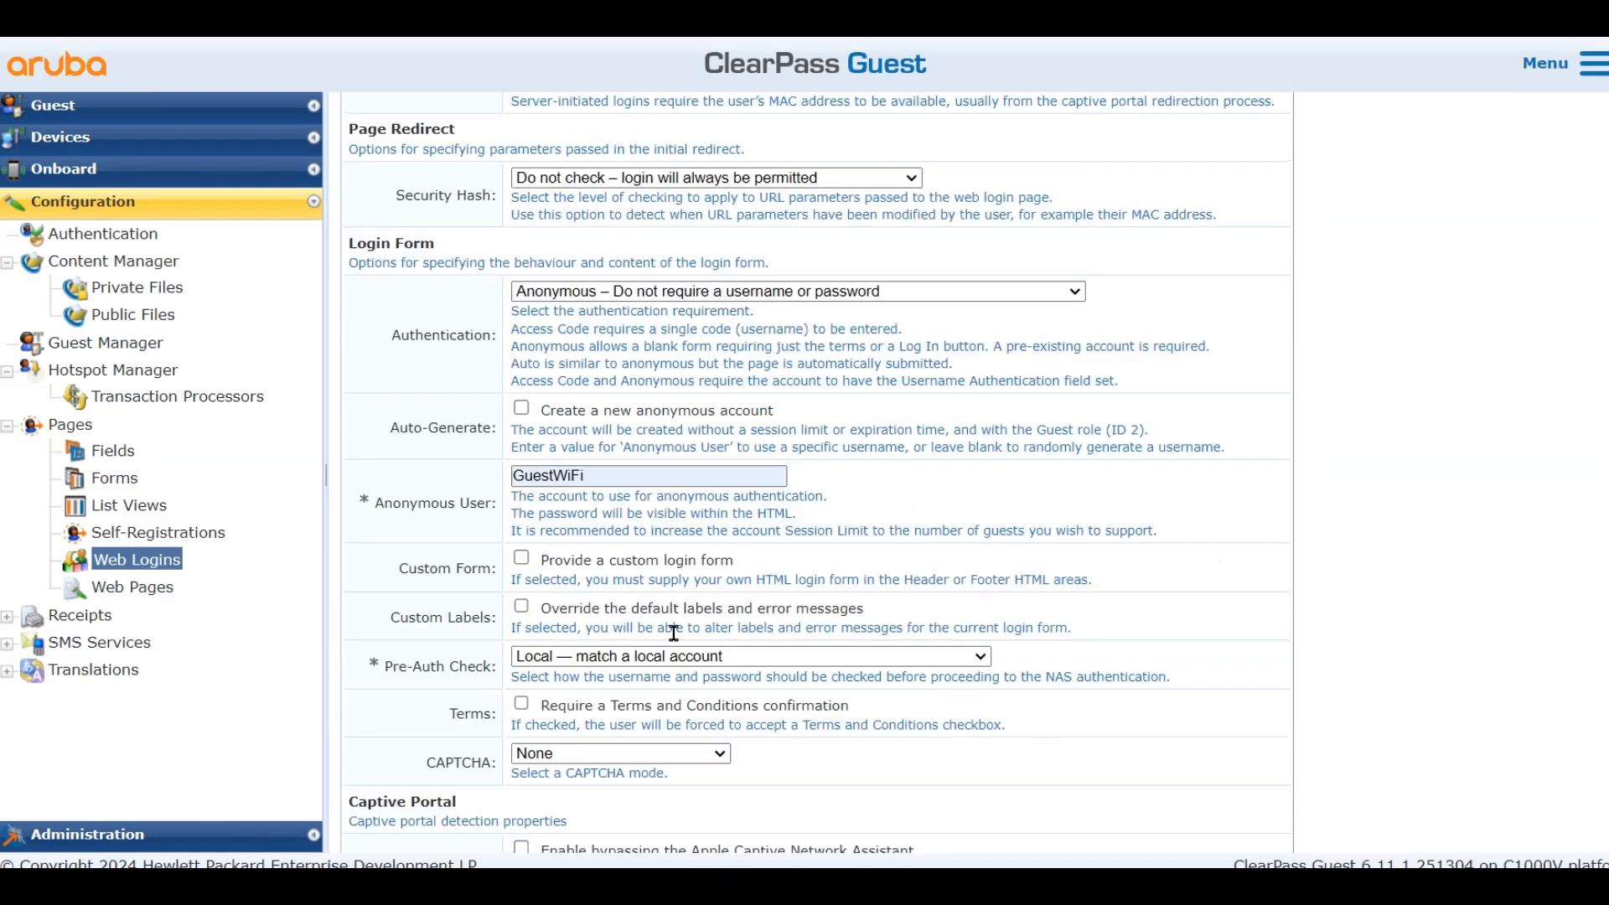
pyautogui.click(522, 705)
# Apply the ClearPass Guest Skin and title the page Anonymous Guest Wi-Fi
pyautogui.scroll(-6, 807, 720)
pyautogui.click(654, 475)
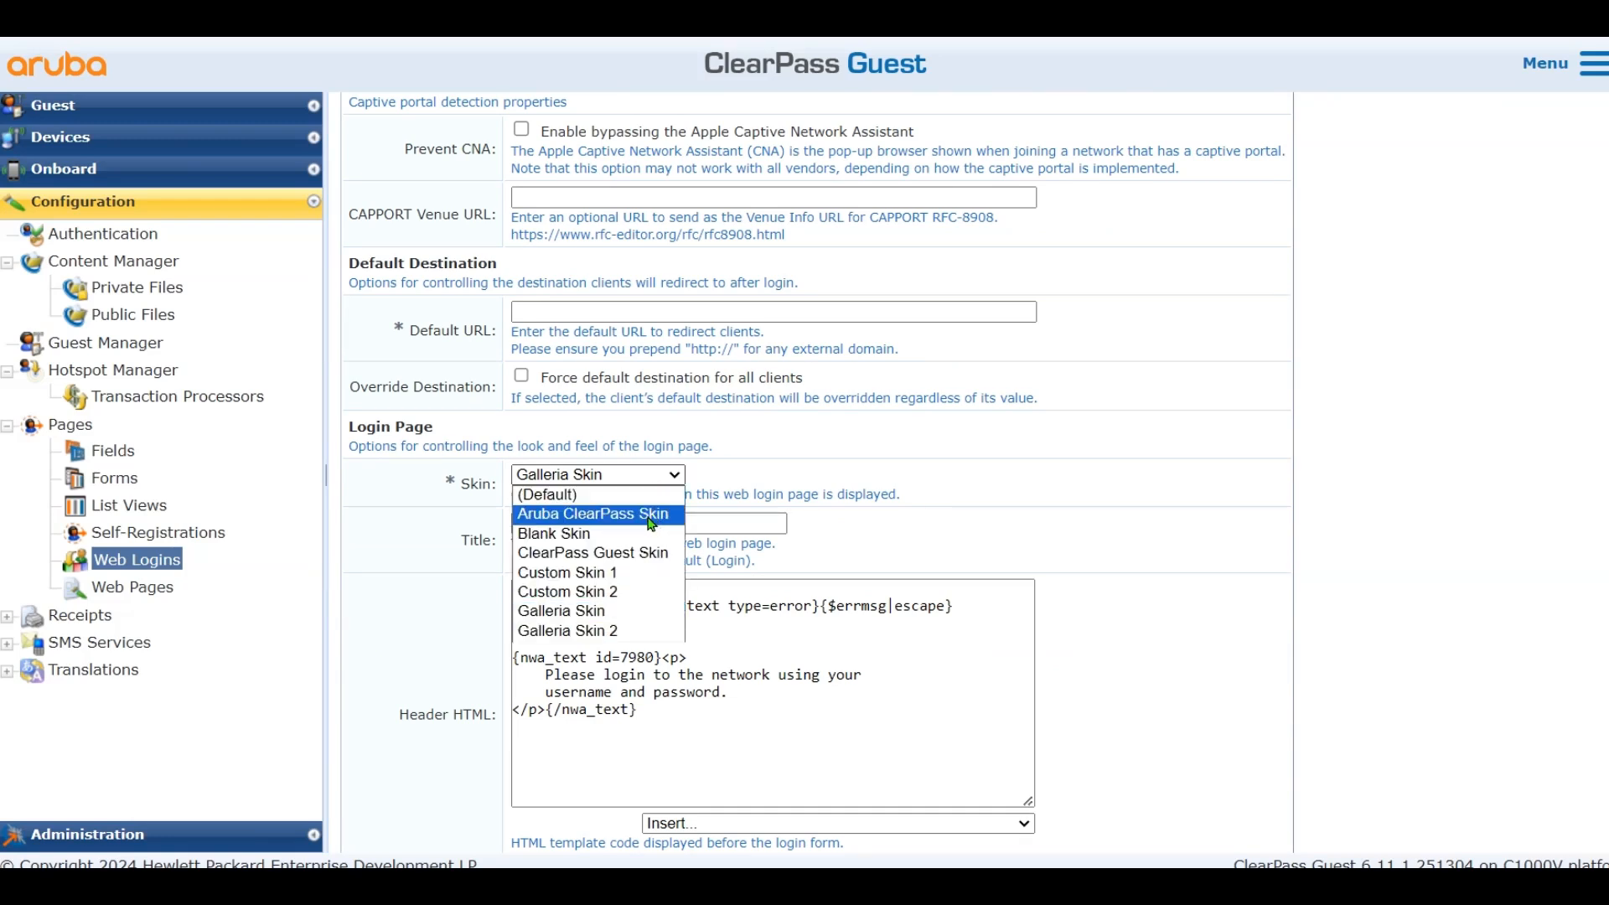
pyautogui.click(636, 552)
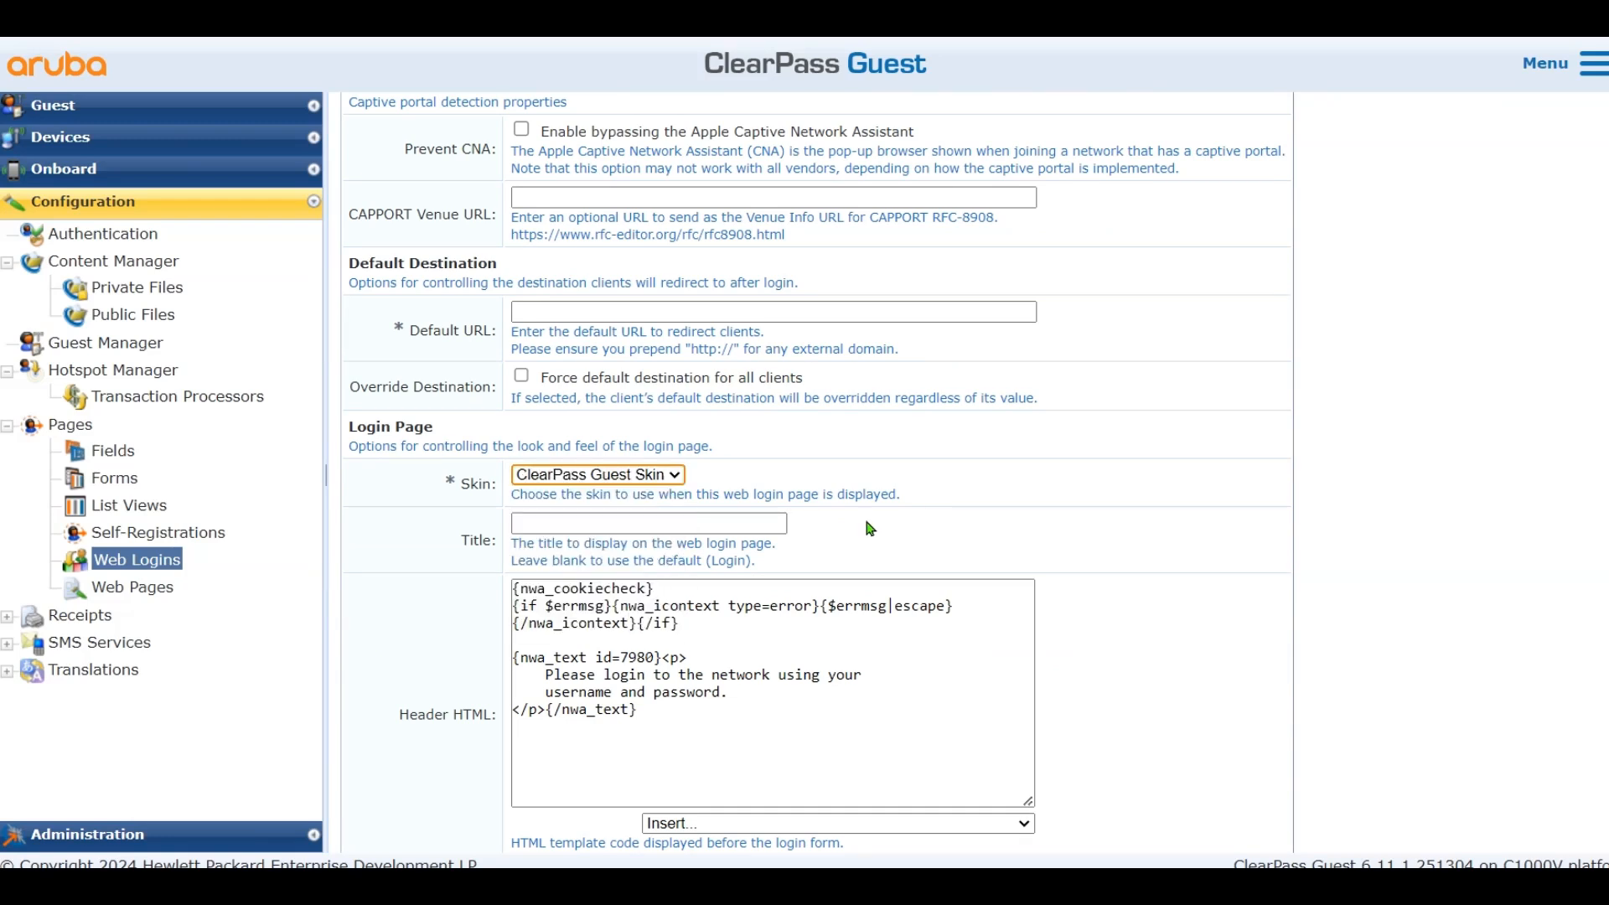
pyautogui.click(752, 520)
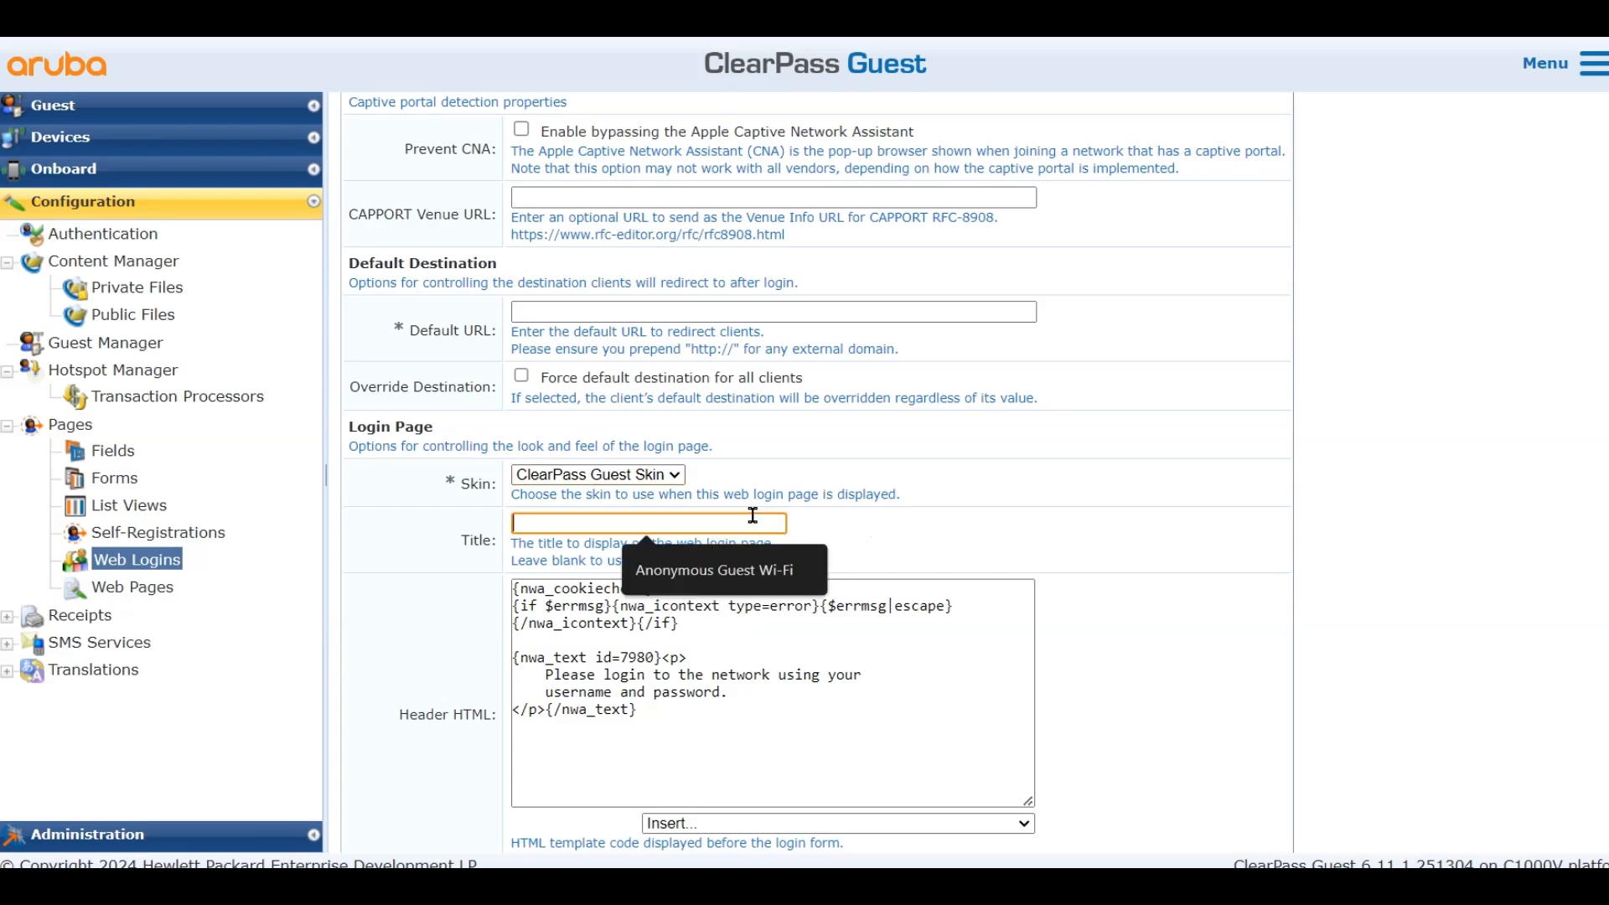
pyautogui.click(737, 569)
# Set a 10-second login delay, enable Update Endpoint and Advanced attributes, and save
pyautogui.scroll(-3, 868, 578)
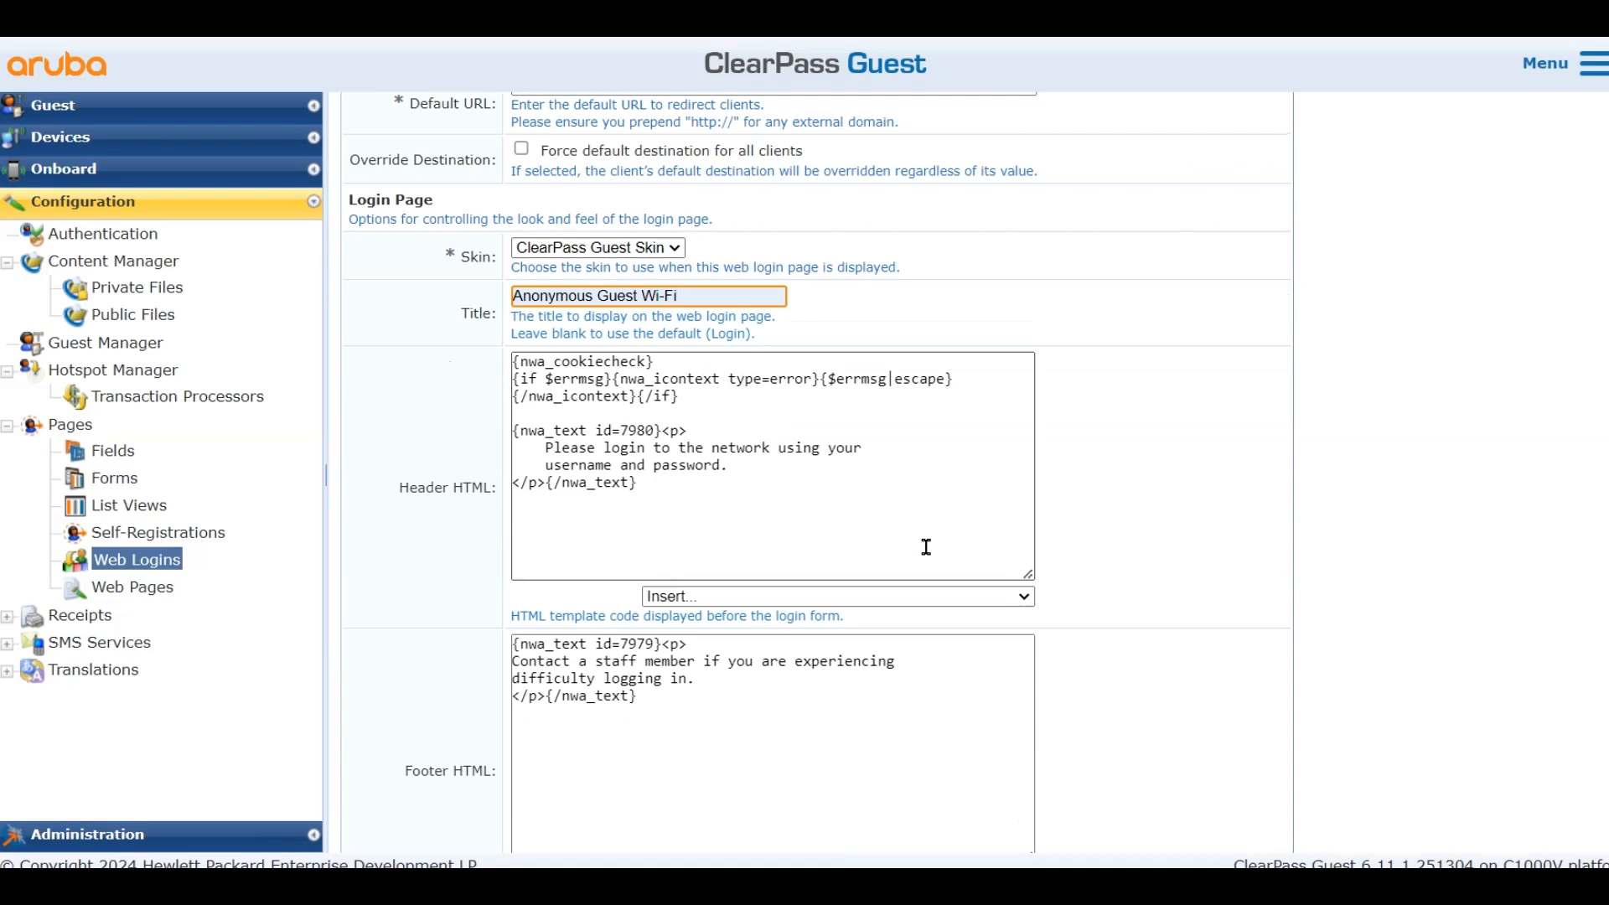
pyautogui.scroll(-6, 927, 549)
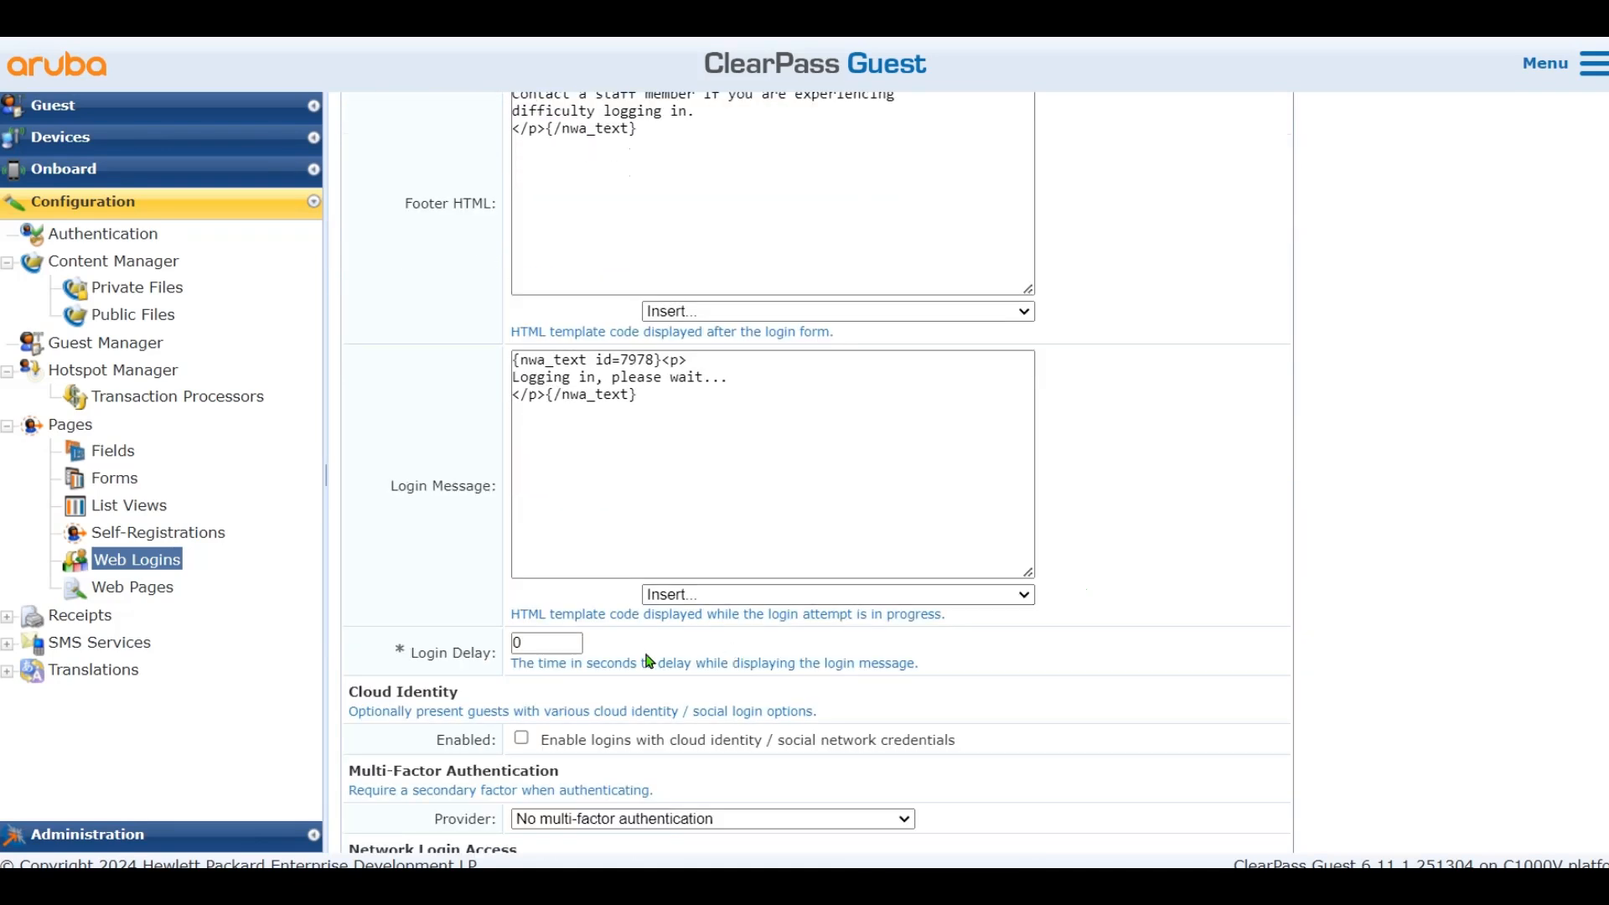
pyautogui.doubleClick(526, 642)
pyautogui.write('10')
pyautogui.scroll(-5, 469, 652)
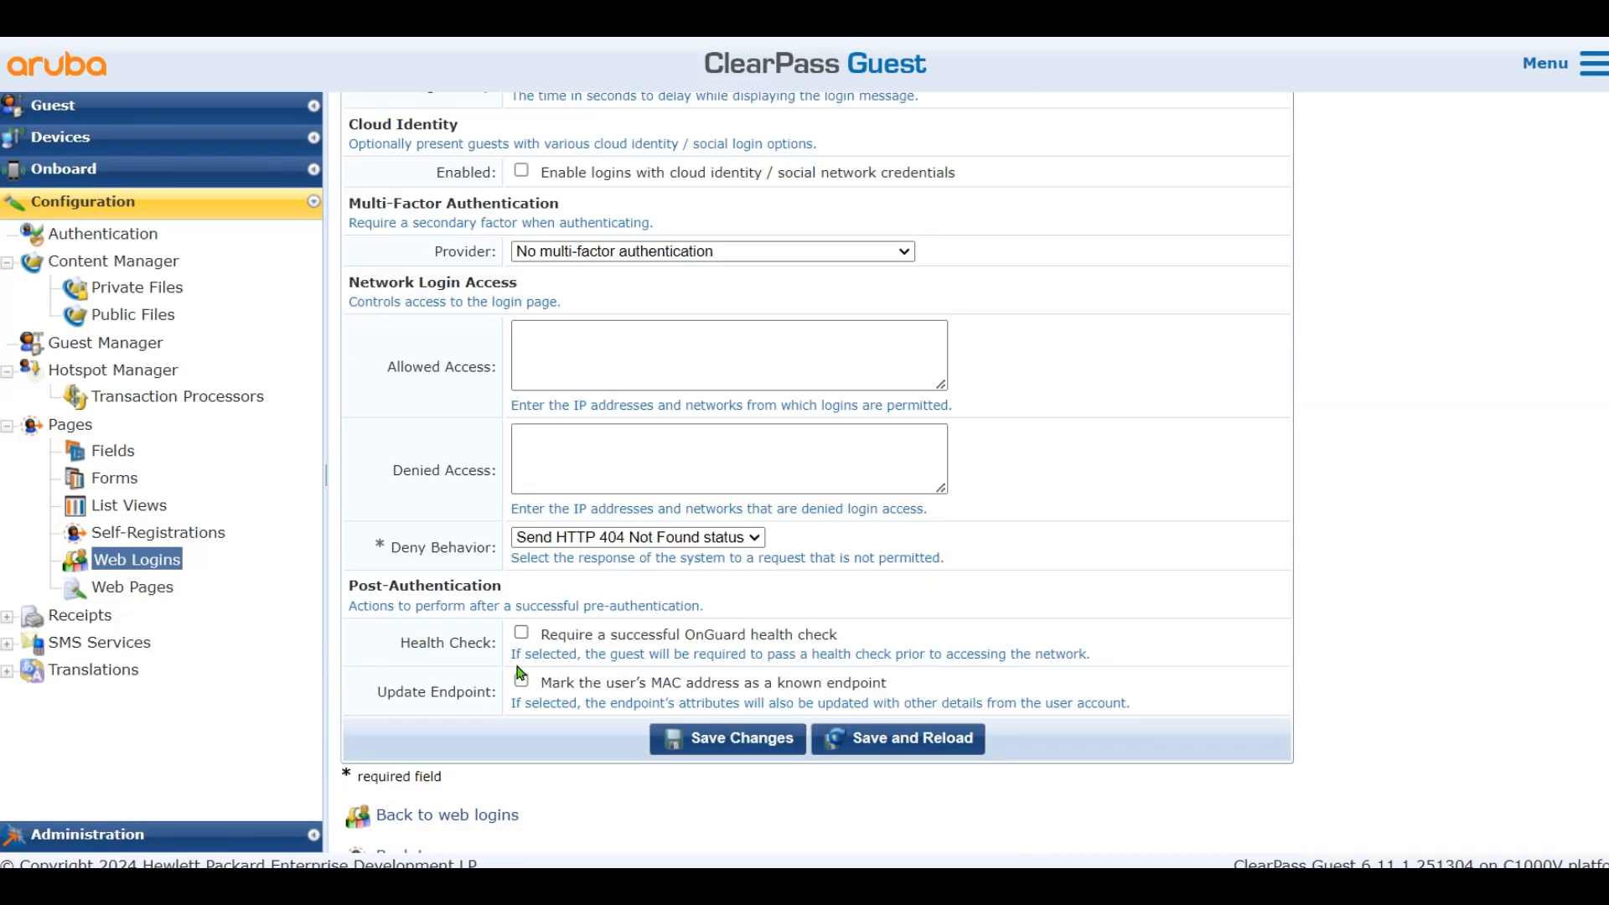
pyautogui.click(521, 680)
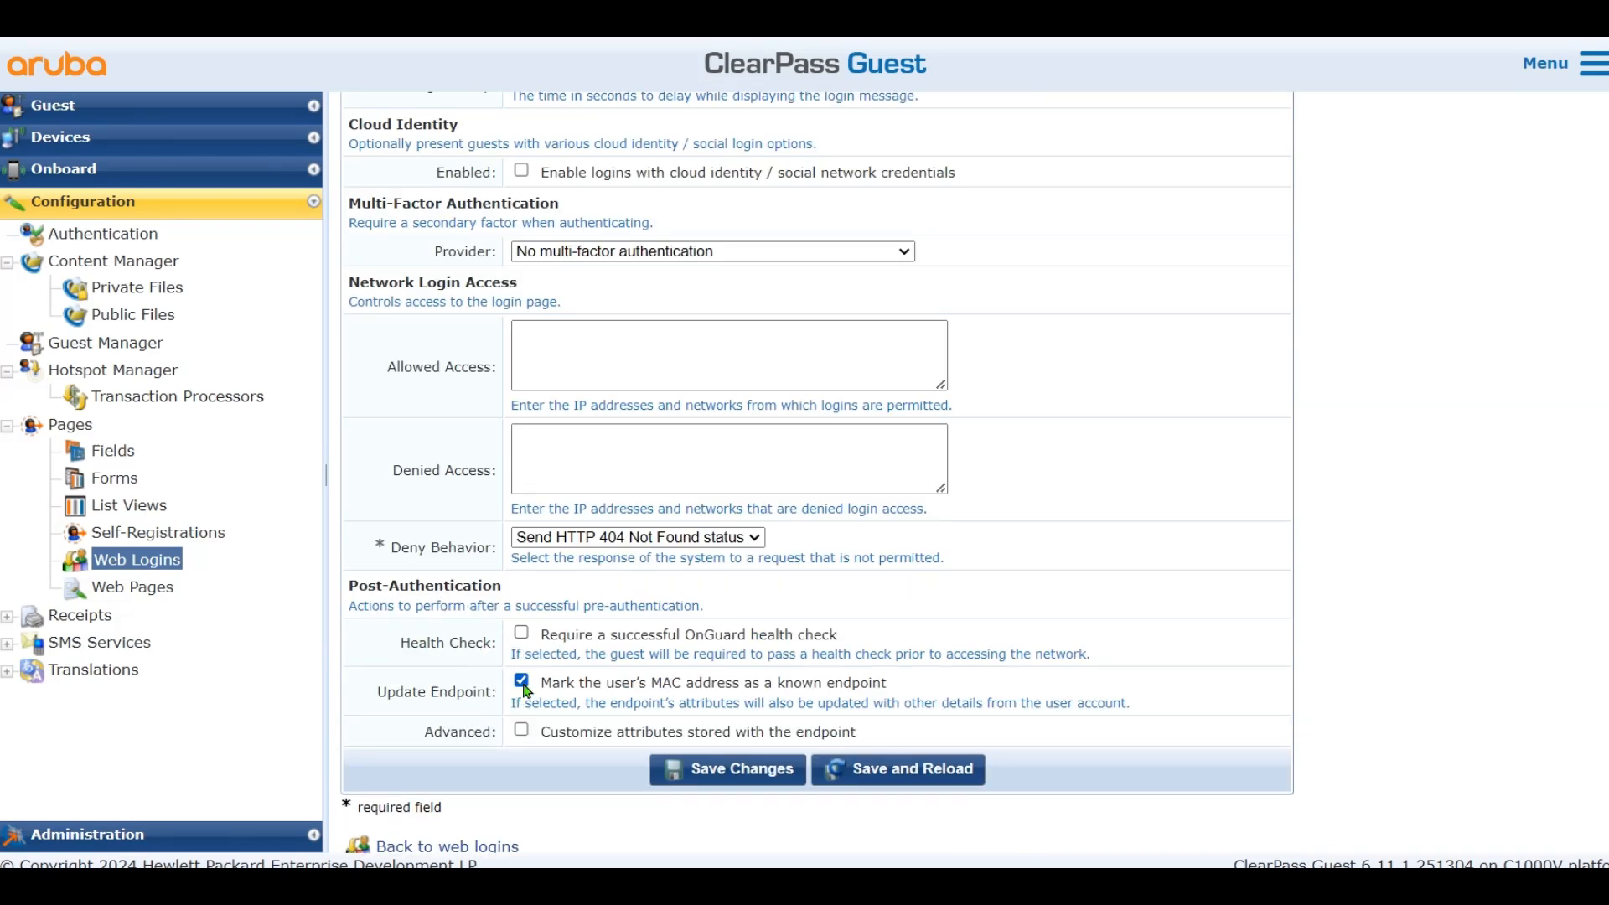
pyautogui.click(521, 730)
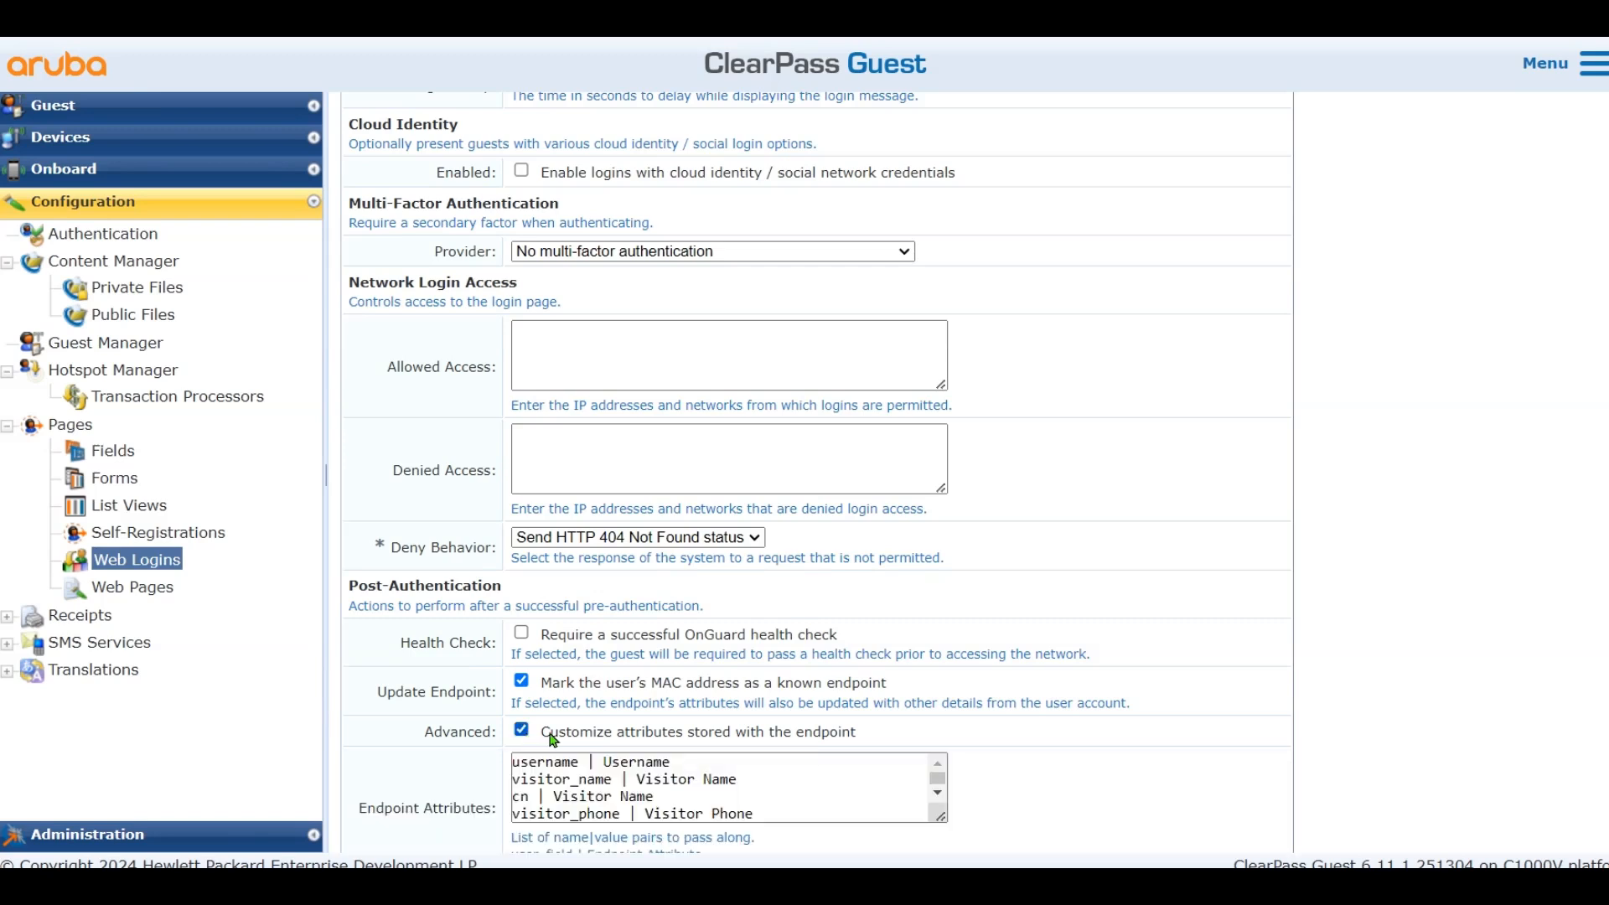
pyautogui.scroll(-3, 1039, 738)
pyautogui.moveTo(563, 544); pyautogui.dragTo(456, 501)
pyautogui.click(840, 565)
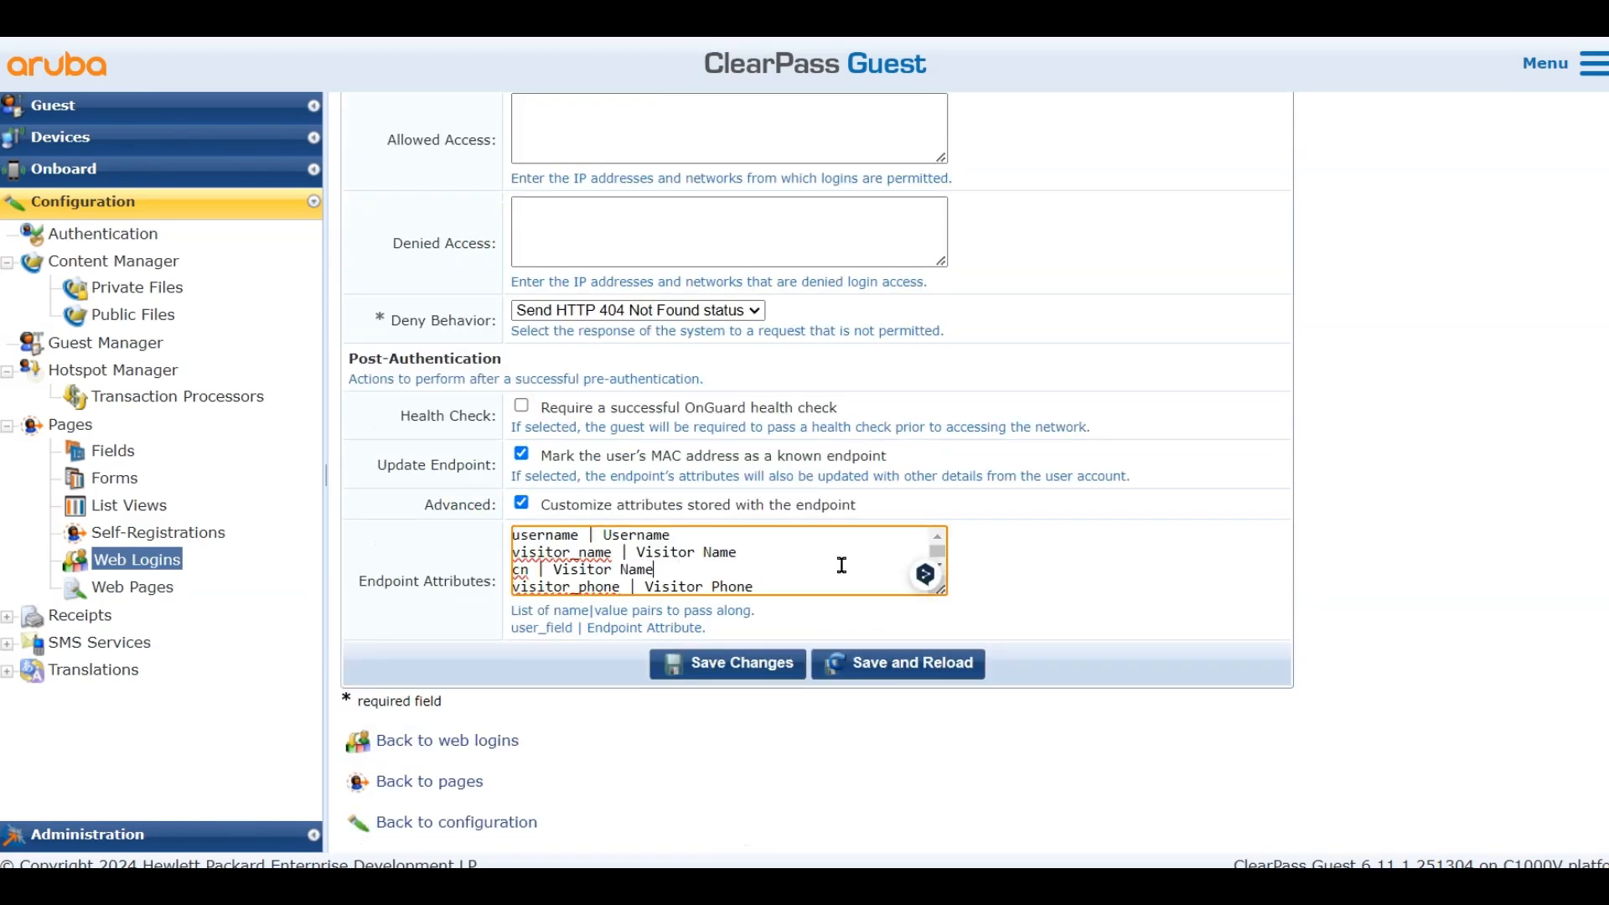
pyautogui.scroll(-1, 838, 620)
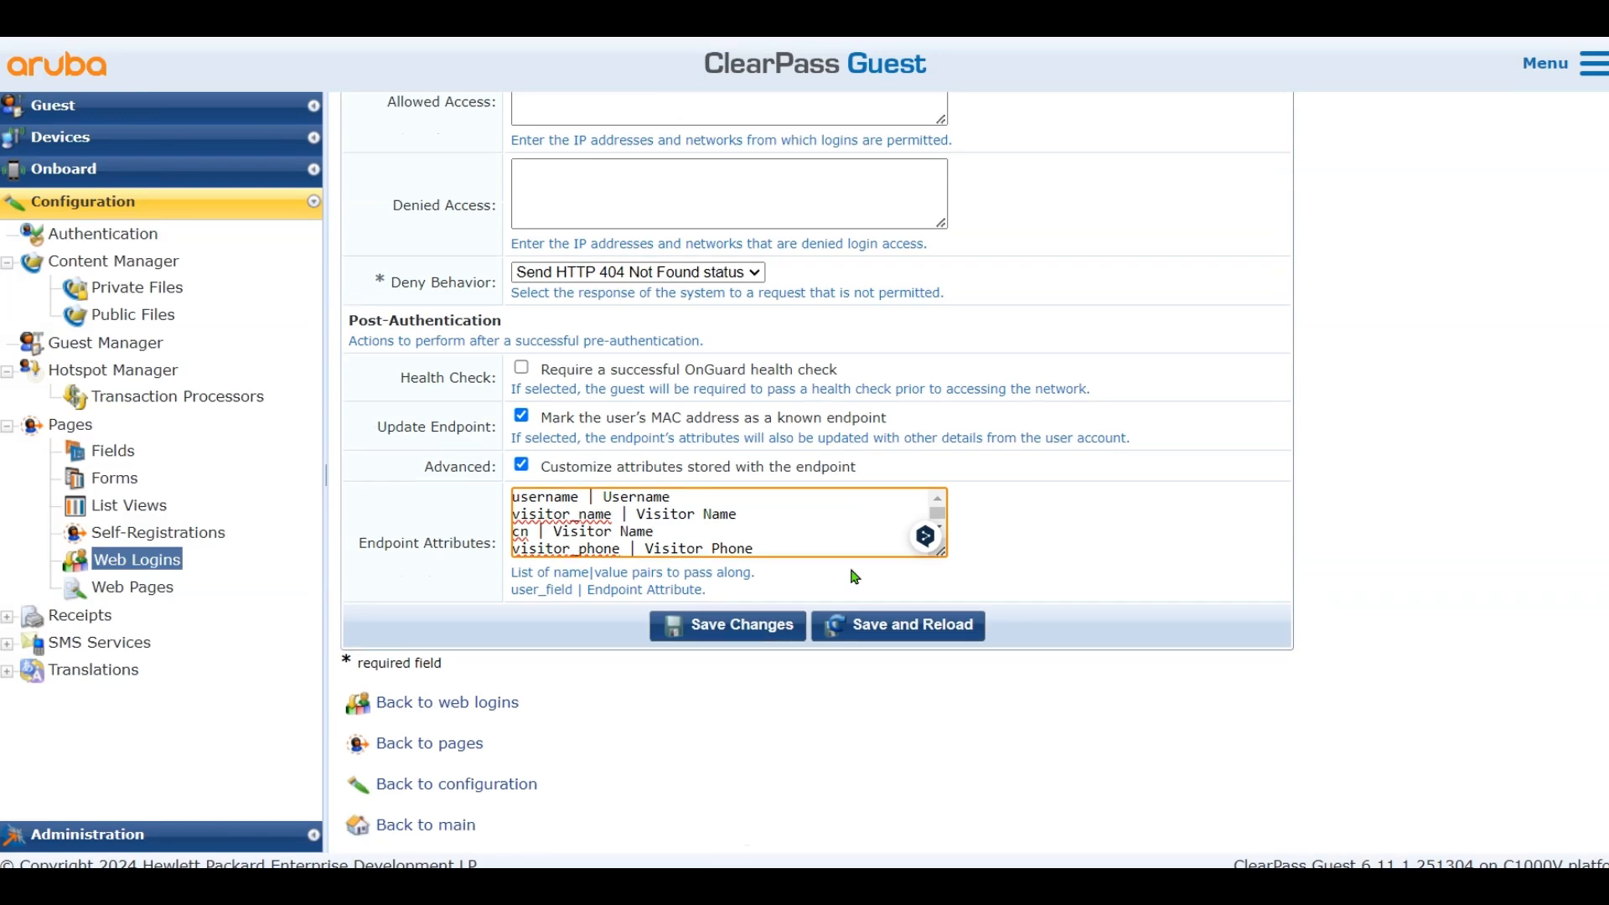
pyautogui.click(730, 627)
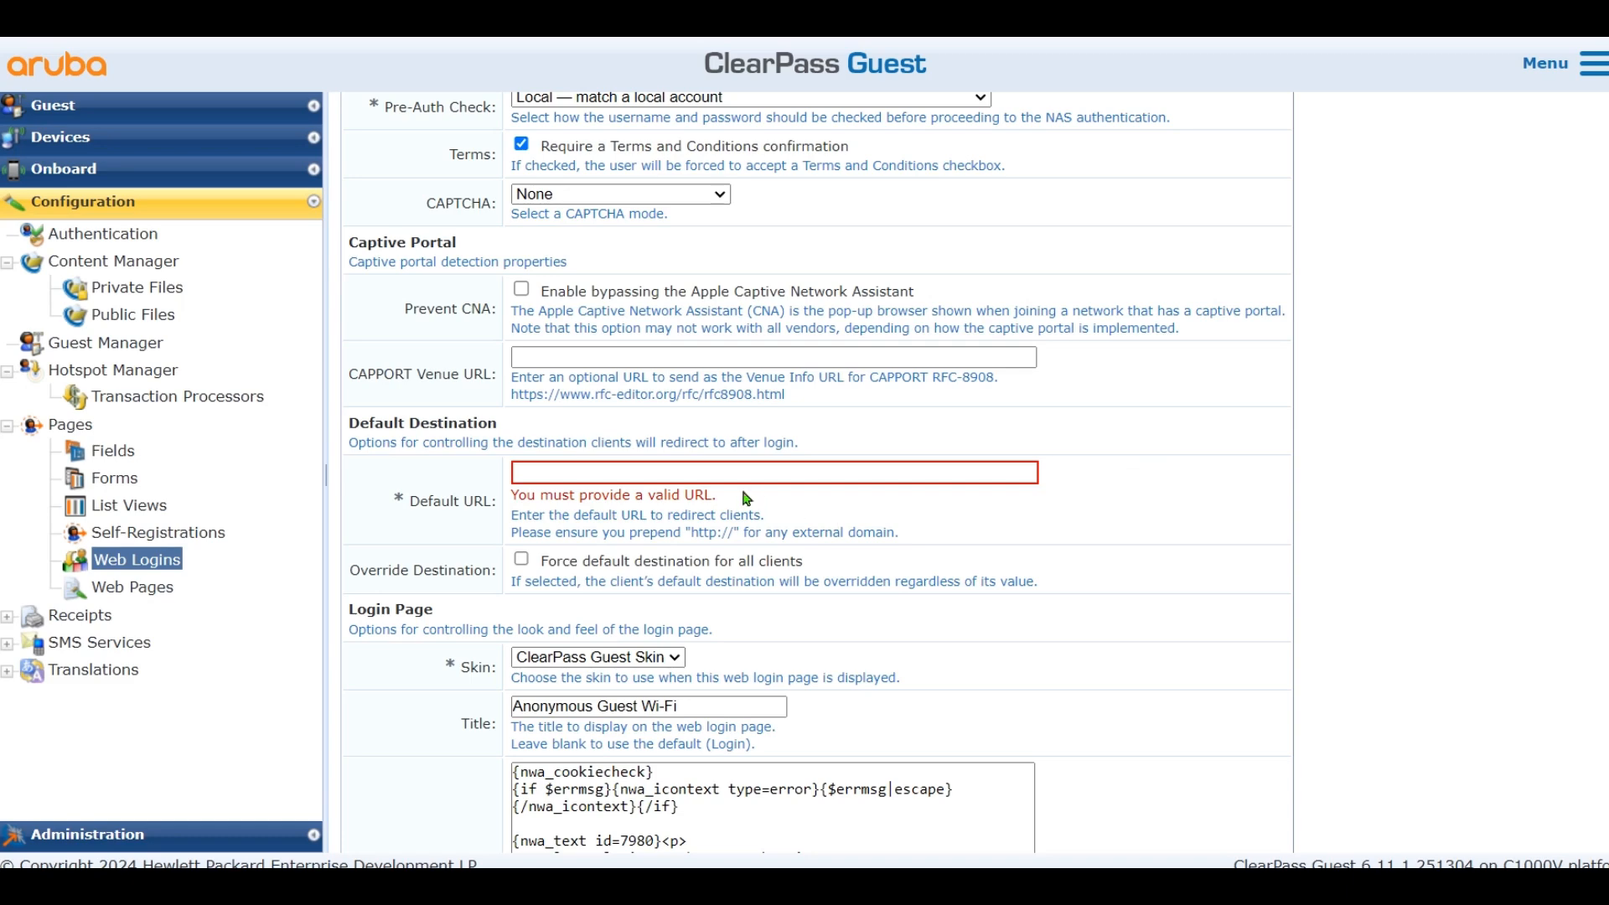
pyautogui.click(707, 472)
pyautogui.write('http://cisco.com')
pyautogui.scroll(-20, 969, 546)
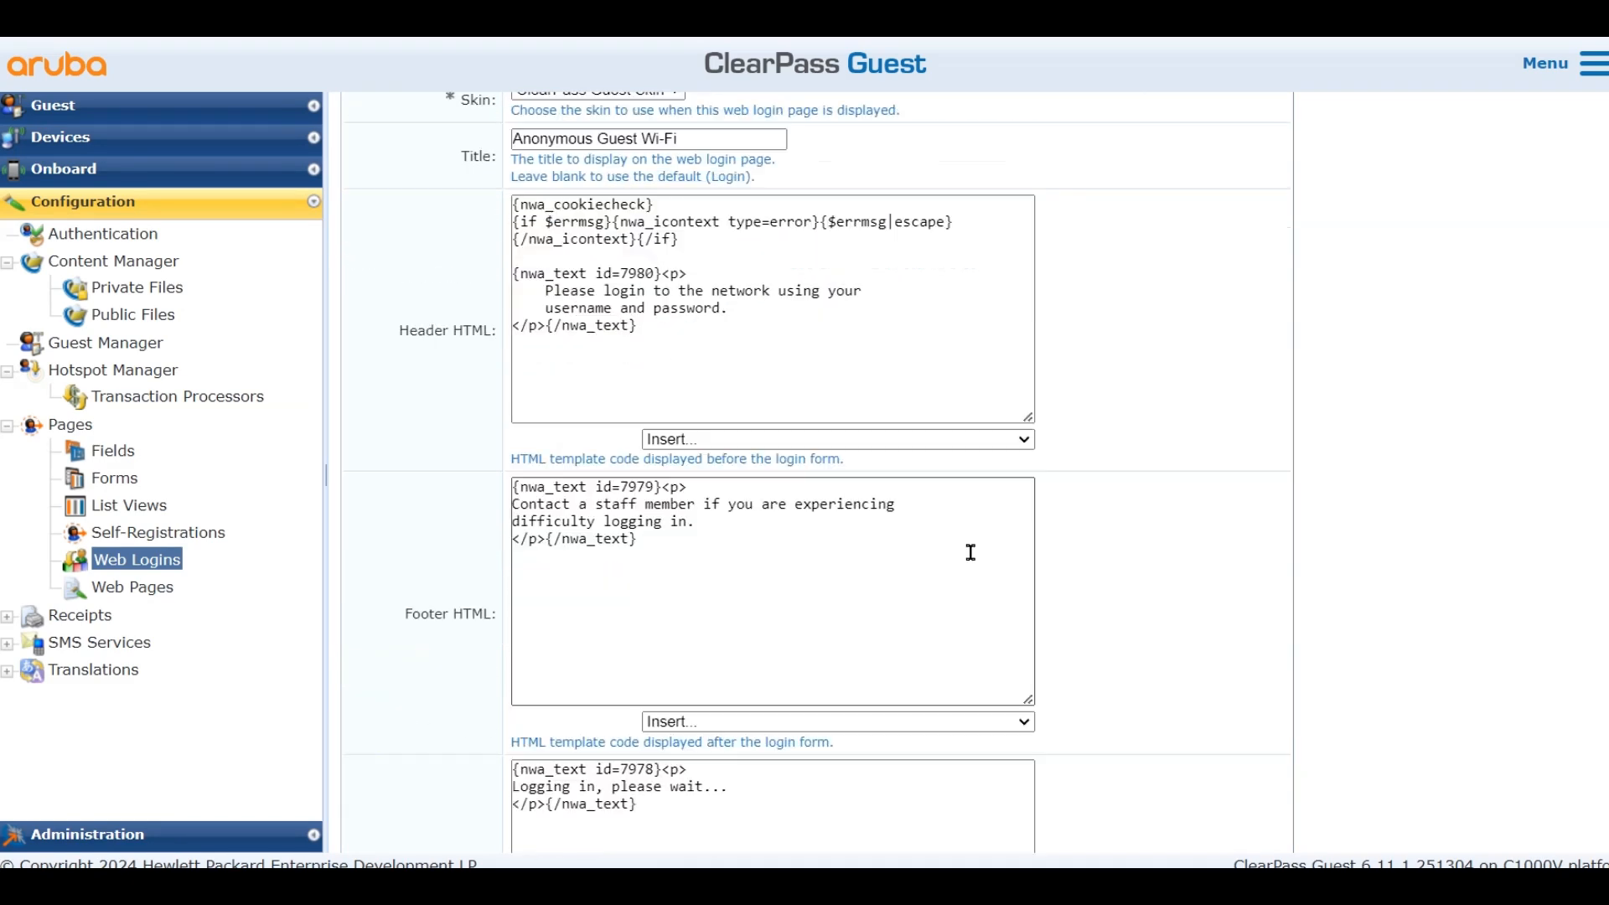
pyautogui.click(737, 625)
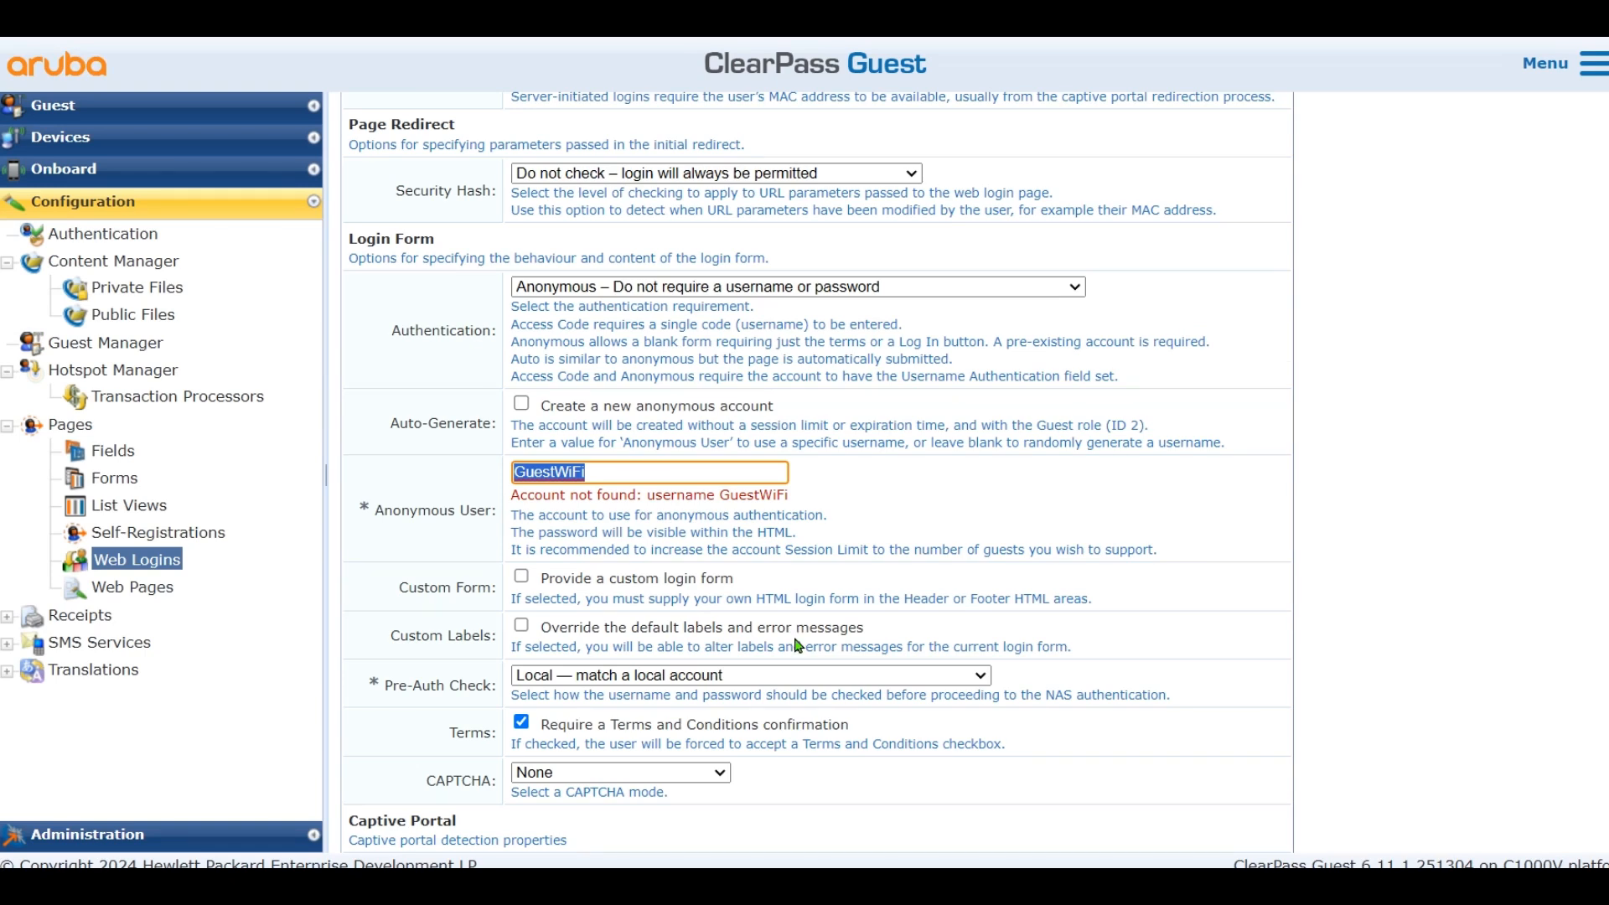
# Replace the anonymous user with an existing guest account and save the web login
pyautogui.doubleClick(633, 470)
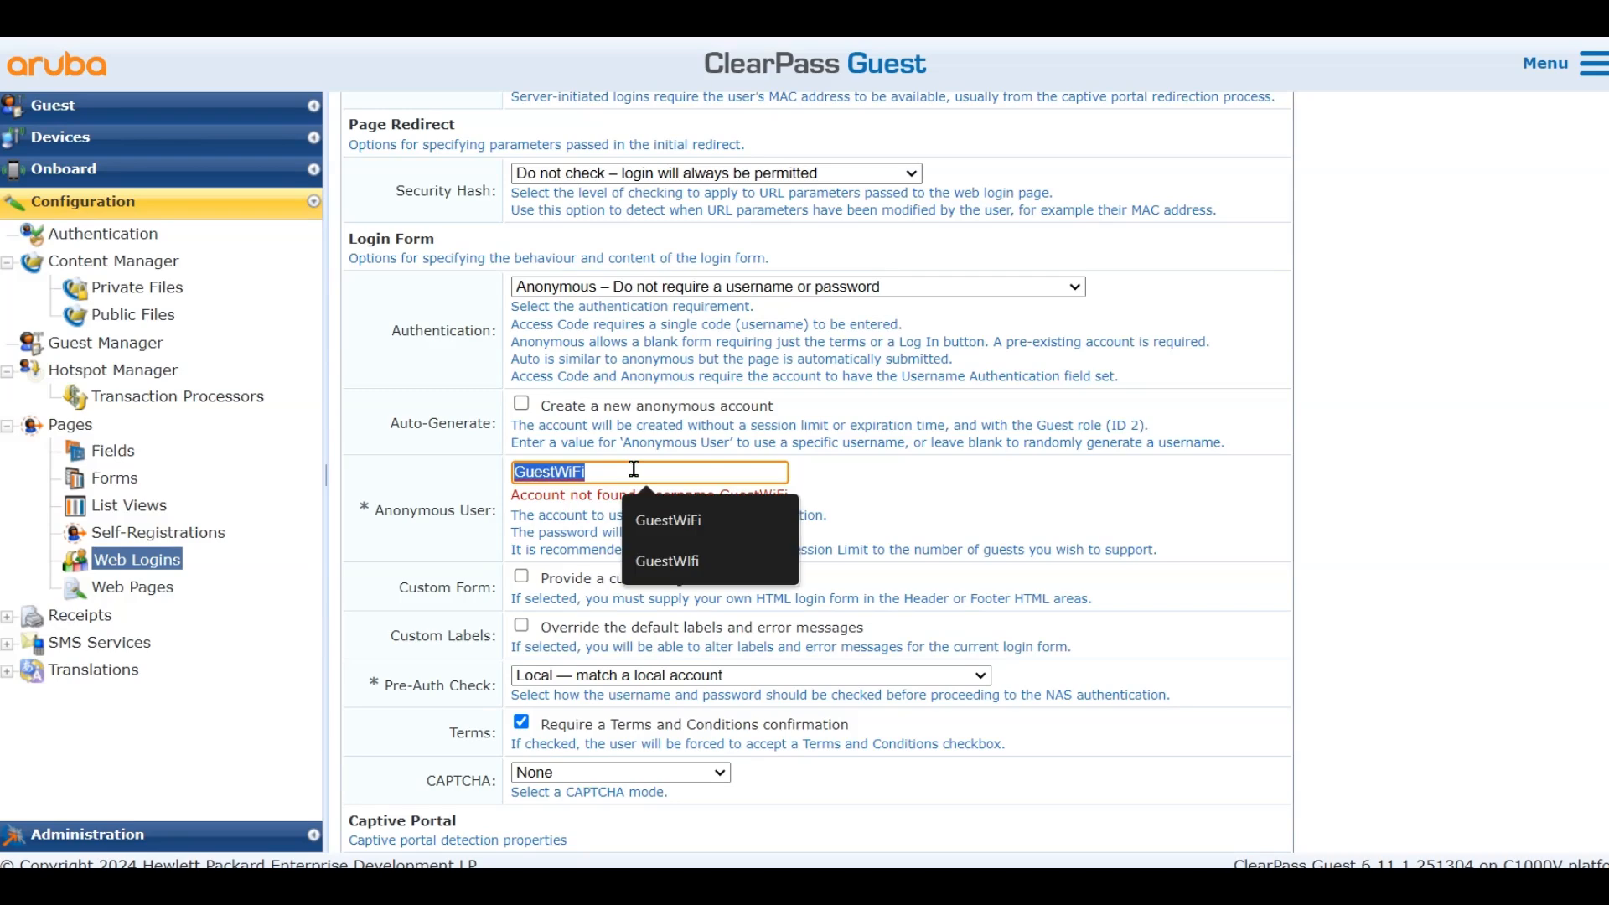
pyautogui.write('guest@example.com')
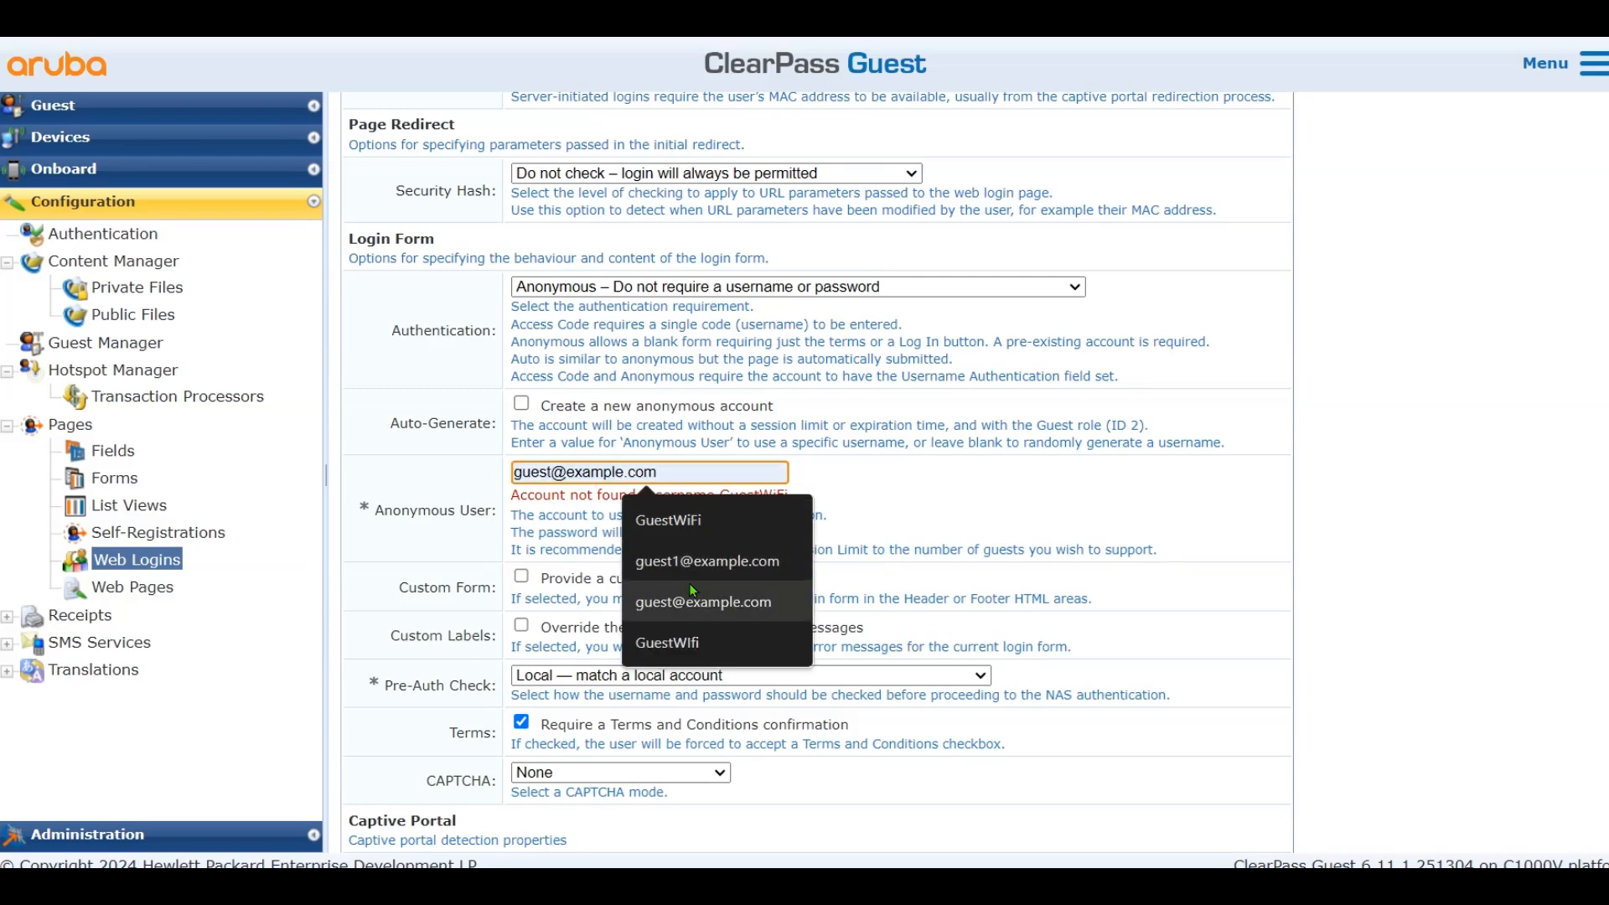
pyautogui.click(703, 601)
pyautogui.scroll(-10, 896, 477)
pyautogui.scroll(2, 901, 488)
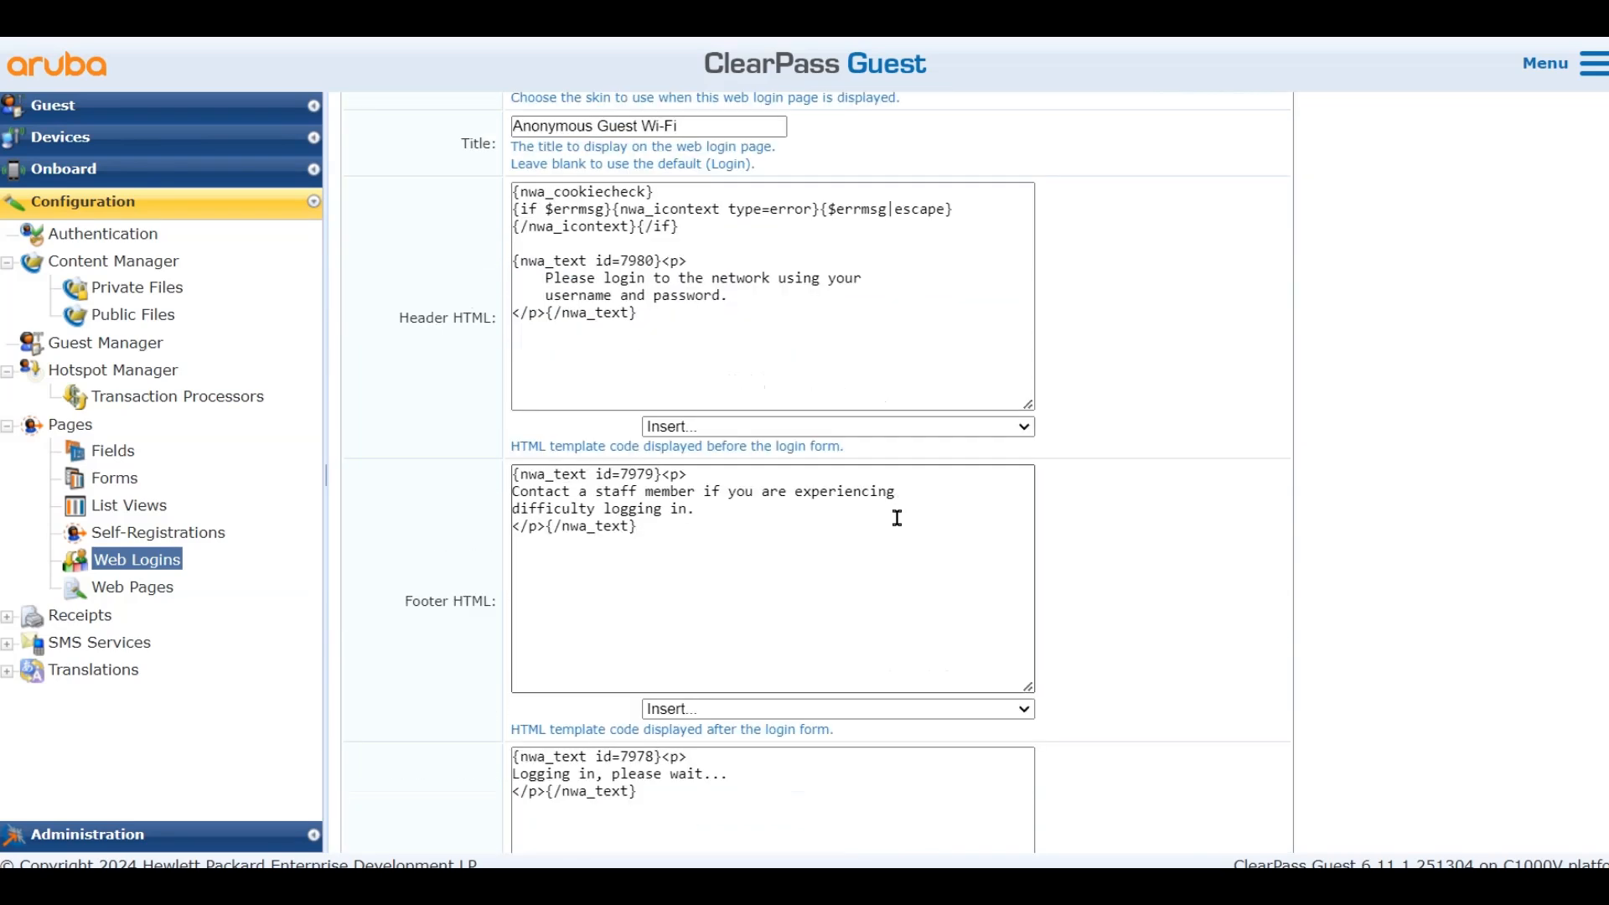
pyautogui.scroll(-15, 901, 488)
pyautogui.scroll(-3, 739, 830)
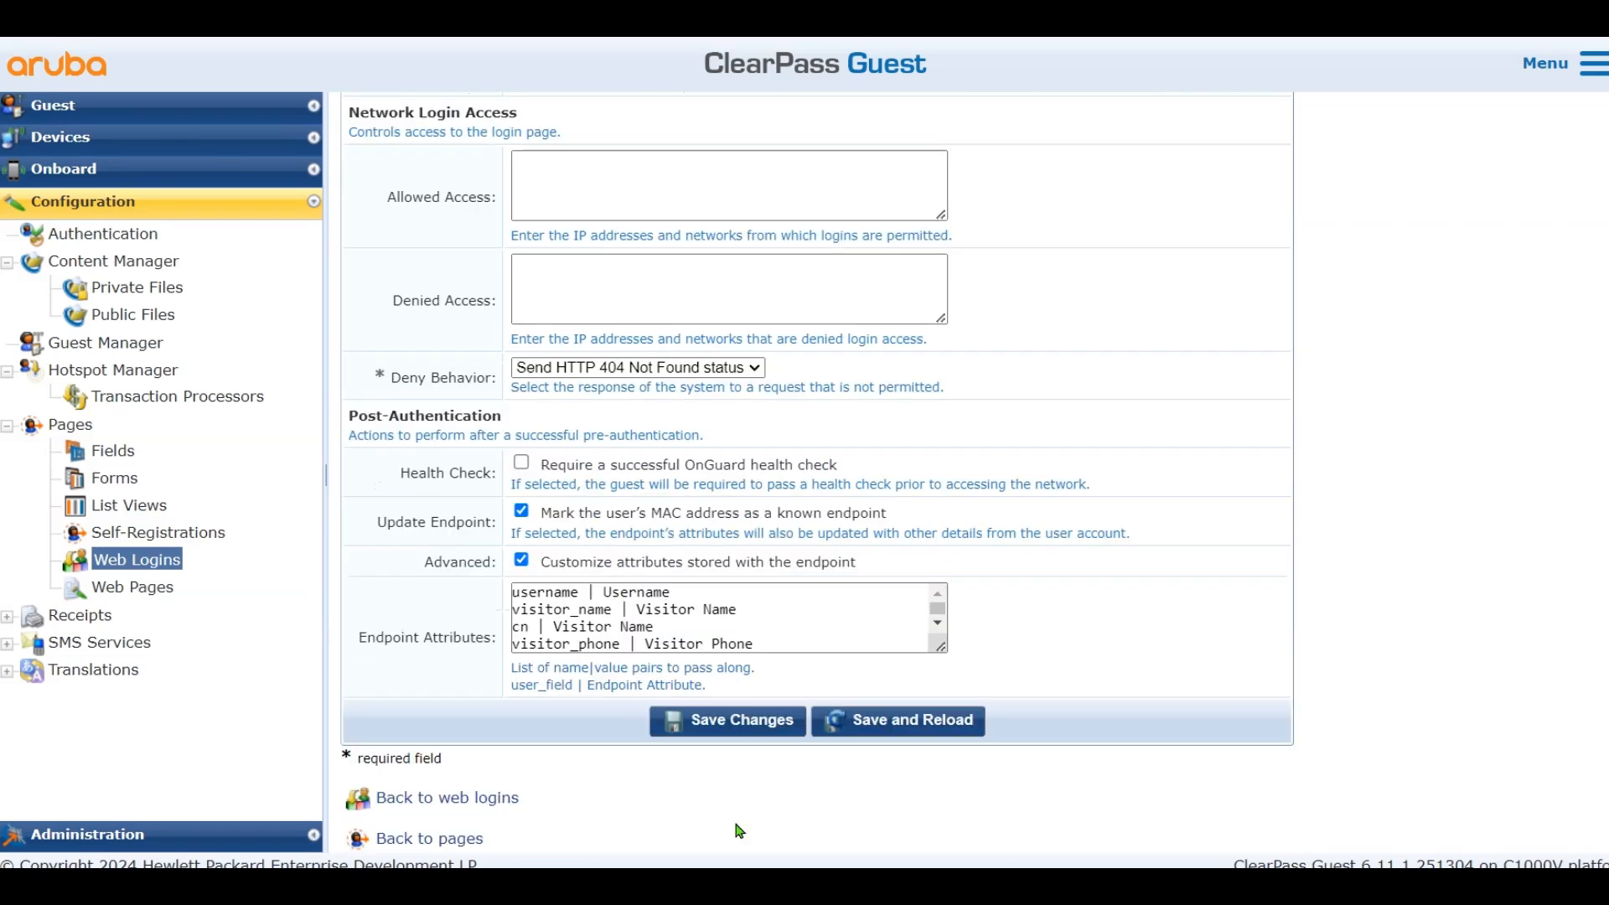
pyautogui.click(748, 725)
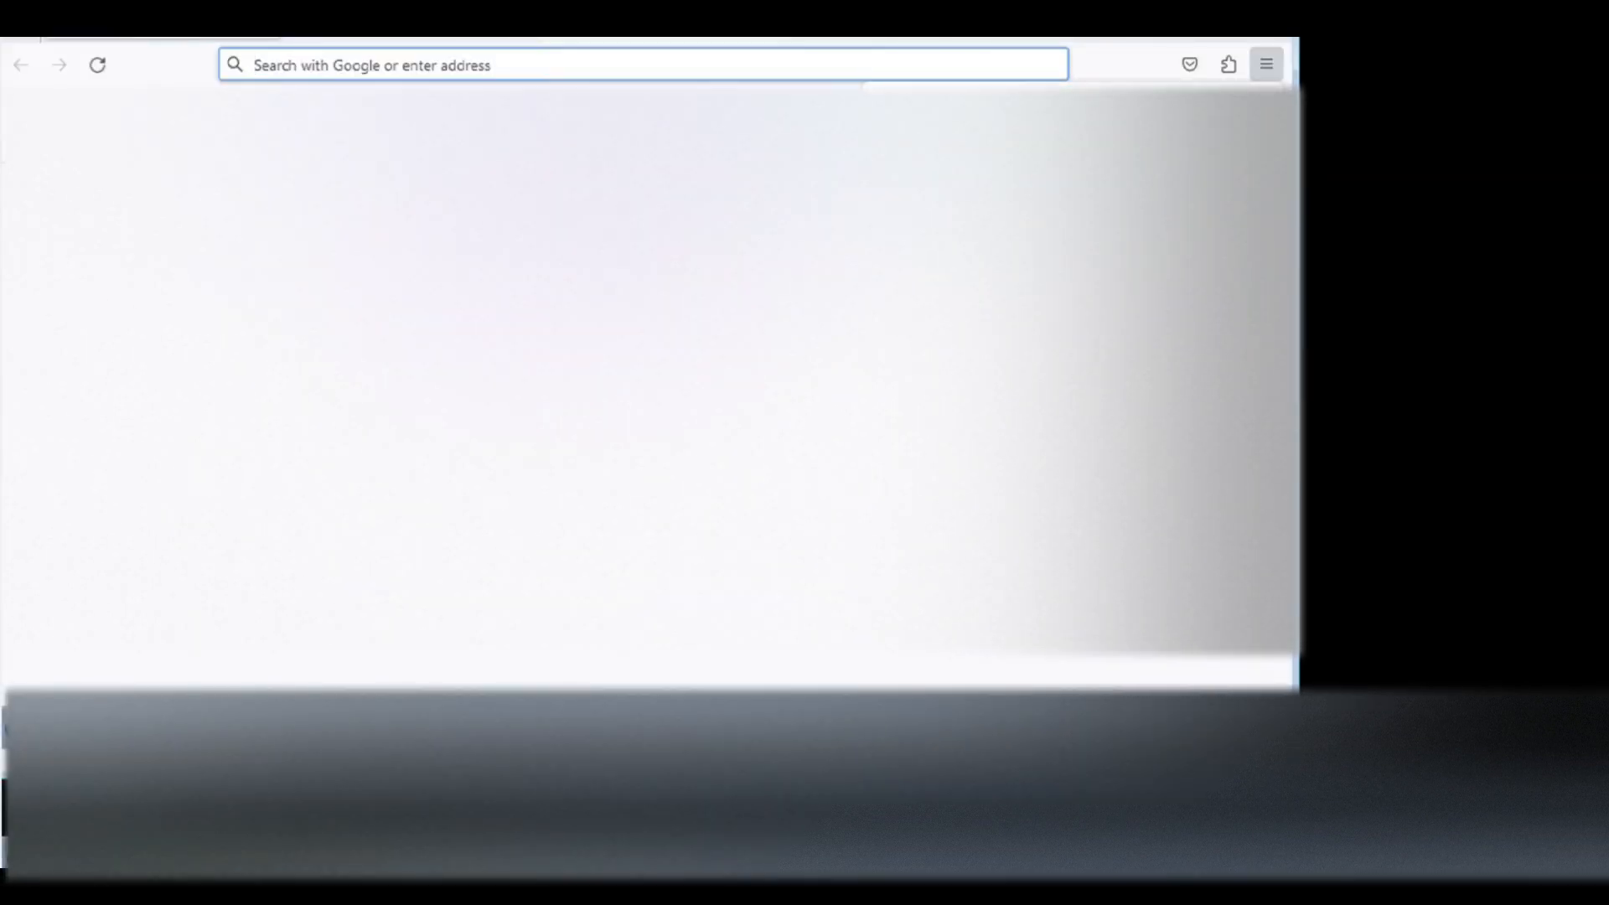
# Browse to testpage.clab.com, accept the portal's terms of use, log in, and sign in
pyautogui.write('testpage.clab.com/')
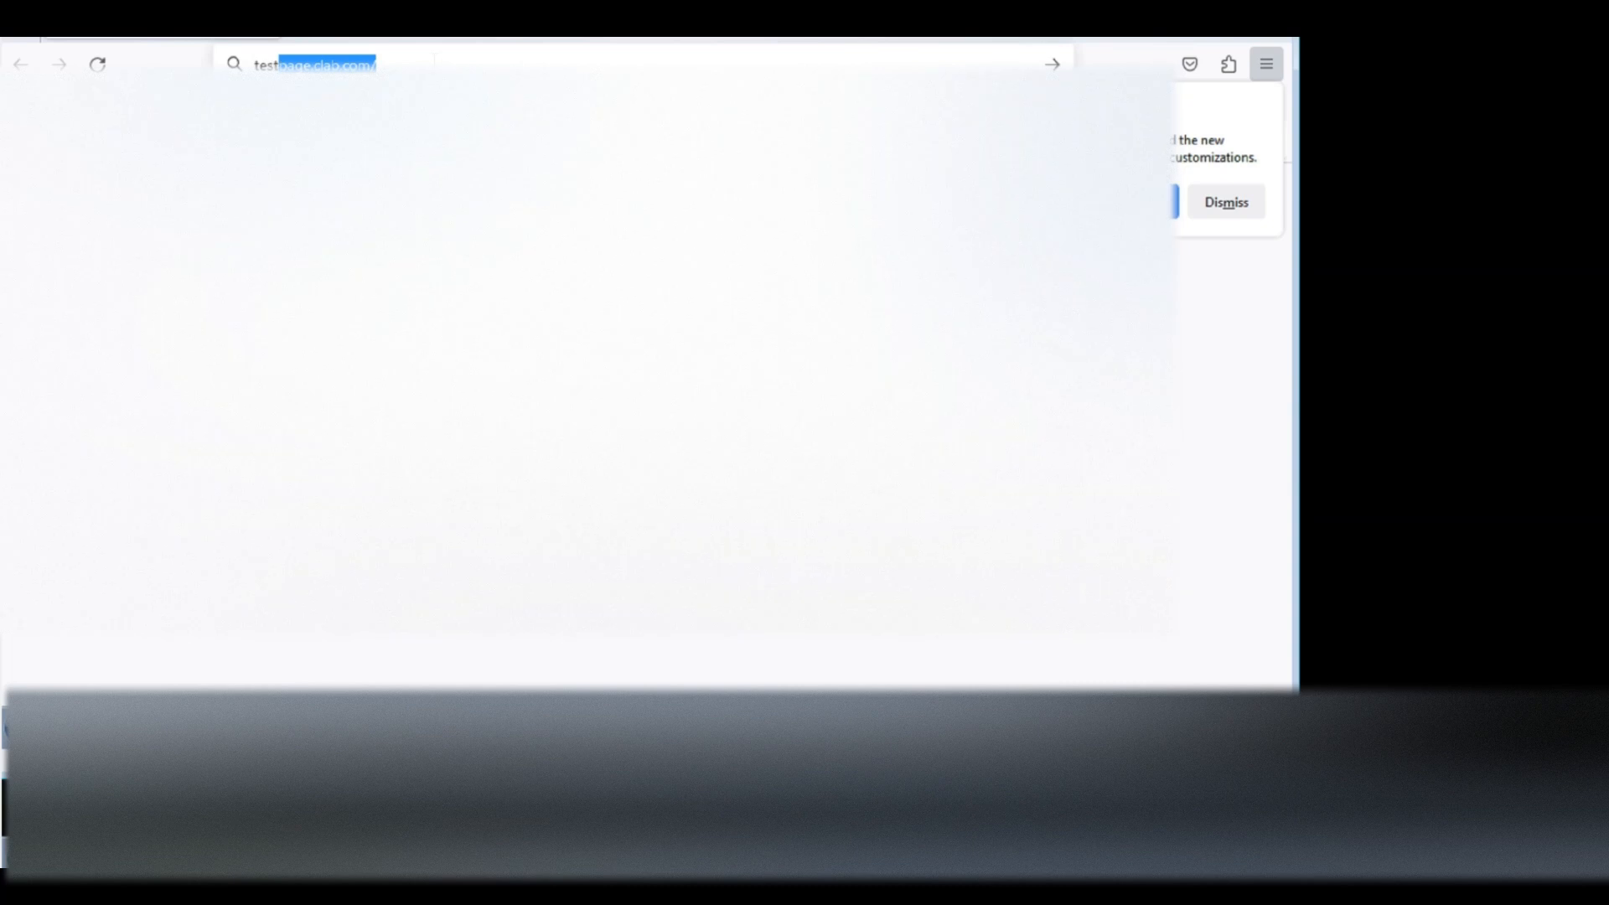
pyautogui.press('Return')
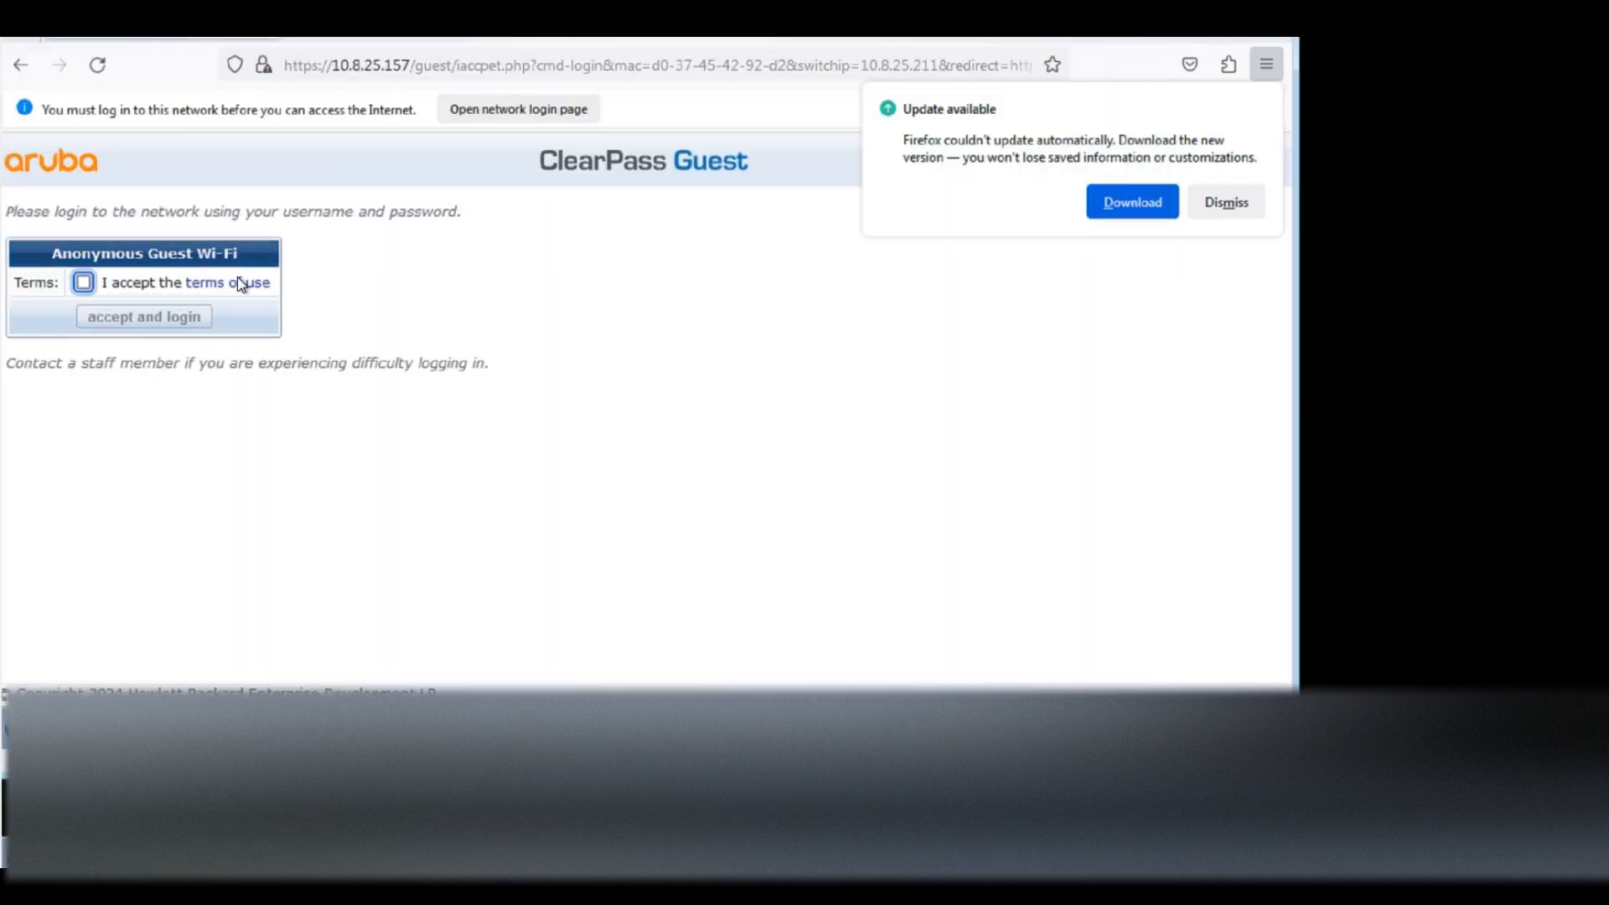
pyautogui.click(82, 283)
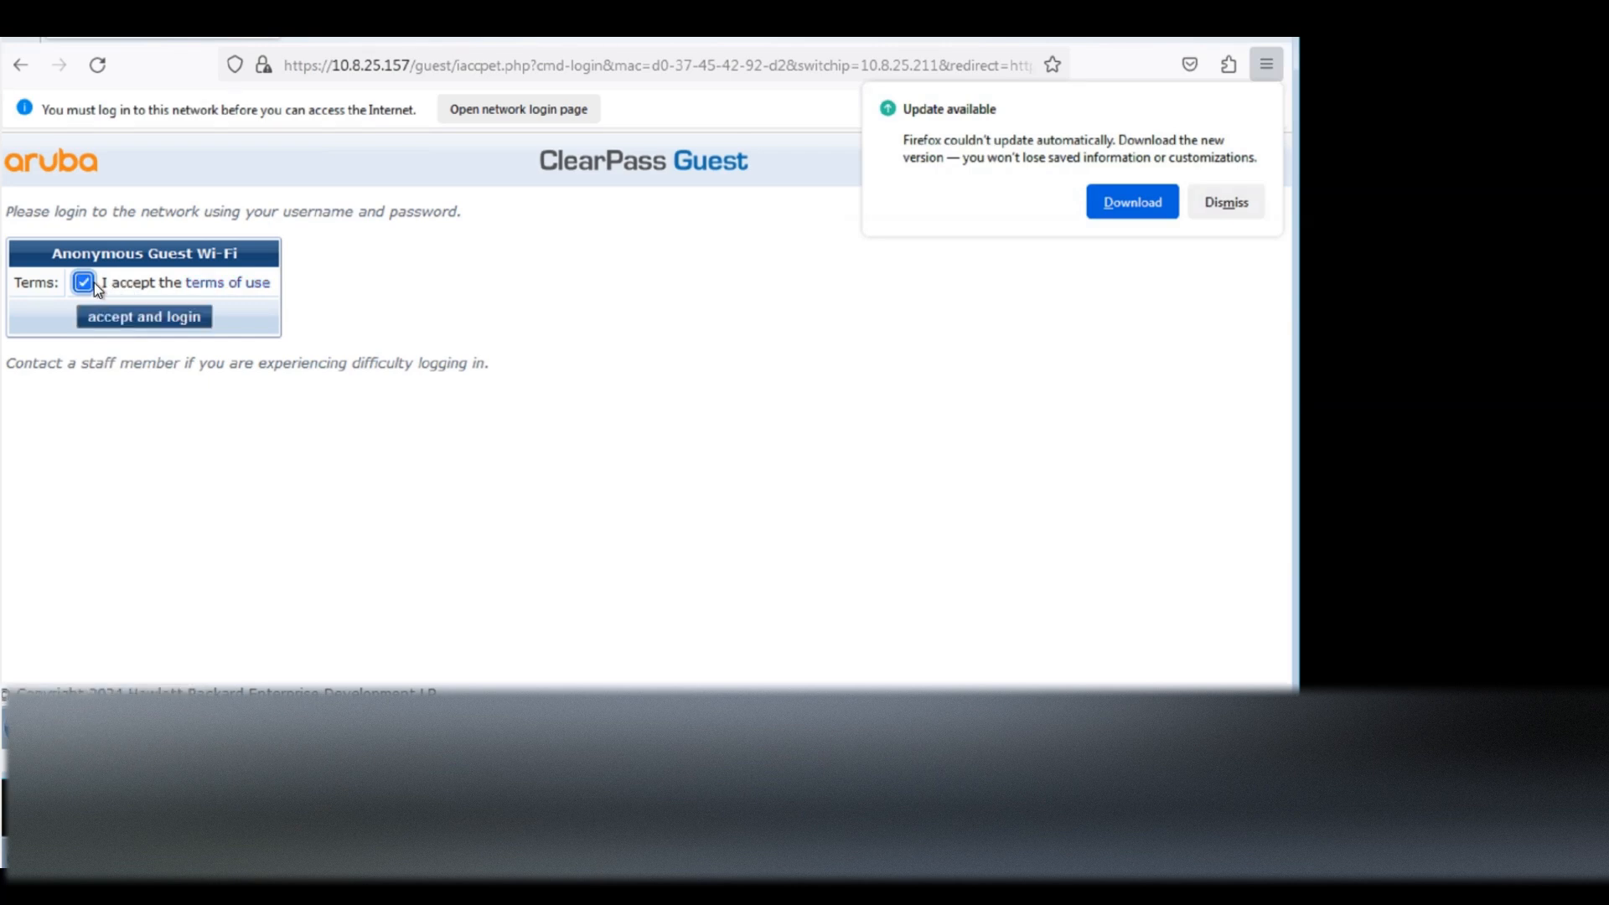
pyautogui.click(136, 318)
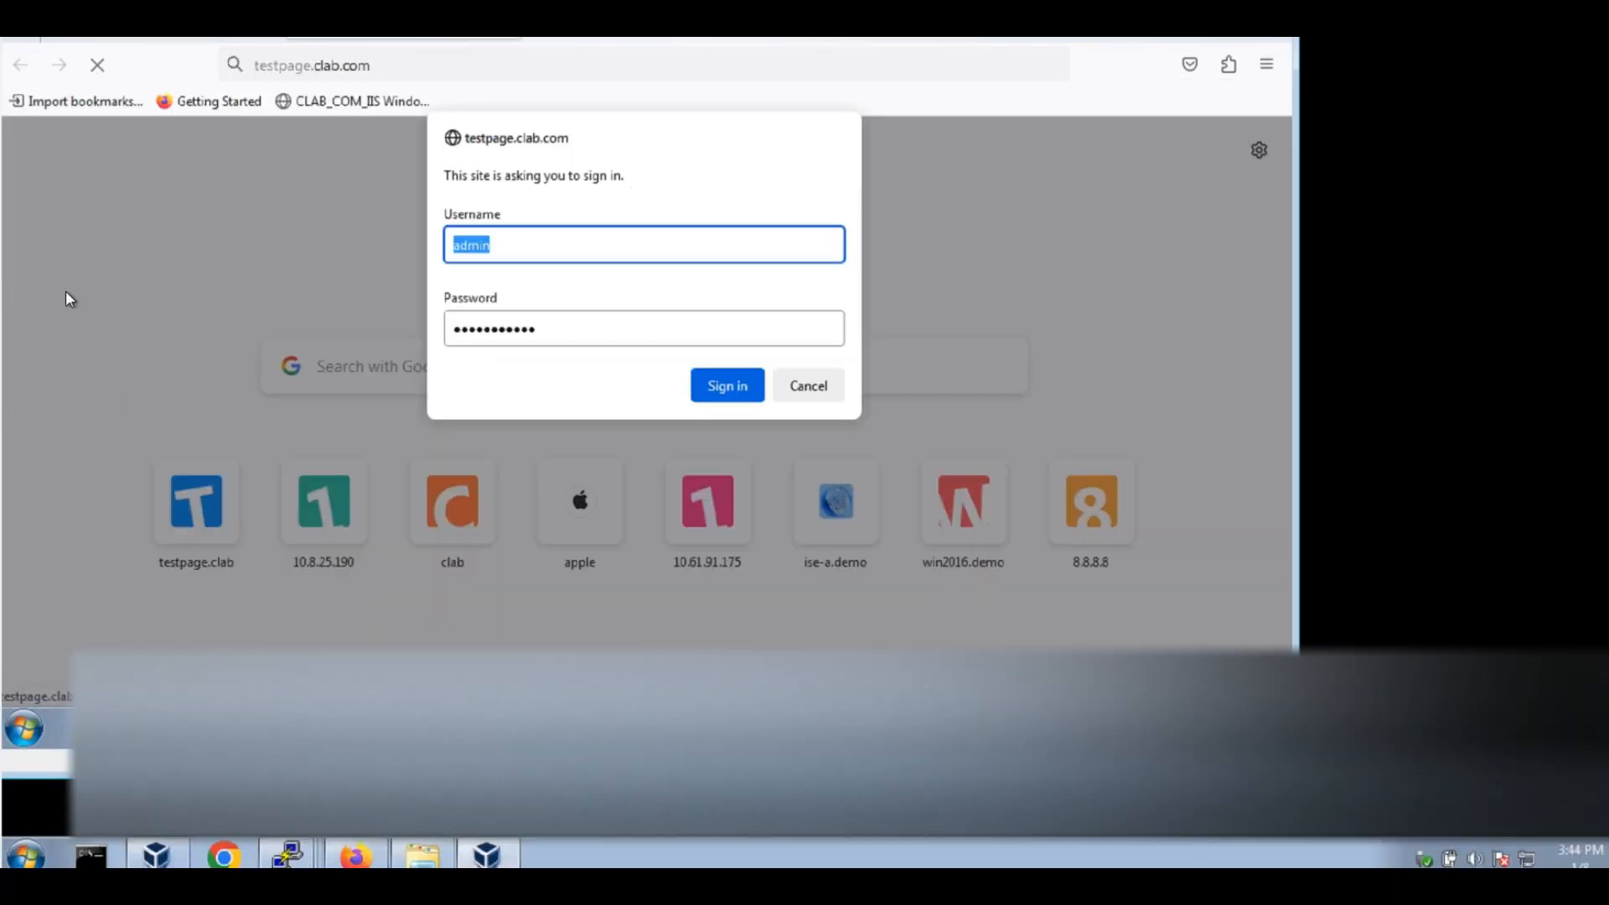
pyautogui.click(726, 385)
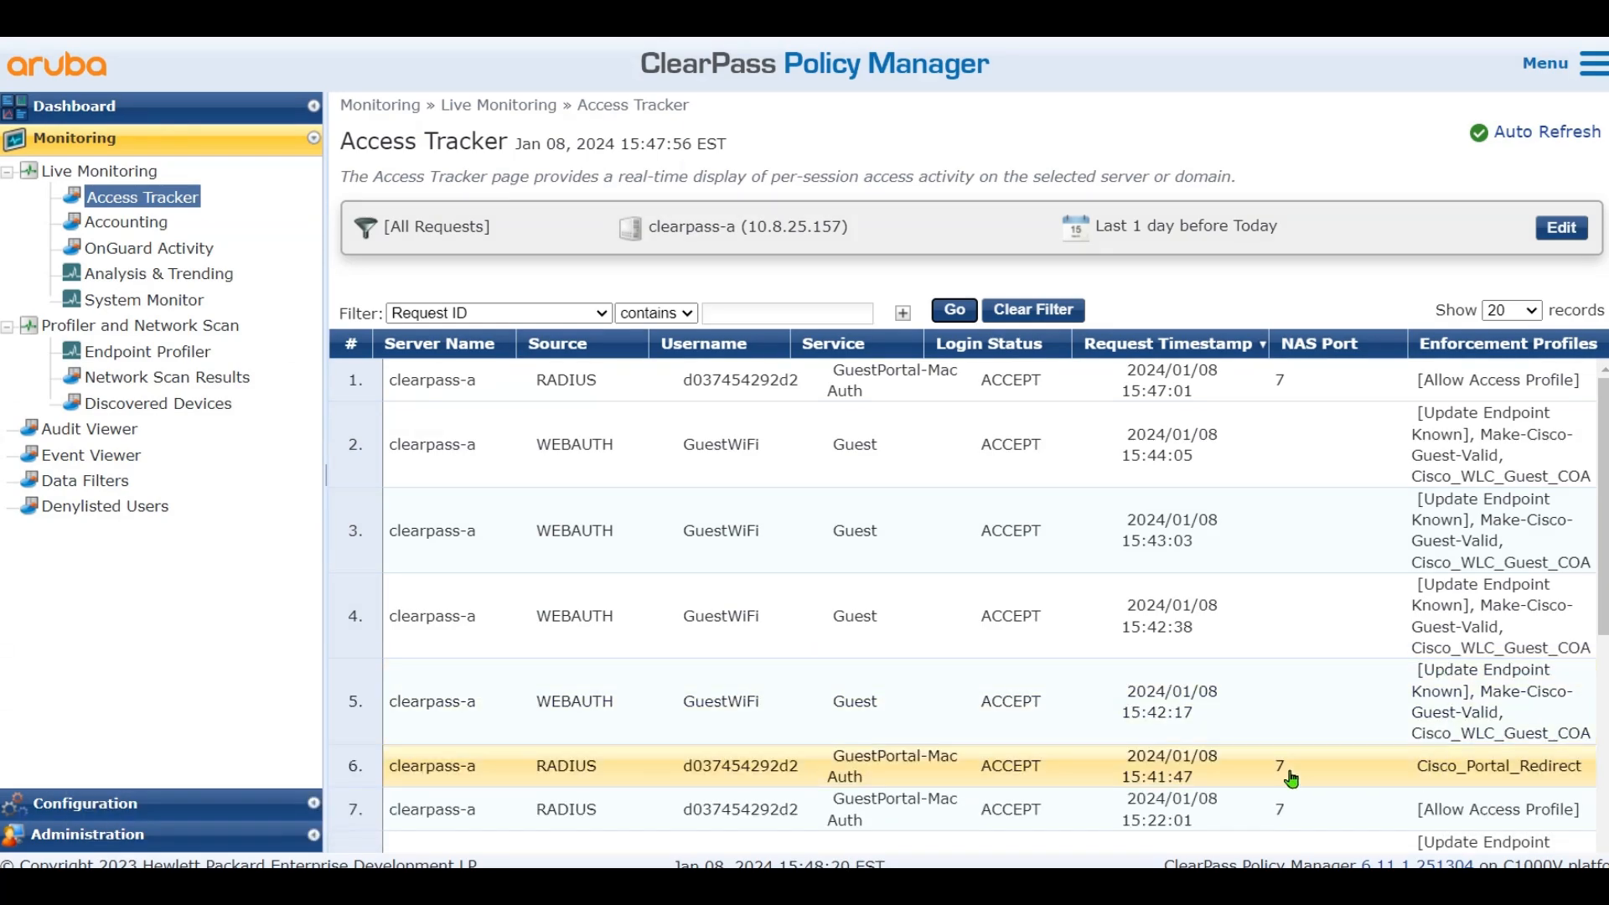
# Open the portal-redirect request and review its username, device IP, ACCEPT status and Cisco_Portal_Redirect profile
pyautogui.click(1391, 776)
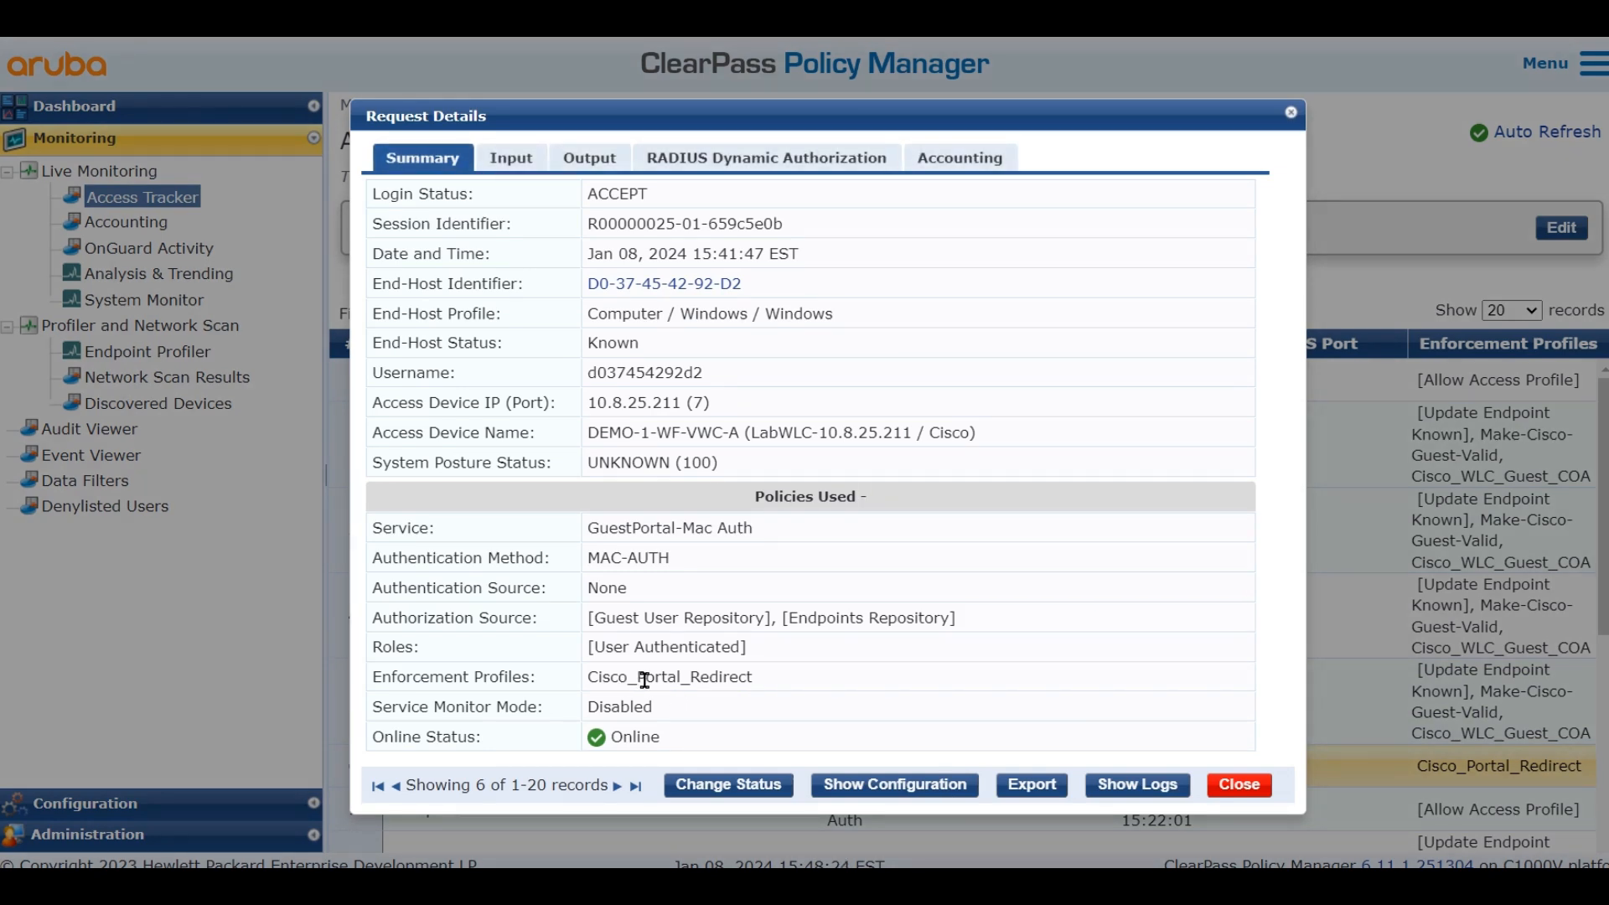
pyautogui.doubleClick(722, 677)
pyautogui.doubleClick(658, 374)
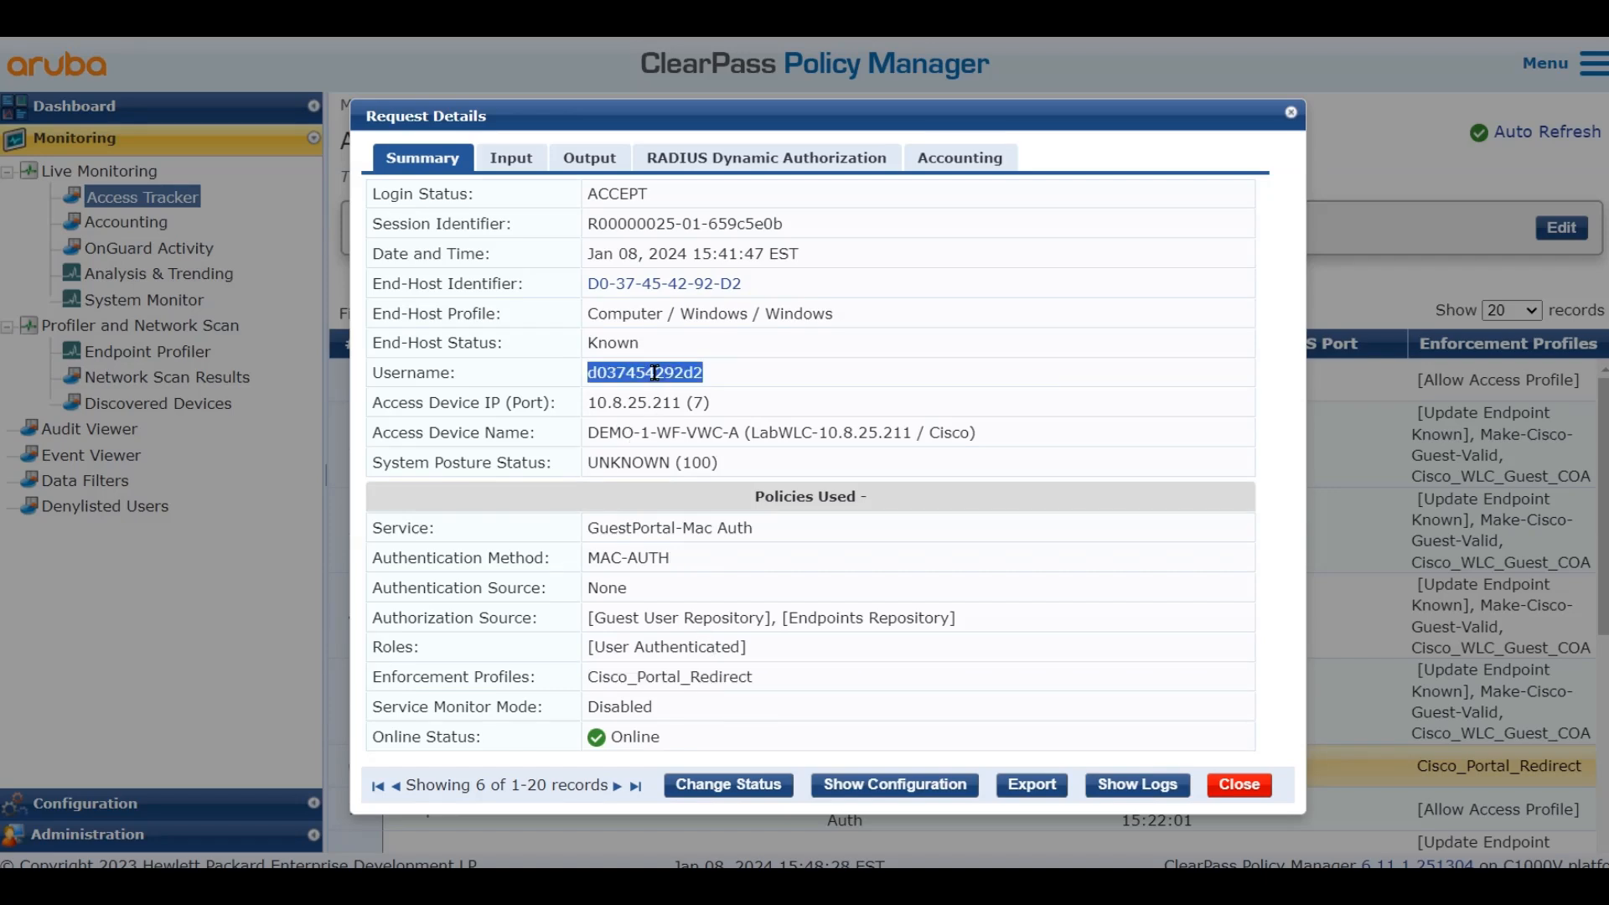
pyautogui.click(441, 373)
pyautogui.moveTo(421, 372)
pyautogui.mouseDown()
pyautogui.moveTo(781, 381)
pyautogui.moveTo(425, 373)
pyautogui.mouseUp()
pyautogui.click(724, 386)
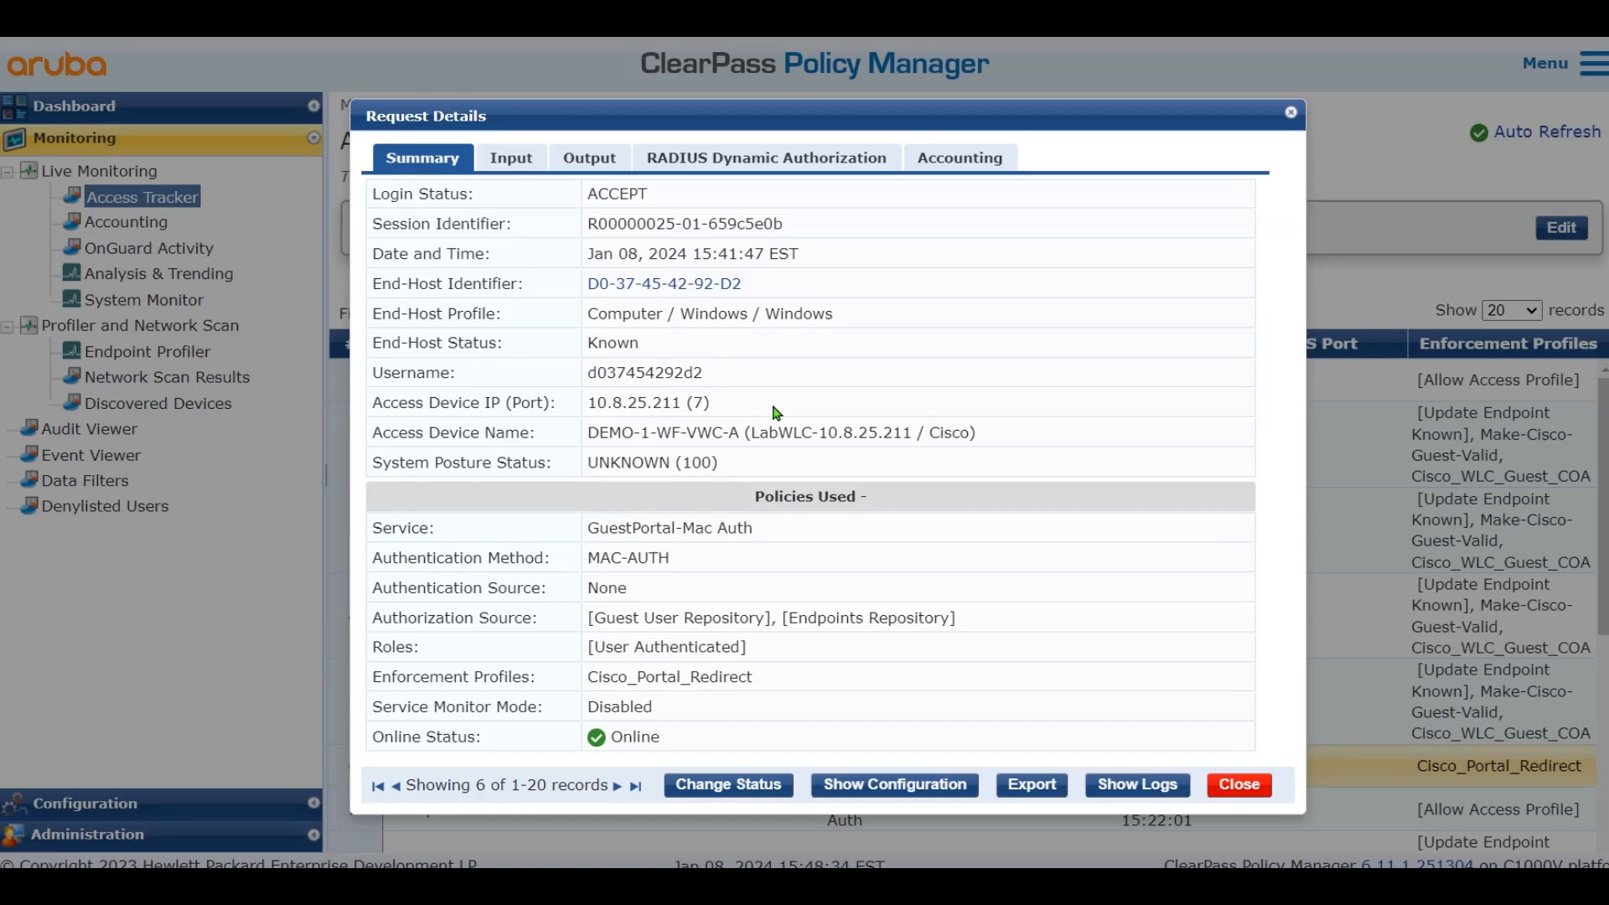
pyautogui.tripleClick(764, 410)
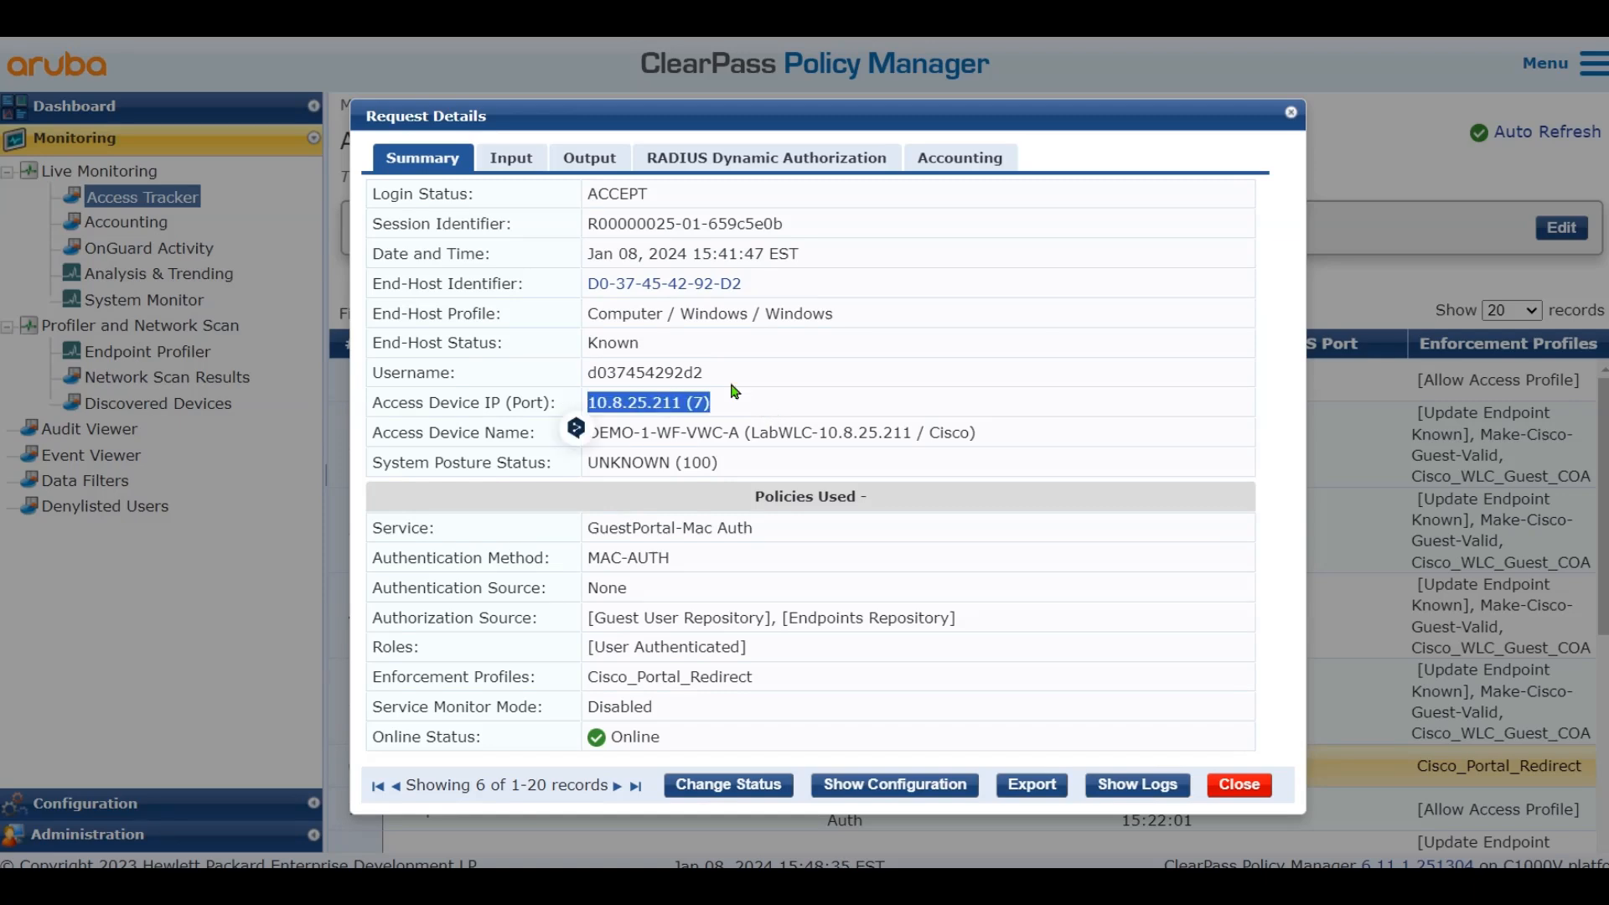
pyautogui.doubleClick(619, 193)
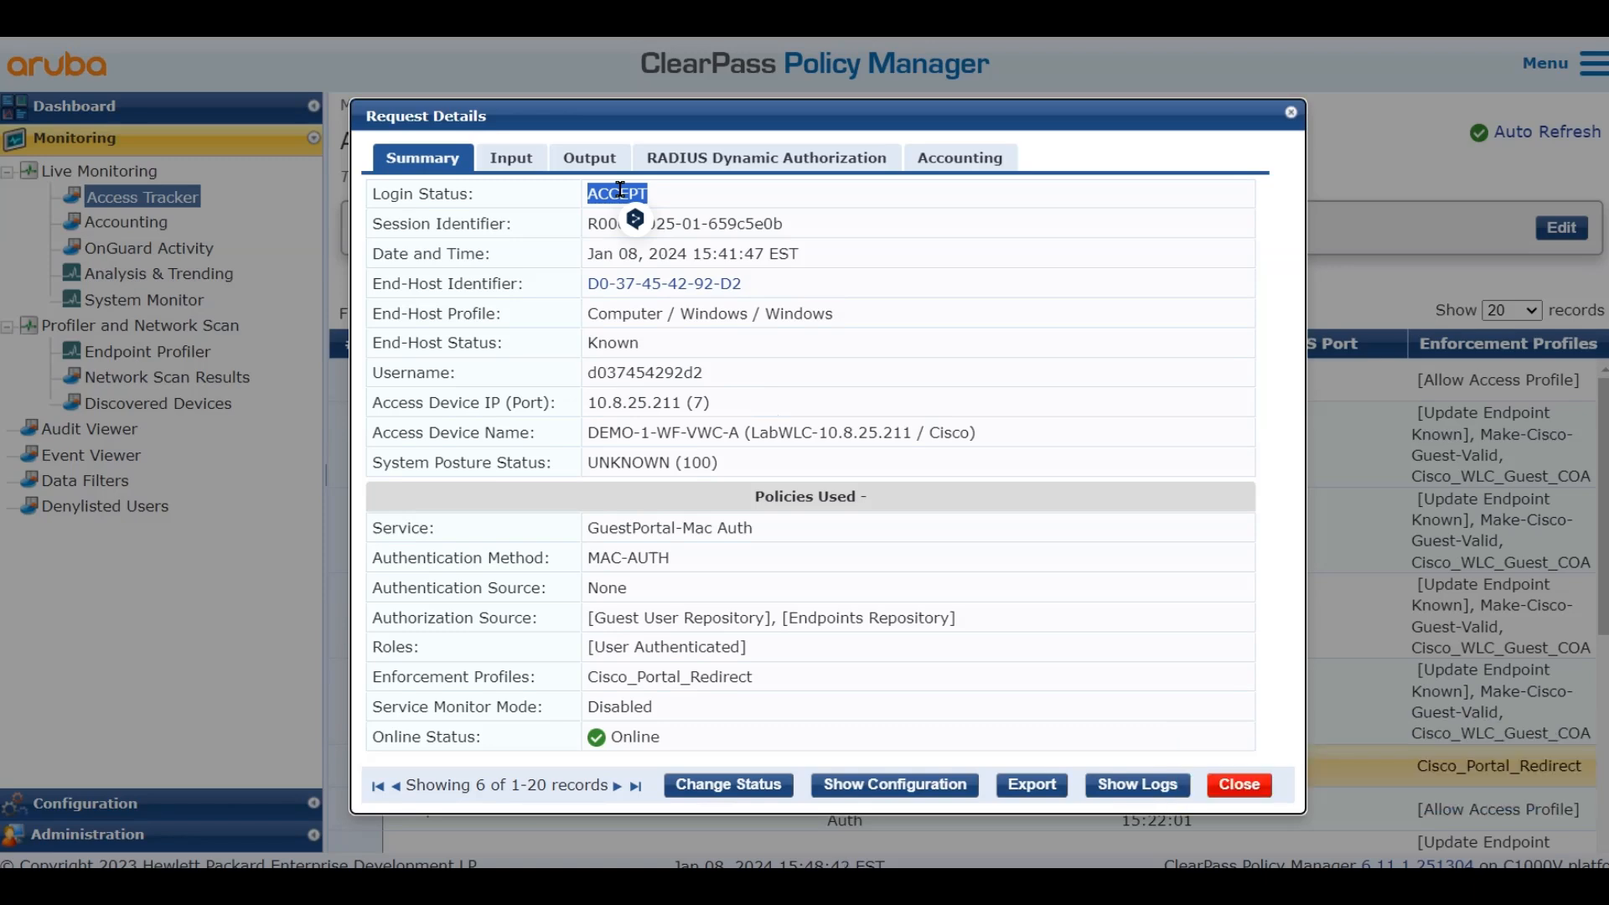
# Review the input RADIUS attributes, including vlan-id=99, wlan-profile-name=WP_Guest and method=mab
pyautogui.click(529, 162)
pyautogui.click(515, 336)
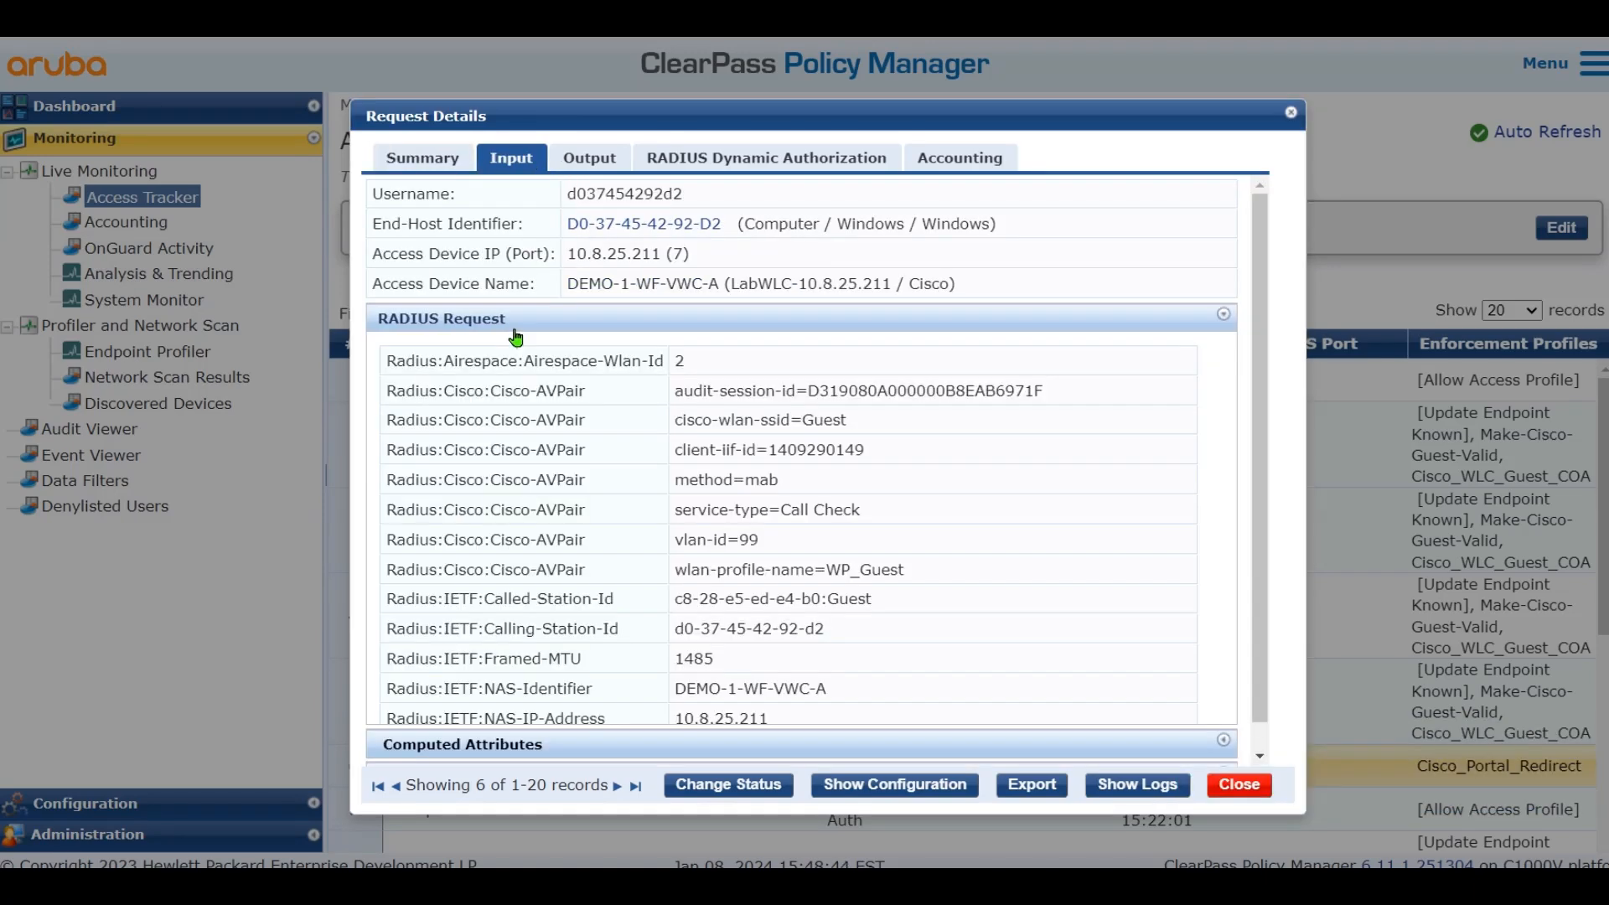
pyautogui.moveTo(405, 390); pyautogui.dragTo(445, 418)
pyautogui.click(985, 359)
pyautogui.moveTo(941, 571); pyautogui.dragTo(387, 390)
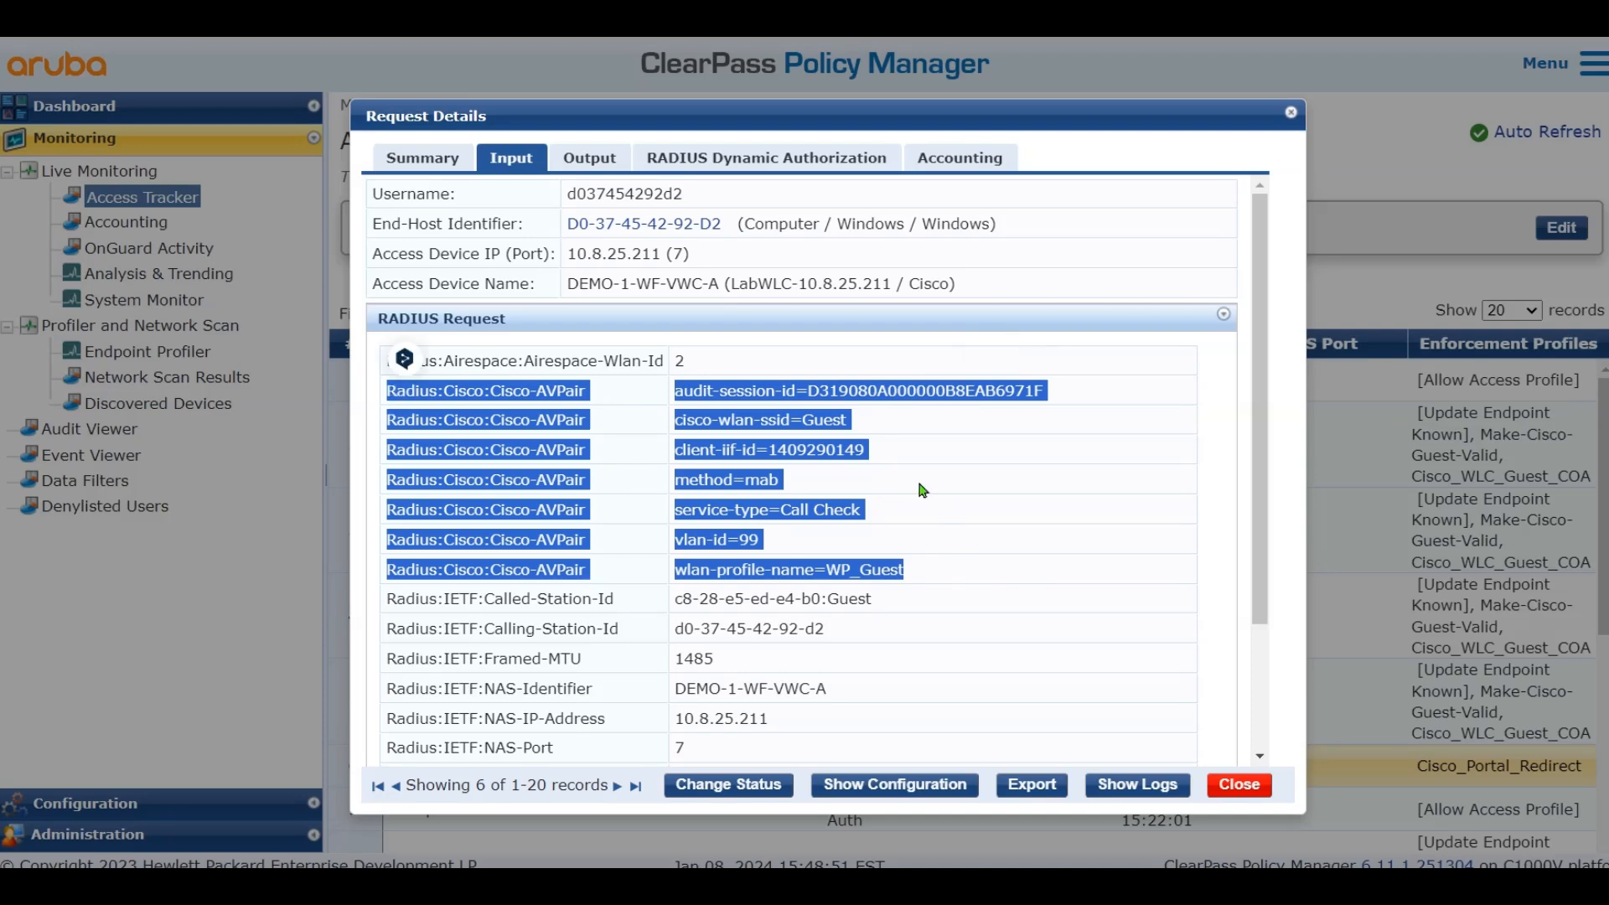
pyautogui.doubleClick(825, 423)
pyautogui.moveTo(781, 480); pyautogui.dragTo(676, 480)
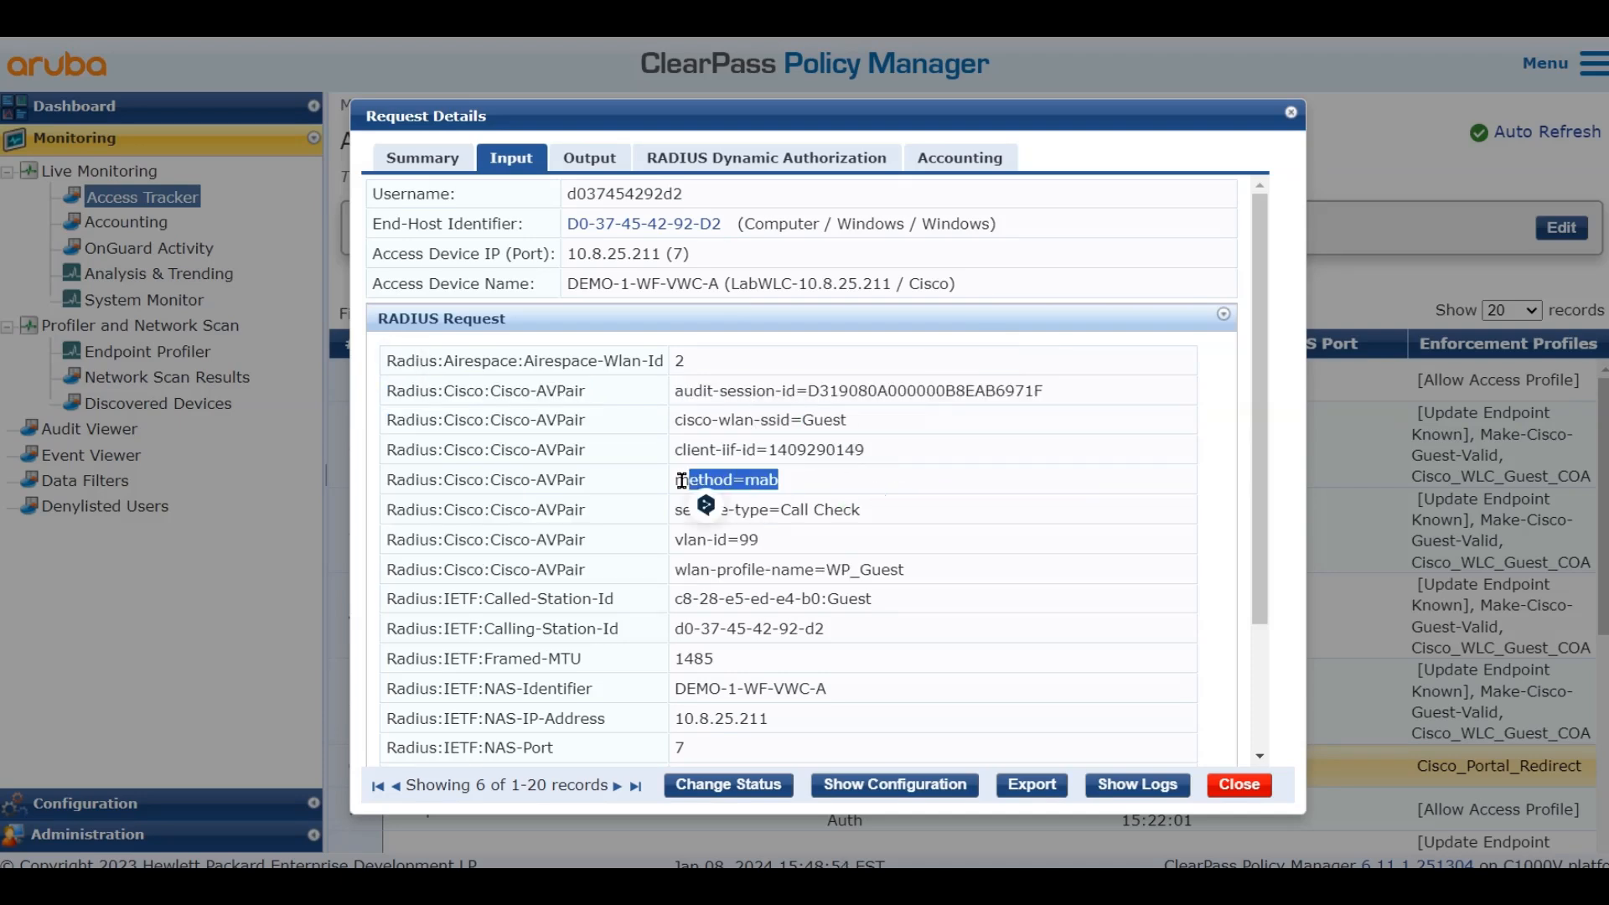
pyautogui.click(929, 504)
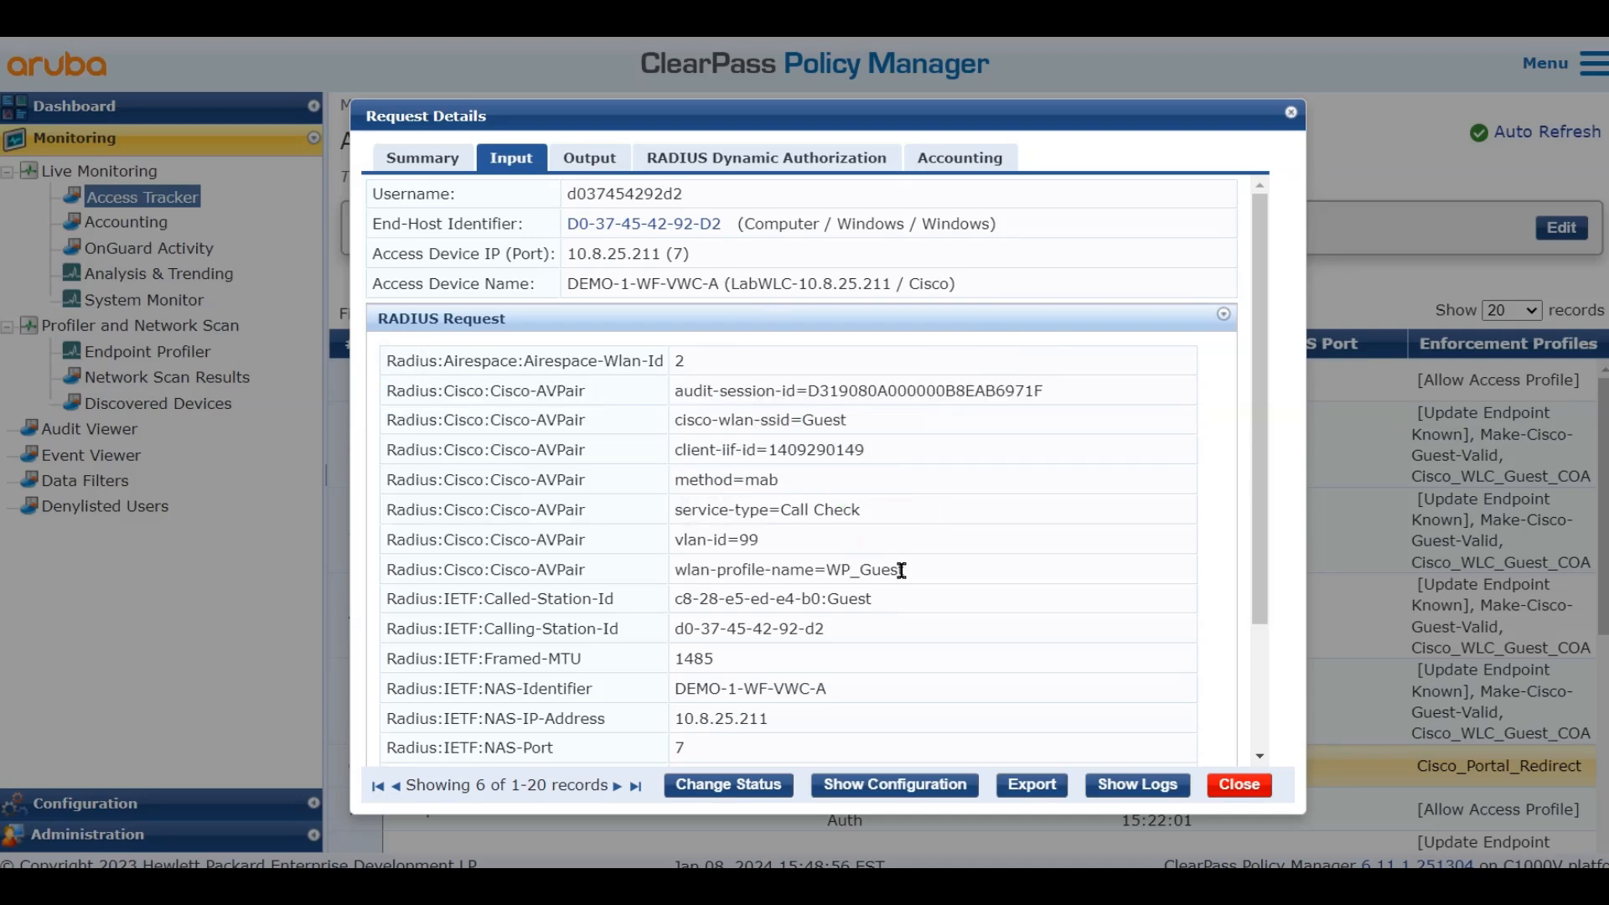
# Read the output CAPTIVE_PORTAL_REDIRECT ACL and url-redirect value, then close the details
pyautogui.click(593, 158)
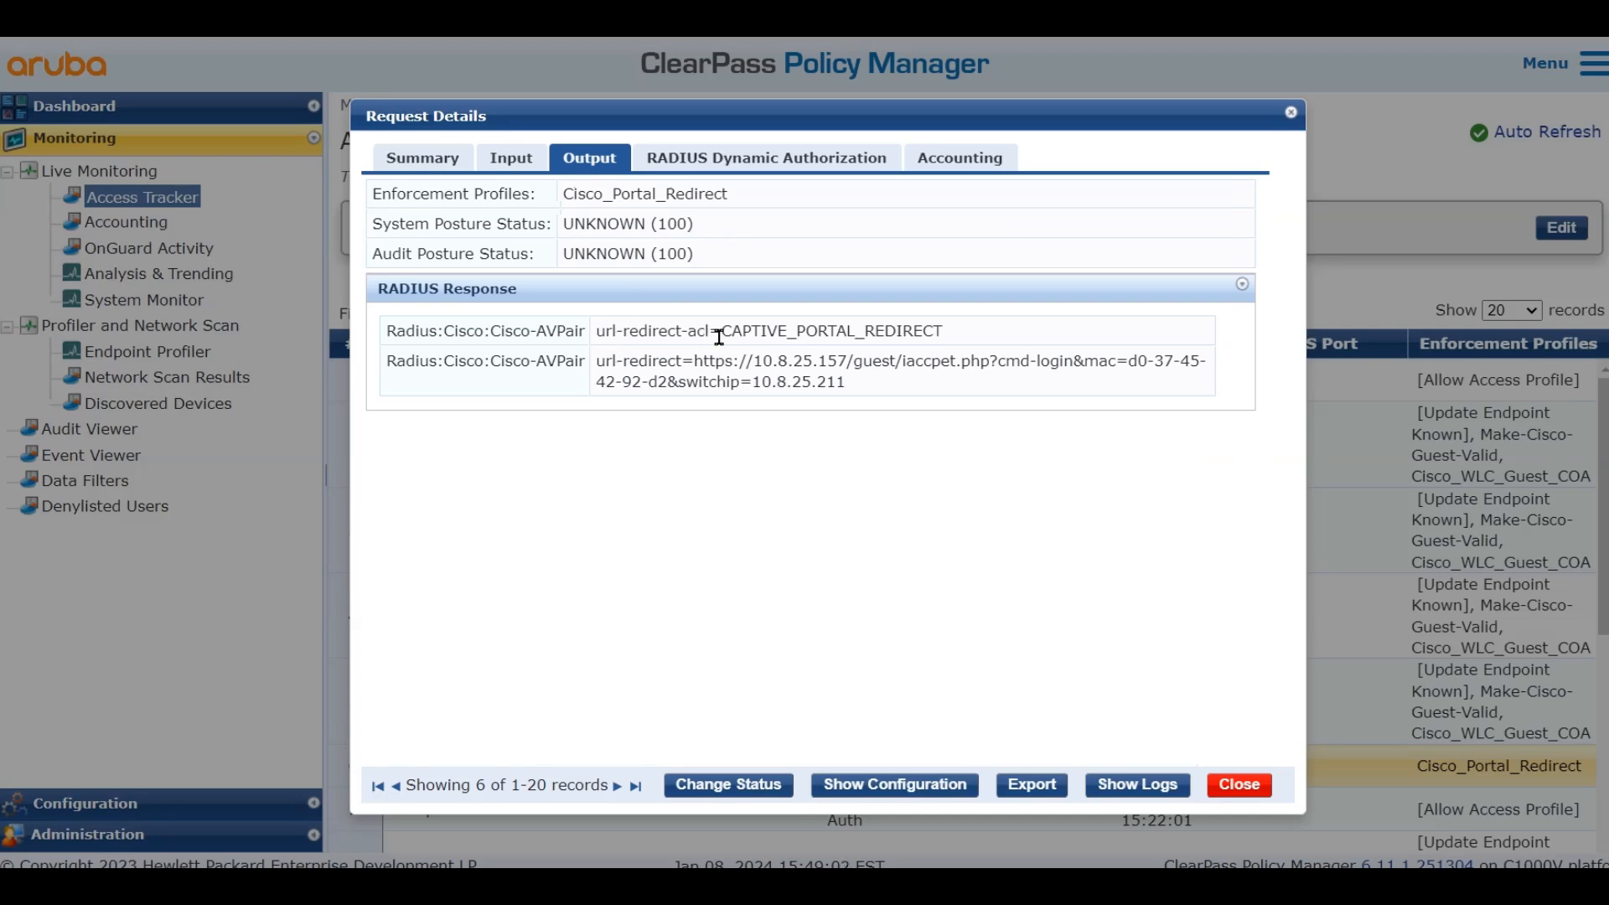
pyautogui.moveTo(603, 336); pyautogui.dragTo(997, 336)
pyautogui.click(1015, 337)
pyautogui.moveTo(847, 383); pyautogui.dragTo(605, 362)
pyautogui.click(834, 363)
pyautogui.tripleClick(834, 364)
pyautogui.click(917, 389)
pyautogui.moveTo(845, 385); pyautogui.dragTo(694, 364)
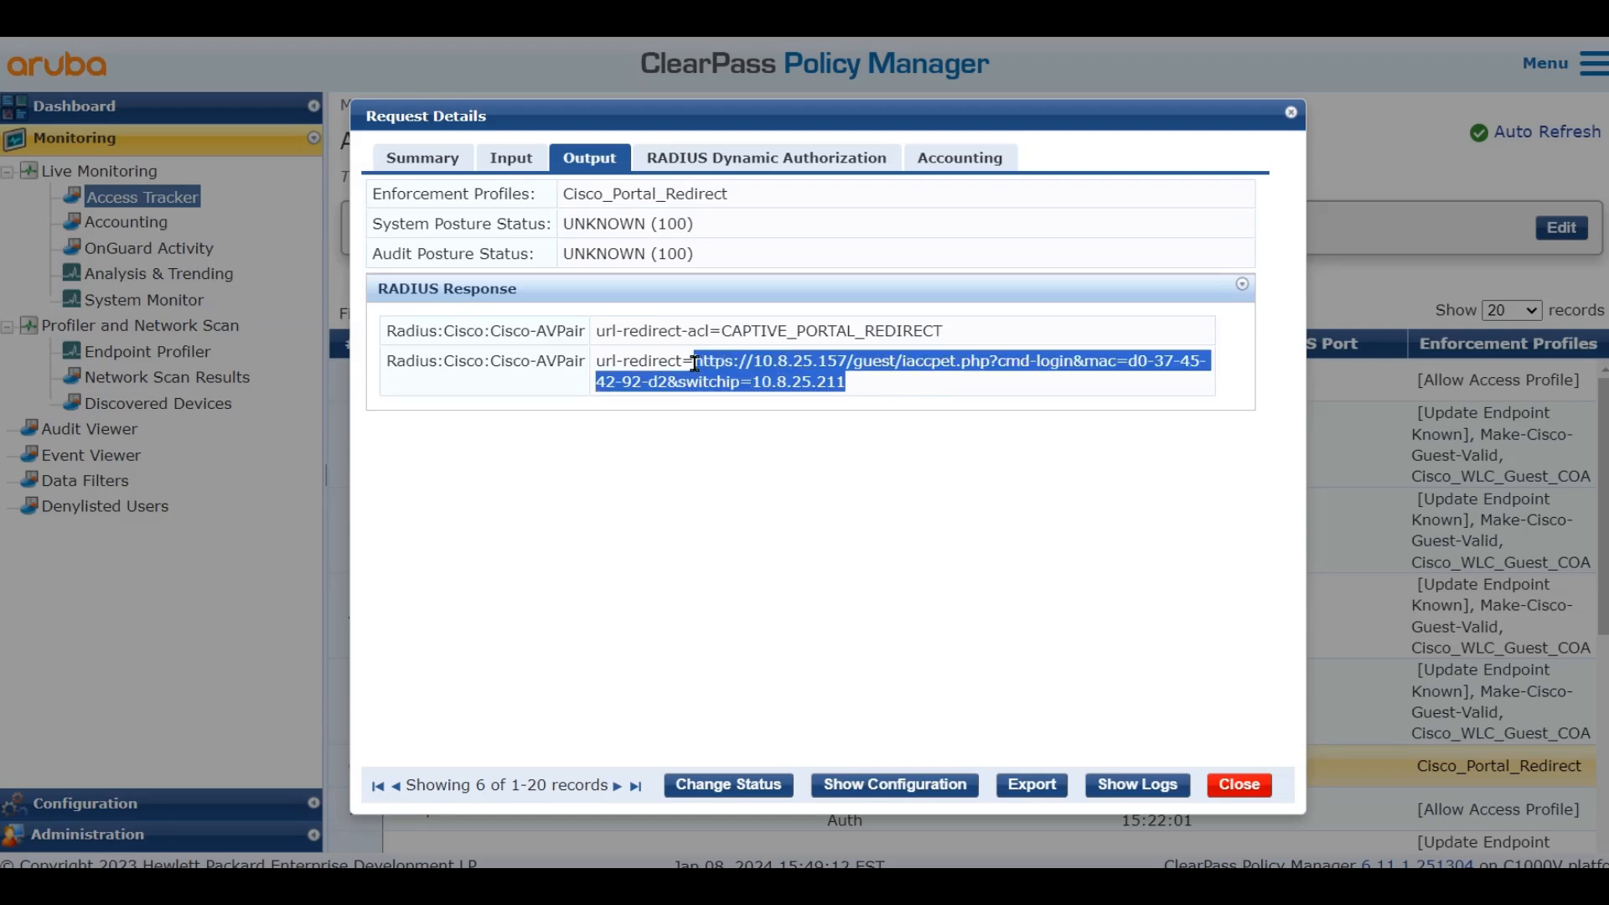
pyautogui.click(909, 394)
pyautogui.moveTo(842, 385); pyautogui.dragTo(597, 367)
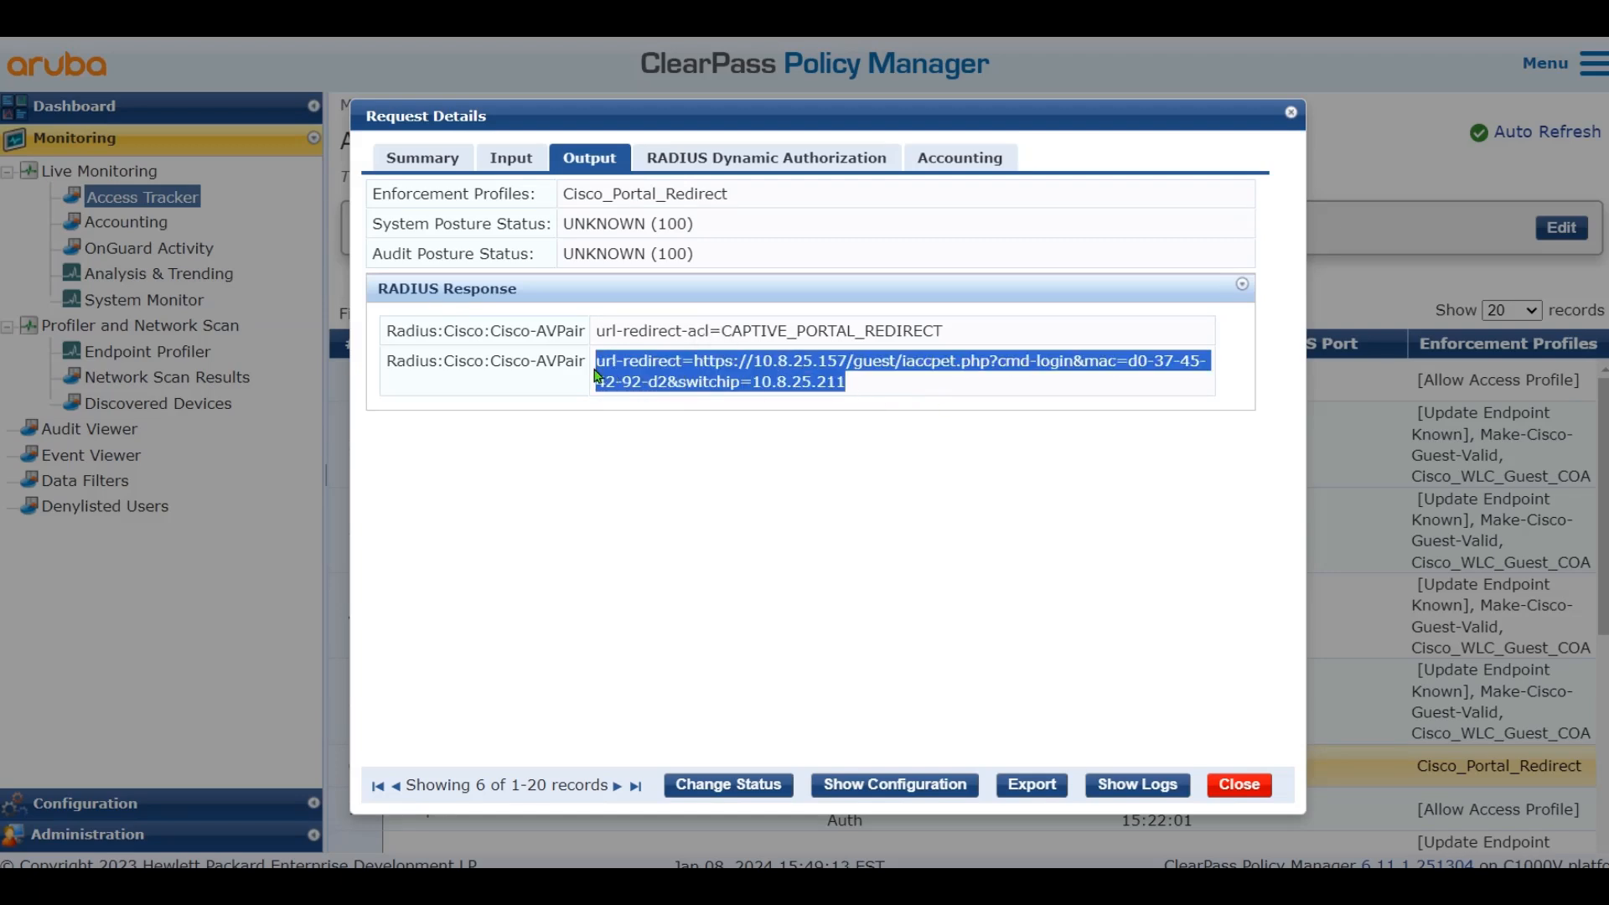
pyautogui.click(914, 403)
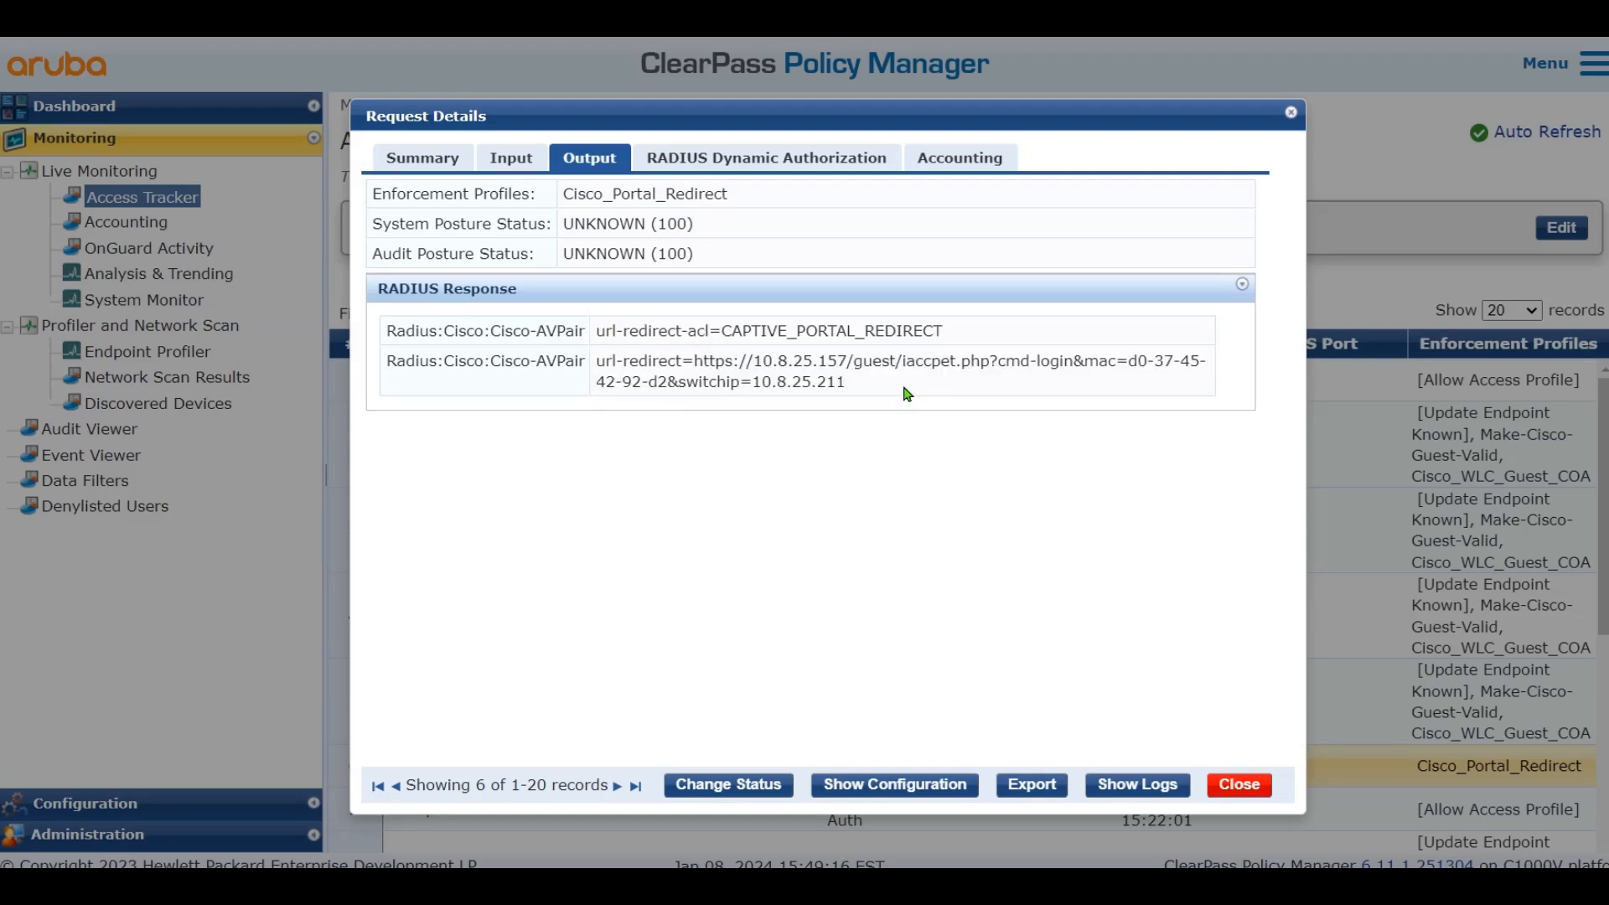
pyautogui.moveTo(905, 392); pyautogui.dragTo(595, 362)
pyautogui.click(888, 393)
pyautogui.click(1295, 111)
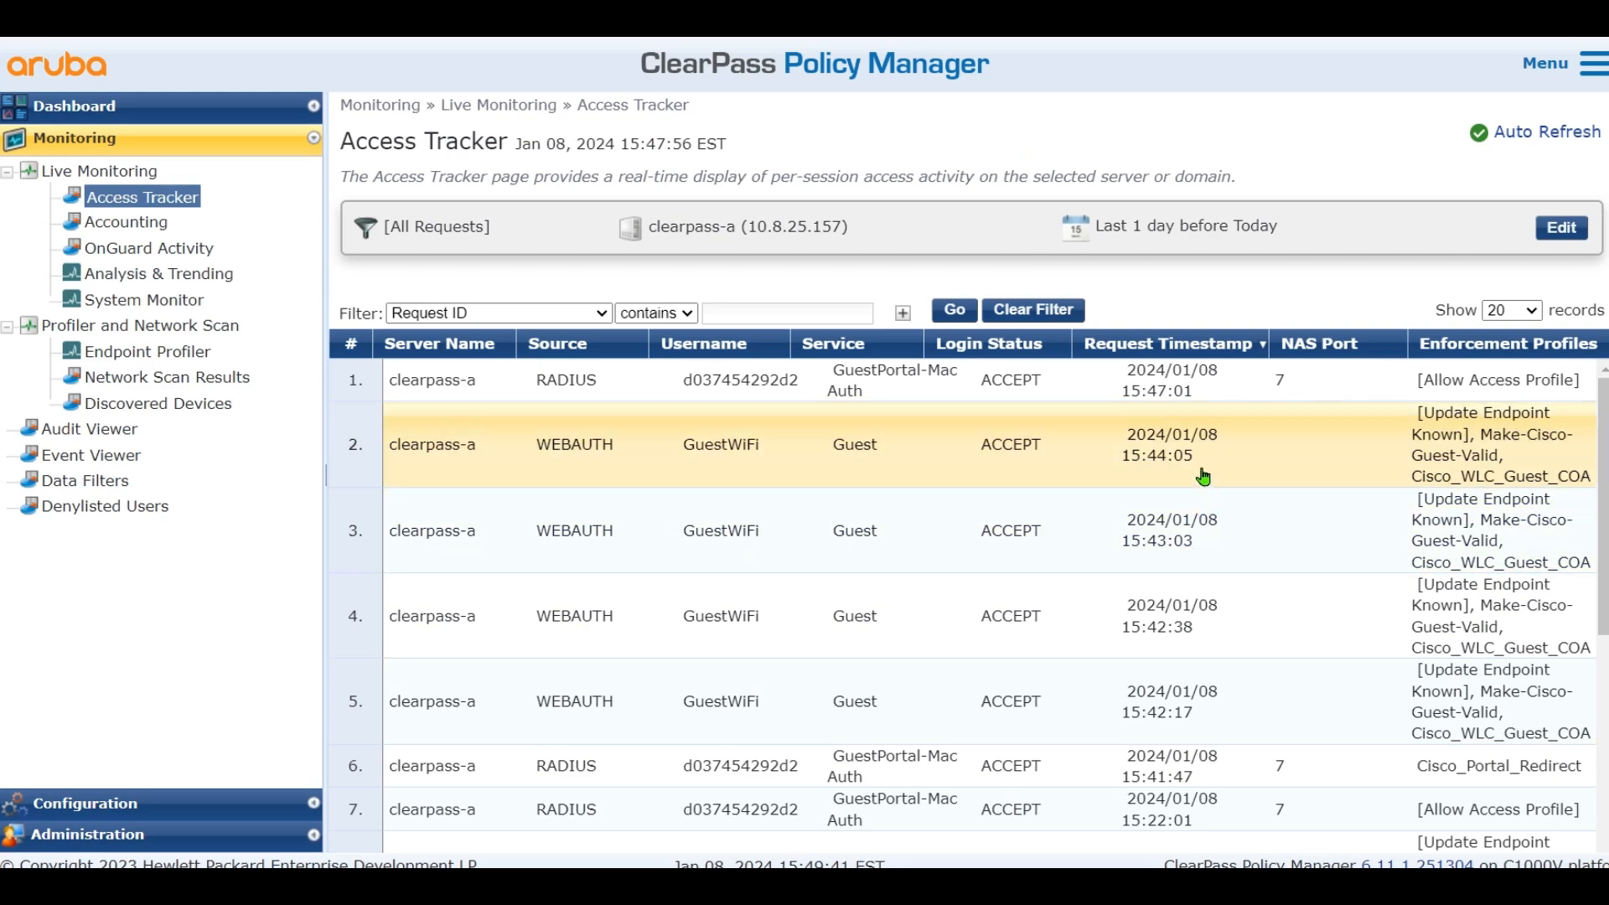
pyautogui.click(1203, 475)
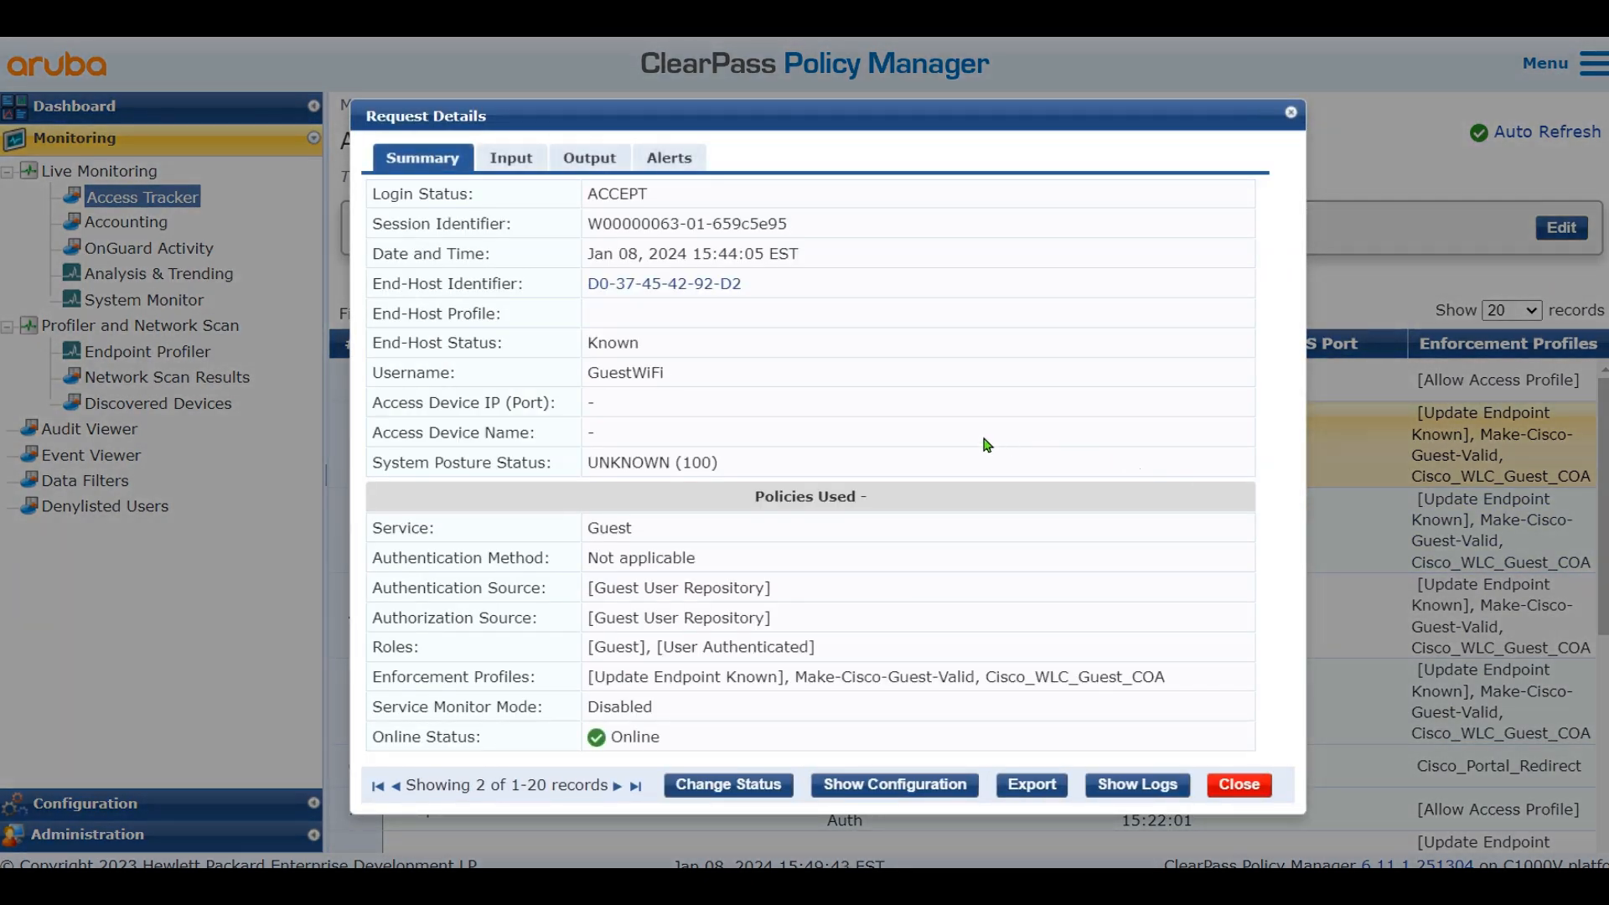
pyautogui.click(509, 157)
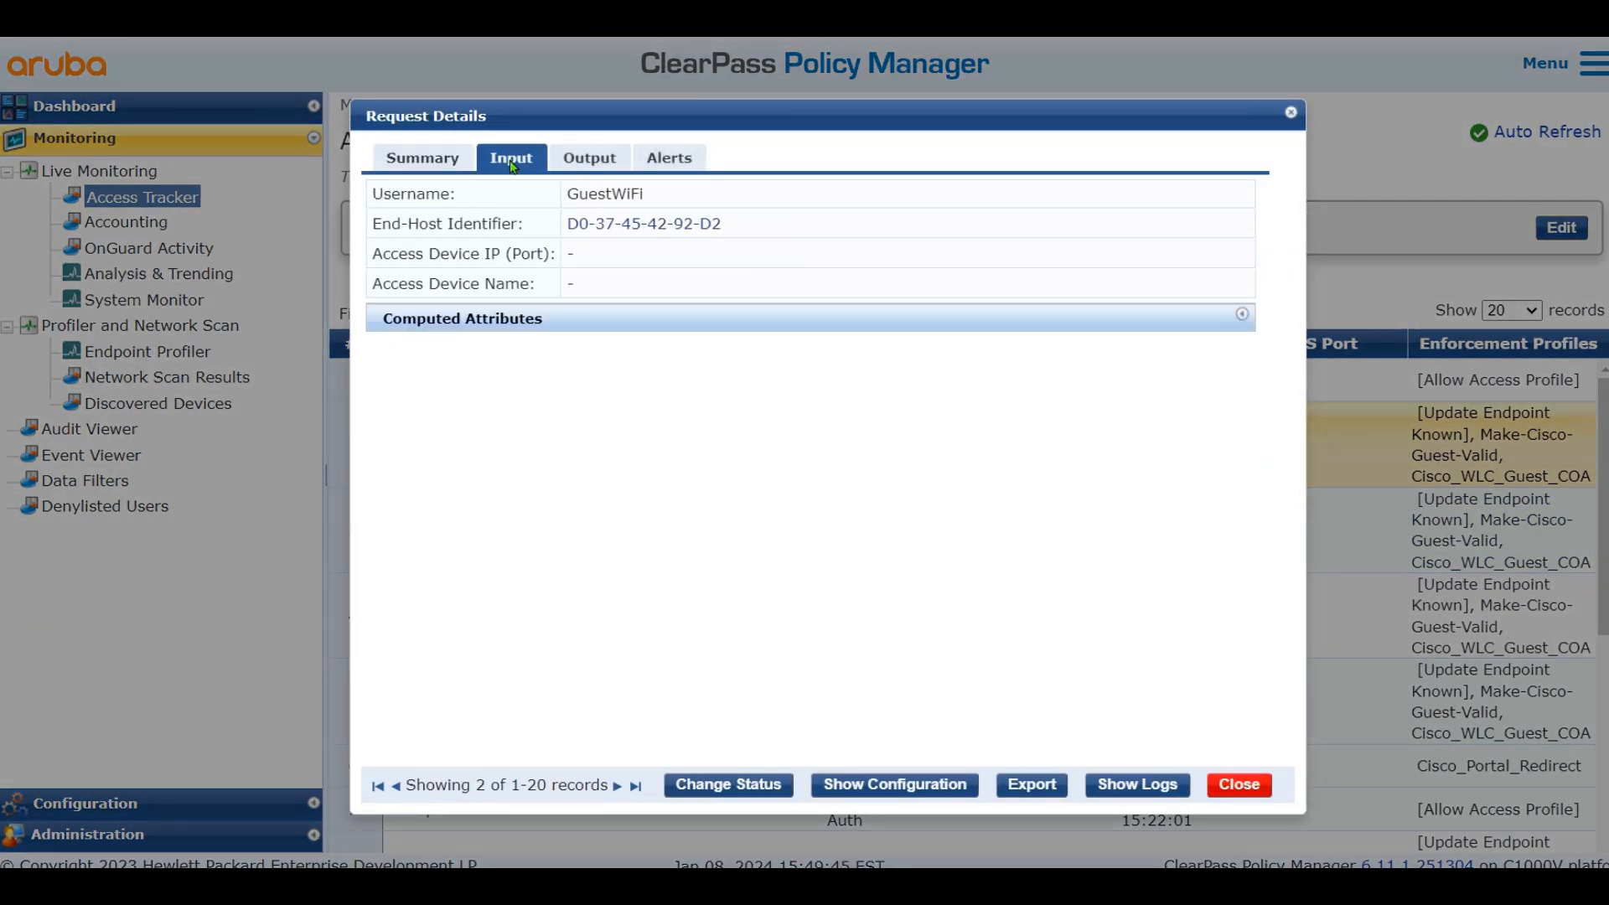
pyautogui.click(498, 320)
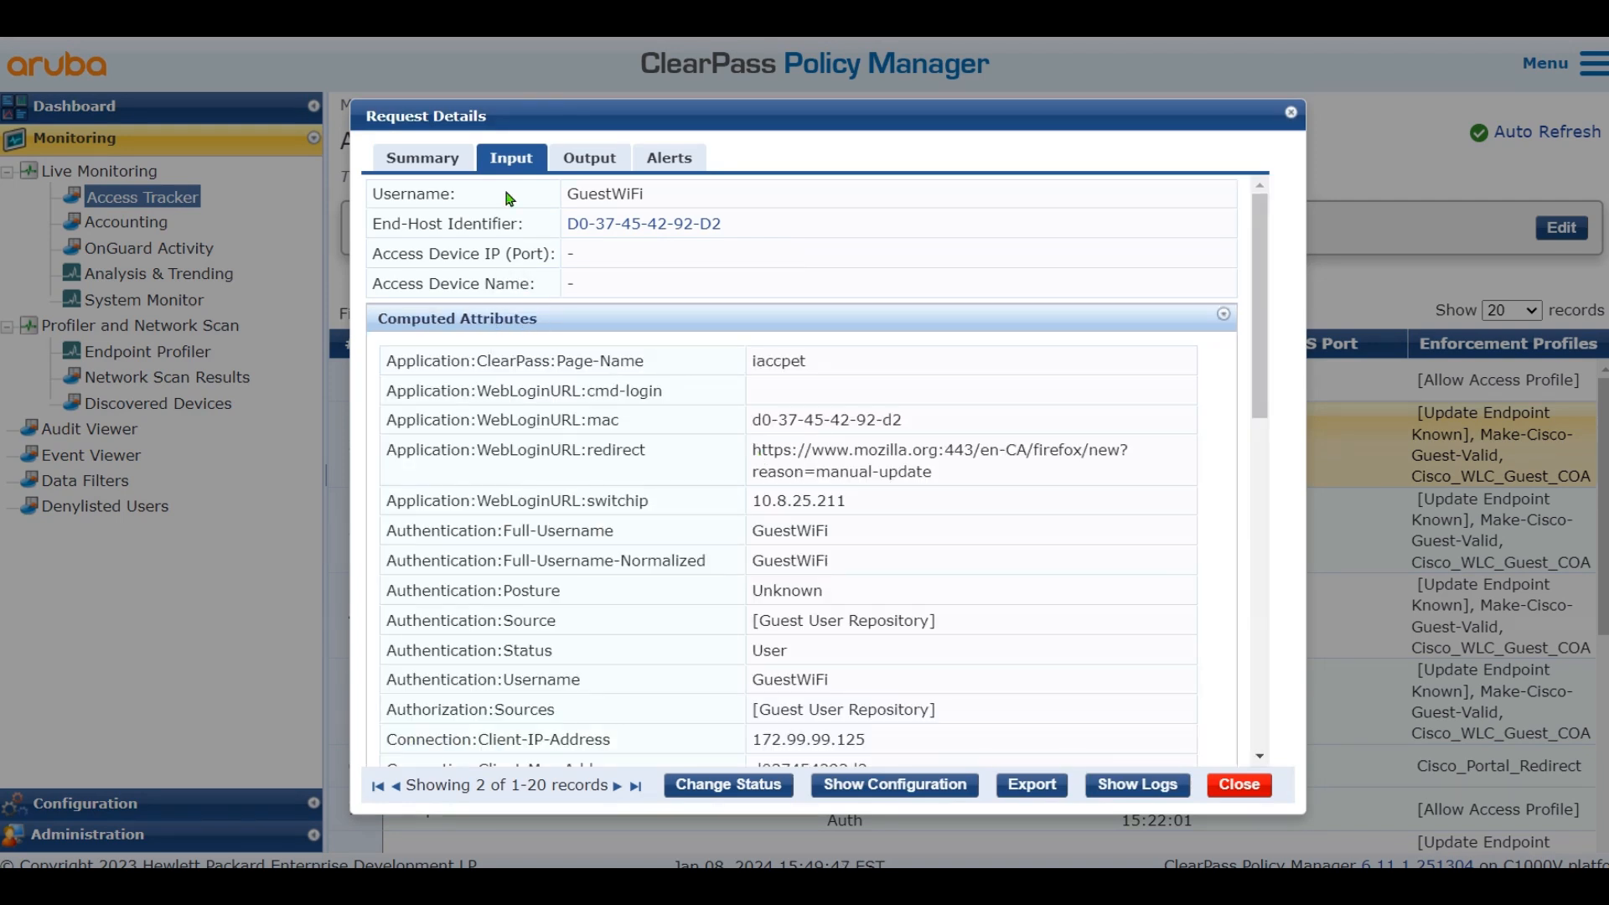
pyautogui.click(438, 157)
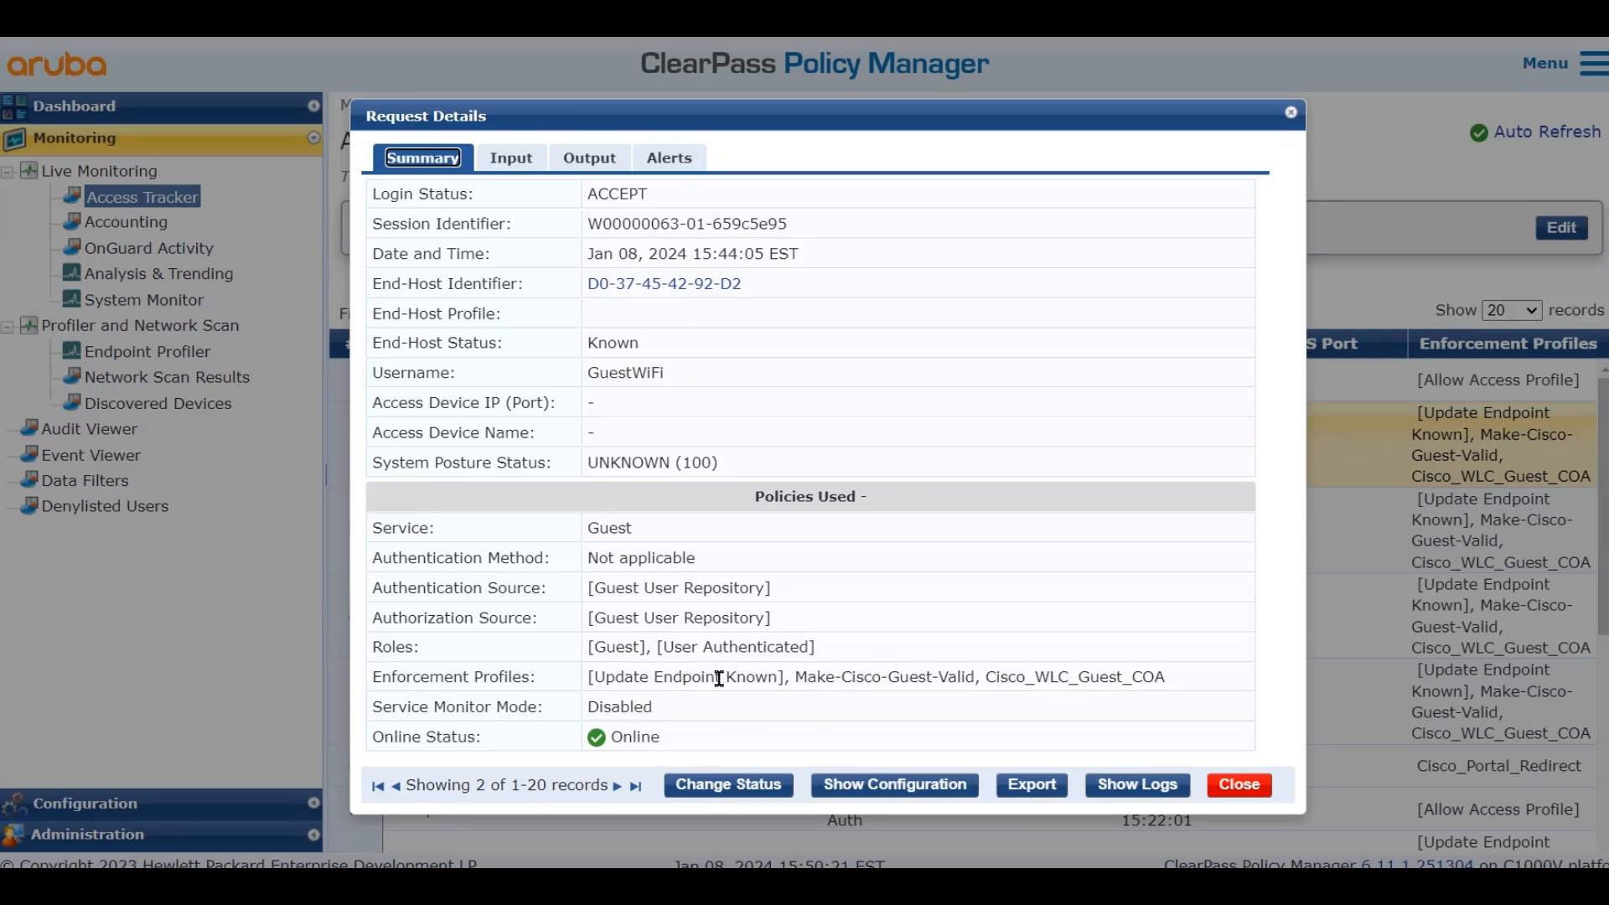
pyautogui.moveTo(594, 649); pyautogui.dragTo(862, 656)
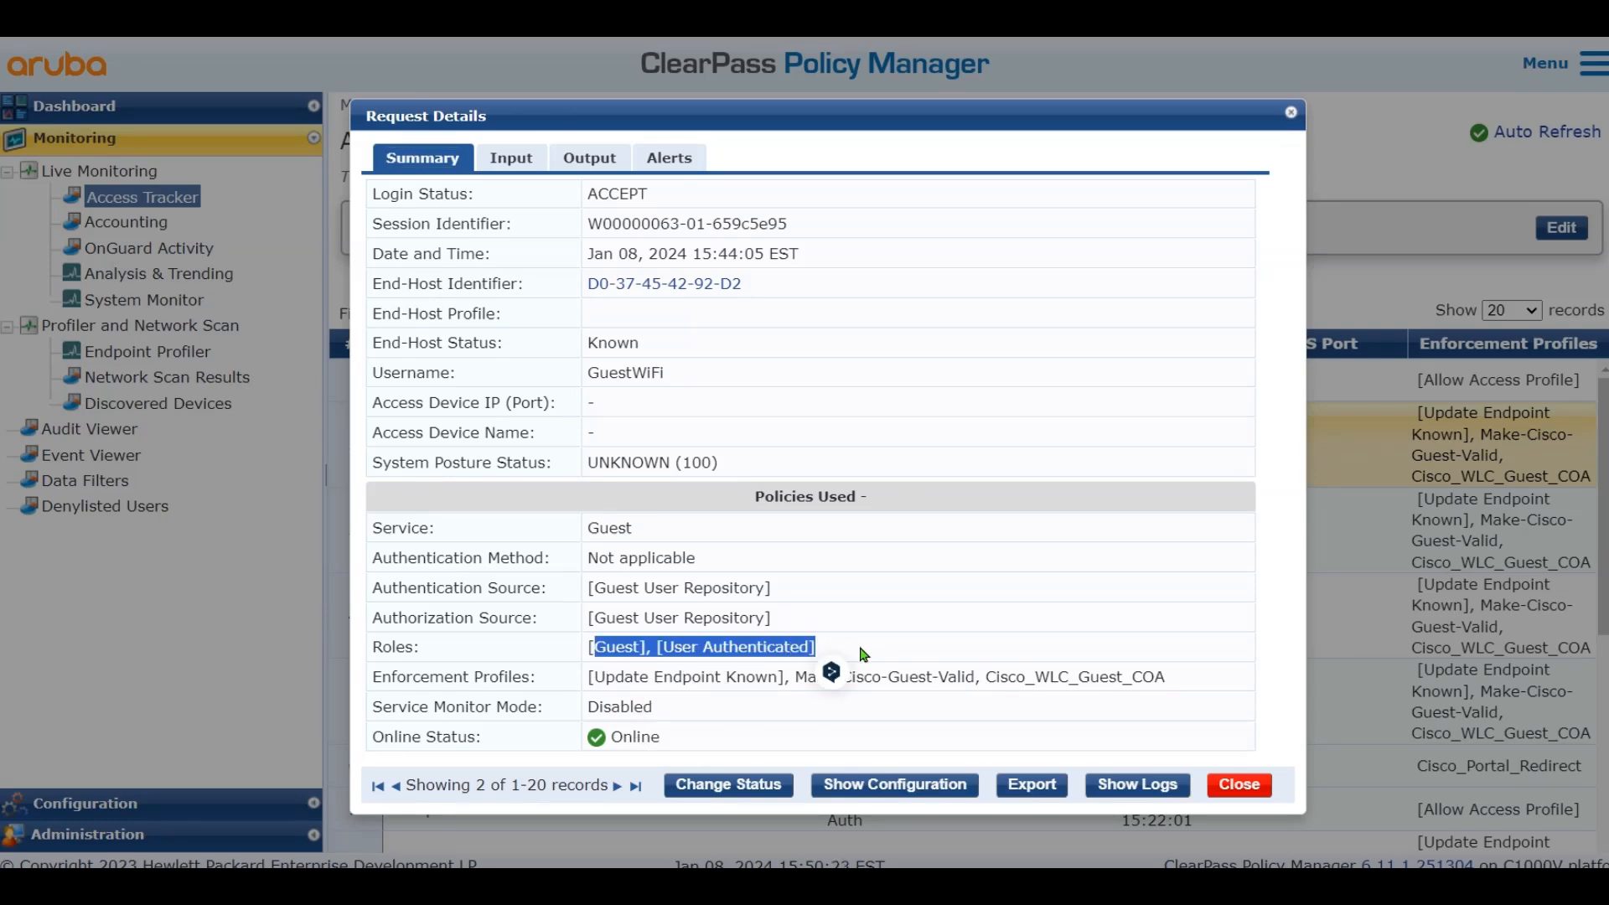
pyautogui.click(840, 659)
pyautogui.moveTo(592, 616); pyautogui.dragTo(823, 622)
pyautogui.click(868, 625)
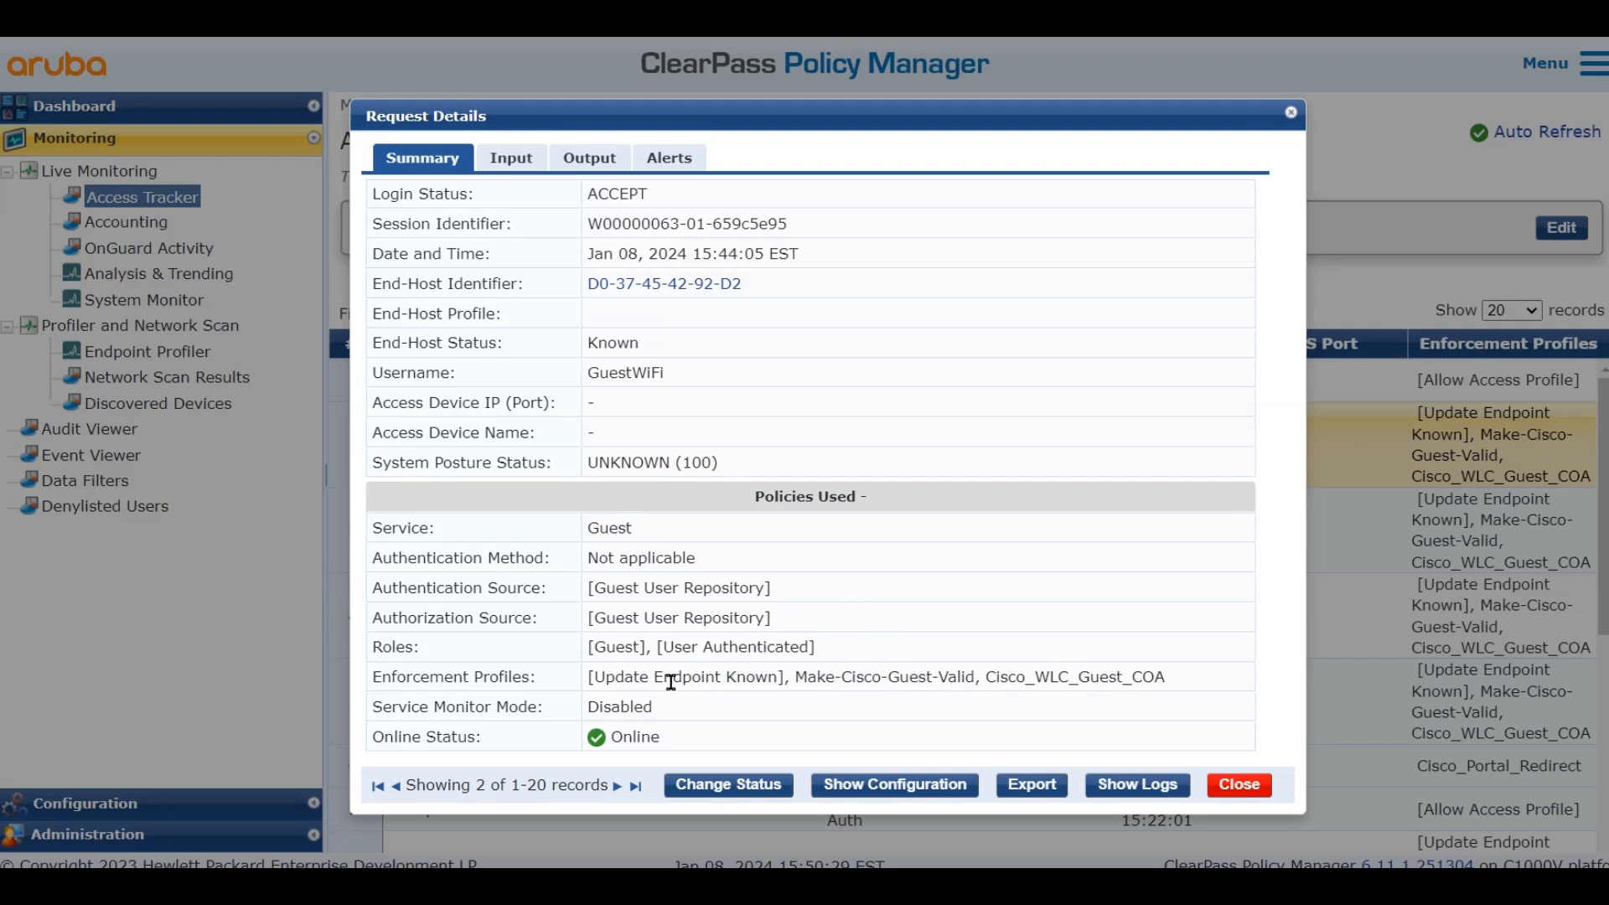
pyautogui.click(599, 166)
pyautogui.click(567, 267)
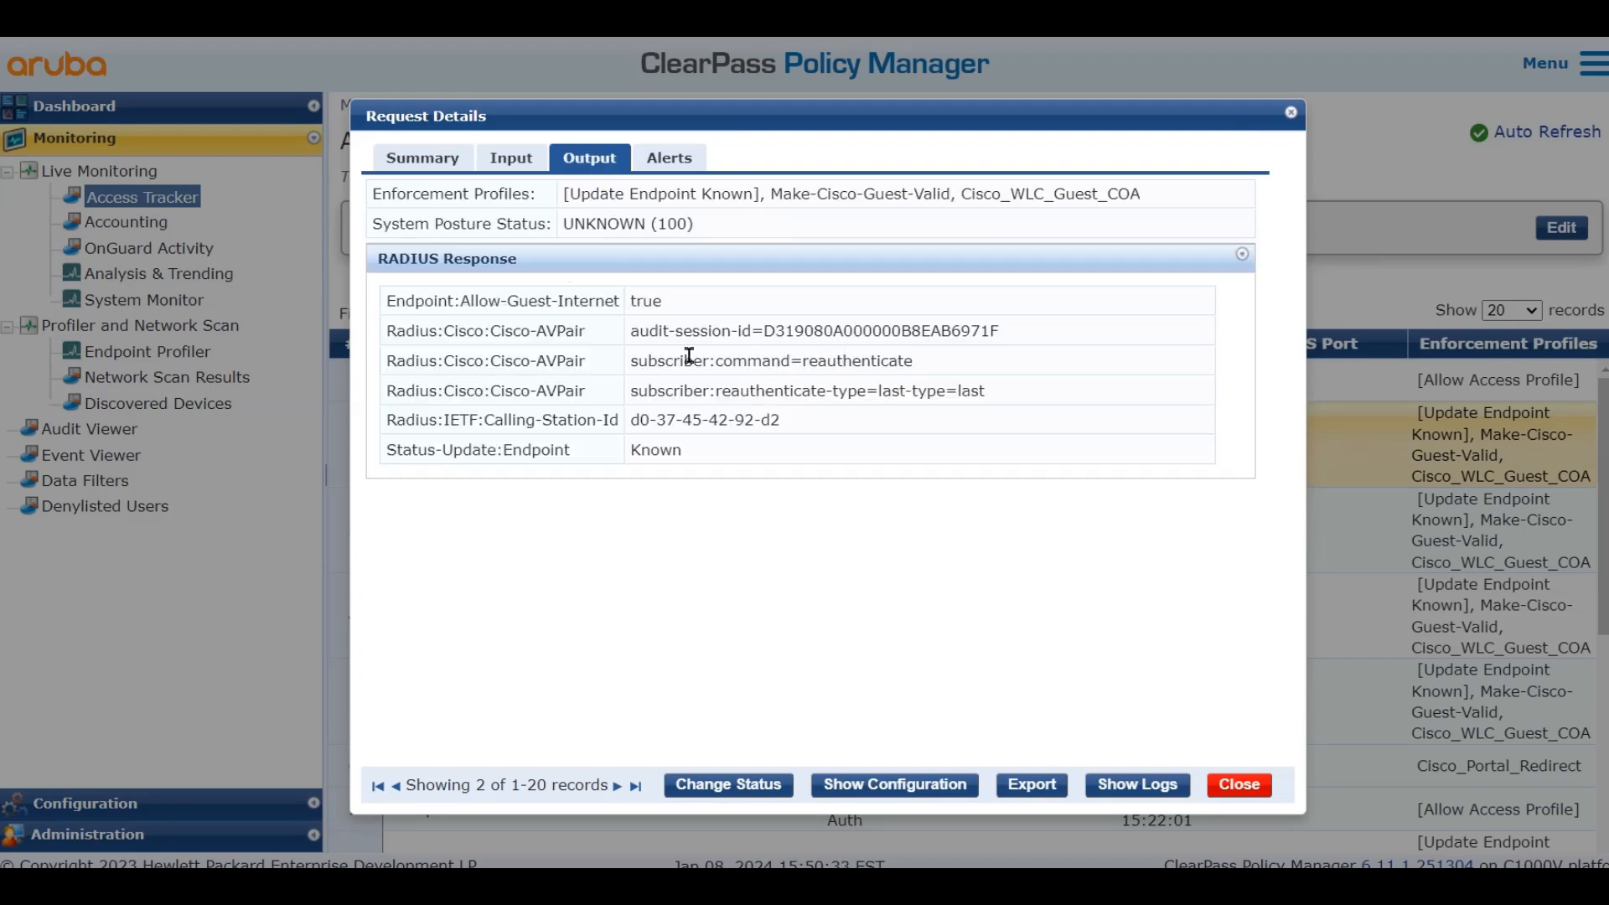
pyautogui.moveTo(387, 335); pyautogui.dragTo(1039, 403)
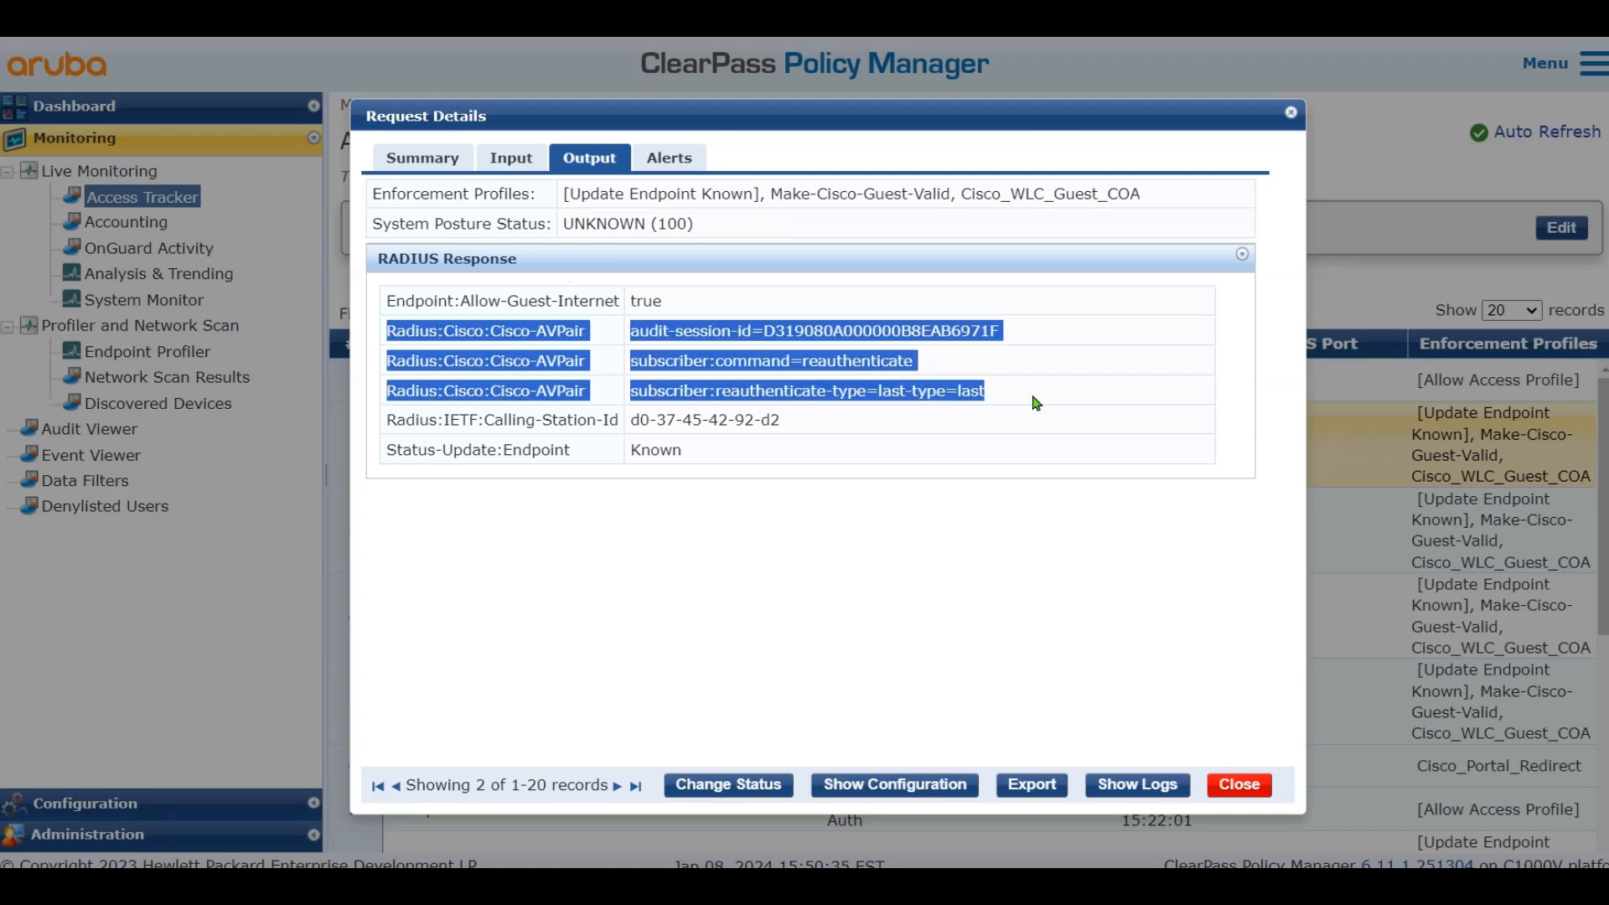
pyautogui.click(1044, 403)
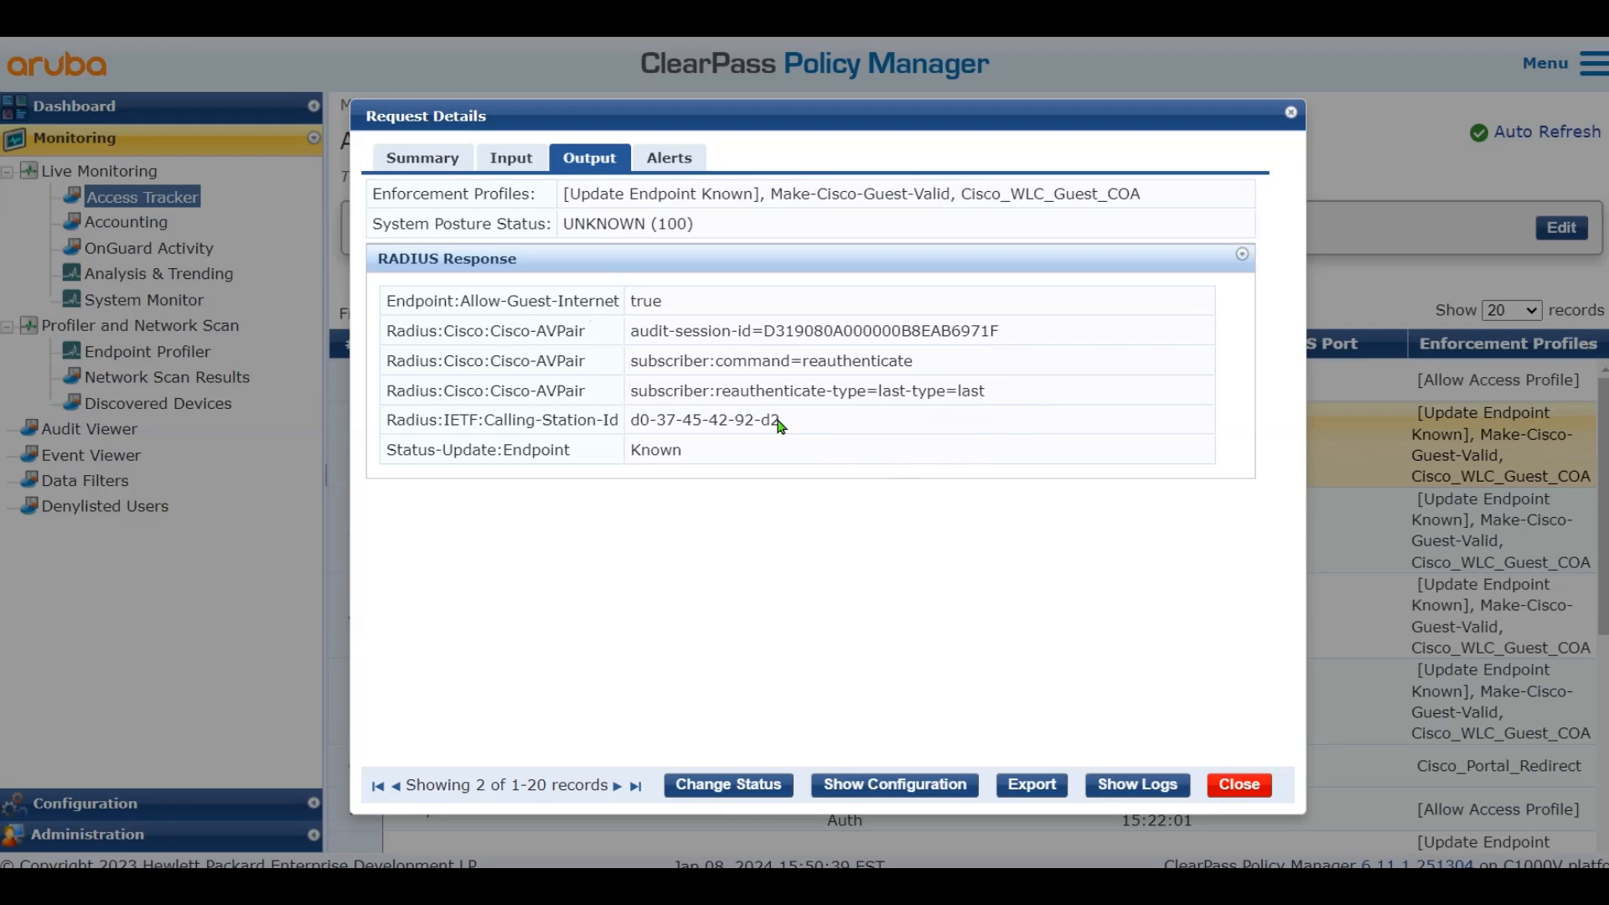
pyautogui.moveTo(702, 393); pyautogui.dragTo(1001, 415)
pyautogui.click(1052, 408)
pyautogui.moveTo(817, 358); pyautogui.dragTo(963, 365)
pyautogui.click(926, 384)
pyautogui.click(1238, 784)
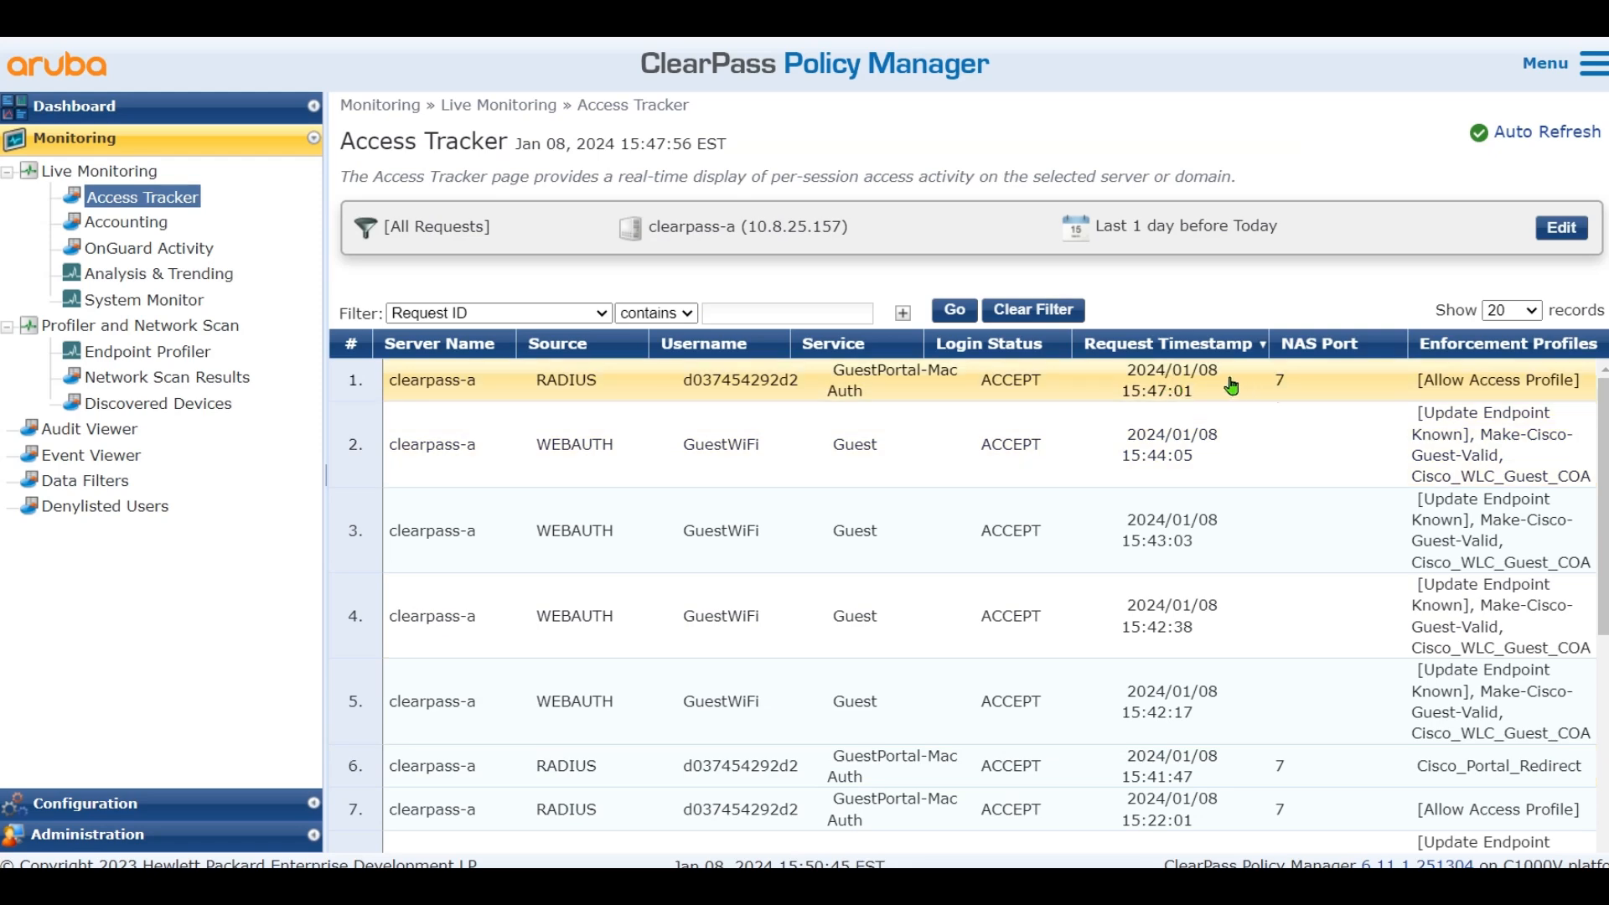
pyautogui.click(1225, 386)
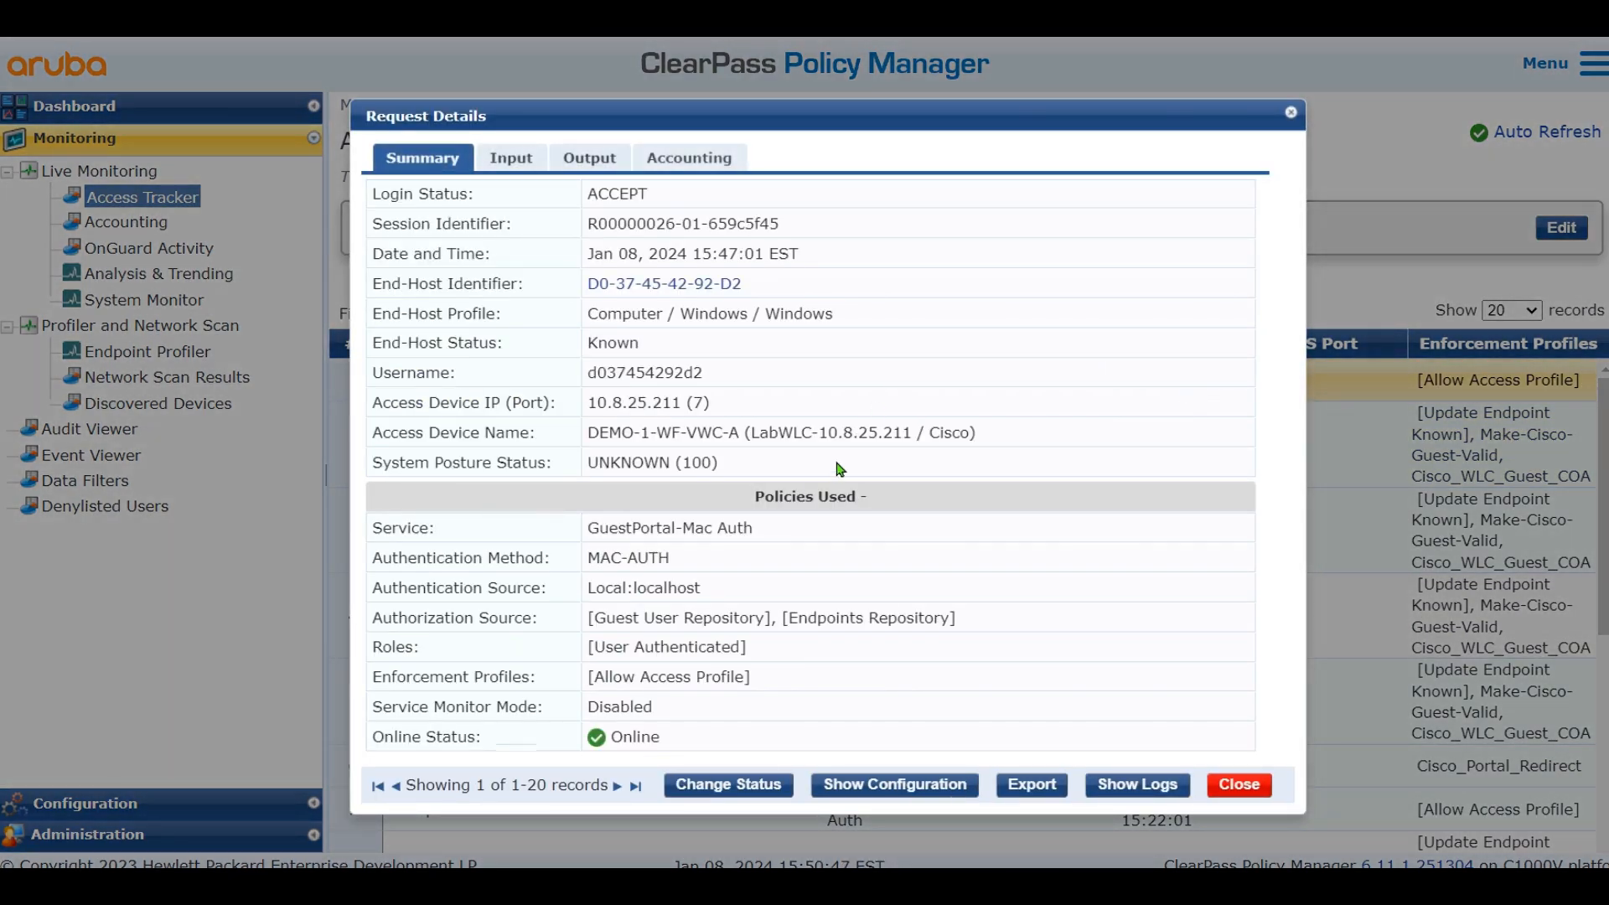
pyautogui.click(518, 158)
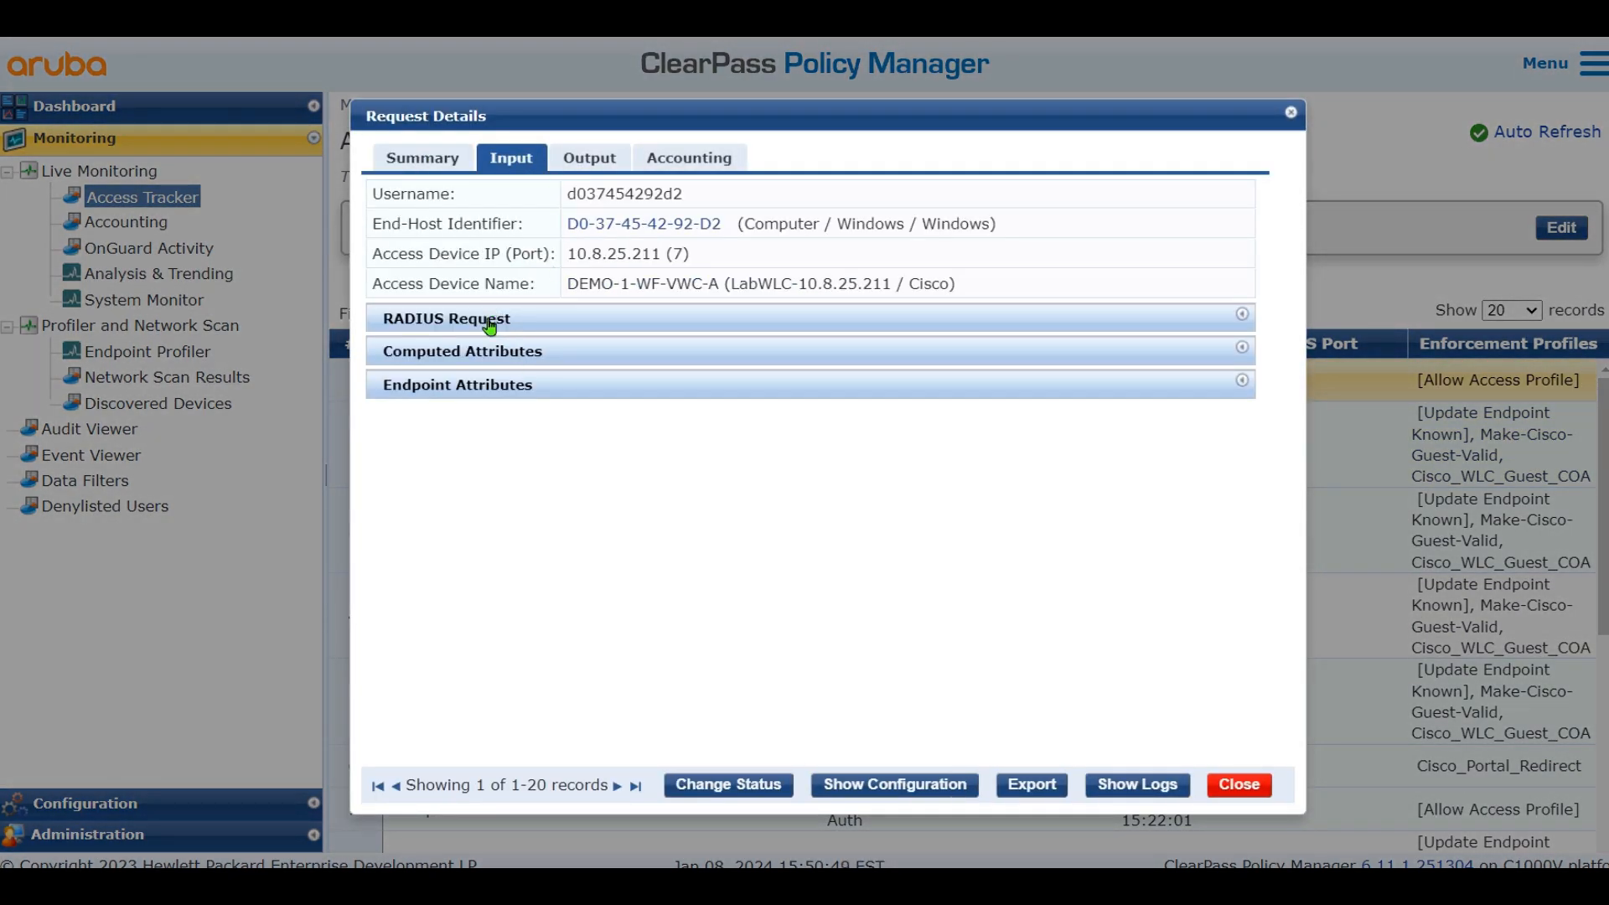
pyautogui.click(423, 160)
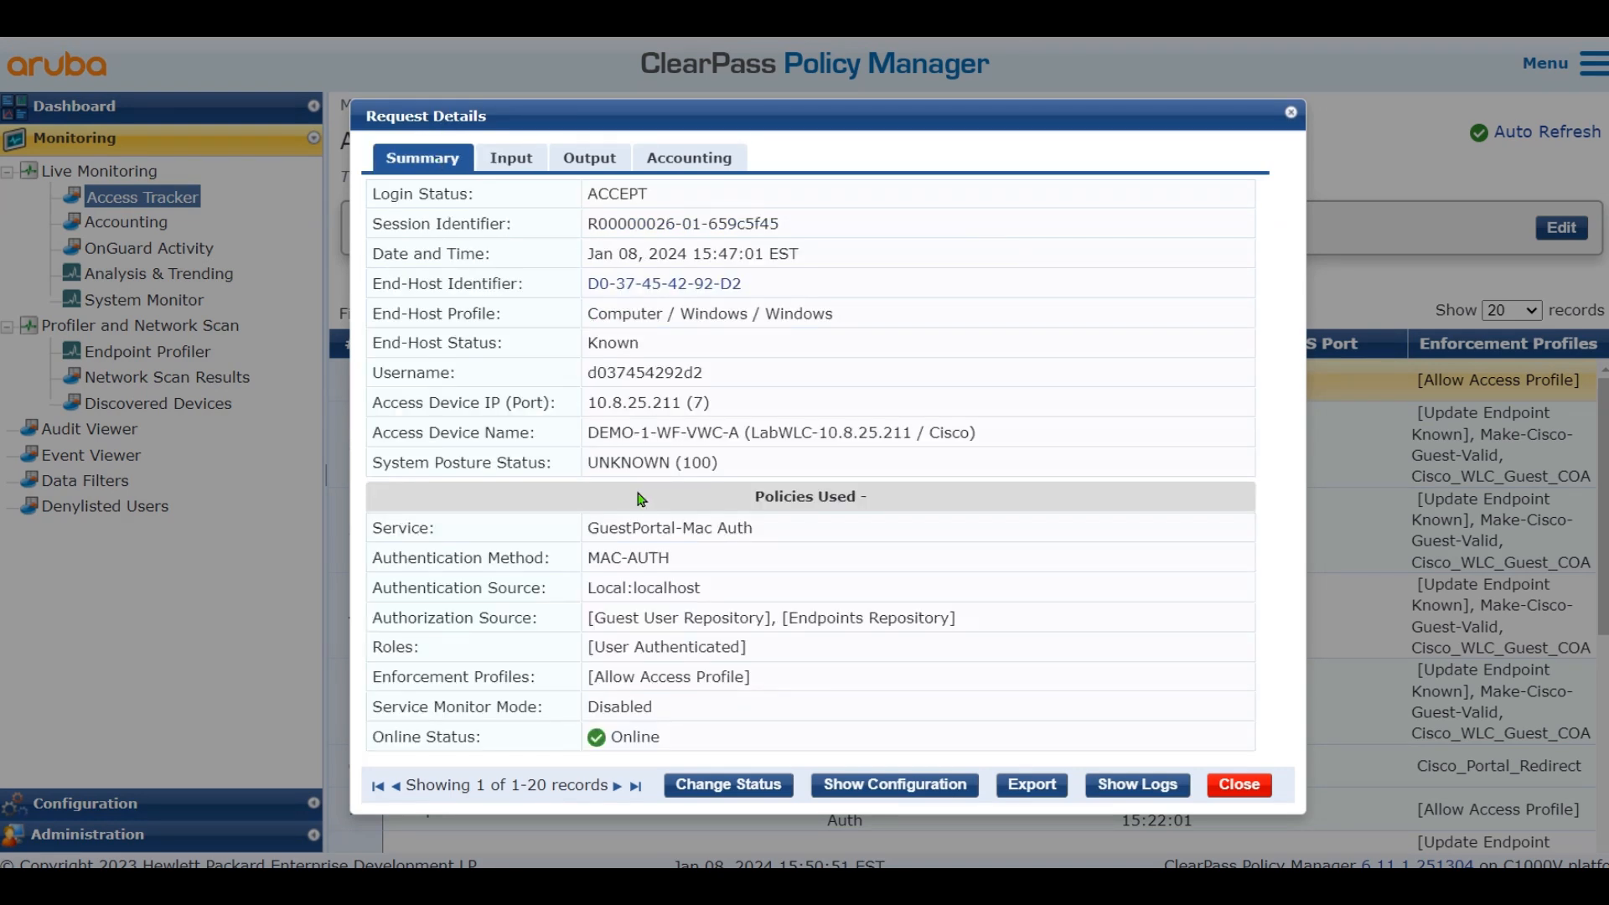
pyautogui.press('Down')
pyautogui.moveTo(565, 647); pyautogui.dragTo(796, 652)
pyautogui.click(825, 653)
pyautogui.click(516, 165)
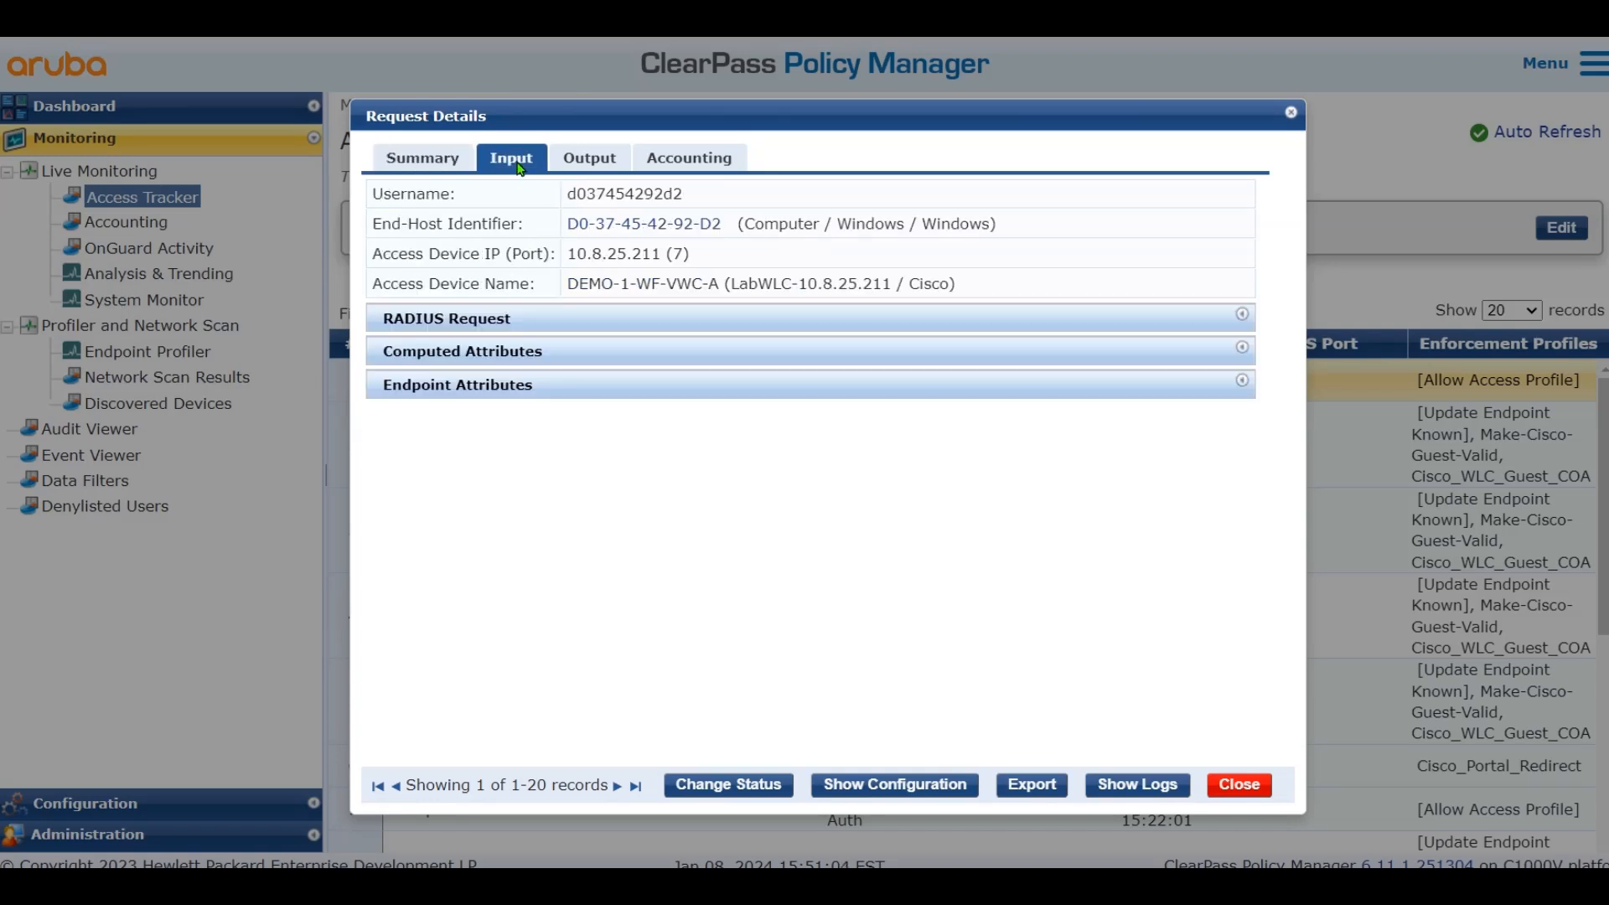
pyautogui.click(591, 162)
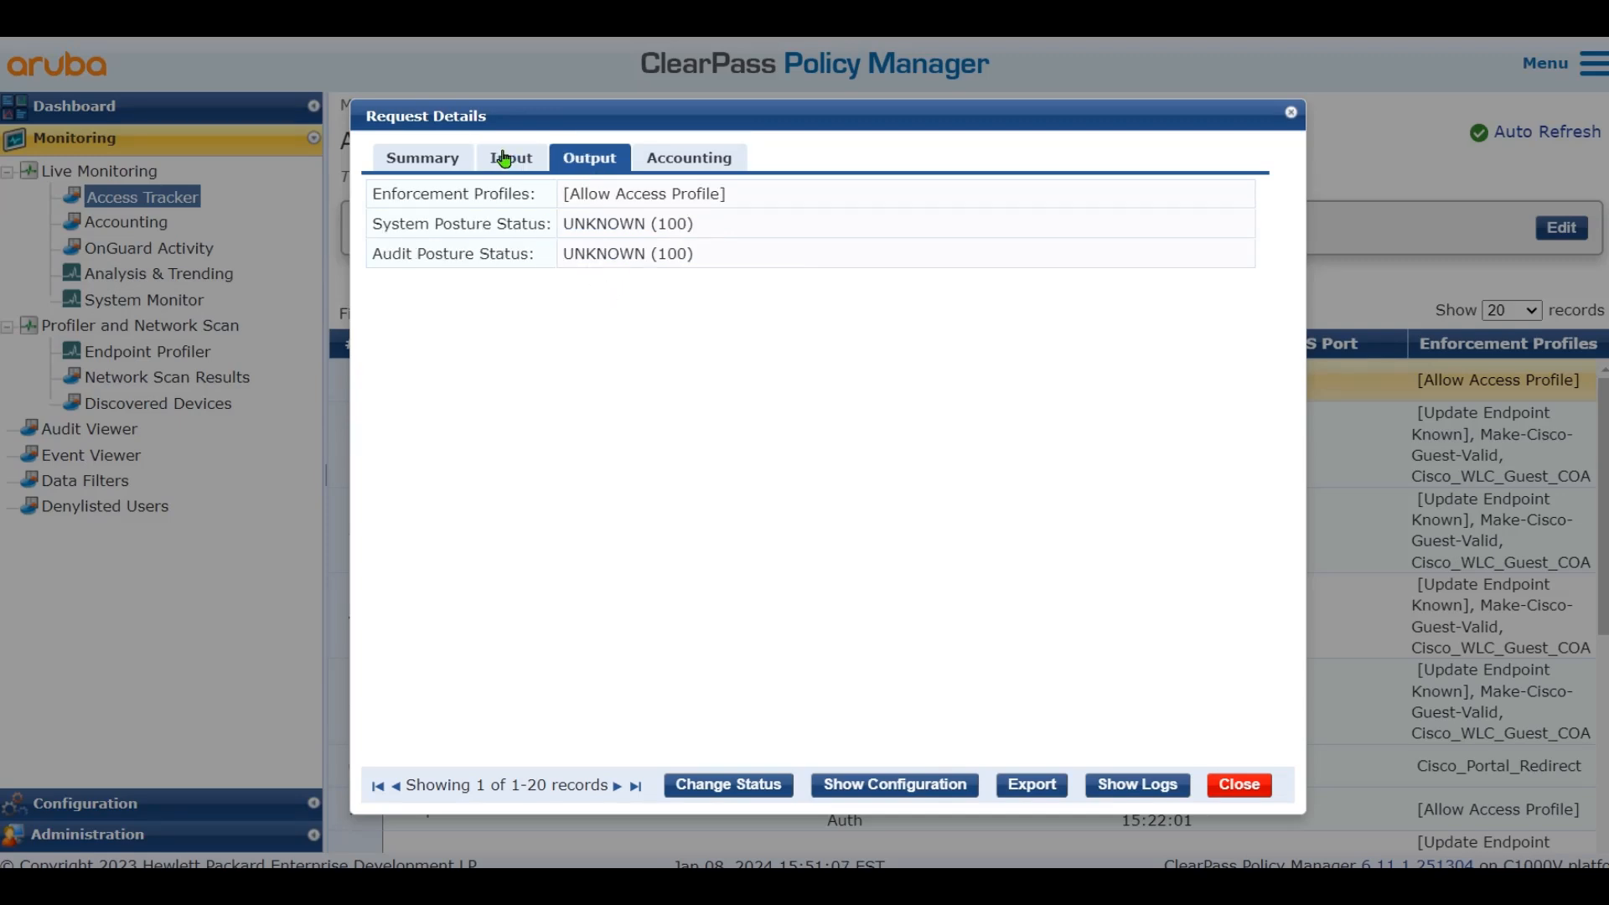
pyautogui.moveTo(404, 194); pyautogui.dragTo(718, 193)
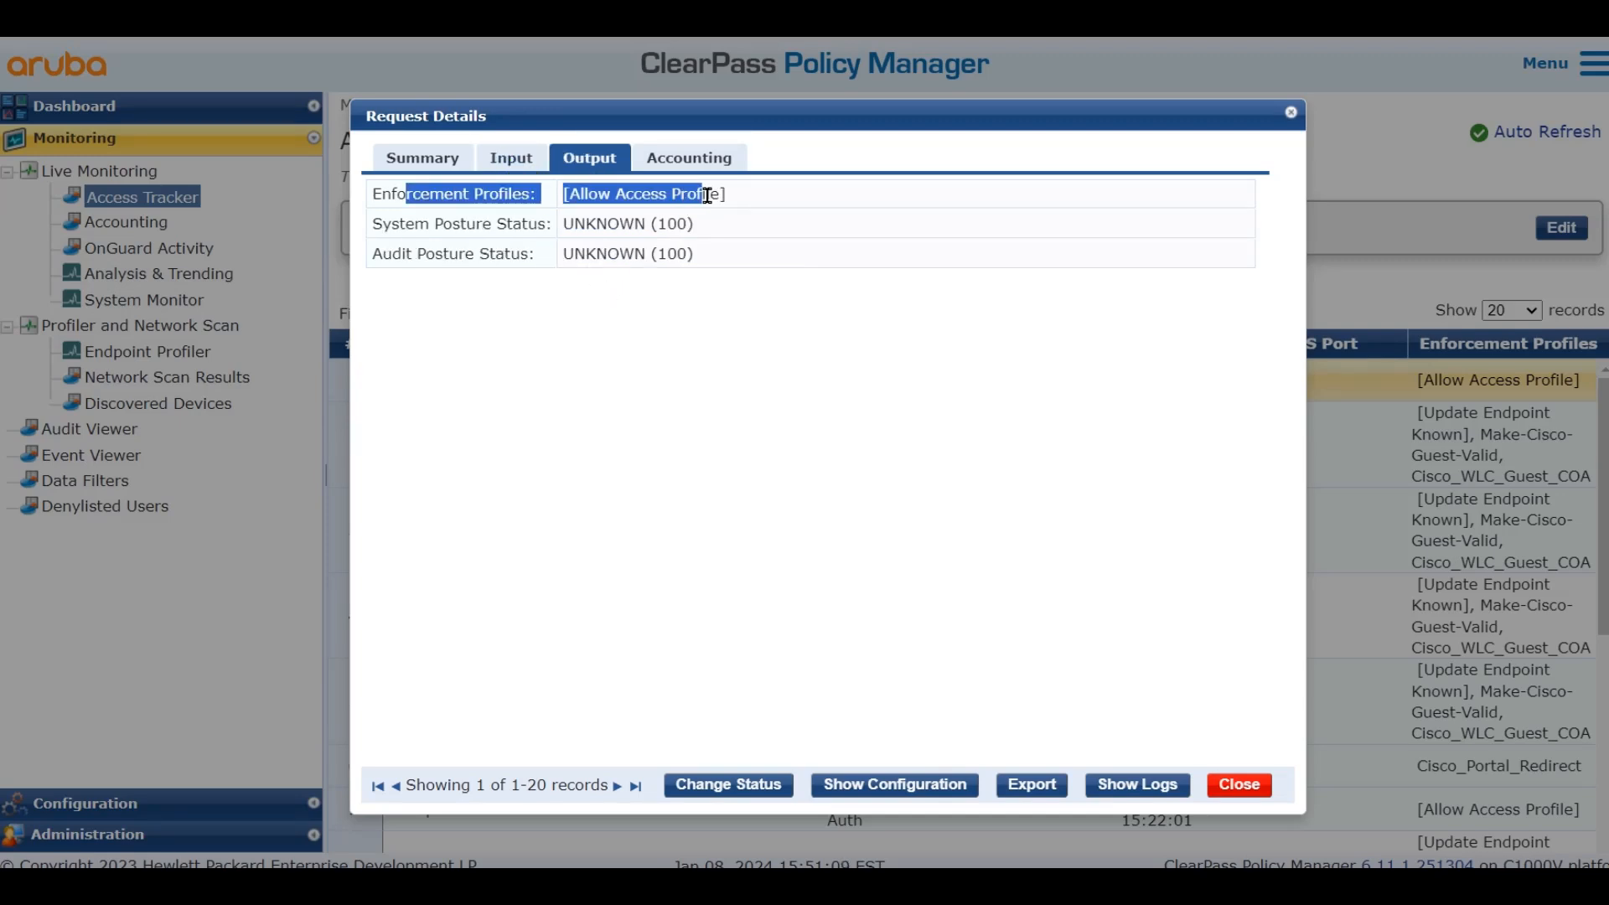
pyautogui.click(764, 207)
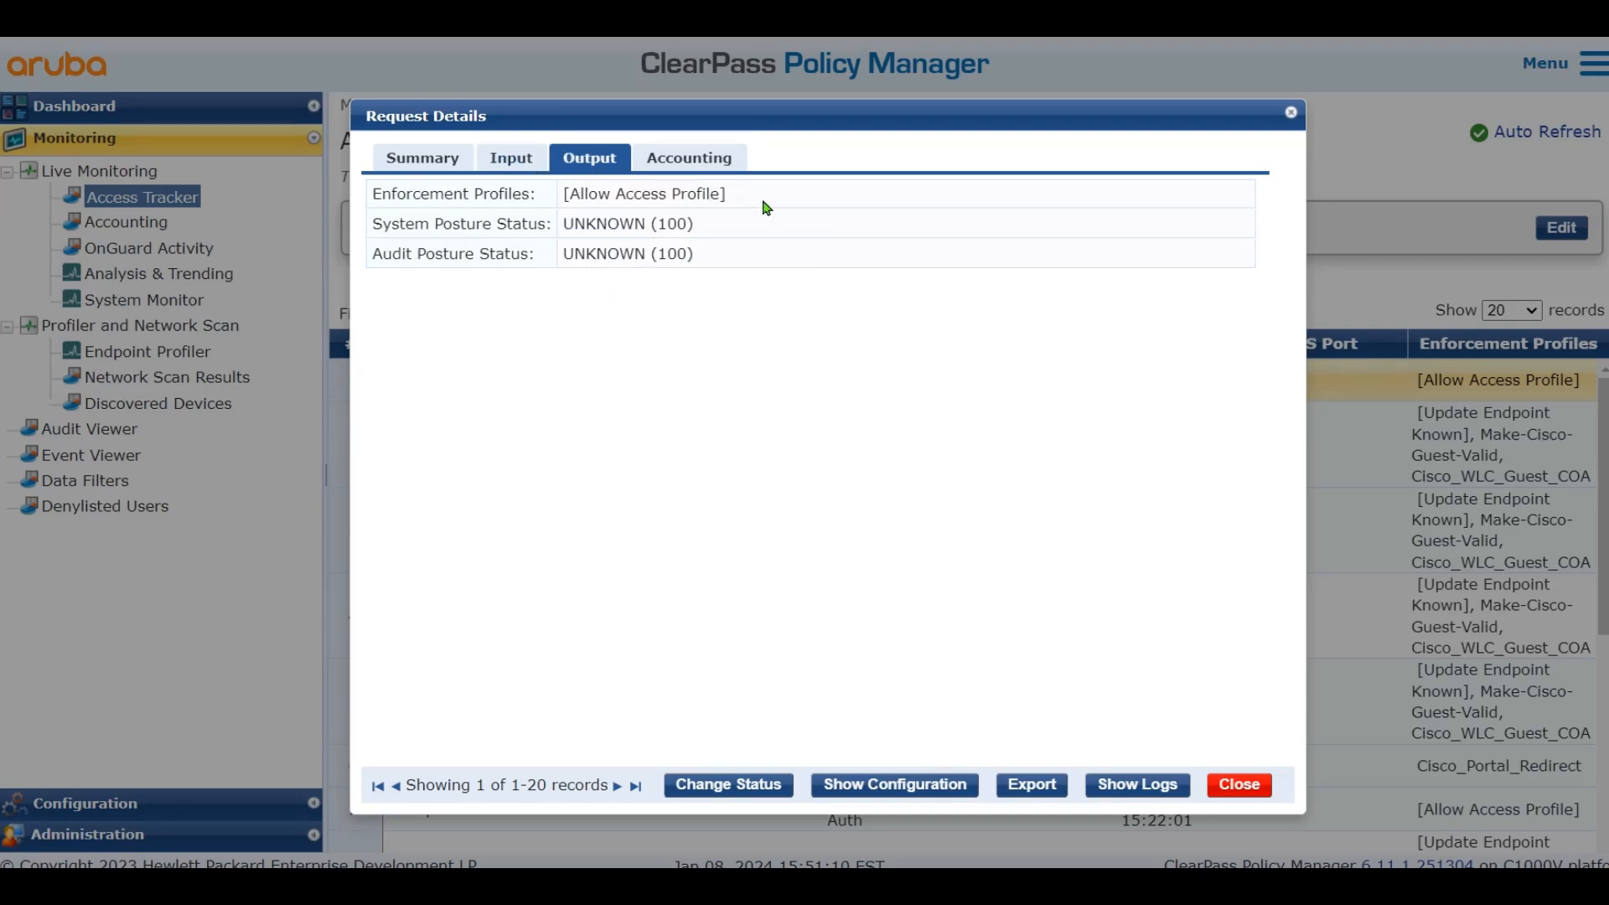
pyautogui.click(423, 164)
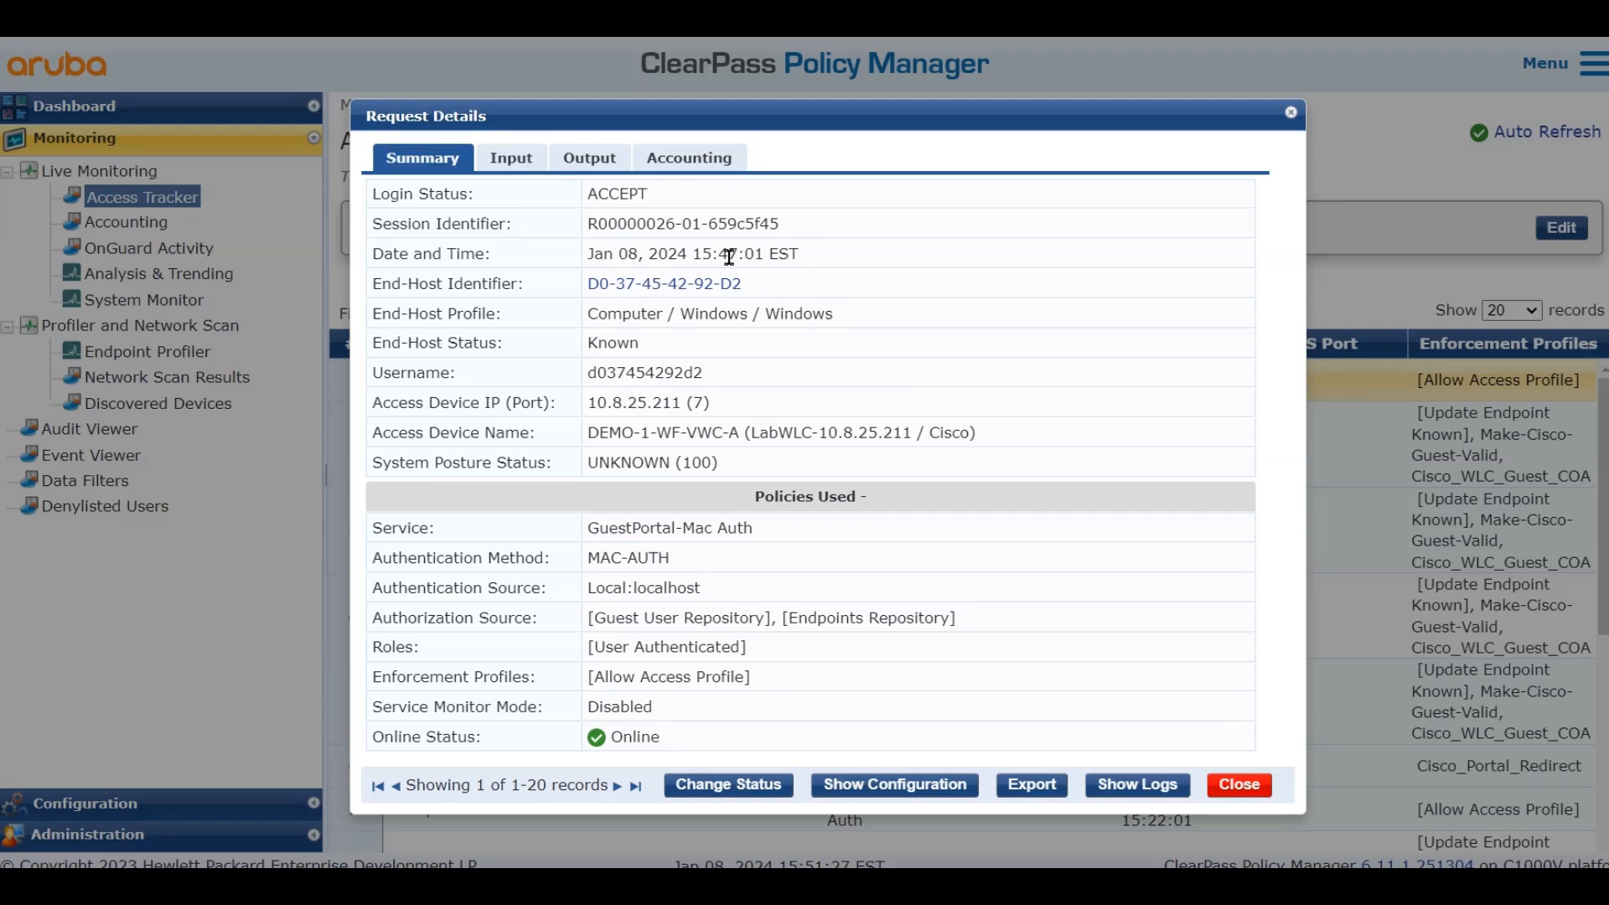
pyautogui.moveTo(598, 527); pyautogui.dragTo(819, 540)
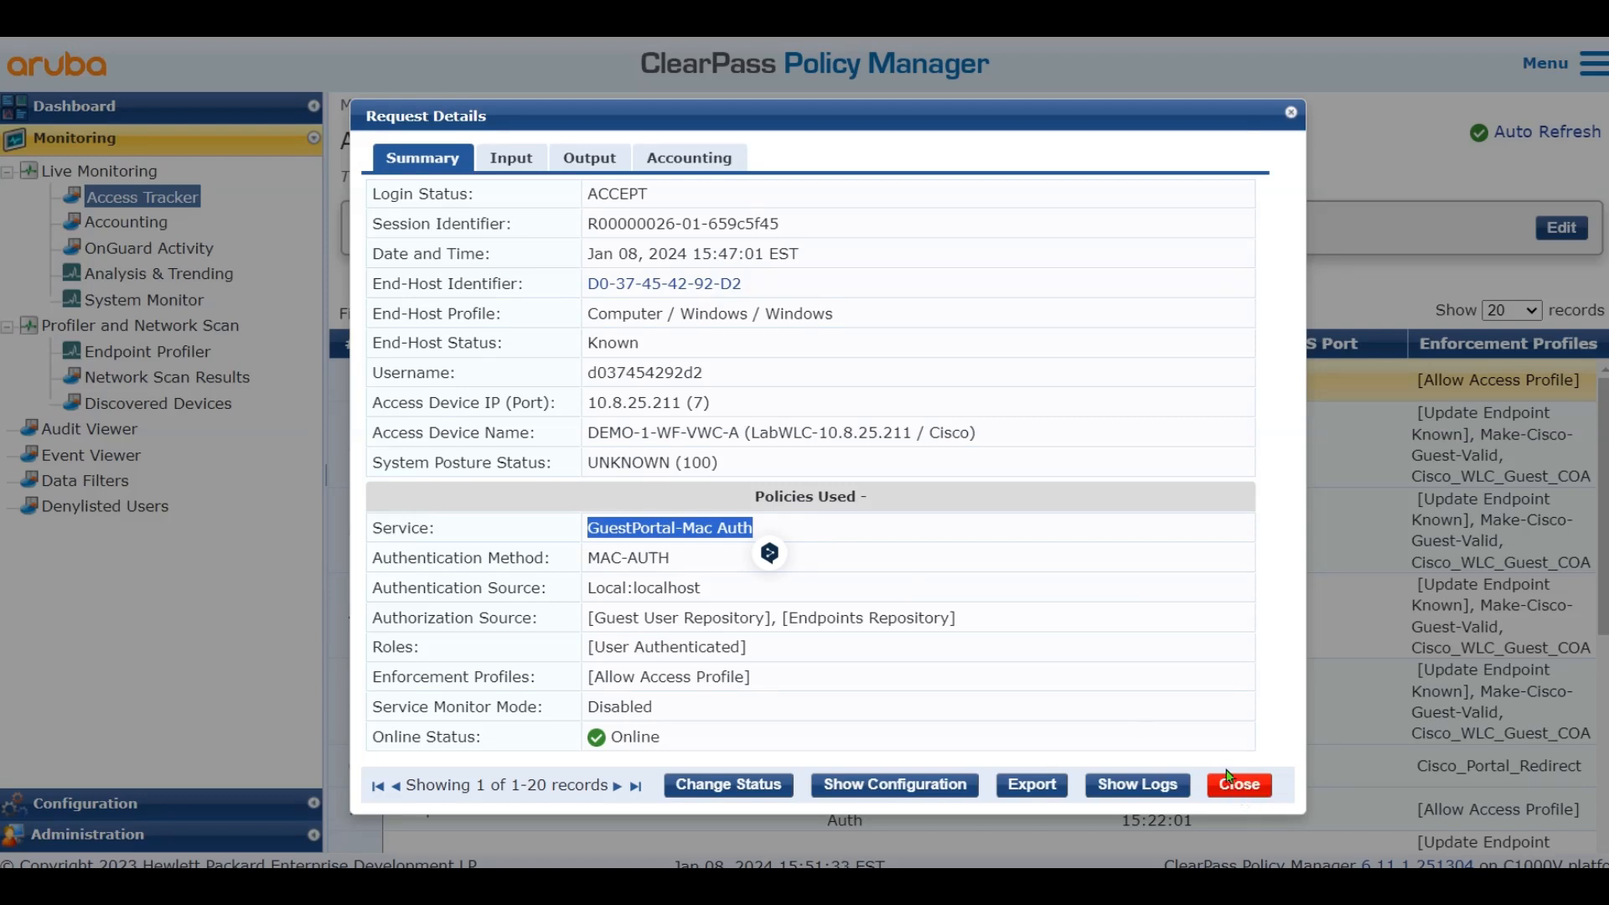
pyautogui.click(1247, 785)
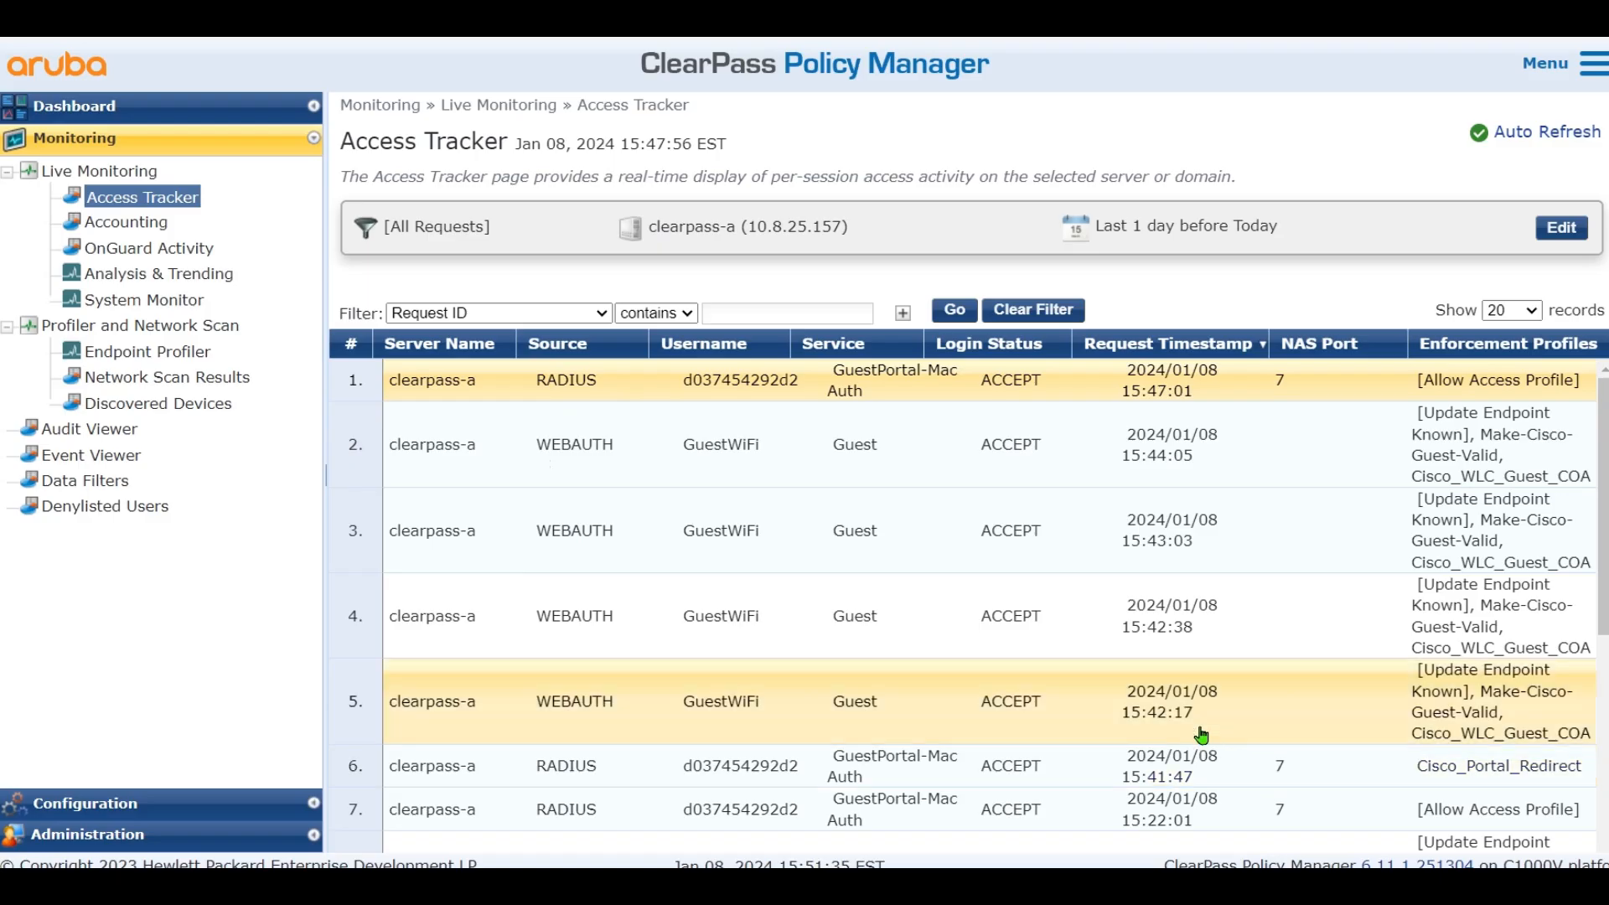